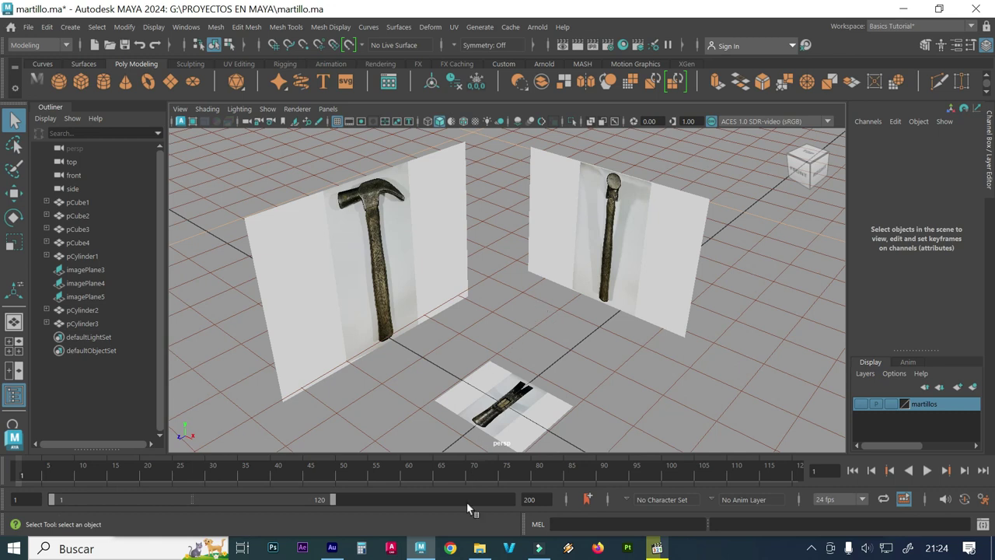
- Switch to the MARTILLO folder of hammer reference images in File Explorer
left_click(478, 551)
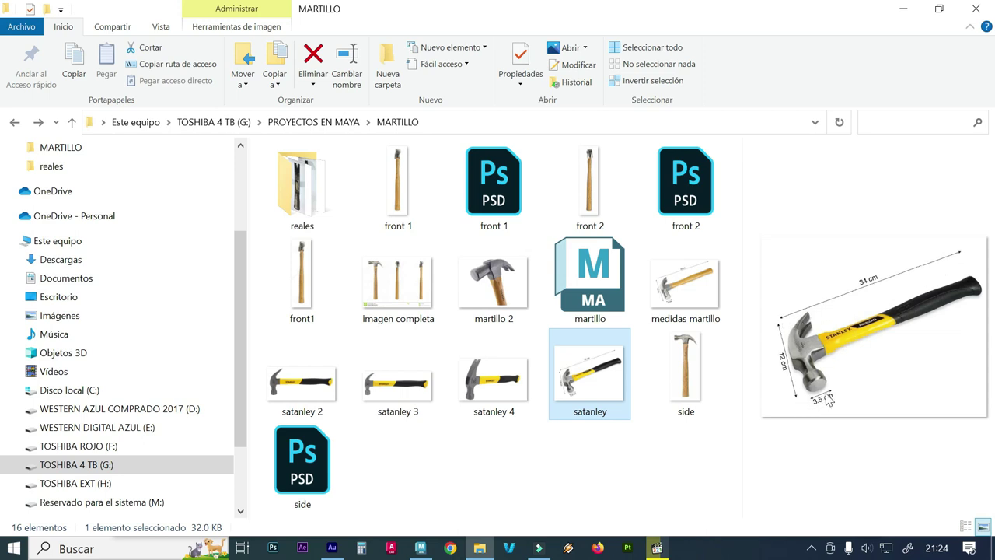
- Preview the 'medidas martillo' image and the 'reales' photos, then return to the Maya scene
left_click(689, 302)
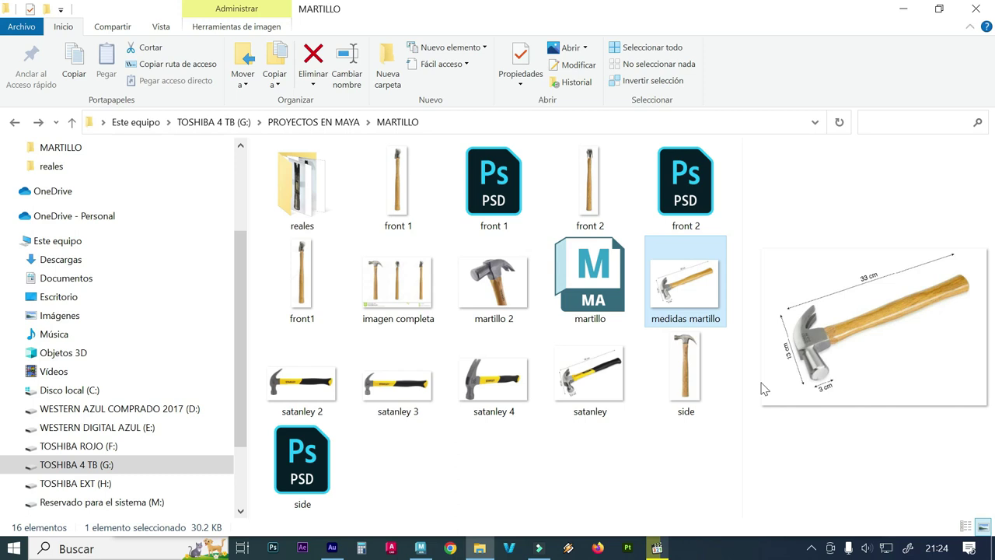
double_click(296, 212)
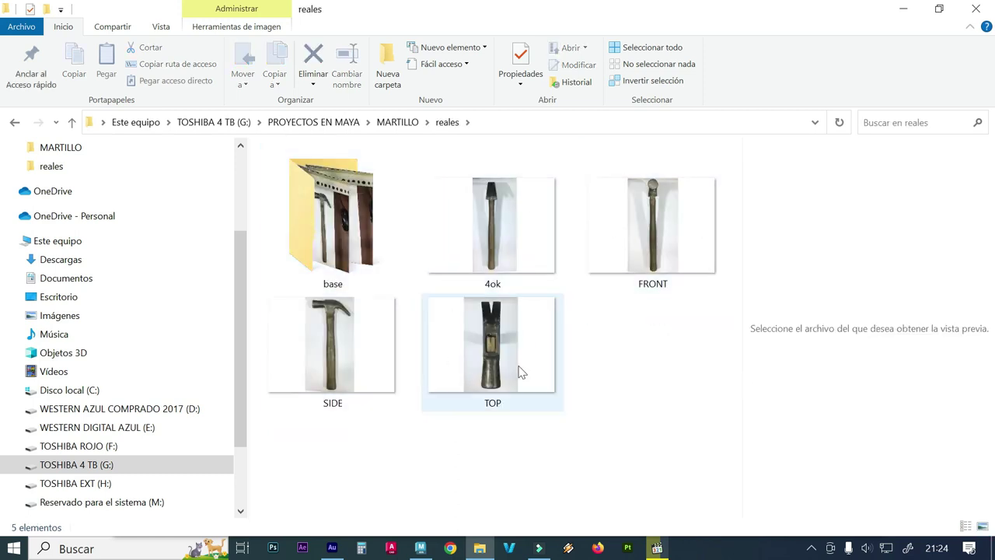
left_click(425, 548)
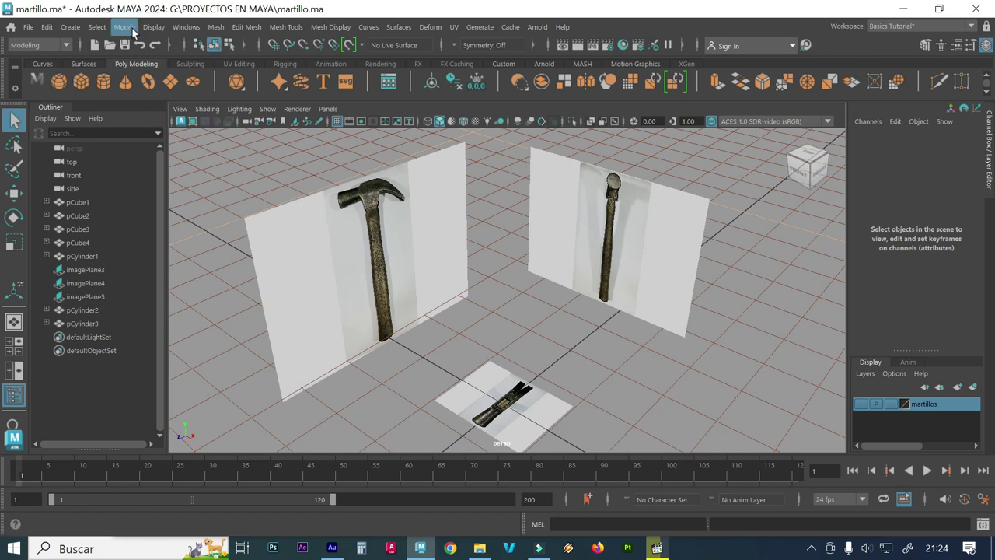
- Study the hammer head in the maximized side view, then open Create > Polygon Primitives
key("space")
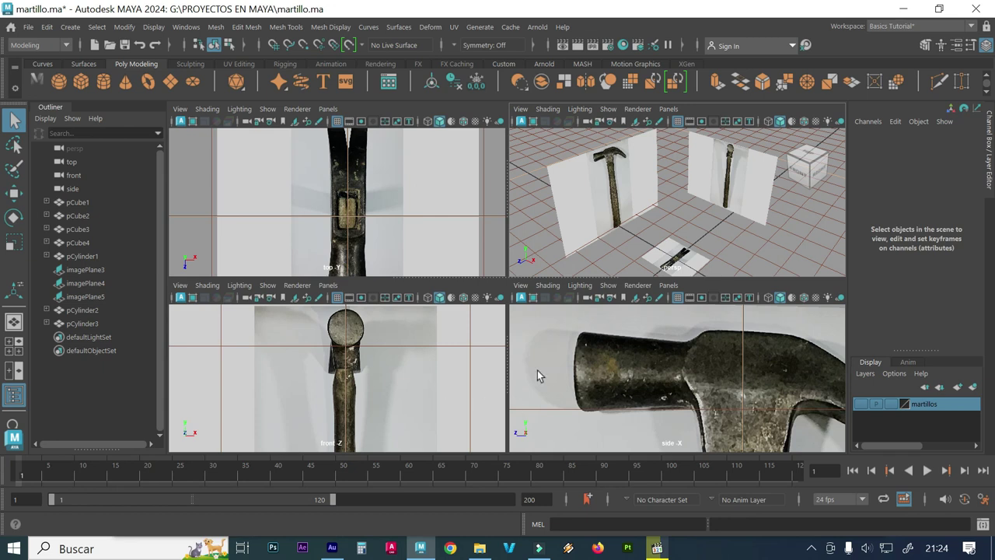
key("space")
scroll(495, 358, "down", 3)
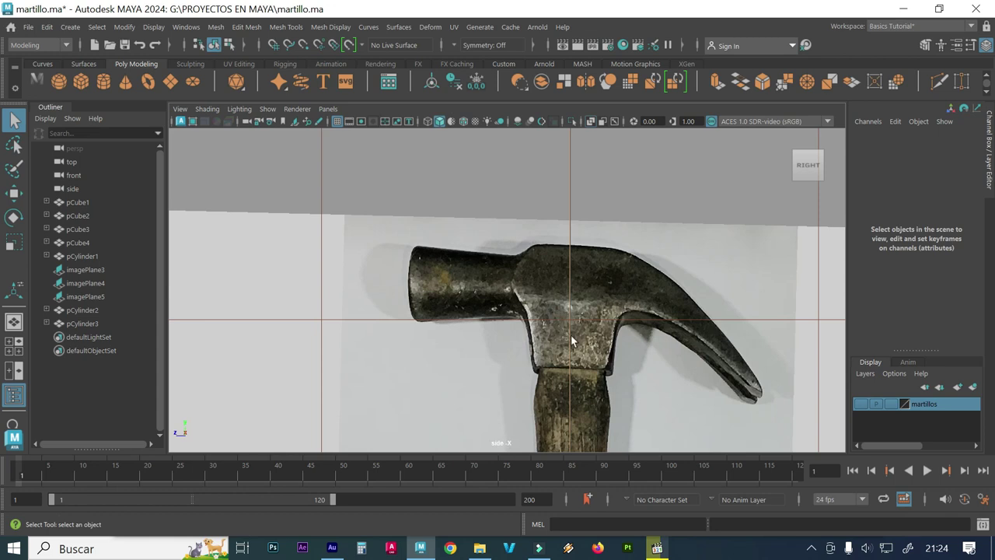
scroll(574, 339, "down", 1)
scroll(572, 341, "down", 2)
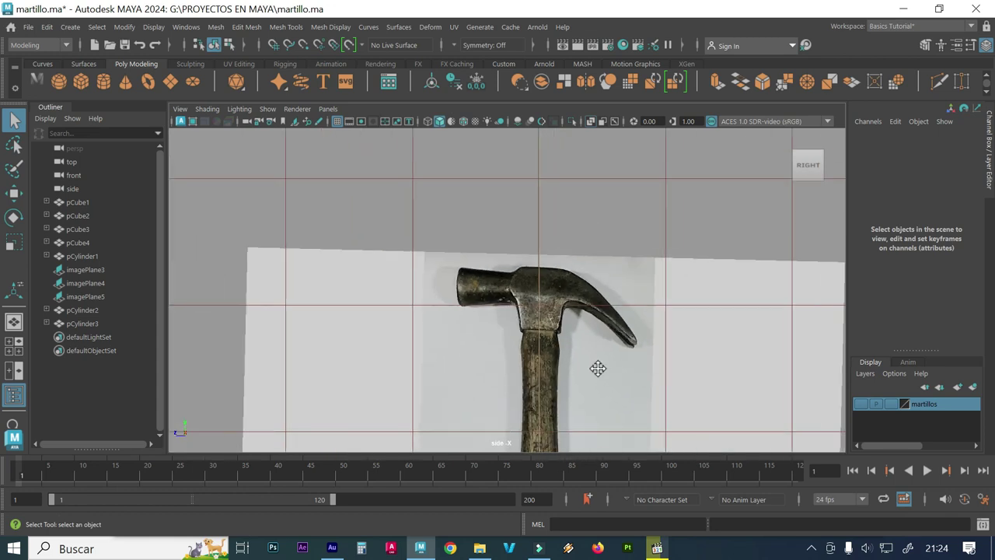
middle_click_drag(598, 368, 569, 247, "alt")
key("space")
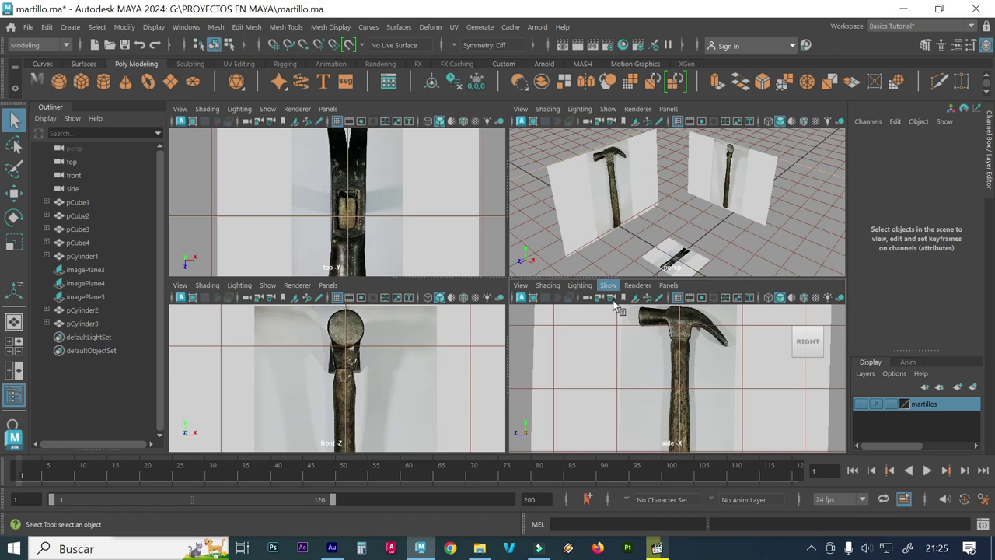
left_click(71, 28)
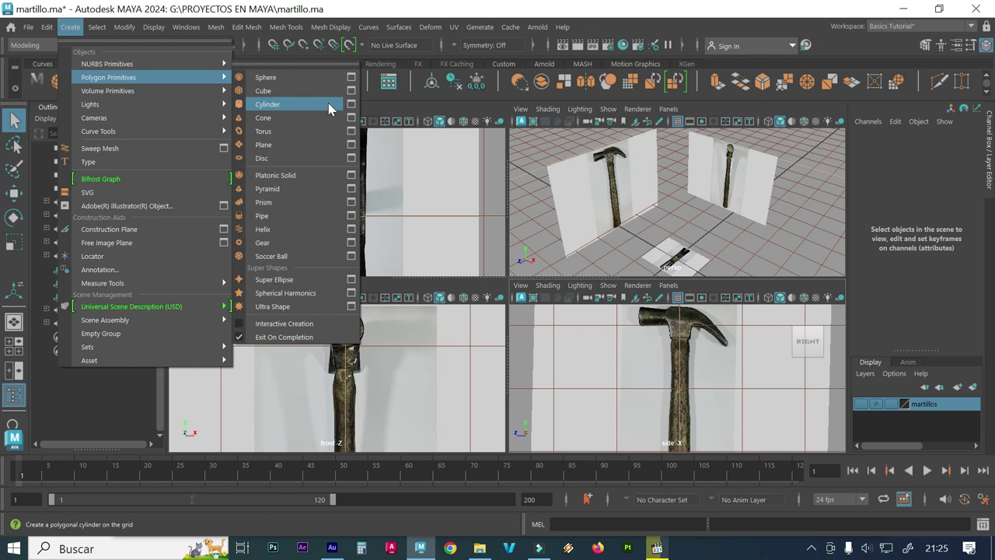
- Create an 8-sided polygon cylinder with radius 2 and height 33
left_click(352, 103)
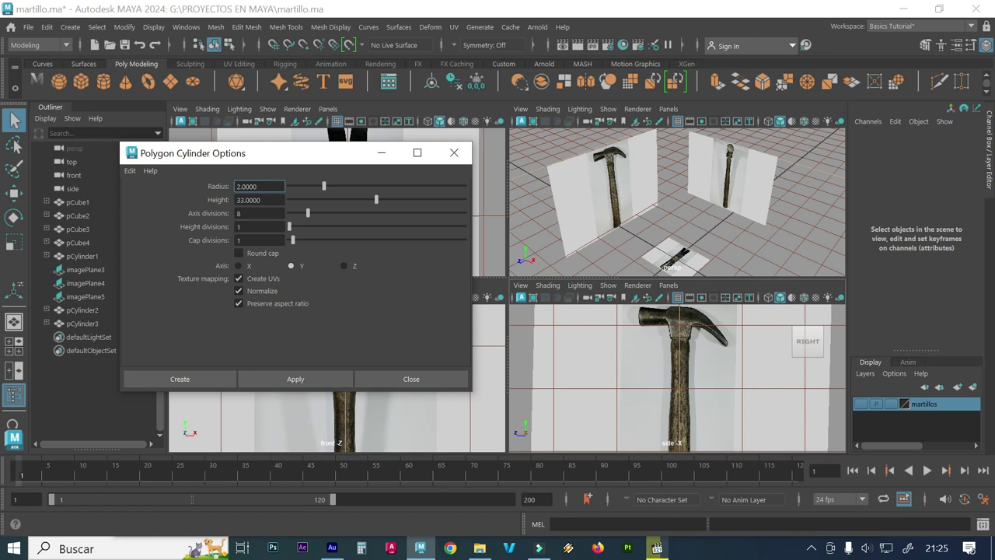
left_click(286, 378)
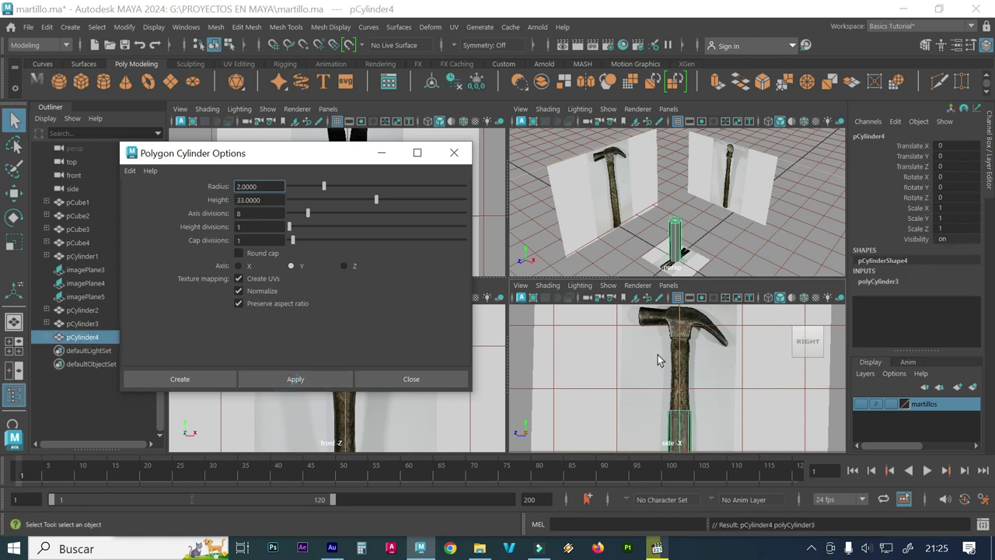
left_click(454, 152)
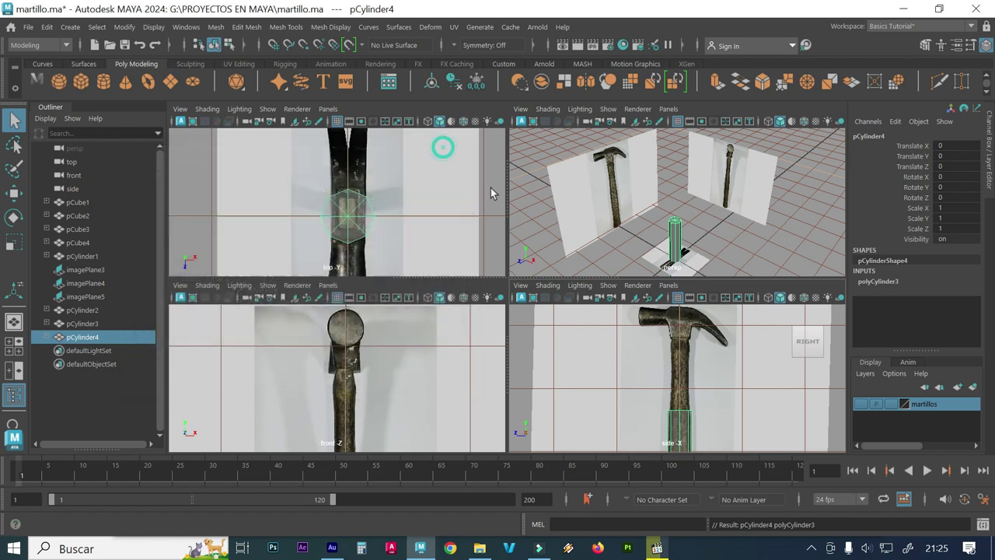
- Raise the new cylinder pCylinder4 to Translate Y 16.5
key("space")
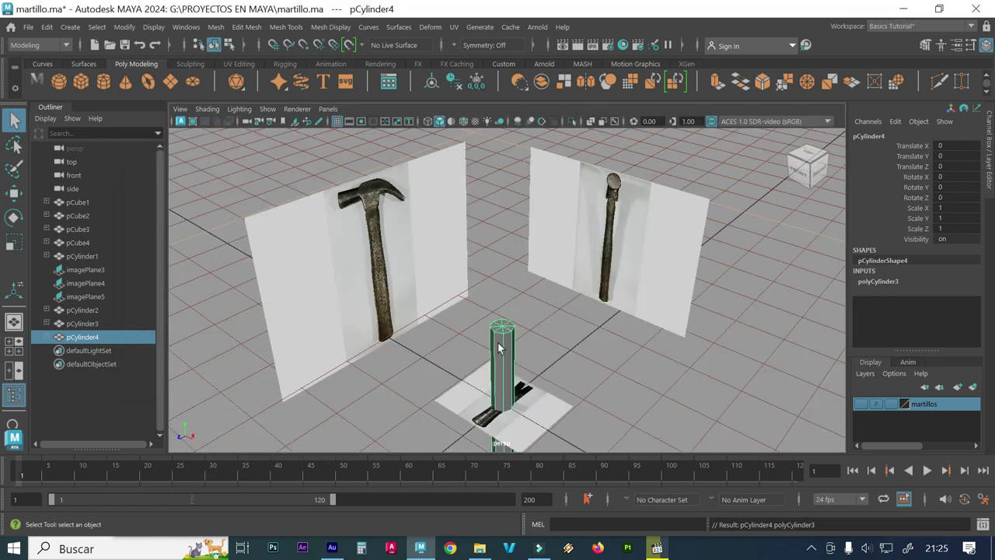
key("w")
left_click_drag(499, 354, 500, 307)
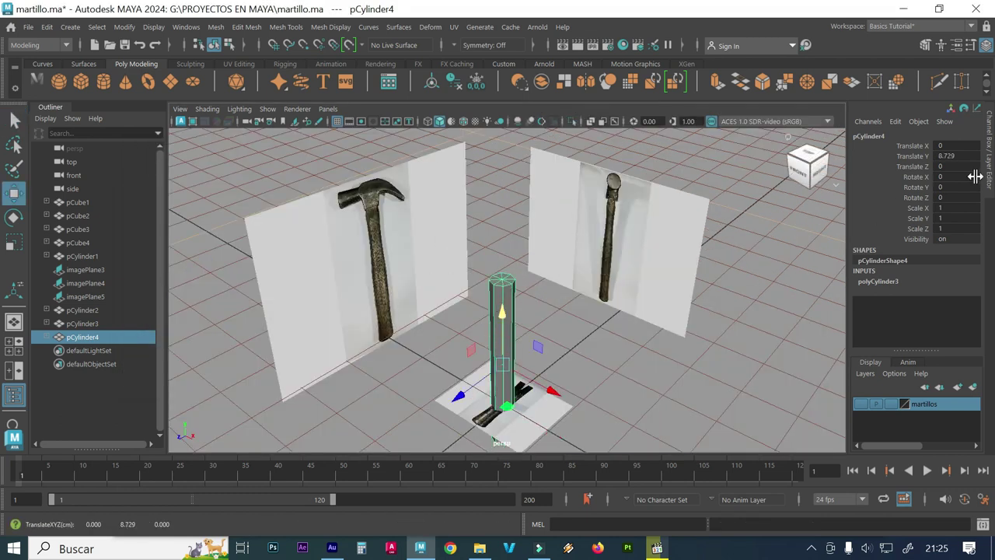
double_click(957, 155)
type("16.5")
key("Return")
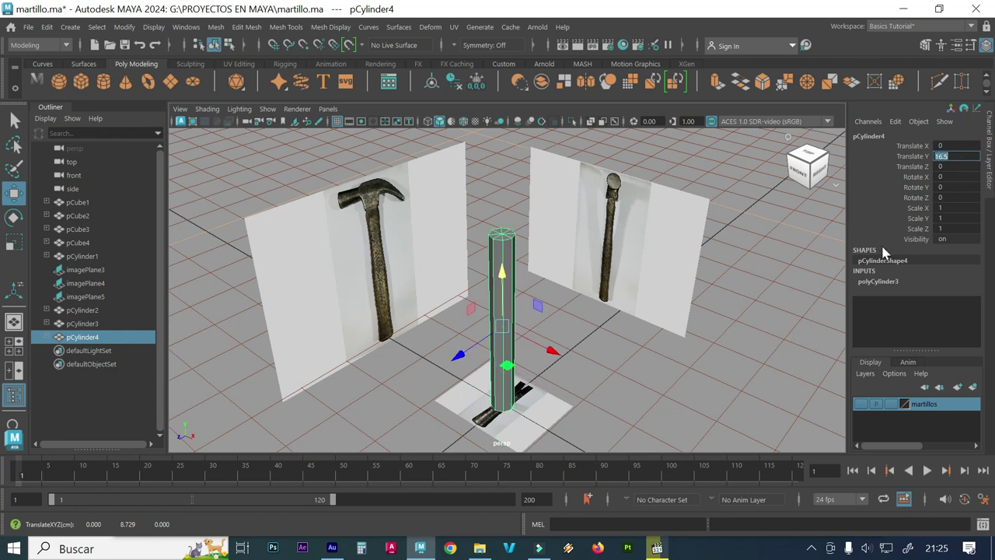
left_click(628, 359)
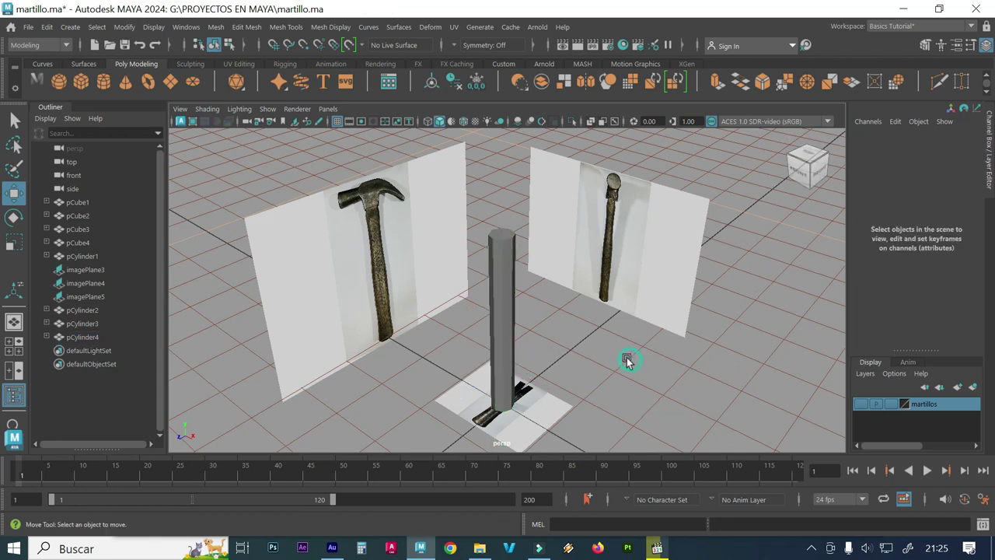
left_click(508, 391)
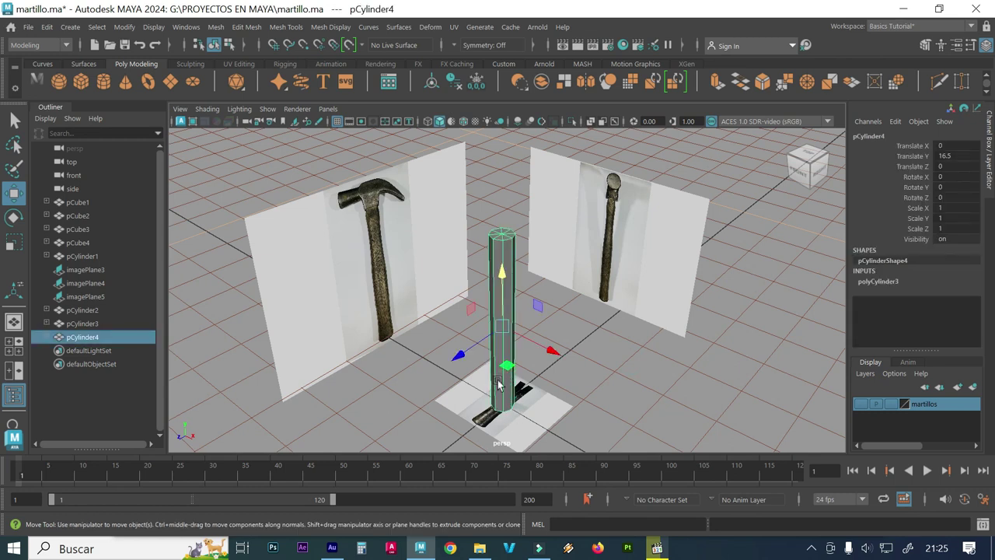
- Shrink the cylinder's Y scale to 0.156 in the side view
left_click_drag(374, 350, 358, 336, "alt")
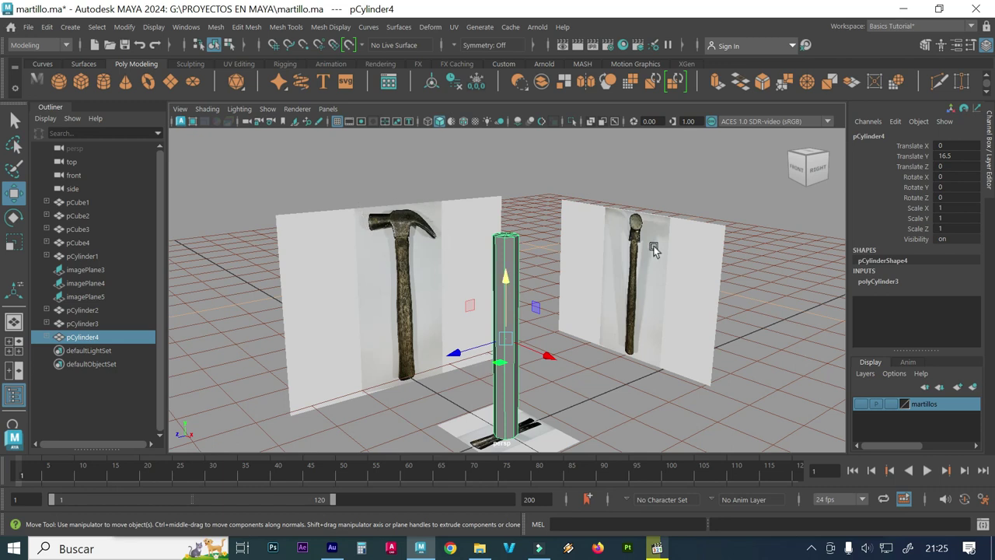
key("space")
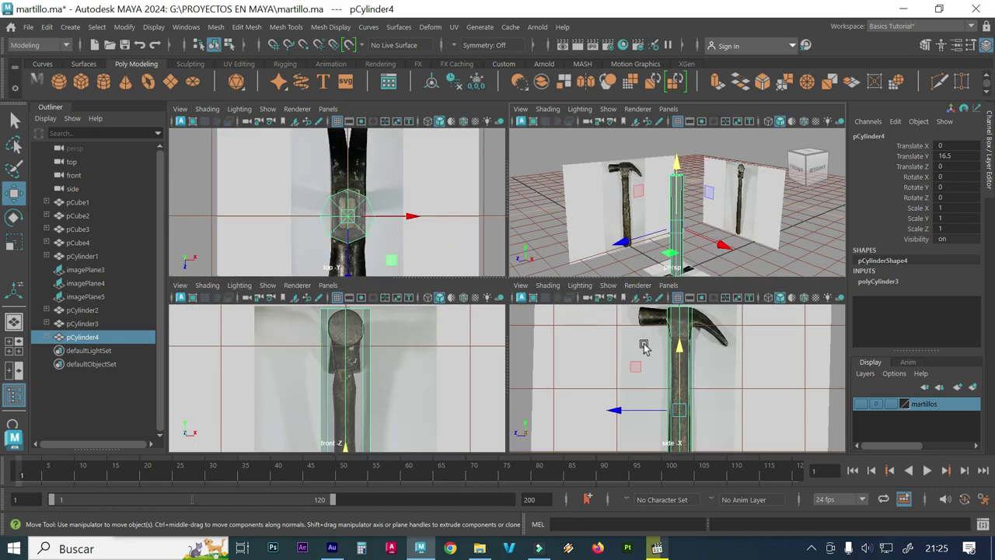
key("space")
right_click_drag(642, 334, 510, 309, "alt")
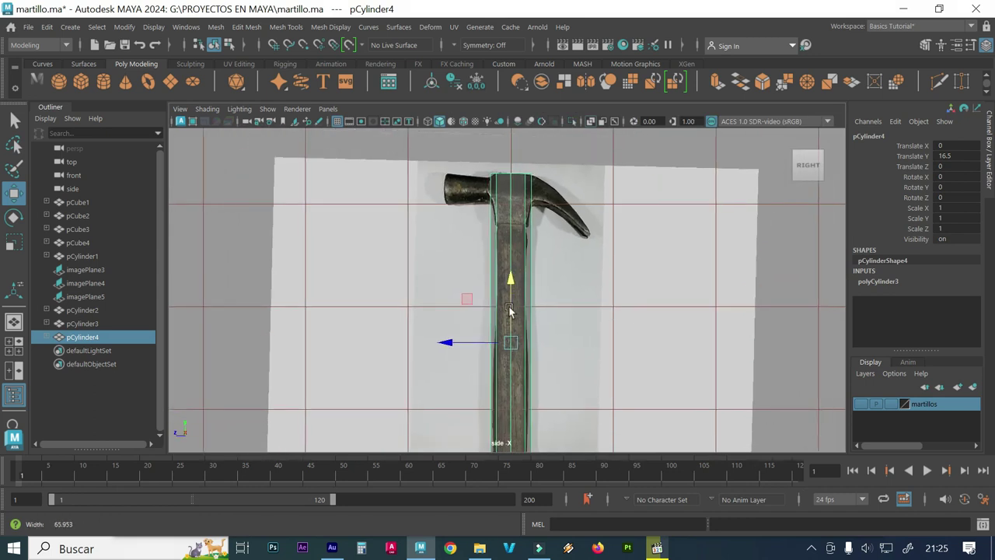
scroll(617, 329, "up", 2)
scroll(617, 284, "down", 3)
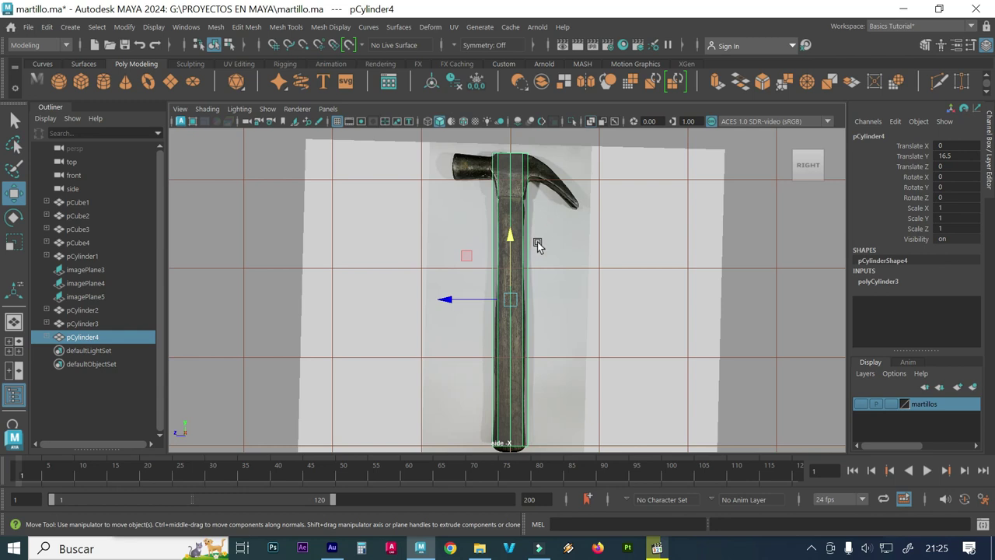
key("r")
left_click_drag(511, 244, 516, 294)
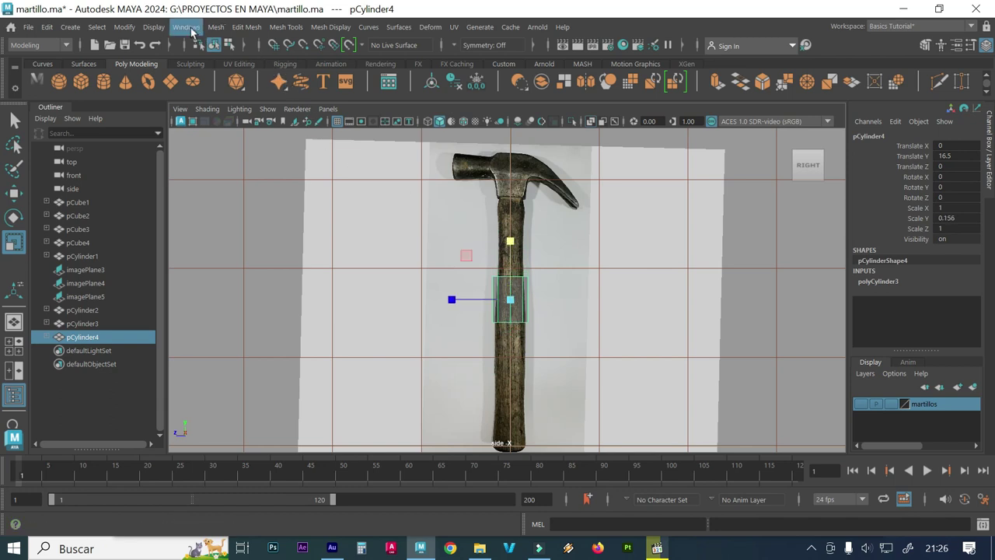
- Confirm centimeter working units in Preferences and save them
left_click(185, 26)
mouse_move(223, 175)
left_click(400, 181)
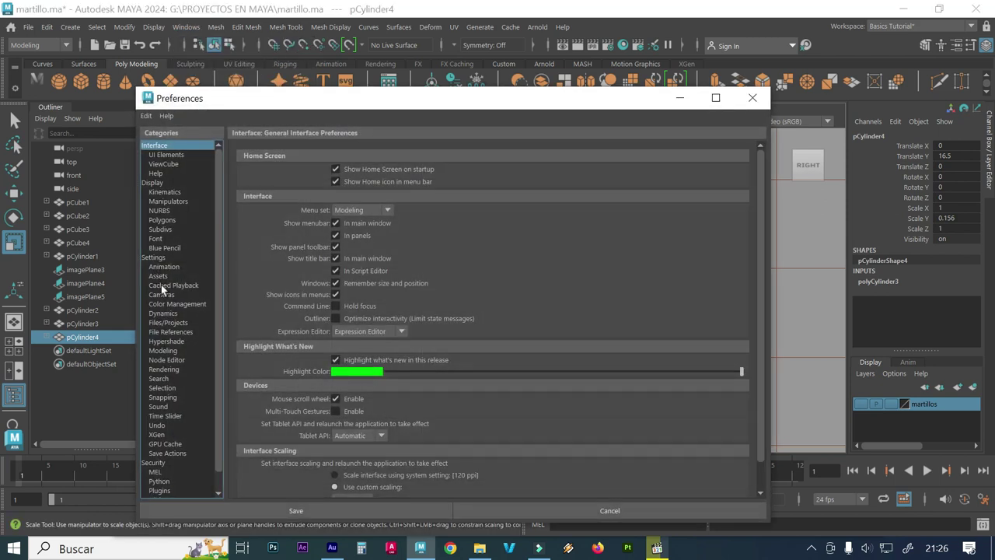
left_click(158, 258)
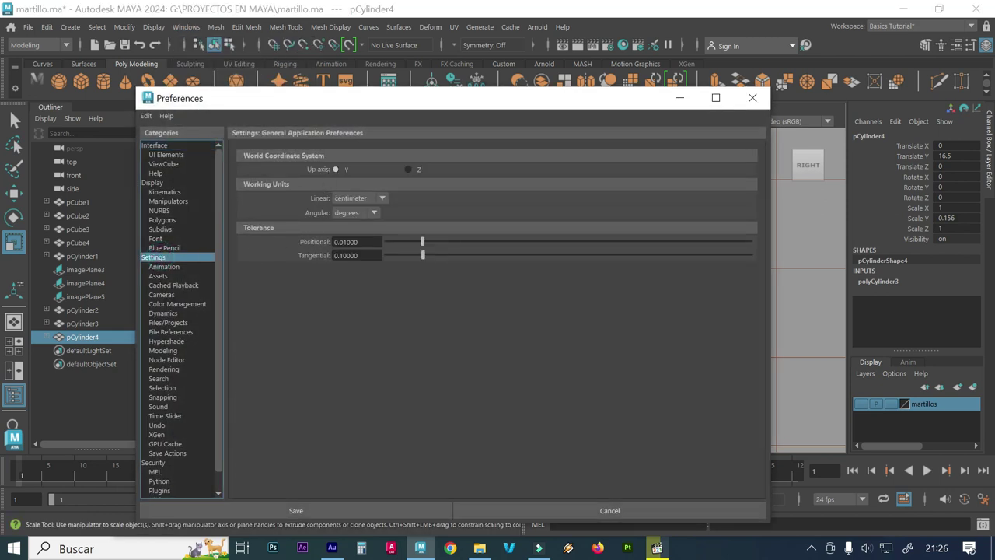
left_click(753, 99)
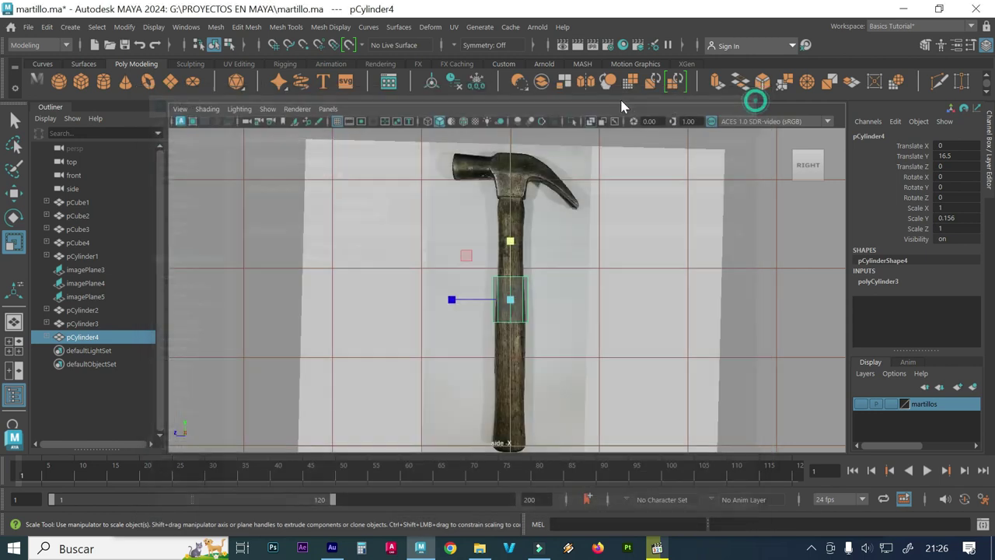
- Review the Display > Grid size options and close them
left_click(155, 27)
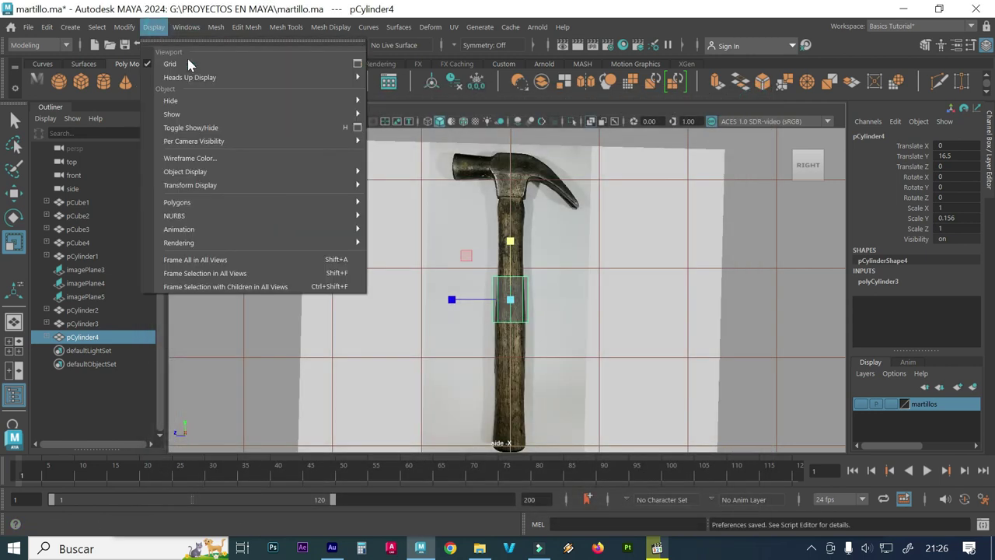
left_click(365, 64)
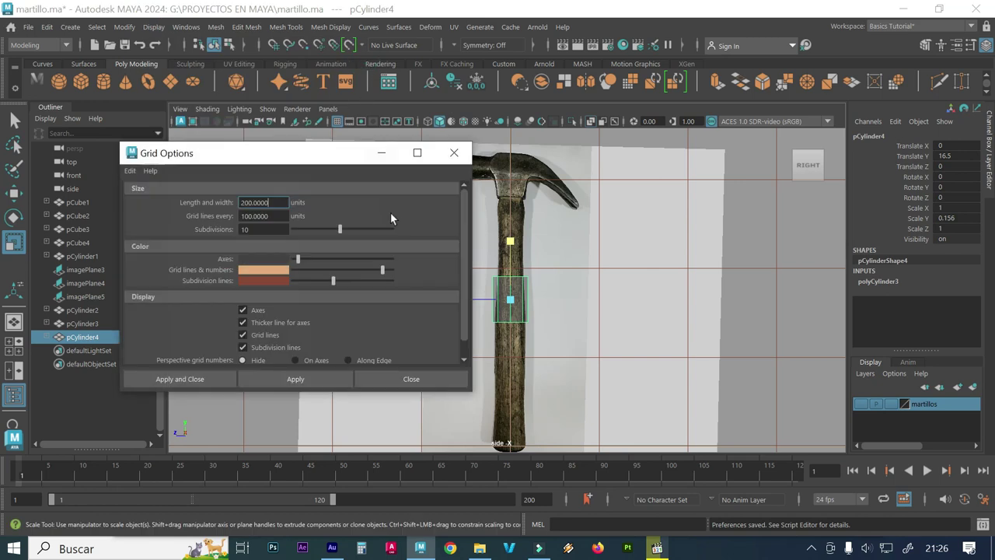
left_click(454, 152)
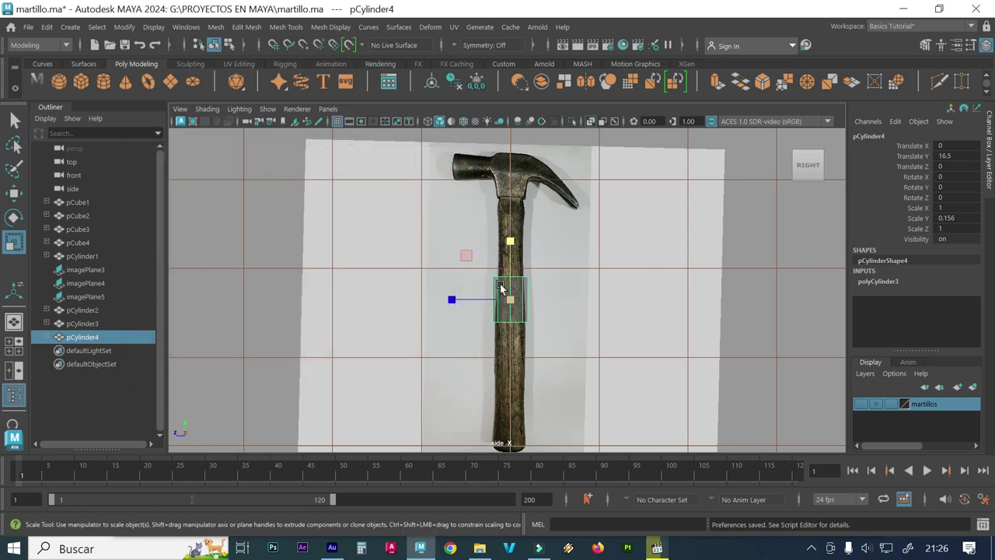
- Move the cylinder up to the hammer head, around Translate Y 30.799
key("w")
left_click_drag(511, 238, 511, 110)
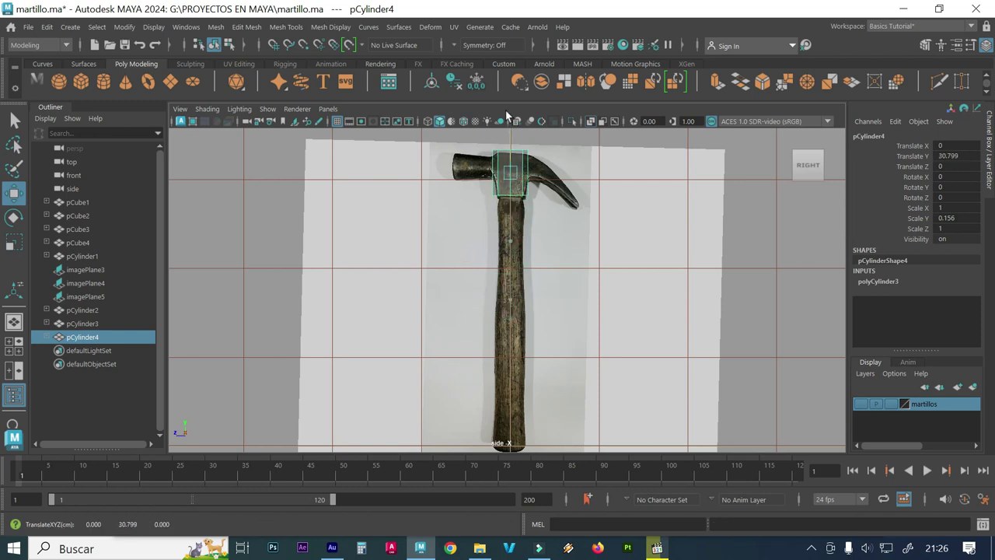
scroll(667, 207, "up", 2)
middle_click_drag(455, 252, 368, 371, "alt")
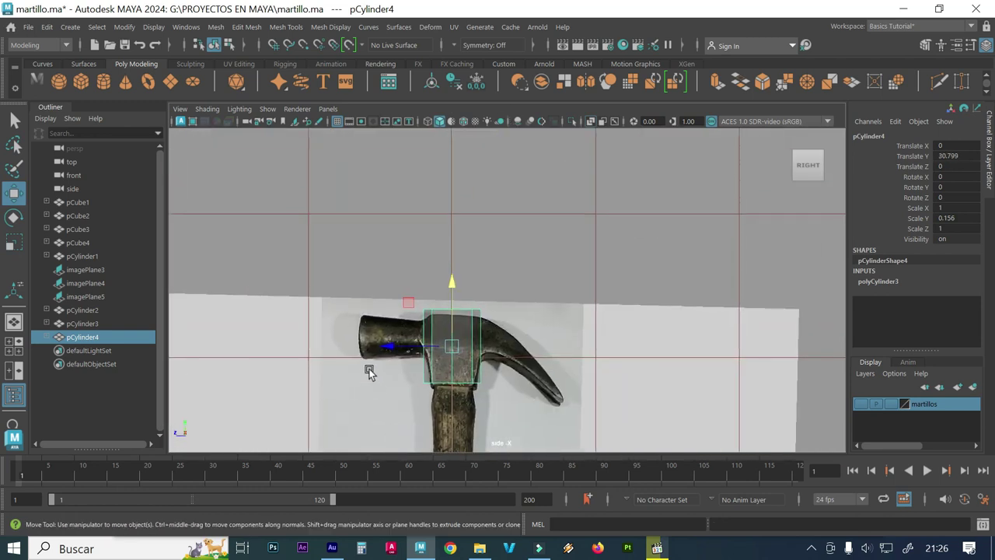
scroll(368, 371, "up", 3)
middle_click_drag(531, 329, 554, 246, "alt")
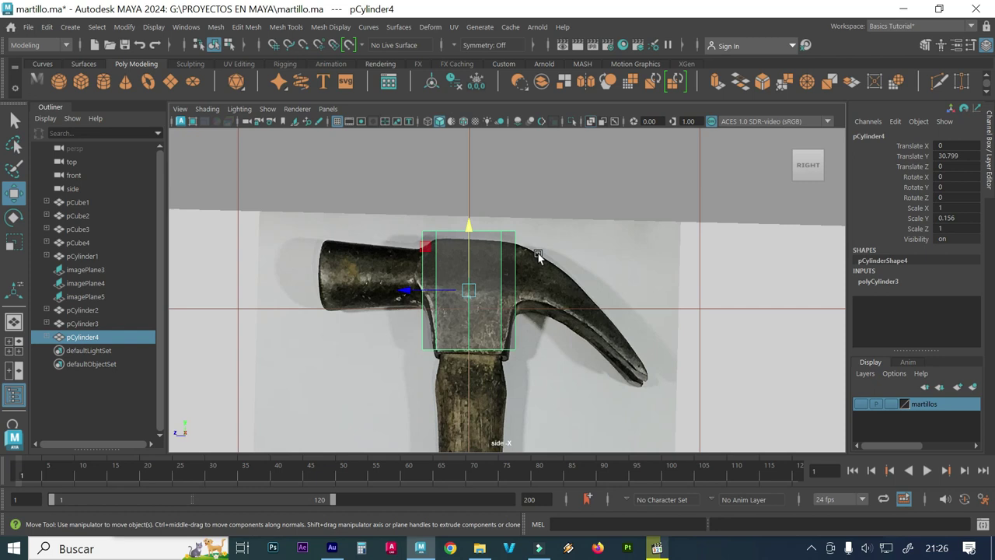
- Roughly rotate the cylinder around X, checking it in the perspective view
key("e")
left_click_drag(502, 236, 470, 233)
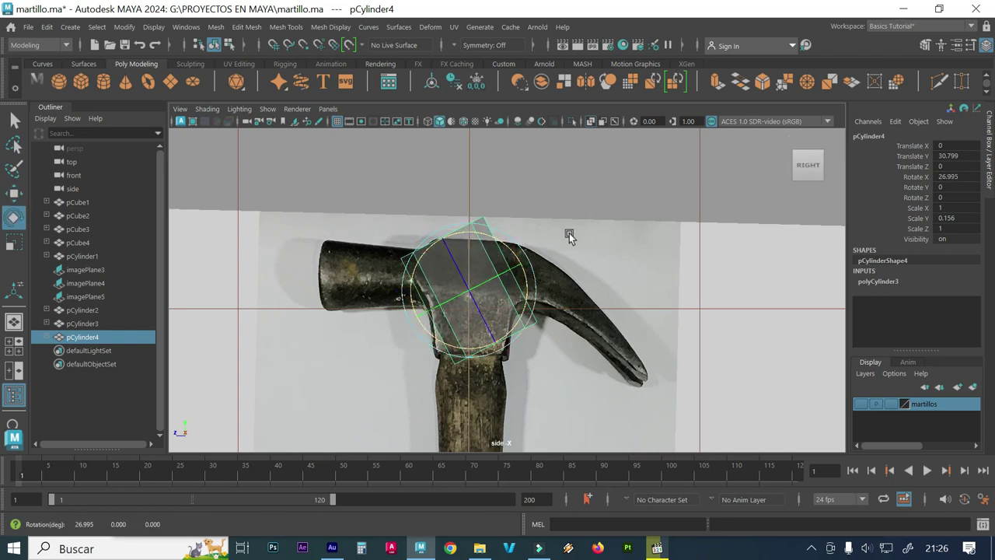
mouse_move(471, 235)
left_mouse_down()
mouse_move(542, 290)
mouse_move(544, 276)
left_mouse_up()
key("space")
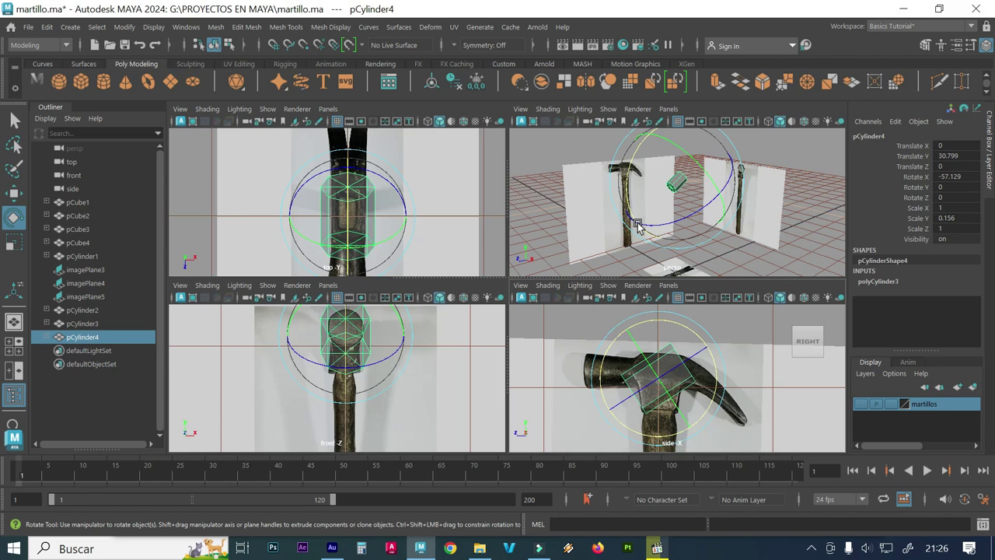
key("space")
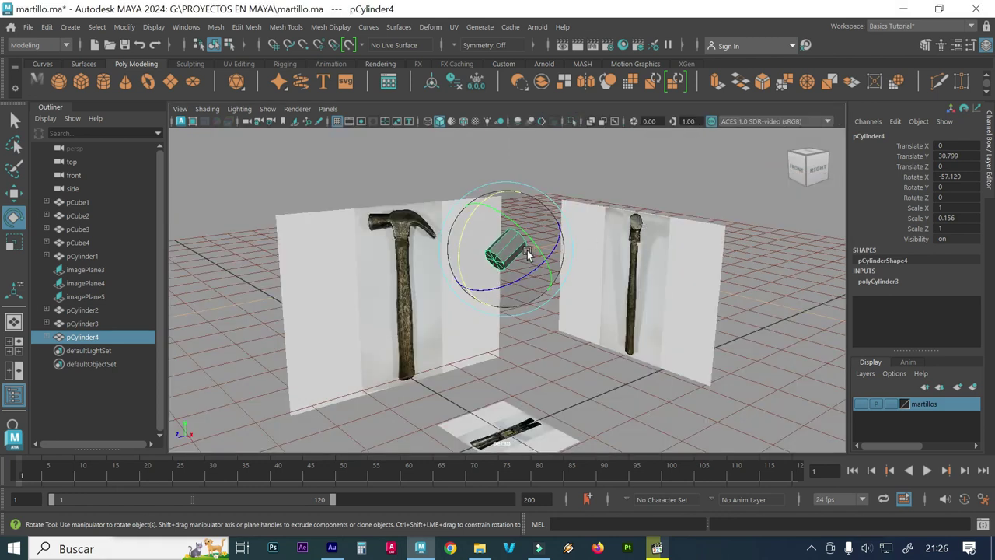
scroll(527, 254, "up", 3)
scroll(440, 269, "up", 3)
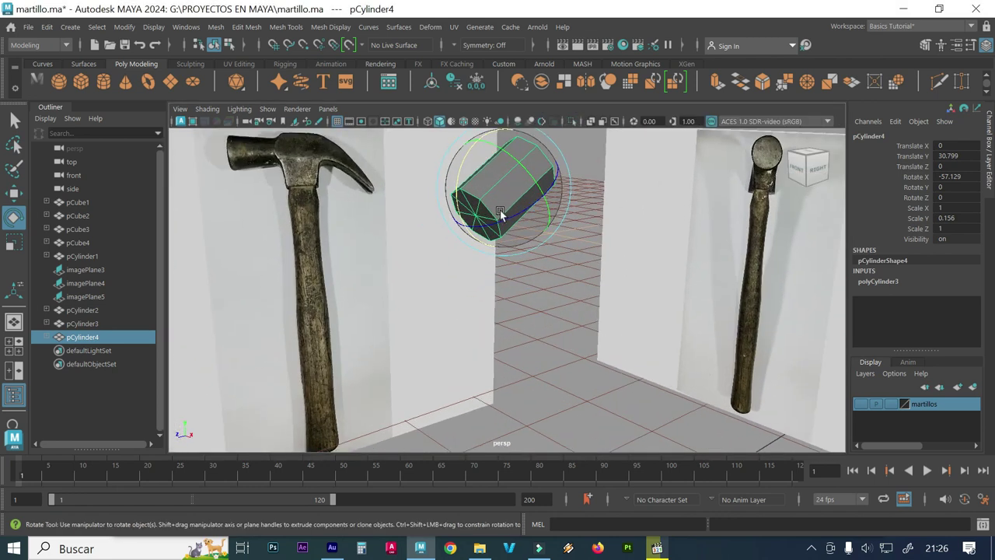
mouse_move(500, 210)
left_mouse_down("alt")
mouse_move(423, 255)
mouse_move(582, 223)
mouse_move(570, 214)
mouse_move(582, 211)
left_mouse_up("alt")
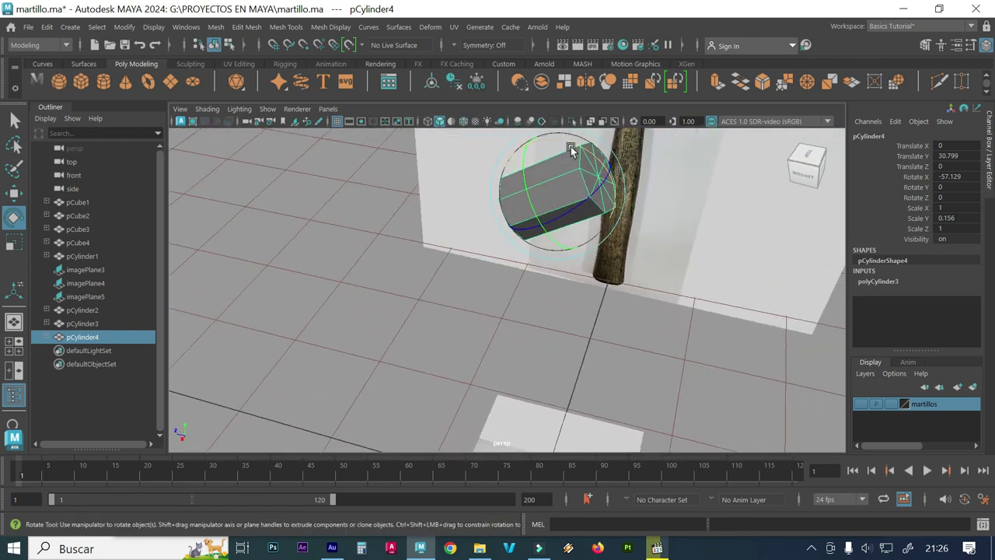
mouse_move(569, 146)
left_mouse_down()
mouse_move(477, 151)
mouse_move(484, 155)
left_mouse_up()
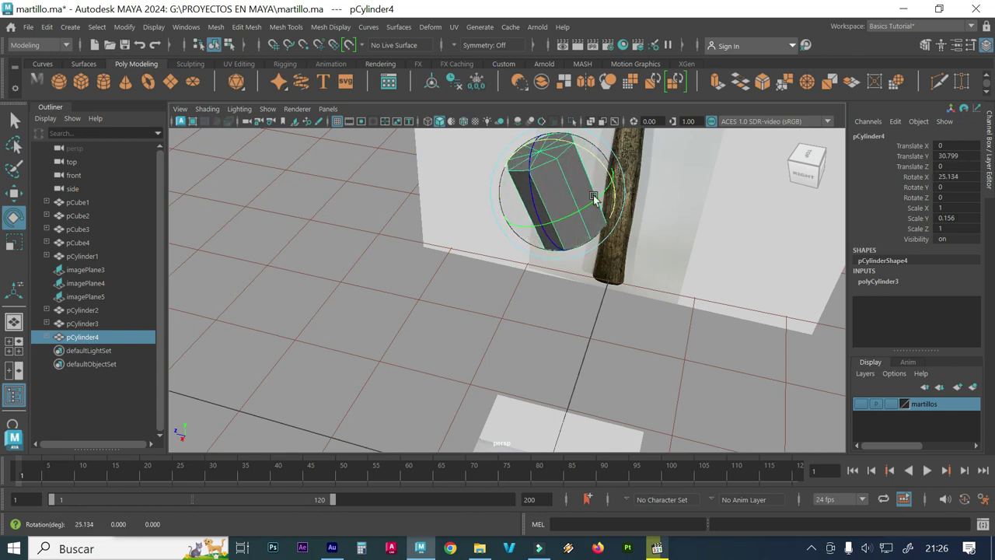
mouse_move(624, 282)
left_mouse_down("alt")
mouse_move(544, 222)
mouse_move(583, 273)
mouse_move(561, 255)
mouse_move(561, 272)
mouse_move(529, 278)
left_mouse_up("alt")
left_click_drag(590, 265, 589, 251)
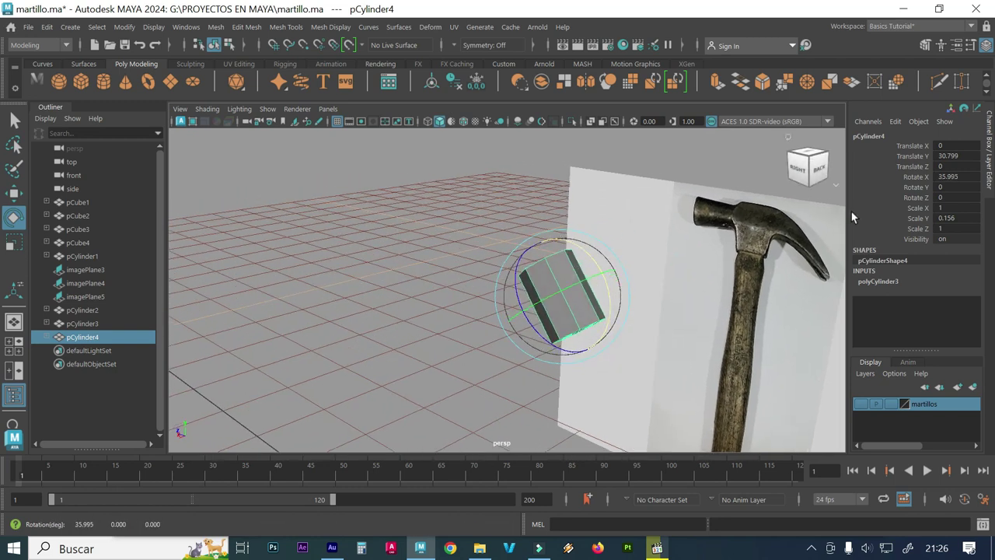
- Set the cylinder's Rotate X to exactly 90 so it lies horizontally
double_click(957, 175)
type("90")
key("Return")
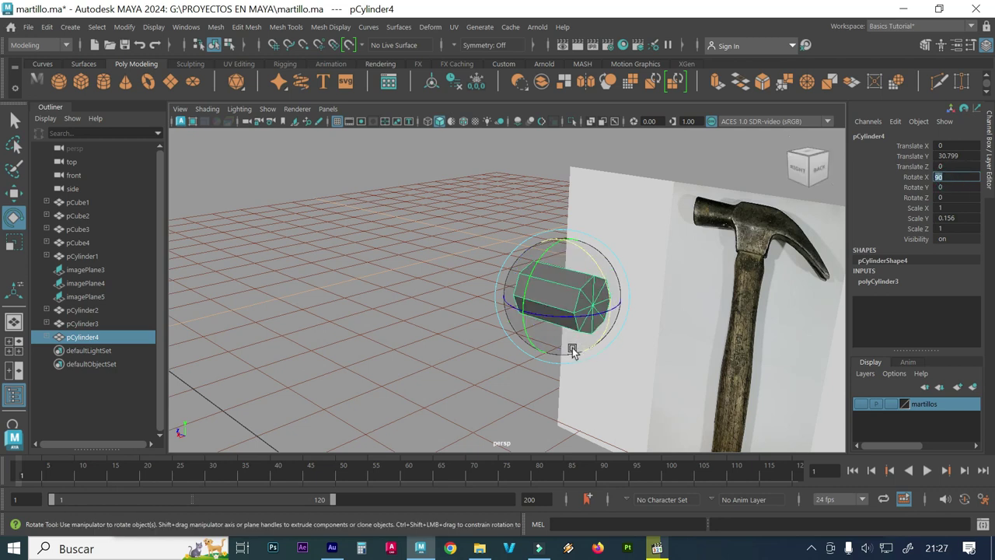
left_click(401, 350)
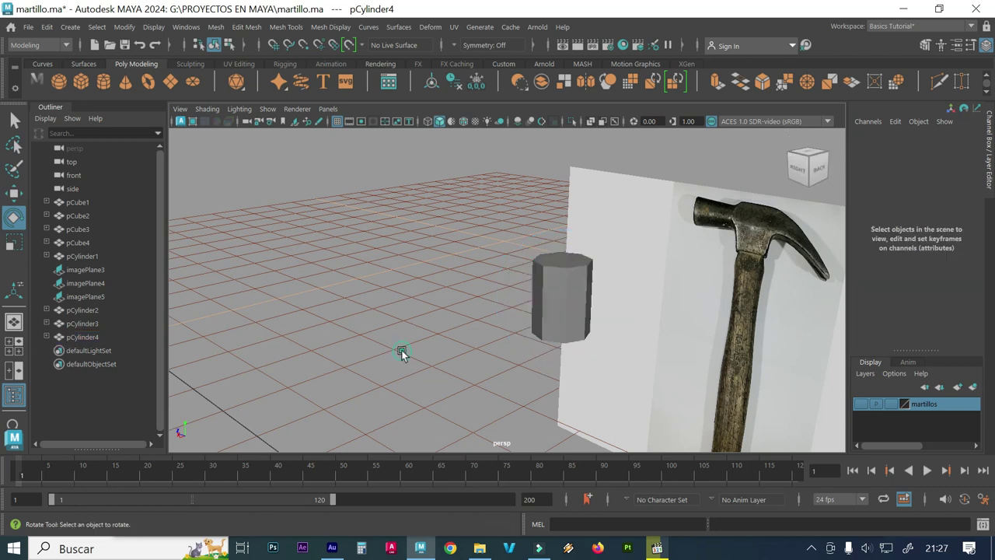
left_click(576, 280)
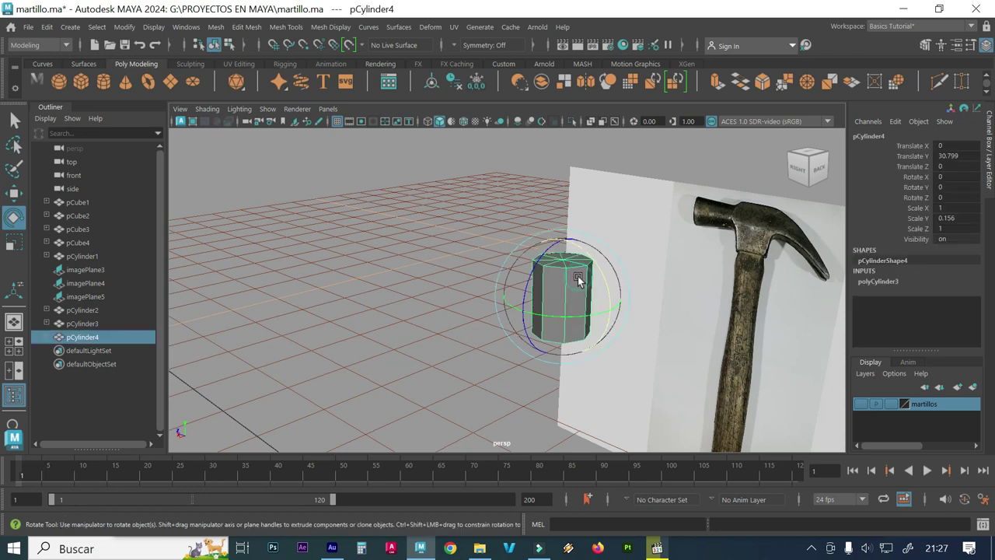
left_click_drag(606, 285, 603, 289)
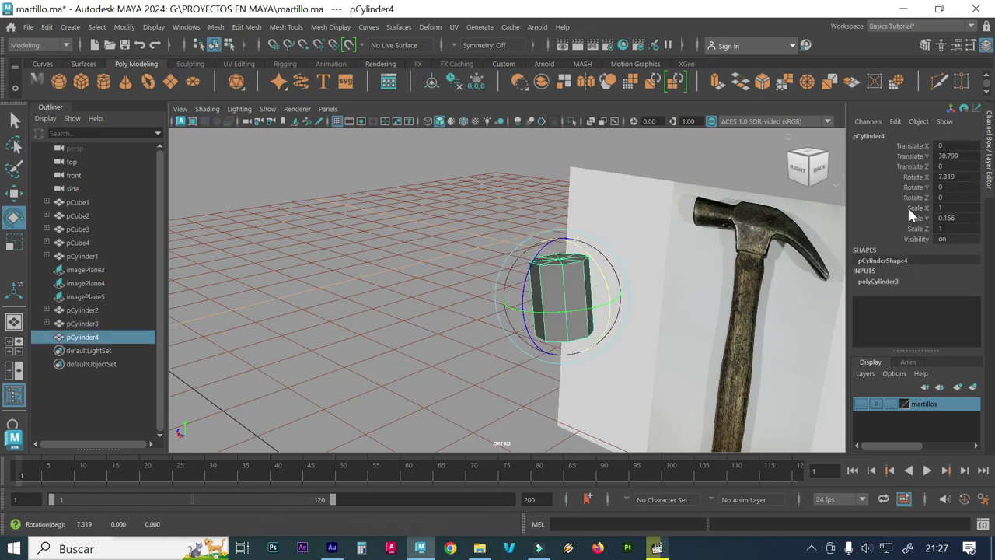
left_click(948, 177)
type("90")
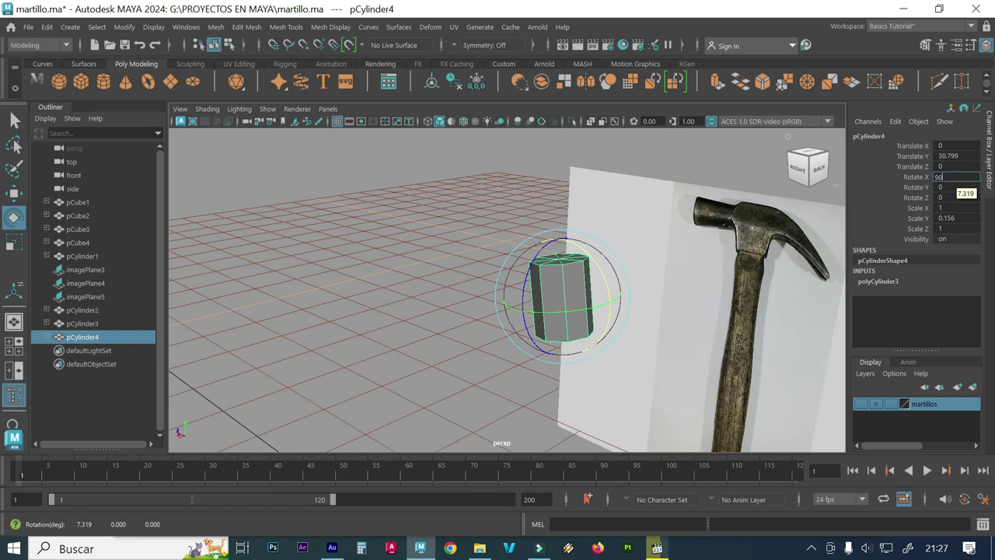
key("Return")
left_click(397, 424)
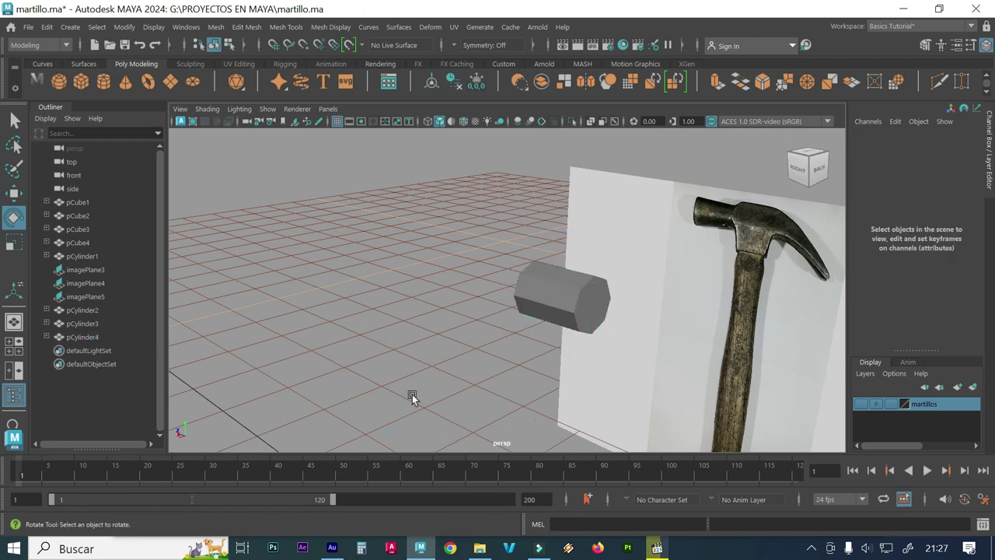
- Move pCylinder4 to Translate Y 31.494 and Z 3.813 over the hammer's striking end
key("space")
key("space")
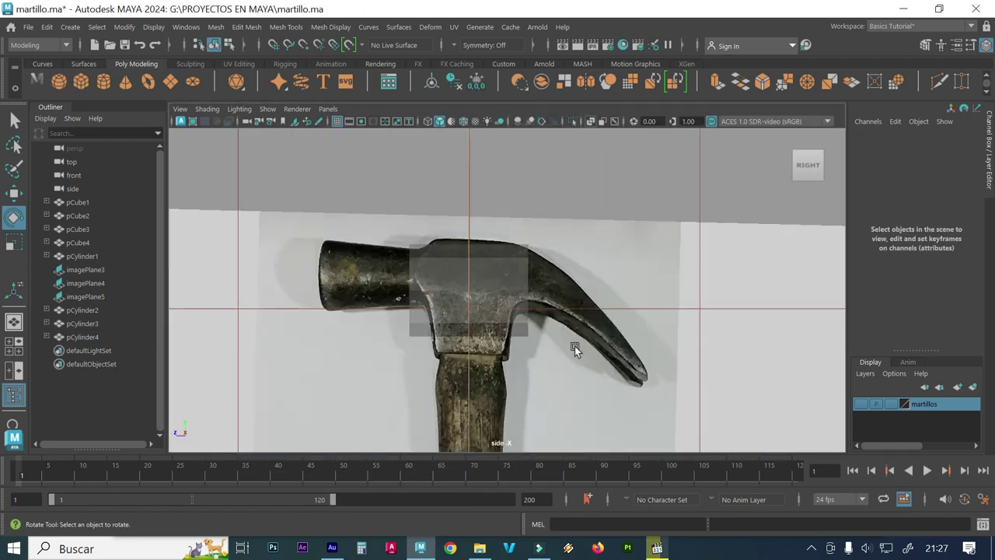
left_click(482, 312)
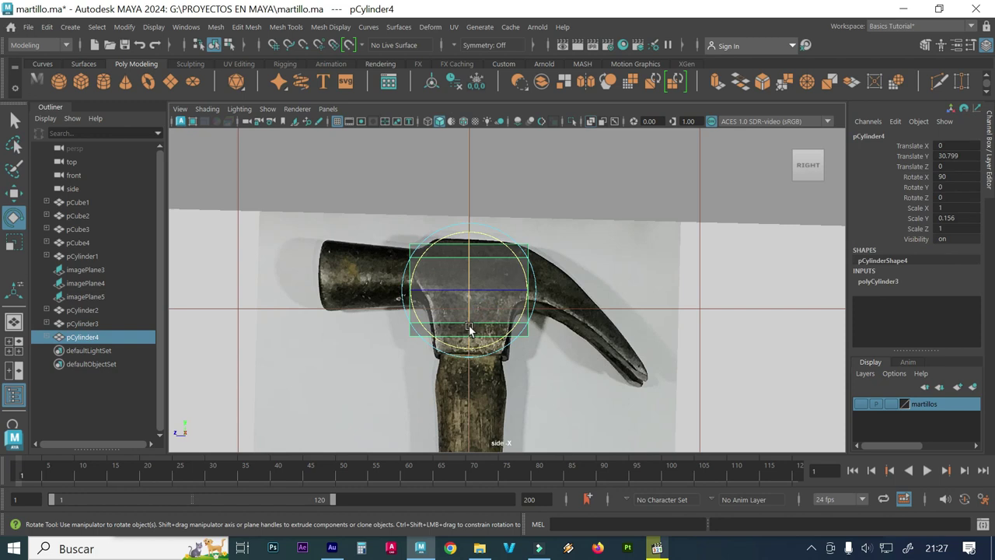
key("w")
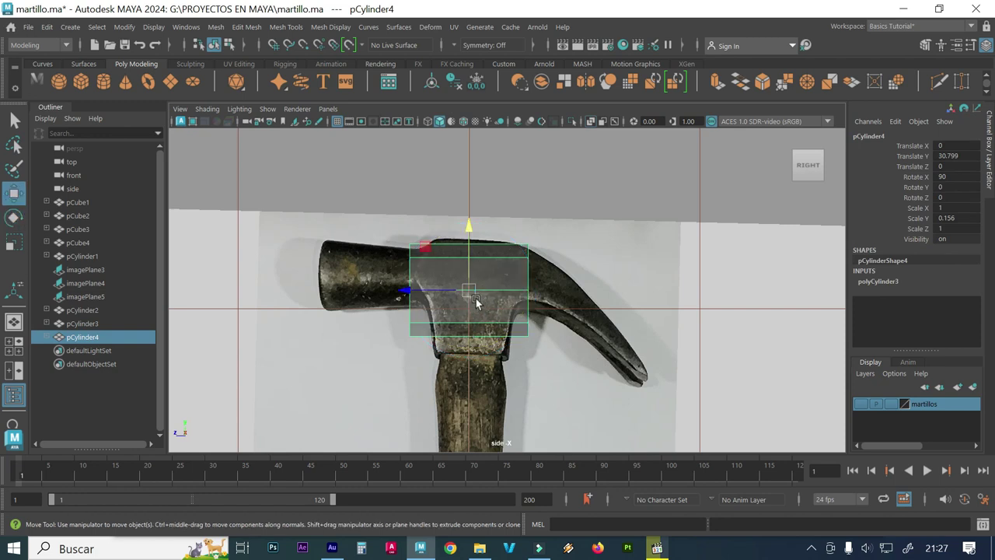
left_click_drag(416, 291, 327, 293)
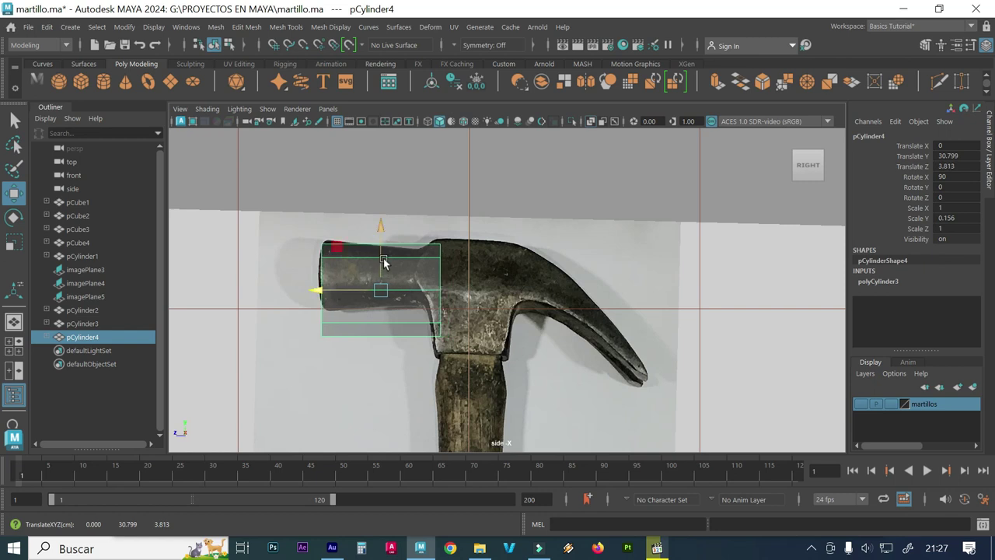
left_click_drag(381, 228, 381, 215)
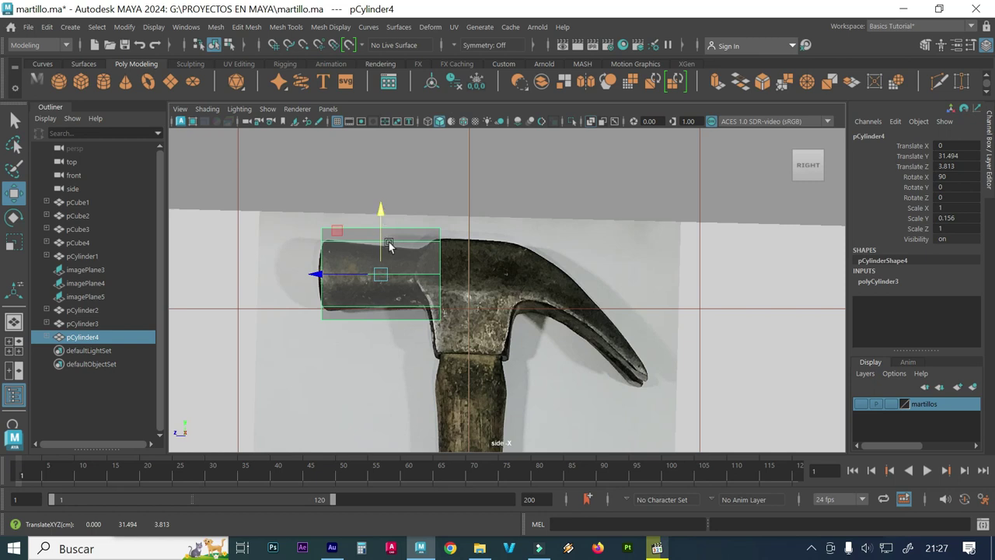
key("space")
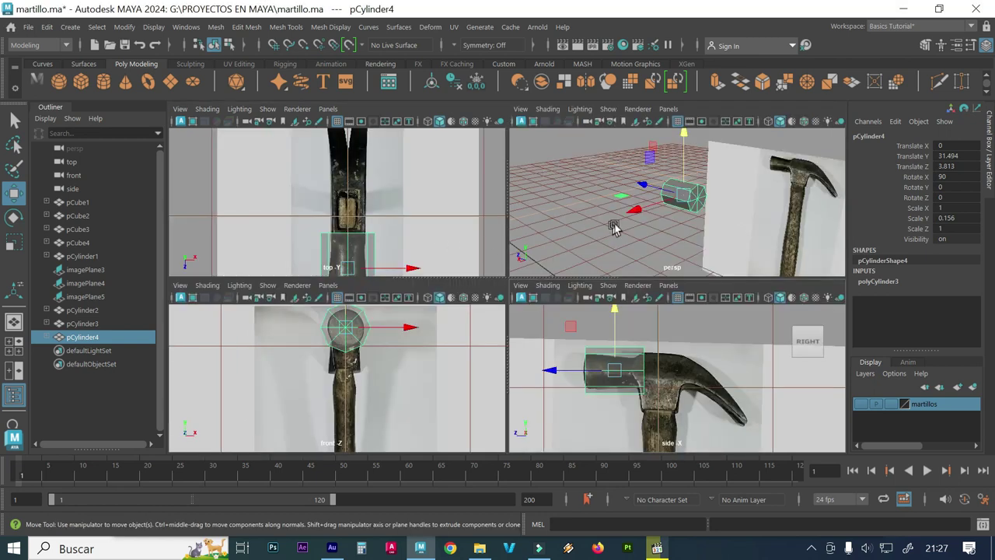
- Scale the cylinder to 0.769 in X and Z and 0.12 in Y to match the head
key("r")
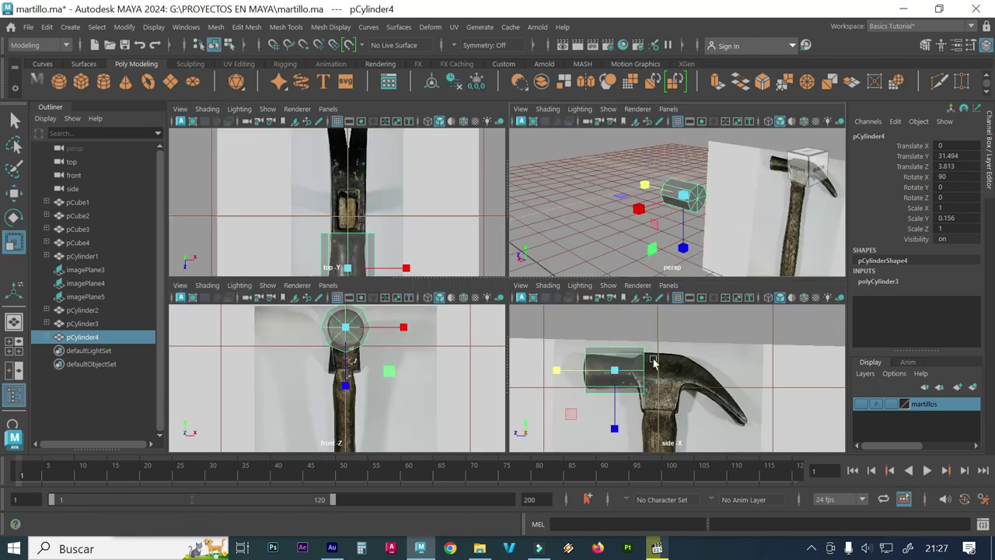
scroll(653, 362, "up", 4)
middle_click_drag(649, 365, 694, 370, "alt")
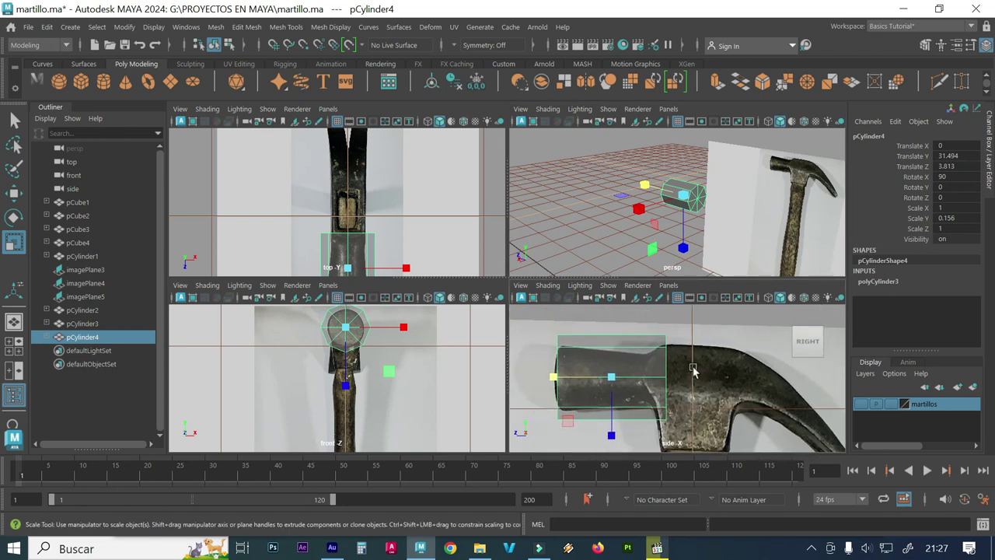
scroll(680, 370, "up", 2)
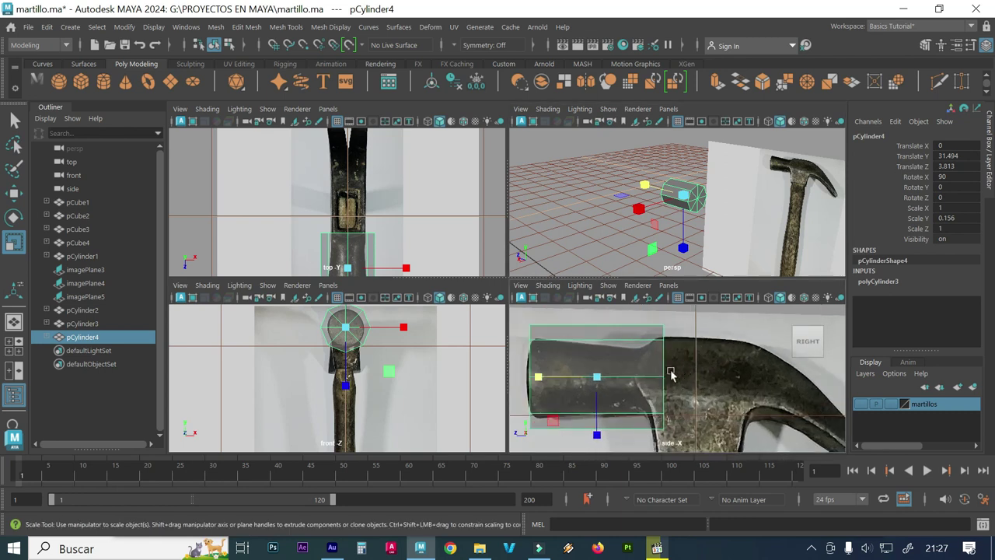
left_click_drag(673, 376, 692, 377)
key("ctrl+z")
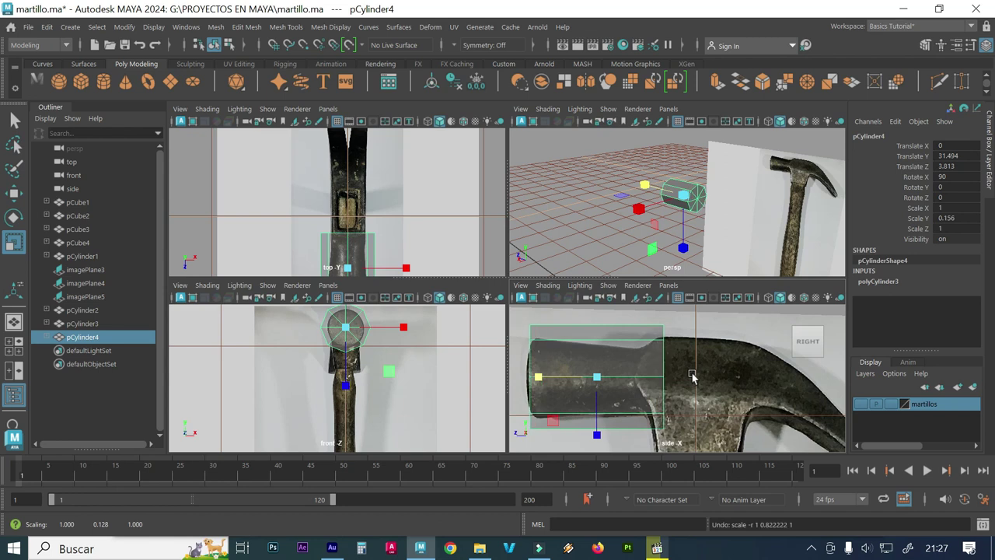
left_click(686, 200)
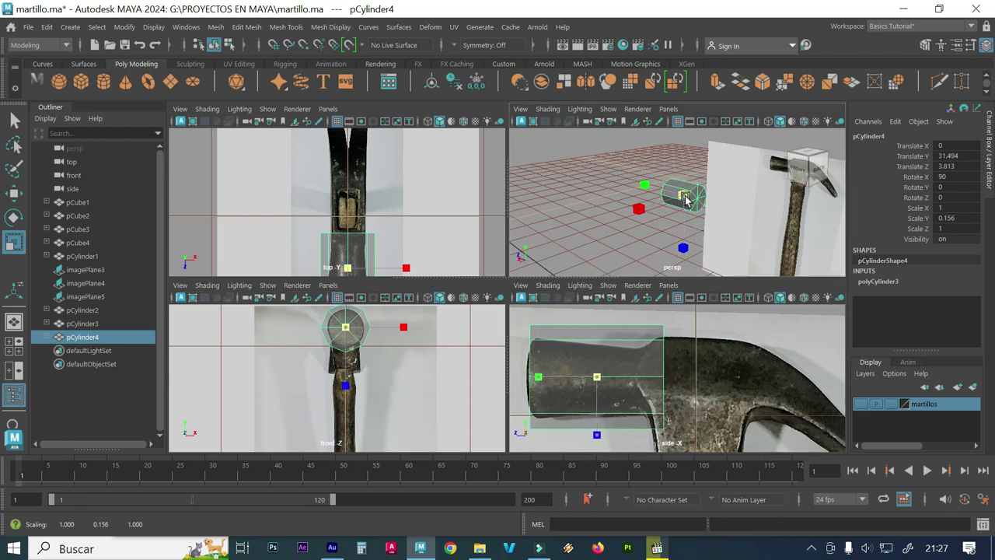
left_click_drag(686, 200, 680, 199)
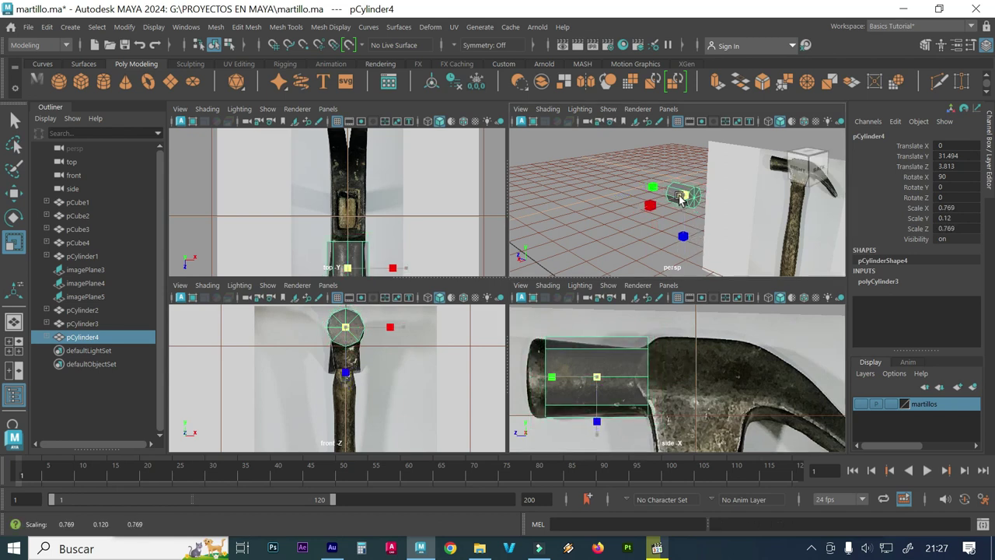
left_click_drag(680, 199, 680, 199)
left_click_drag(680, 199, 680, 199)
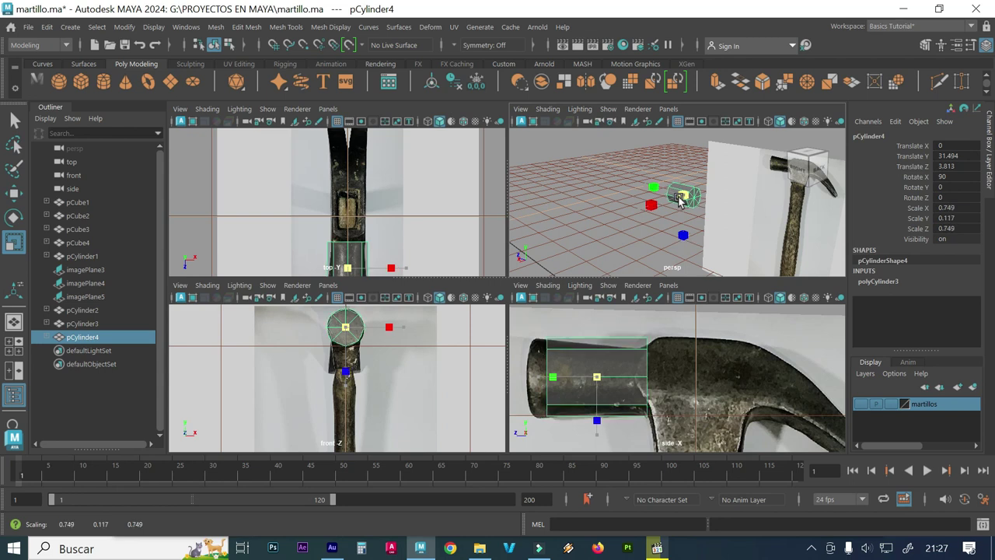
left_click_drag(679, 200, 681, 201)
- Shift the cylinder to Translate Z 4.271 and inspect it in the maximized perspective view
key("w")
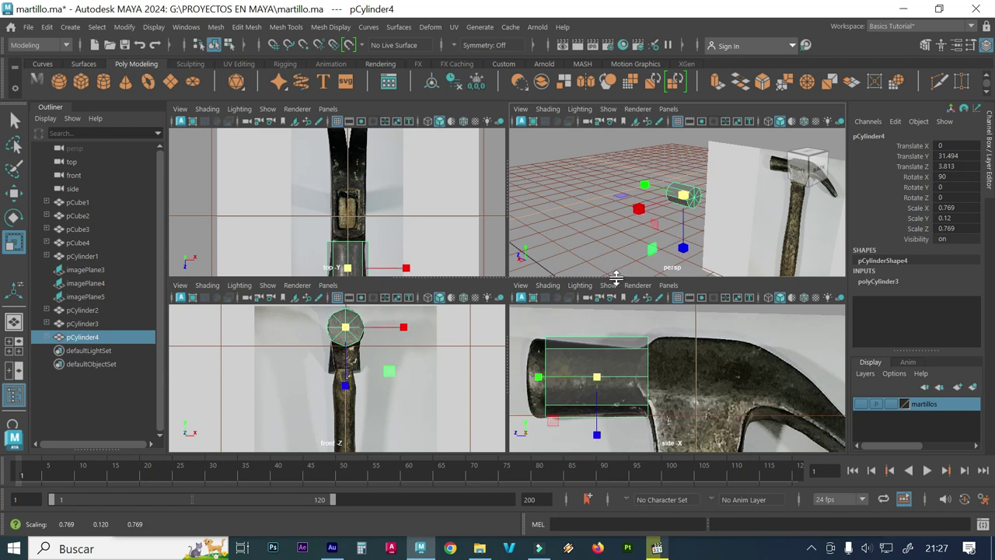
left_click_drag(562, 377, 548, 378)
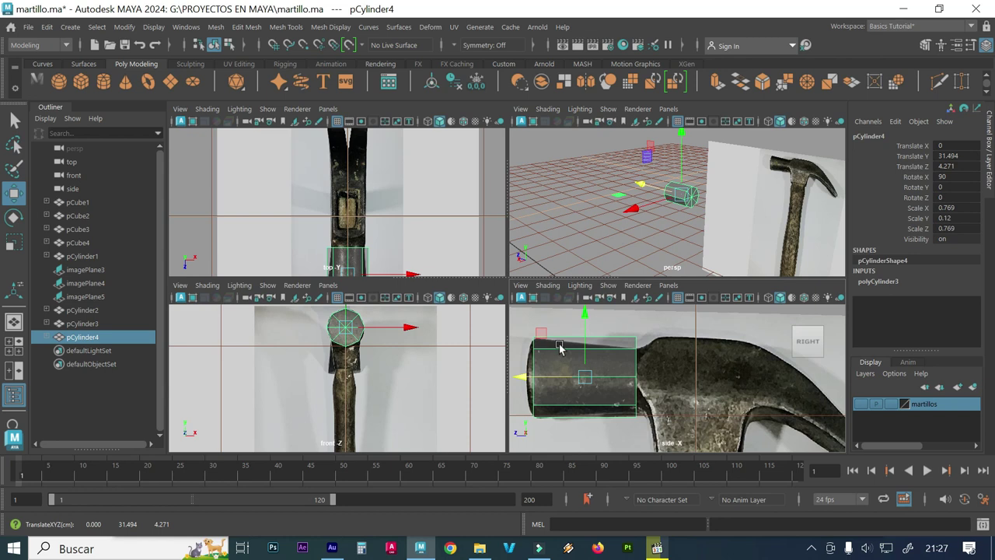
key("space")
mouse_move(633, 218)
left_mouse_down("alt")
mouse_move(555, 283)
mouse_move(665, 265)
mouse_move(550, 248)
mouse_move(428, 265)
left_mouse_up("alt")
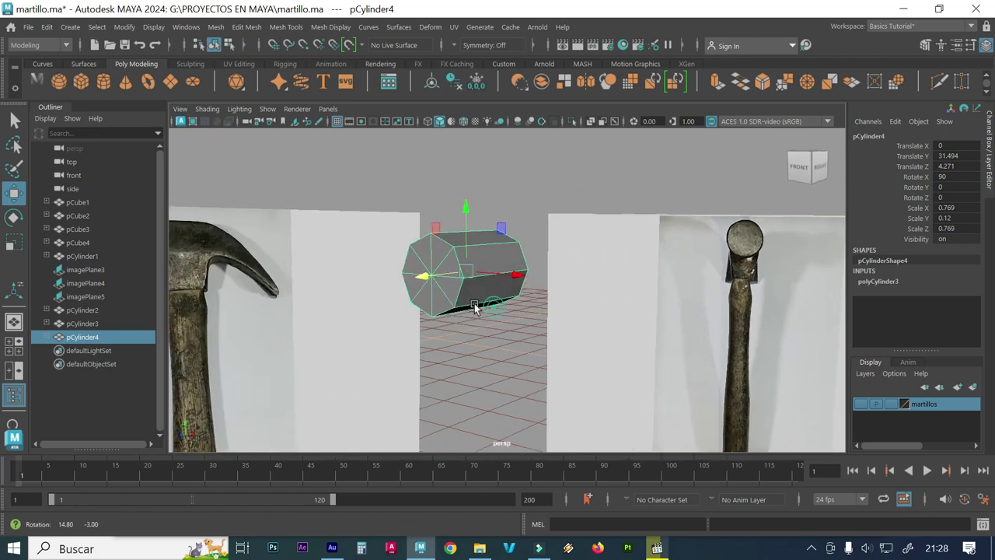
- Check the head cylinder with smooth preview, zoom in, and bring up the Mesh Tools menu
left_click_drag(497, 307, 479, 272, "alt")
key("3")
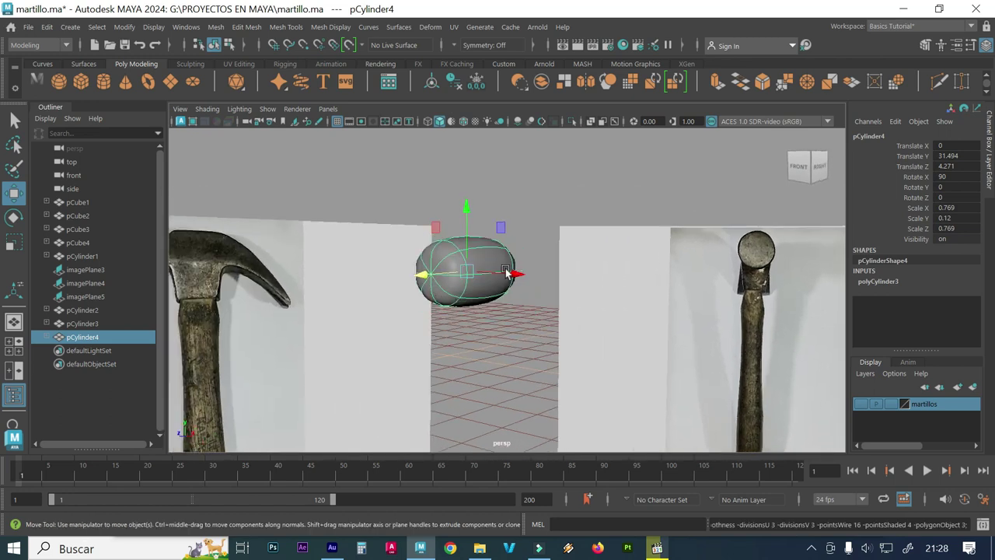
key("1")
scroll(443, 339, "up", 3)
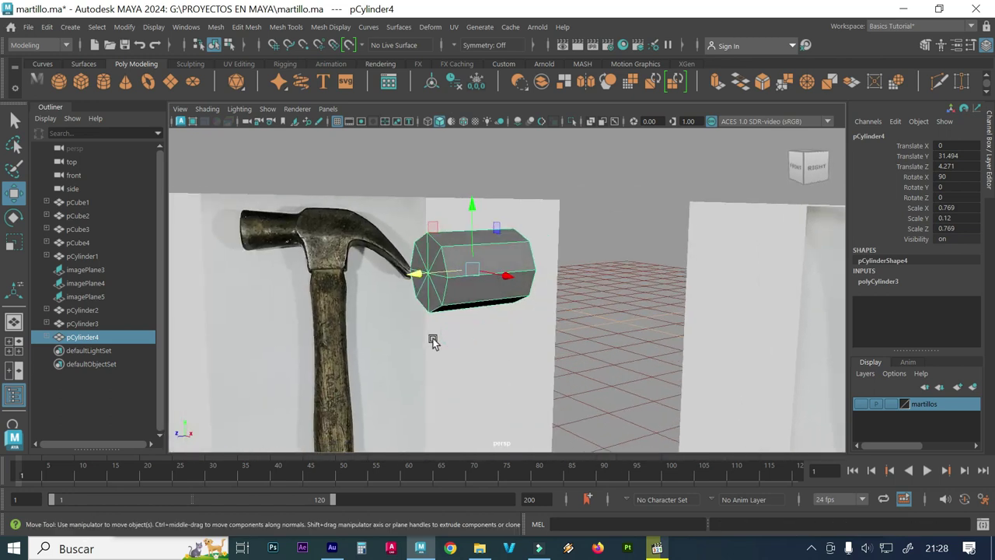
scroll(506, 304, "up", 3)
right_click_drag(513, 238, 514, 188)
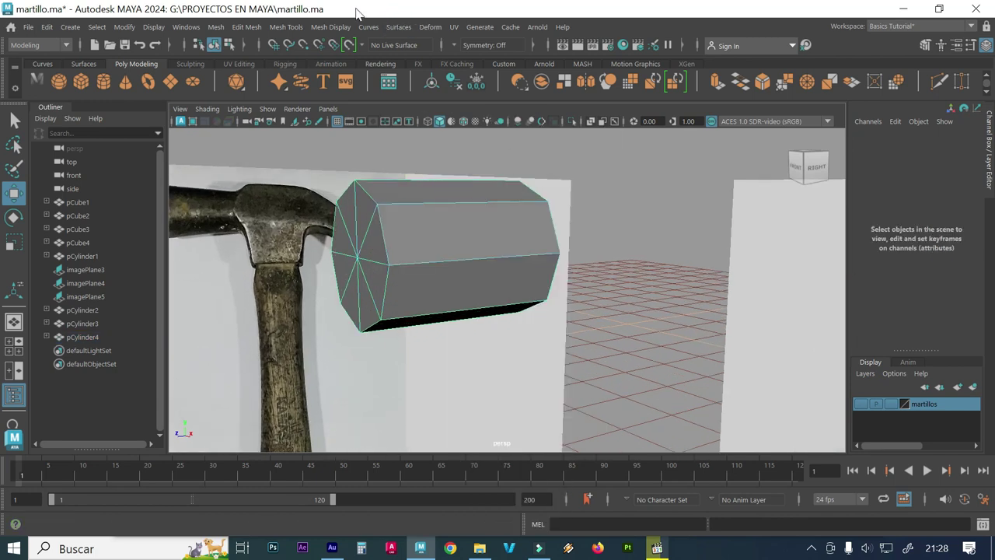
left_click(286, 26)
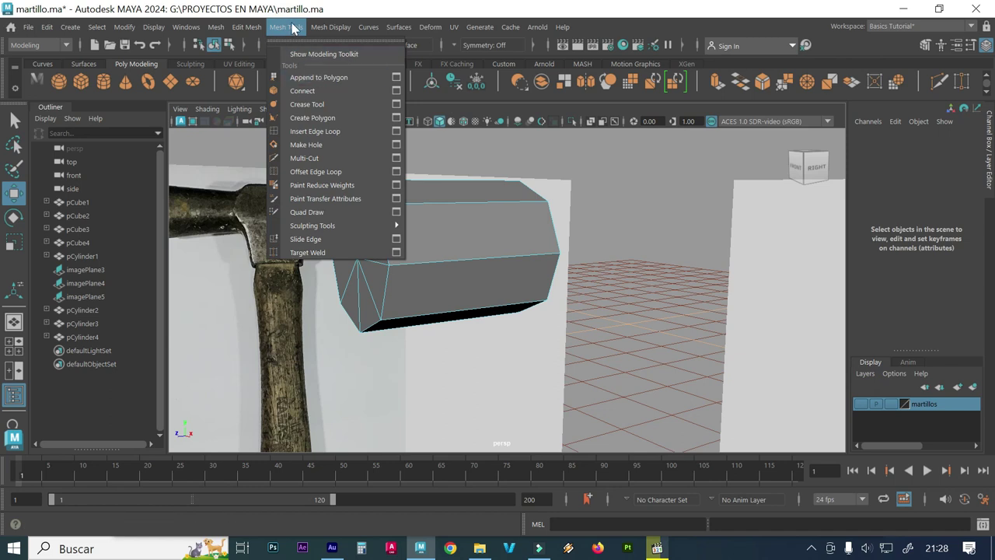
- Insert an edge loop into pCylinder4 with the Insert Edge Loop tool
left_click(397, 132)
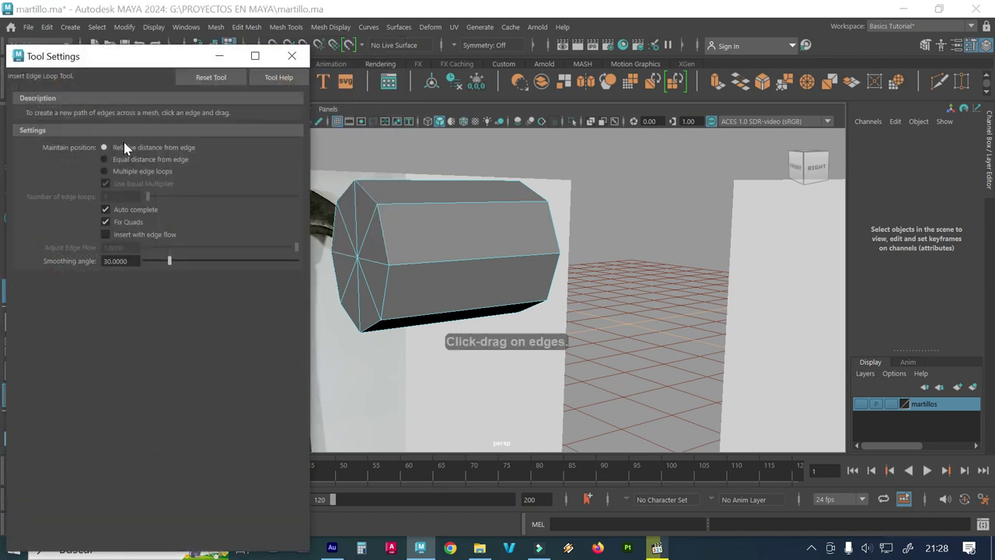
left_click(407, 262)
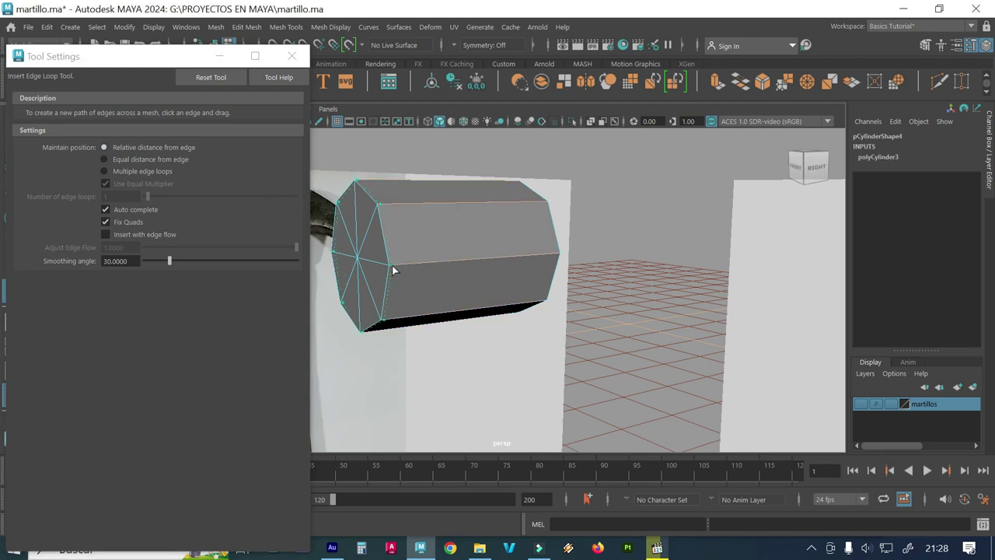
left_click(292, 56)
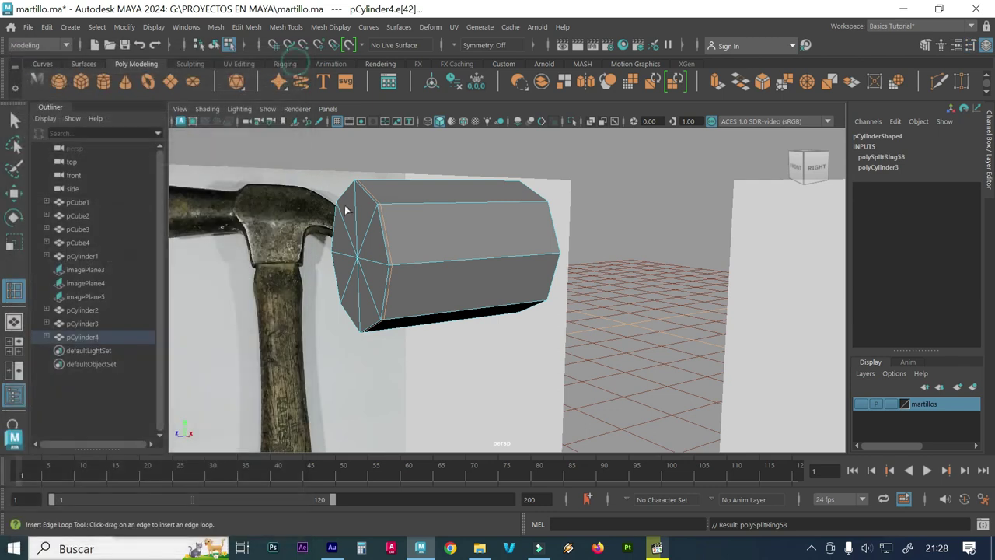
- Inspect the new loop in smooth preview, then compare it in the maximized side view
key("3")
left_click_drag(381, 338, 460, 337, "alt")
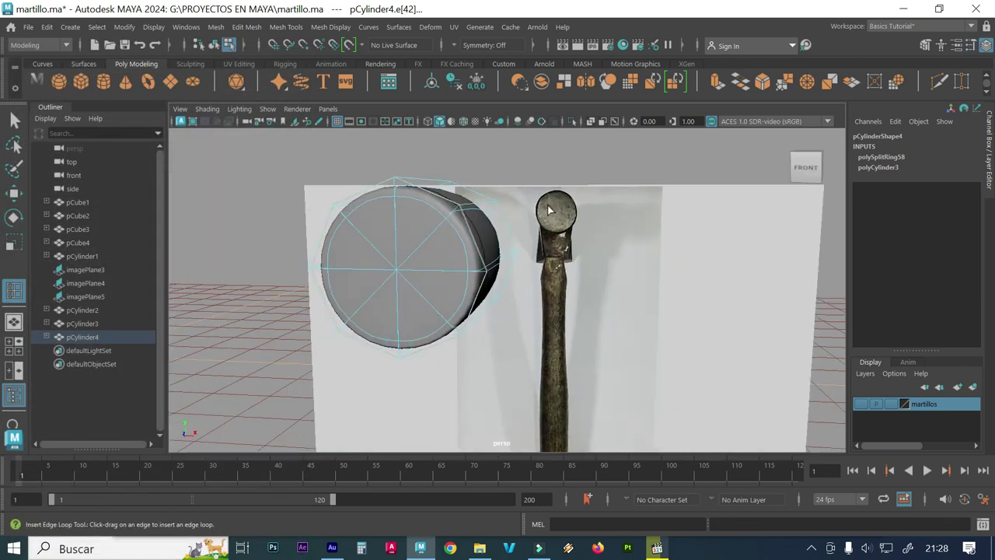
mouse_move(414, 265)
left_mouse_down("alt")
mouse_move(324, 272)
mouse_move(370, 254)
left_mouse_up("alt")
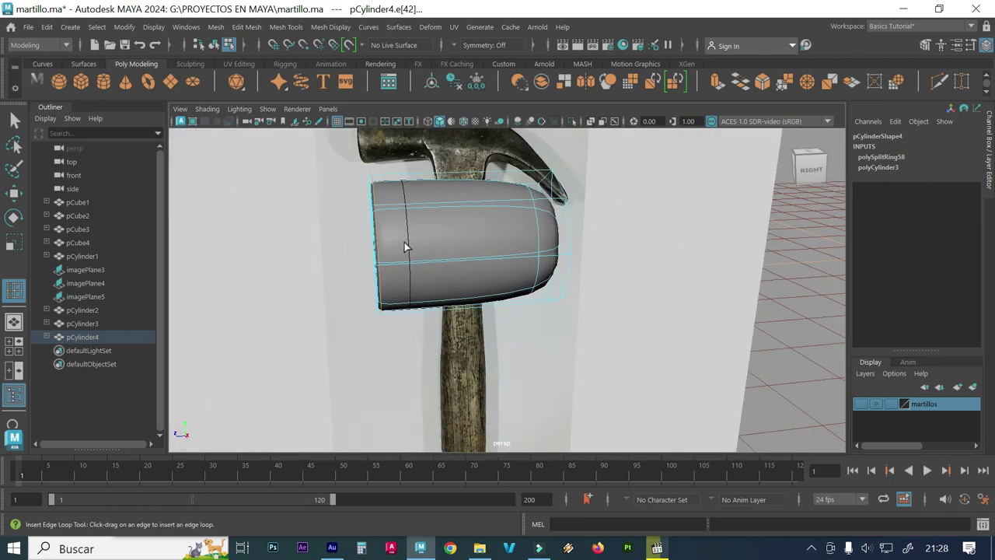
key("1")
key("space")
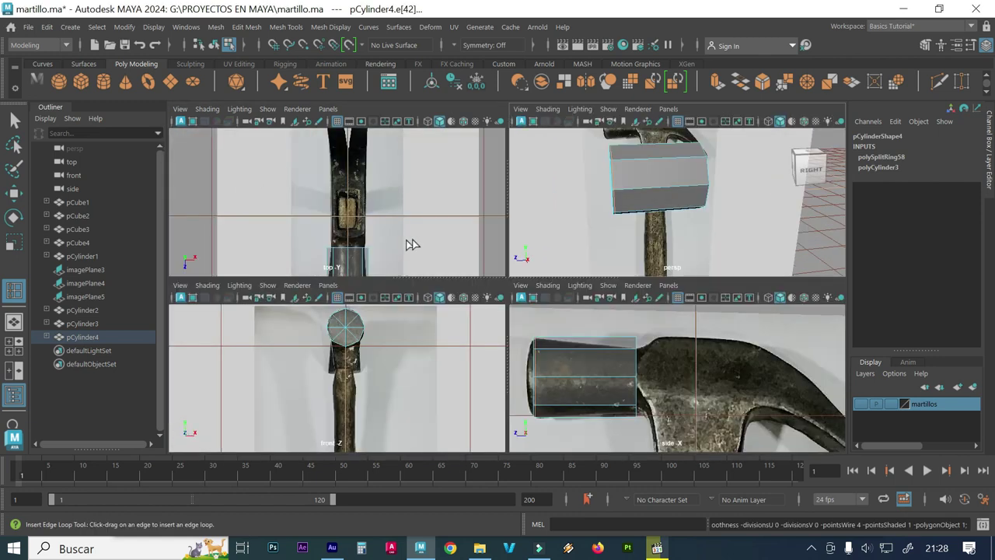
key("space")
- Frame the pCylinder4 head cylinder in the side view and put it into vertex editing
middle_click_drag(397, 295, 455, 286, "alt")
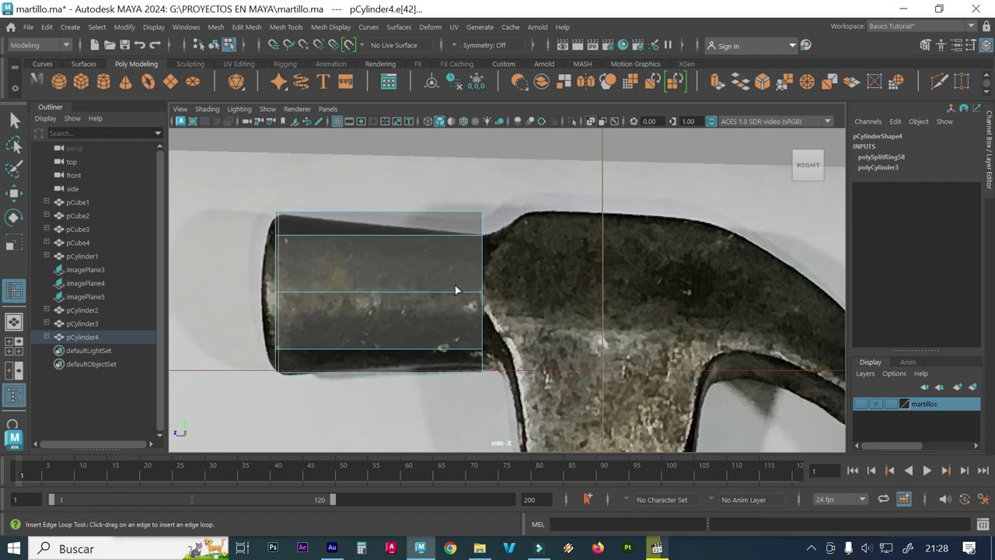
right_click_drag(450, 153, 391, 158)
left_click(391, 158)
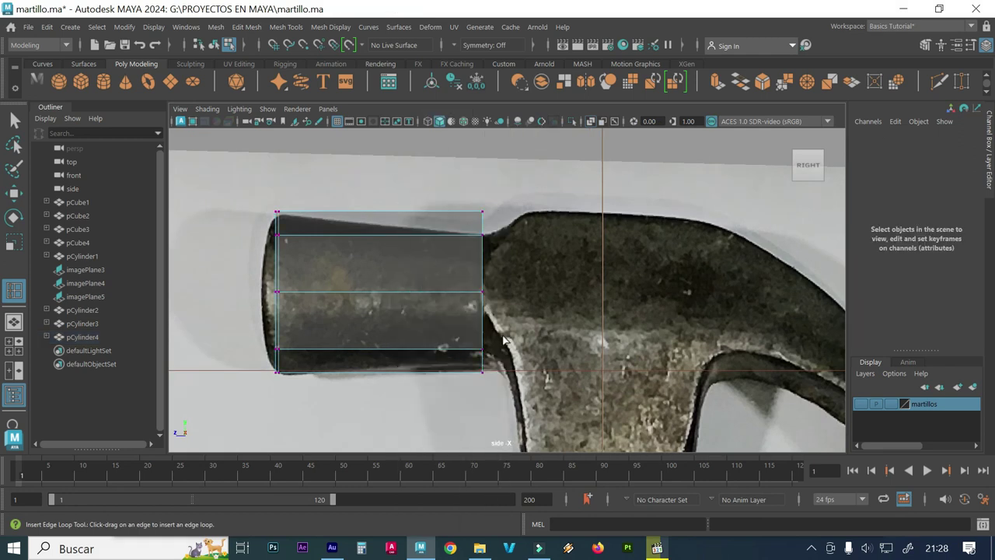
left_click(514, 410)
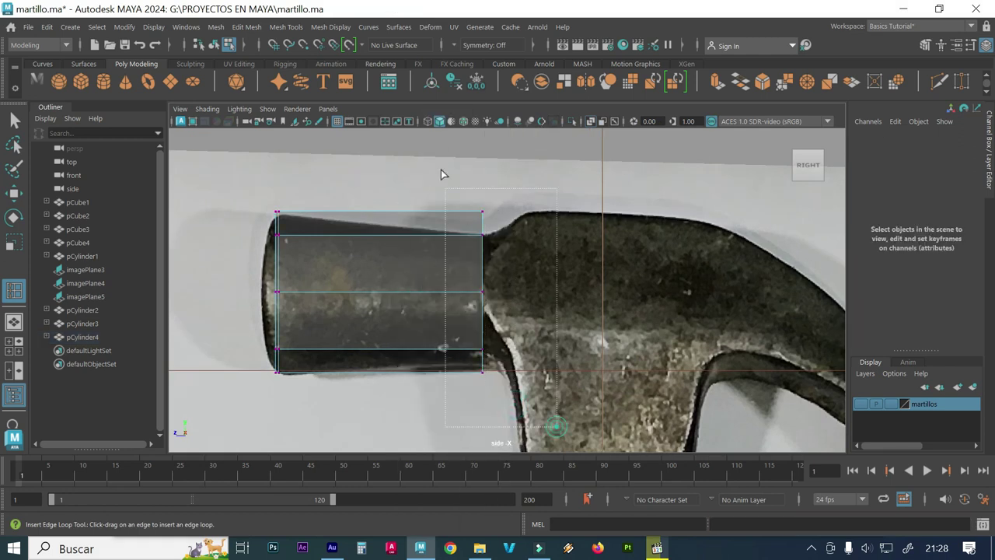
key("F8")
right_click_drag(459, 163, 393, 159)
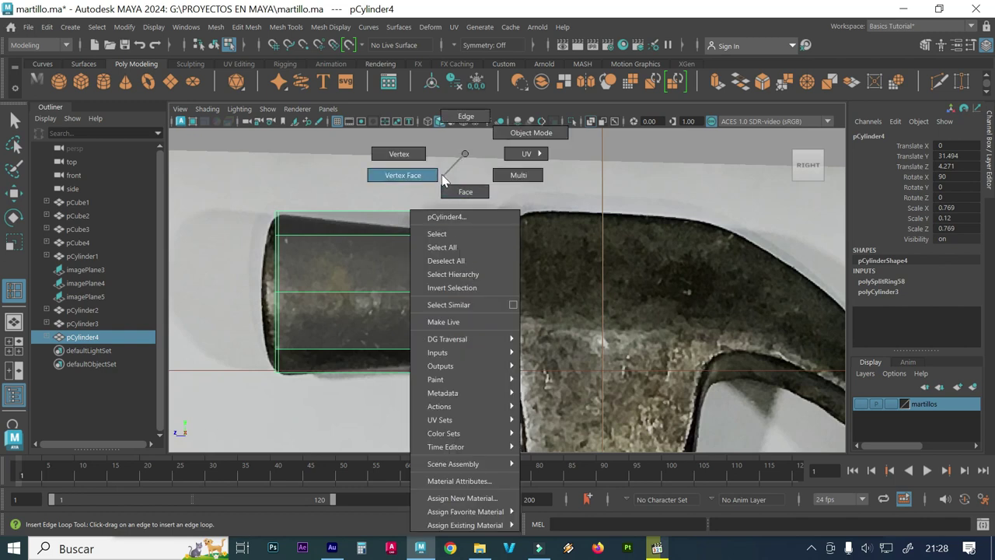
left_click_drag(495, 164, 416, 387)
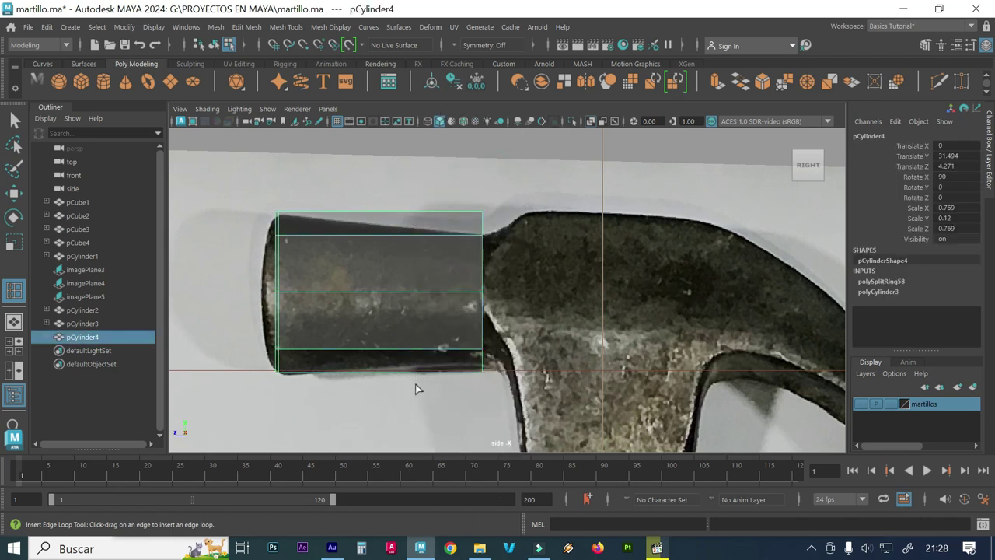
left_click(14, 119)
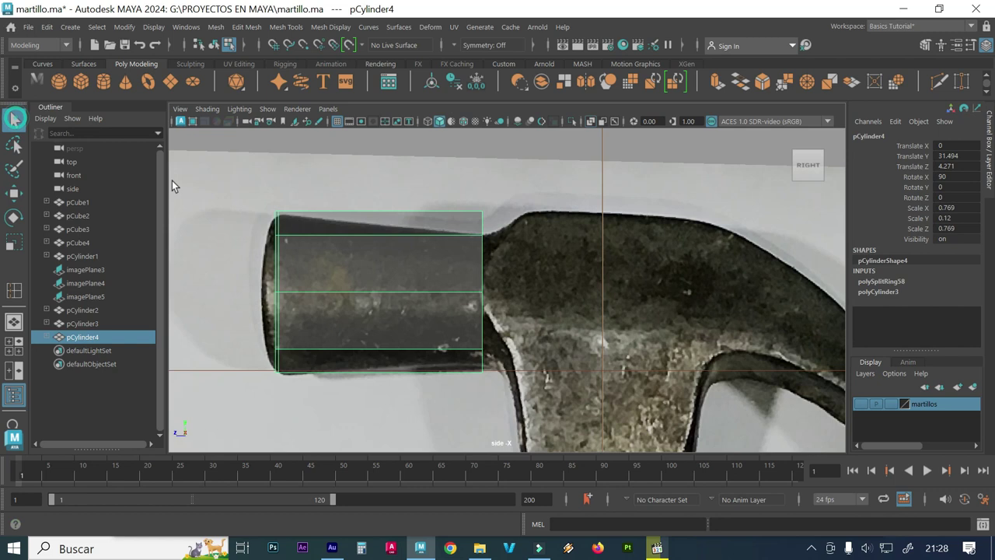
left_click(300, 222)
mouse_move(417, 154)
right_mouse_down()
mouse_move(418, 265)
mouse_move(509, 202)
mouse_move(428, 170)
right_mouse_up()
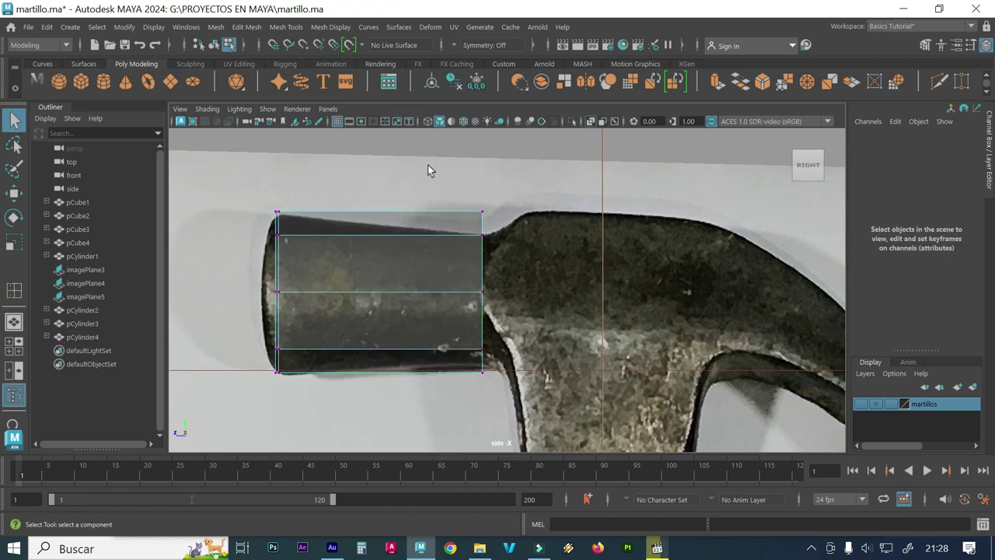
- Pull the right-end vertex column left and scale it down vertically
left_click_drag(545, 183, 442, 445)
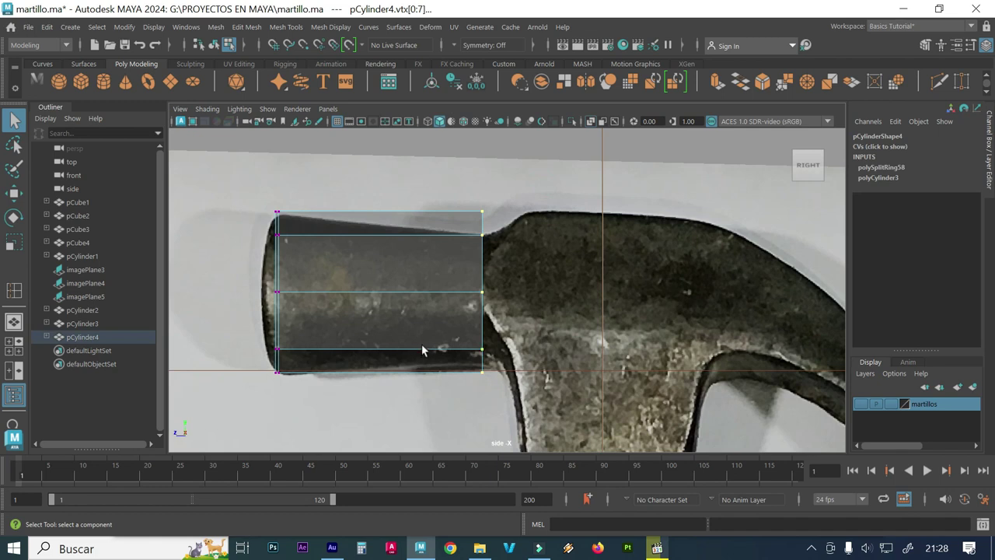
key("w")
left_click_drag(452, 303, 402, 293)
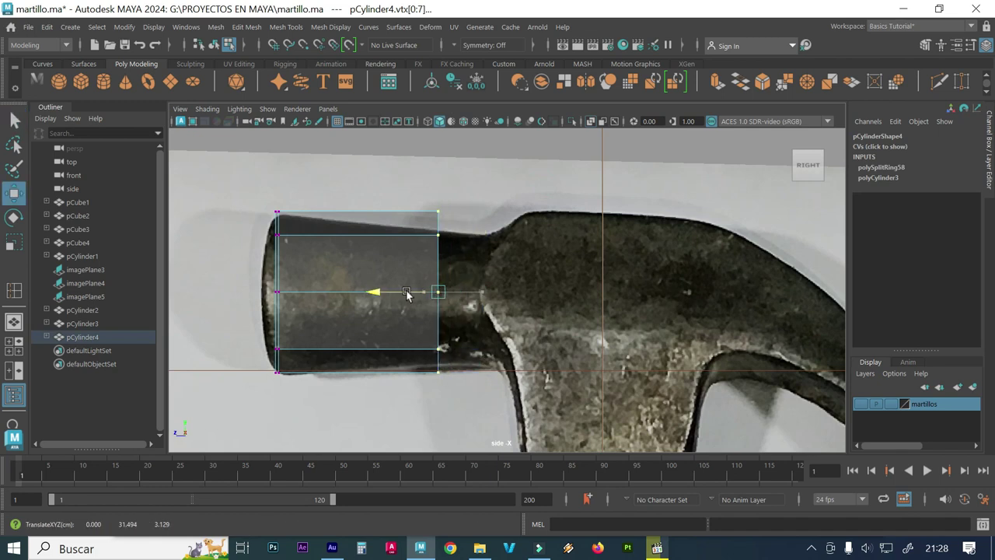
left_click_drag(402, 293, 405, 293)
key("r")
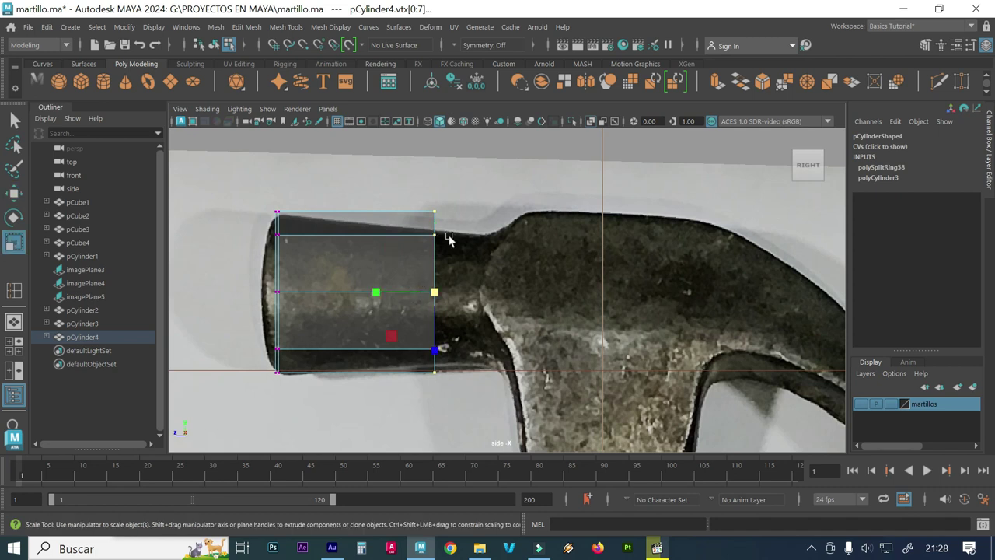
left_click_drag(433, 353, 433, 340)
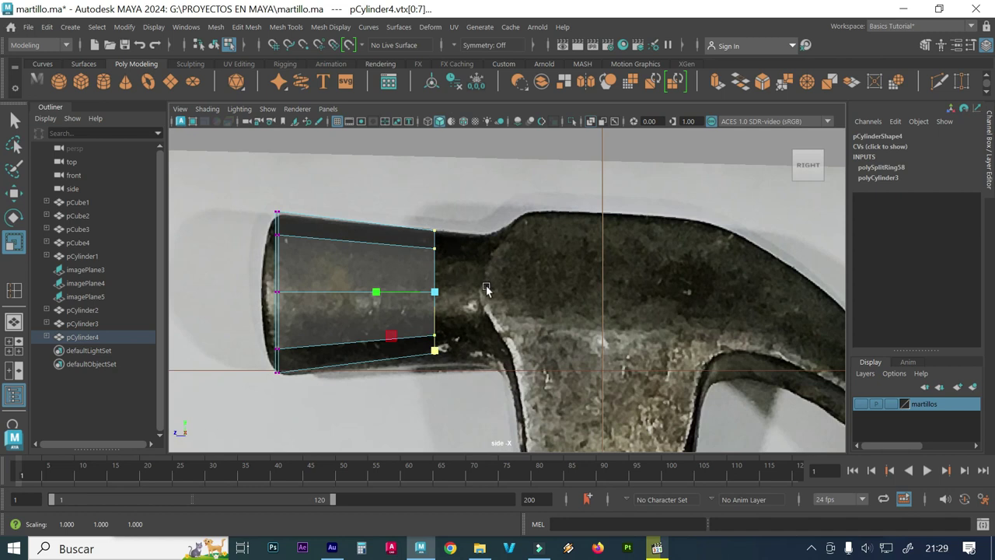
- Slide the reselected right-end vertex column further left, then view the taper in perspective
key("1")
left_click(366, 330)
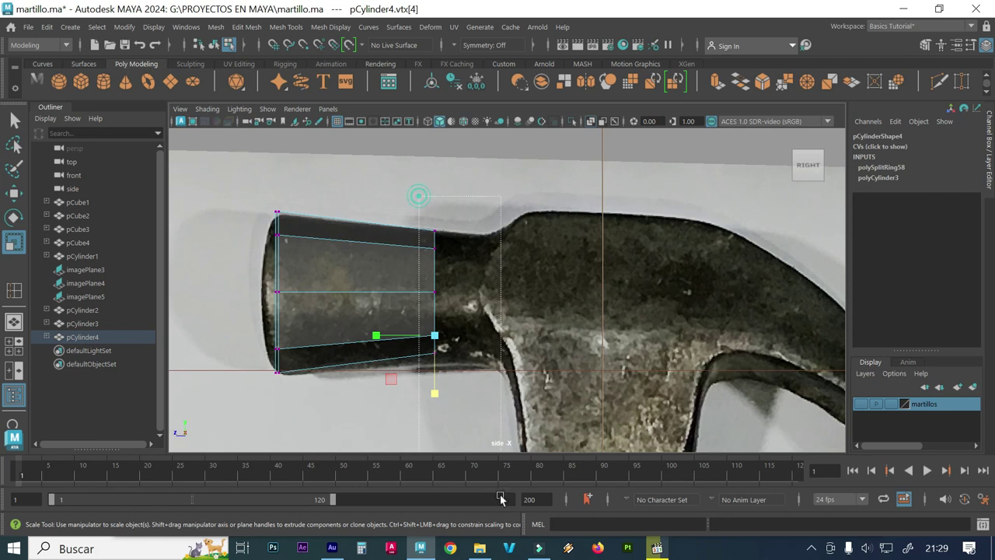
left_click_drag(418, 196, 459, 427)
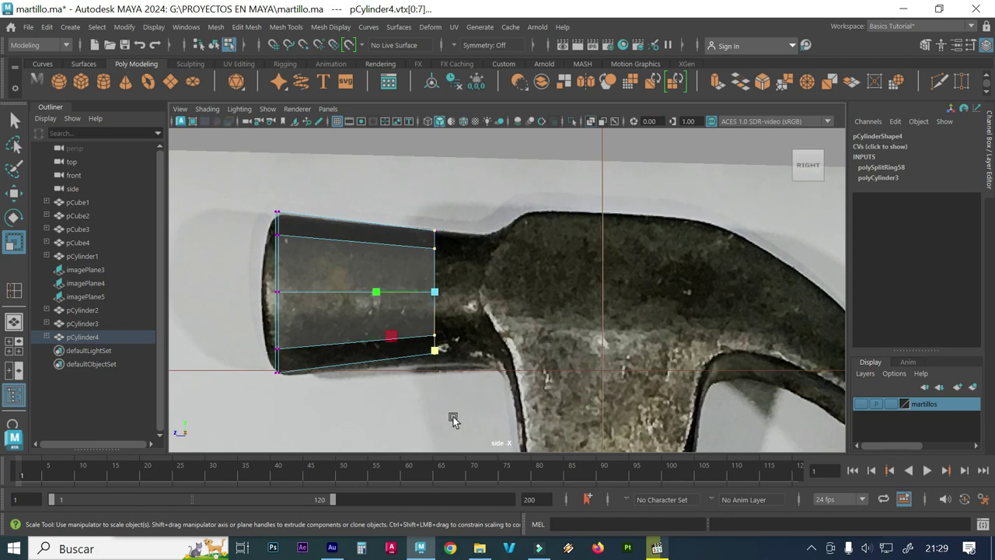
key("w")
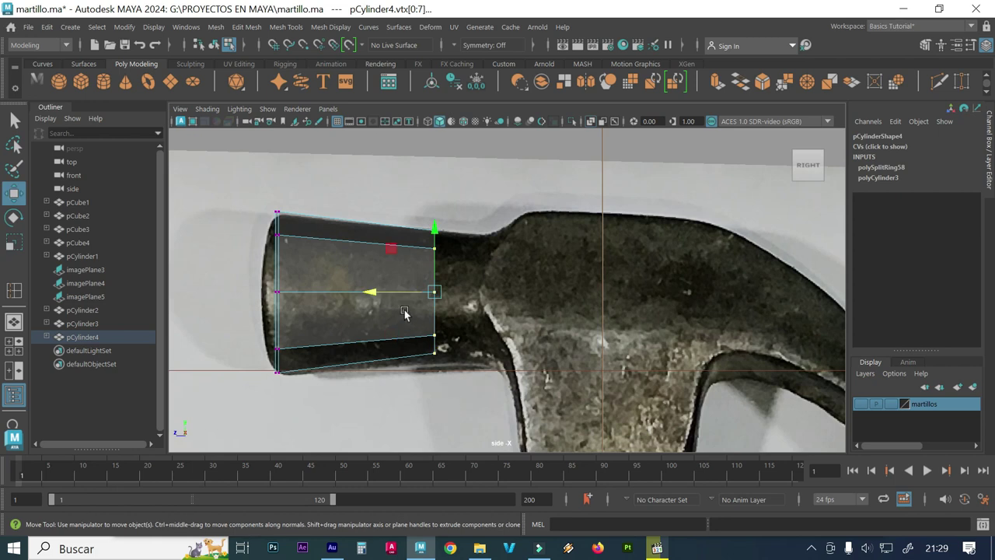
left_click_drag(398, 293, 387, 297)
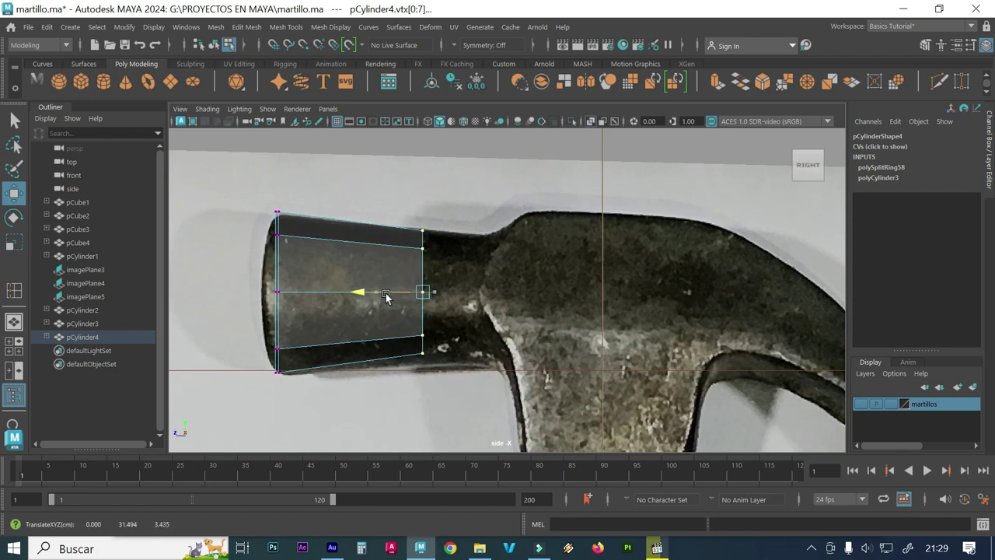
left_click_drag(386, 297, 387, 297)
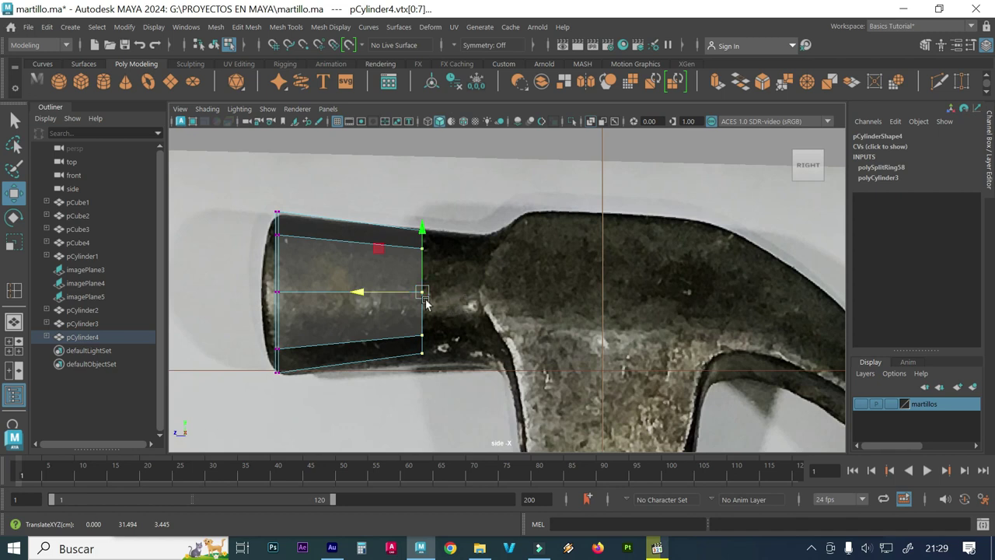
key("space")
key("space")
left_click_drag(583, 252, 545, 218, "alt")
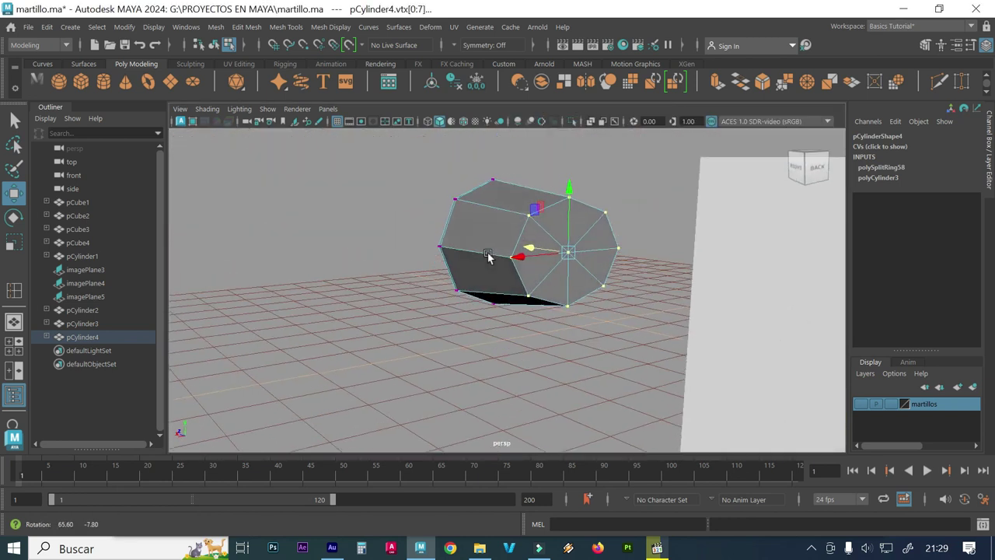
- Select all eight octagonal cap faces (f[8:15]), testing a delete and undoing it
right_click_drag(544, 218, 549, 194)
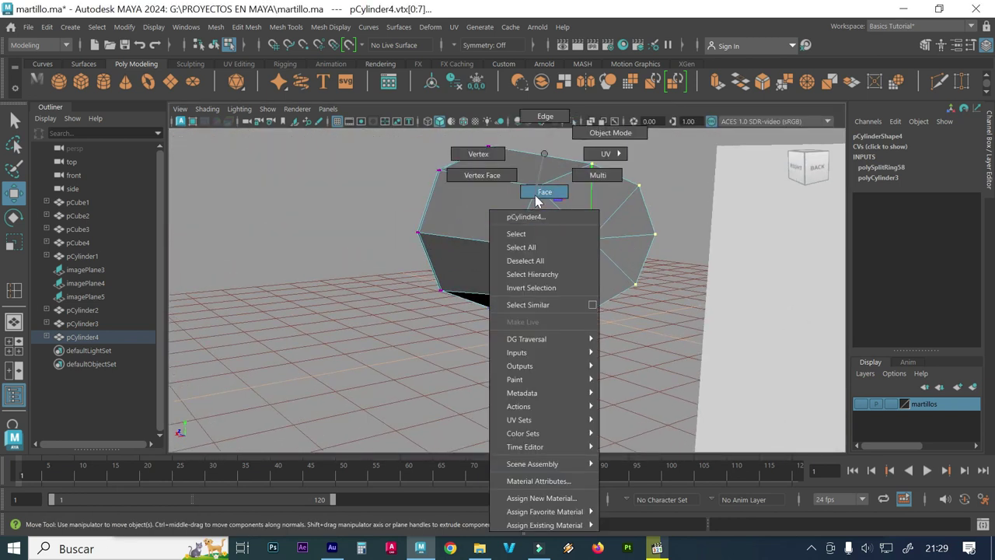
left_click(538, 218)
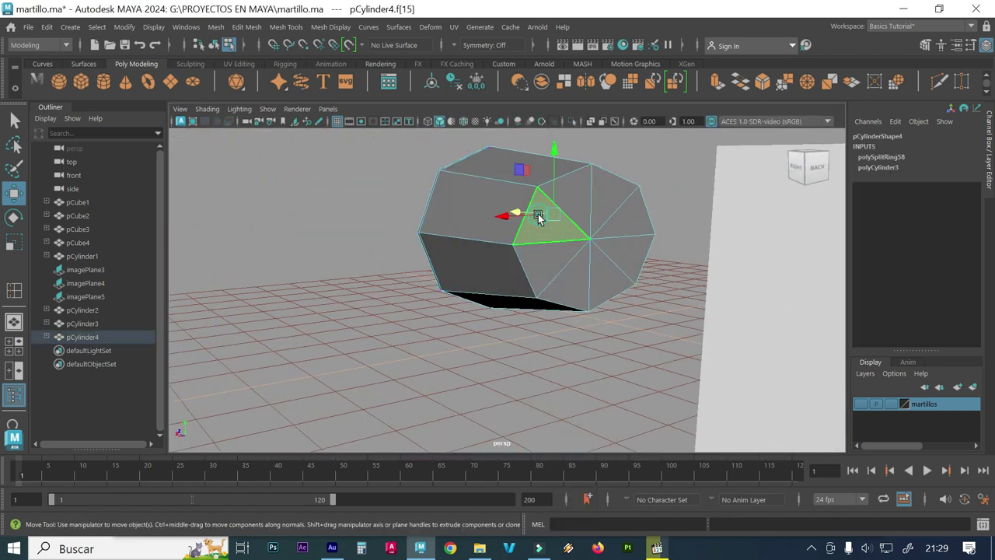
left_click(591, 195)
left_click(618, 225, "shift")
left_click(611, 273, "shift")
left_click(573, 277, "shift")
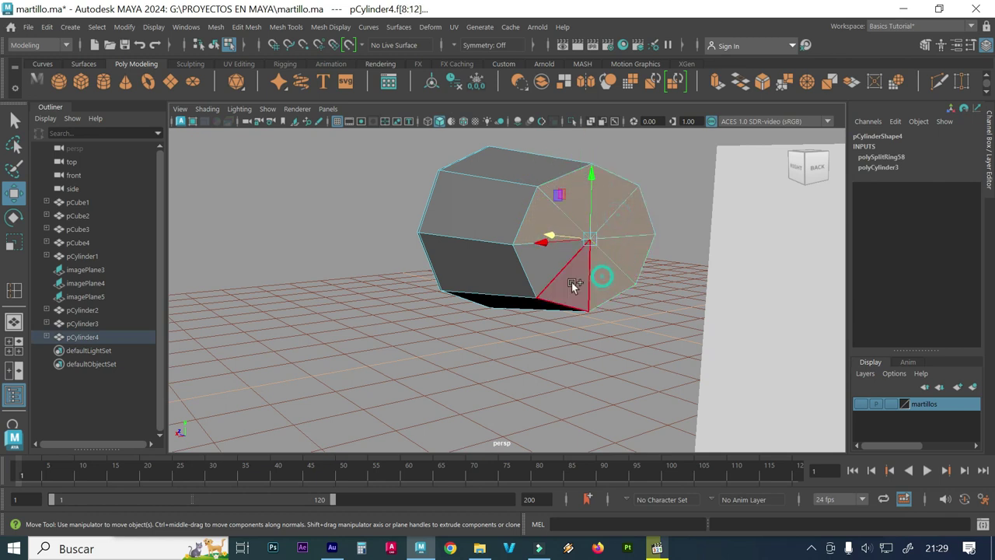
left_click(536, 266, "shift")
left_click(532, 282, "shift")
key("Delete")
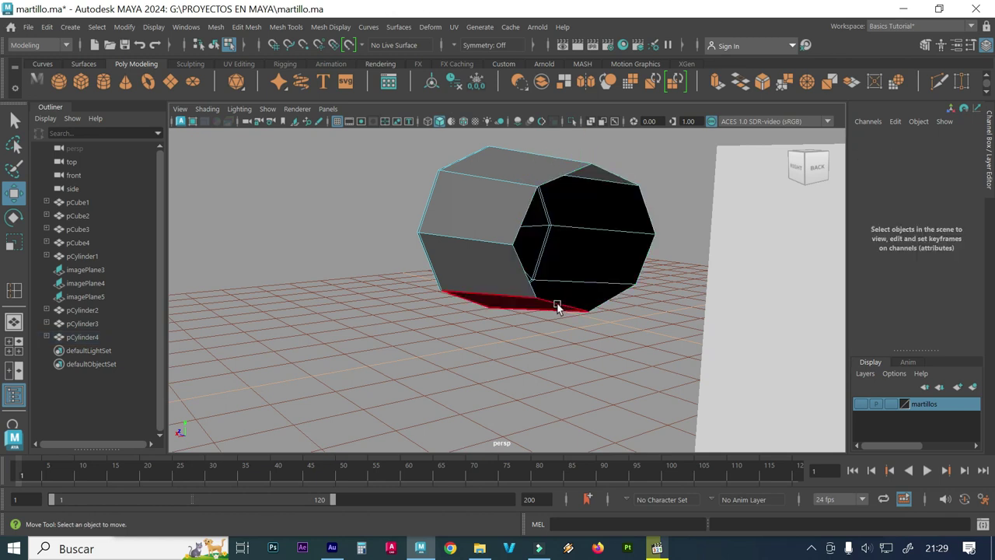
mouse_move(559, 324)
left_mouse_down("alt")
mouse_move(521, 282)
mouse_move(534, 287)
mouse_move(459, 257)
mouse_move(500, 249)
mouse_move(532, 266)
mouse_move(544, 257)
mouse_move(537, 249)
left_mouse_up("alt")
key("ctrl+z")
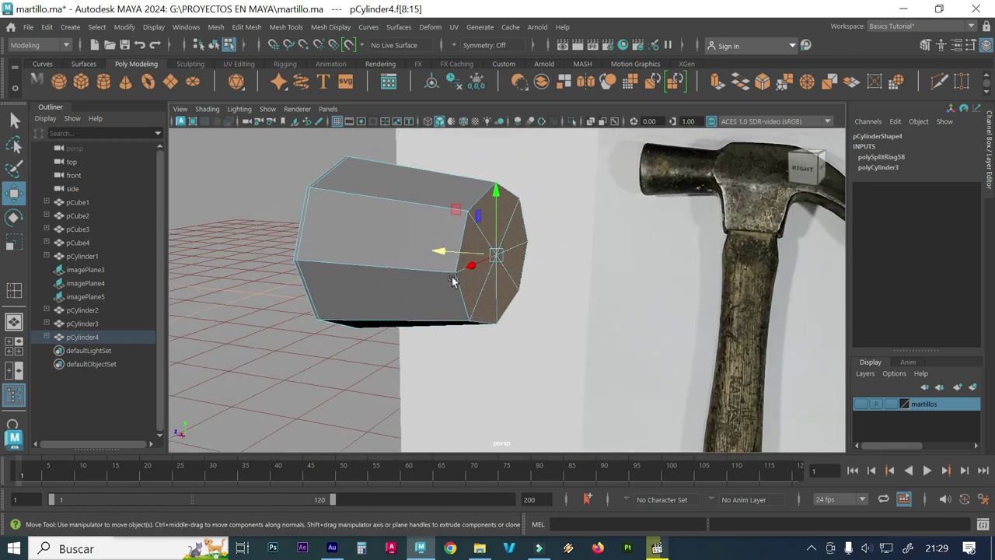
- Extrude the end cap faces and push the first new segment out along the cylinder
left_click(246, 26)
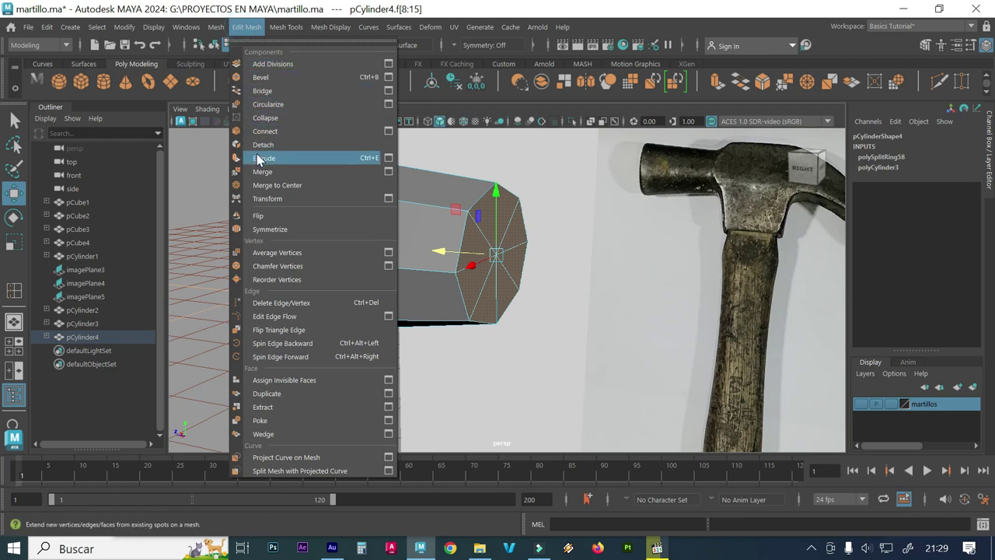
left_click(261, 158)
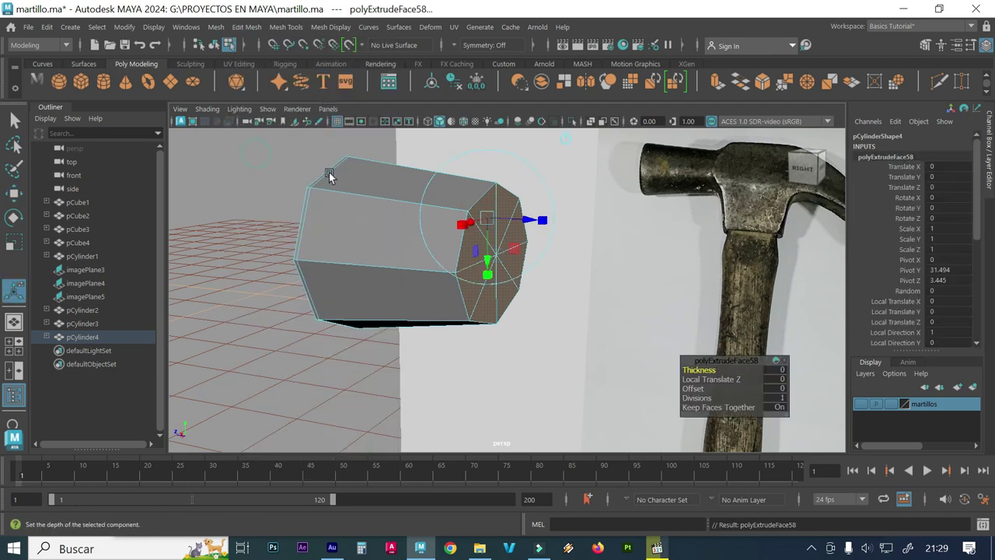
left_click(565, 139)
key("space")
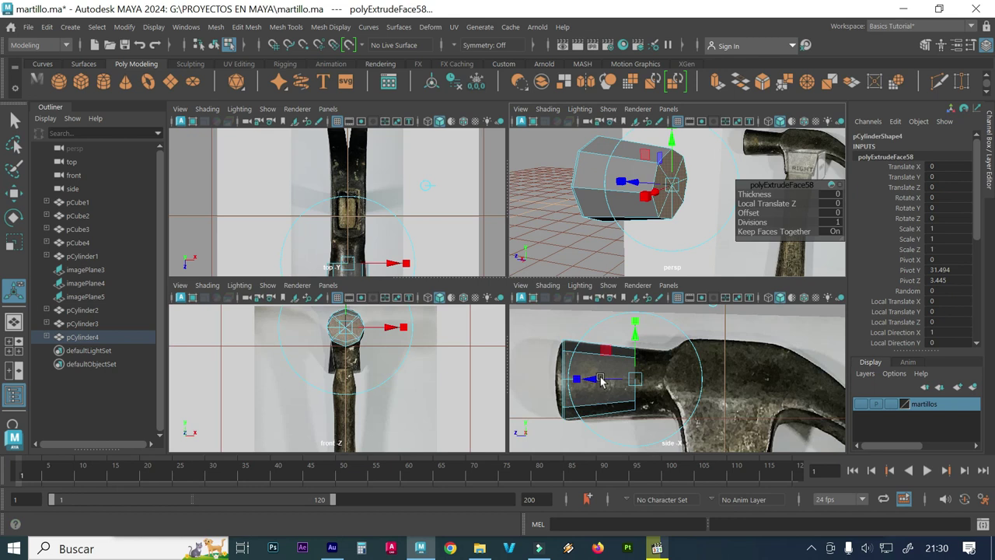
left_click_drag(605, 382, 613, 384)
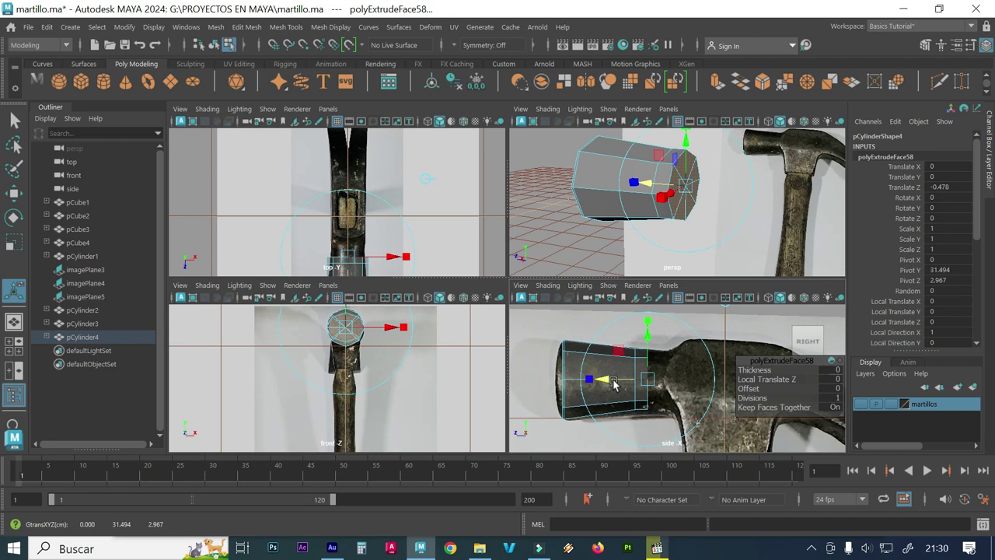
- Extrude the cap twice more, pulling each short new segment toward the hammer head
key("ctrl+e")
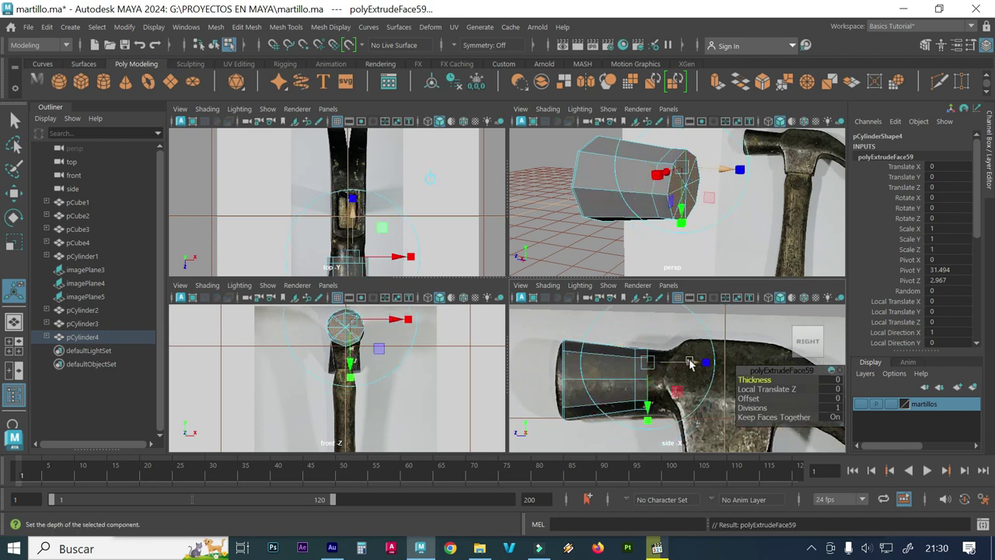
scroll(762, 327, "up", 5)
key("space")
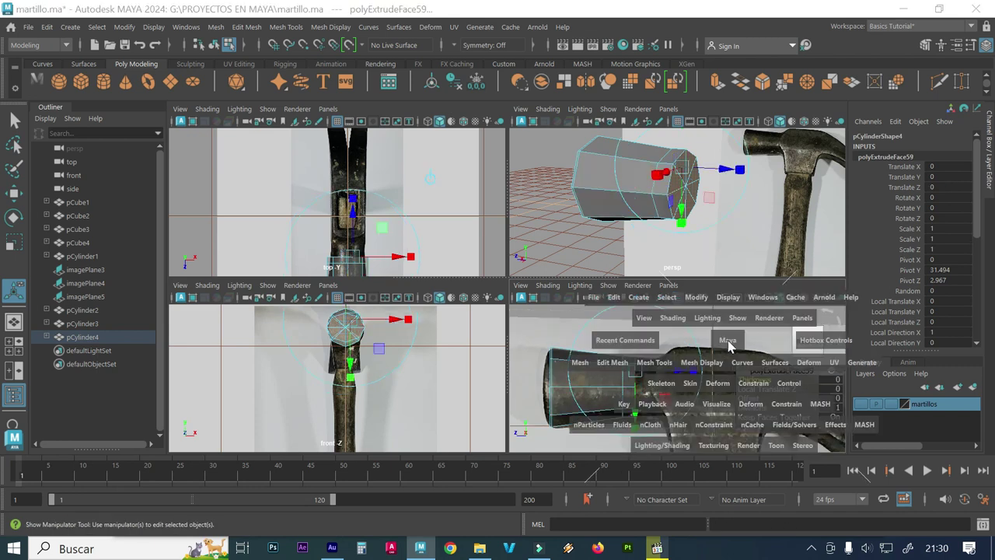
left_click(500, 199)
mouse_move(383, 307)
left_mouse_down()
mouse_move(413, 311)
mouse_move(401, 311)
left_mouse_up()
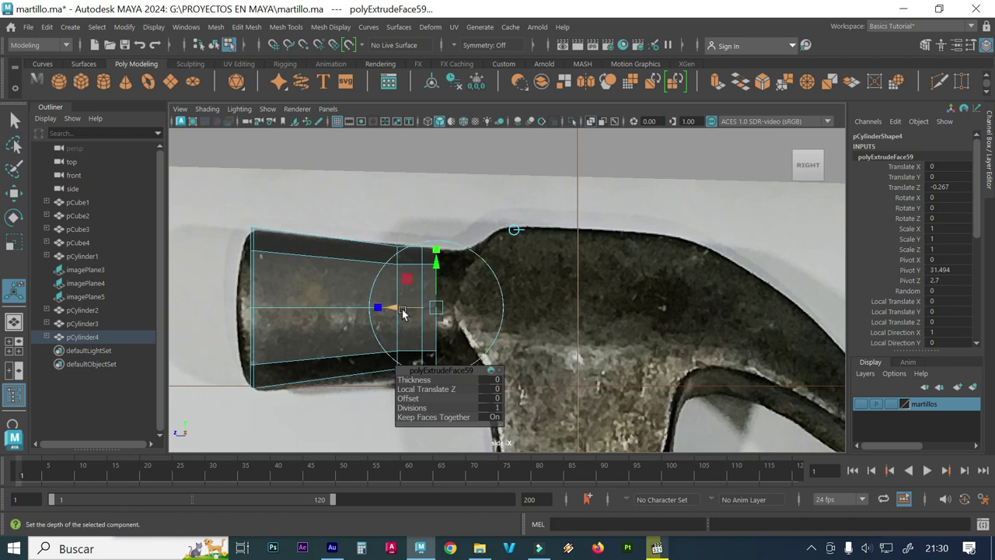
key("ctrl+e")
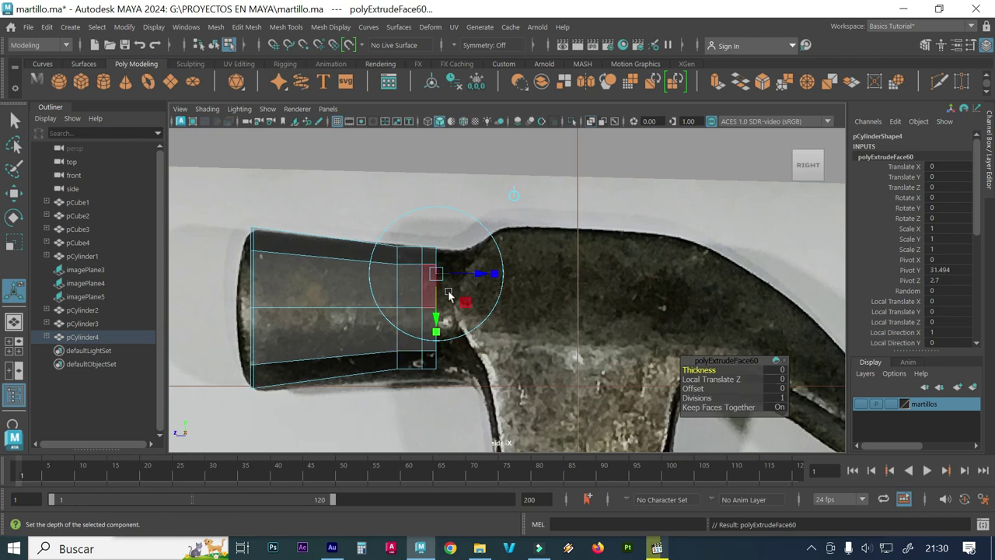
left_click_drag(402, 308, 421, 310)
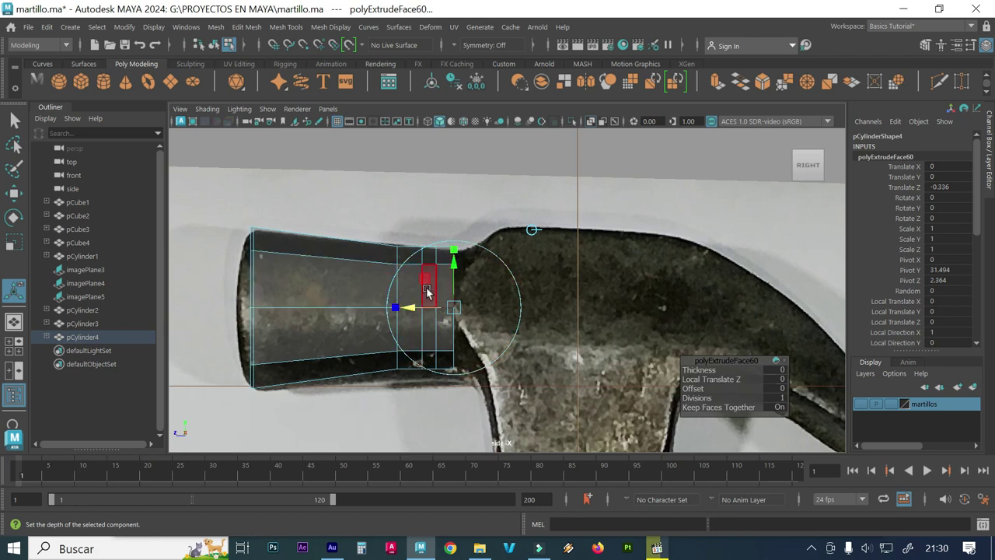
right_click_drag(426, 290, 402, 192)
right_click_drag(368, 151, 369, 150)
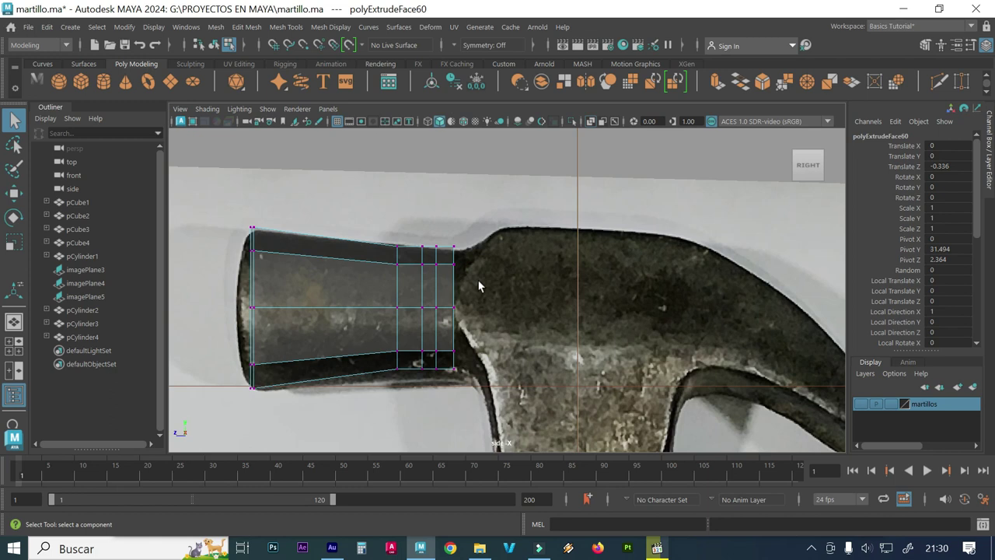
- Move the end ring's top vertices up to the head edge and slide its lower vertices right
left_click(454, 264)
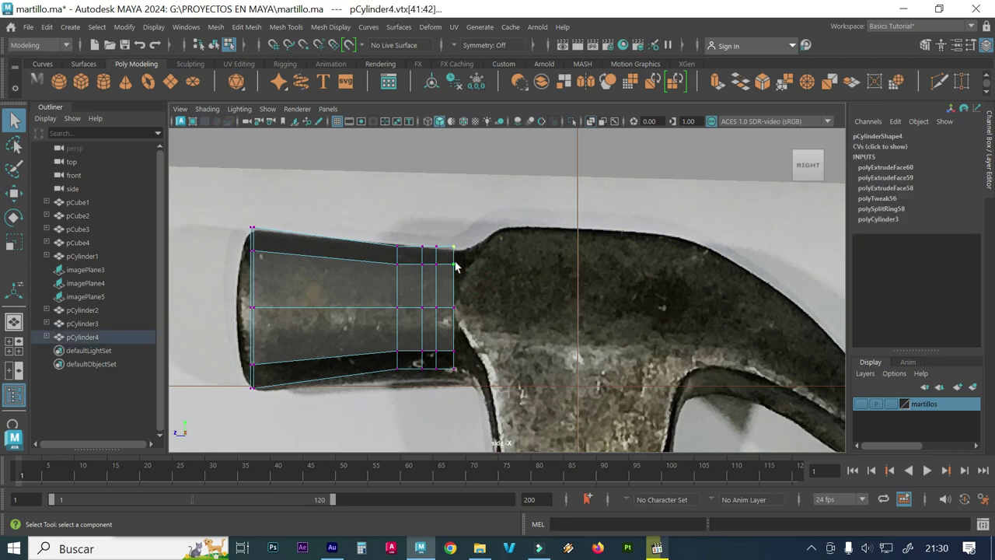
key("w")
left_click_drag(450, 259, 500, 241)
left_click_drag(484, 390, 444, 339)
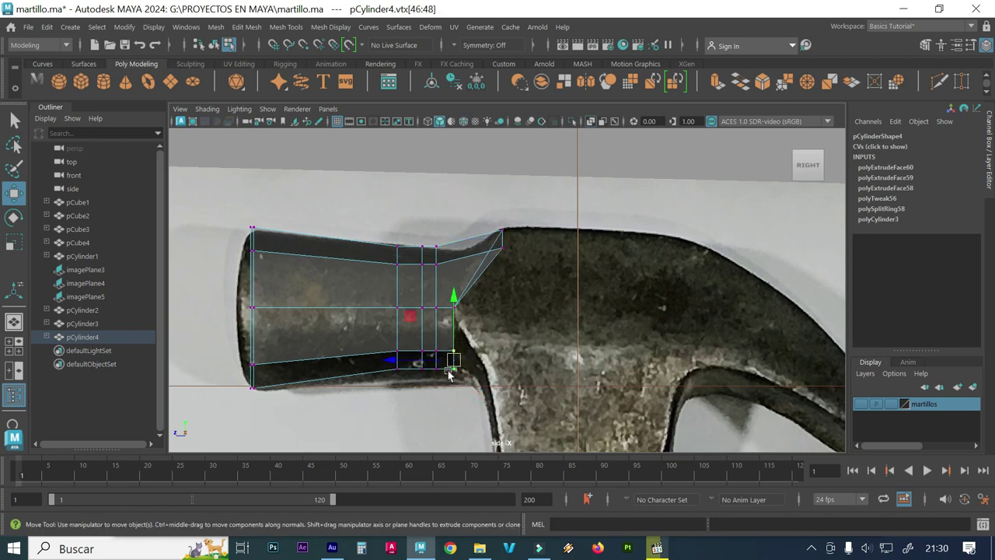
left_click_drag(417, 368, 414, 365)
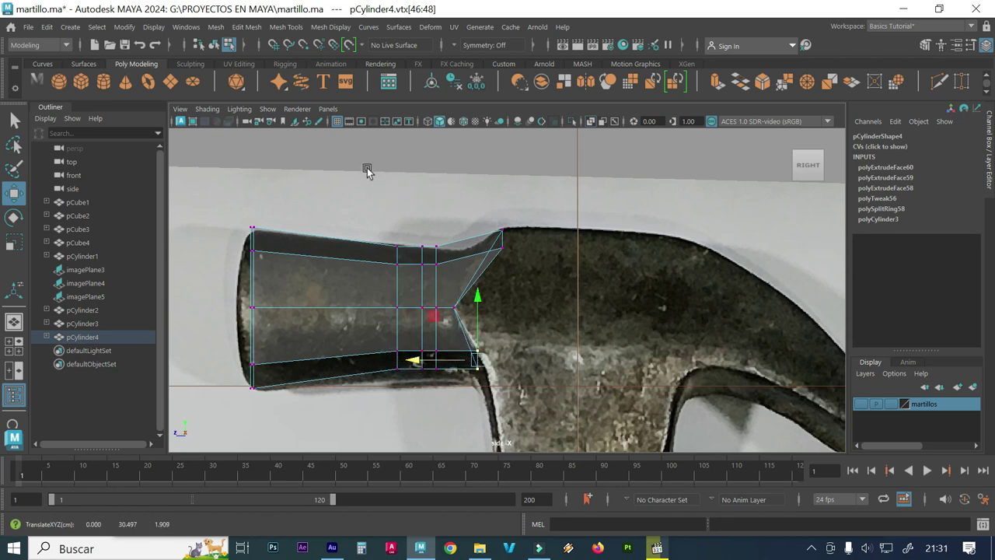
- With Snap to Points on, snap the lower end-ring vertex onto the previous ring's points
left_click(303, 45)
mouse_move(460, 360)
left_mouse_down()
mouse_move(500, 362)
mouse_move(510, 262)
left_mouse_up()
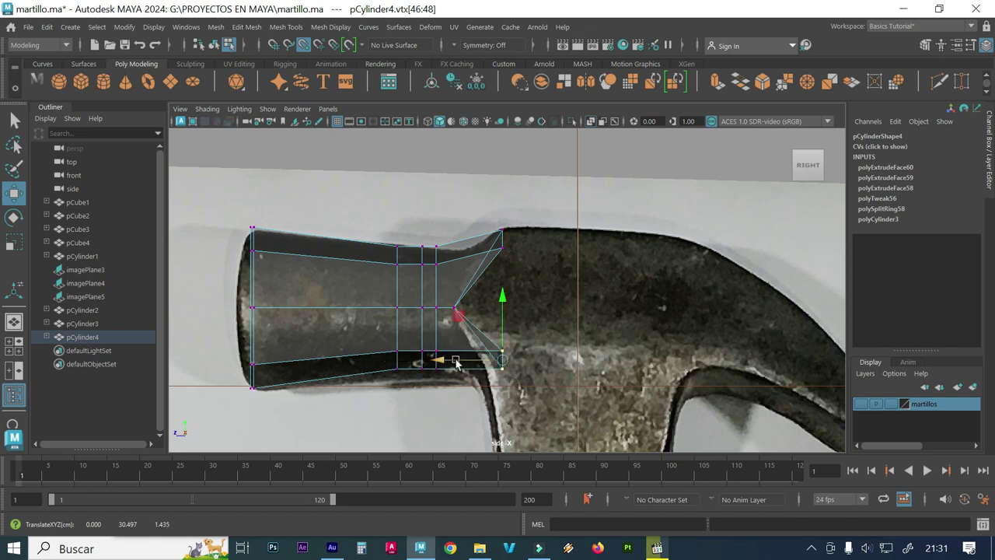
left_click_drag(469, 339, 437, 342)
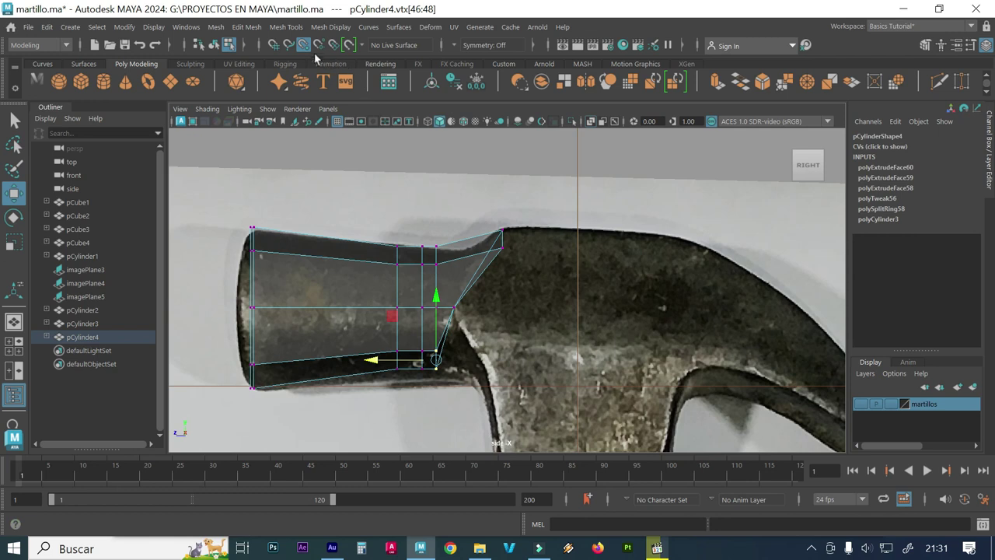
left_click_drag(392, 358, 429, 373)
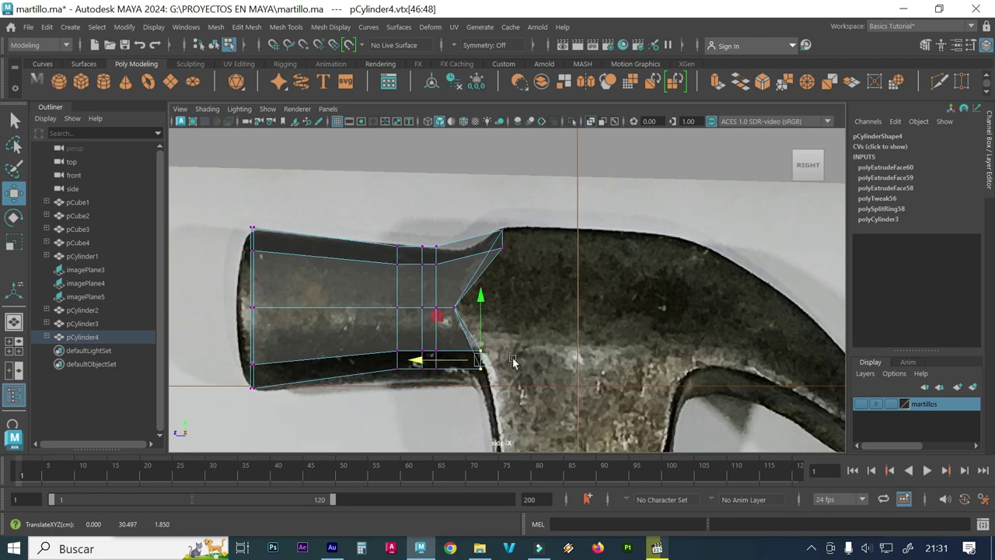
- Adjust individual bottom vertices and slide the top-right vertex left to fit the neck outline
left_click(480, 350)
left_click_drag(430, 351, 461, 367)
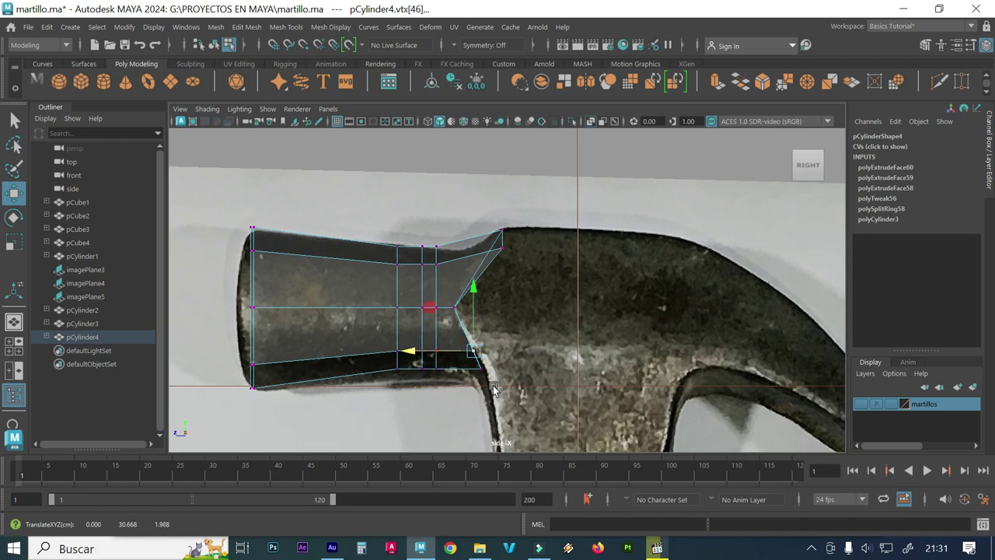
left_click(413, 360)
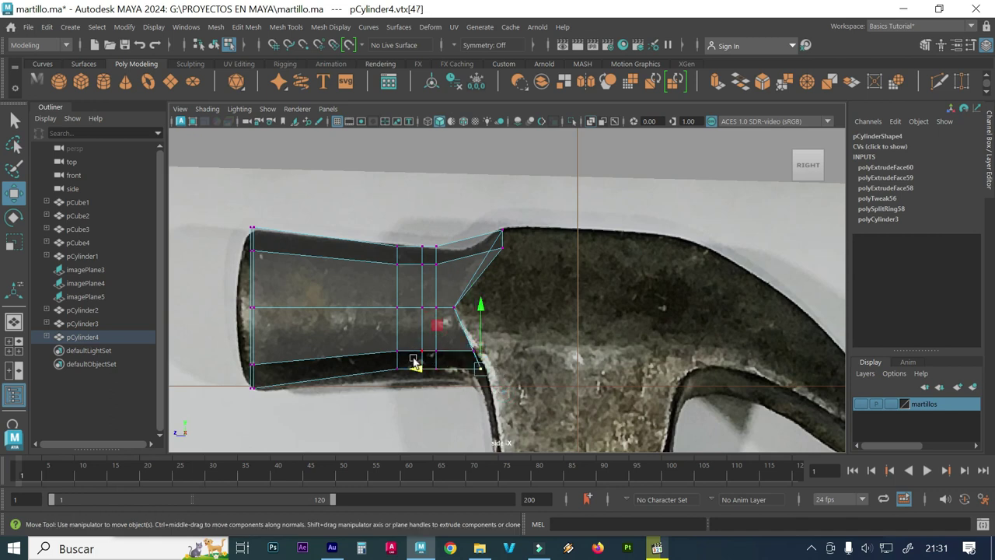
mouse_move(417, 372)
left_mouse_down()
mouse_move(418, 356)
mouse_move(433, 356)
left_mouse_up()
left_click(429, 351)
left_click(474, 350)
left_click(503, 247)
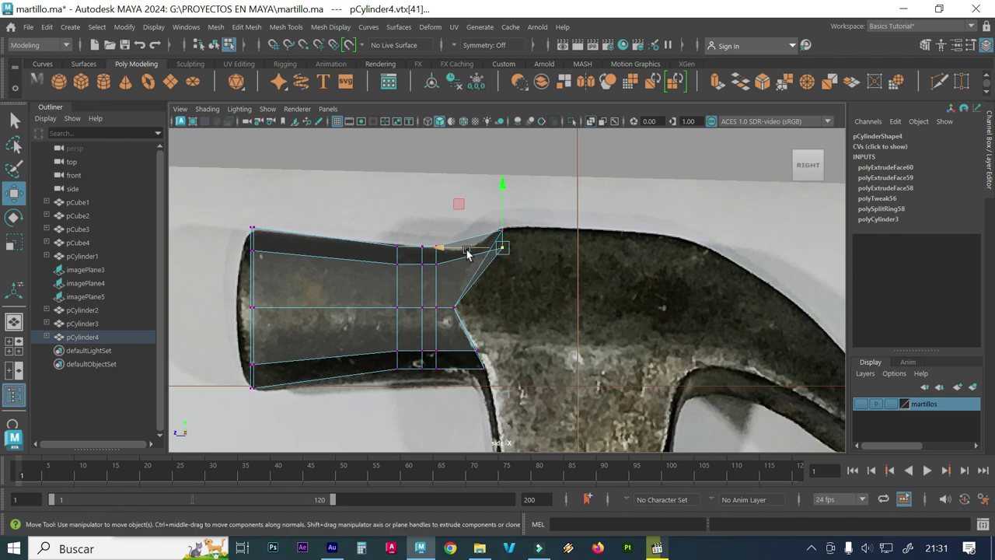
left_click_drag(468, 253, 456, 254)
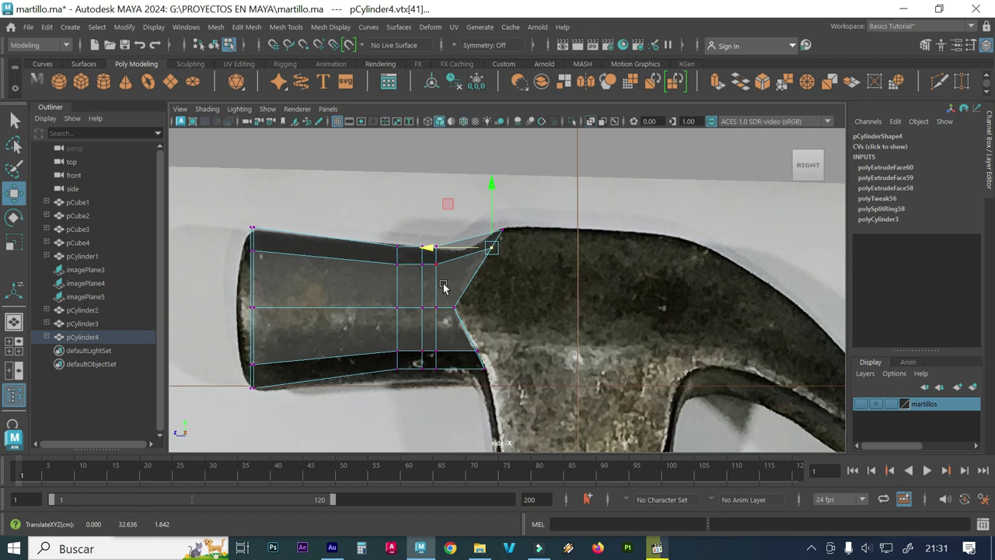
- Box-select the middle vertex column and shift it right toward the head
left_click_drag(447, 274, 425, 231)
left_click(381, 258)
left_click_drag(447, 396, 432, 211)
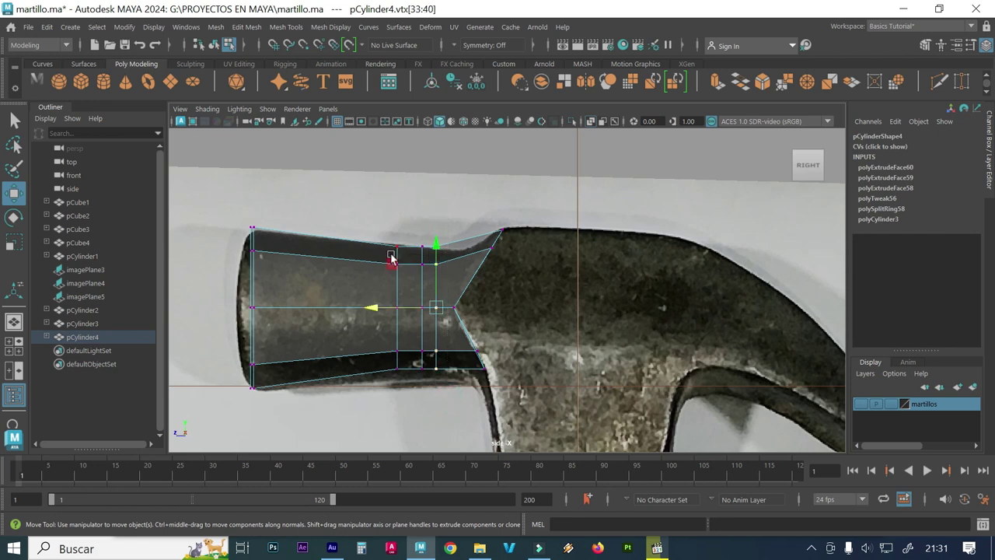
left_click(379, 305)
left_click_drag(379, 305, 390, 310)
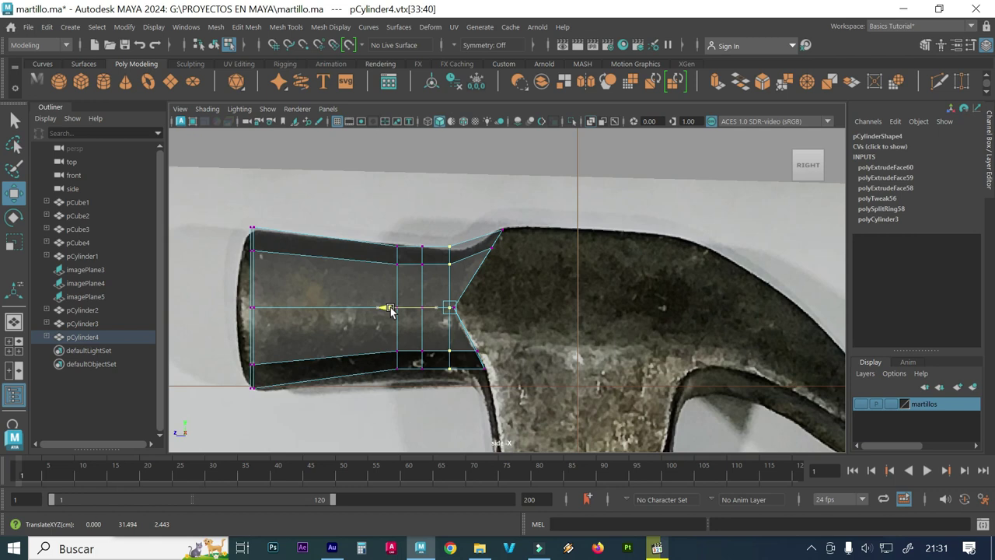
- Squash two neck-side vertex columns slightly, check the smooth preview, then return to the low-poly cage
key("r")
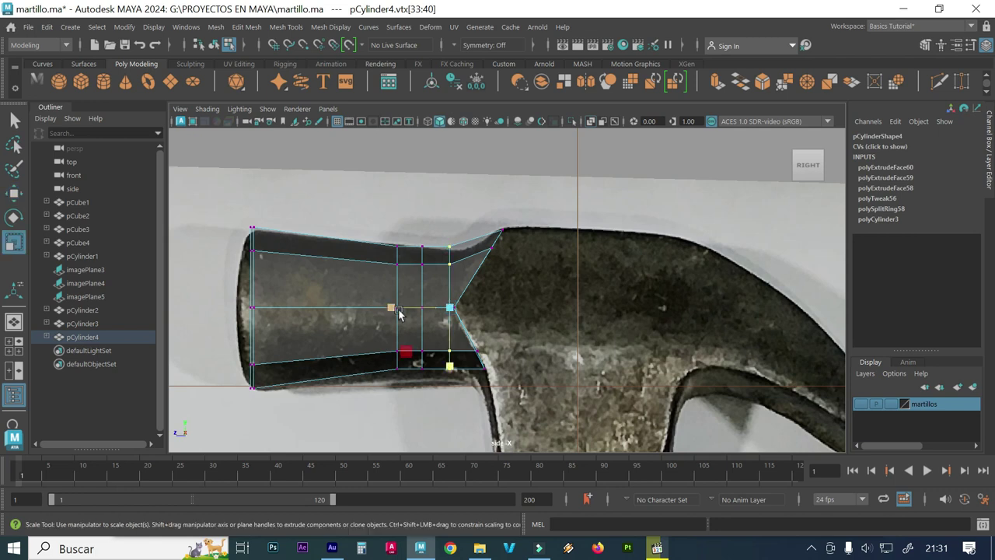
left_click_drag(451, 366, 450, 365)
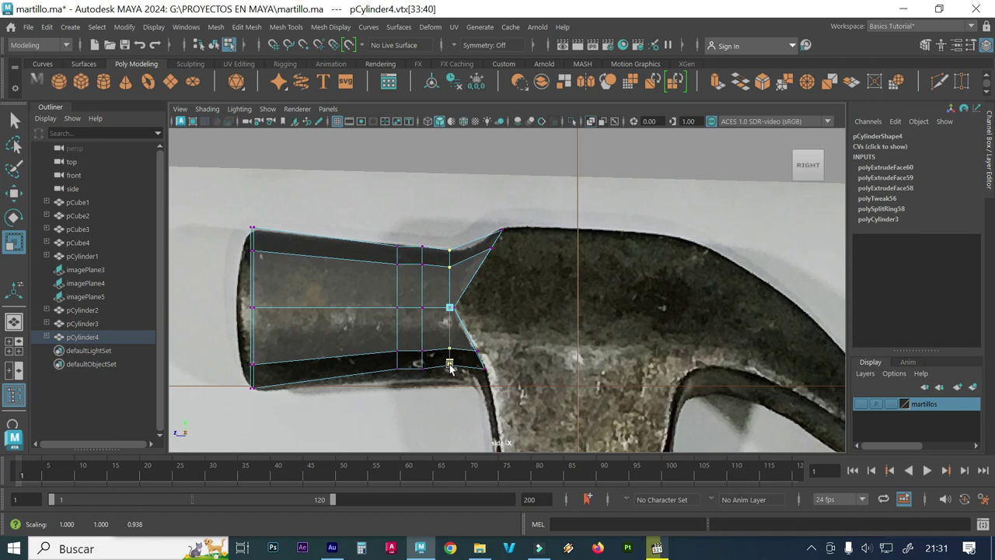
left_click_drag(428, 385, 405, 249)
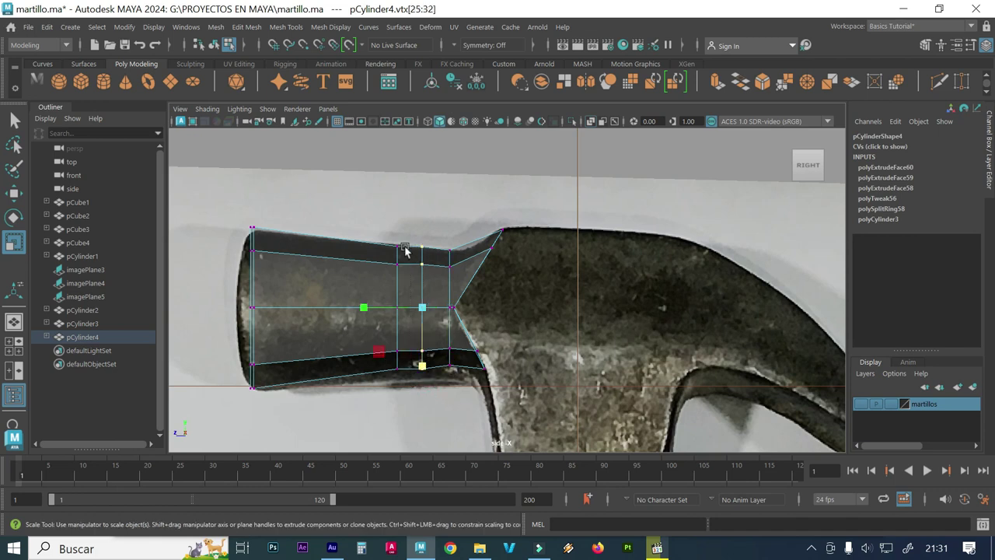
left_click_drag(422, 364, 421, 369)
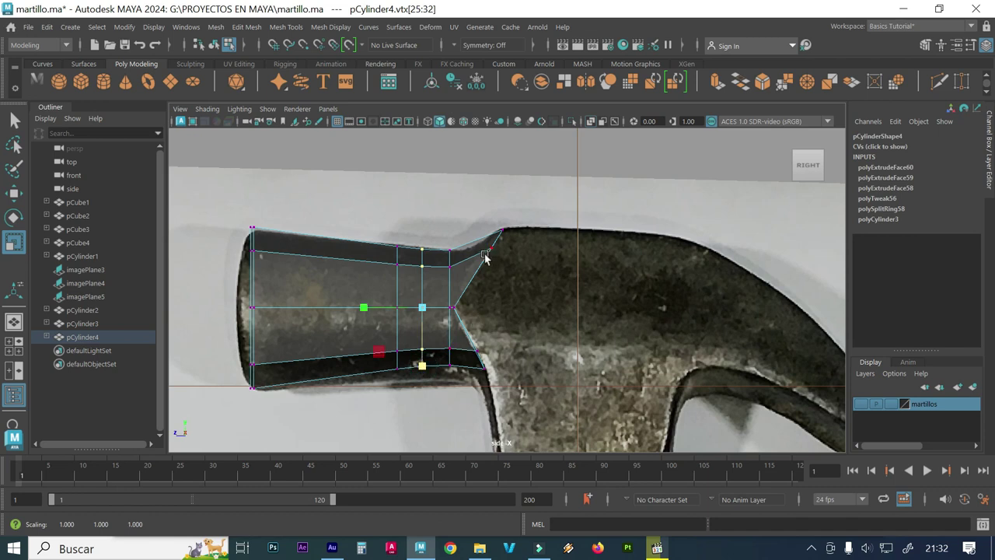
key("3")
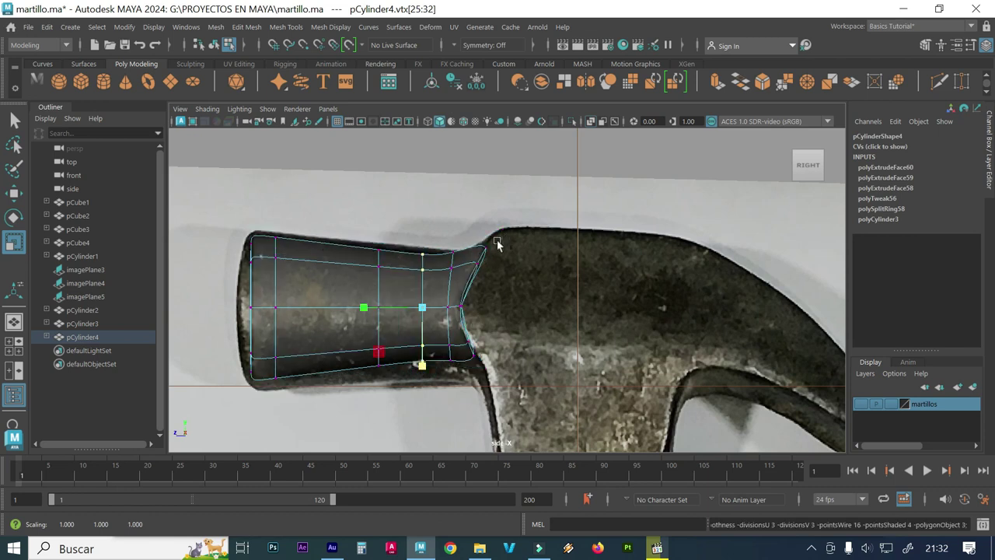
key("1")
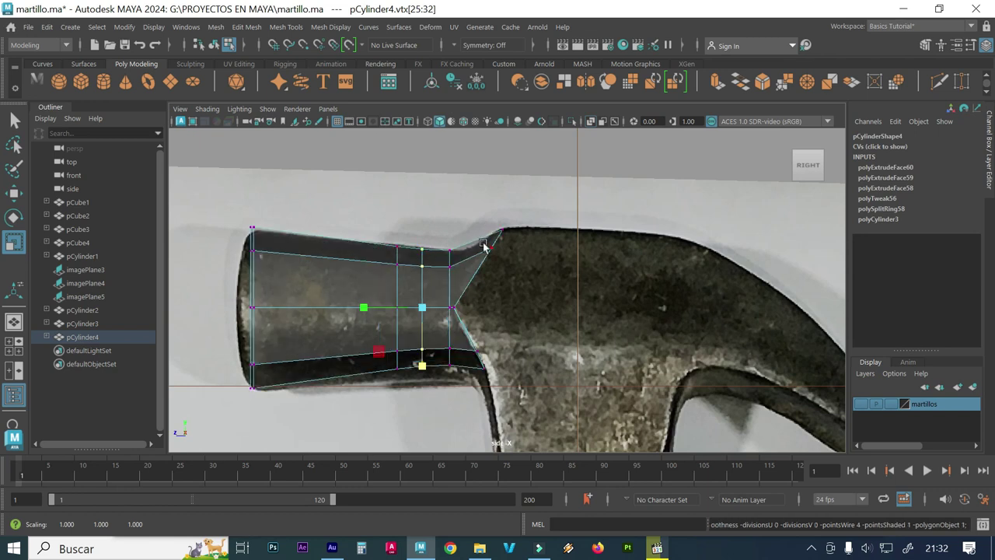
- Orbit to the head's flared end and pick its end faces in face mode
key("space")
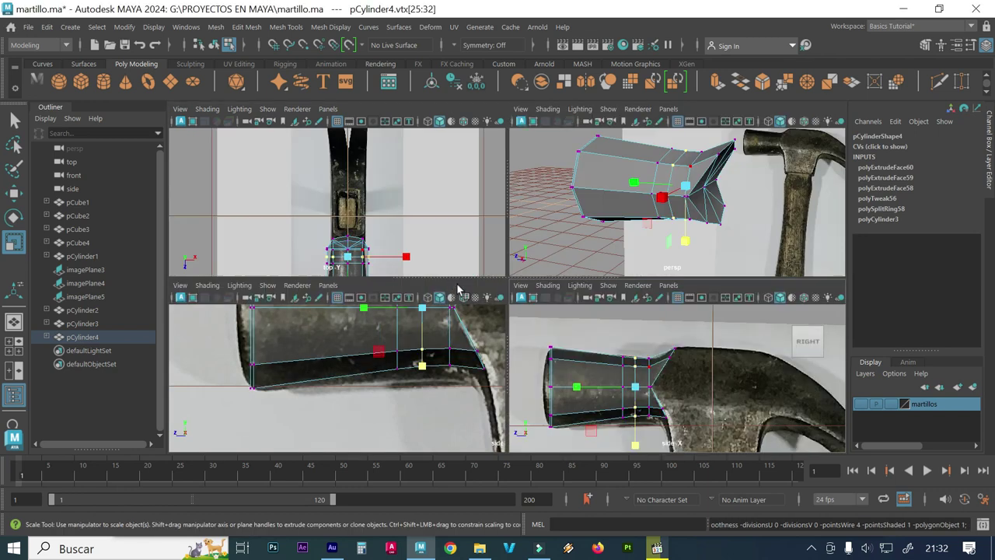
key("space")
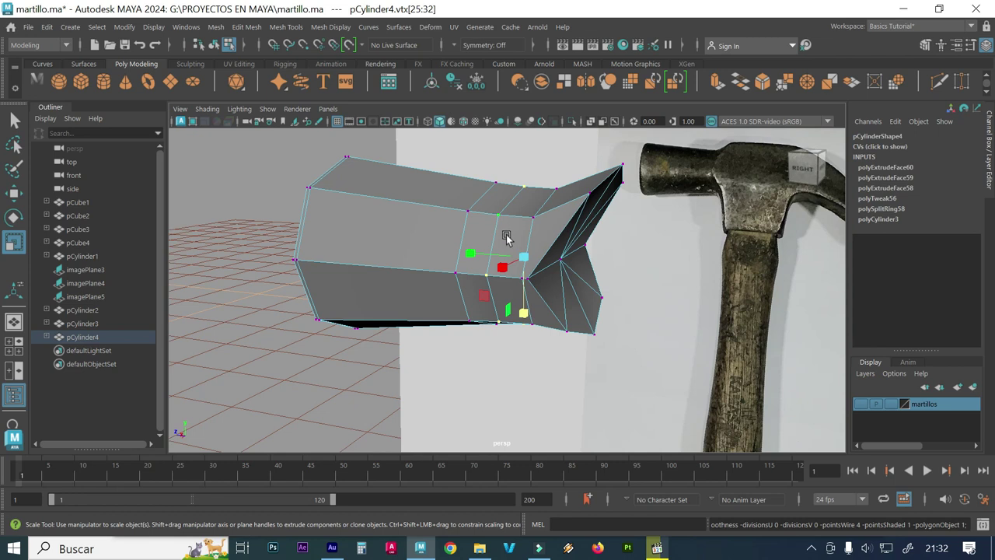
left_click_drag(506, 231, 522, 238, "alt")
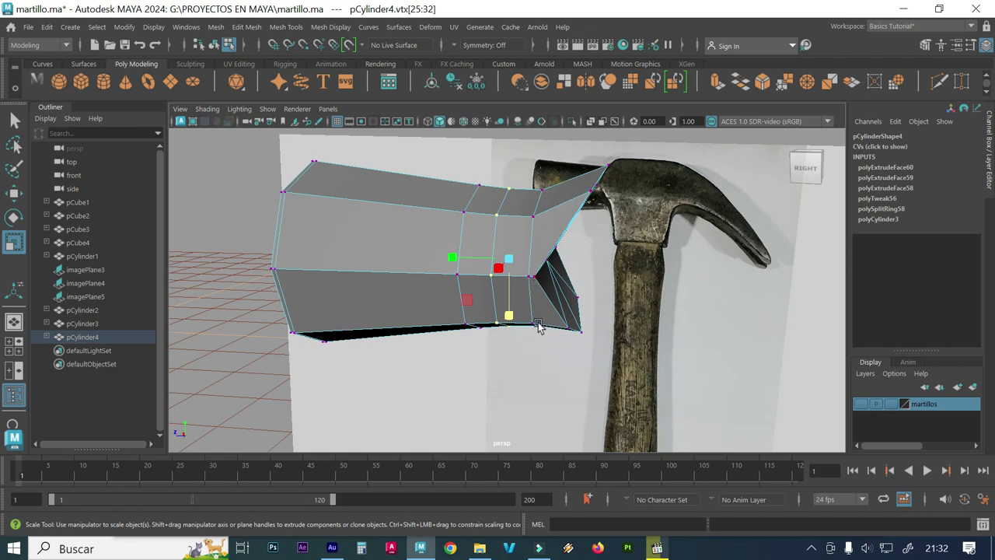
key("space")
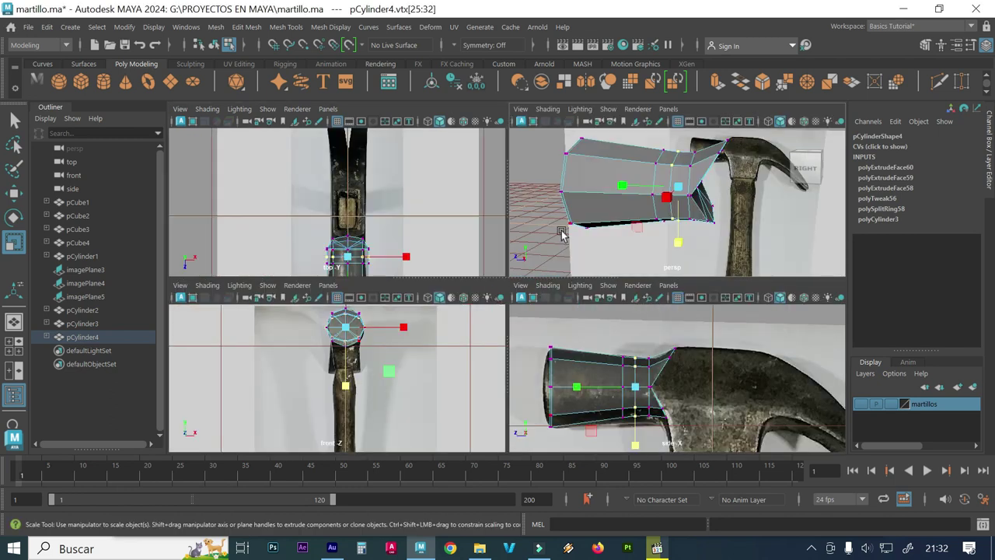
key("space")
left_click_drag(532, 272, 461, 262, "alt")
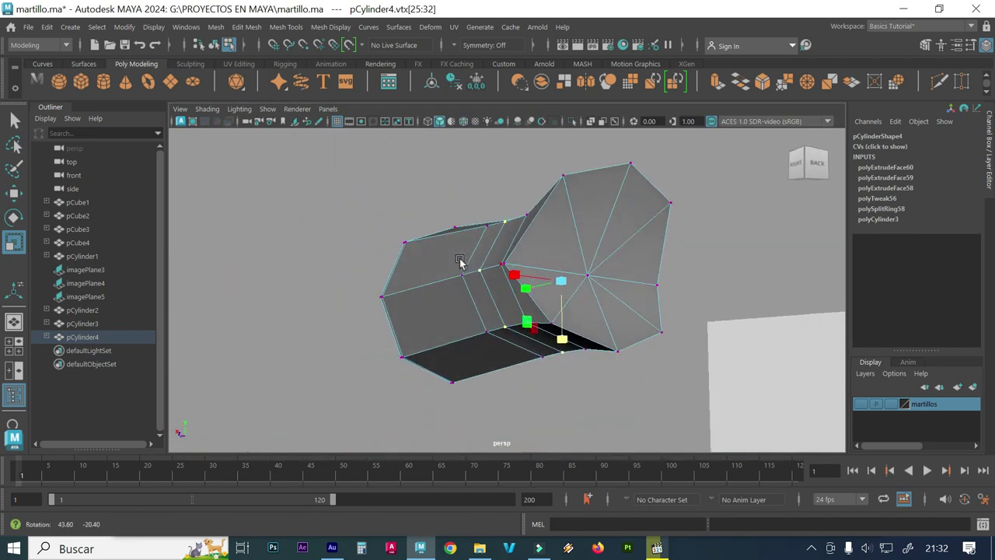
right_click(558, 233)
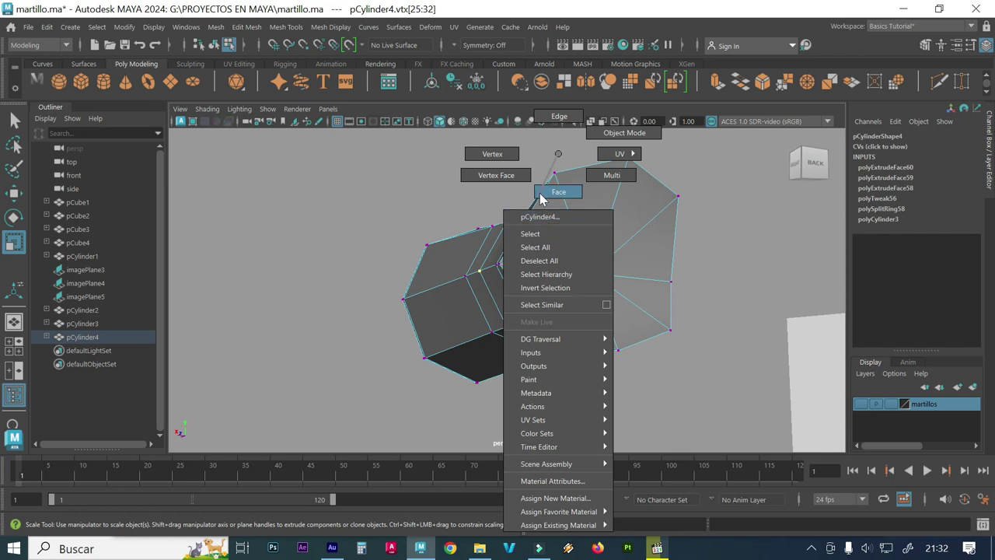
left_click(556, 192)
left_click(563, 217)
left_click(659, 206, "shift")
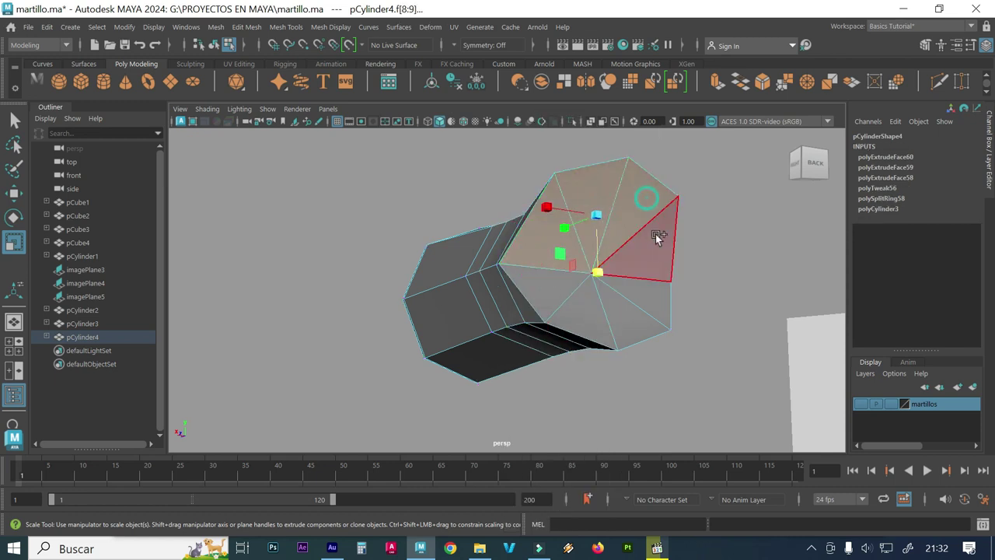
left_click(658, 296, "shift")
left_click(631, 317, "shift")
left_click(577, 317, "shift")
left_click(528, 294)
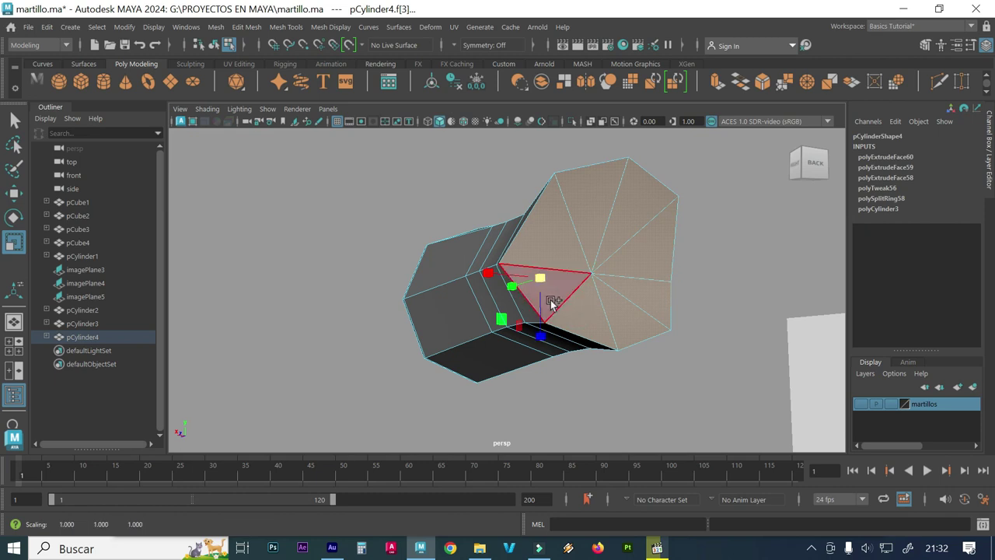
- Select the whole end face loop and extrude it, creating polyExtrudeFace61
mouse_move(624, 293)
left_mouse_down("alt")
mouse_move(462, 304)
mouse_move(514, 291)
left_mouse_up("alt")
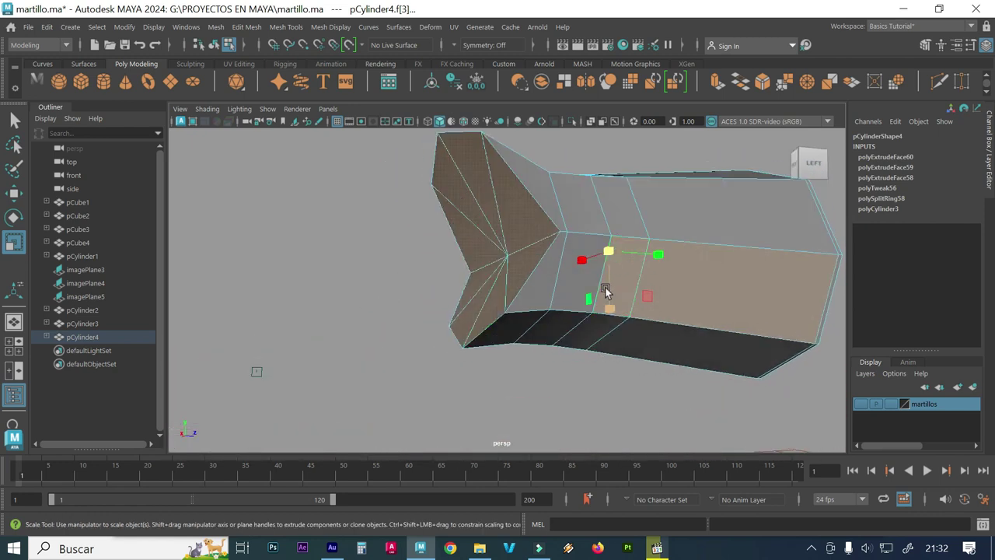
double_click(706, 280)
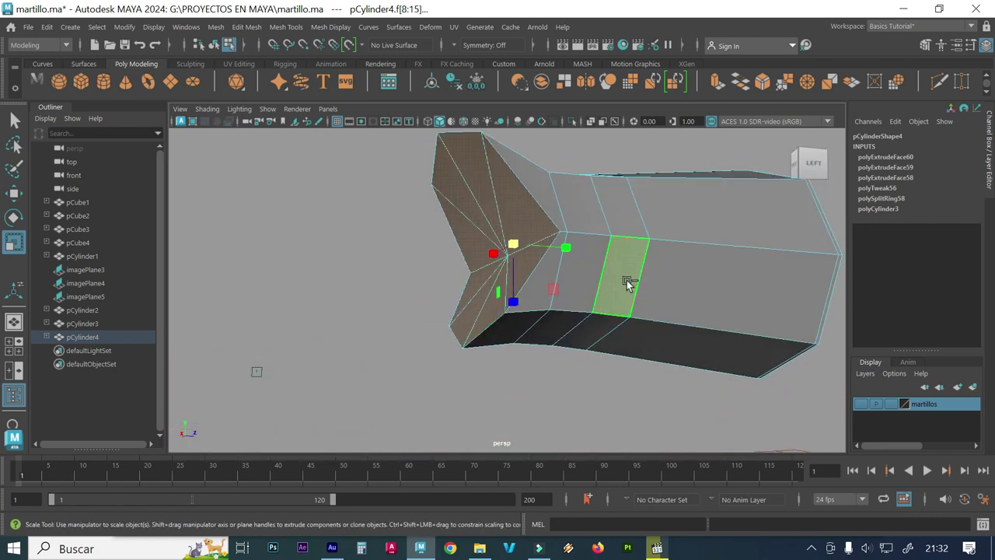
mouse_move(545, 280)
left_mouse_down("alt")
mouse_move(507, 269)
mouse_move(651, 271)
mouse_move(554, 269)
mouse_move(633, 241)
mouse_move(751, 240)
mouse_move(807, 296)
mouse_move(813, 320)
mouse_move(848, 300)
mouse_move(551, 279)
mouse_move(560, 272)
left_mouse_up("alt")
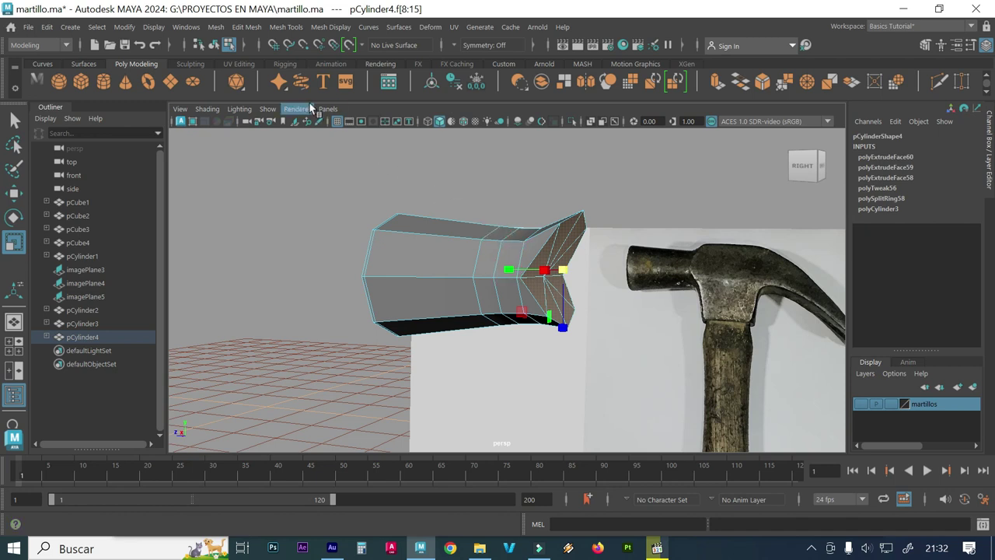
left_click(246, 26)
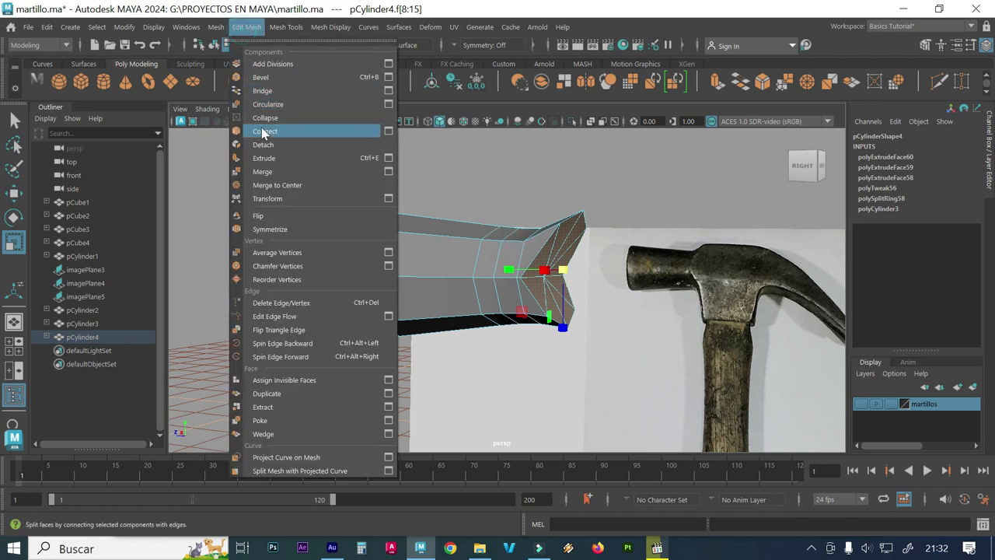
left_click(264, 158)
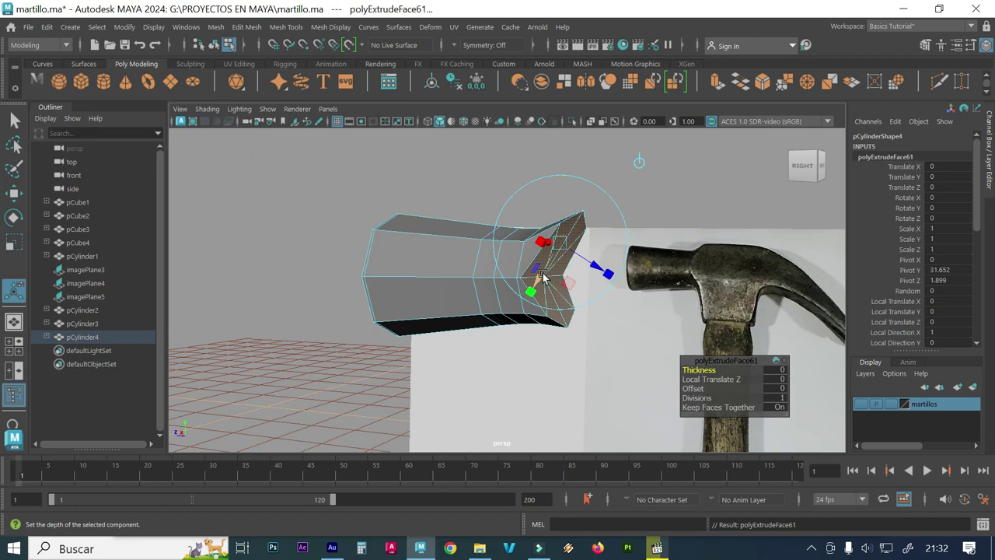
key("space")
key("space")
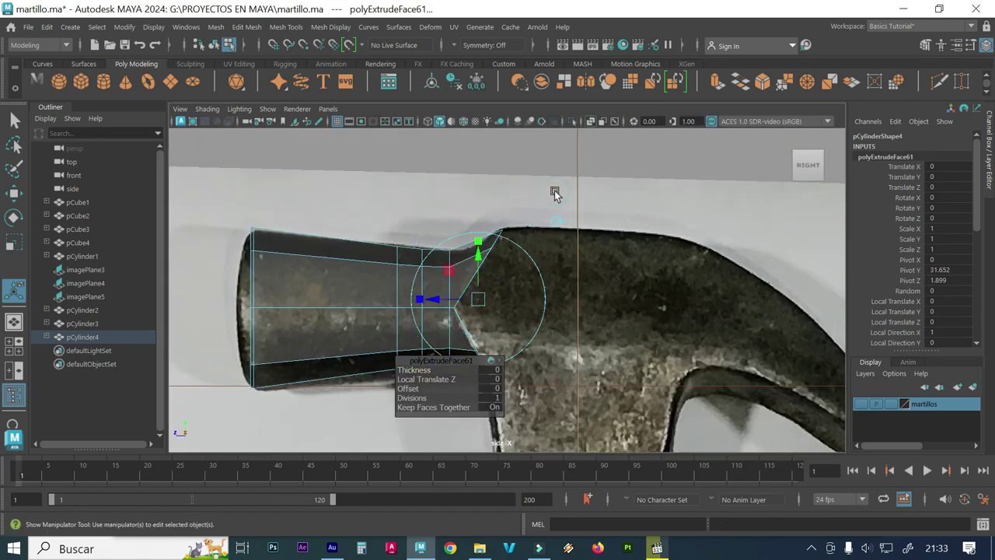
- Drag the new extrusion back toward the claw to Translate Z -3.658 in the side view
left_click(432, 299)
left_click_drag(434, 302, 638, 325)
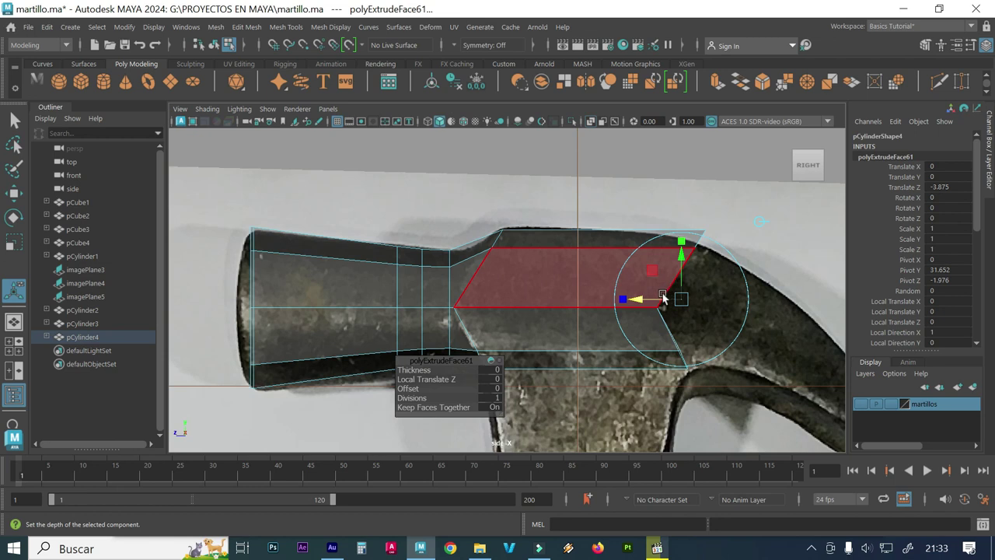
left_click_drag(643, 301, 628, 303)
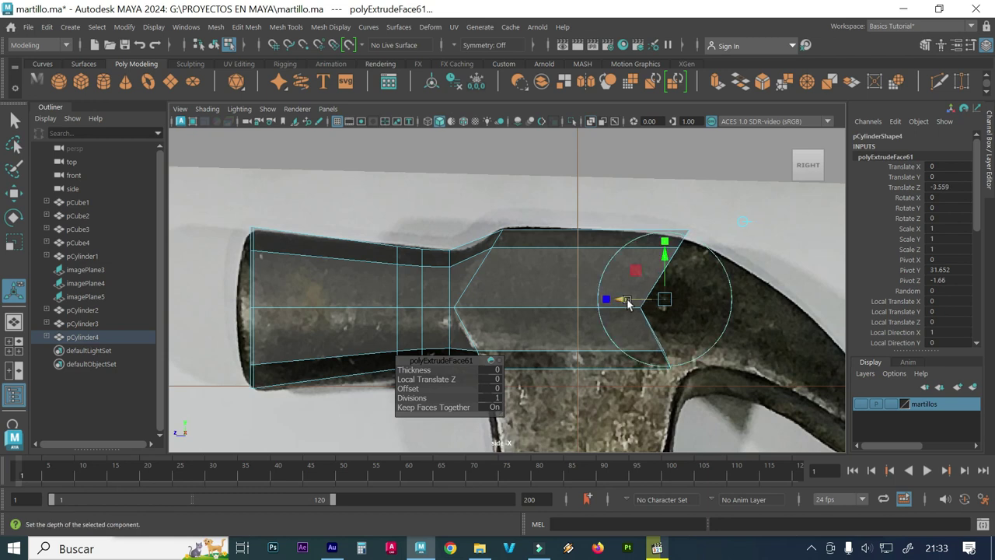
left_click_drag(629, 303, 634, 305)
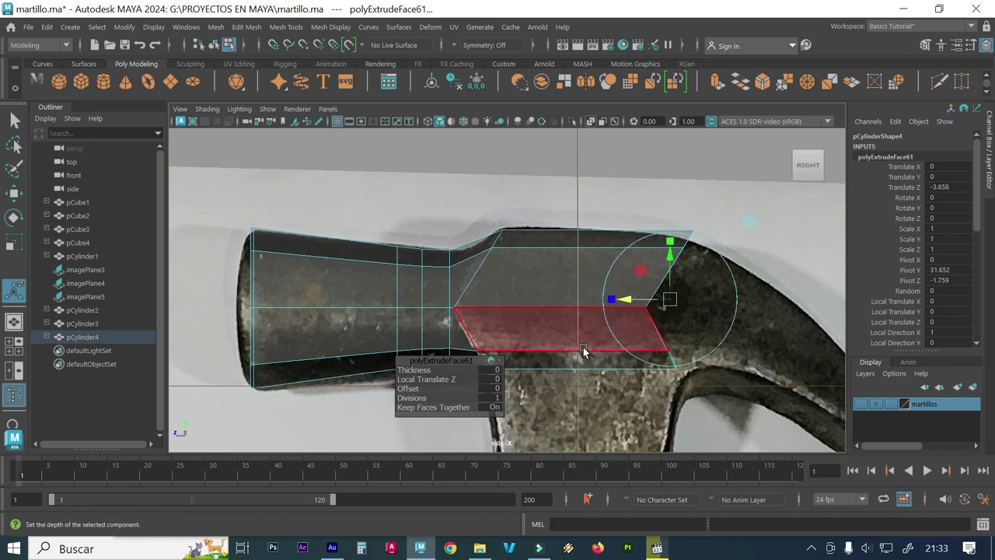
middle_click_drag(583, 348, 570, 277, "alt")
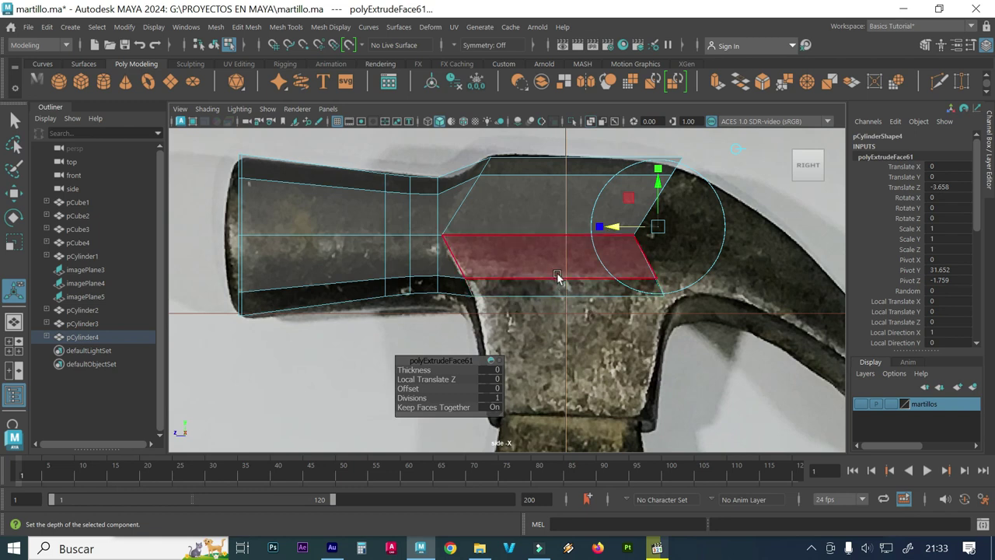
- Select the extruded section's lower vertices and lower them onto the reference edge
right_click(654, 296)
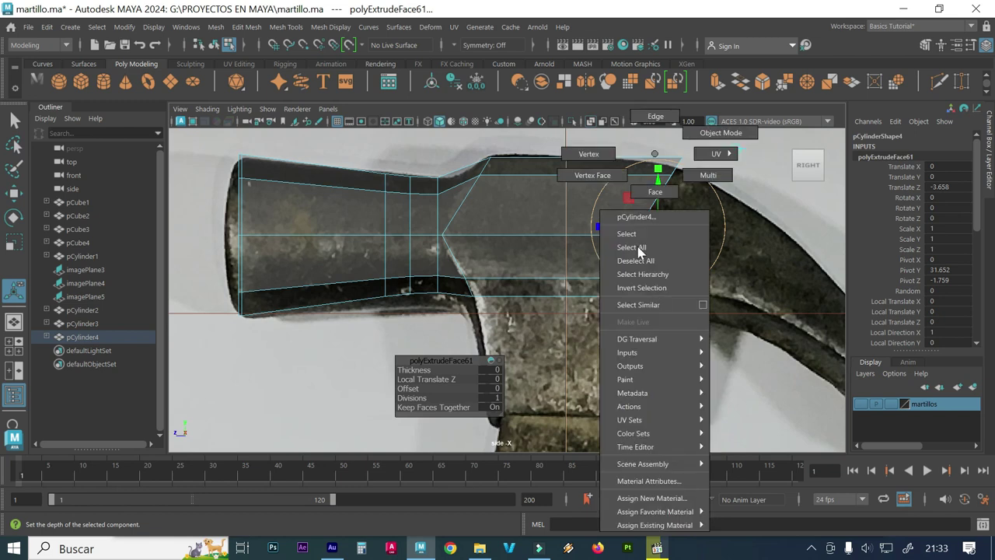
left_click(584, 158)
left_click_drag(681, 324, 459, 265)
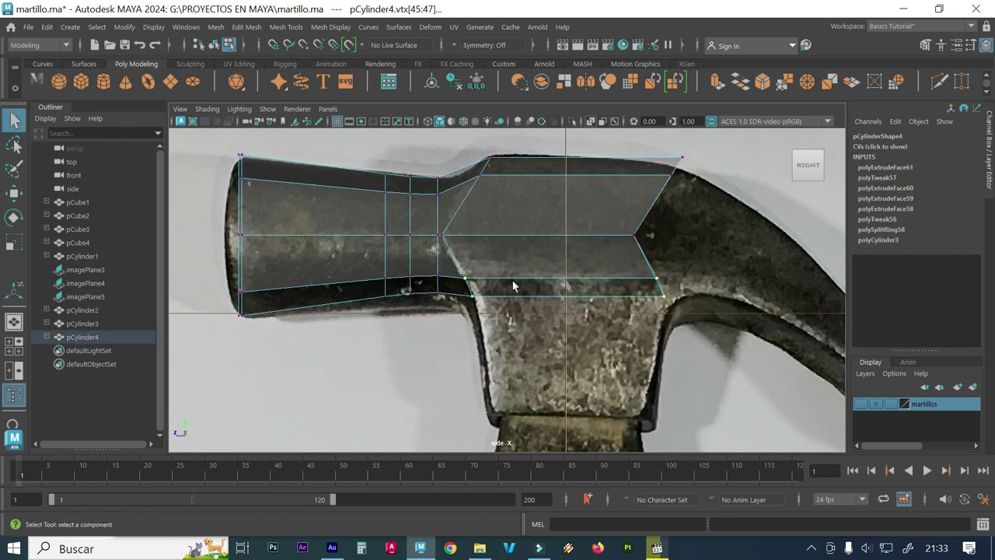
key("w")
left_click_drag(565, 227, 565, 247)
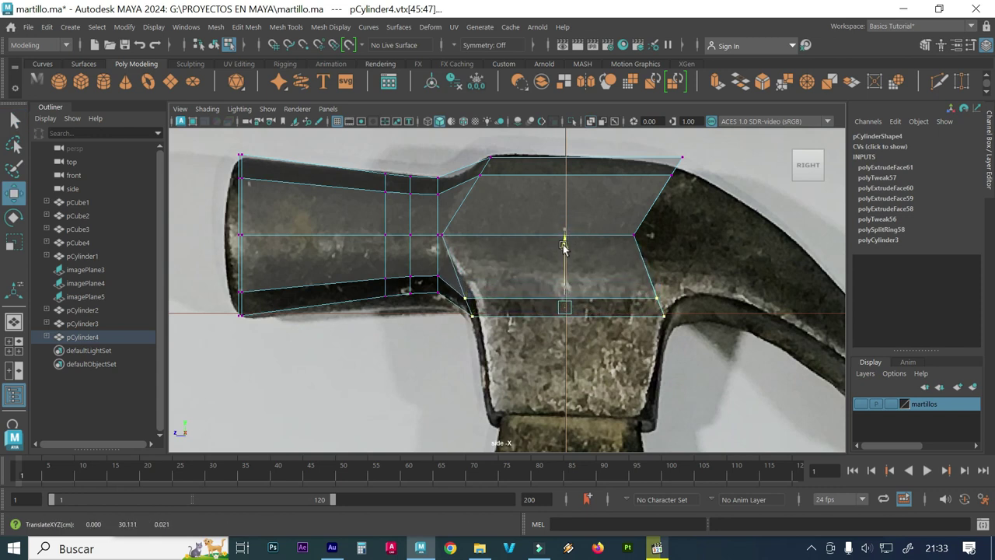
key("3")
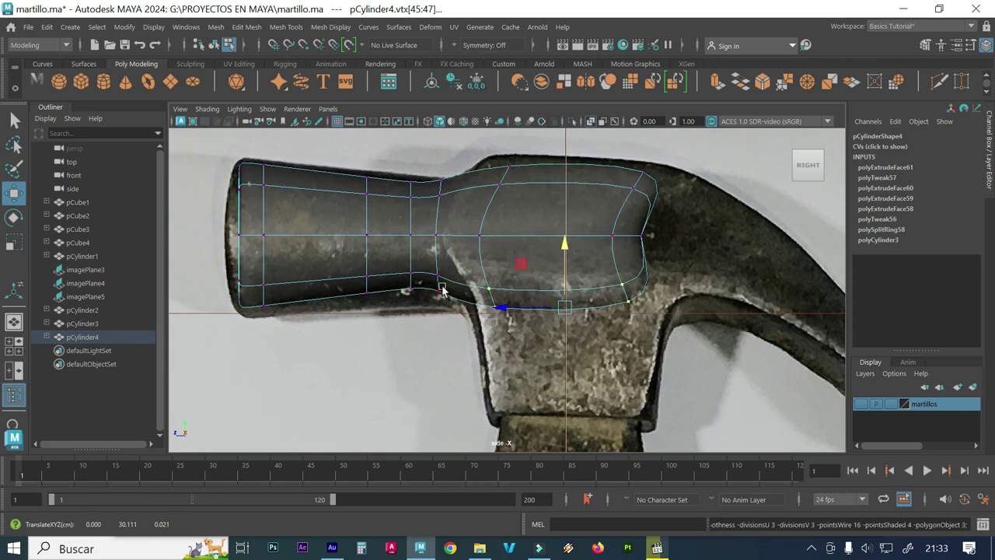
key("1")
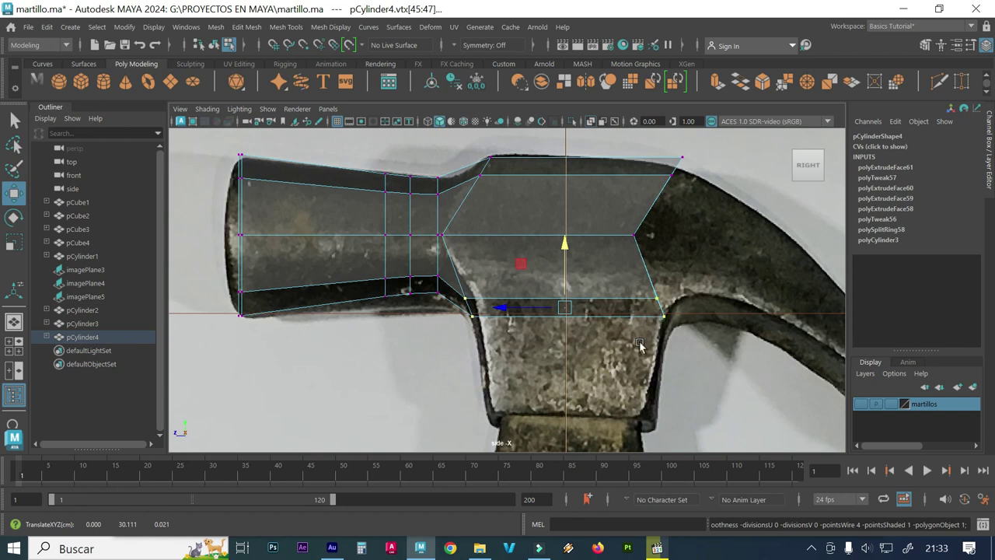
- Move the top-right head vertices onto the outline, snapping them along X to the head's edge
middle_click_drag(641, 342, 511, 326, "alt")
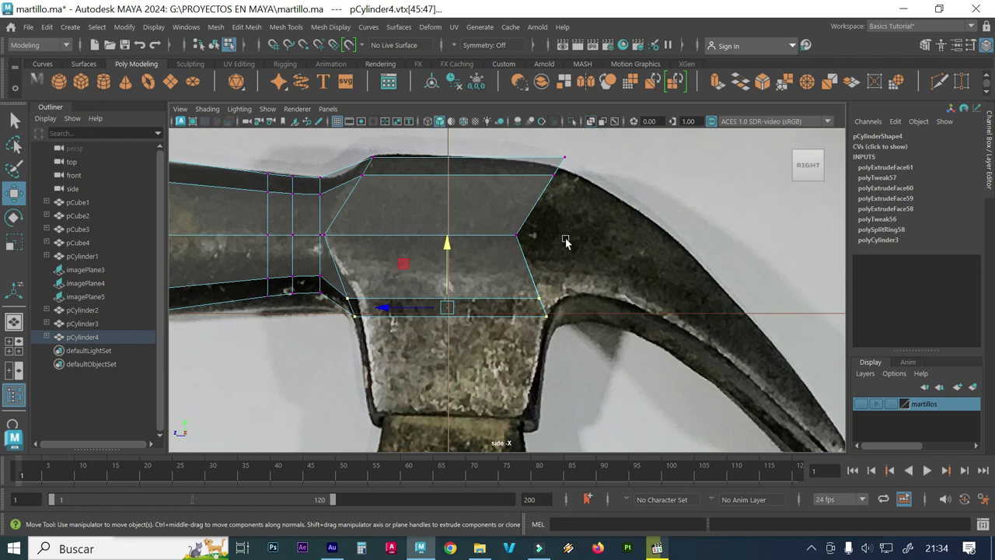
mouse_move(576, 199)
left_mouse_down()
mouse_move(517, 144)
mouse_move(558, 171)
mouse_move(552, 178)
left_mouse_up()
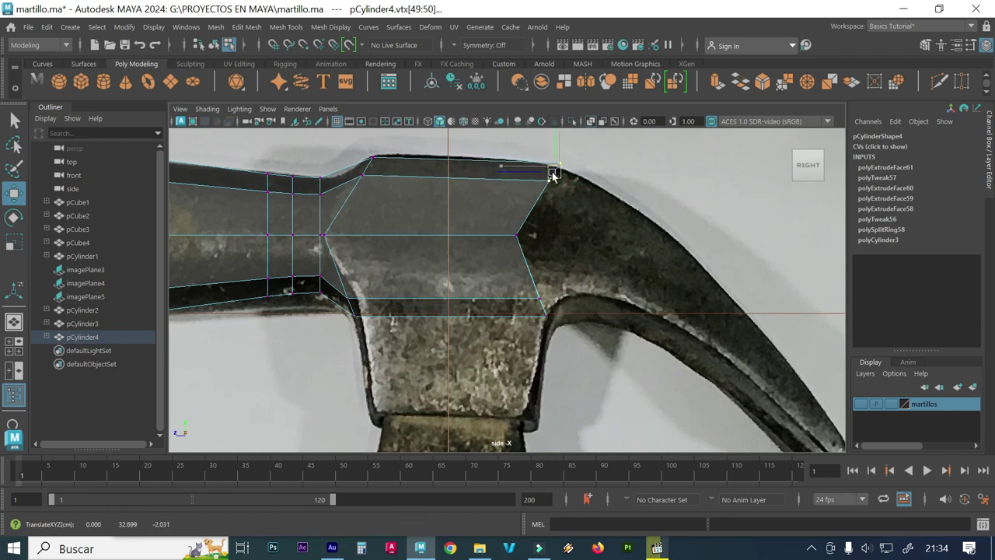
key("ctrl+z")
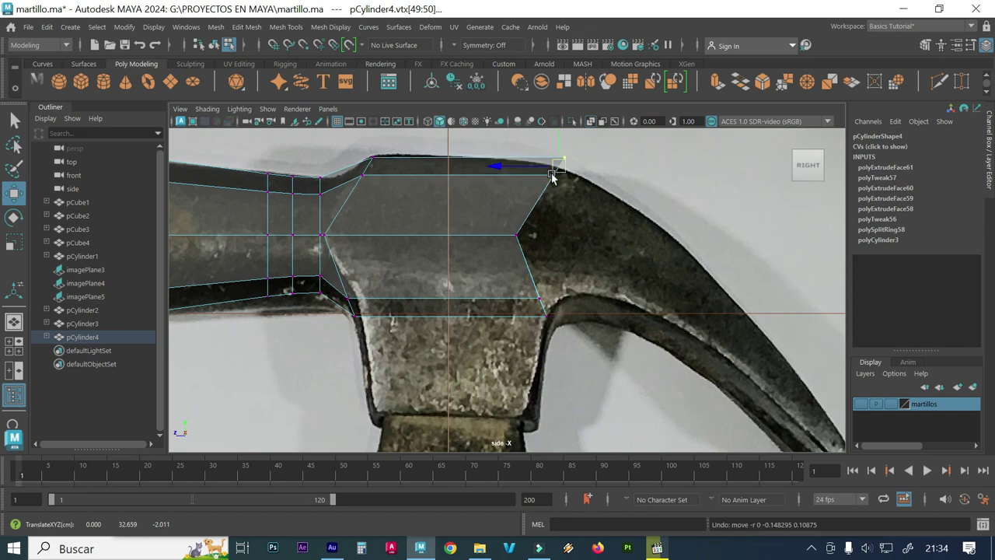
left_click_drag(559, 167, 551, 175)
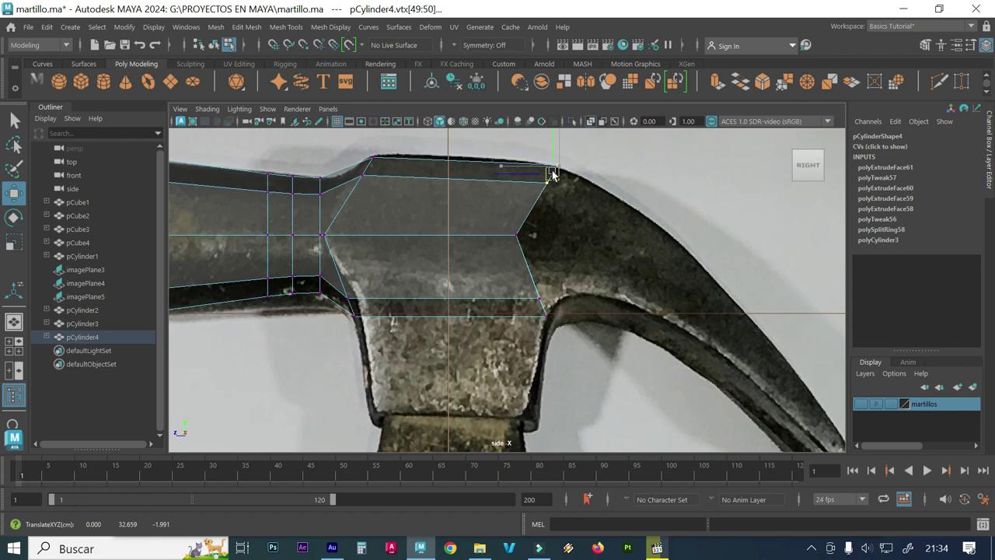
left_click(304, 45)
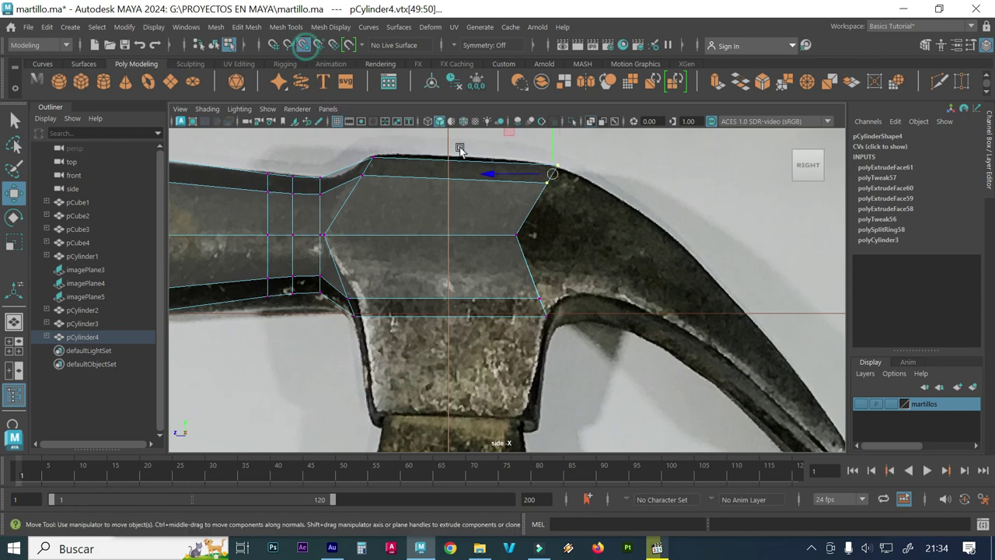
left_click_drag(524, 177, 511, 178)
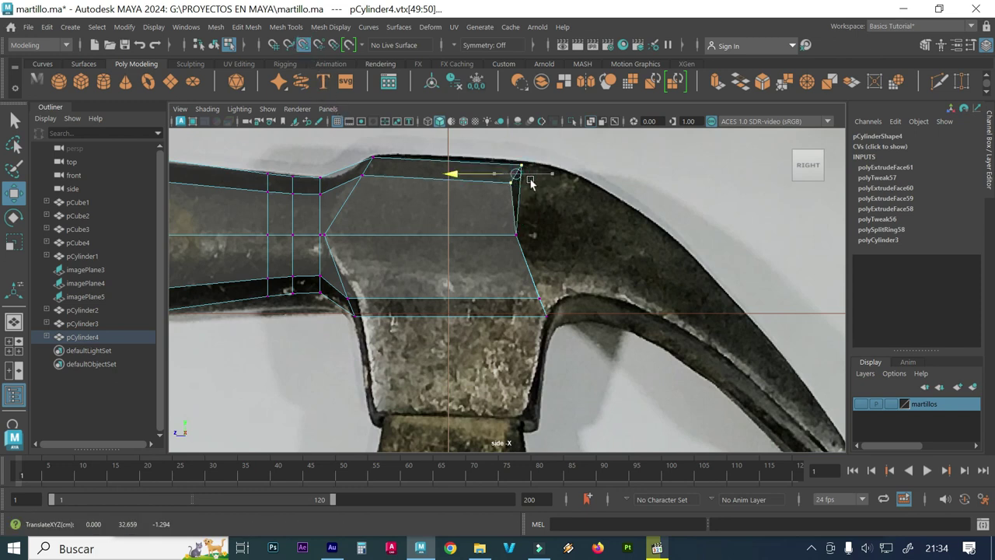
middle_click_drag(604, 176, 553, 320)
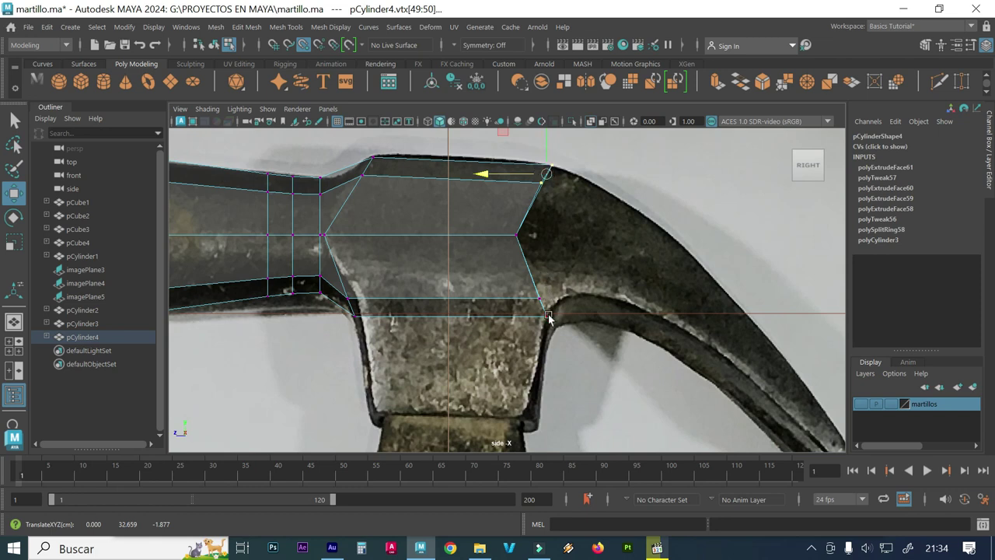
key("space")
key("space")
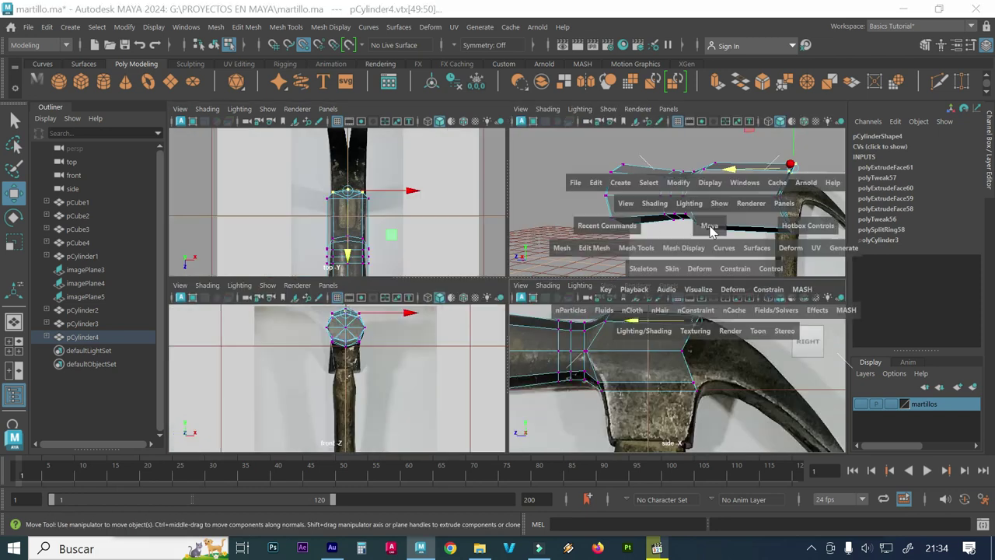
left_click_drag(660, 228, 560, 219, "alt")
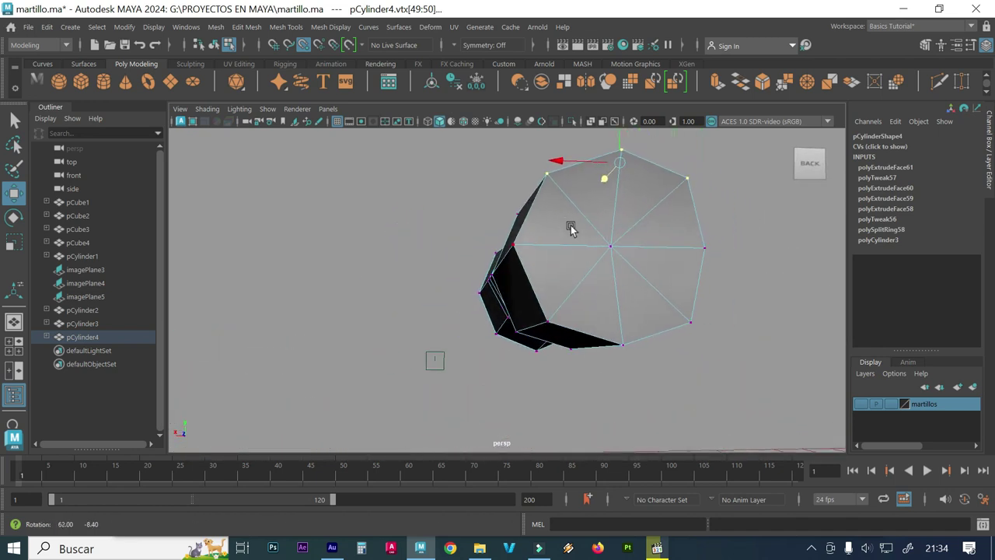
left_click(554, 218)
right_click_drag(553, 219, 557, 234)
left_click(595, 241)
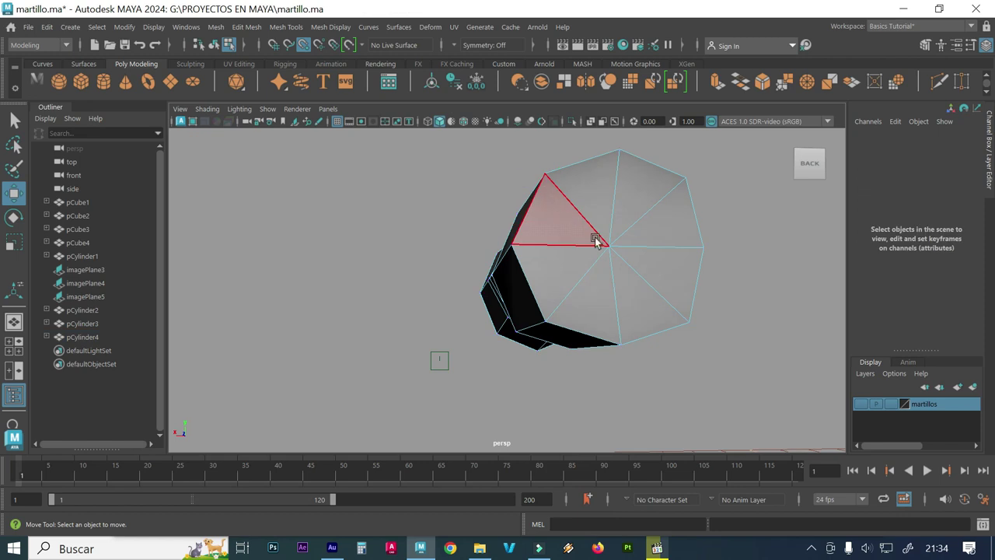
left_click(632, 285)
left_click(553, 229)
mouse_move(553, 217)
left_mouse_down("shift")
mouse_move(659, 235)
mouse_move(661, 275)
mouse_move(644, 296)
mouse_move(596, 300)
mouse_move(604, 326)
mouse_move(554, 338)
mouse_move(588, 334)
mouse_move(482, 304)
mouse_move(549, 283)
left_mouse_up("shift")
left_click(612, 325)
key("ctrl+z")
left_click_drag(671, 308, 568, 304, "alt")
key("space")
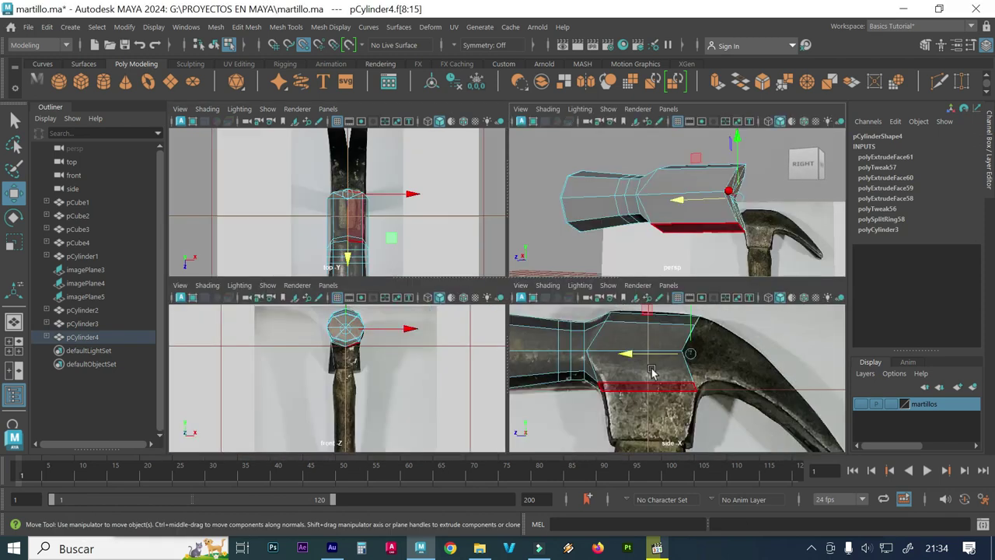
key("space")
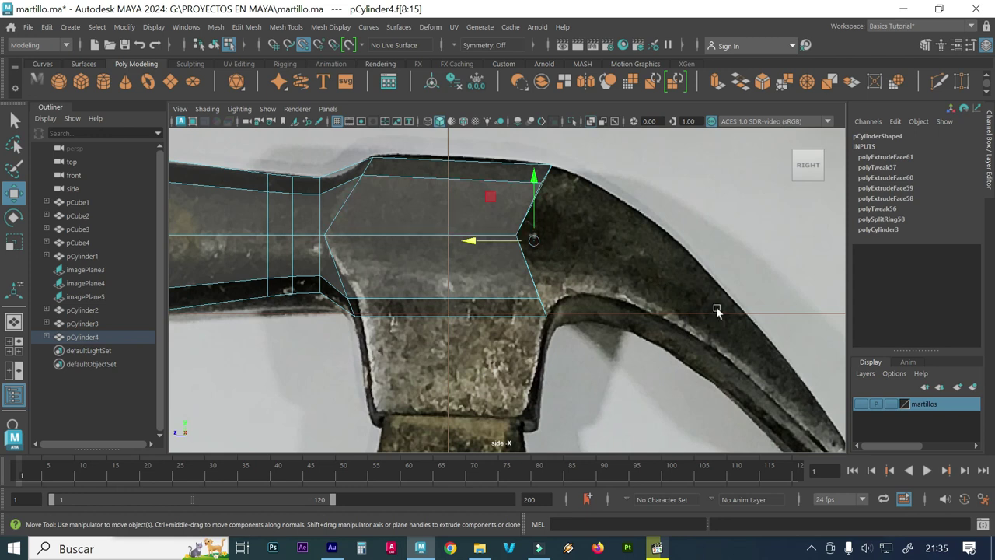
key("space")
key("space")
left_click_drag(622, 272, 544, 272, "alt")
- Delete one end-cap triangle and fill the resulting hole with a single face
left_click(517, 233)
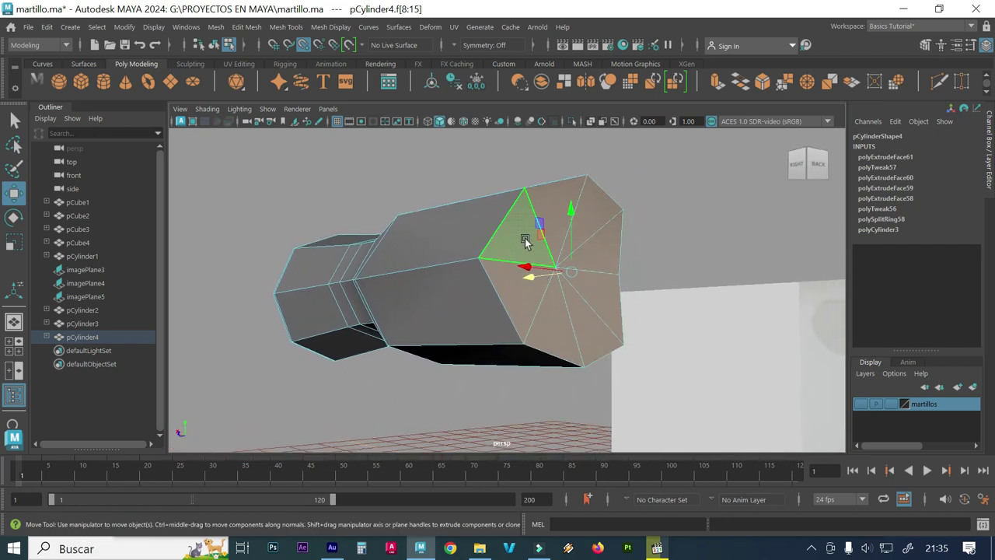
key("Delete")
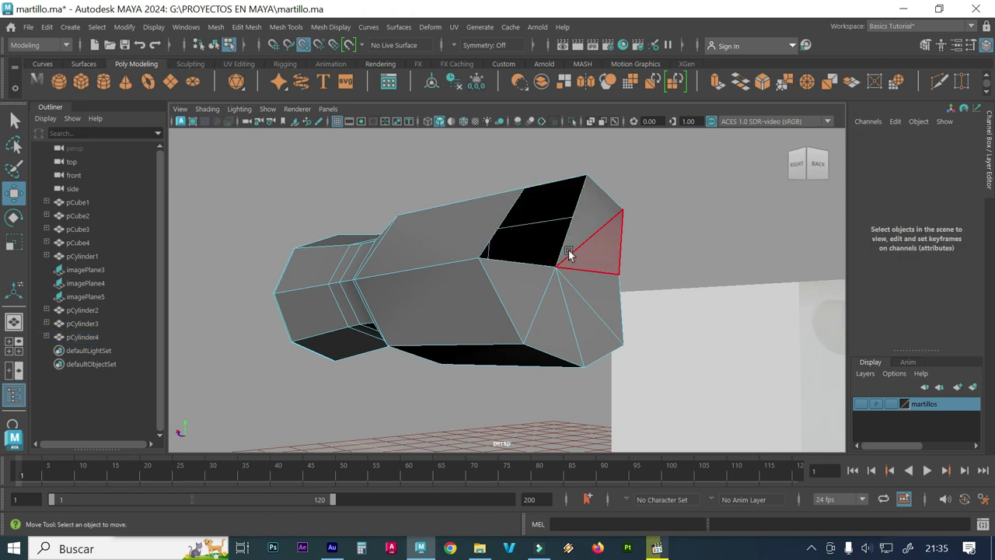
right_click_drag(510, 217, 512, 116)
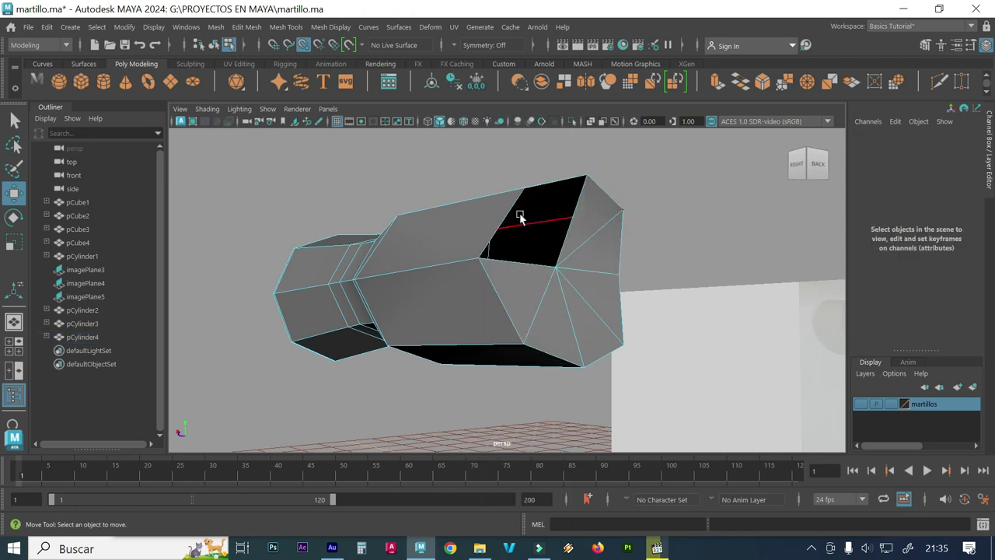
double_click(513, 215)
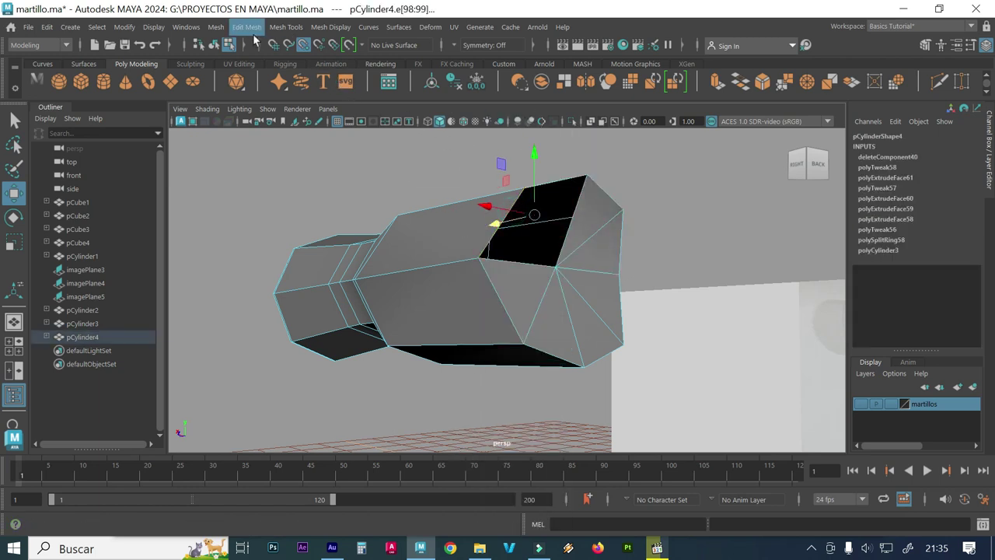
left_click(222, 31)
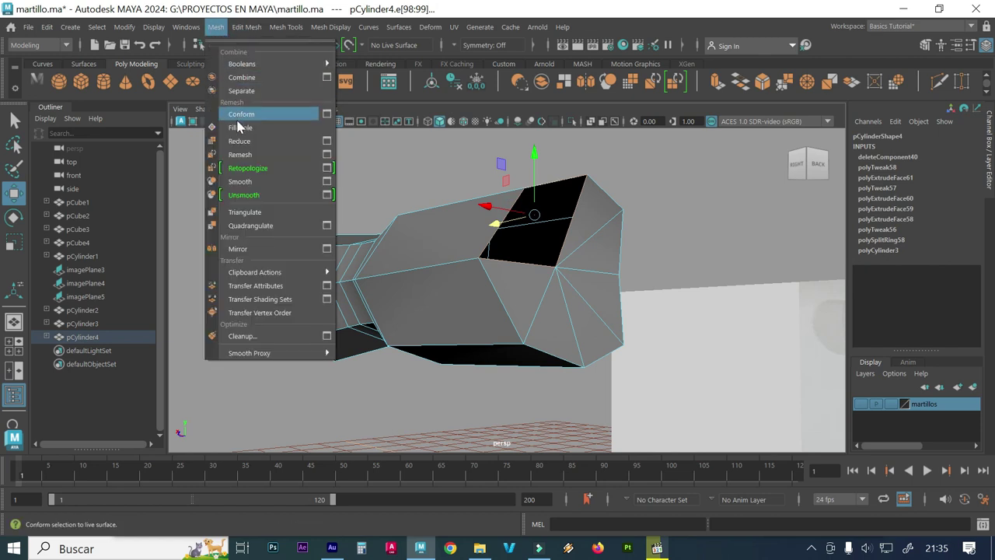
left_click(239, 127)
key("r")
right_click_drag(583, 204, 585, 207)
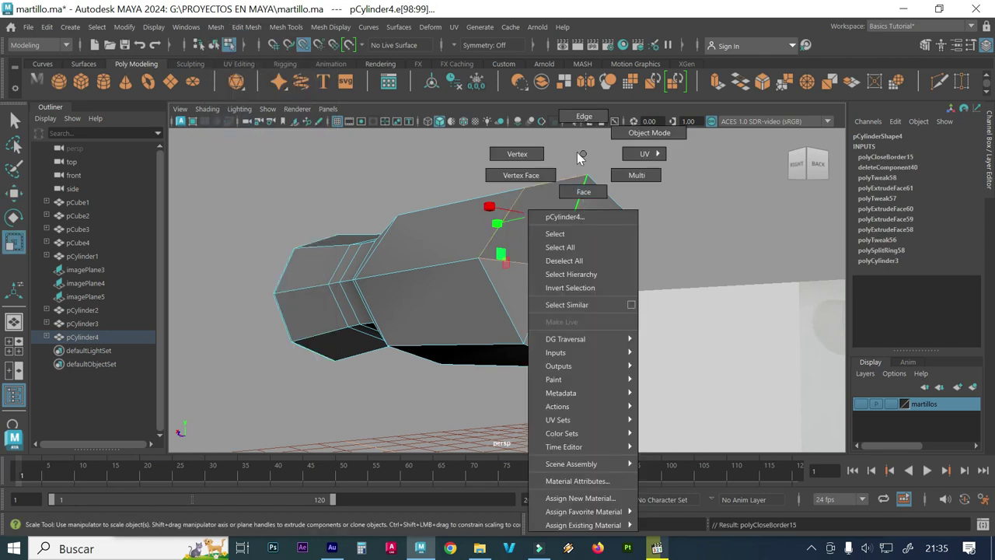
left_click(584, 207)
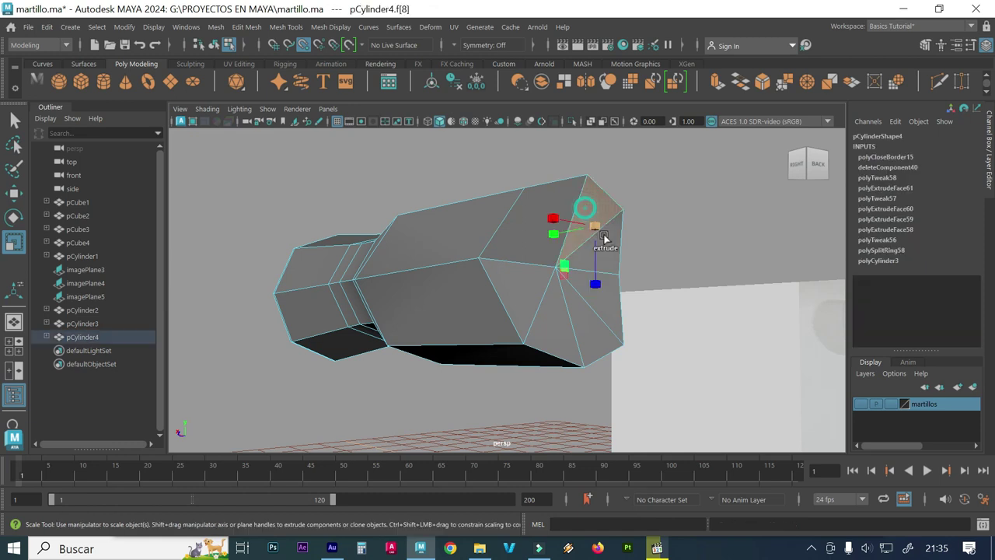
left_click(714, 261)
- Delete two more neighbouring cap triangles and select the new hole's border edge for filling
left_click_drag(715, 262, 527, 268, "alt")
left_click(527, 269)
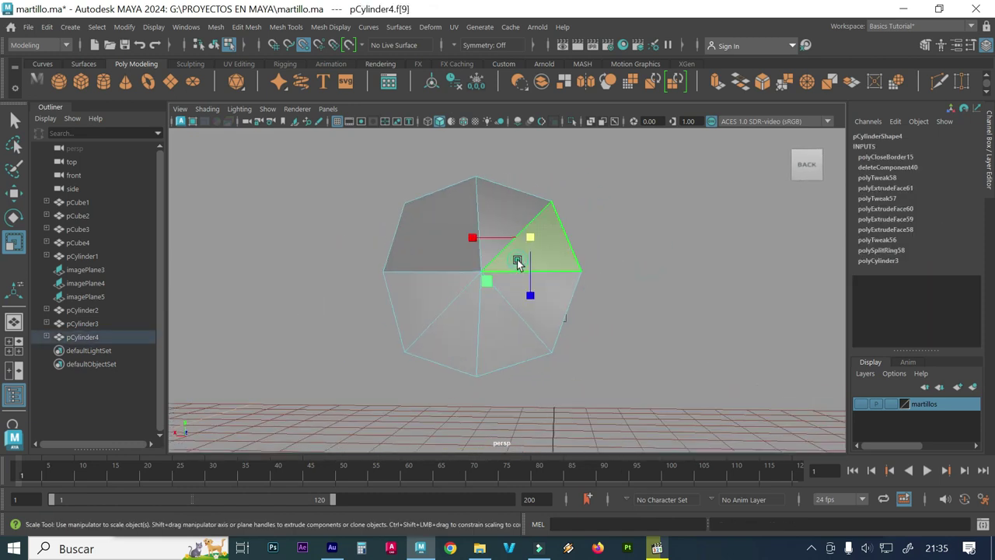
left_click(493, 207, "shift")
key("Delete")
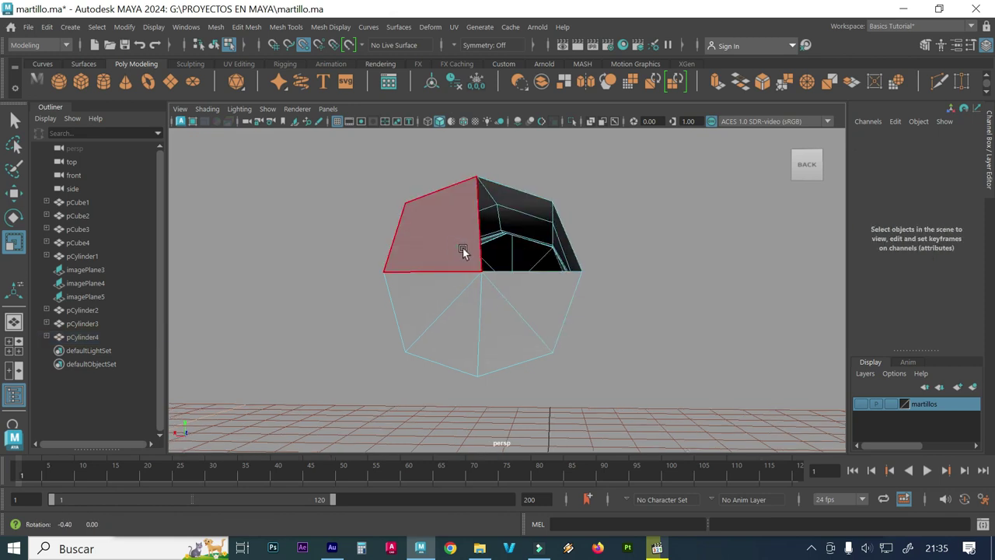
left_click_drag(464, 249, 544, 222, "alt")
right_click(555, 154)
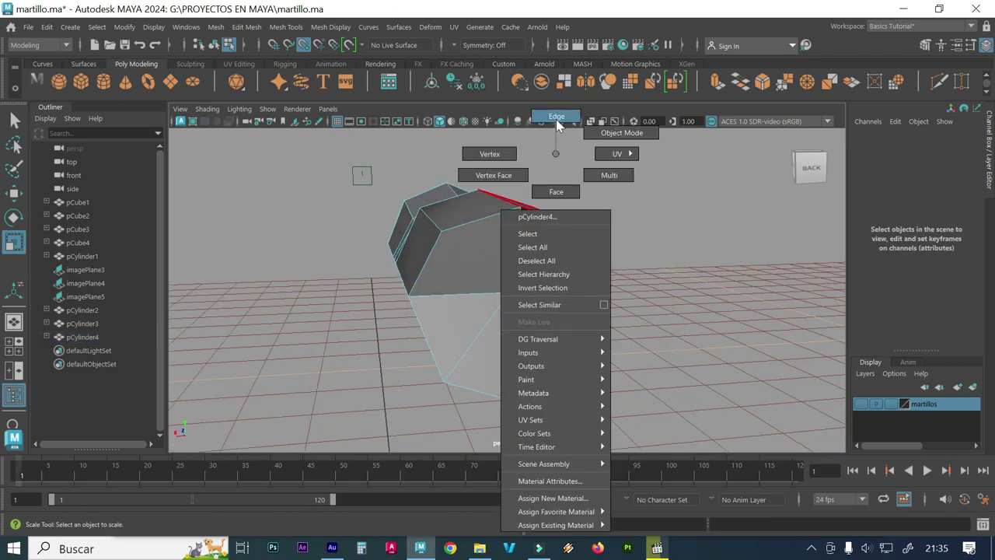
right_click_drag(555, 173, 556, 116)
left_click(595, 243)
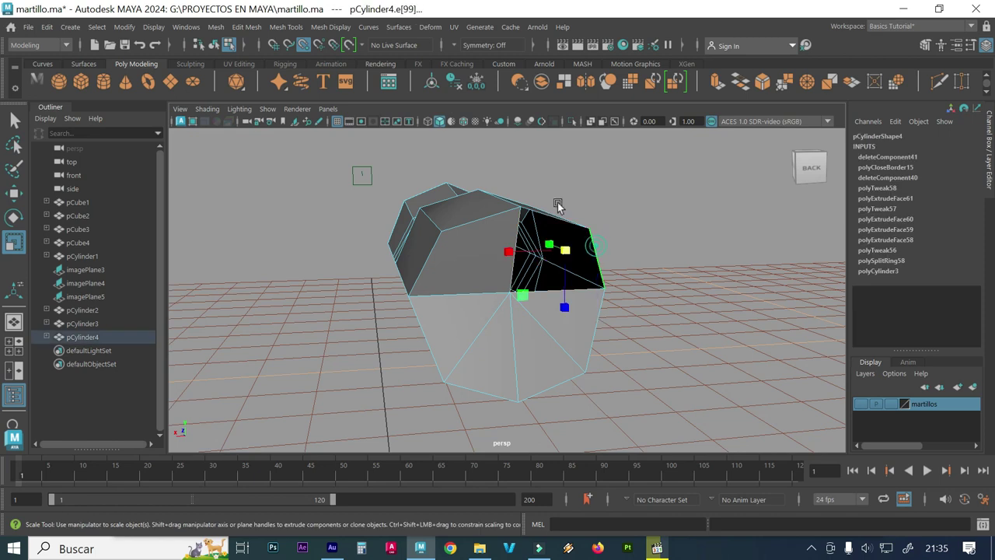
left_click(217, 30)
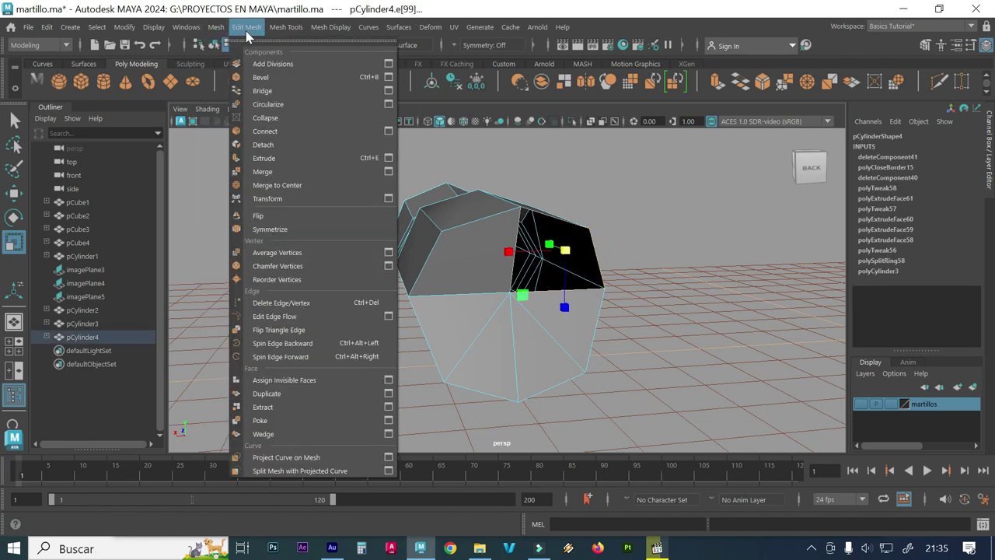
- Fill the end-cap hole, then delete two lower faces of the new cap
left_click(239, 128)
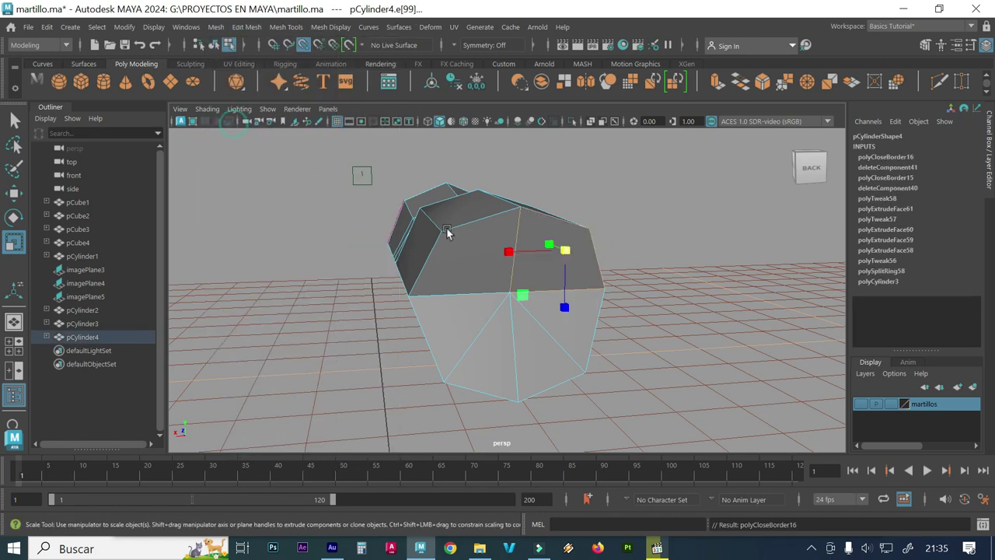
right_click_drag(458, 153, 478, 201)
left_click(455, 308)
left_click(493, 347, "shift")
key("Delete")
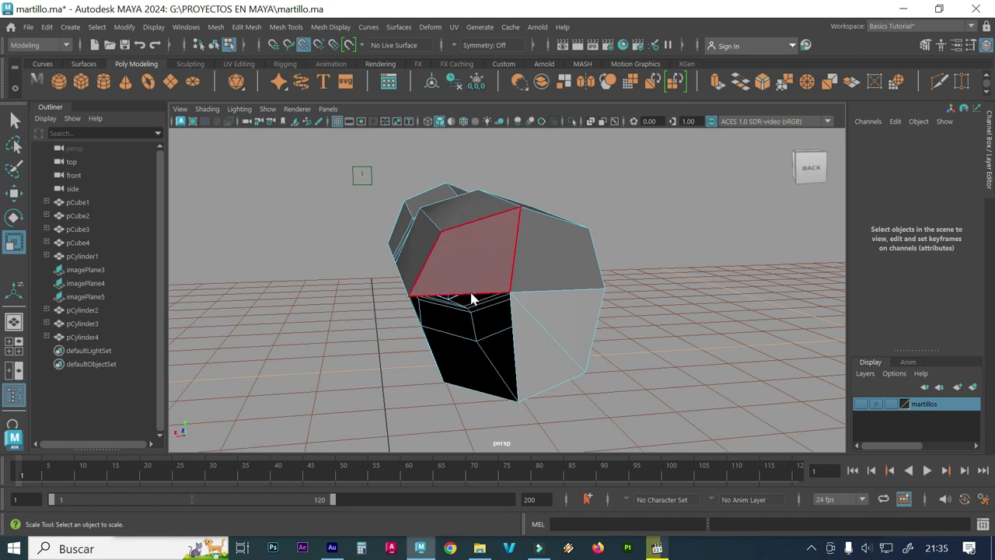
- Fill the reopened hole from a border edge using Mesh > Fill Hole
right_click(470, 153)
left_click(474, 119)
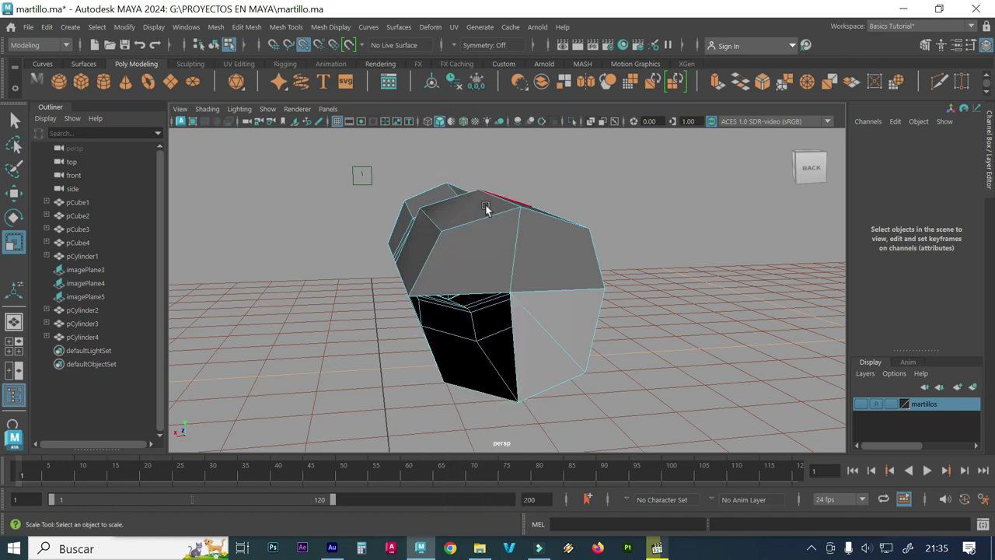
left_click(513, 339)
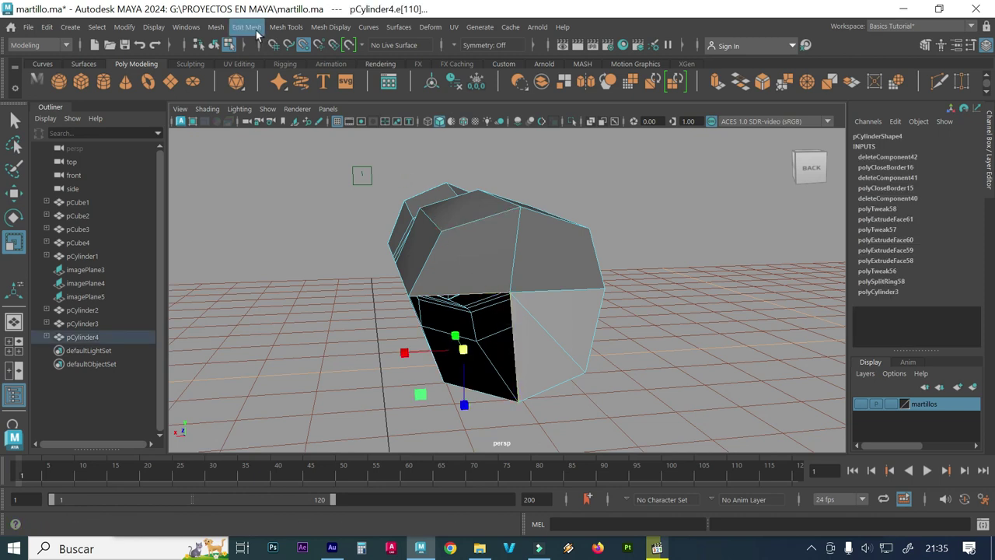
left_click(215, 26)
mouse_move(242, 63)
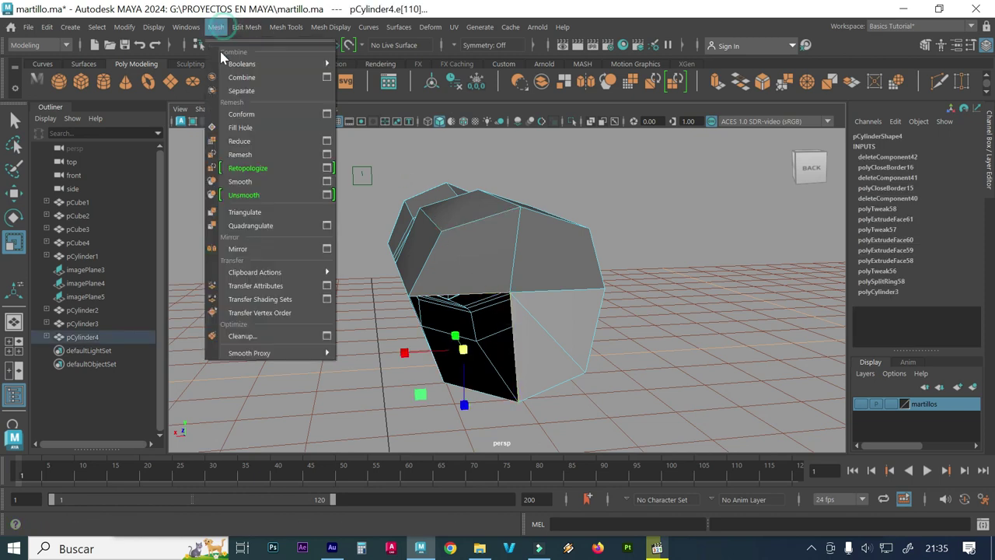
left_click(241, 127)
- Delete the two right-side triangles of the cap
right_click(540, 333)
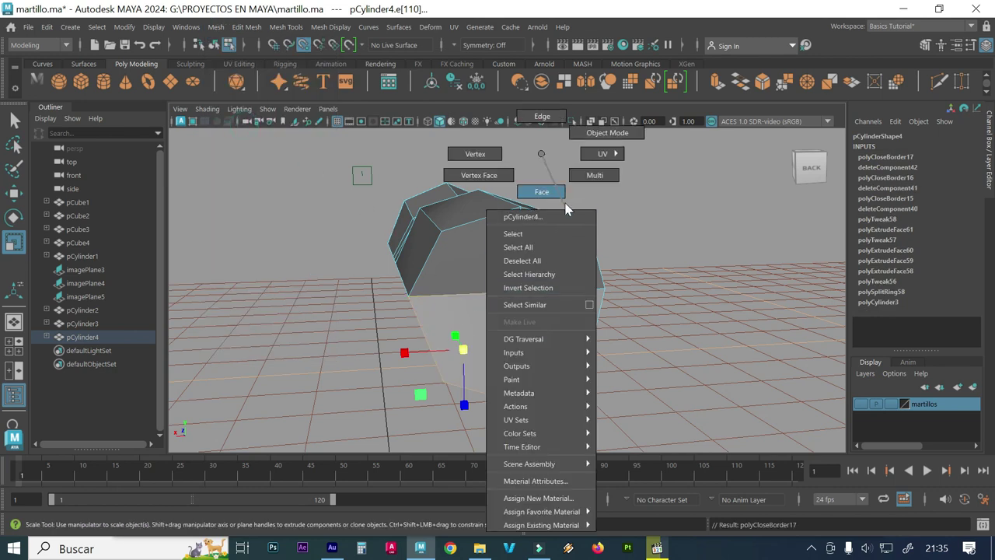
left_click(548, 334)
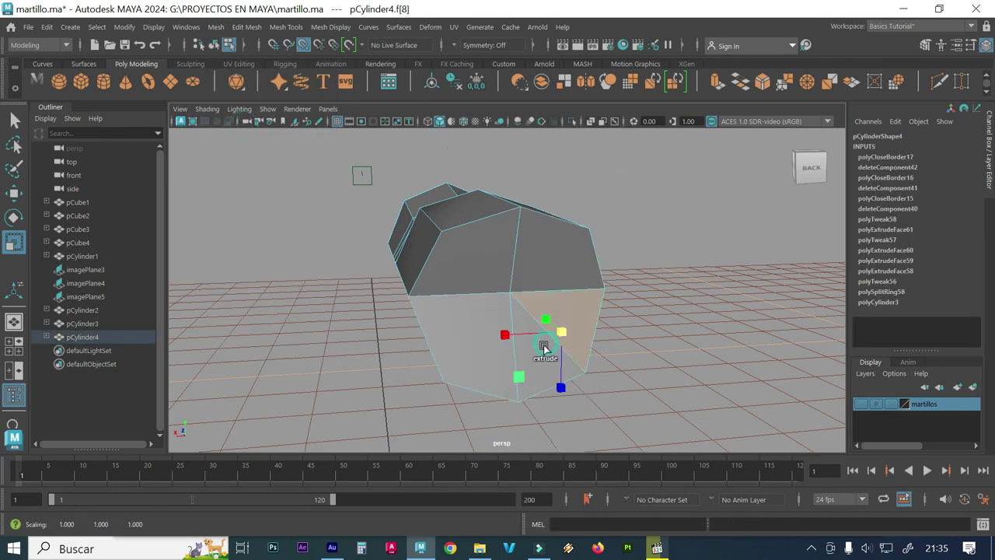
mouse_move(675, 379)
left_mouse_down("alt")
mouse_move(601, 349)
mouse_move(571, 313)
mouse_move(612, 357)
mouse_move(639, 366)
mouse_move(583, 344)
left_mouse_up("alt")
left_click(454, 315)
left_click(511, 356)
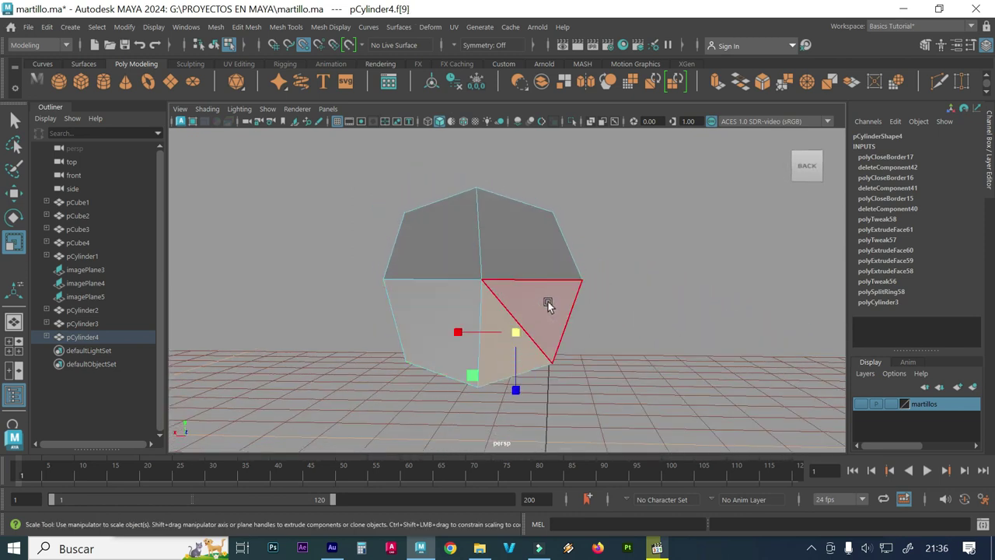
key("Delete")
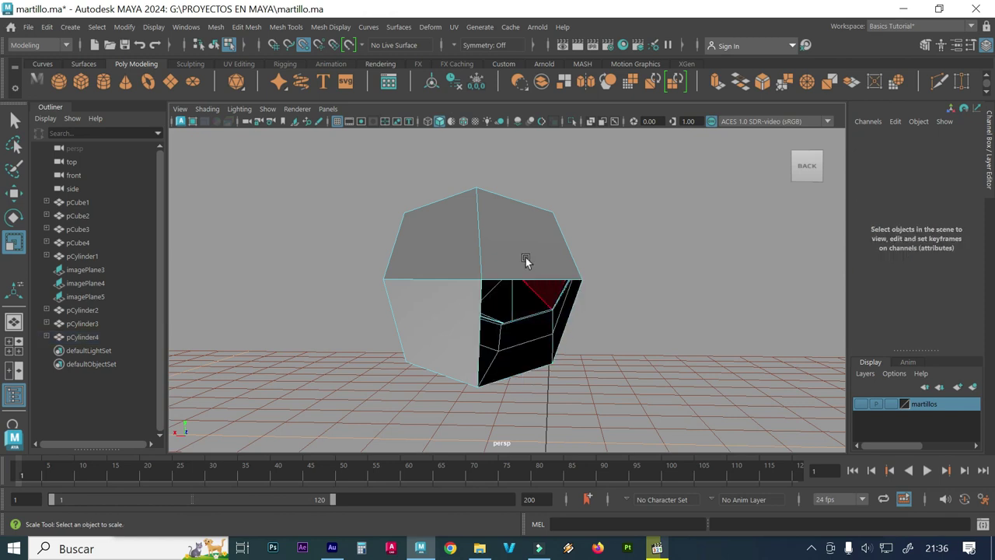
- Fill the new hole from its top edge, then switch the mesh to vertex mode
right_click(519, 220)
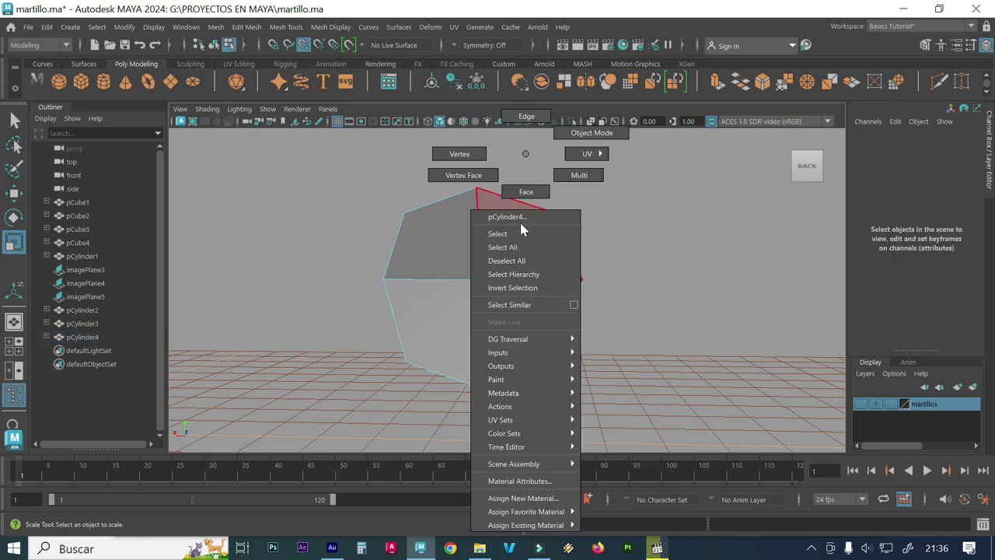
left_click(524, 121)
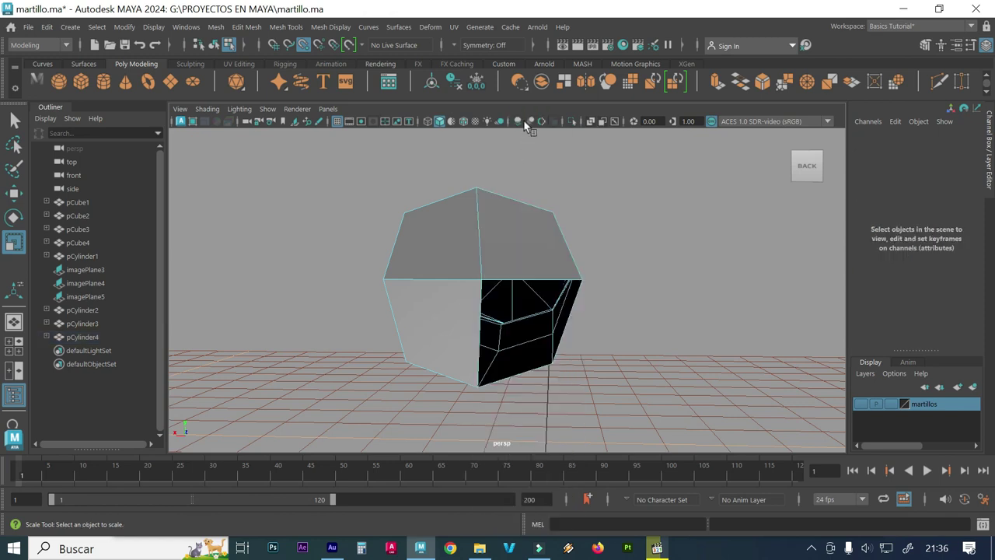
left_click(548, 283)
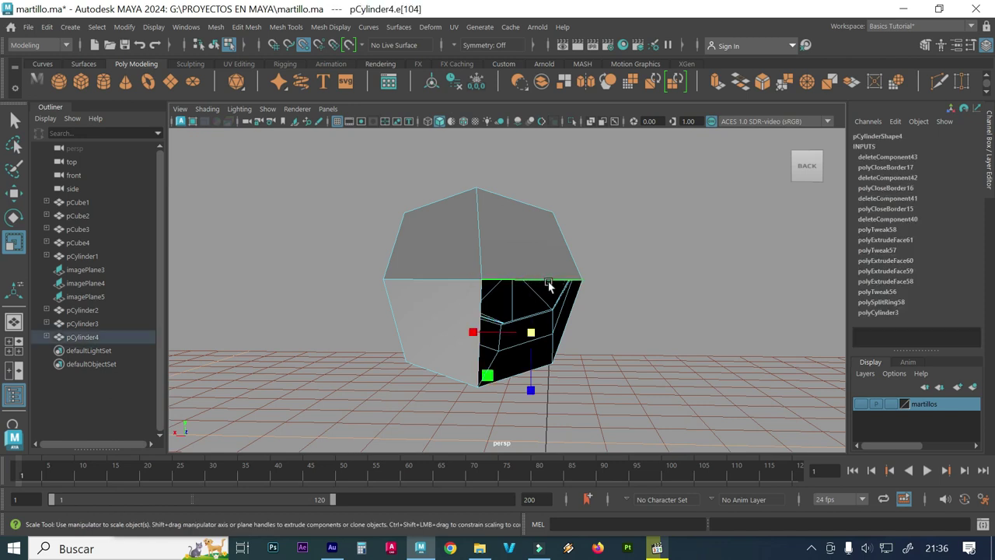
left_click(216, 26)
left_click(240, 127)
left_click(327, 314)
mouse_move(326, 313)
left_mouse_down("alt")
mouse_move(520, 307)
mouse_move(550, 275)
mouse_move(447, 269)
left_mouse_up("alt")
right_click_drag(422, 155, 359, 151)
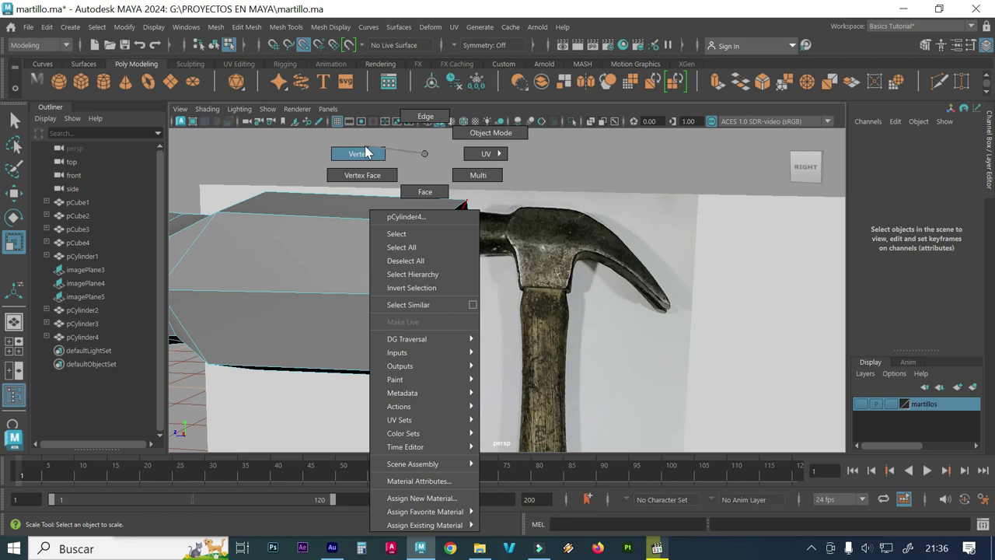
- Move the first end vertex and the middle end vertex out to the head's end
left_click(427, 284)
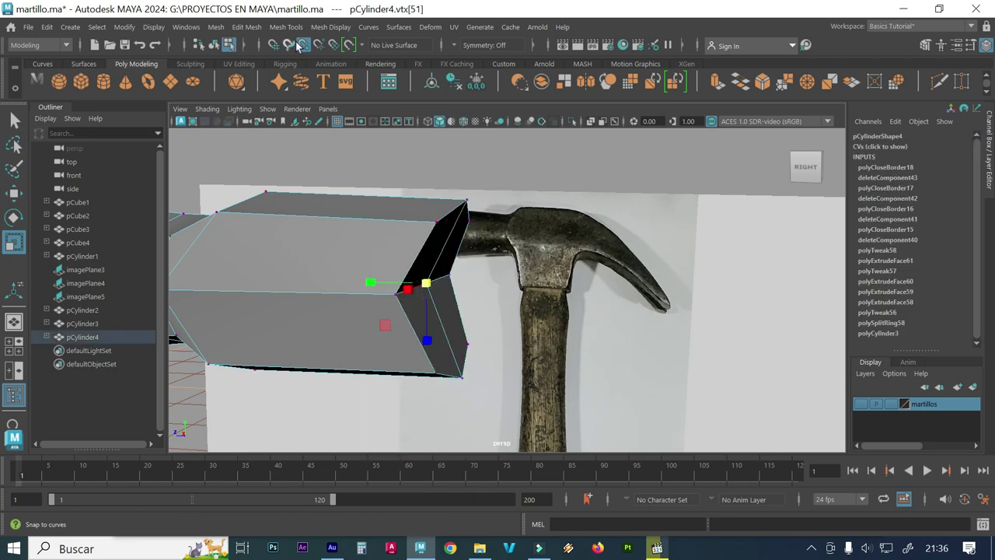
key("w")
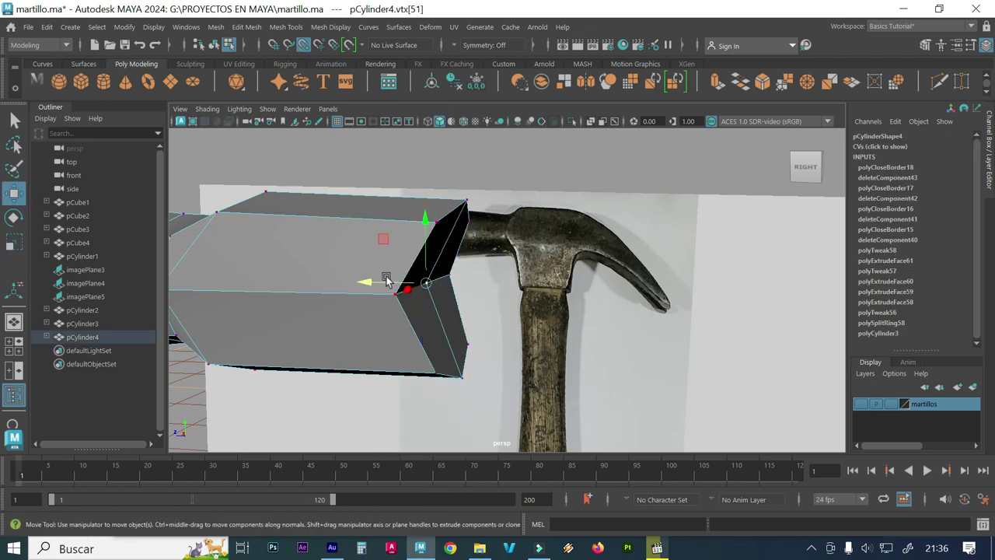
left_click_drag(387, 280, 462, 200)
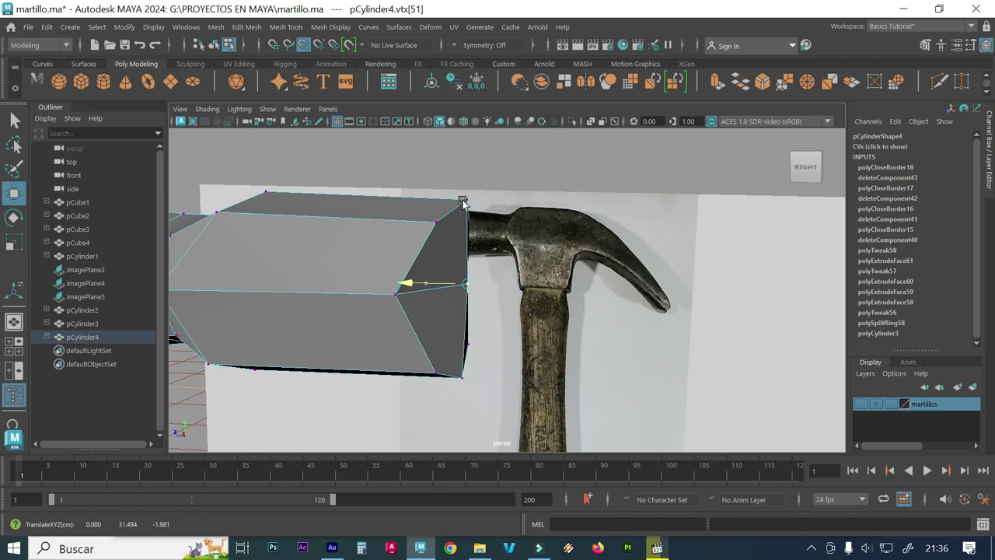
left_click(394, 295)
left_click_drag(340, 293, 492, 307)
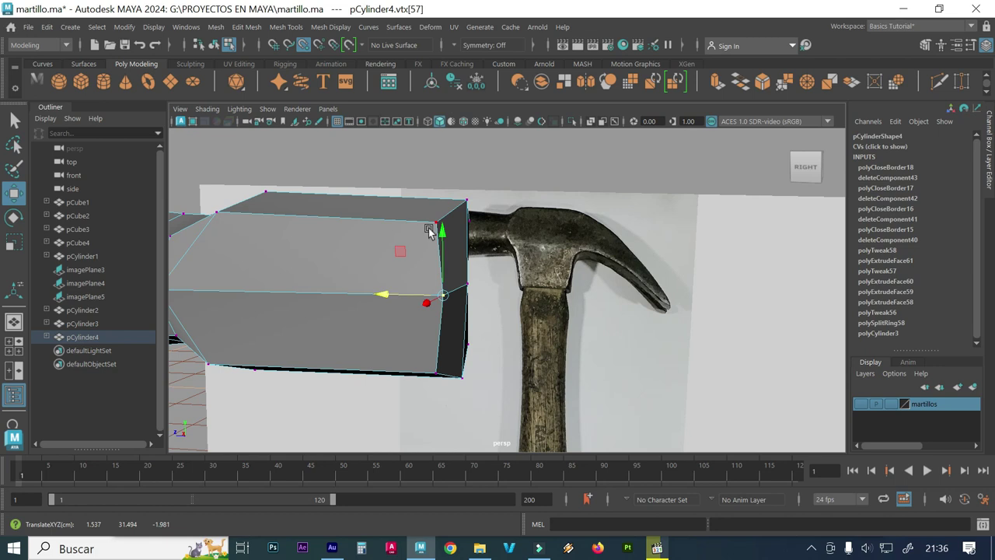
middle_click_drag(438, 223, 395, 233)
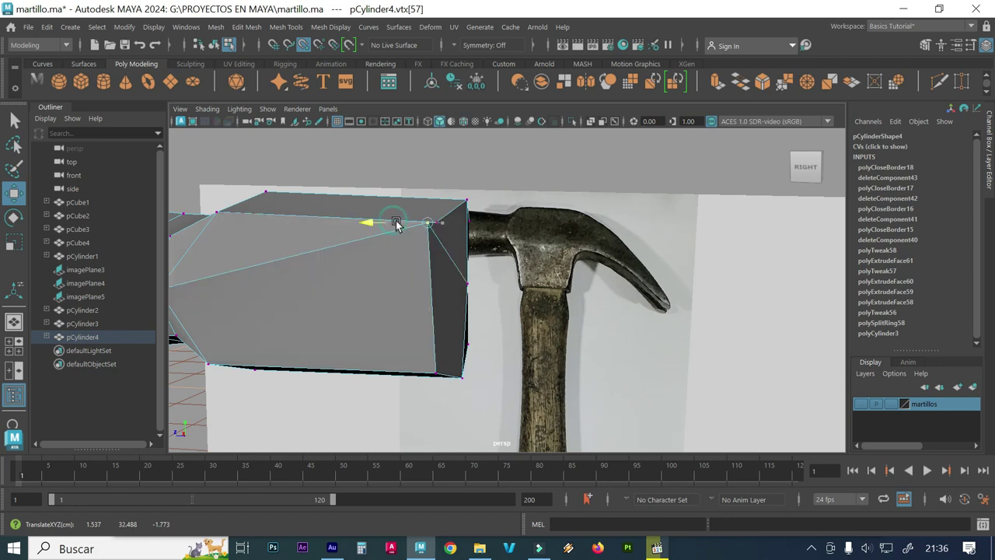
key("ctrl+z")
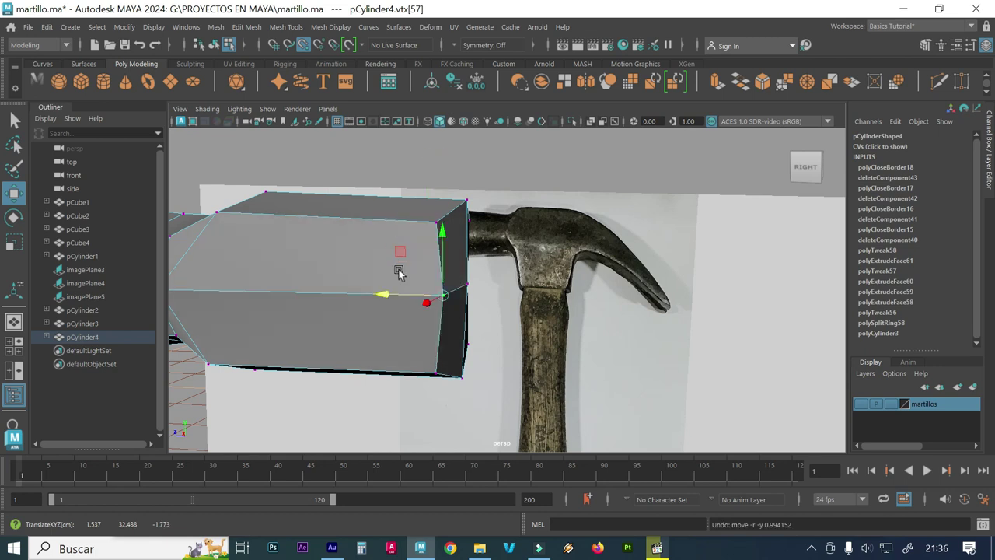
- Slide the top front corner vertex along the head's length to its end
left_click(433, 225)
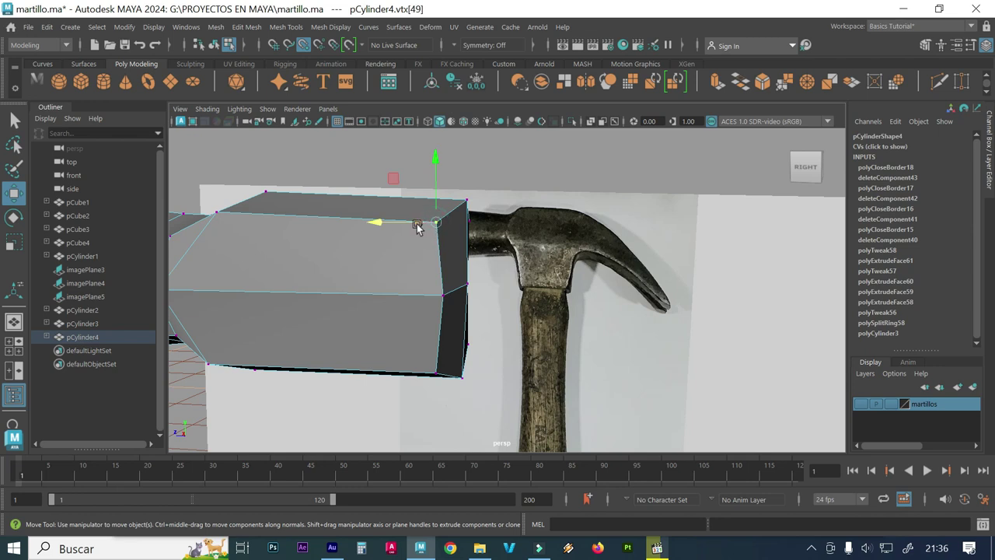
mouse_move(391, 223)
middle_mouse_down()
mouse_move(469, 233)
mouse_move(484, 200)
middle_mouse_up()
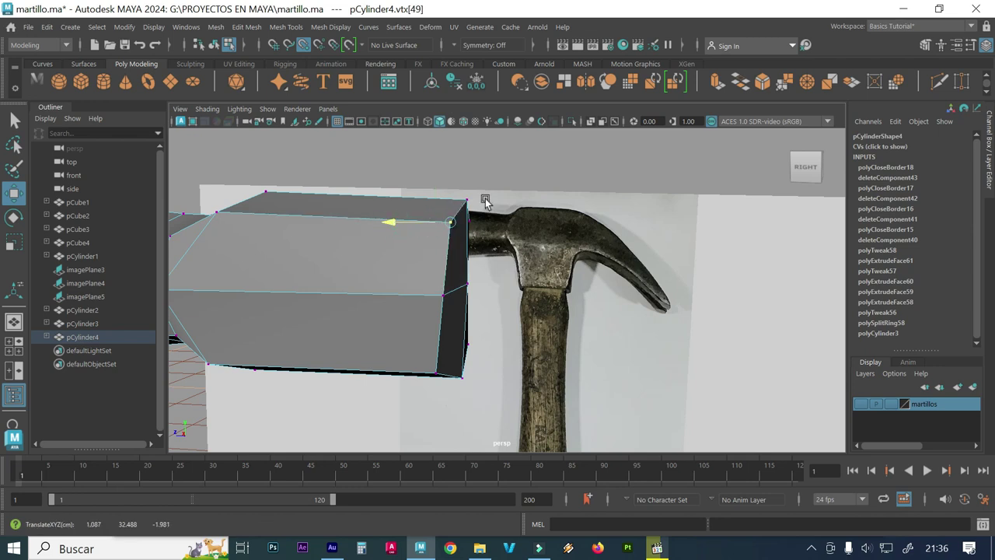
left_click(451, 294)
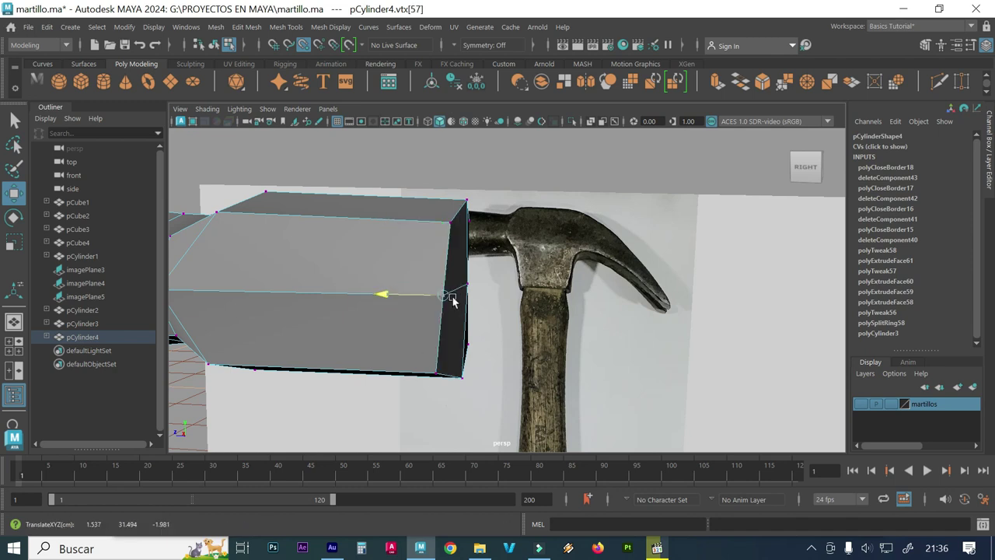
middle_click_drag(481, 305, 449, 388)
key("ctrl+z")
left_click_drag(451, 348, 448, 369, "alt")
left_click(454, 370)
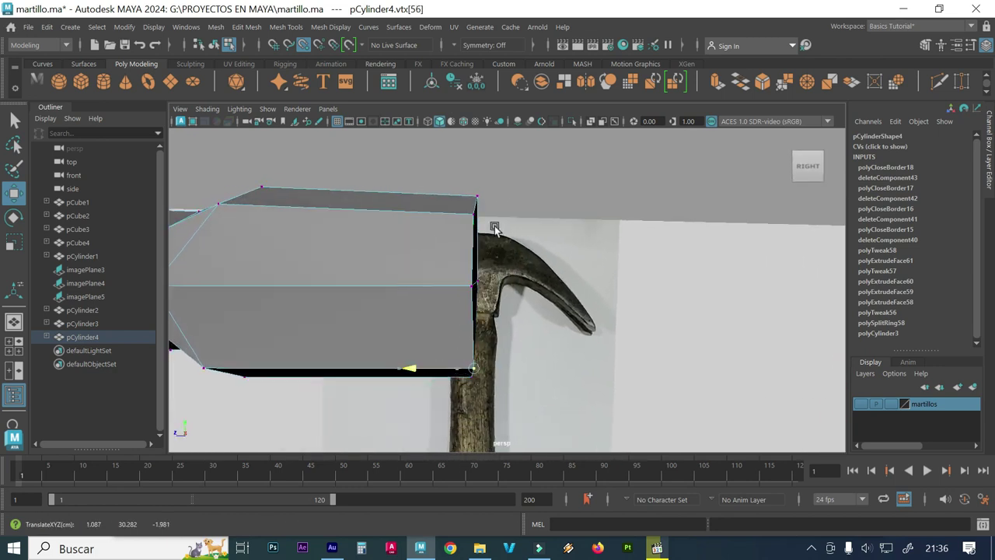
- On the opposite side, pull the middle end vertex flush with the head's end
mouse_move(494, 227)
left_mouse_down("alt")
mouse_move(478, 300)
mouse_move(382, 303)
mouse_move(358, 278)
mouse_move(340, 285)
left_mouse_up("alt")
right_click_drag(536, 305, 579, 289, "alt")
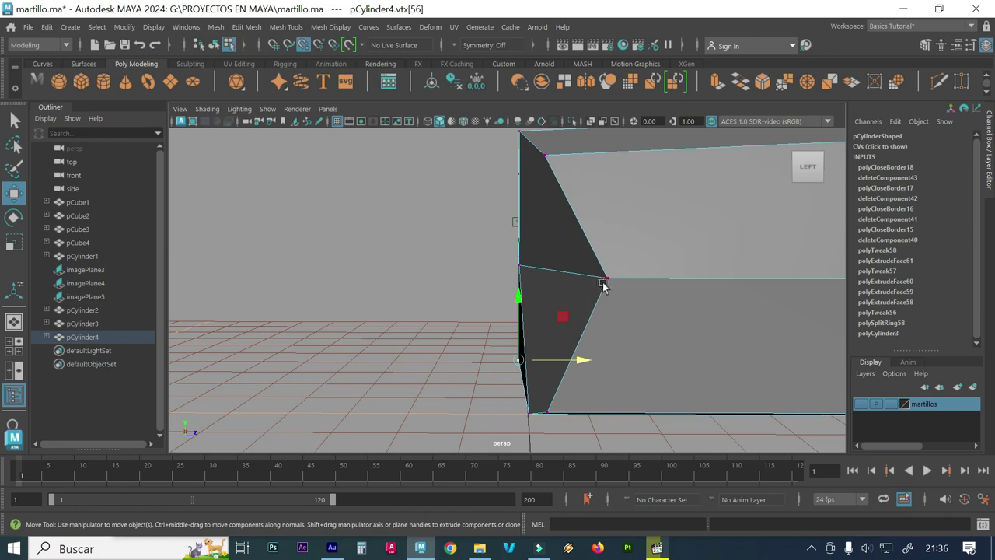
left_click(609, 280)
mouse_move(628, 278)
left_mouse_down()
mouse_move(581, 278)
mouse_move(515, 166)
left_mouse_up()
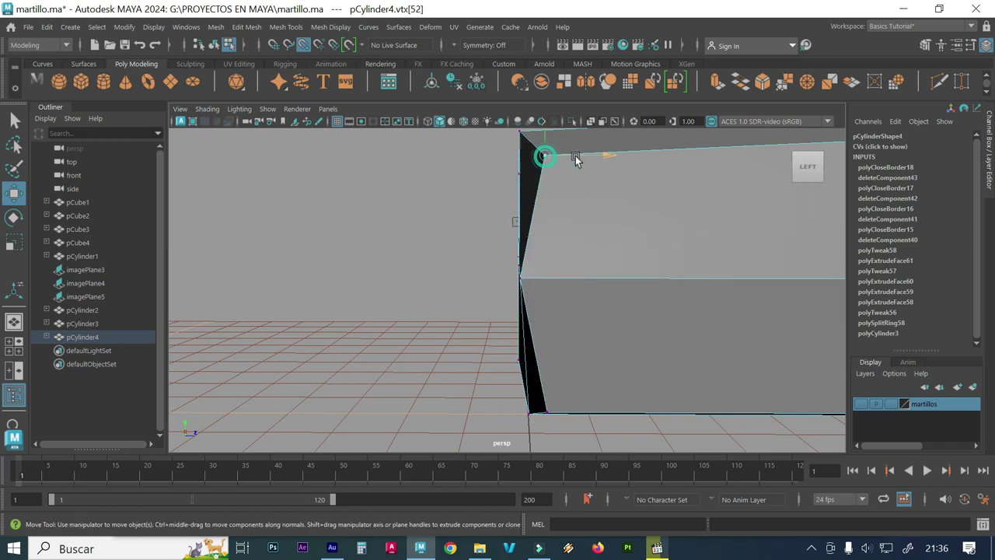
left_click(543, 157)
mouse_move(544, 158)
left_mouse_down("alt")
mouse_move(525, 287)
mouse_move(533, 277)
mouse_move(522, 278)
left_mouse_up("alt")
- Nudge the bottom corner vertices flush with the end, slimming the end face
left_click(549, 421)
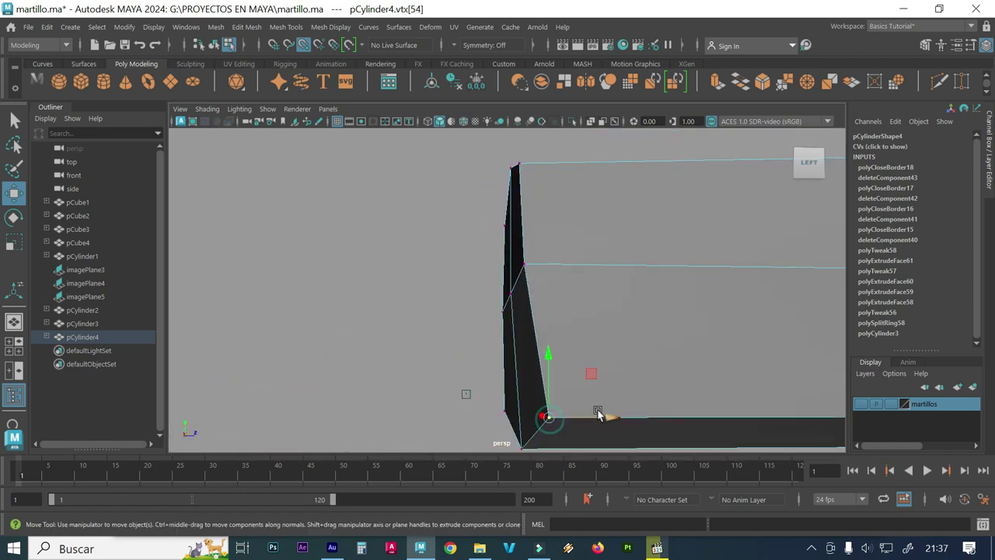
left_click(521, 448)
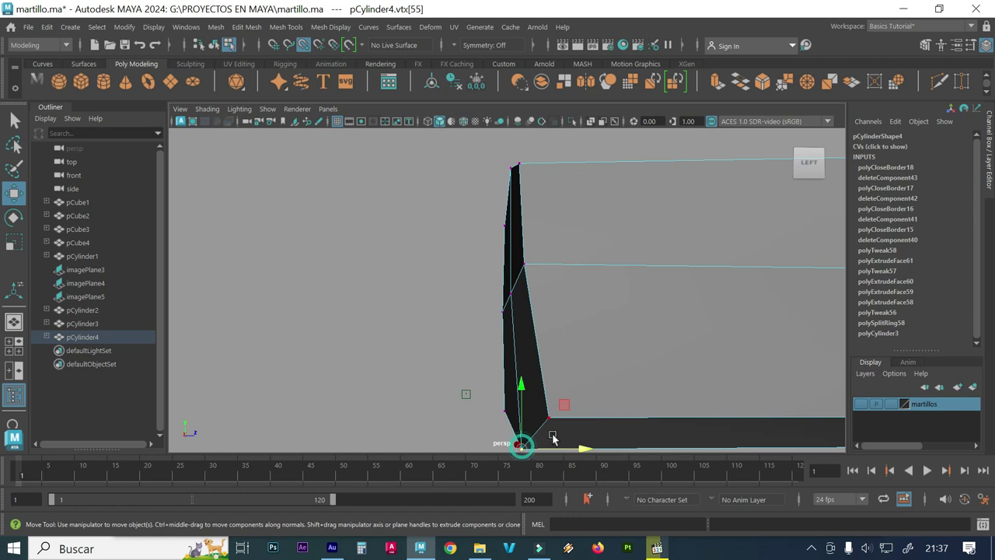
left_click_drag(585, 449, 576, 449)
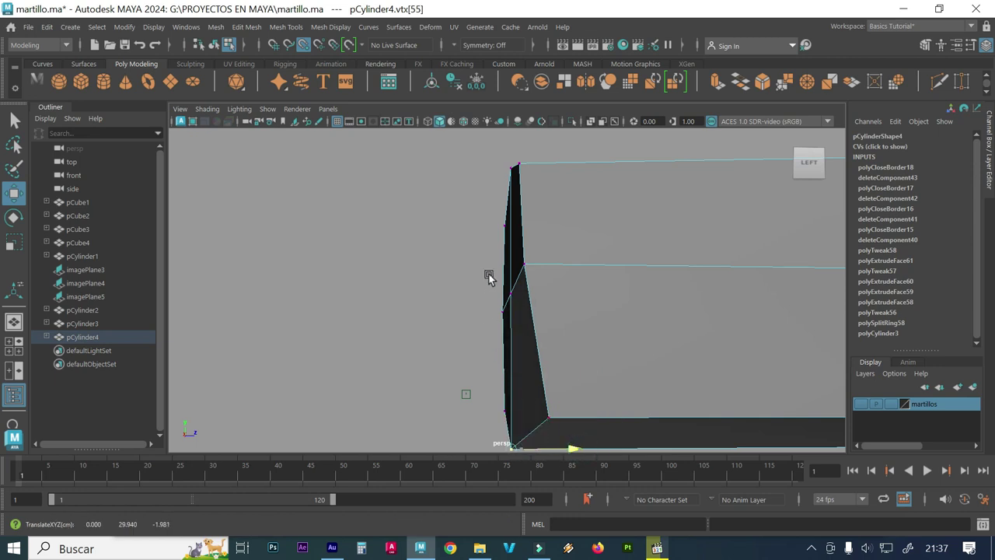
left_click(550, 422)
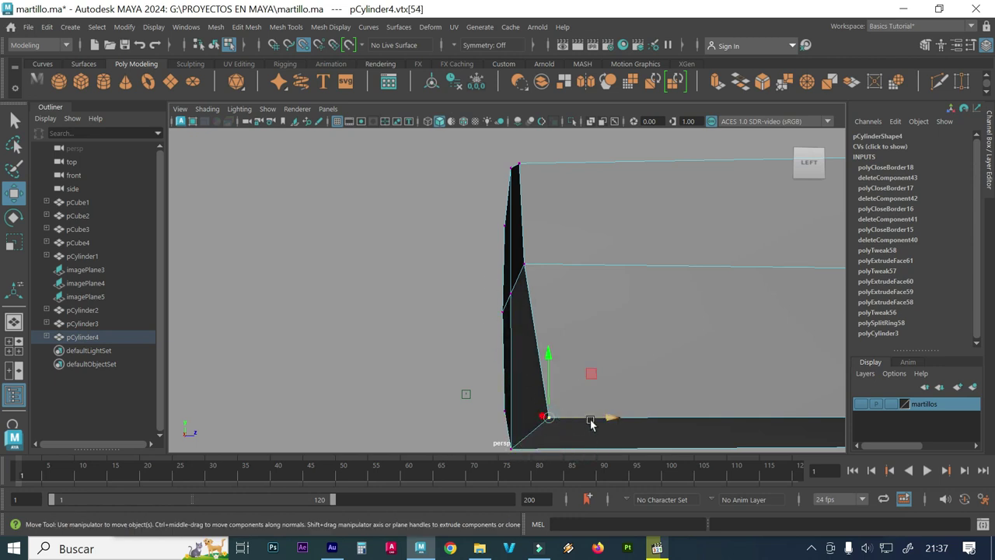
left_click_drag(599, 418, 568, 419)
mouse_move(493, 311)
left_mouse_down("alt")
mouse_move(462, 331)
mouse_move(466, 344)
mouse_move(567, 345)
mouse_move(514, 345)
mouse_move(551, 307)
mouse_move(591, 331)
mouse_move(273, 291)
mouse_move(397, 305)
left_mouse_up("alt")
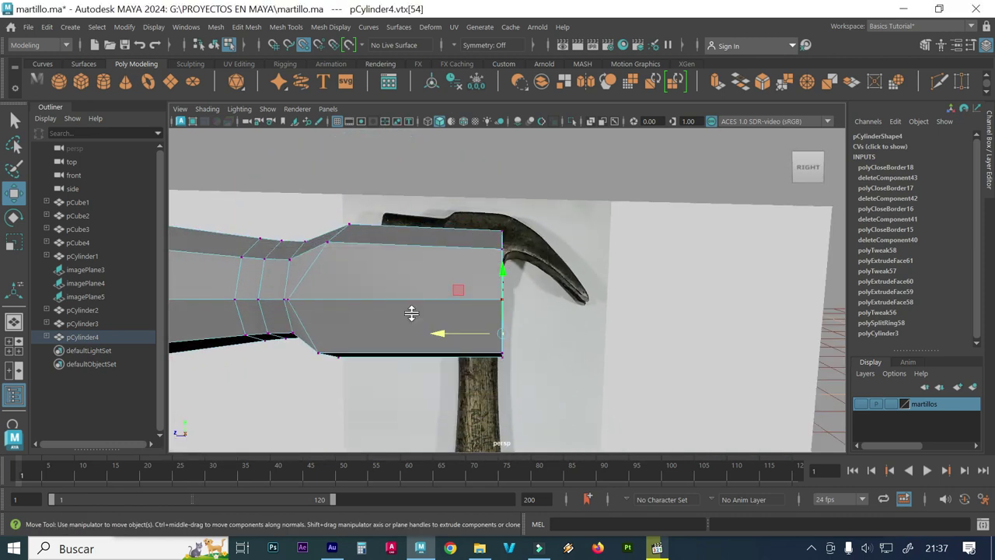
- In the side view, move the head's bottom-edge vertices onto the reference's lower edge
key("space")
key("space")
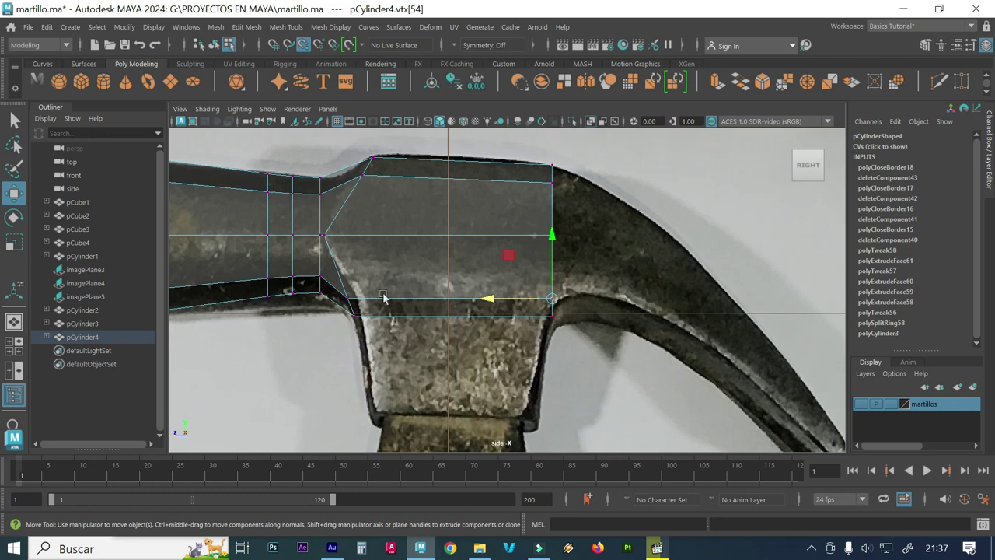
left_click_drag(624, 345, 342, 268)
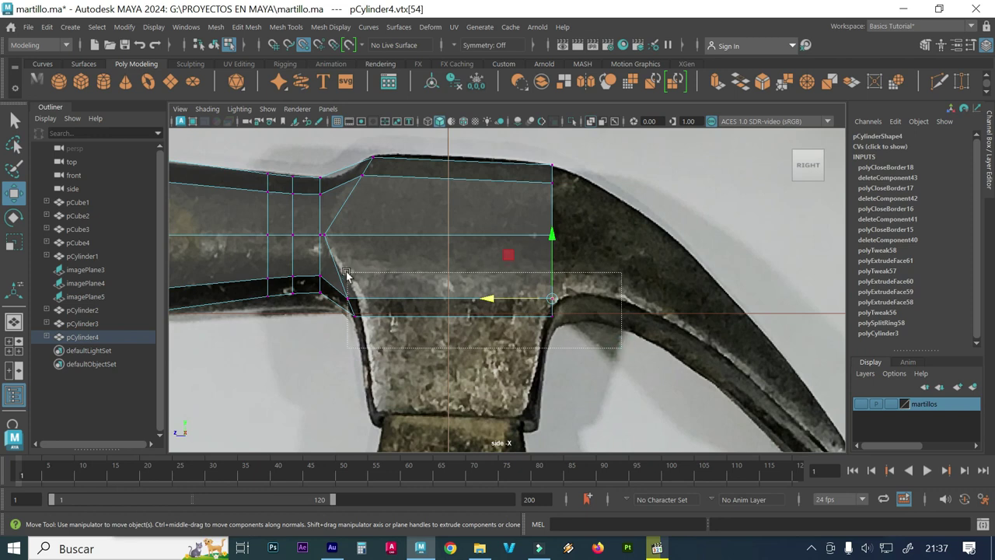
left_click_drag(460, 276, 448, 251)
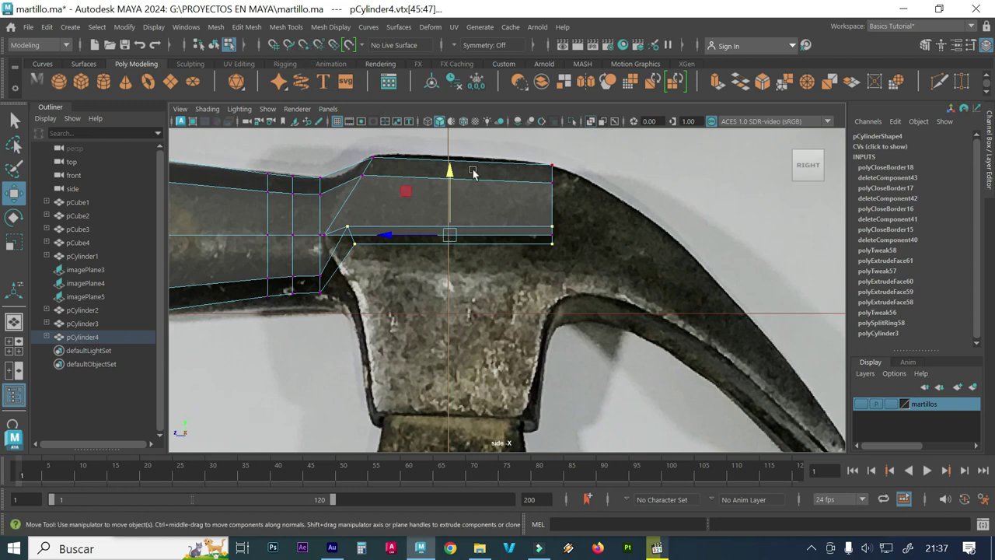
left_click_drag(450, 169, 442, 240)
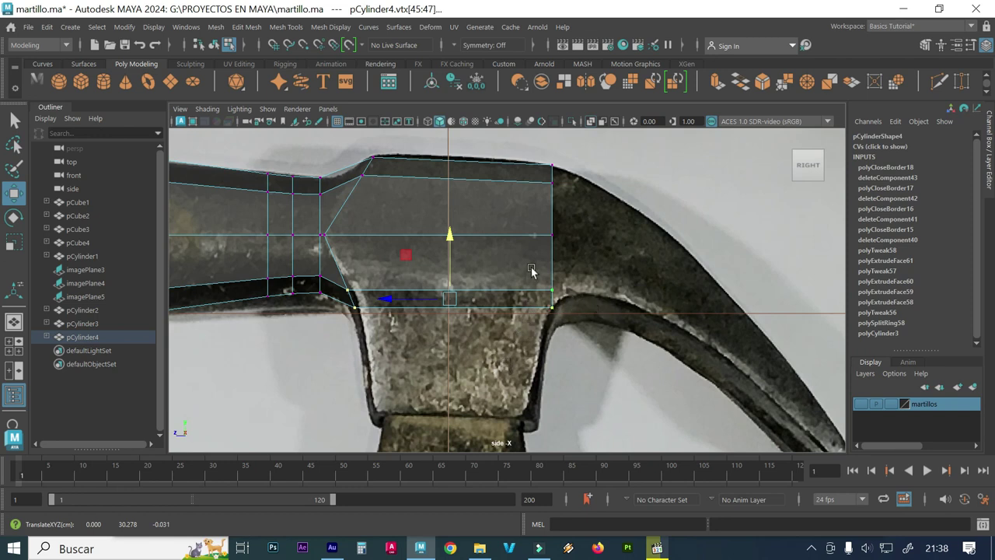
- Check the mesh with smooth preview, then maximize the top view
key("space")
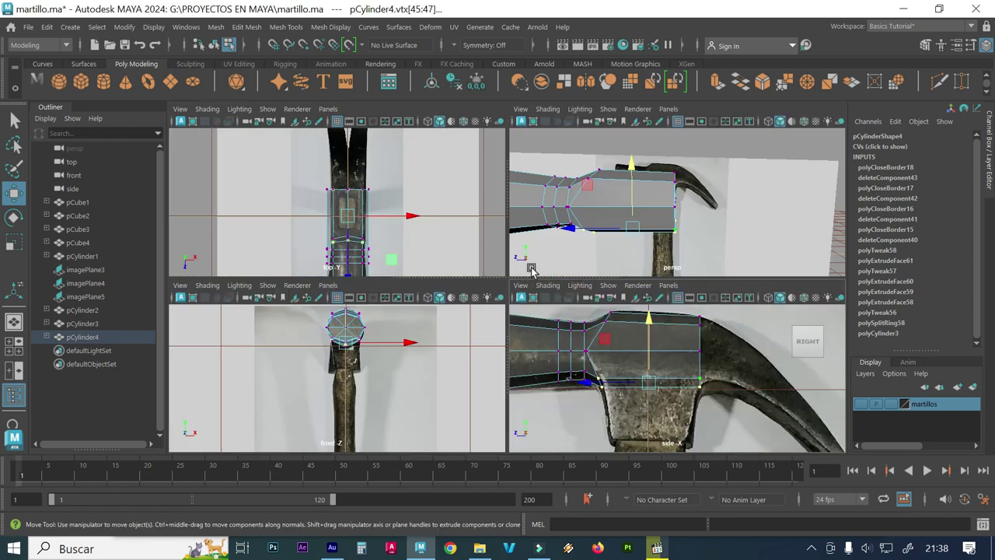
key("space")
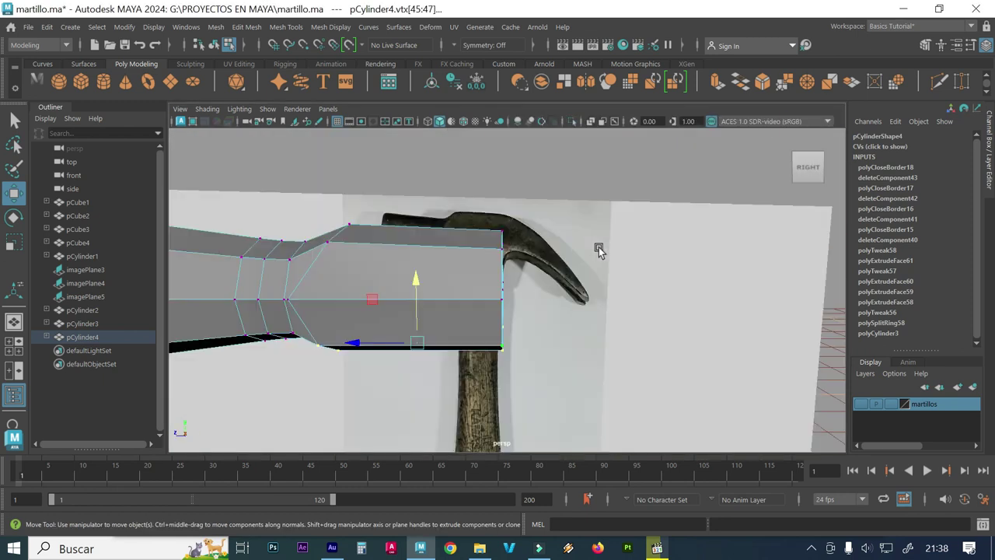
scroll(444, 280, "down", 3)
left_click_drag(433, 294, 544, 298, "alt")
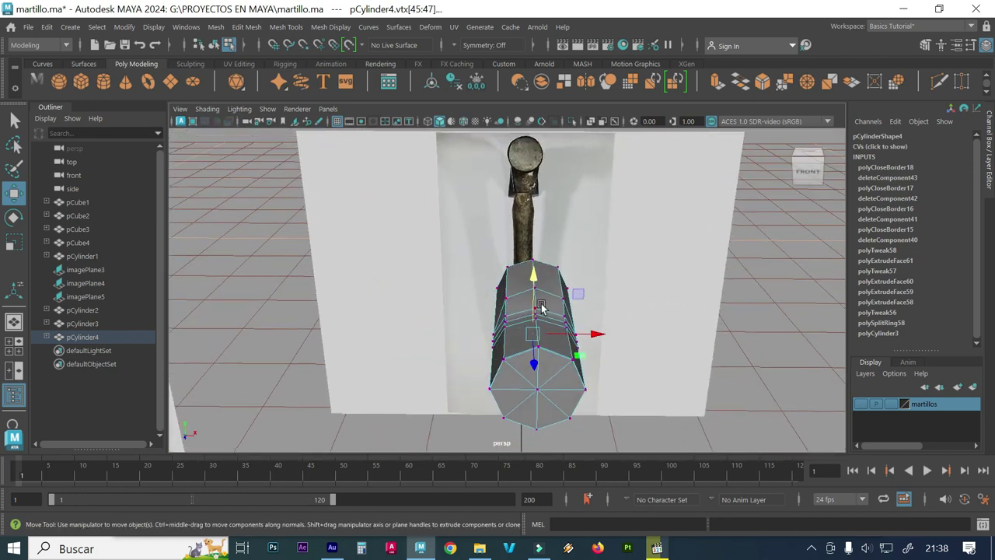
key("3")
key("1")
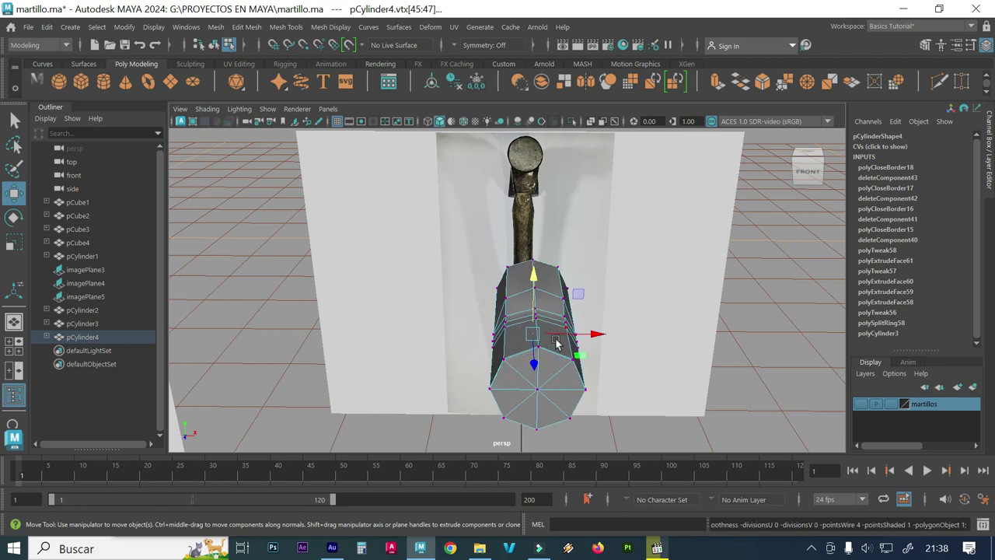
key("space")
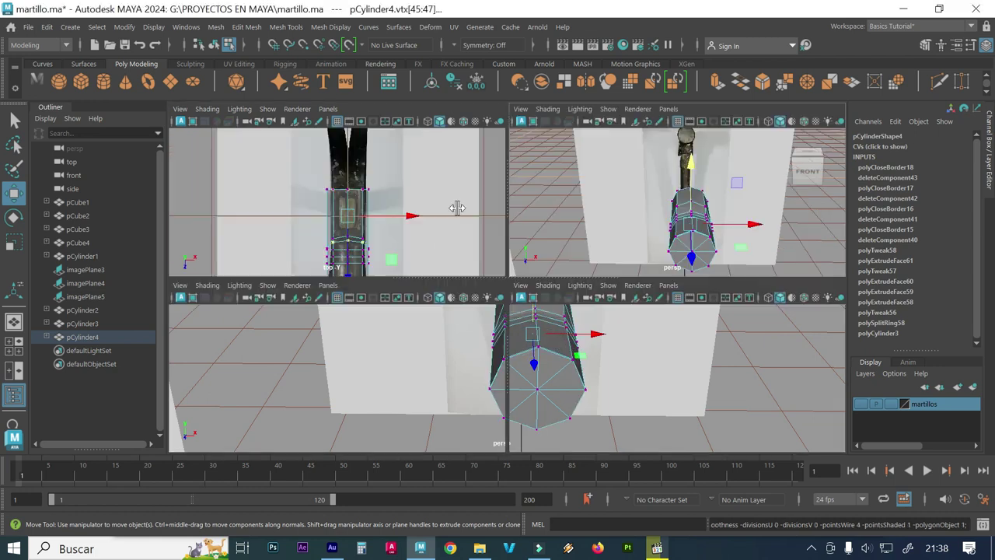
key("space")
- Scale the middle vertex ring inward to fit the hammer in the top reference
scroll(337, 240, "up", 3)
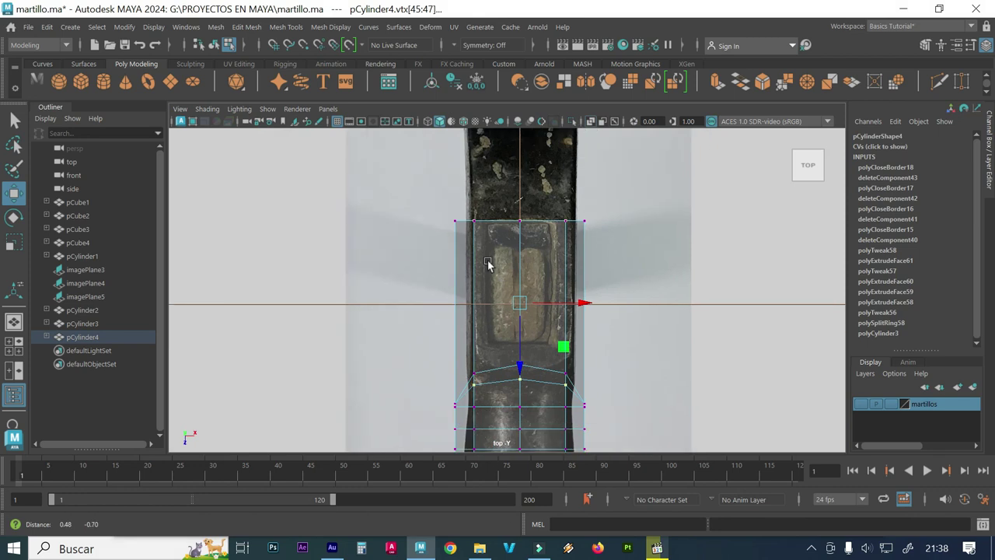
middle_click_drag(488, 265, 476, 189, "alt")
scroll(596, 349, "down", 2)
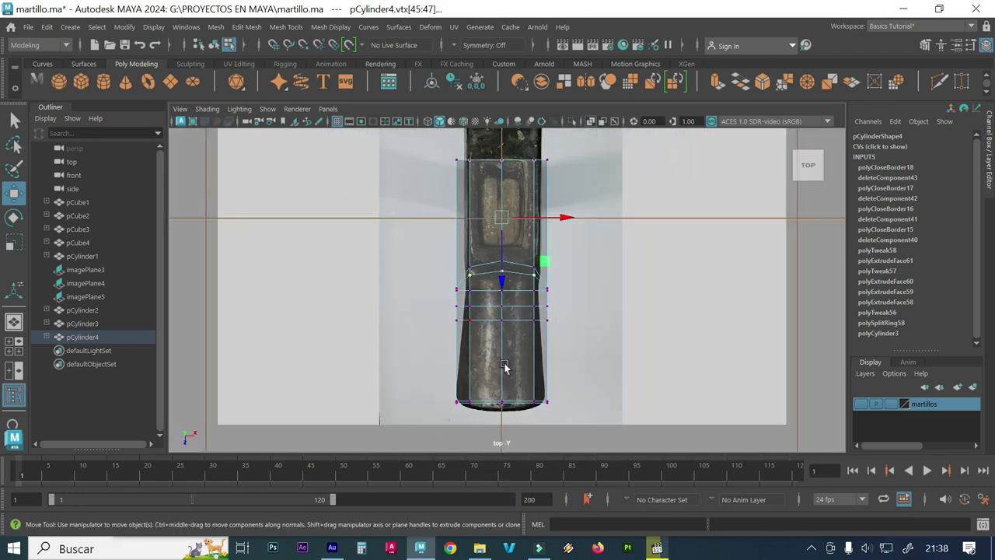
scroll(519, 359, "up", 2)
scroll(540, 371, "up", 2)
middle_click_drag(540, 371, 523, 316, "alt")
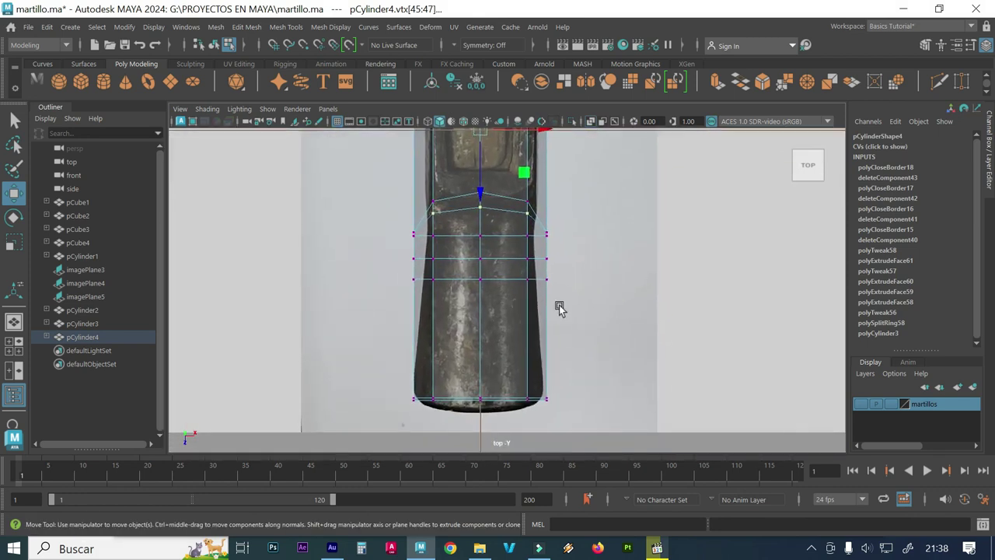
left_click_drag(561, 289, 393, 253)
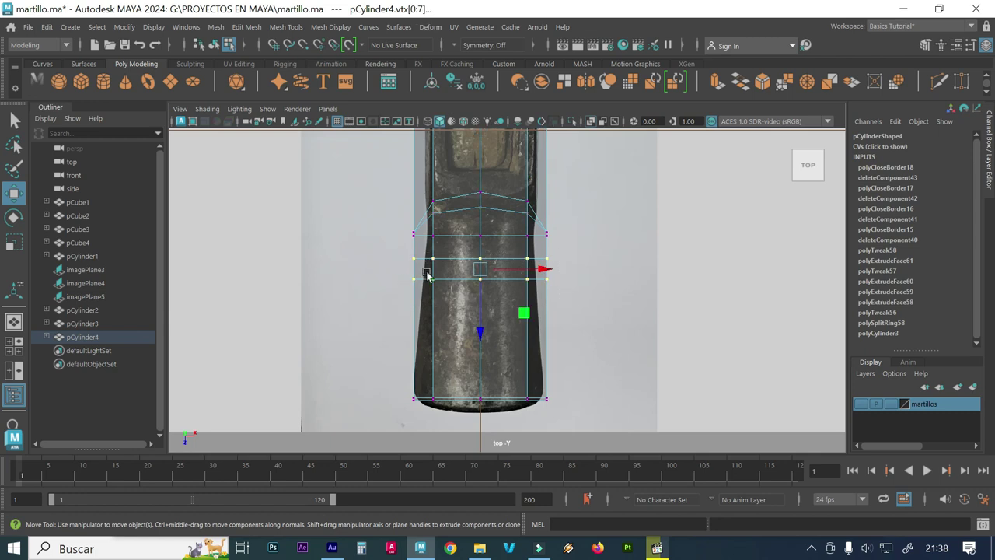
key("r")
left_click_drag(548, 270, 536, 268)
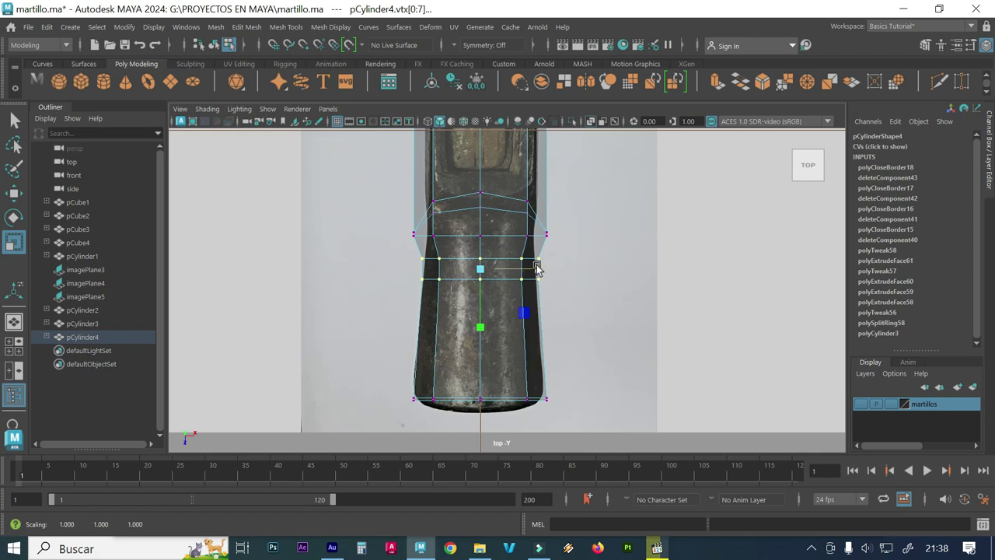
- Narrow the middle ring further and scale the upper ring slightly narrower
scroll(505, 289, "up", 2)
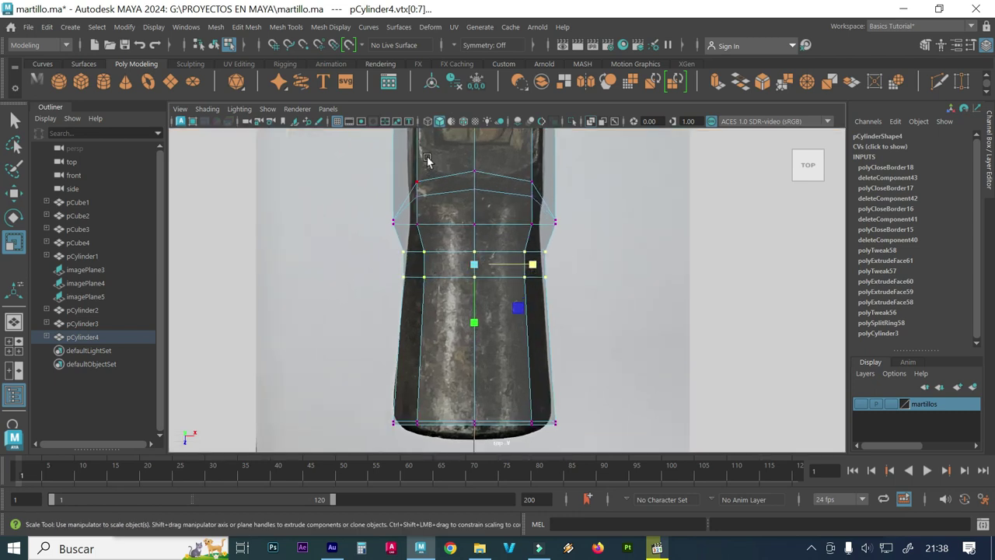
scroll(493, 289, "up", 2)
middle_click_drag(493, 288, 498, 306, "alt")
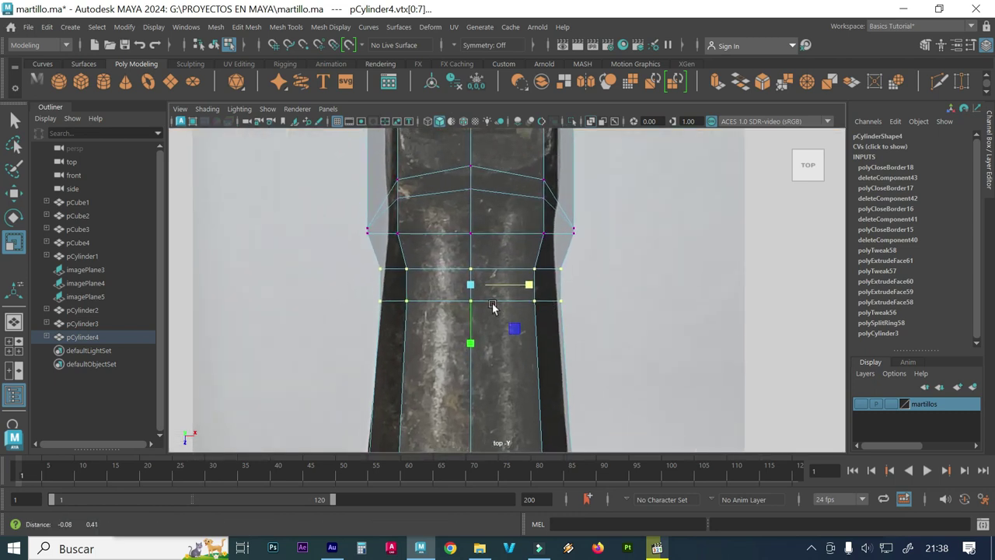
left_click_drag(533, 285, 528, 285)
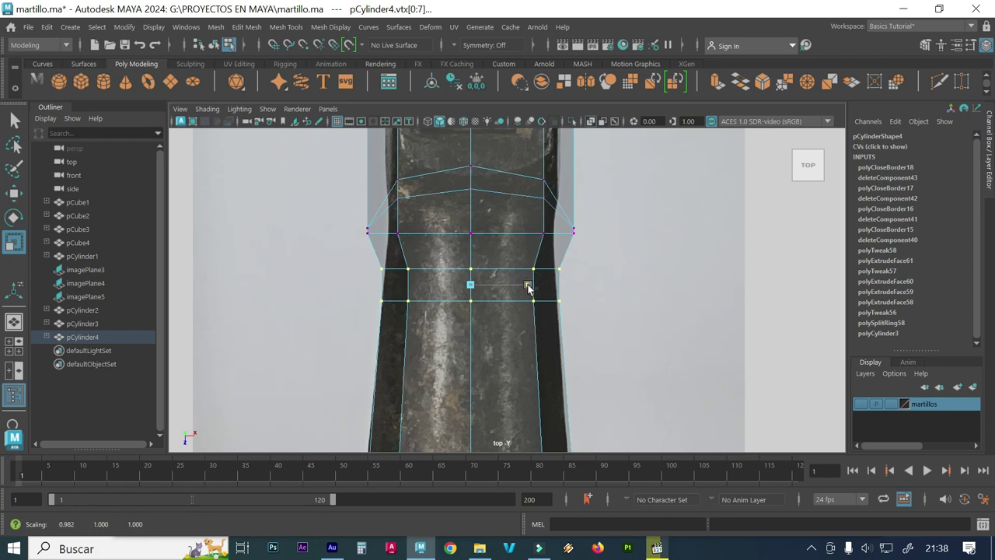
double_click(457, 266)
left_click_drag(529, 271, 525, 269)
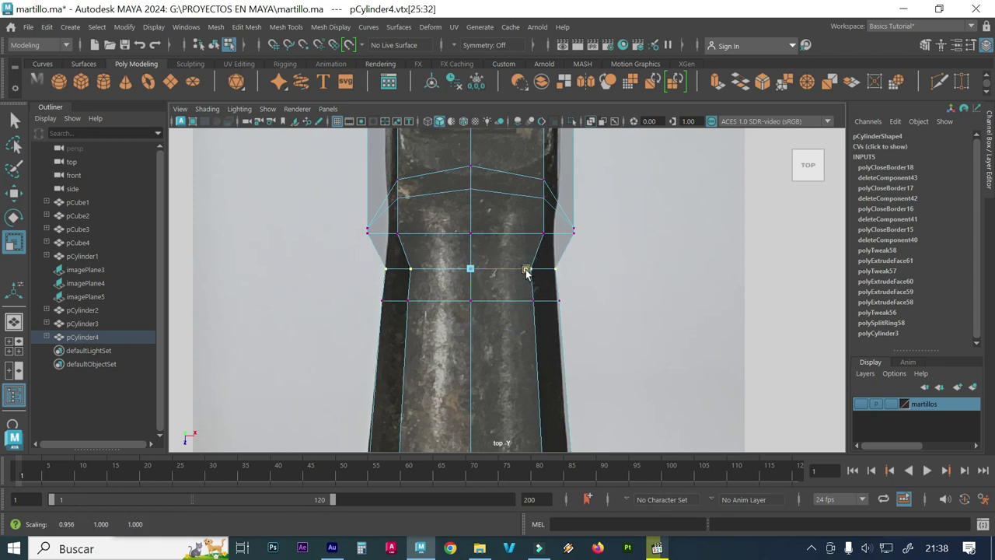
- Scale the neck vertex row inward to 0.796 to match the handle width
left_click_drag(635, 251, 336, 197)
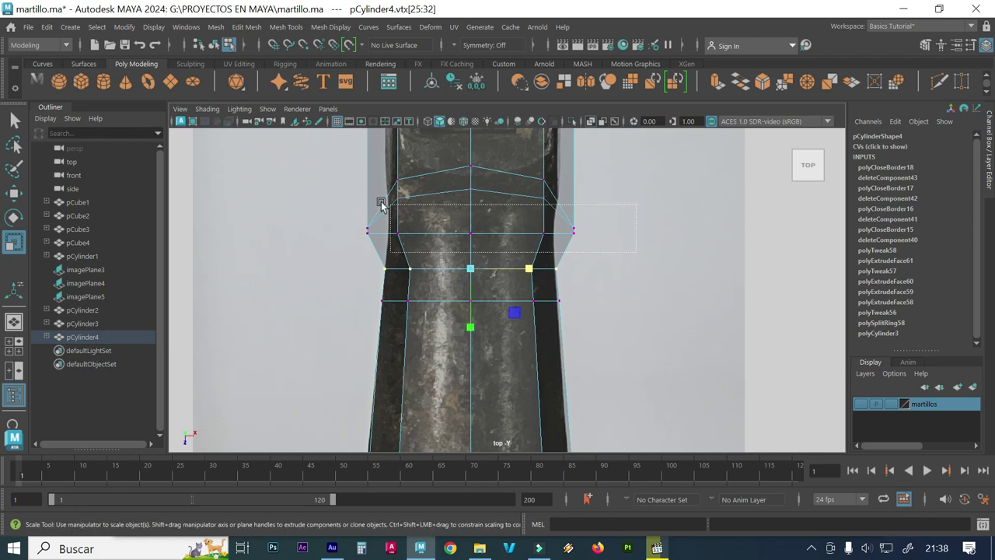
left_click(639, 245)
left_click_drag(631, 254, 310, 215)
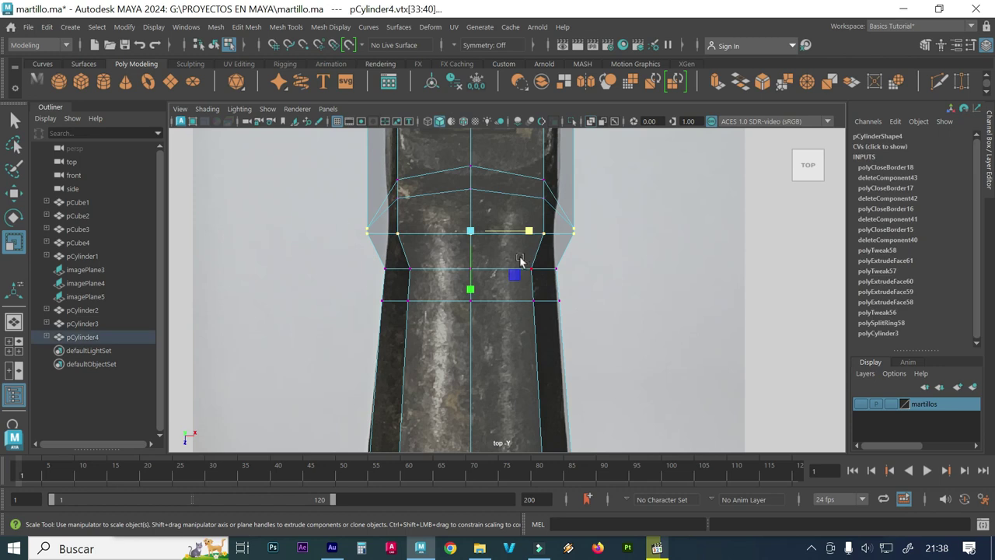
mouse_move(527, 236)
left_mouse_down()
mouse_move(531, 227)
mouse_move(516, 235)
left_mouse_up()
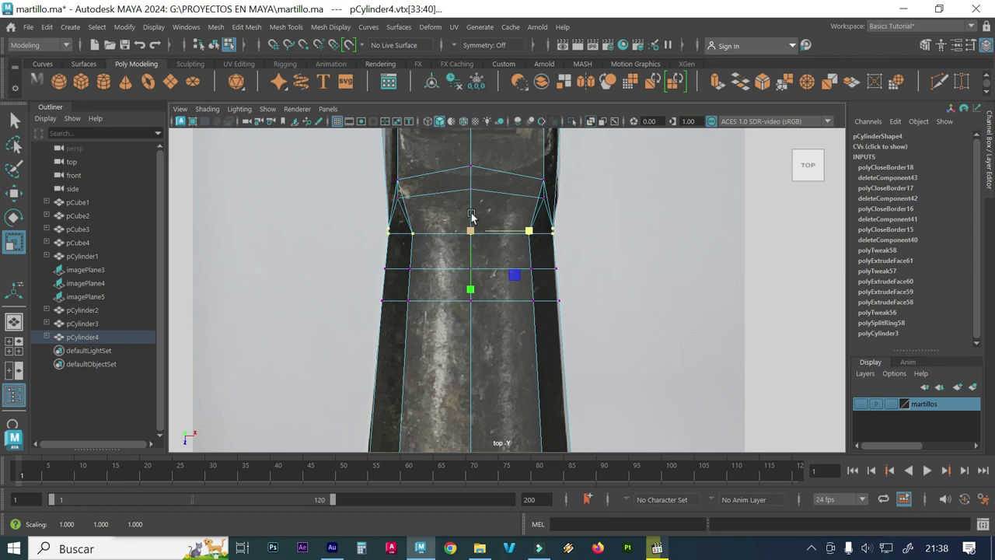
middle_click_drag(471, 216, 444, 392, "alt")
- Scale the top vertex ring along X to the hammer's width in the reference
scroll(473, 282, "down", 2)
scroll(436, 274, "down", 1)
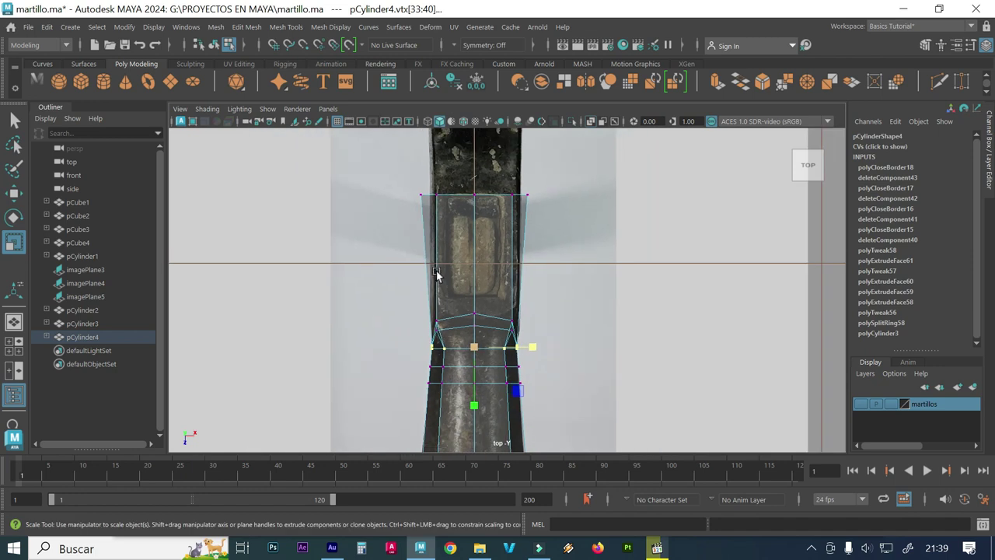
scroll(502, 278, "up", 2)
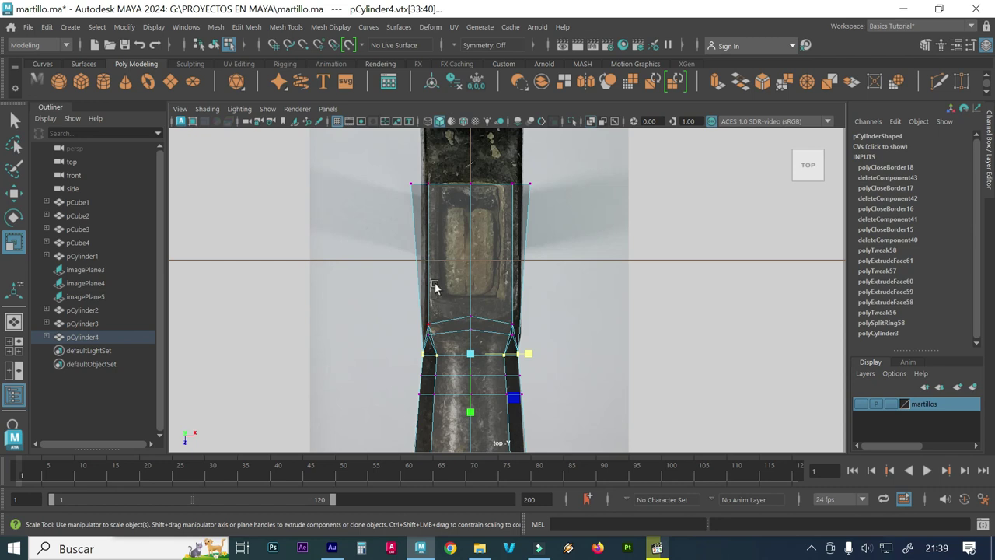
scroll(555, 225, "up", 2)
scroll(560, 229, "up", 1)
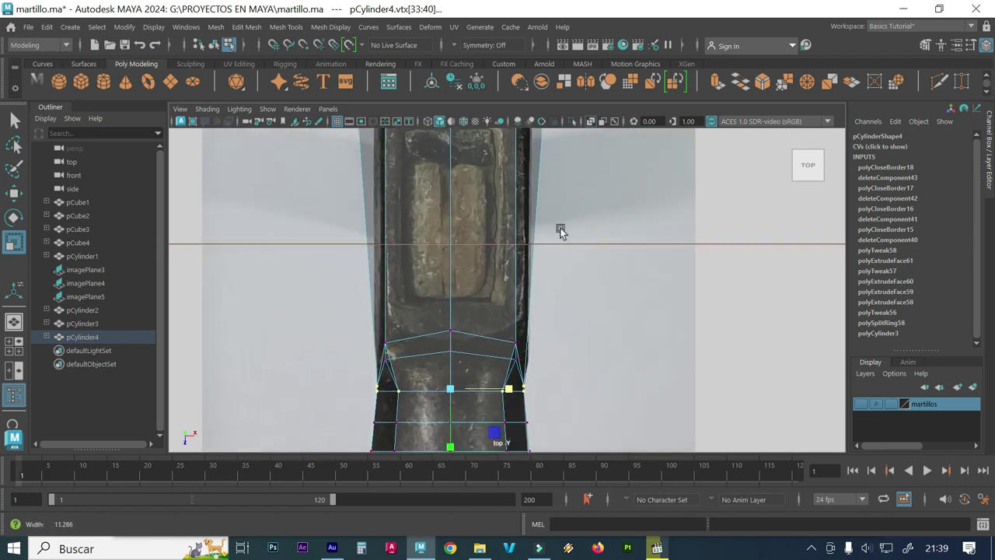
middle_click_drag(399, 156, 412, 211, "alt")
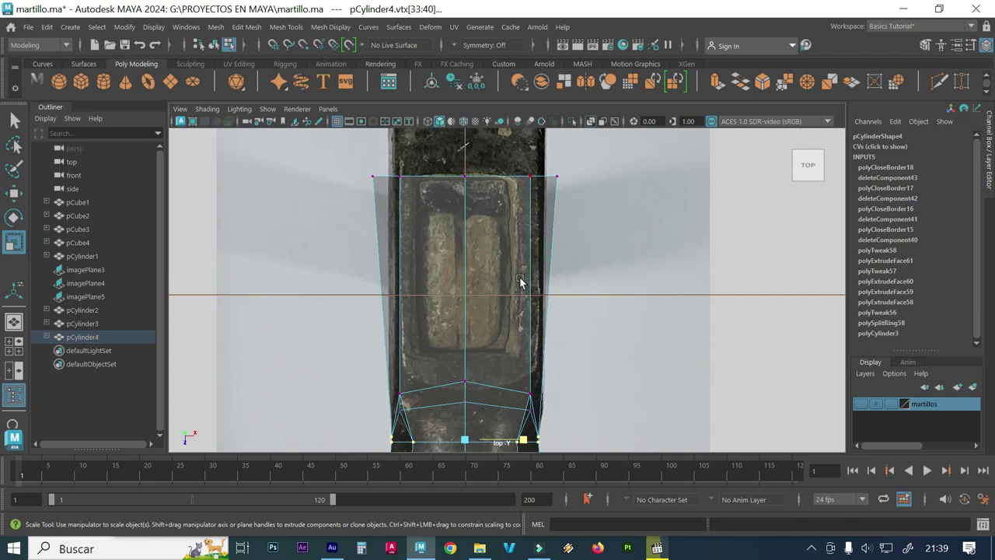
left_click_drag(588, 195, 385, 153)
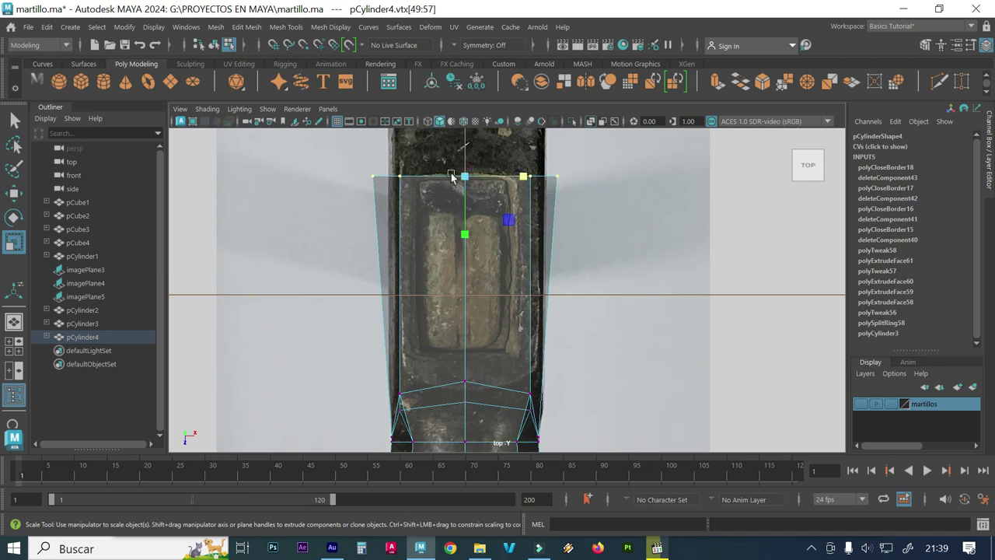
left_click_drag(524, 177, 513, 178)
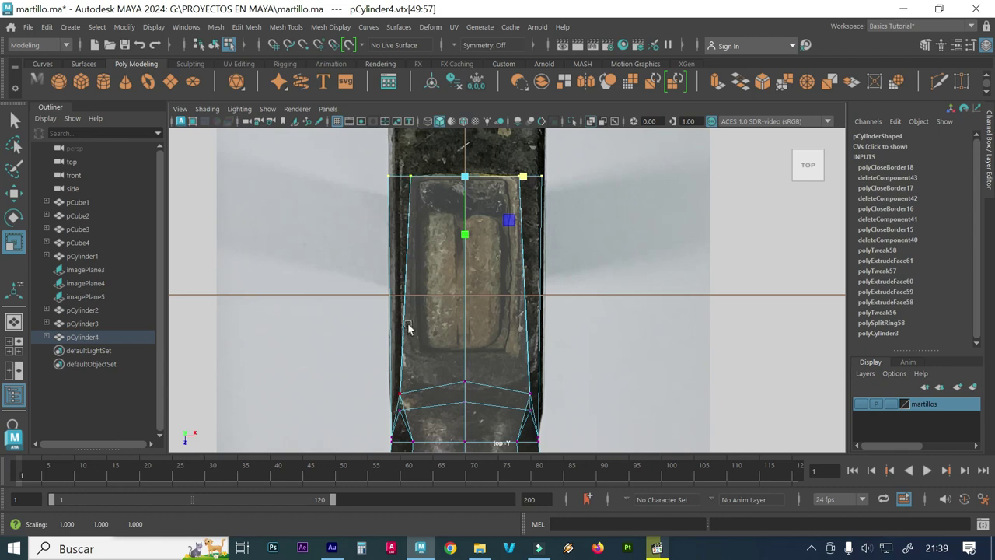
- Inspect the narrowed cylinder in the perspective view, toggling smooth preview on and off
key("space")
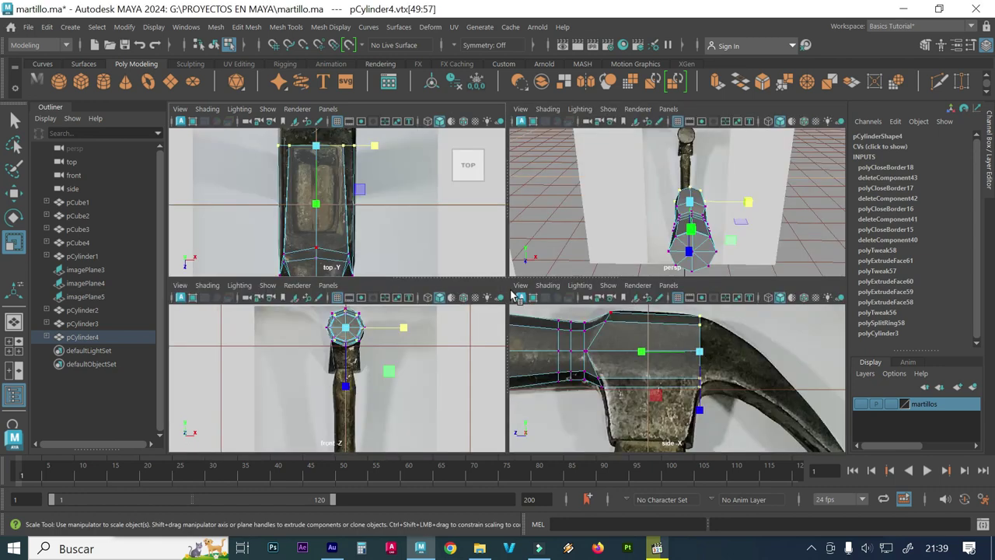
key("space")
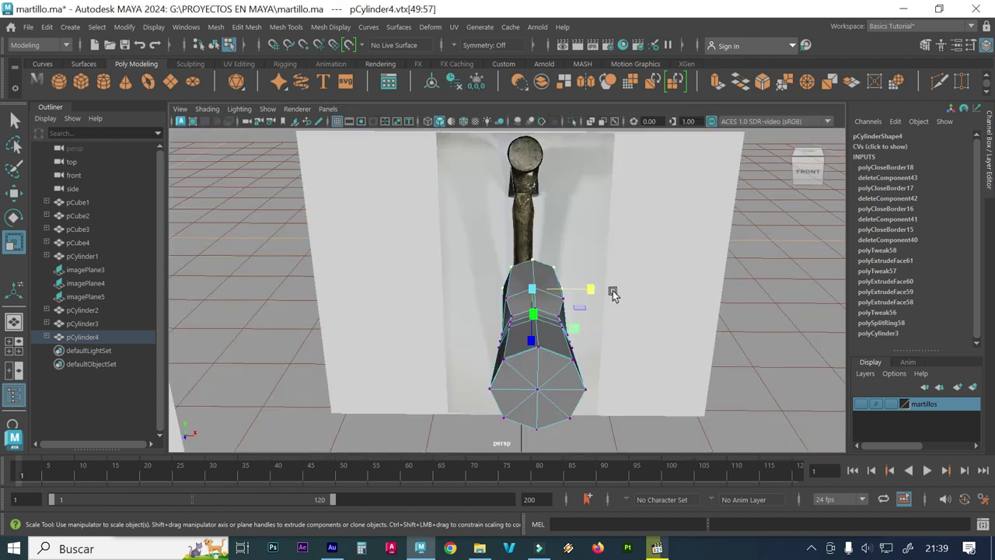
left_click_drag(576, 331, 592, 356, "alt")
key("3")
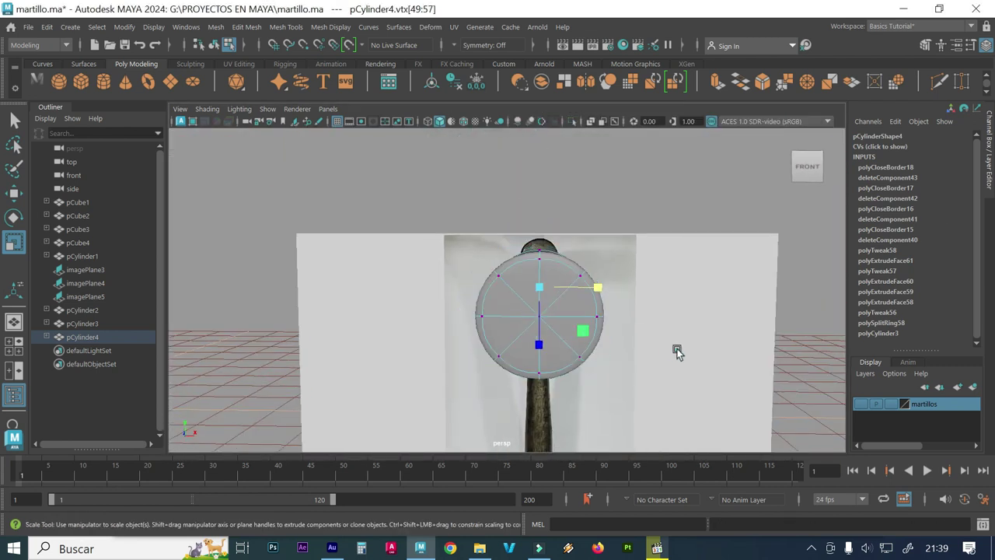
left_click(677, 349)
mouse_move(678, 348)
right_mouse_down("alt")
mouse_move(595, 345)
mouse_move(611, 340)
right_mouse_up("alt")
left_click_drag(611, 340, 437, 321, "alt")
mouse_move(500, 325)
left_mouse_down("alt")
mouse_move(473, 337)
mouse_move(478, 346)
mouse_move(651, 325)
mouse_move(459, 333)
mouse_move(564, 315)
mouse_move(573, 326)
mouse_move(531, 287)
mouse_move(514, 290)
mouse_move(538, 309)
mouse_move(555, 306)
mouse_move(536, 335)
mouse_move(300, 304)
mouse_move(309, 289)
mouse_move(312, 299)
mouse_move(513, 255)
left_mouse_up("alt")
key("1")
right_click_drag(513, 256, 493, 277, "alt")
mouse_move(493, 274)
left_mouse_down("alt")
mouse_move(471, 284)
mouse_move(521, 282)
mouse_move(493, 280)
left_mouse_up("alt")
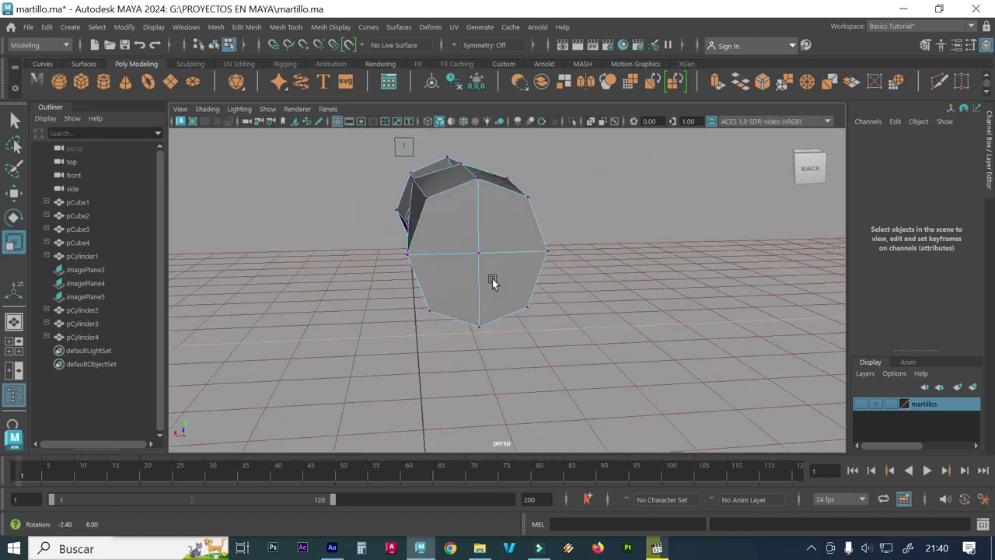
- Select corner vertex vtx[49] on the top ring, check it in perspective, and activate Move
left_click(429, 200)
key("space")
key("space")
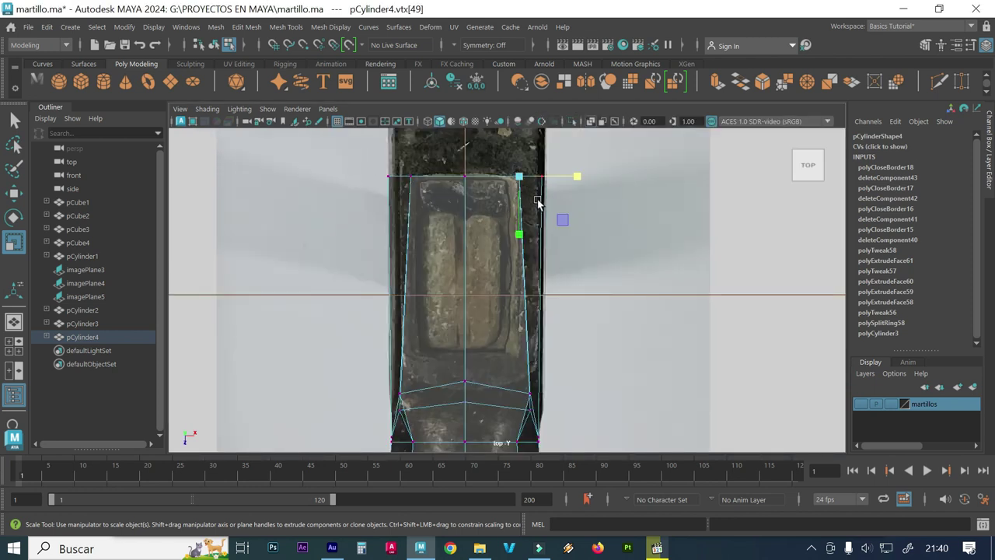
key("space")
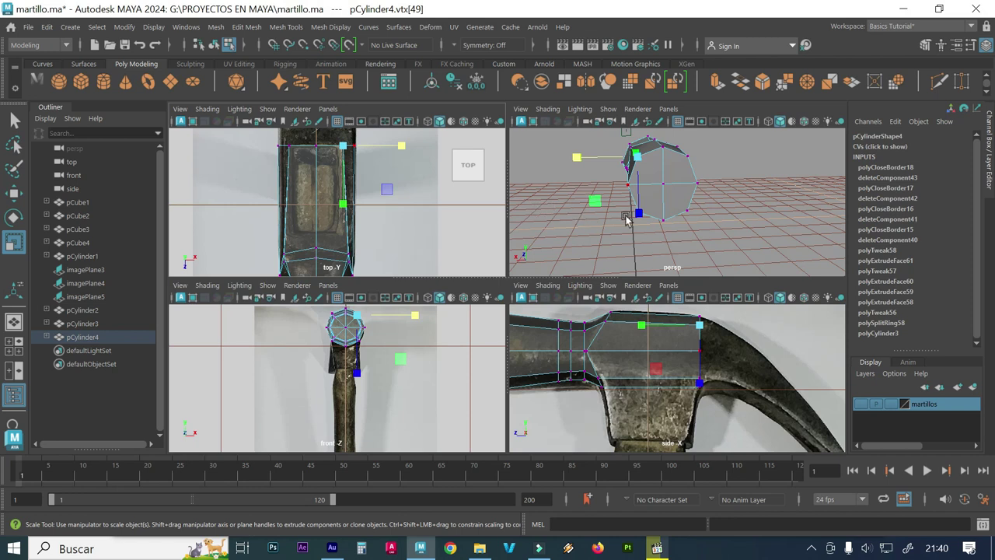
key("space")
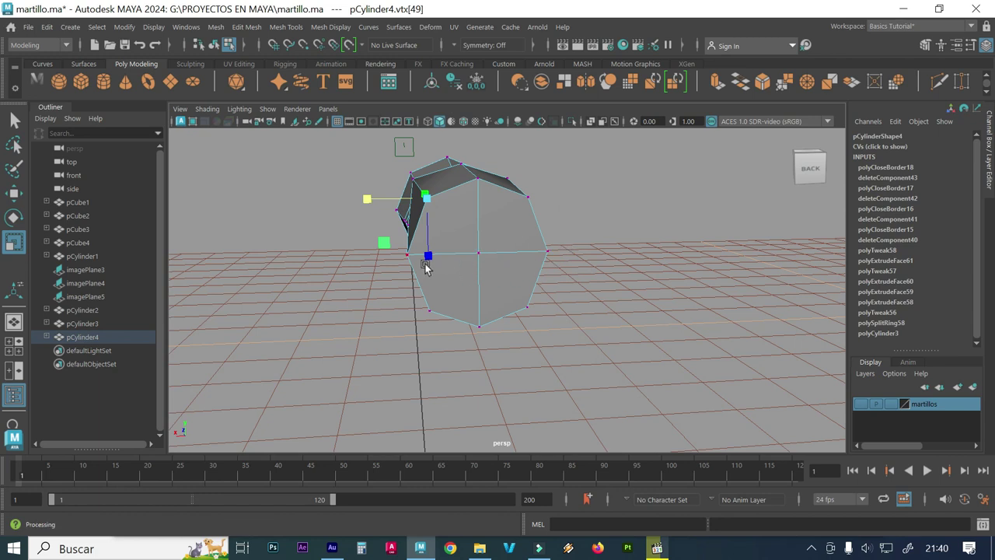
scroll(516, 244, "up", 3)
right_click_drag(515, 244, 517, 322, "alt")
left_click_drag(455, 309, 465, 313, "alt")
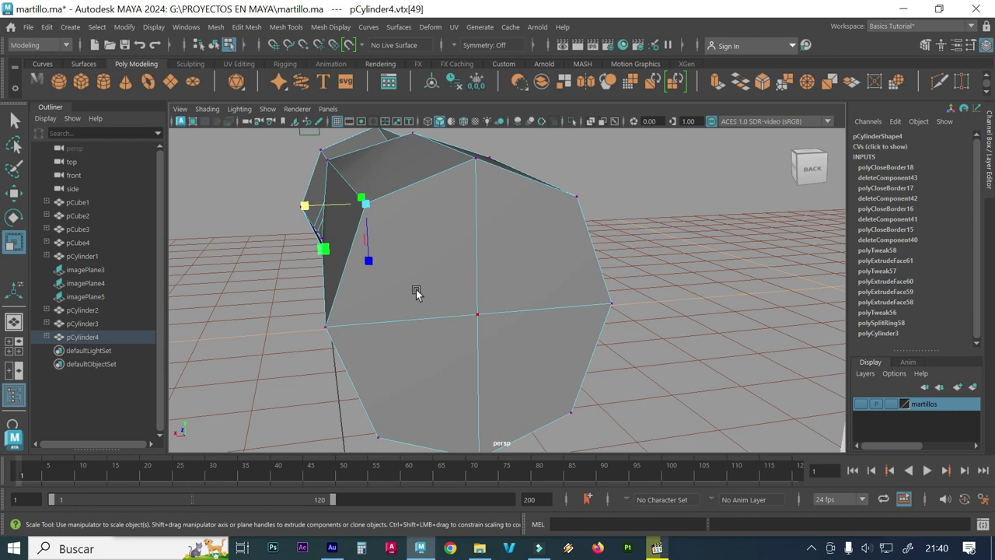
key("space")
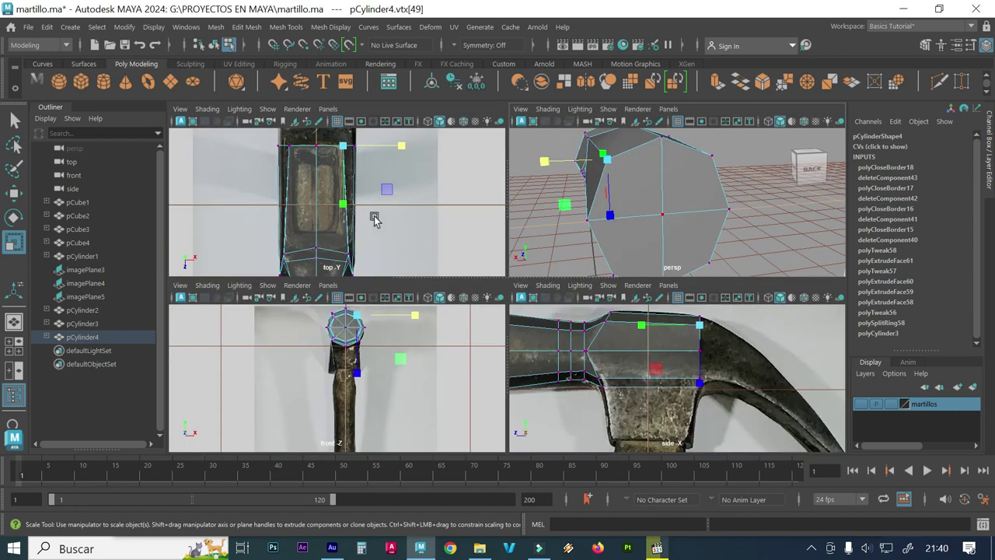
key("space")
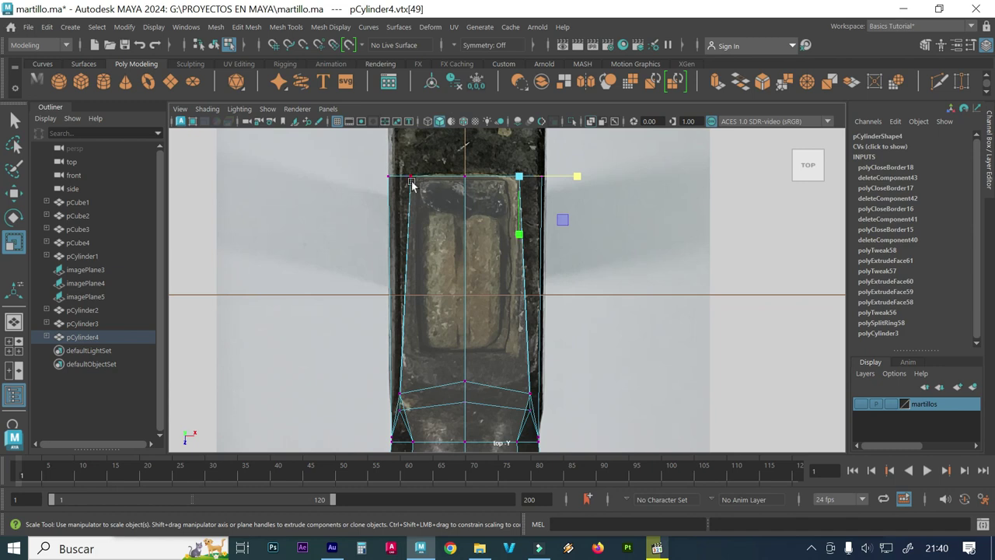
key("space")
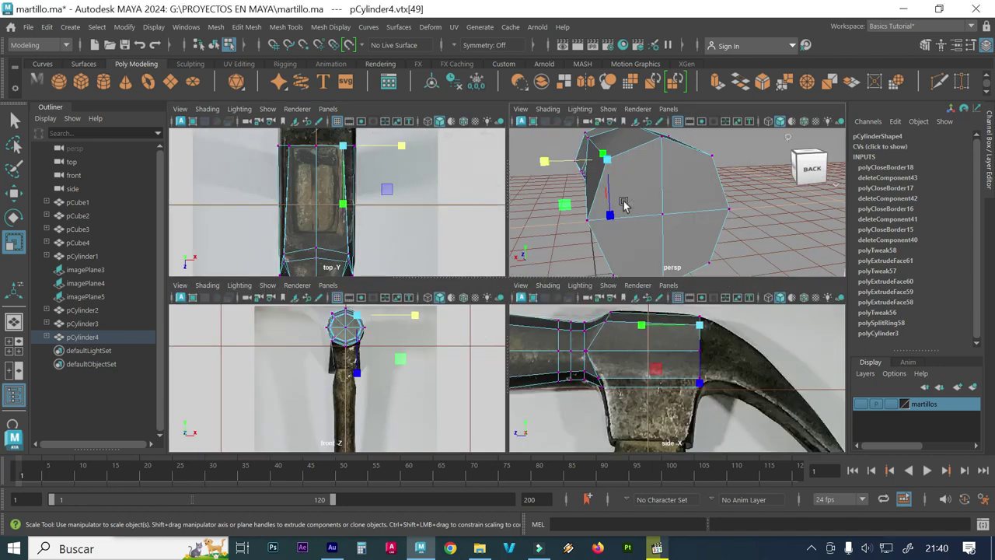
key("space")
left_click_drag(434, 247, 490, 288, "alt")
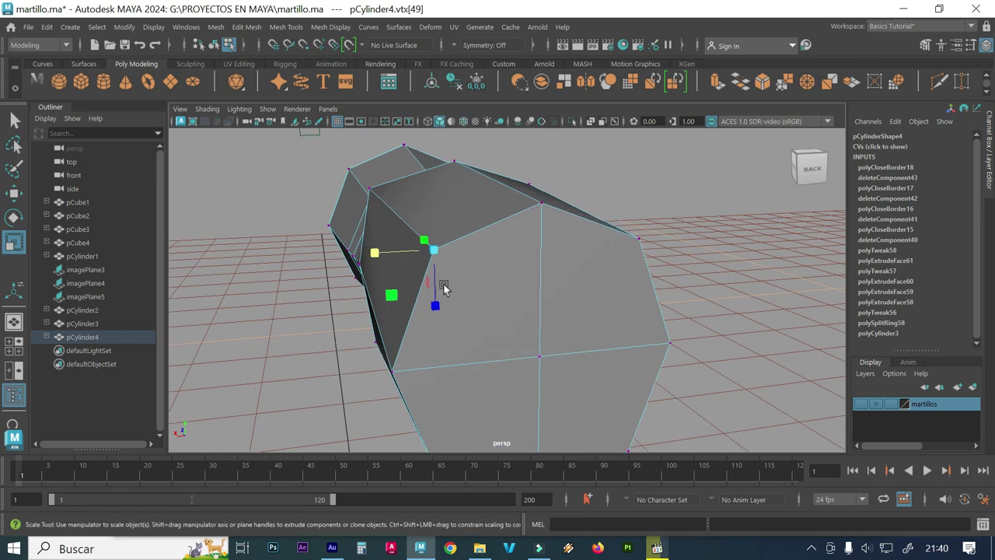
key("w")
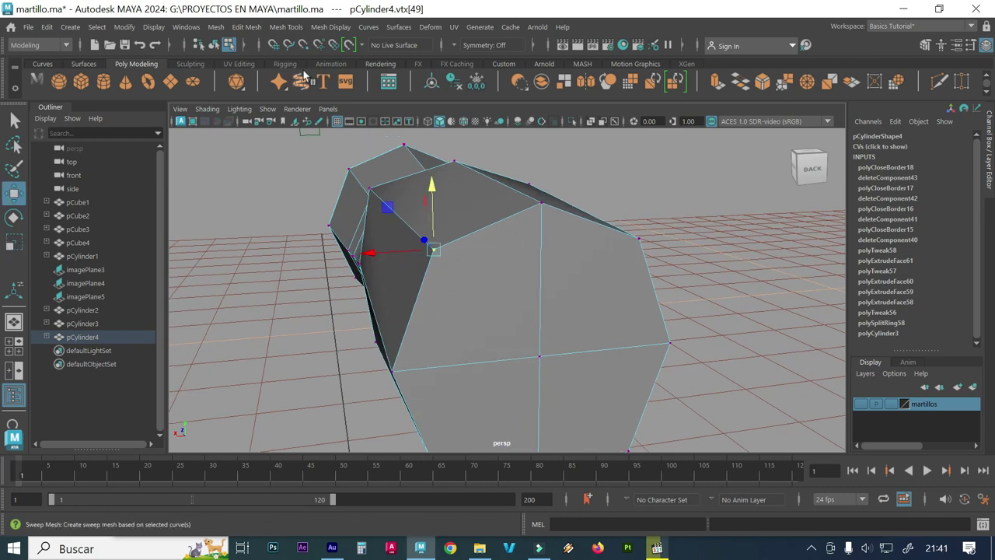
left_click(303, 45)
left_click_drag(371, 252, 367, 198)
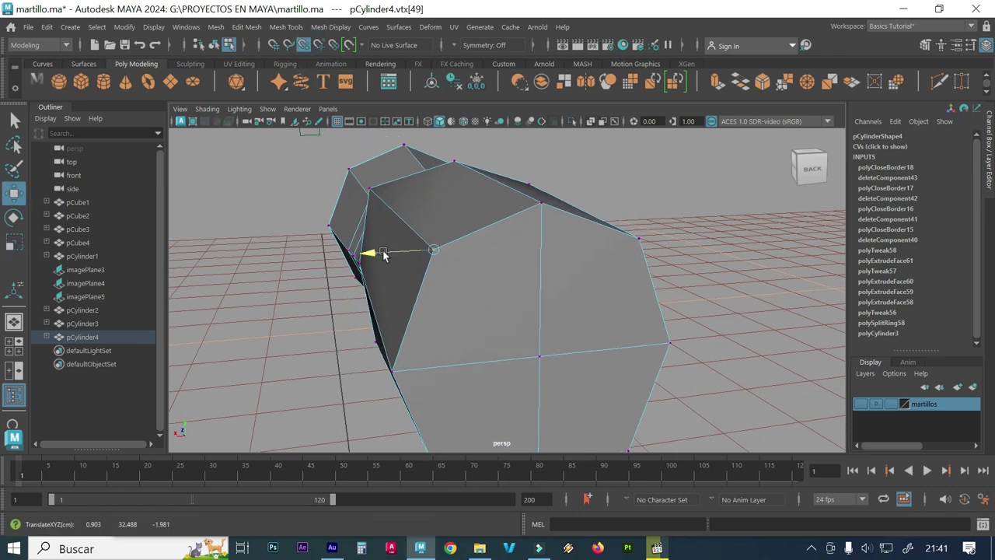
left_click_drag(500, 296, 503, 302, "alt")
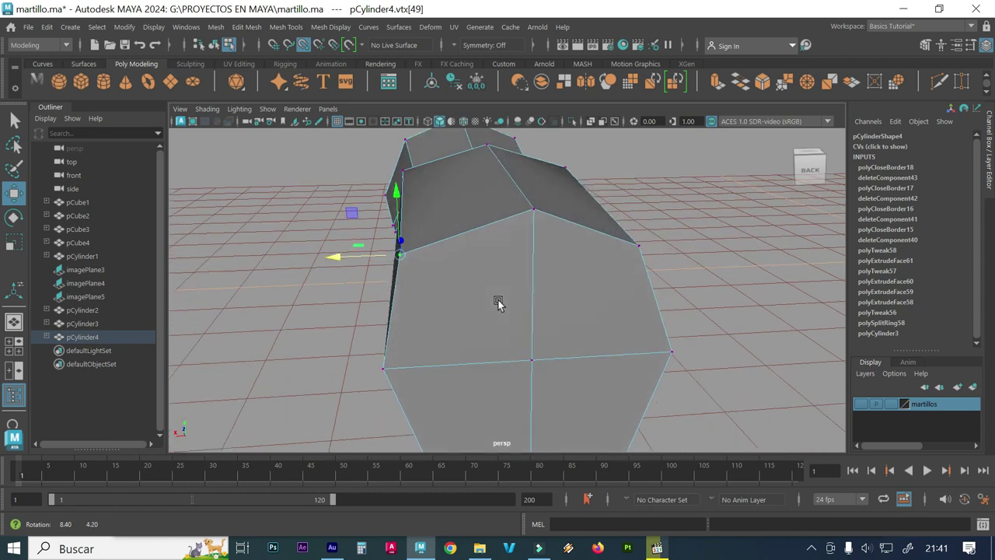
left_click_drag(582, 286, 573, 288, "alt")
key("space")
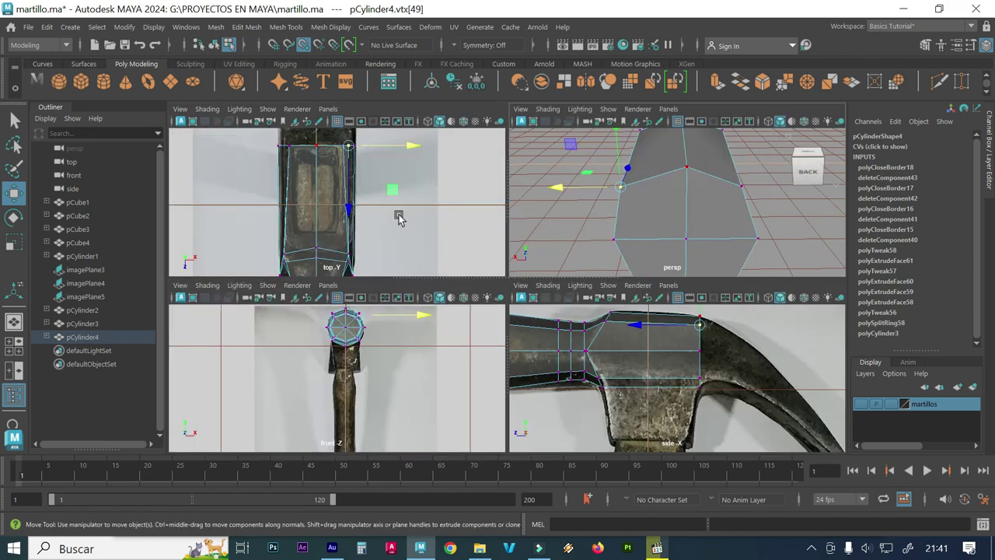
key("space")
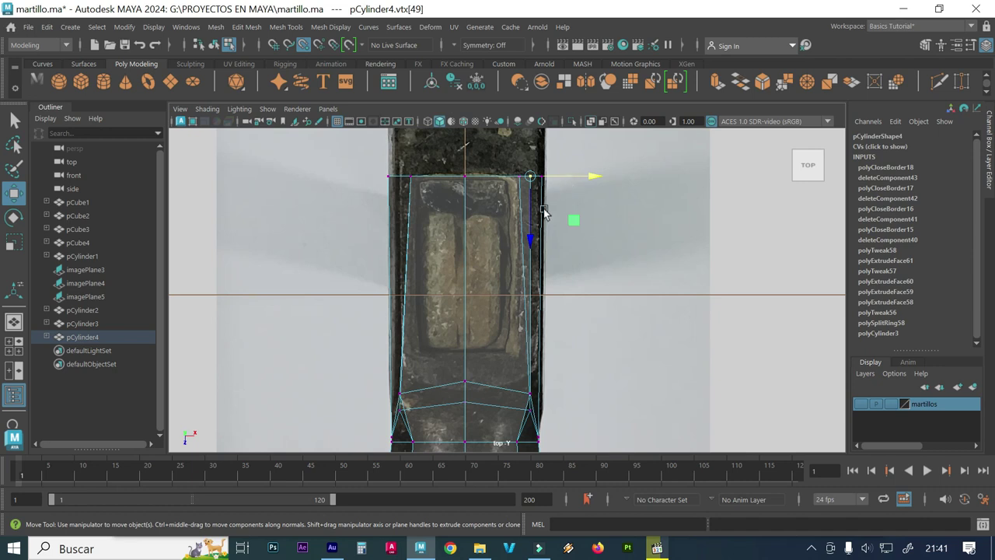
left_click_drag(566, 178, 597, 179, "alt")
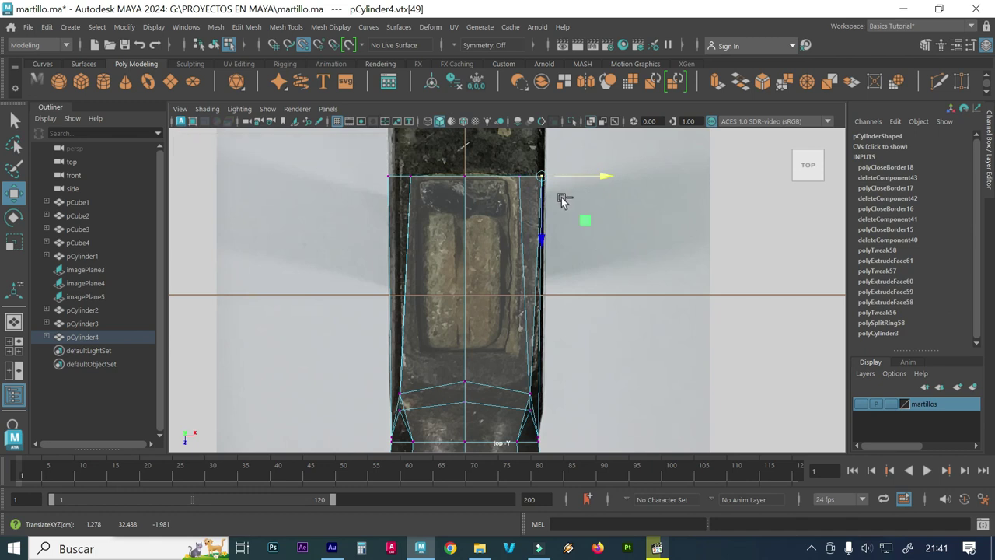
key("ctrl+z")
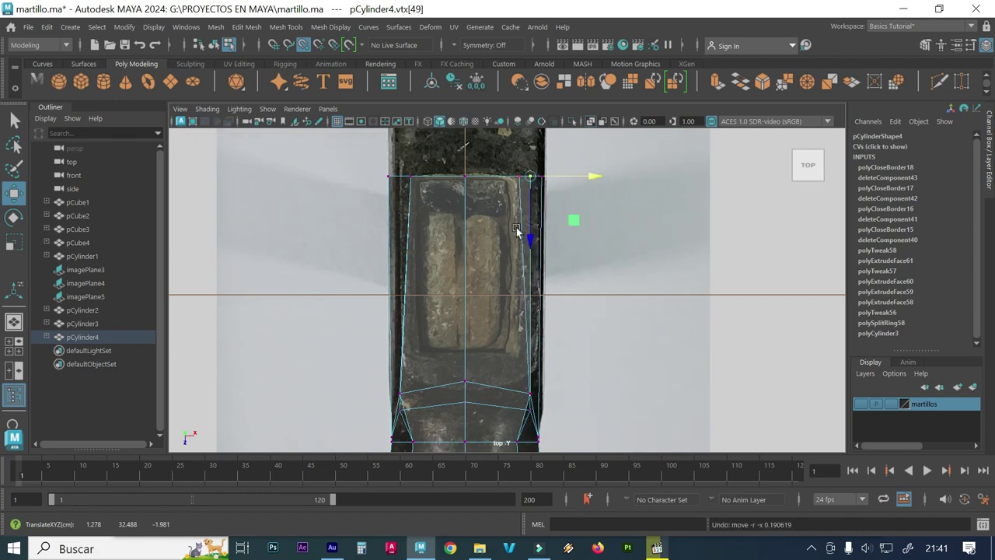
key("space")
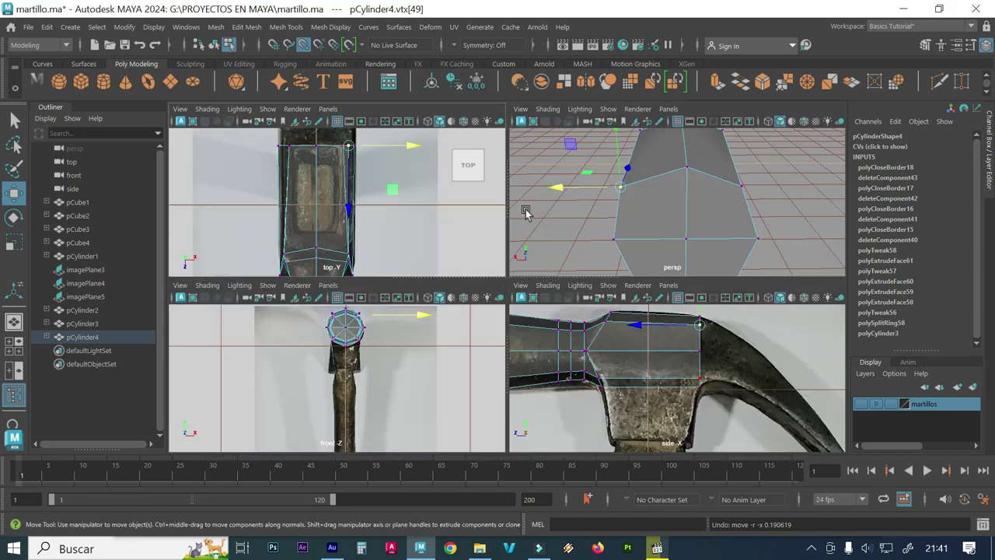
mouse_move(589, 231)
left_mouse_down("alt")
mouse_move(600, 222)
mouse_move(595, 185)
mouse_move(614, 238)
mouse_move(598, 246)
mouse_move(605, 239)
left_mouse_up("alt")
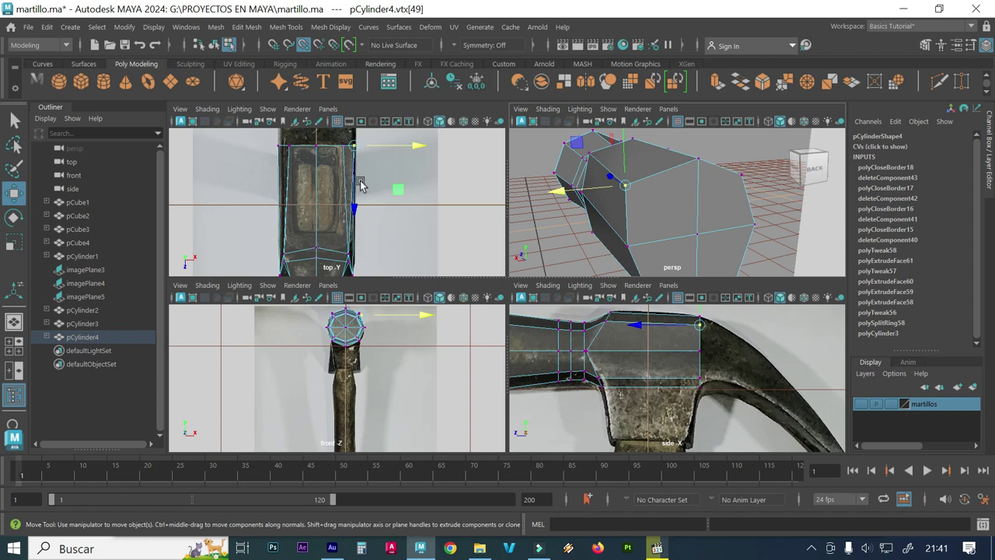
scroll(338, 159, "up", 2)
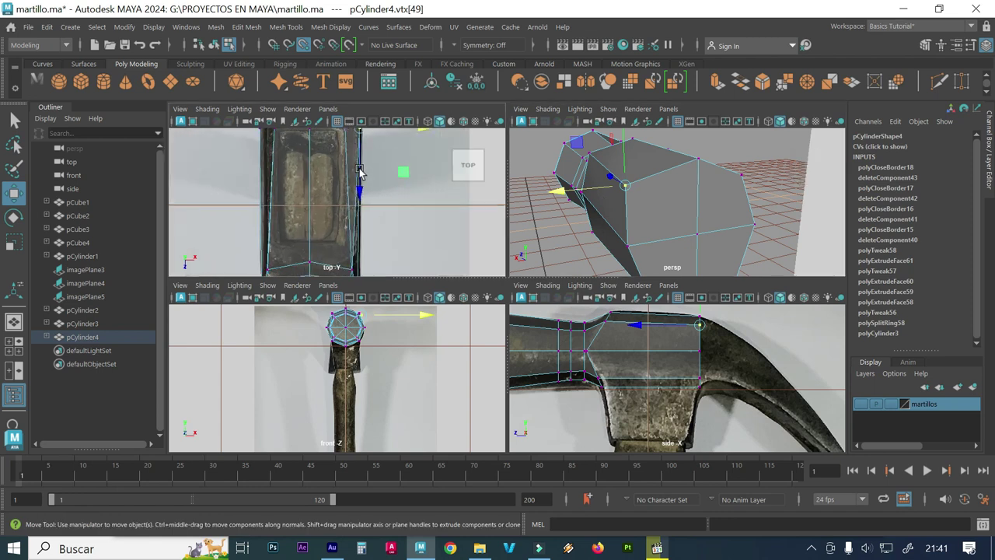
middle_click_drag(338, 159, 337, 192, "alt")
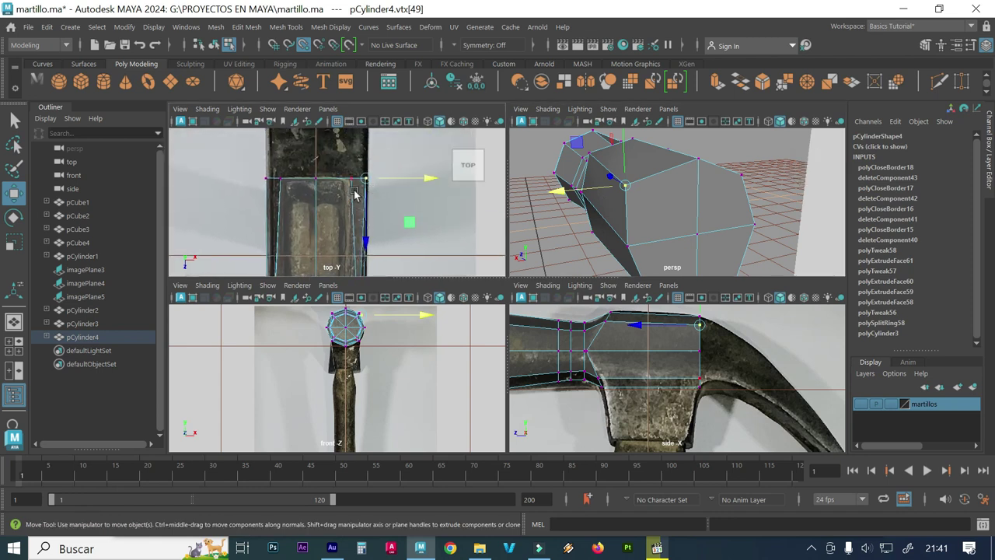
mouse_move(468, 165)
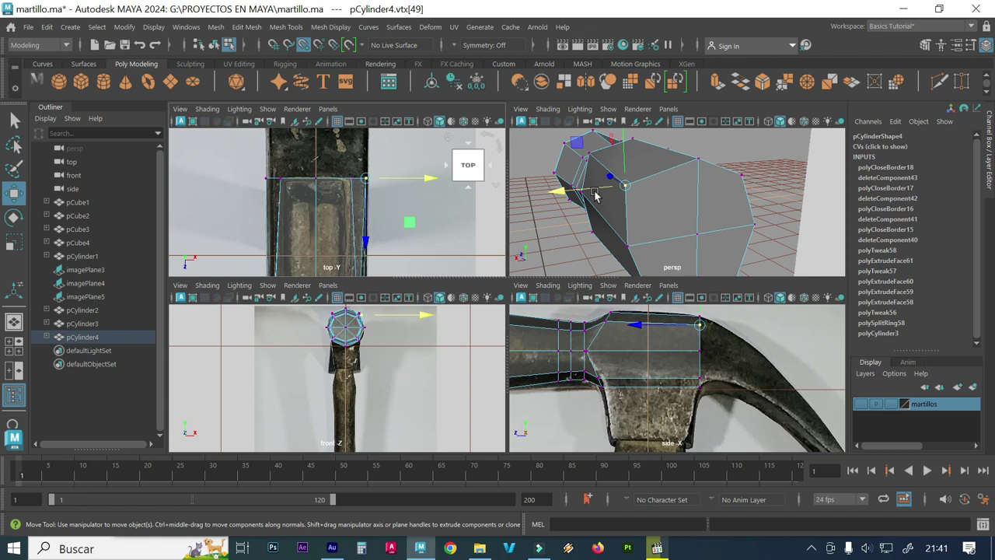
key("space")
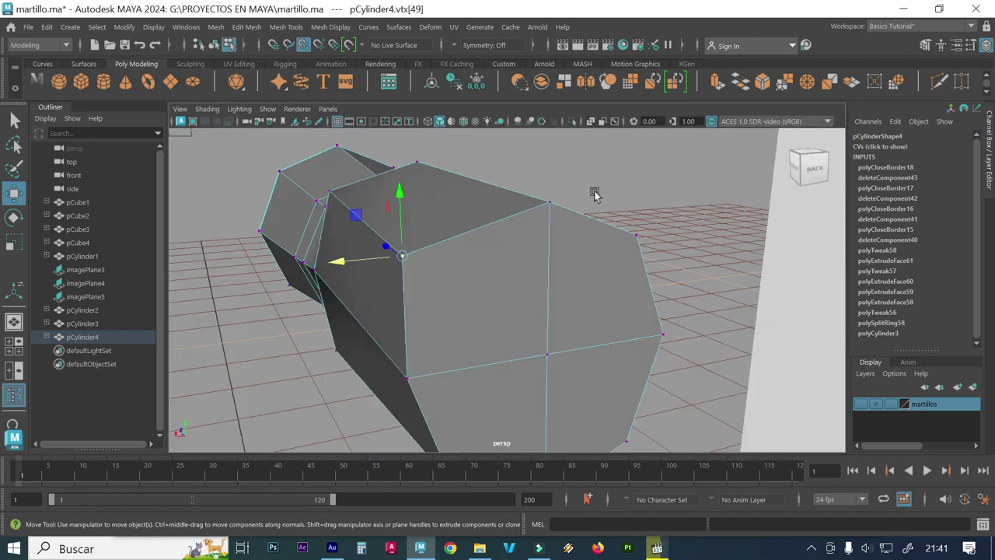
key("ctrl+z")
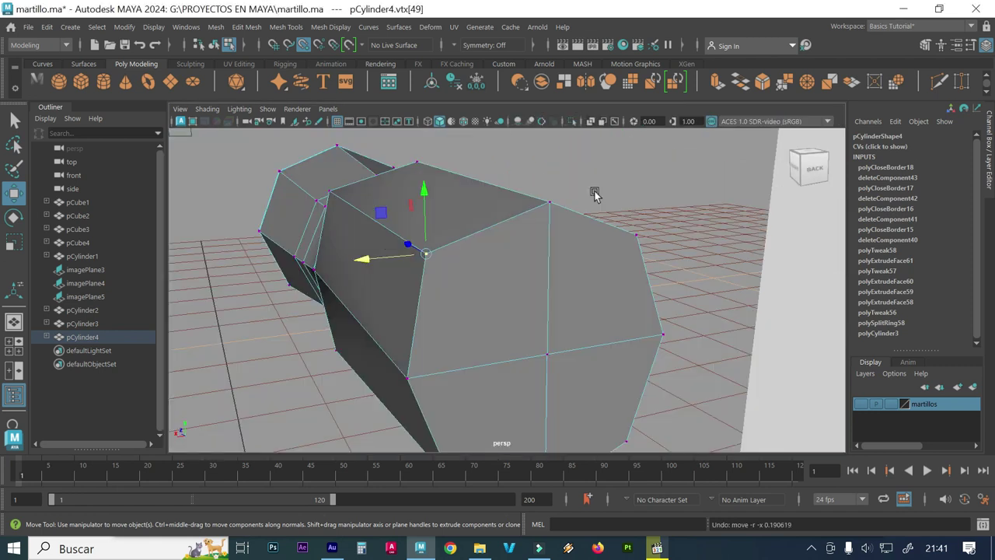
mouse_move(539, 227)
left_mouse_down("alt")
mouse_move(456, 267)
mouse_move(531, 249)
mouse_move(576, 258)
left_mouse_up("alt")
mouse_move(576, 257)
right_mouse_down("alt")
mouse_move(640, 284)
mouse_move(468, 270)
right_mouse_up("alt")
mouse_move(539, 304)
left_mouse_down("alt")
mouse_move(555, 288)
mouse_move(539, 306)
mouse_move(497, 295)
mouse_move(516, 276)
mouse_move(444, 311)
mouse_move(295, 298)
mouse_move(410, 277)
mouse_move(412, 319)
mouse_move(444, 295)
left_mouse_up("alt")
mouse_move(515, 285)
left_mouse_down("alt")
mouse_move(514, 302)
mouse_move(526, 288)
mouse_move(534, 313)
left_mouse_up("alt")
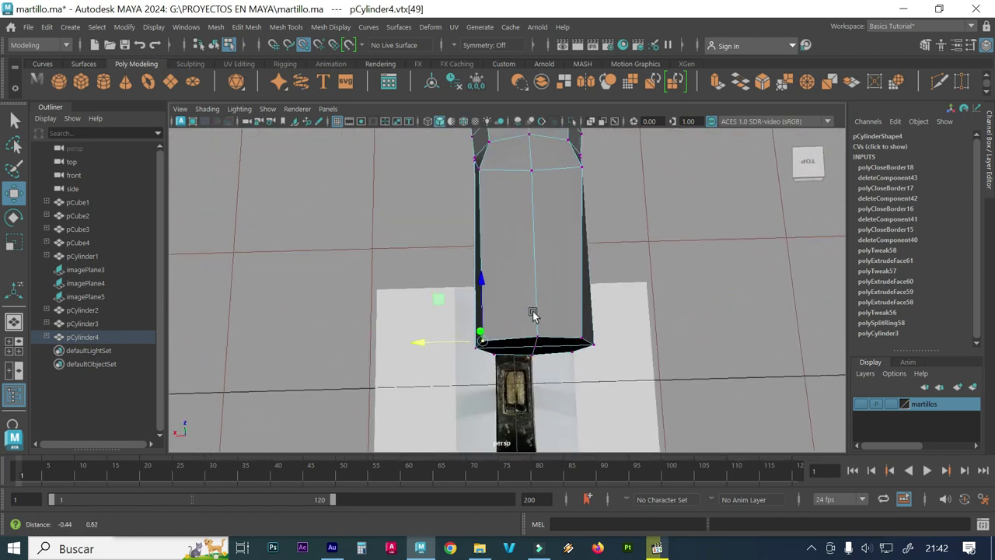
left_click_drag(462, 339, 479, 203)
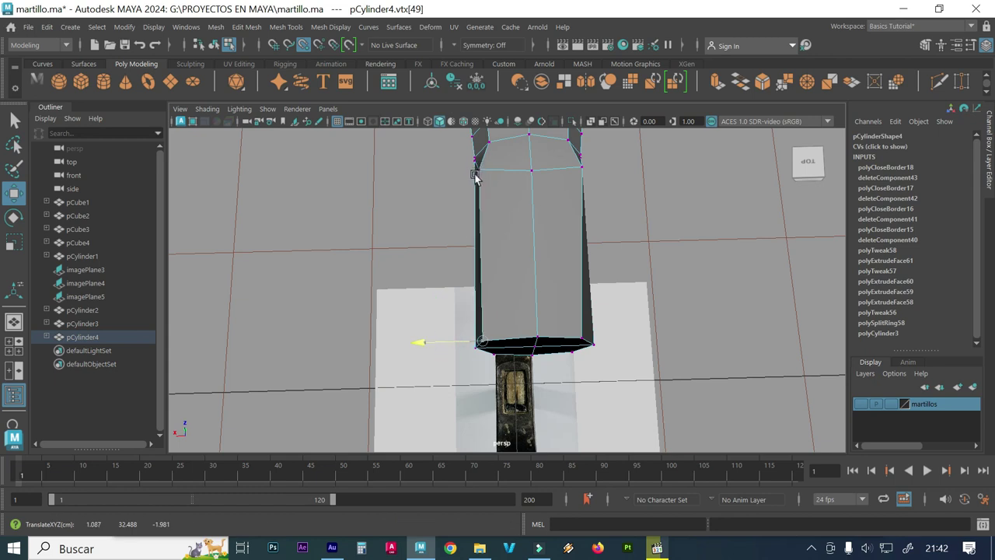
left_click_drag(406, 343, 415, 343)
key("ctrl+z")
left_click(585, 344)
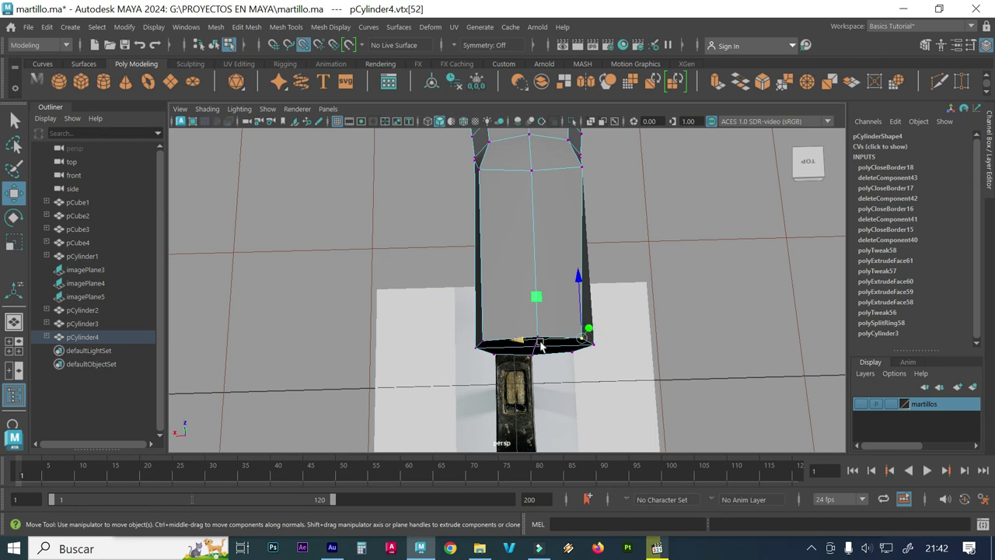
left_click_drag(542, 288, 529, 296, "alt")
key("space")
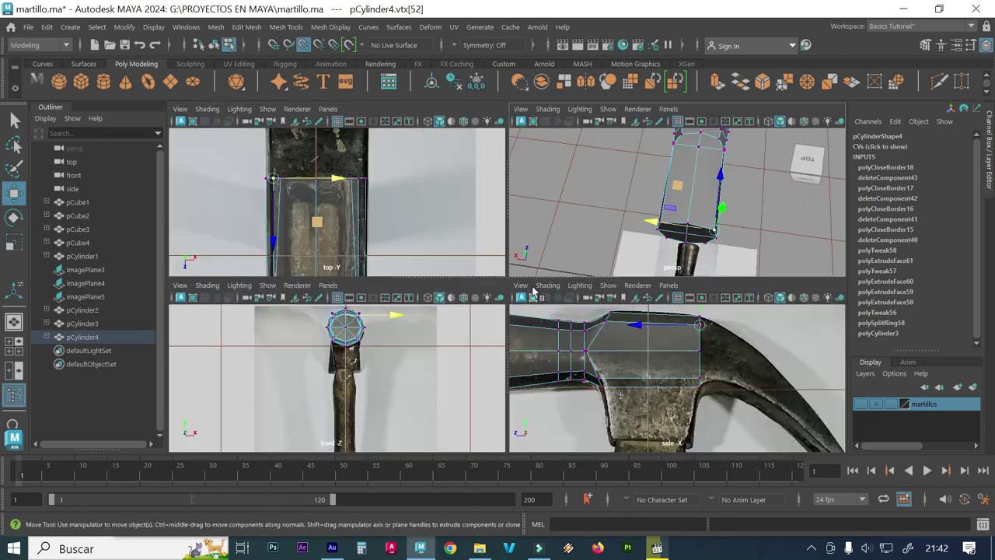
key("space")
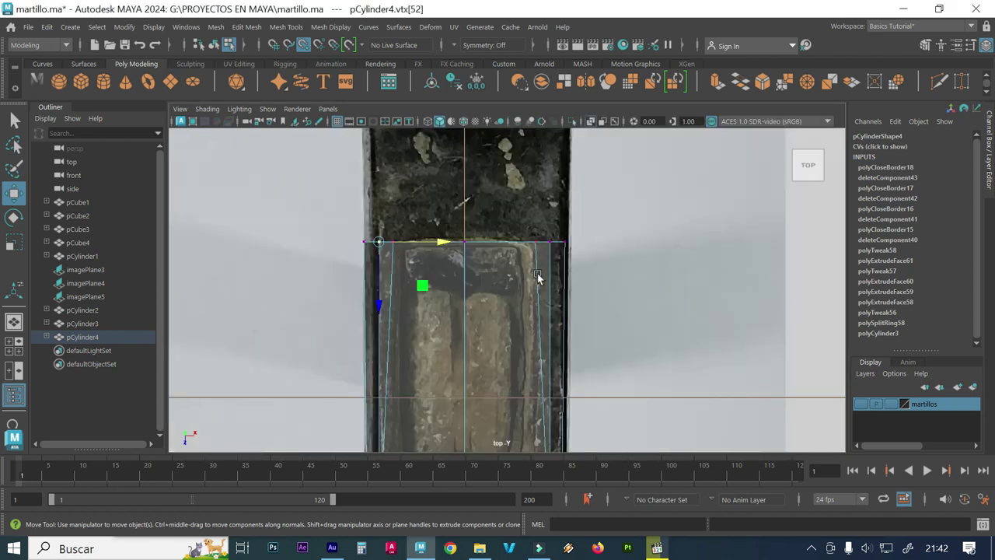
key("space")
key("space")
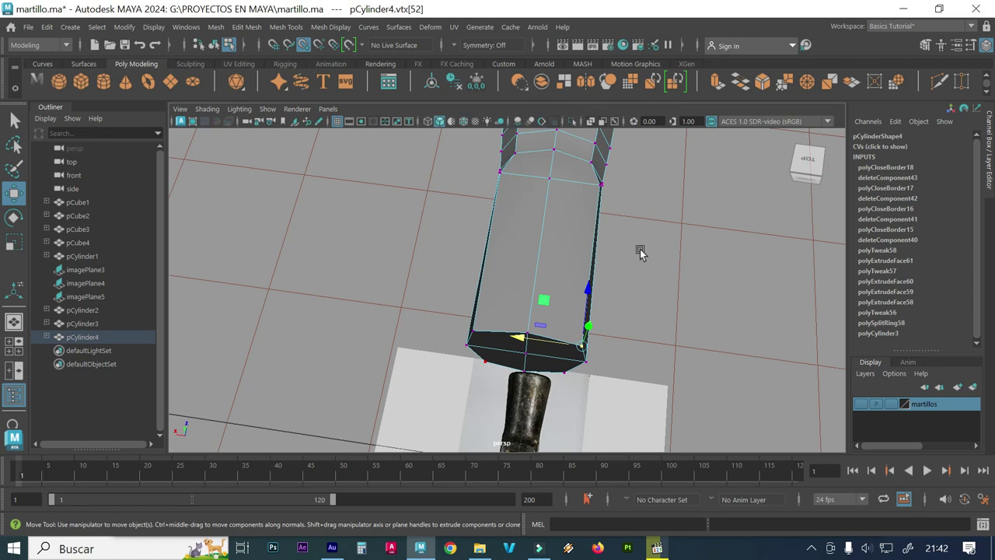
mouse_move(458, 268)
left_mouse_down("alt")
mouse_move(535, 270)
mouse_move(551, 291)
mouse_move(560, 249)
mouse_move(502, 251)
mouse_move(552, 234)
mouse_move(595, 242)
mouse_move(583, 245)
left_mouse_up("alt")
- In edge mode, raise the top edges of the hammer head along Y
mouse_move(462, 241)
right_mouse_down()
mouse_move(422, 159)
mouse_move(462, 120)
right_mouse_up()
left_click(487, 245)
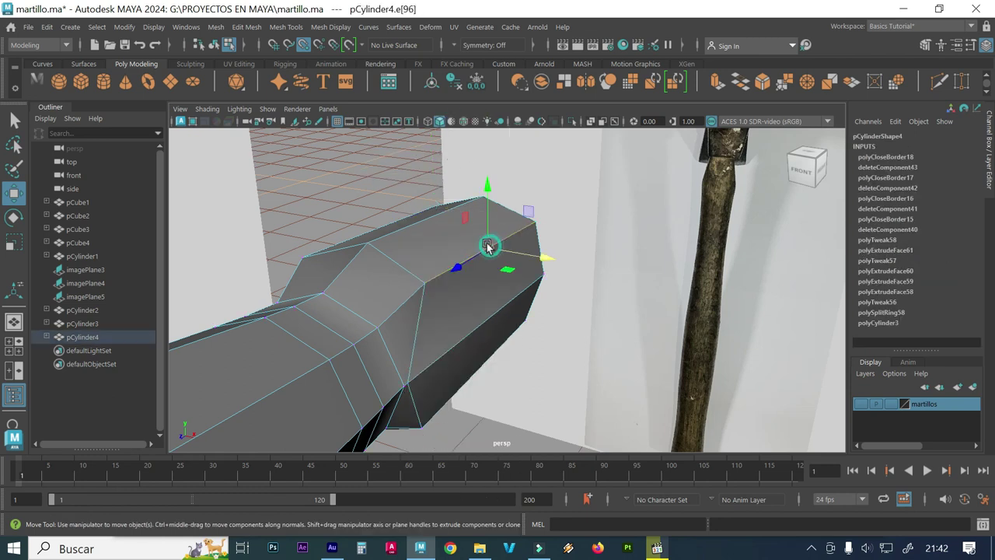
left_click_drag(488, 210, 451, 204)
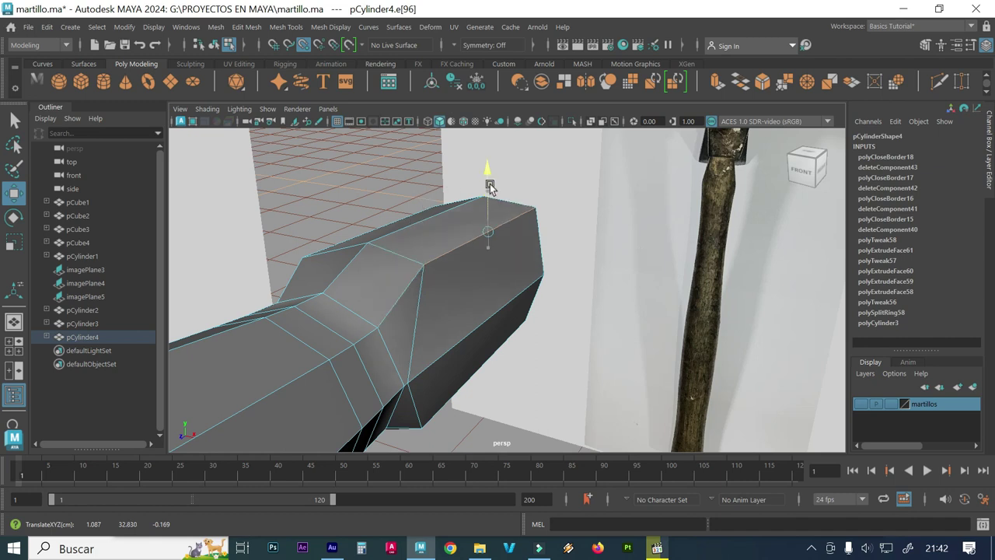
mouse_move(497, 189)
left_mouse_down("alt")
mouse_move(438, 217)
mouse_move(470, 218)
mouse_move(402, 265)
mouse_move(380, 237)
left_mouse_up("alt")
left_click(382, 277)
- Try lowering the middle edge loop, then undo the move
mouse_move(416, 272)
left_mouse_down("alt")
mouse_move(411, 284)
mouse_move(405, 278)
mouse_move(490, 301)
mouse_move(418, 291)
mouse_move(430, 297)
mouse_move(451, 277)
mouse_move(488, 280)
mouse_move(457, 285)
left_mouse_up("alt")
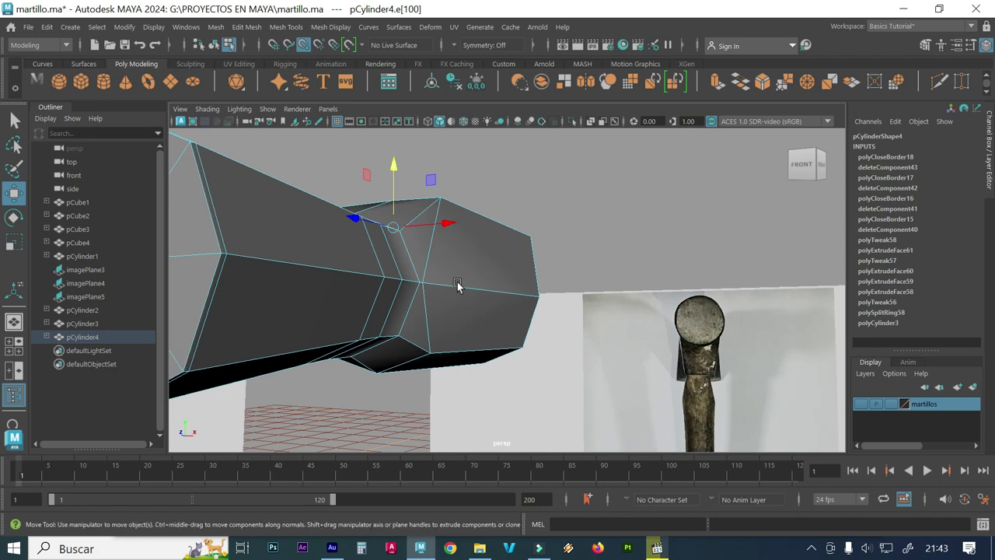
left_click_drag(466, 294, 451, 309, "alt")
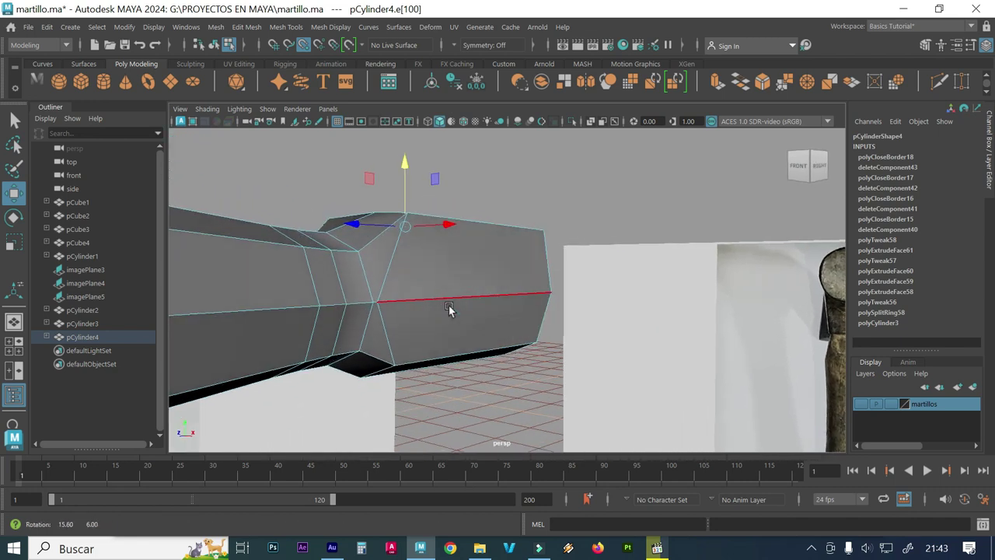
left_click(465, 301)
mouse_move(476, 256)
left_mouse_down()
mouse_move(450, 359)
mouse_move(473, 334)
mouse_move(443, 346)
mouse_move(404, 337)
mouse_move(402, 288)
mouse_move(418, 293)
left_mouse_up()
key("ctrl+z")
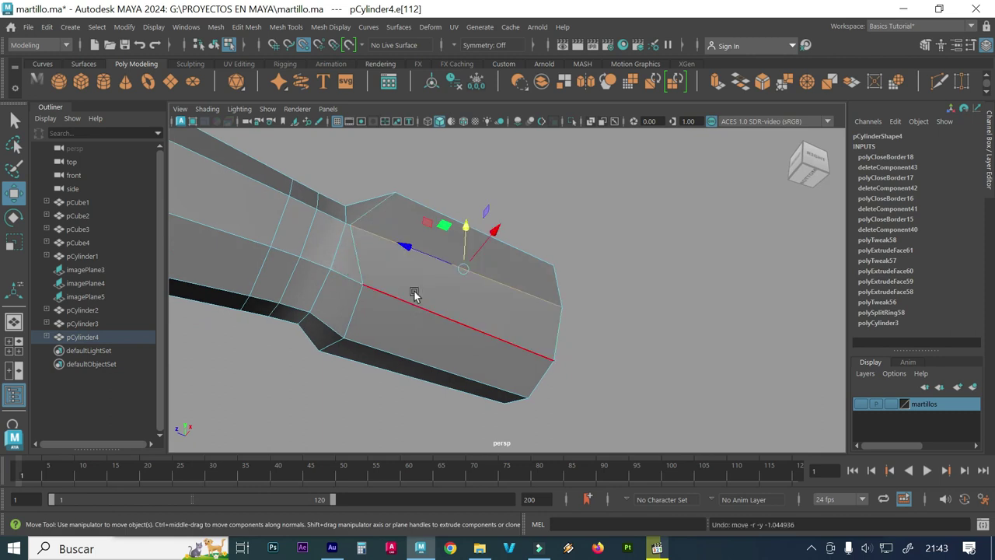
- Try shifting a lower edge of the head sideways, then undo it
left_click_drag(410, 277, 468, 326, "alt")
left_click(468, 340)
mouse_move(519, 345)
left_mouse_down()
mouse_move(535, 345)
mouse_move(497, 311)
mouse_move(381, 322)
mouse_move(304, 311)
left_mouse_up()
mouse_move(497, 322)
left_mouse_down("alt")
mouse_move(458, 342)
mouse_move(624, 311)
mouse_move(487, 312)
mouse_move(536, 316)
mouse_move(536, 342)
left_mouse_up("alt")
key("ctrl+z")
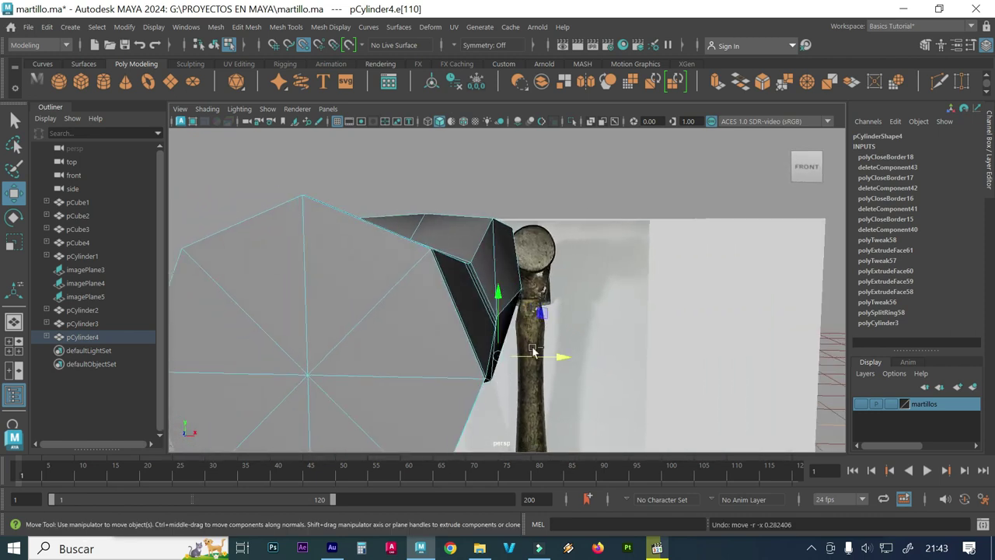
mouse_move(489, 369)
left_mouse_down("alt")
mouse_move(489, 311)
mouse_move(488, 354)
mouse_move(395, 362)
mouse_move(438, 360)
mouse_move(424, 360)
mouse_move(427, 340)
left_mouse_up("alt")
- Move an edge at the base of the hammer head vertically
left_click(424, 336)
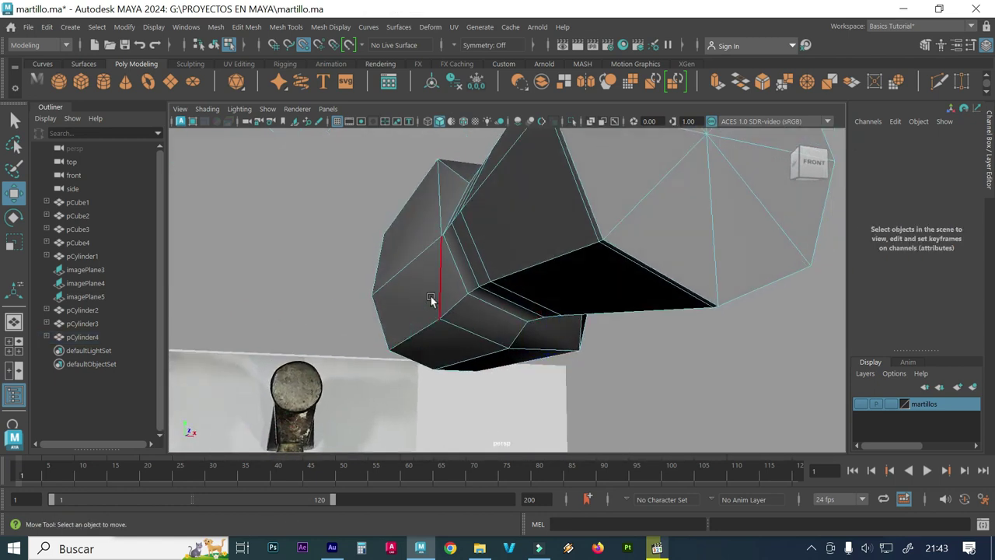
left_click(427, 322)
left_click_drag(413, 288, 405, 372)
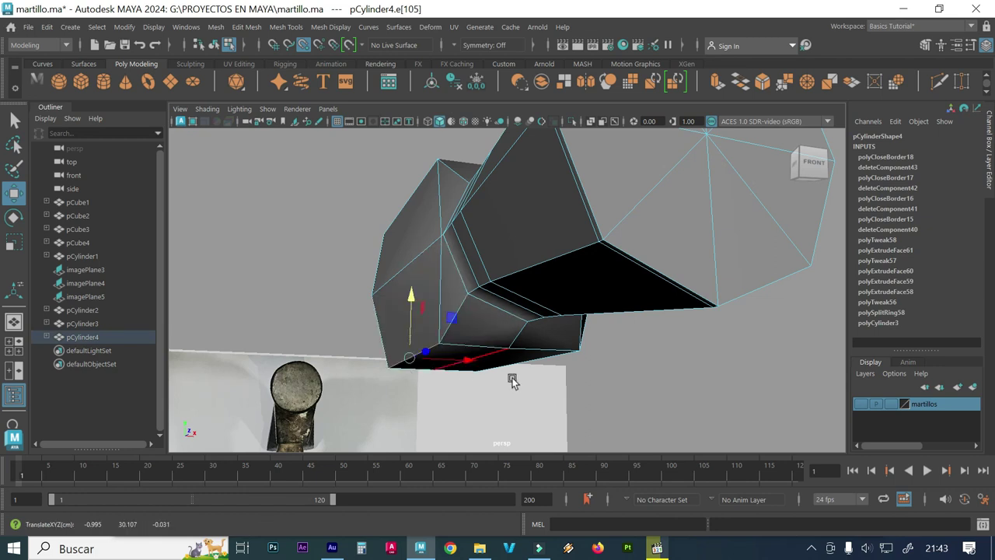
left_click(619, 389)
mouse_move(603, 380)
left_mouse_down("alt")
mouse_move(560, 384)
mouse_move(558, 399)
mouse_move(536, 404)
mouse_move(484, 362)
mouse_move(529, 349)
mouse_move(555, 361)
mouse_move(563, 348)
mouse_move(537, 350)
left_mouse_up("alt")
- Check the mesh with smooth preview, then maximize the side view against the reference
key("3")
key("1")
mouse_move(515, 280)
left_mouse_down("alt")
mouse_move(529, 282)
mouse_move(520, 285)
left_mouse_up("alt")
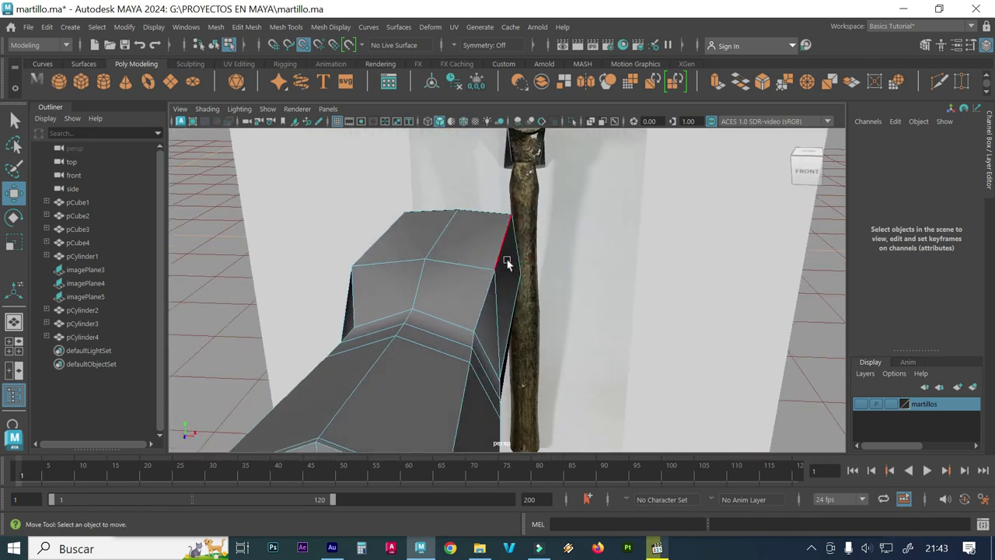
left_click(503, 321)
key("space")
key("space")
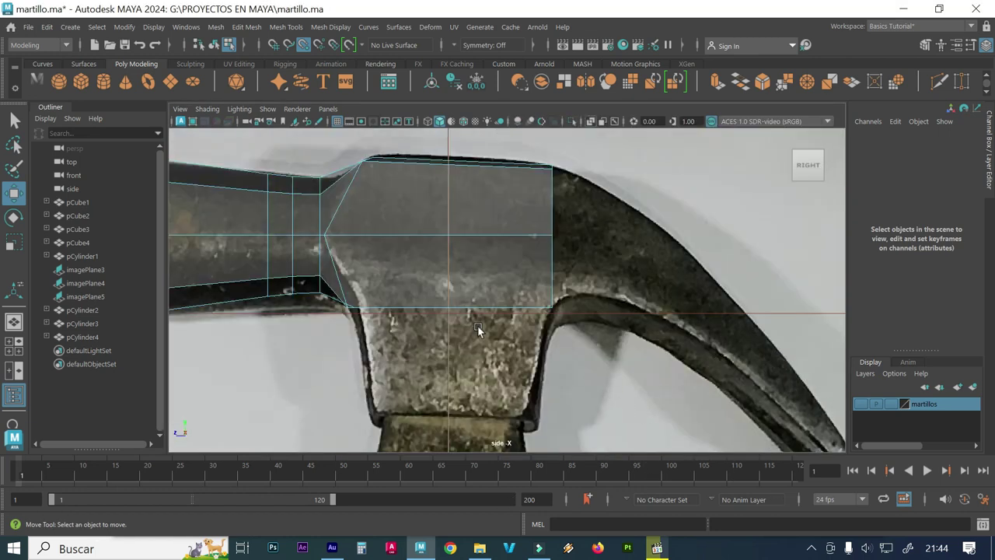
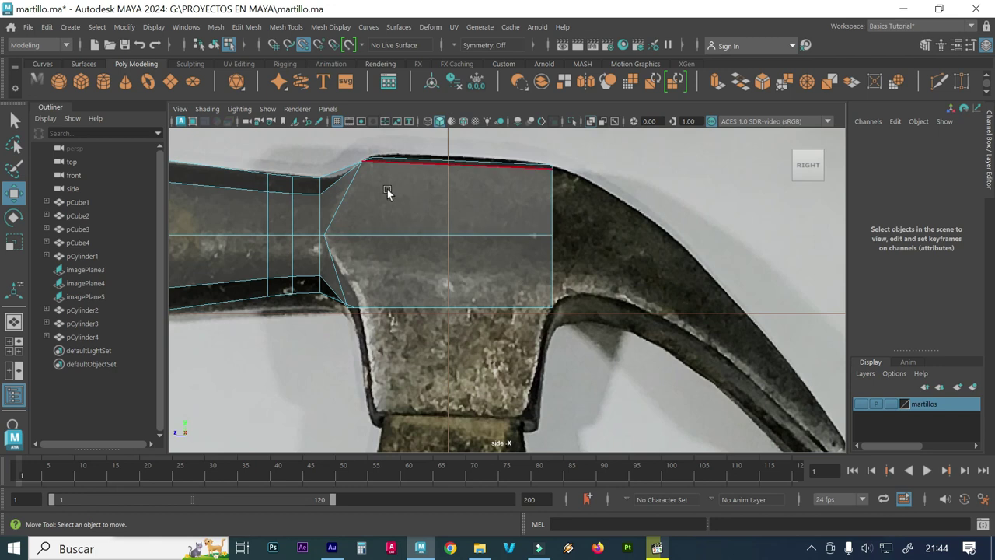
- In the zoomed side view, move the two slope-top vertices onto the reference outline, then check in perspective
scroll(384, 182, "up", 2)
middle_click_drag(381, 179, 439, 257, "alt")
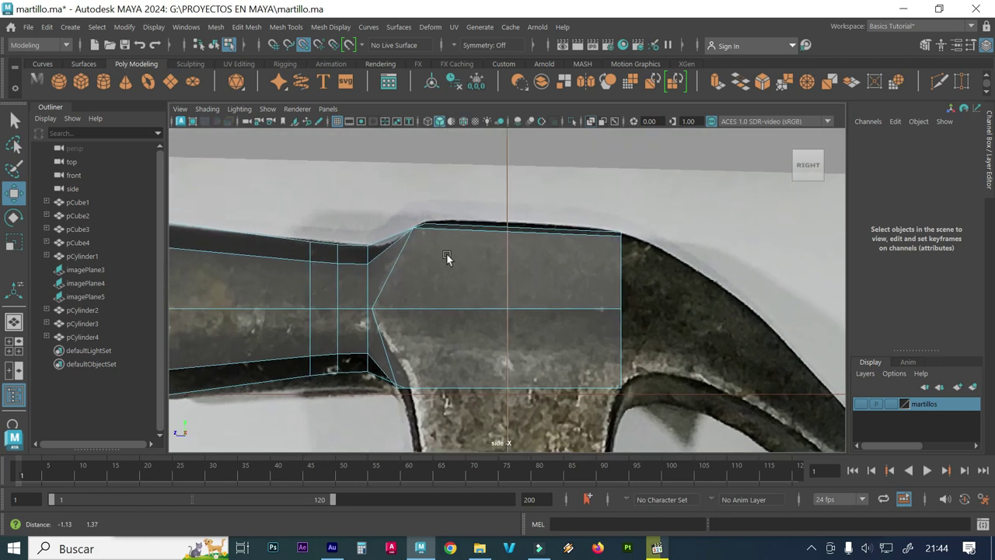
scroll(512, 236, "up", 1)
scroll(405, 221, "up", 1)
scroll(406, 225, "up", 1)
scroll(406, 226, "up", 1)
scroll(424, 230, "up", 1)
mouse_move(376, 224)
middle_mouse_down("alt")
mouse_move(412, 258)
mouse_move(412, 282)
middle_mouse_up("alt")
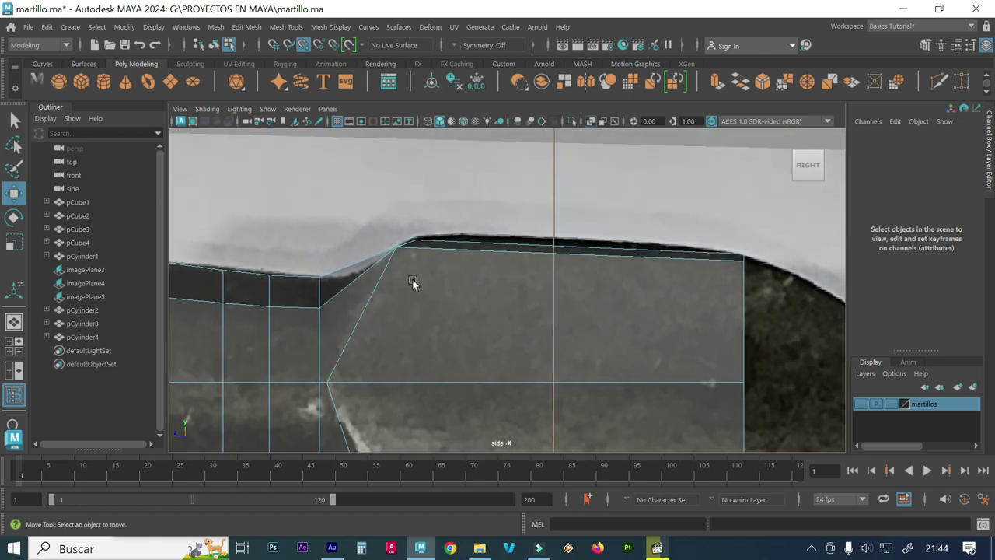
right_click_drag(394, 154, 322, 155)
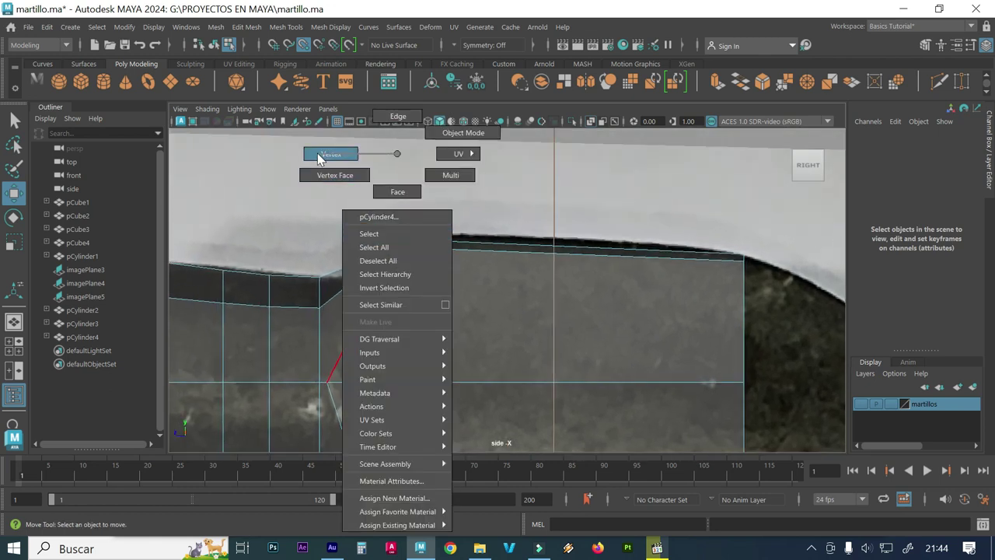
left_click(396, 247)
mouse_move(395, 248)
left_mouse_down()
mouse_move(391, 257)
mouse_move(425, 234)
mouse_move(415, 215)
left_mouse_up()
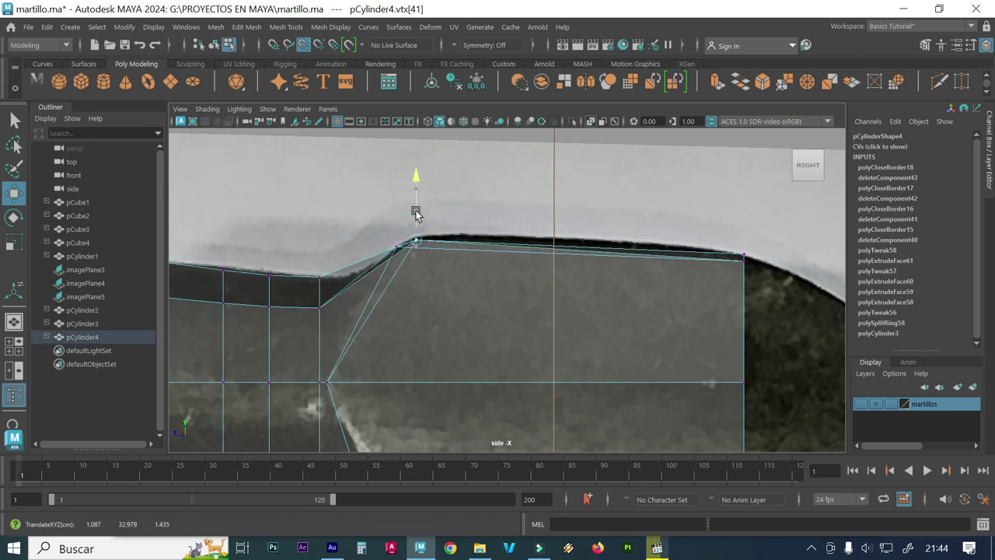
left_click(396, 249)
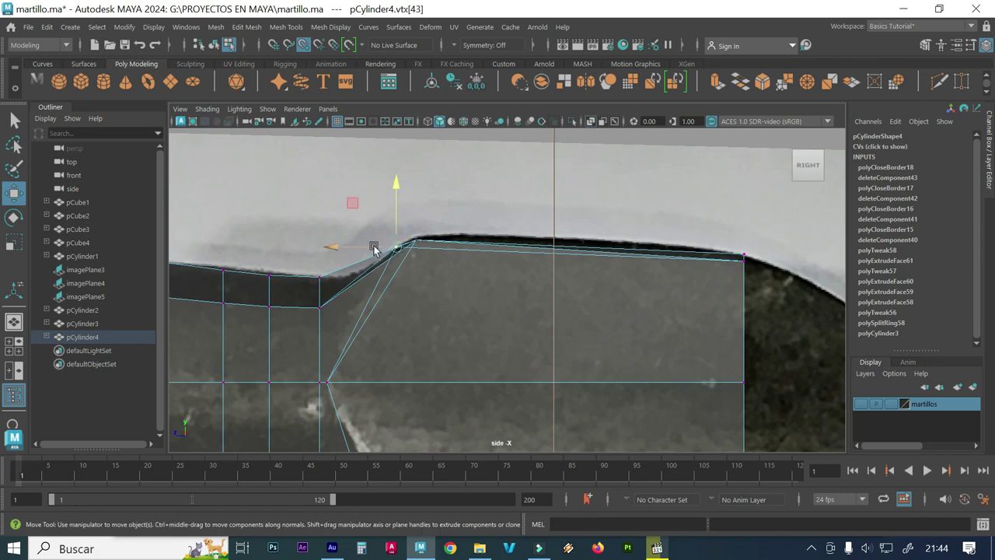
left_click_drag(416, 243, 418, 238)
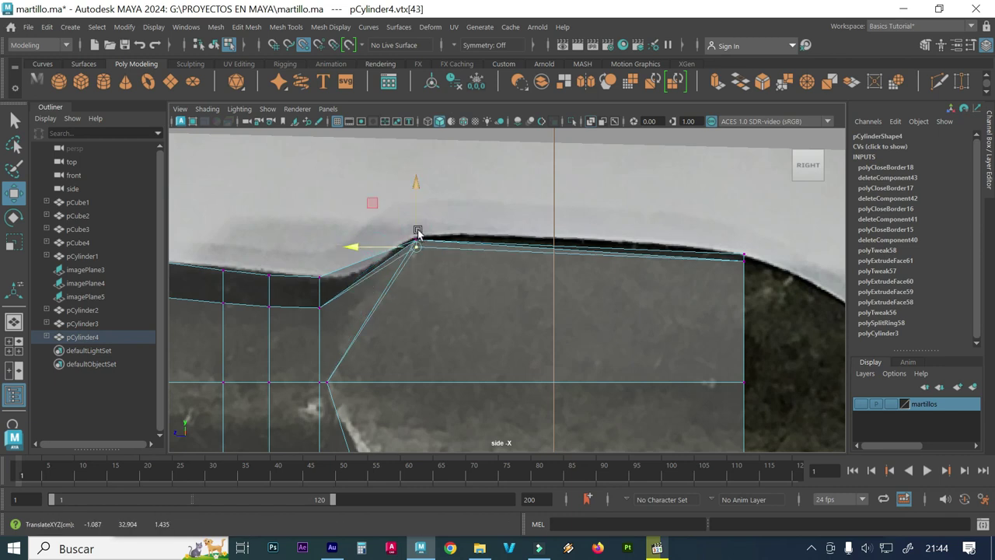
key("space")
key("space")
left_click_drag(506, 278, 404, 269, "alt")
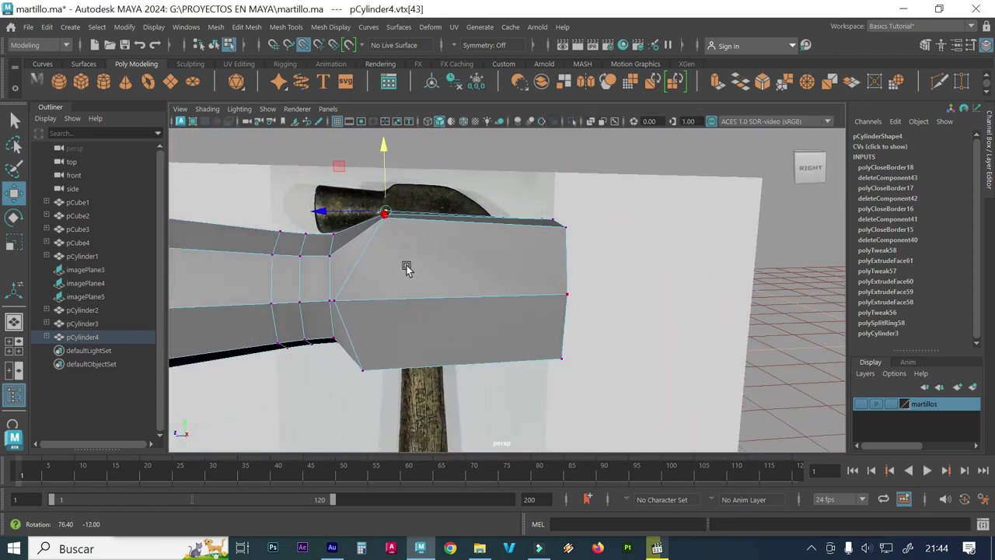
key("space")
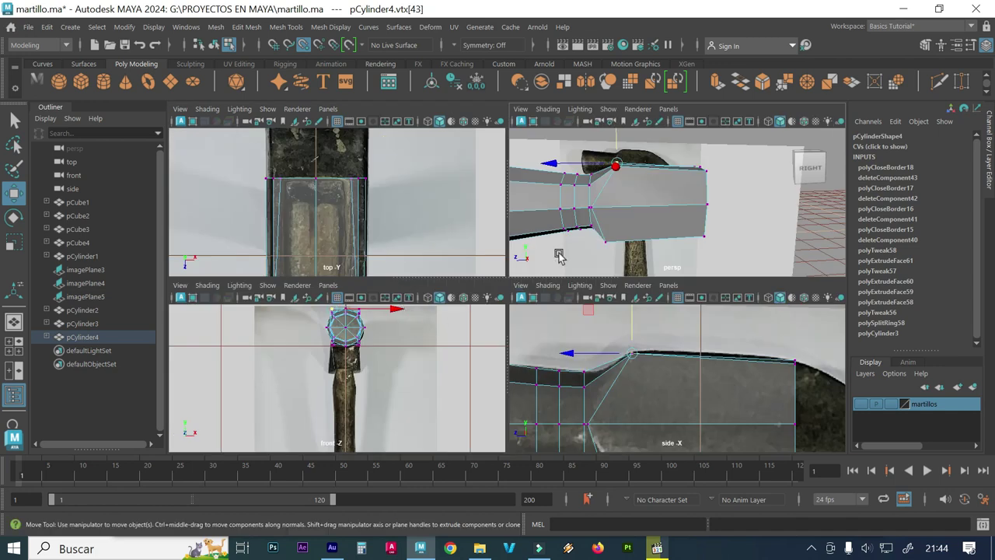
- Slide the lower neck corner vertex left onto the side reference outline
key("space")
scroll(554, 383, "down", 2)
scroll(455, 259, "up", 2)
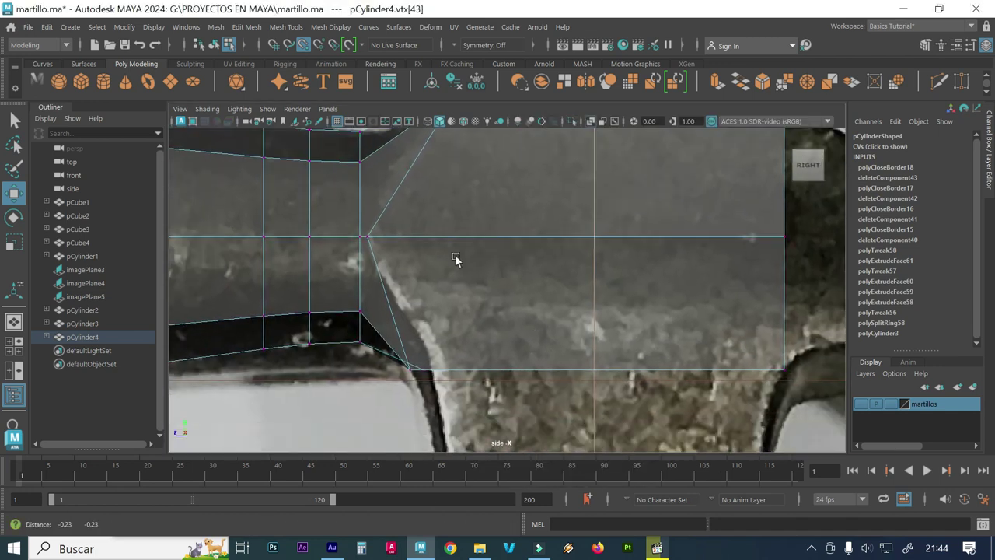
scroll(420, 280, "up", 2)
scroll(438, 305, "up", 1)
scroll(438, 305, "up", 1)
scroll(443, 324, "up", 1)
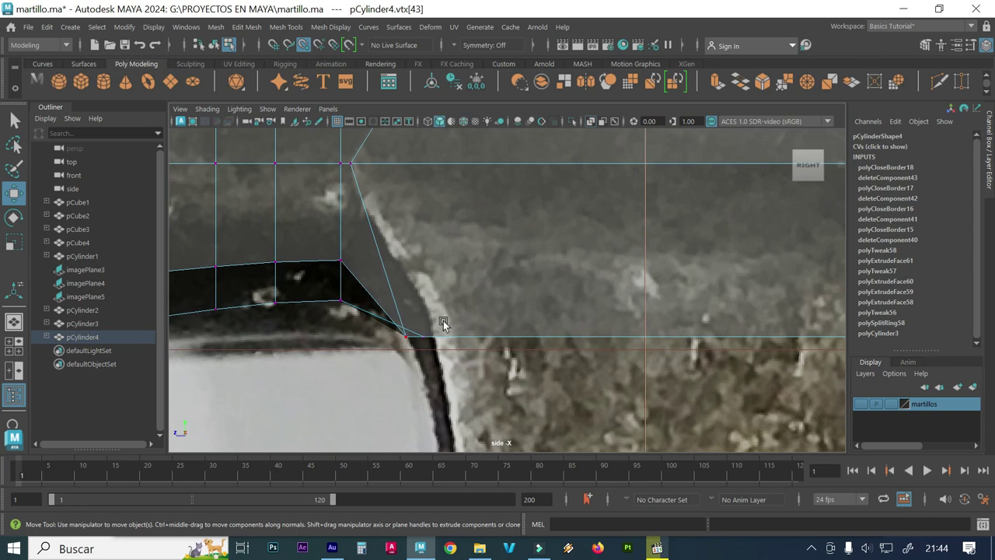
left_click(420, 335)
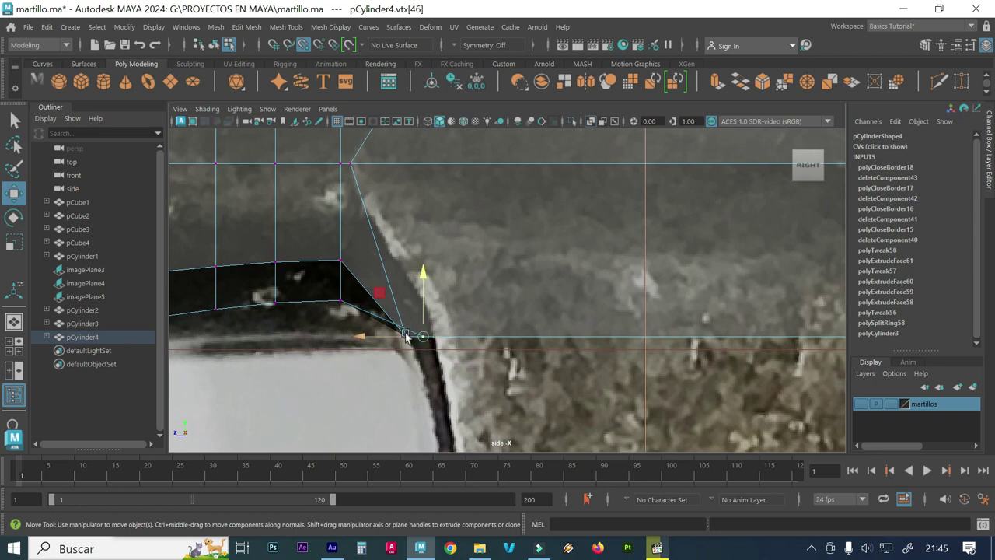
left_click_drag(381, 337, 389, 339)
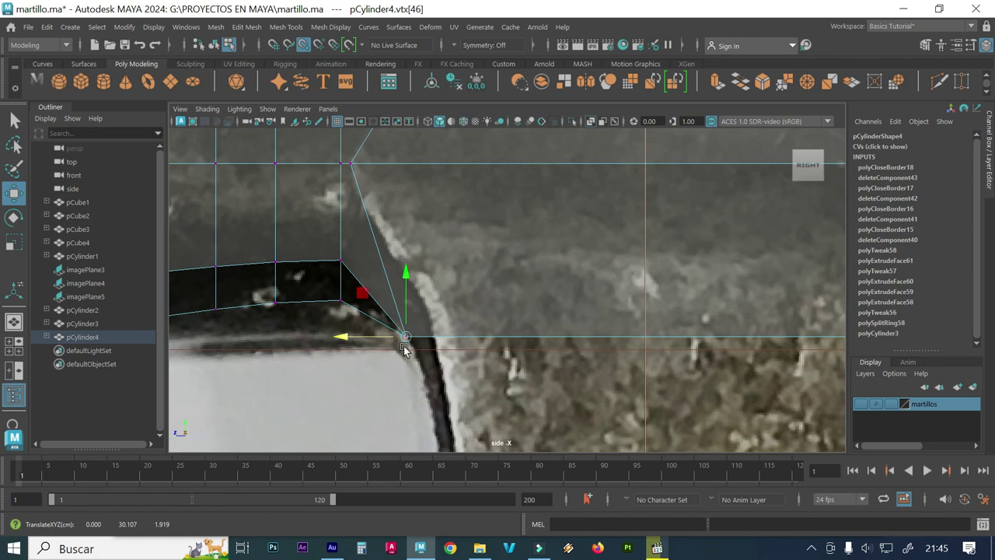
- Orbit the perspective view to inspect the hammer head's underside
key("space")
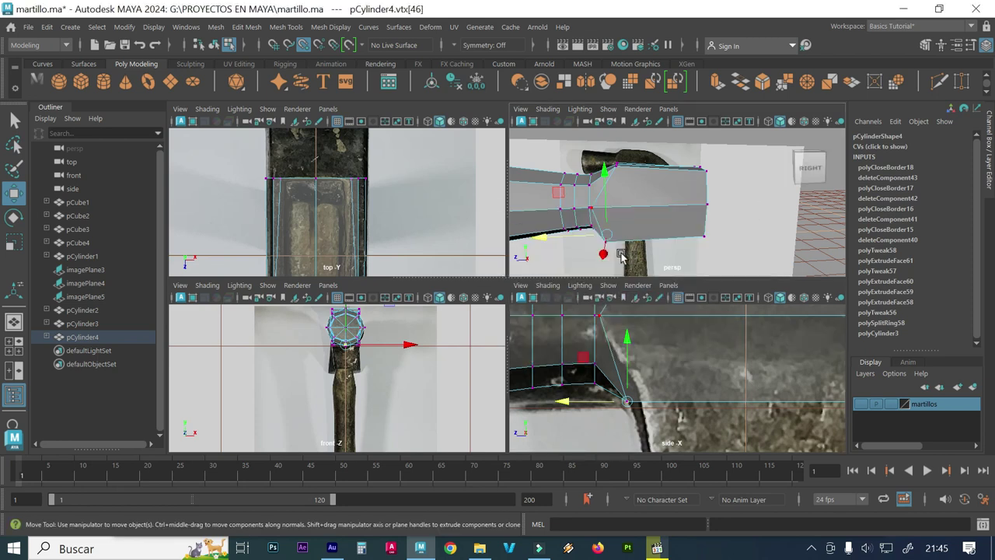
key("space")
scroll(505, 270, "down", 3)
mouse_move(434, 325)
left_mouse_down("alt")
mouse_move(536, 333)
mouse_move(566, 313)
mouse_move(458, 306)
mouse_move(513, 280)
left_mouse_up("alt")
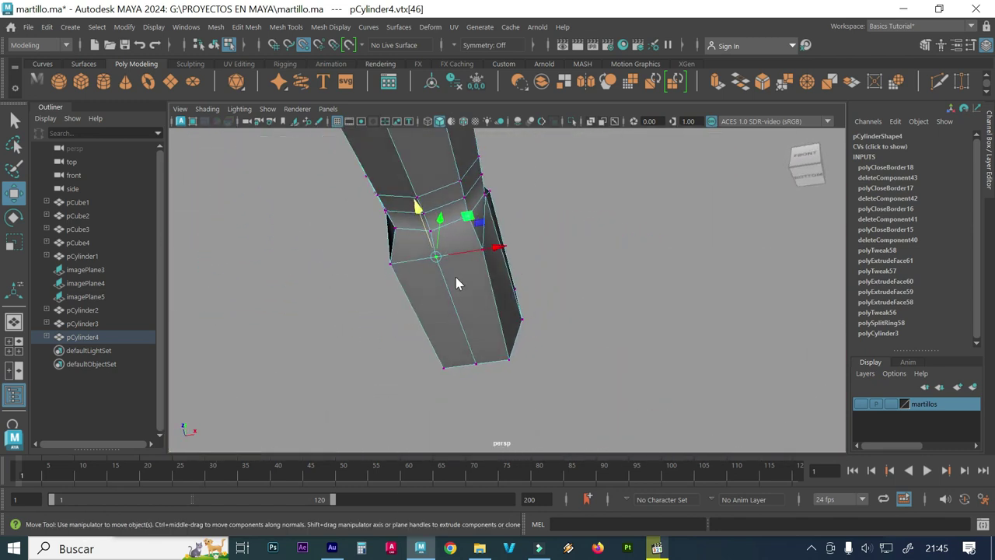
right_click_drag(456, 276, 455, 206)
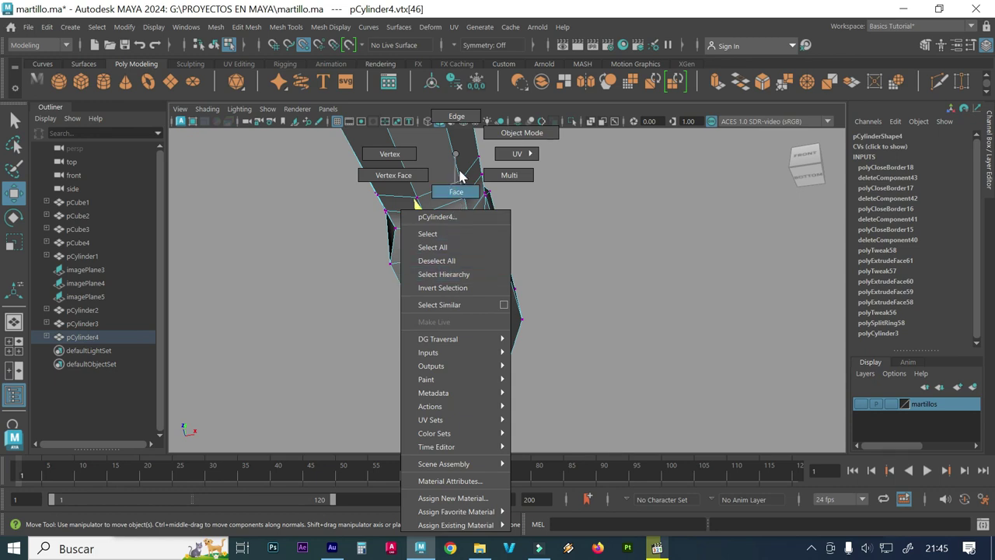
- Select the two bottom faces of the hammer head
right_click_drag(459, 172, 444, 193)
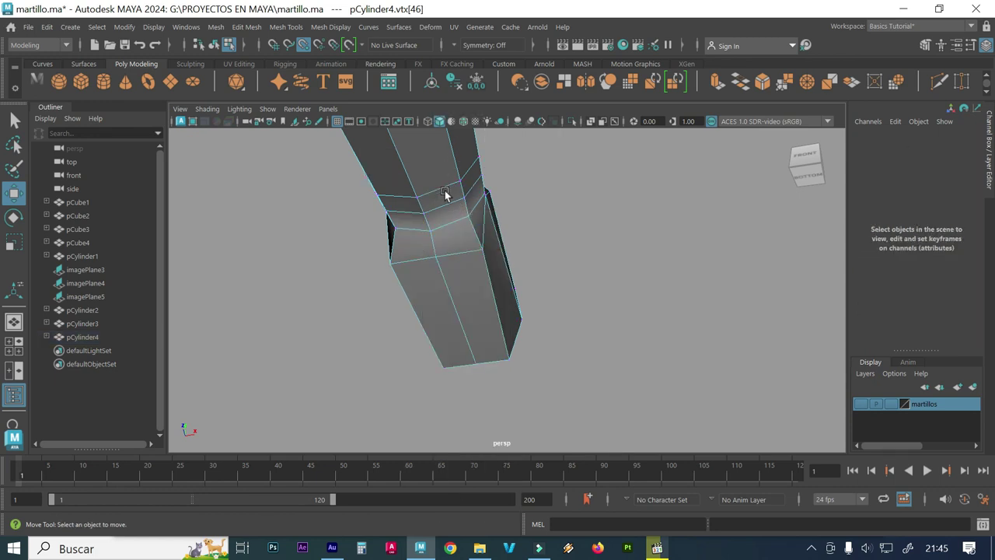
left_click(482, 315)
left_click(442, 318, "shift")
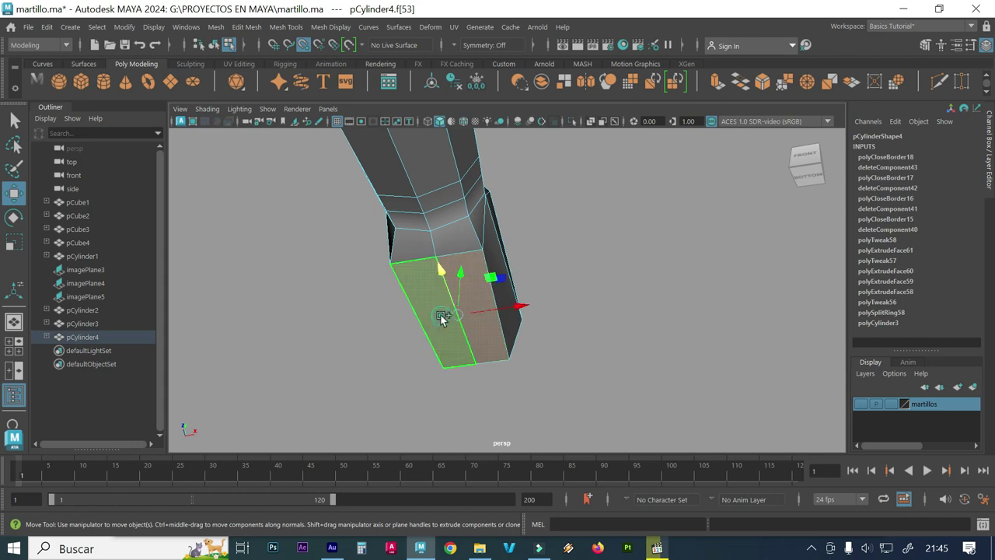
mouse_move(441, 317)
left_mouse_down("alt")
mouse_move(384, 356)
mouse_move(397, 360)
left_mouse_up("alt")
key("space")
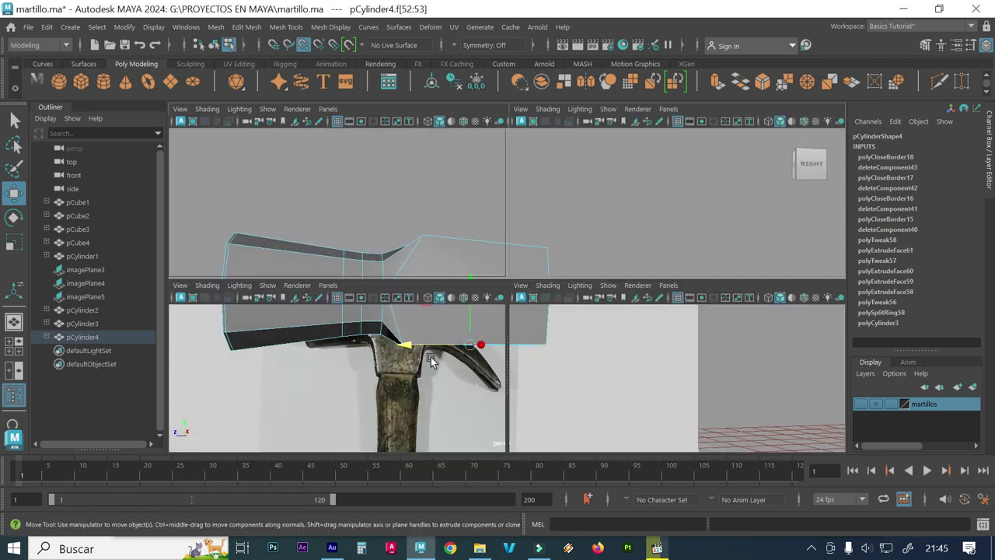
key("space")
right_click_drag(620, 371, 491, 356, "alt")
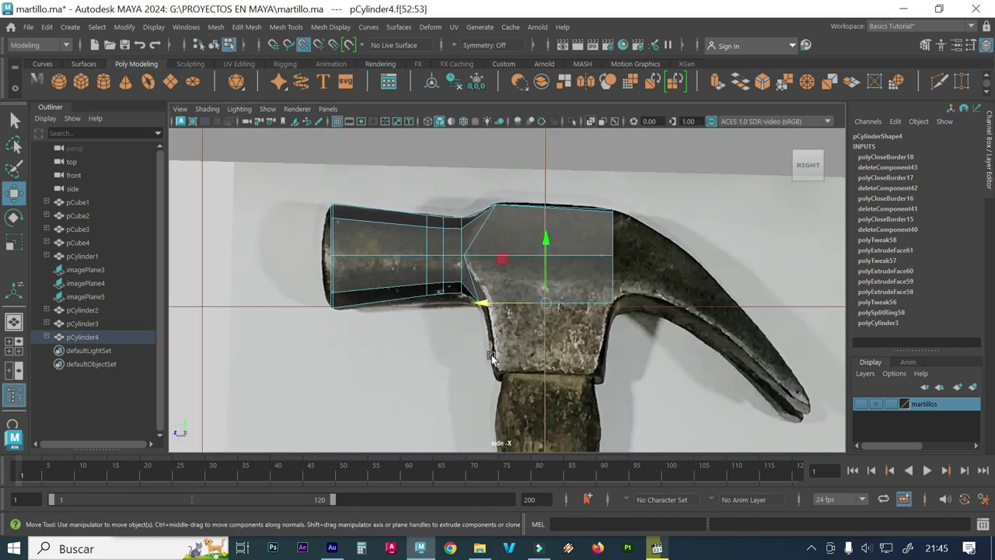
key("space")
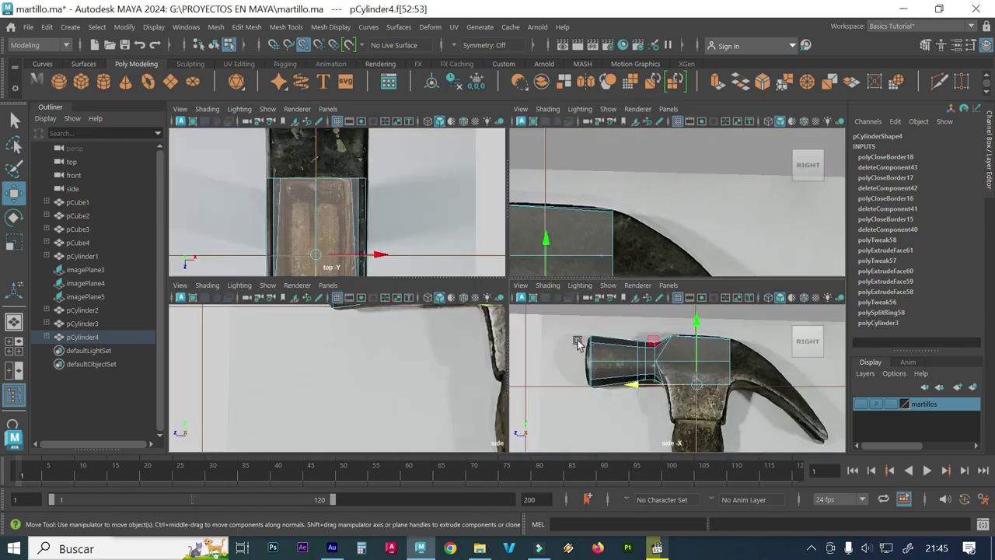
- Extrude the bottom faces downward twice, the second extrusion reaching the handle's top
left_click(217, 27)
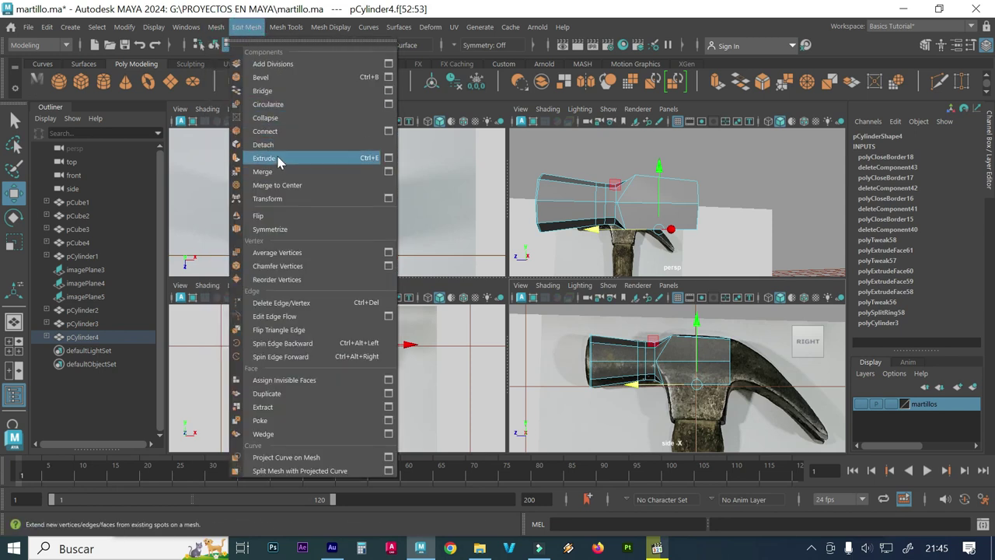
left_click(281, 160)
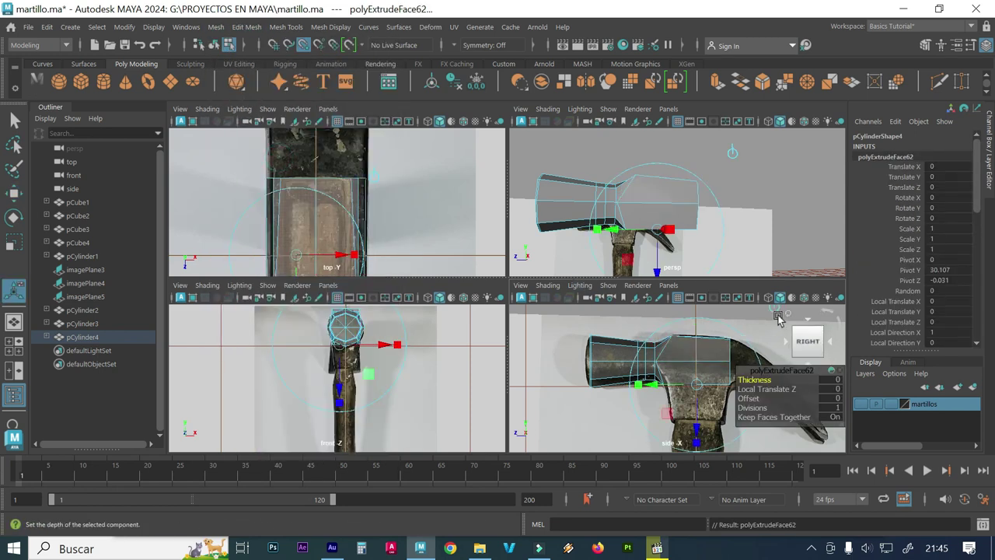
left_click(770, 308)
middle_click_drag(700, 351, 525, 332, "alt")
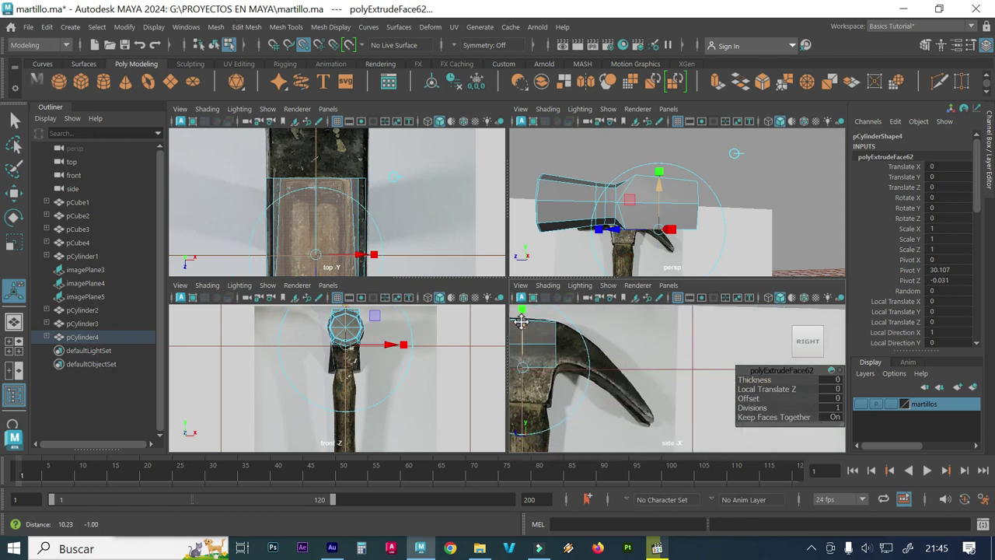
key("space")
scroll(397, 285, "down", 3)
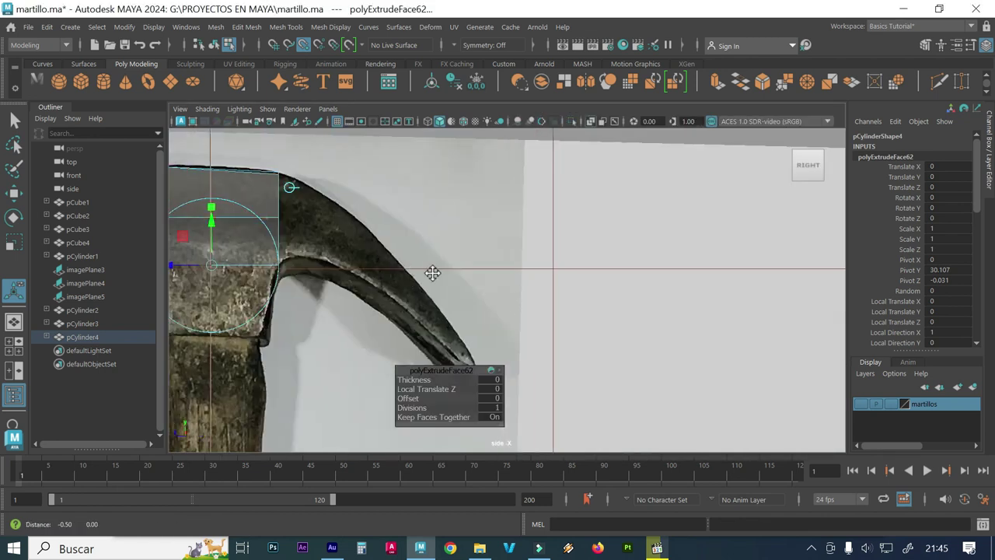
middle_click_drag(433, 272, 417, 244, "alt")
left_click_drag(296, 199, 293, 242)
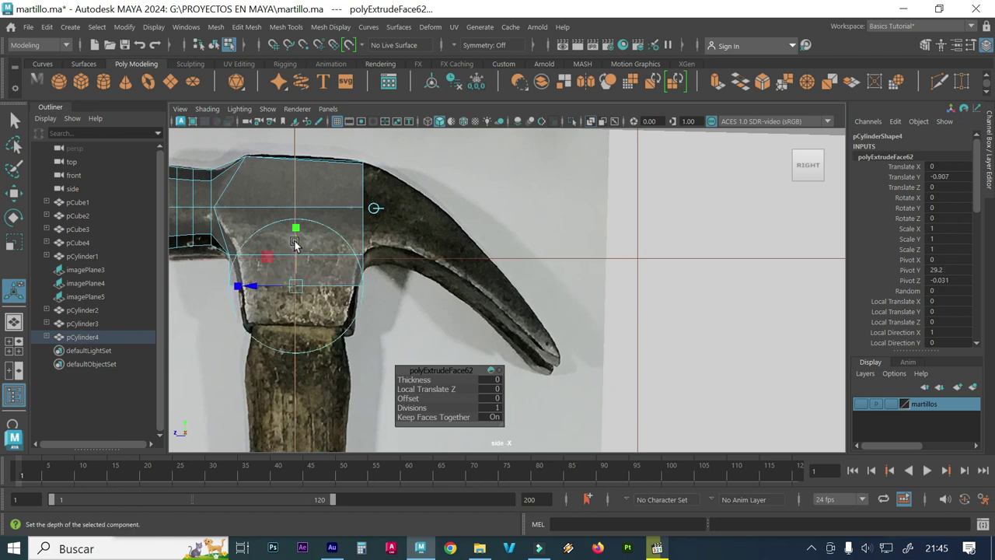
key("ctrl+e")
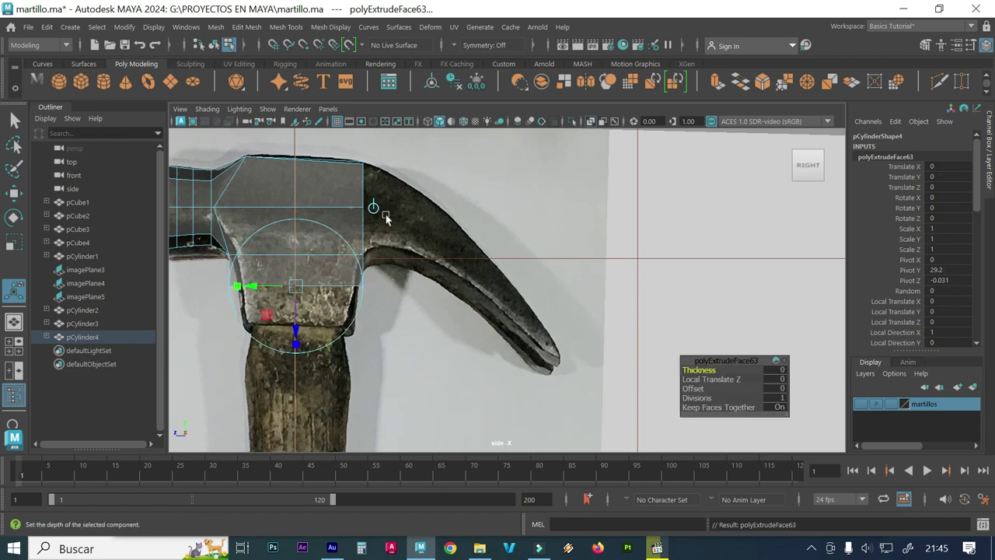
left_click_drag(292, 237, 293, 281)
- Reframe the side view and select the bottom row of head vertices
key("space")
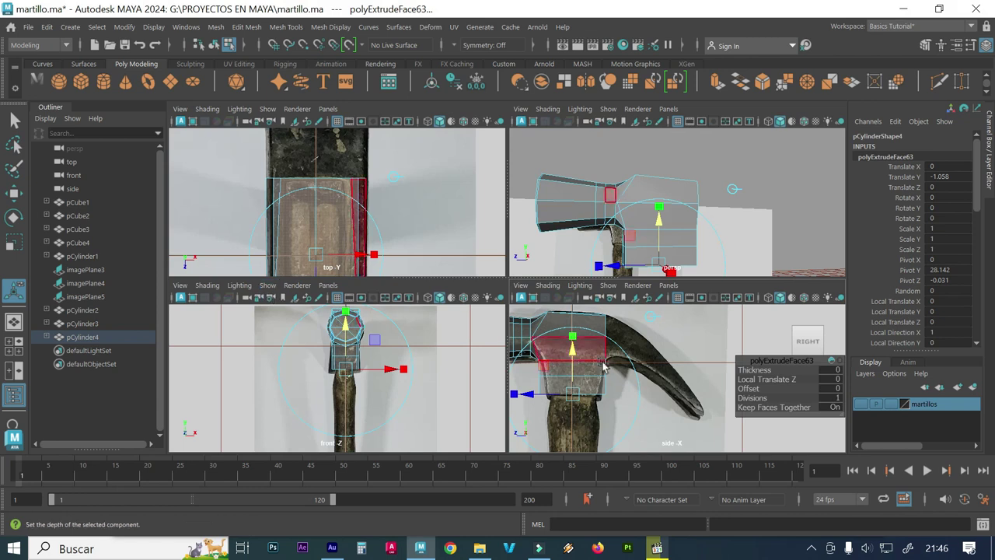
key("space")
middle_click_drag(422, 293, 474, 293, "alt")
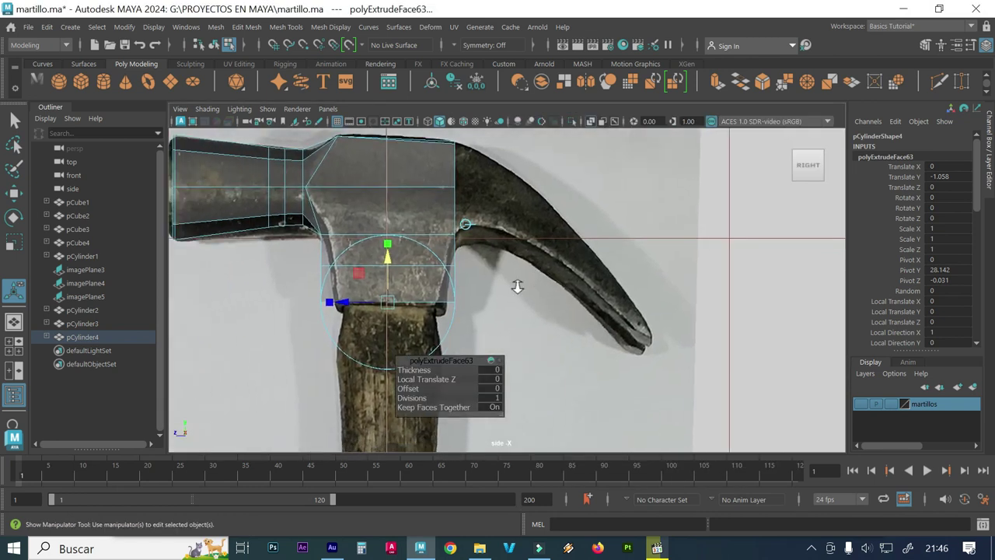
scroll(350, 259, "down", 3)
scroll(490, 281, "up", 2)
scroll(491, 281, "up", 3)
scroll(490, 280, "up", 3)
right_click_drag(503, 153, 434, 163)
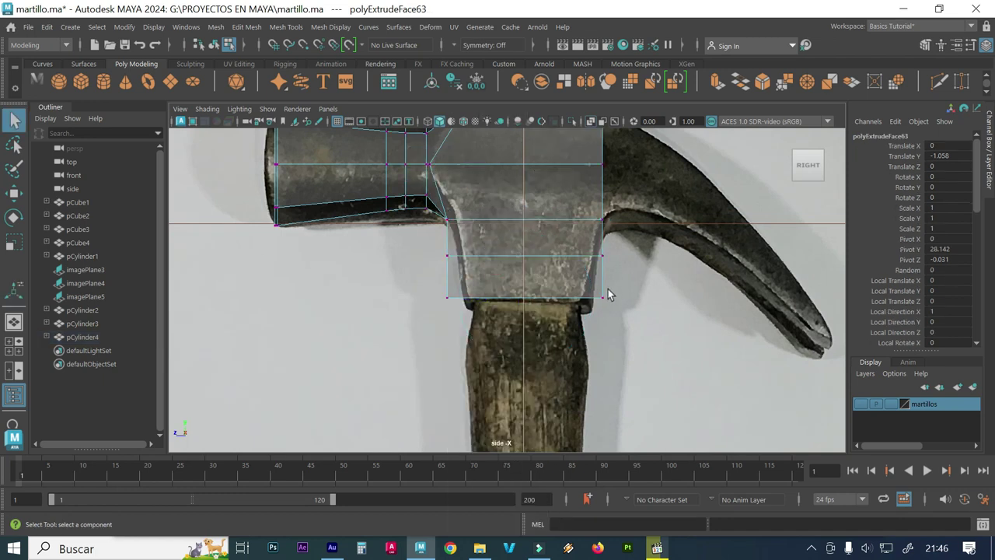
left_click_drag(616, 324, 467, 280)
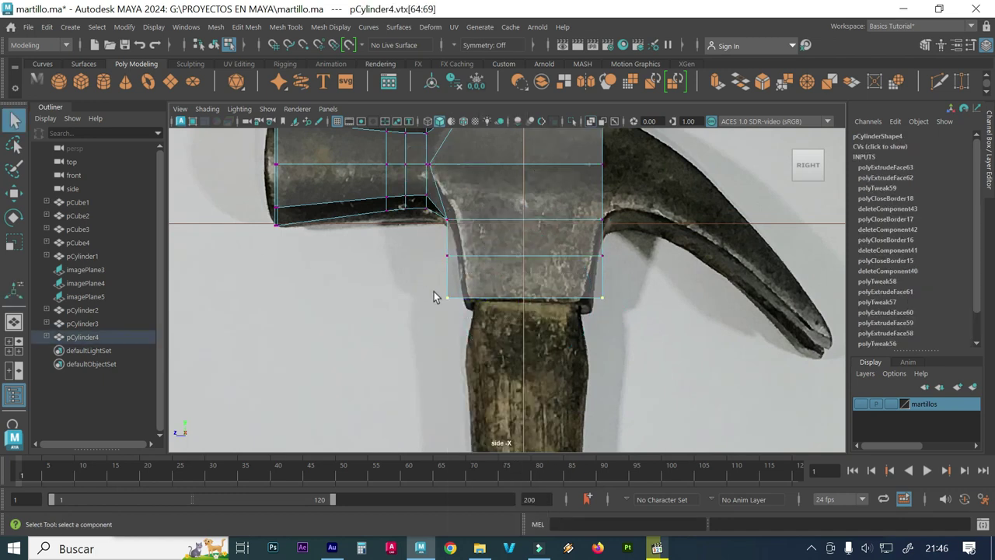
- Scale the lower vertex rows inward so the neck tapers toward the handle
key("r")
left_click_drag(488, 302, 489, 303)
mouse_move(628, 283)
left_mouse_down()
mouse_move(432, 241)
mouse_move(473, 259)
left_mouse_up()
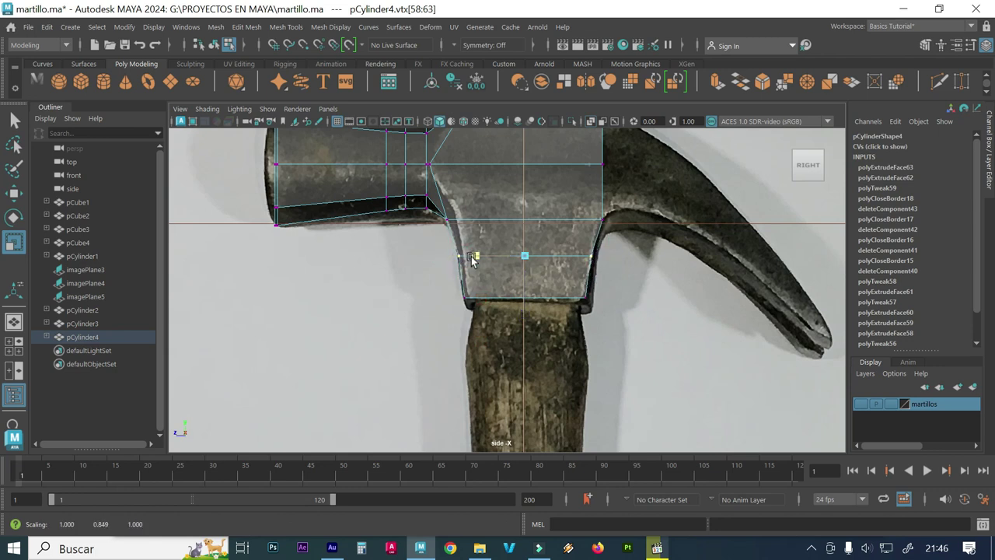
left_click_drag(618, 326, 455, 287)
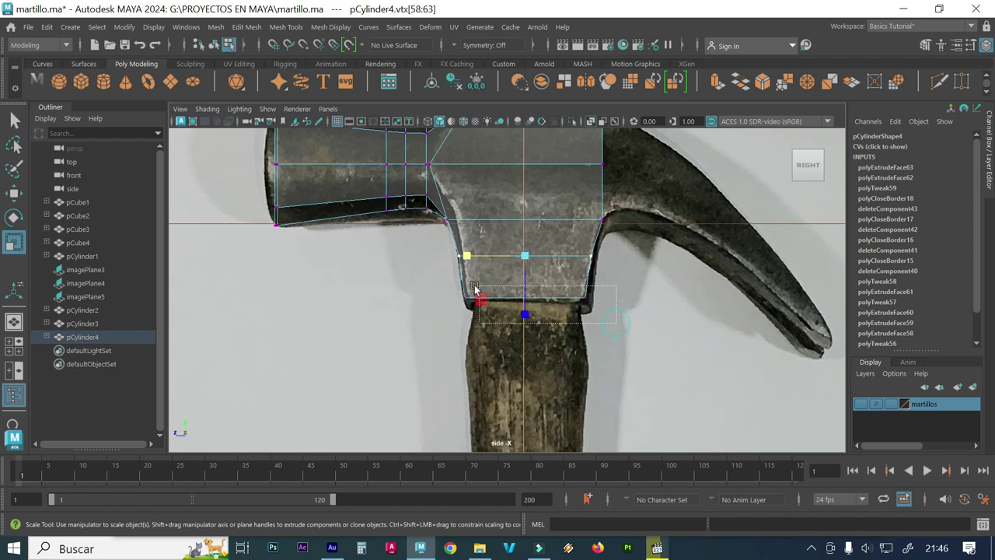
left_click(467, 296)
- Orbit the perspective view to inspect the taper and pick a side vertex for moving
middle_click_drag(557, 256, 526, 305, "alt")
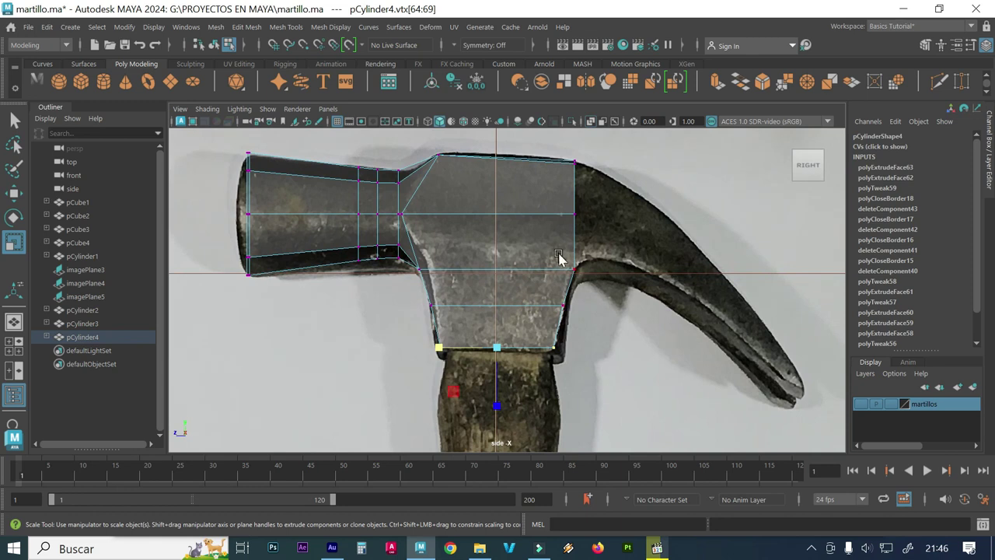
key("space")
key("space")
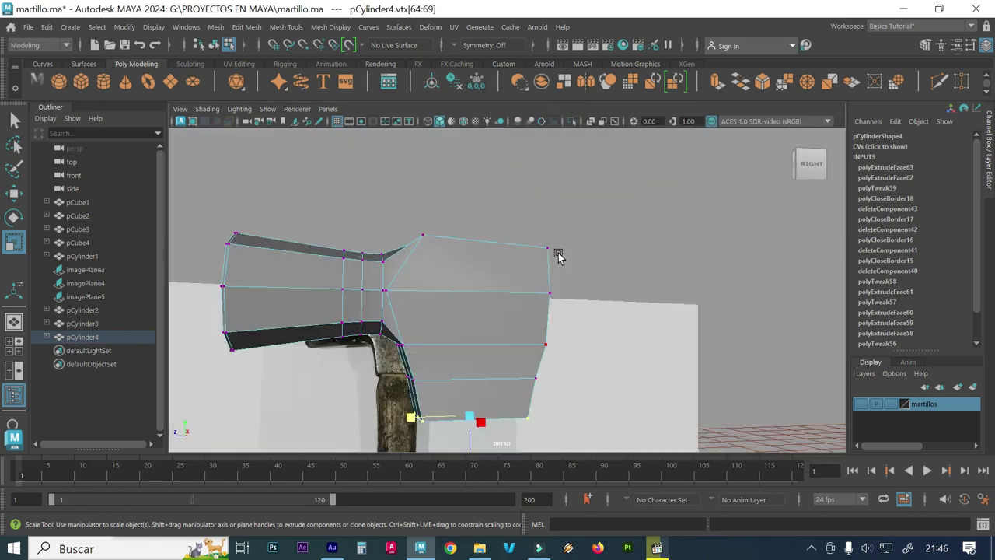
left_click_drag(487, 273, 558, 280, "alt")
mouse_move(540, 351)
left_mouse_down("alt")
mouse_move(527, 349)
mouse_move(549, 366)
mouse_move(525, 371)
left_mouse_up("alt")
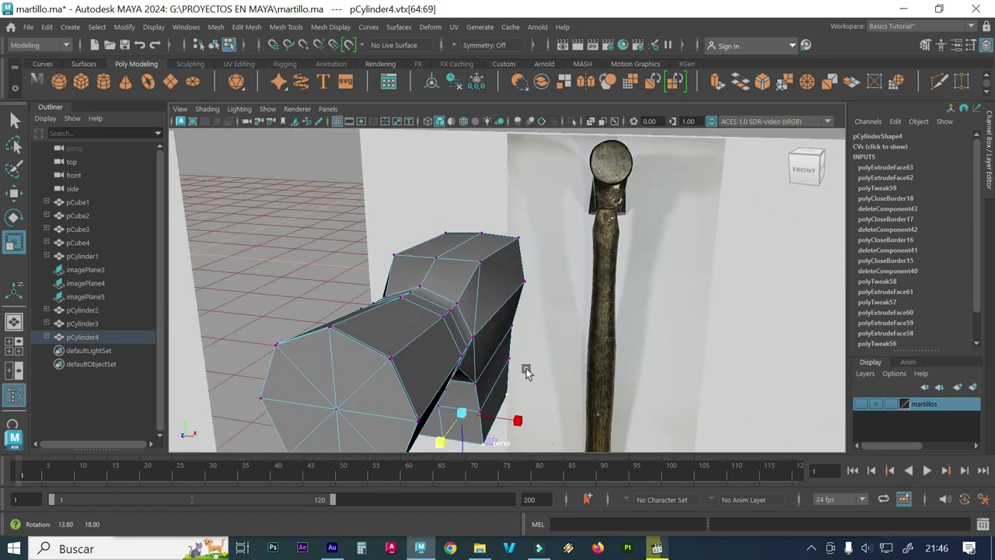
left_click(472, 336)
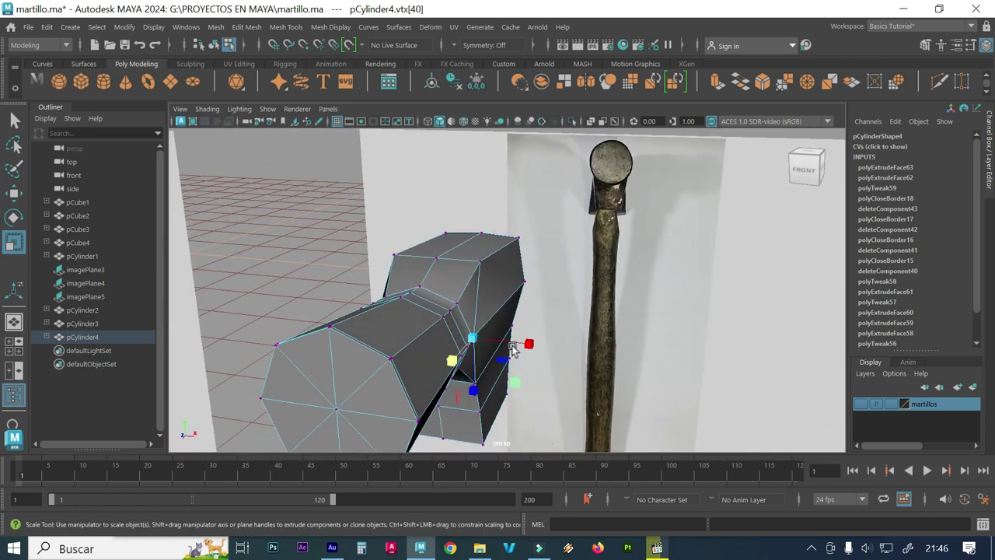
key("w")
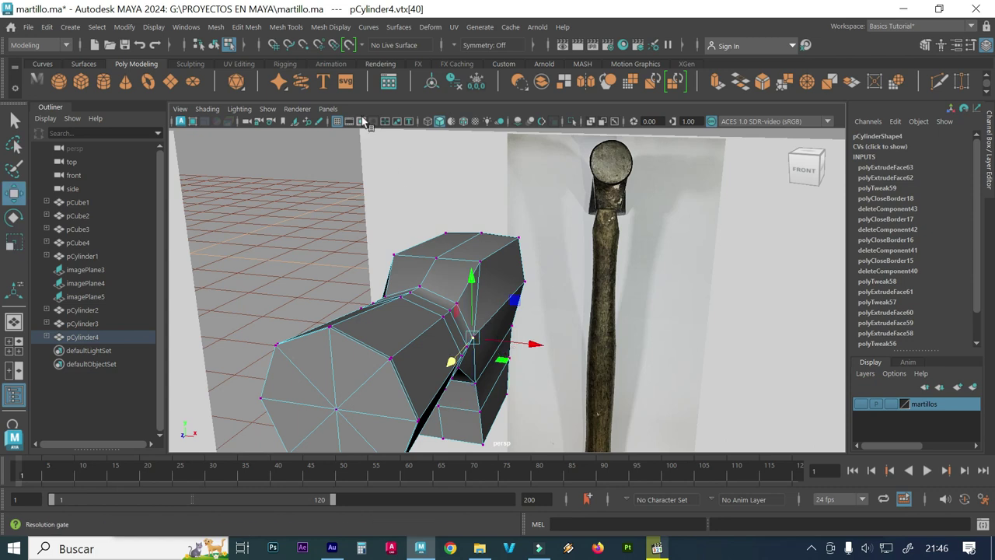
- With Snap to Points on, slide two side vertices along X onto neighbouring points
left_click(305, 45)
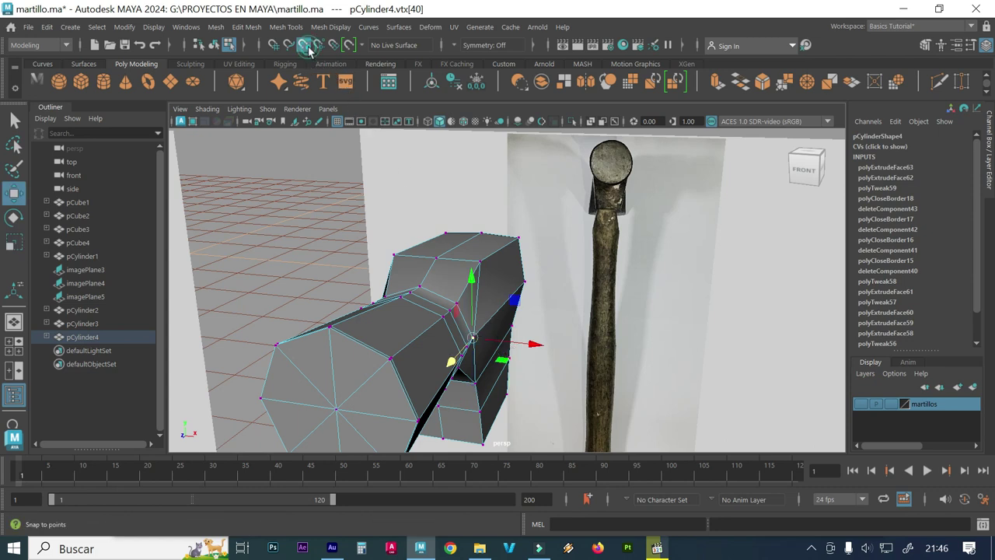
mouse_move(532, 348)
left_mouse_down()
mouse_move(533, 257)
mouse_move(503, 321)
mouse_move(402, 347)
left_mouse_up()
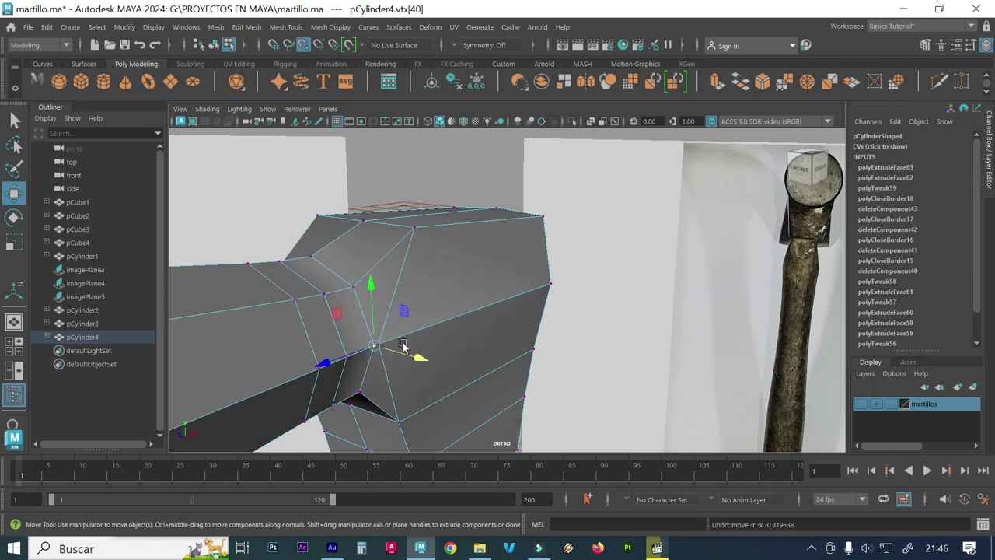
right_click_drag(407, 356, 444, 351, "alt")
left_click_drag(443, 351, 373, 365, "alt")
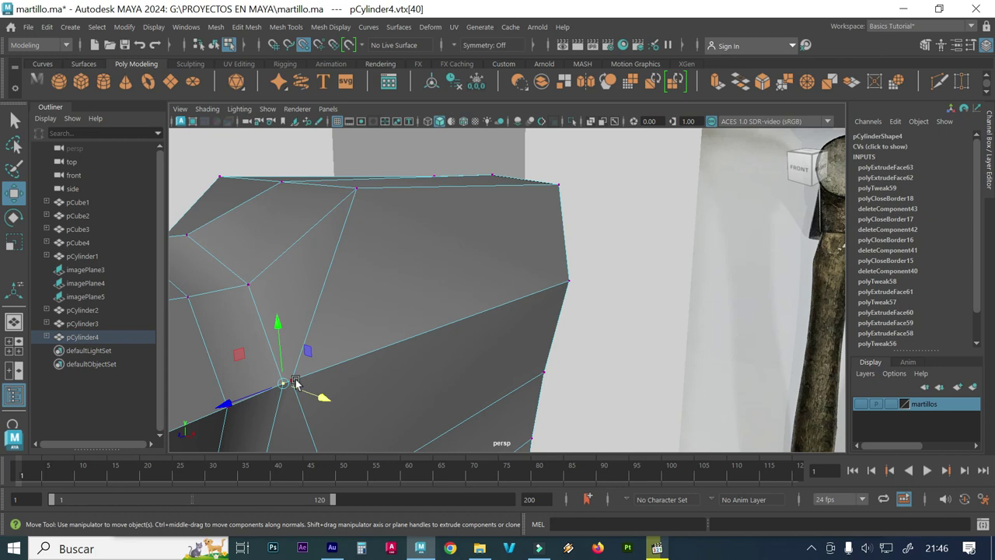
left_click_drag(295, 382, 322, 393)
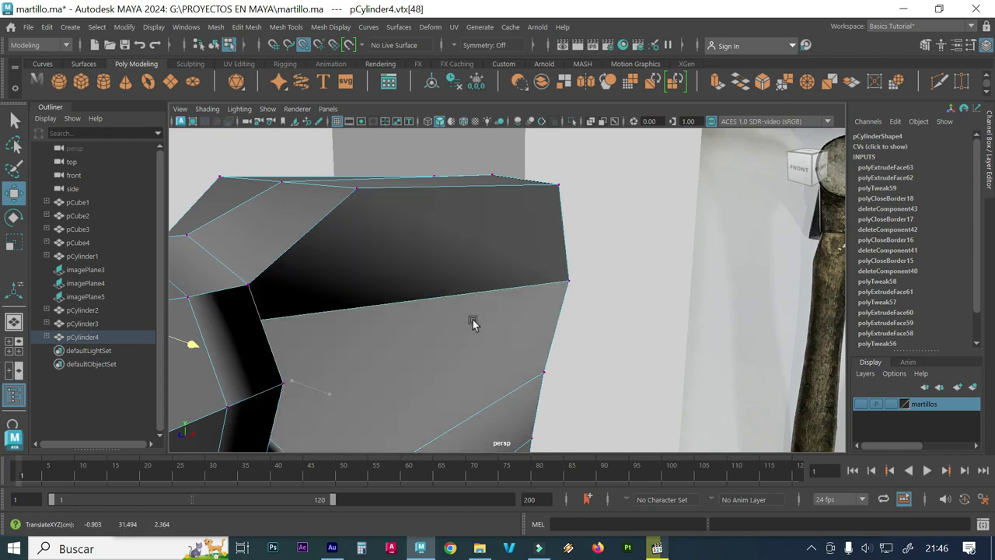
middle_click_drag(472, 322, 581, 286)
mouse_move(461, 335)
left_mouse_down("alt")
mouse_move(393, 329)
mouse_move(464, 329)
left_mouse_up("alt")
mouse_move(433, 367)
right_mouse_down("alt")
mouse_move(451, 318)
mouse_move(440, 335)
right_mouse_up("alt")
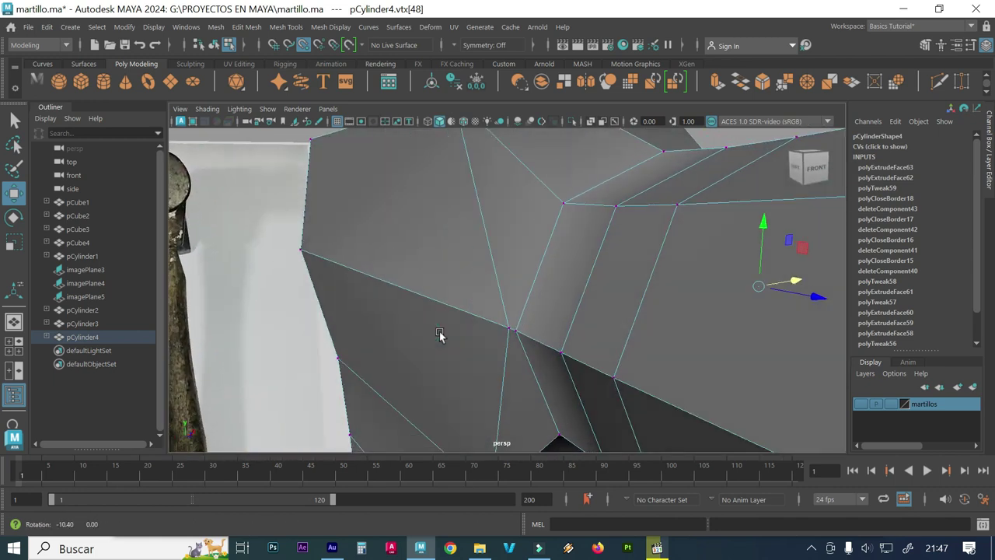
- Nudge the neck-corner vertex slightly left along X
left_click(506, 330)
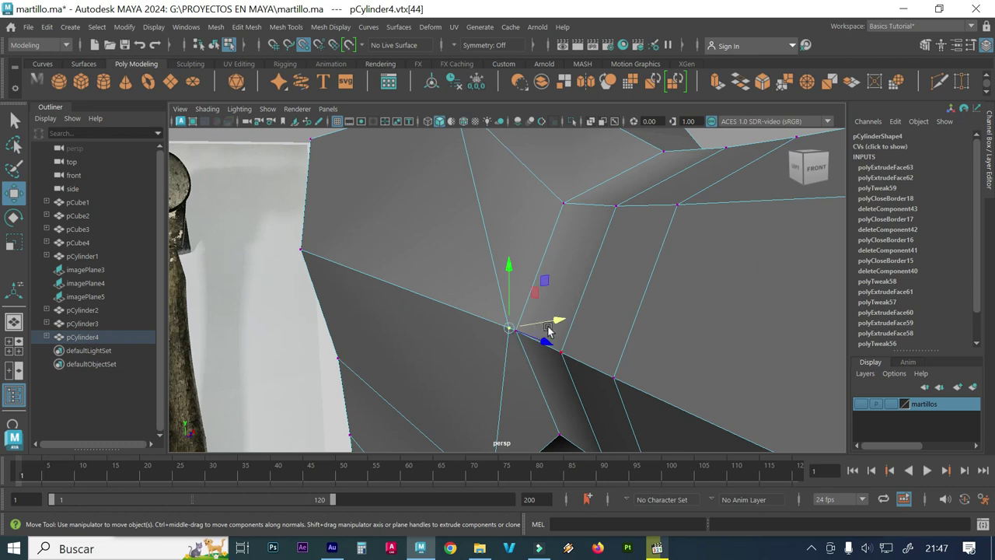
left_click_drag(353, 324, 556, 318)
left_click(507, 330)
left_click(563, 207)
left_click(510, 325)
left_click_drag(561, 329, 554, 328)
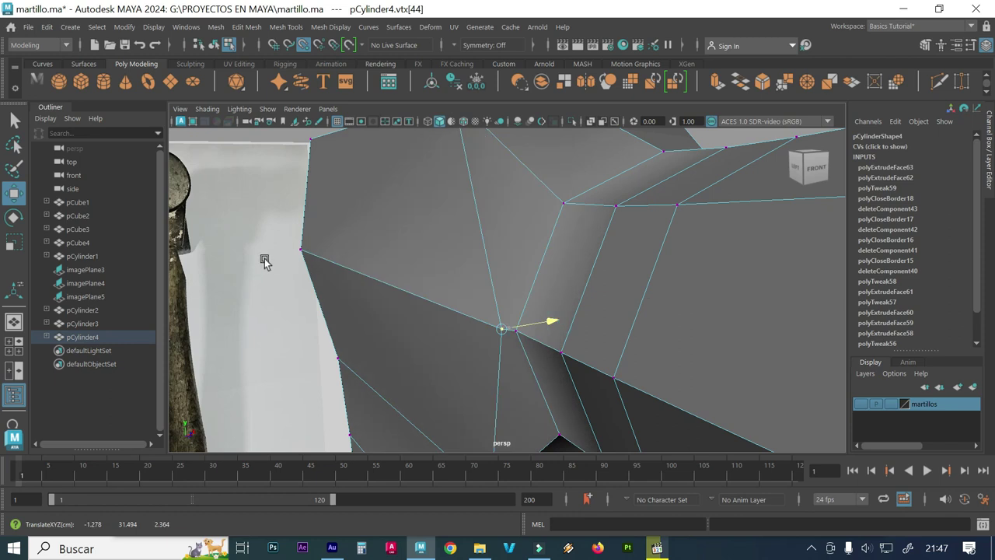
- Orbit around the hammer head to check the tidied faces around the neck
key("f")
left_click(256, 297)
mouse_move(285, 309)
left_mouse_down("alt")
mouse_move(267, 307)
mouse_move(373, 308)
mouse_move(334, 302)
mouse_move(337, 312)
left_mouse_up("alt")
mouse_move(333, 315)
left_mouse_down("alt")
mouse_move(322, 324)
mouse_move(318, 268)
mouse_move(207, 285)
mouse_move(467, 324)
mouse_move(389, 336)
mouse_move(528, 340)
mouse_move(518, 349)
mouse_move(502, 340)
left_mouse_up("alt")
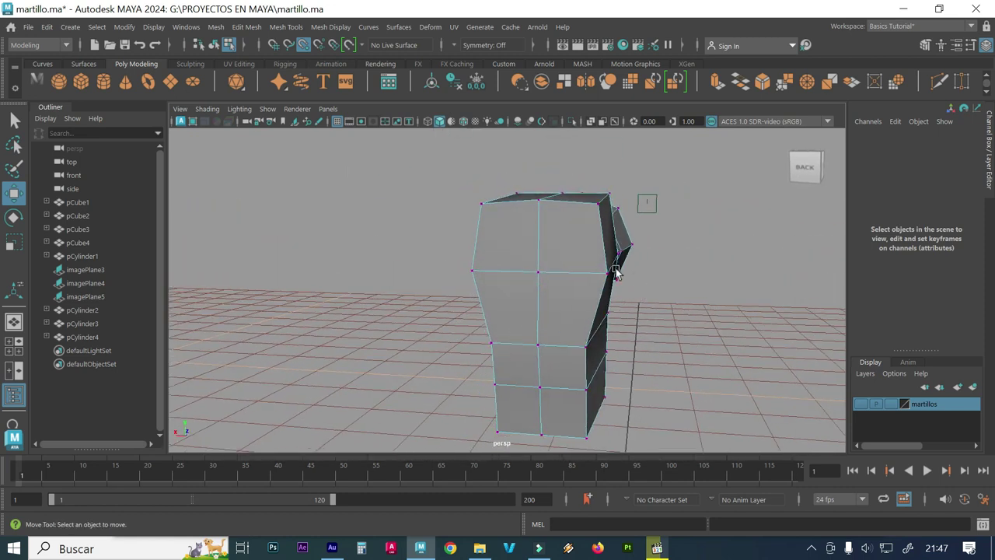
mouse_move(551, 269)
left_mouse_down("alt")
mouse_move(571, 257)
mouse_move(503, 263)
mouse_move(480, 247)
left_mouse_up("alt")
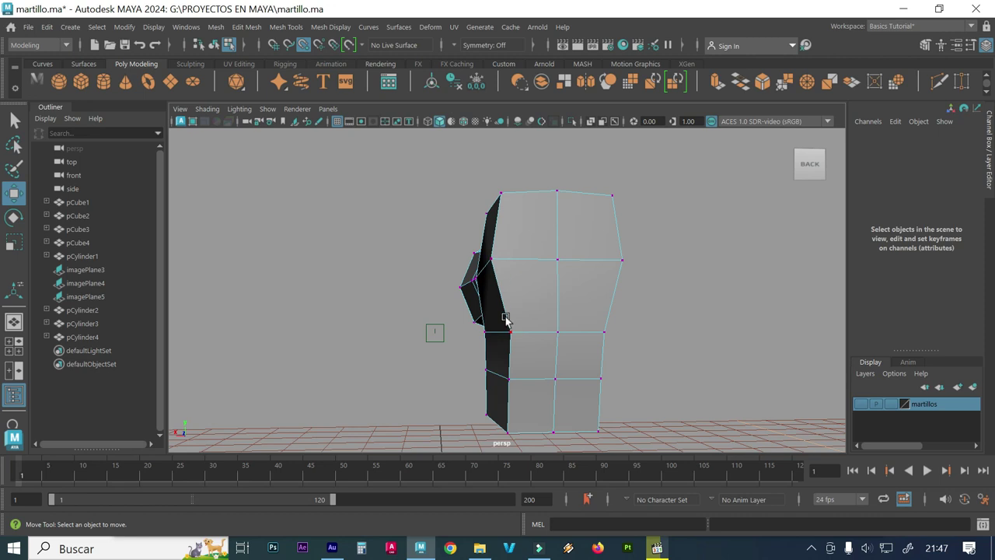
- In the front view, scale the middle vertex row to 0.938 and the bottom row to 0.804 in X
key("space")
key("space")
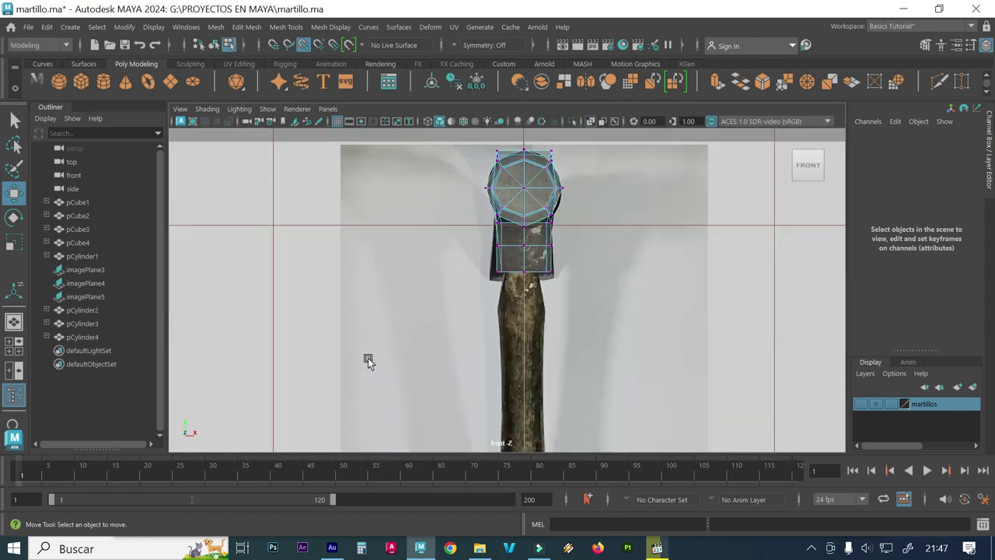
right_click_drag(405, 291, 599, 283, "alt")
middle_click_drag(599, 282, 349, 316, "alt")
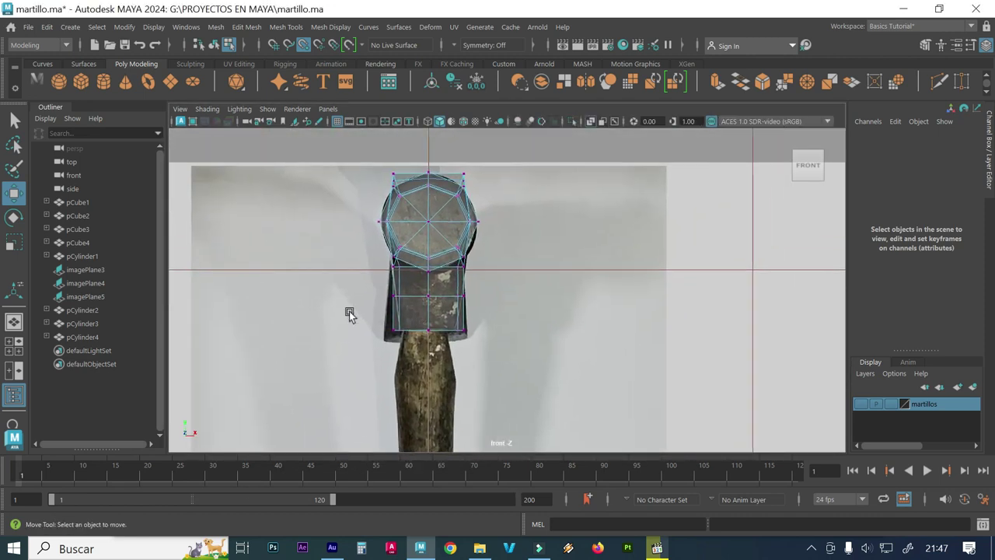
right_click_drag(349, 315, 420, 303, "alt")
middle_click_drag(420, 304, 476, 330, "alt")
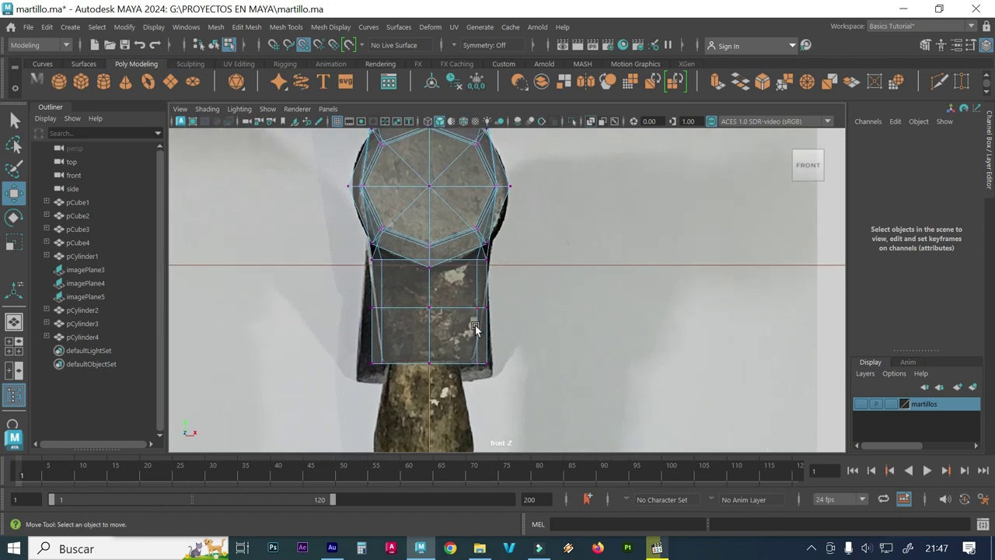
left_click_drag(510, 330, 325, 302)
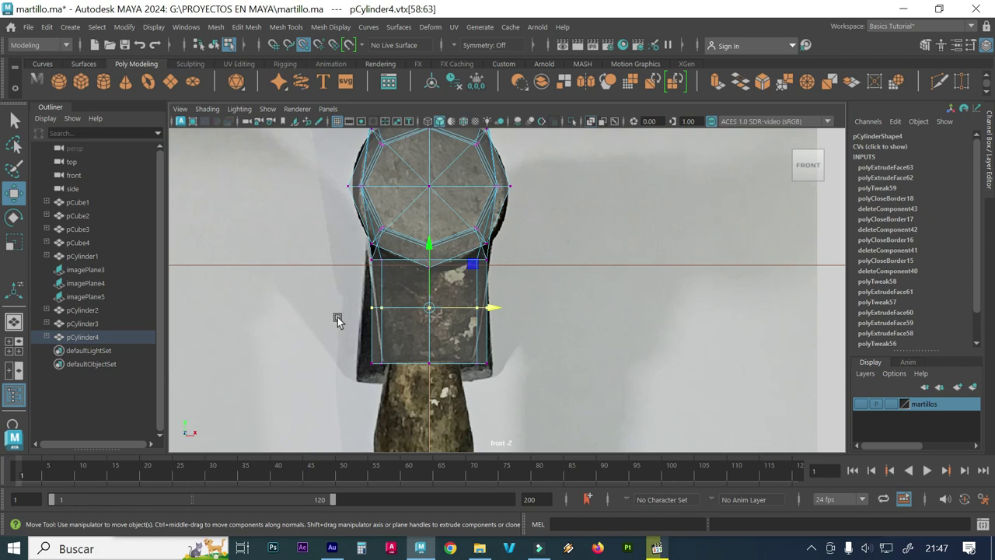
key("r")
left_click_drag(485, 310, 482, 310)
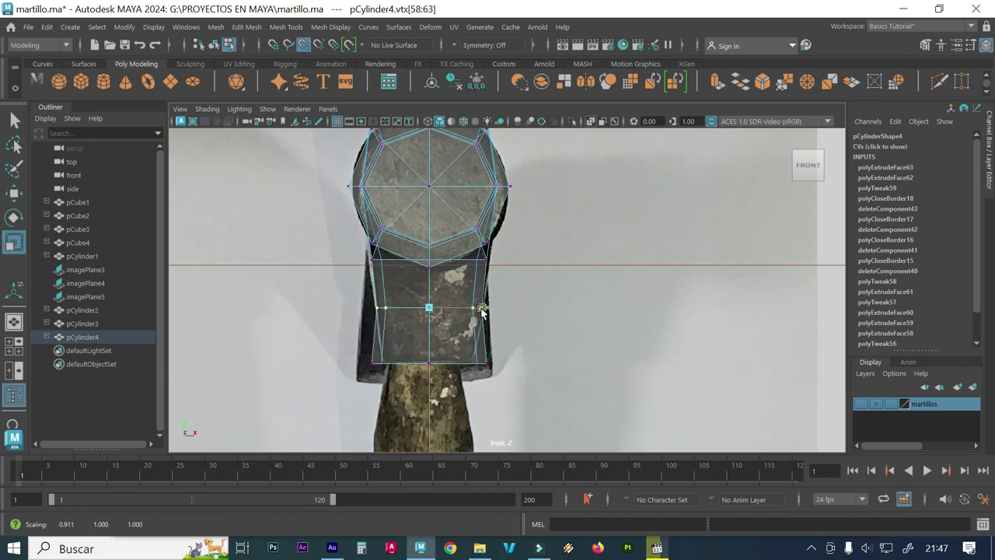
left_click_drag(510, 381, 359, 350)
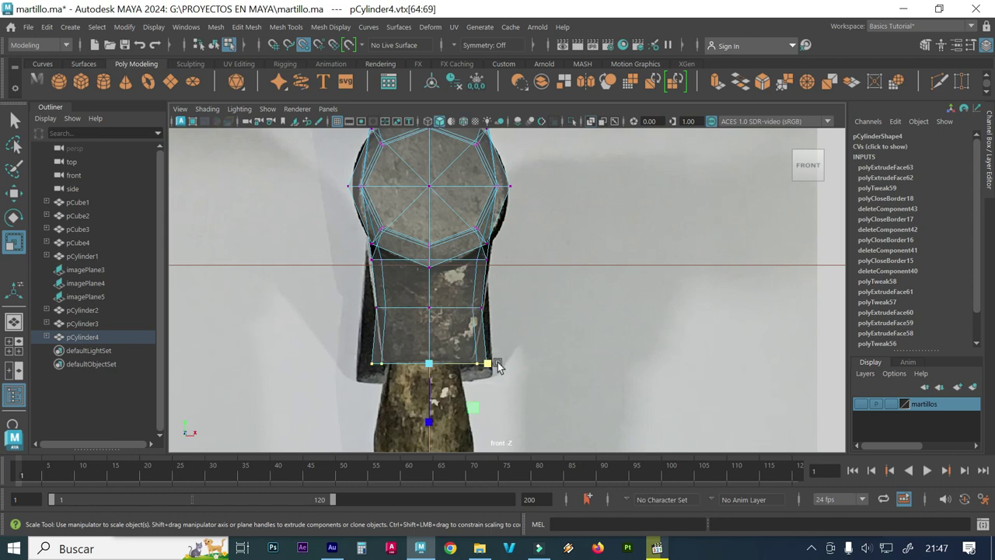
left_click_drag(487, 367, 476, 365)
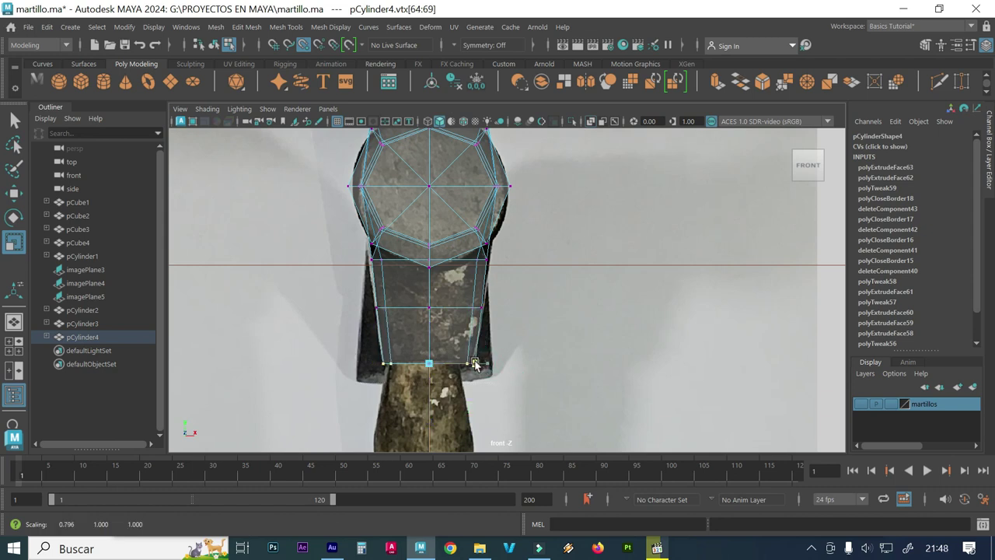
- Check the taper against the references in the perspective and top views
key("space")
key("space")
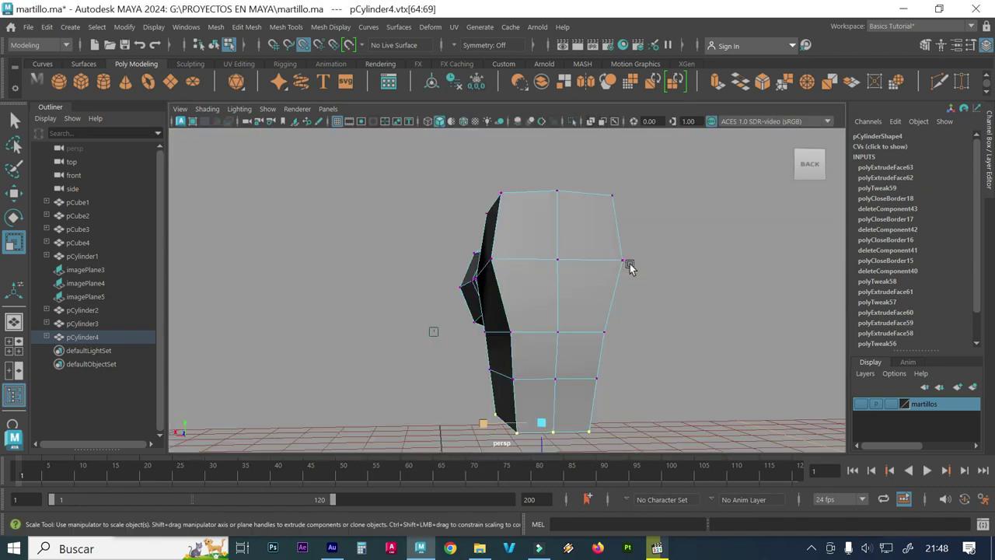
mouse_move(428, 338)
left_mouse_down("alt")
mouse_move(626, 371)
mouse_move(554, 305)
mouse_move(523, 316)
mouse_move(523, 293)
mouse_move(517, 313)
mouse_move(417, 289)
mouse_move(473, 300)
mouse_move(428, 245)
mouse_move(456, 306)
mouse_move(349, 298)
mouse_move(392, 293)
mouse_move(345, 301)
mouse_move(478, 291)
mouse_move(466, 304)
left_mouse_up("alt")
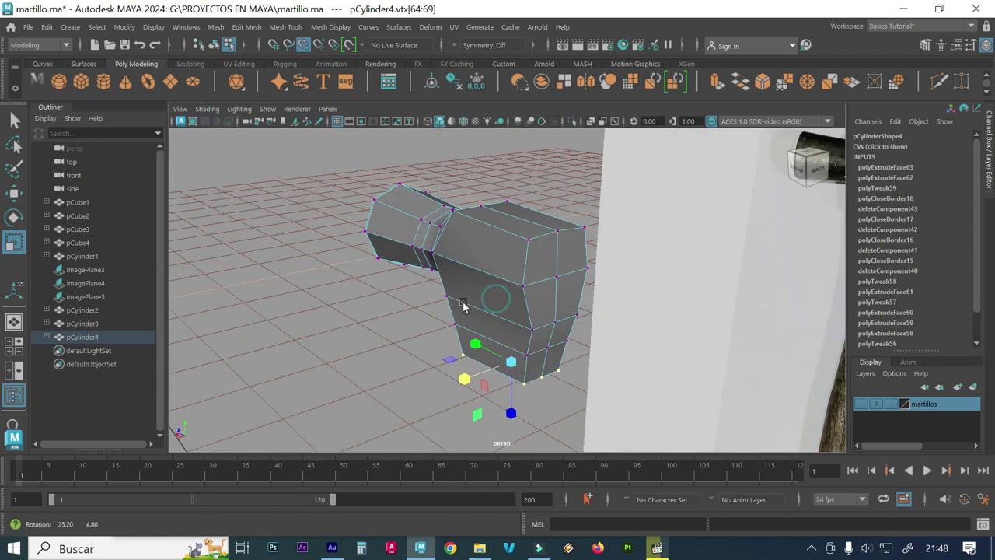
key("space")
key("space")
scroll(466, 244, "down", 3)
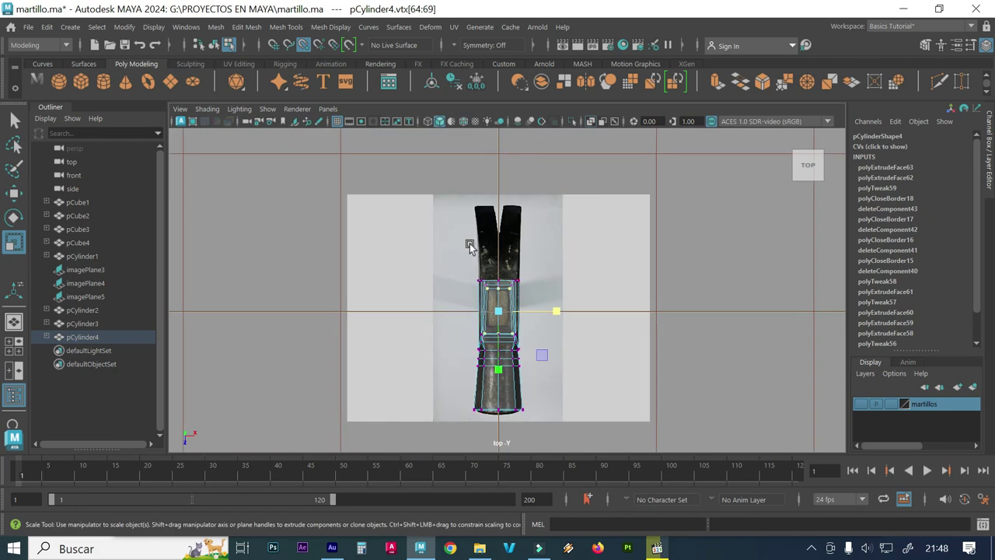
scroll(422, 277, "up", 1)
scroll(593, 284, "up", 1)
scroll(580, 294, "up", 1)
scroll(580, 294, "up", 1)
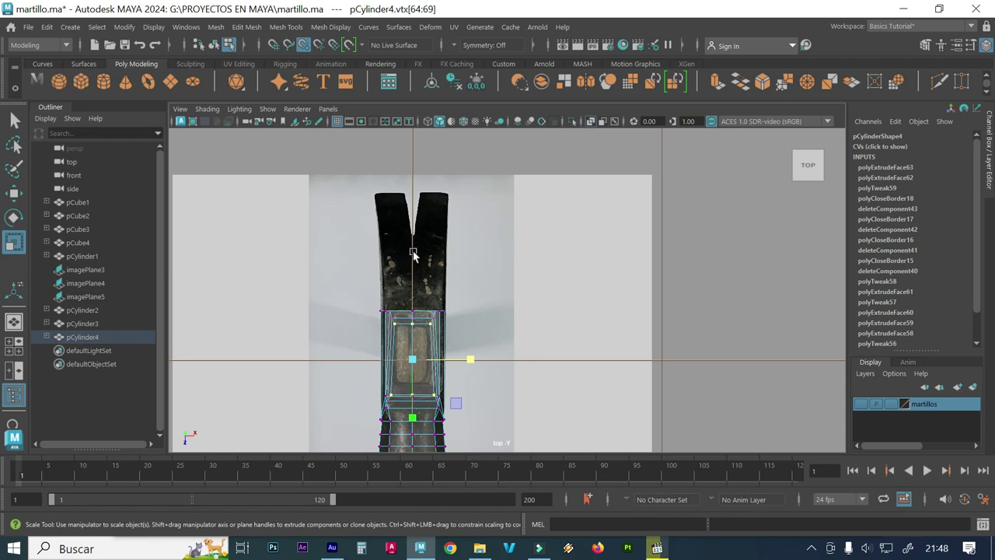
scroll(513, 251, "up", 1)
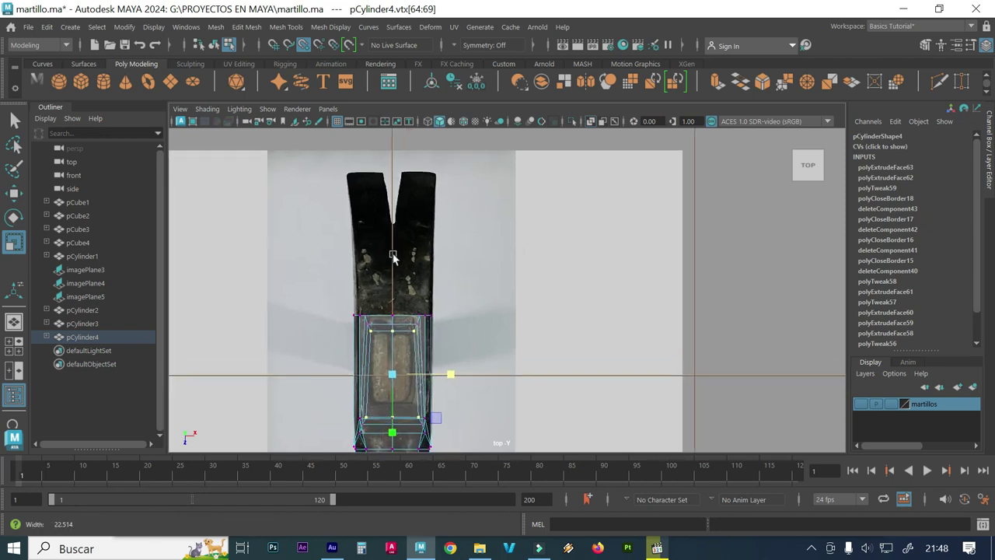
scroll(383, 240, "up", 2)
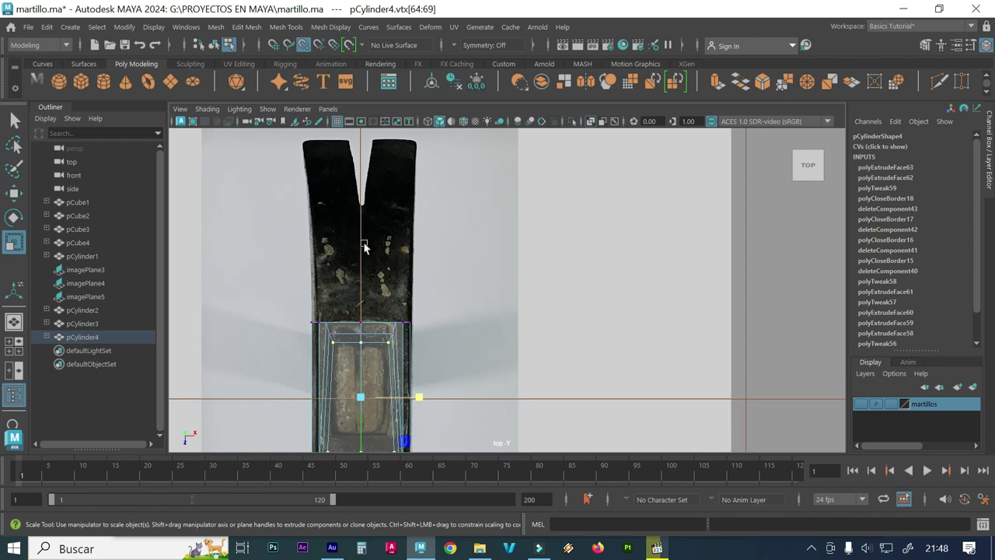
key("space")
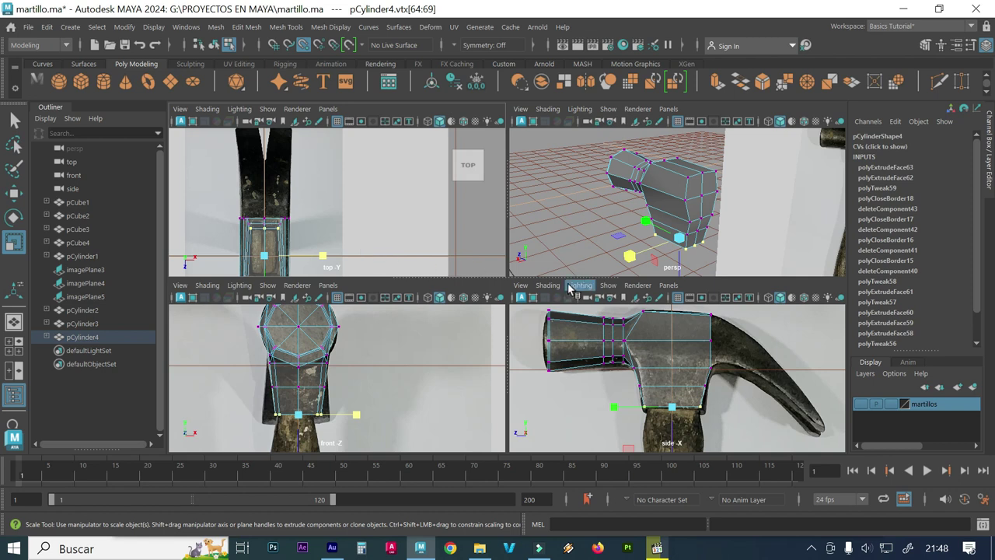
- Select the faces at the claw end of the hammer head
key("space")
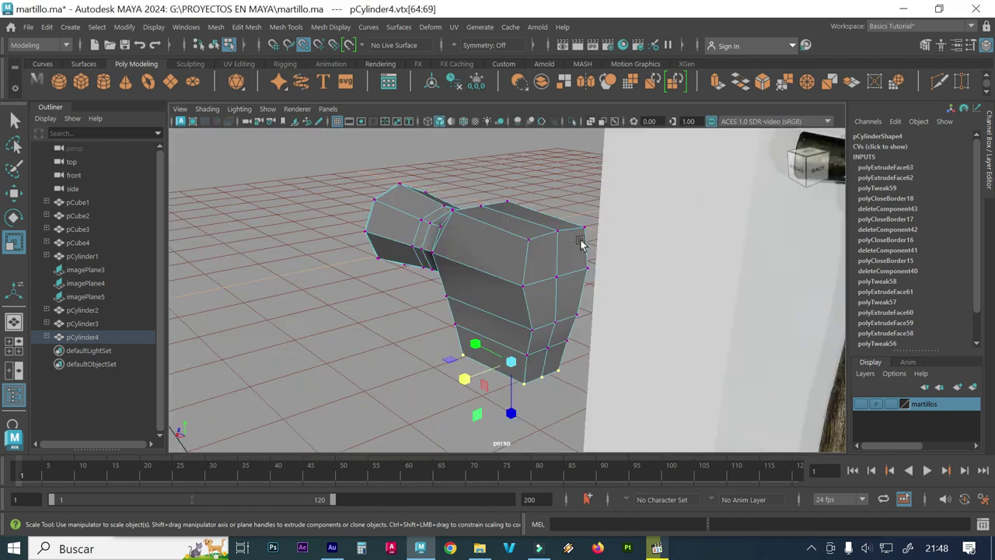
middle_click_drag(587, 278, 478, 269, "alt")
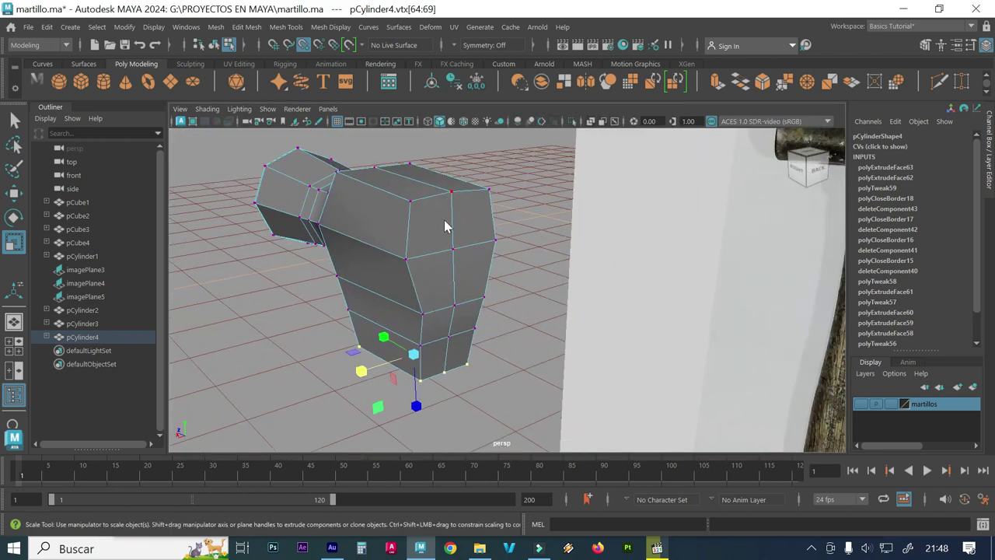
right_click_drag(444, 225, 490, 175)
left_click(429, 221)
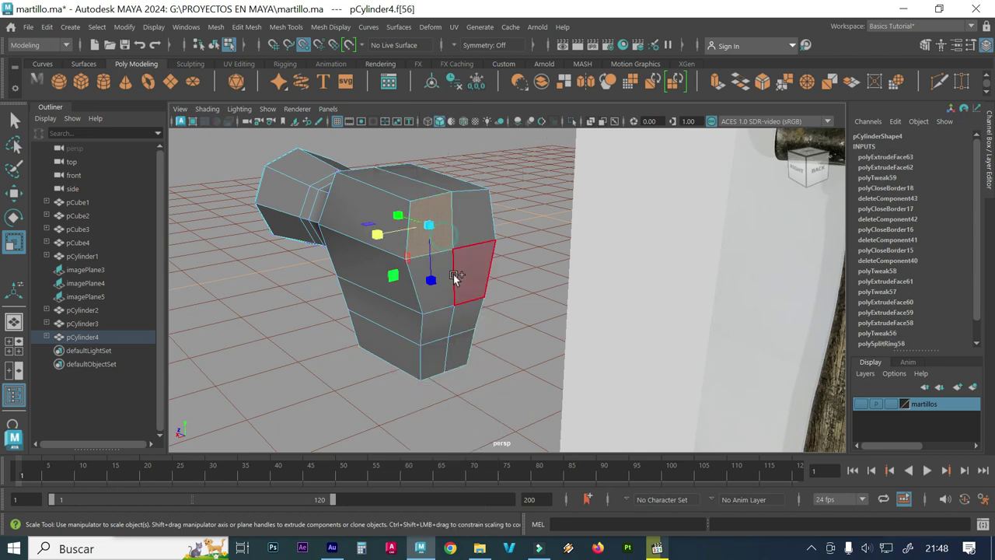
left_click(434, 282, "shift")
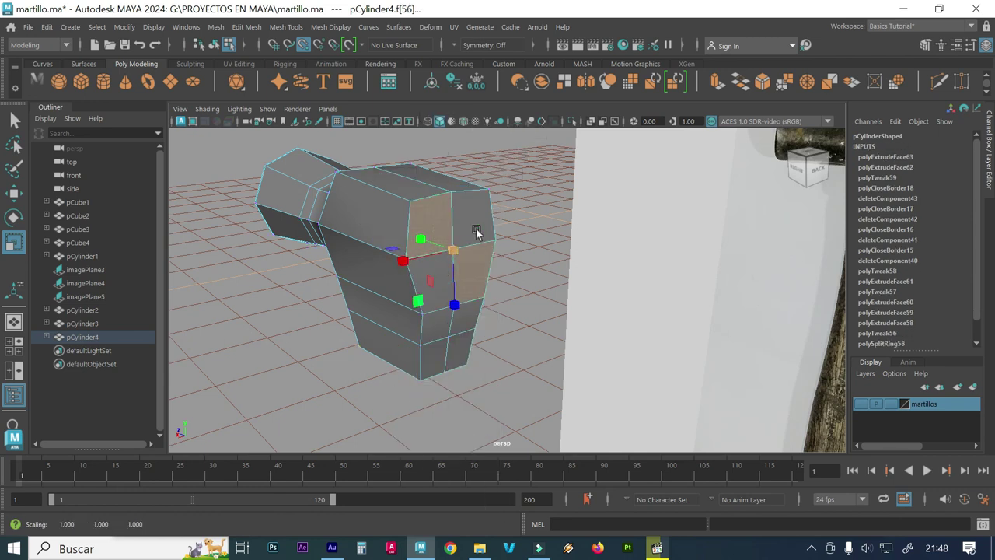
left_click(431, 282, "shift")
mouse_move(431, 281)
left_mouse_down("alt")
mouse_move(442, 273)
mouse_move(417, 275)
mouse_move(438, 285)
mouse_move(425, 296)
left_mouse_up("alt")
left_click(435, 296, "shift")
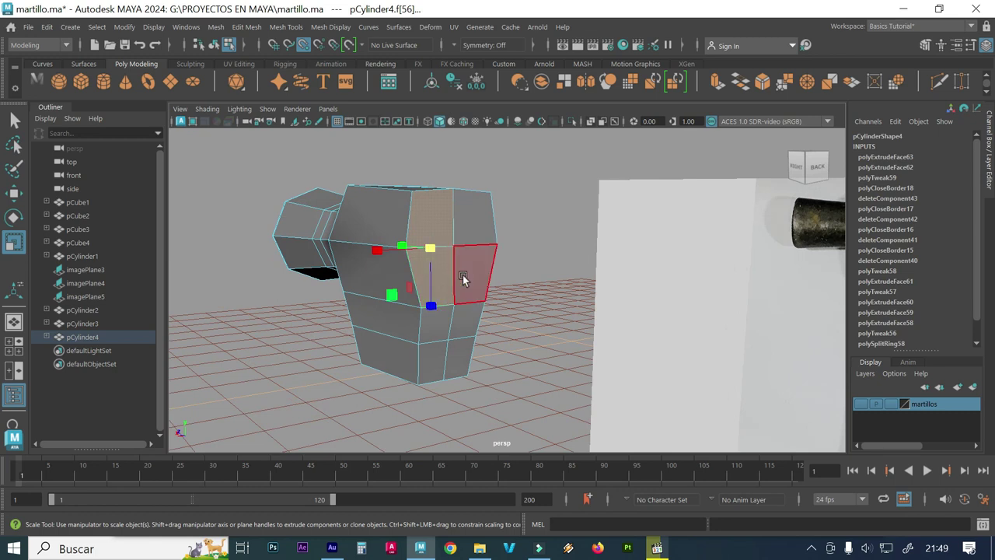
left_click(466, 270, "shift")
left_click(460, 215, "shift")
- Delete the end faces to inspect the opening, then undo to restore them
key("Delete")
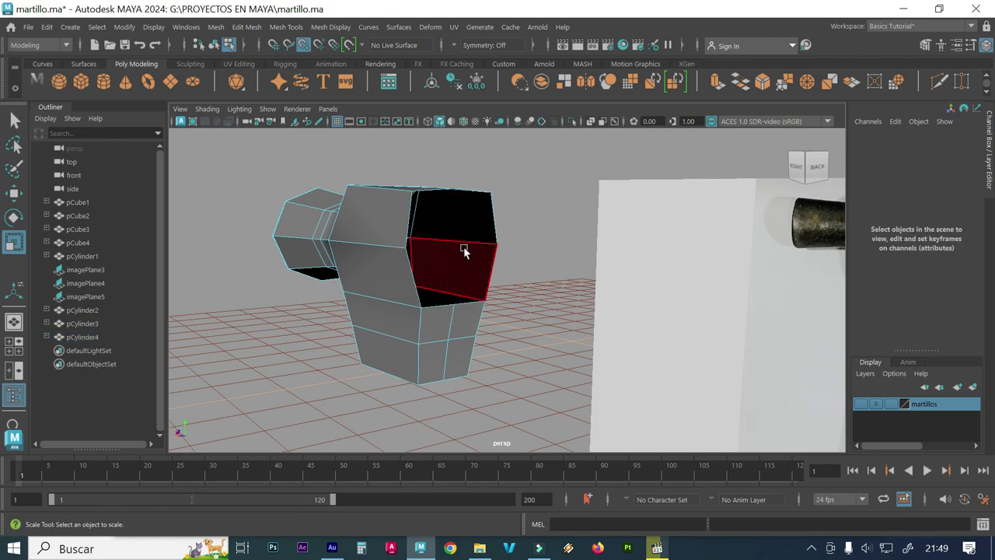
mouse_move(456, 272)
left_mouse_down("alt")
mouse_move(402, 273)
mouse_move(416, 309)
mouse_move(456, 311)
mouse_move(461, 285)
mouse_move(420, 262)
mouse_move(399, 266)
mouse_move(447, 263)
left_mouse_up("alt")
key("ctrl+z")
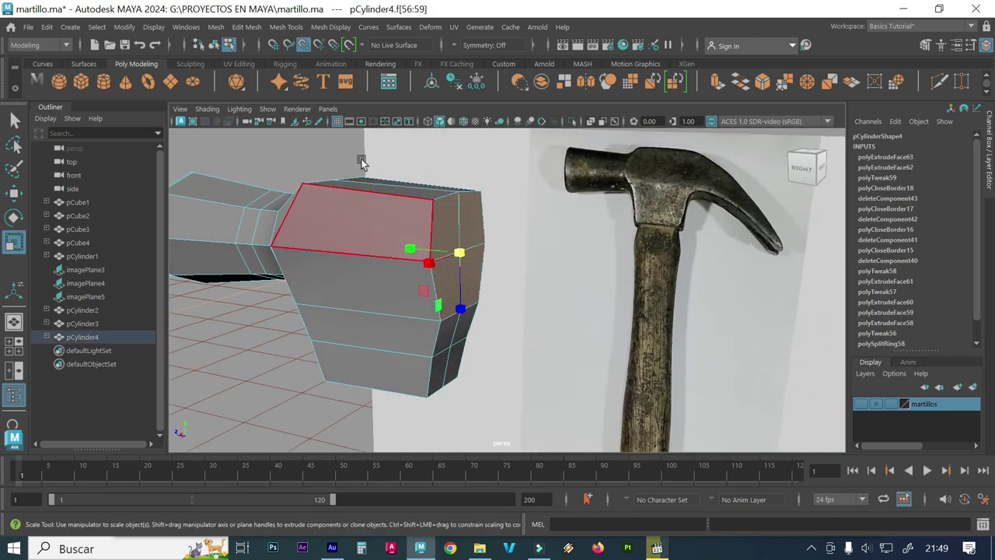
left_click(222, 30)
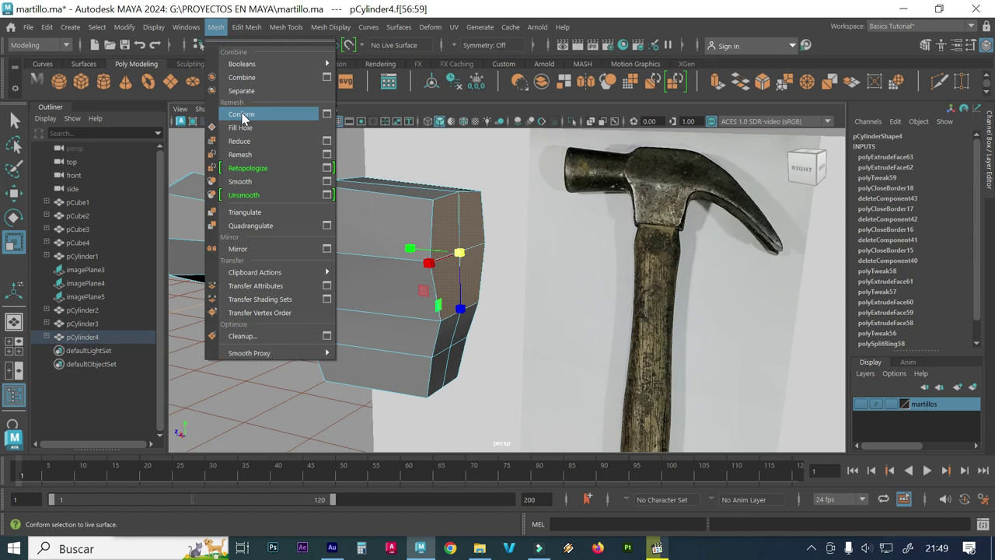
mouse_move(246, 26)
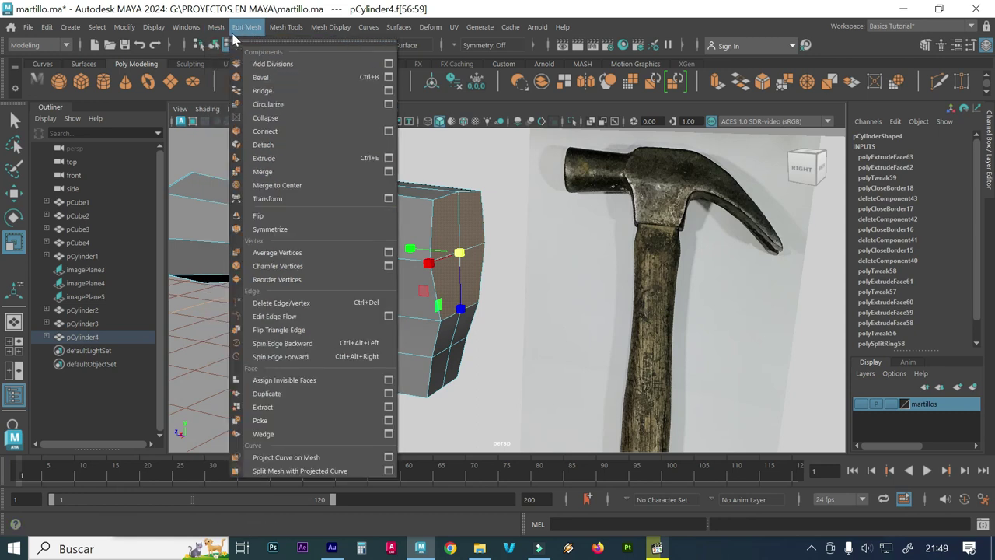
- Extrude the claw-end faces and push them out along Z to match the side reference
left_click(258, 159)
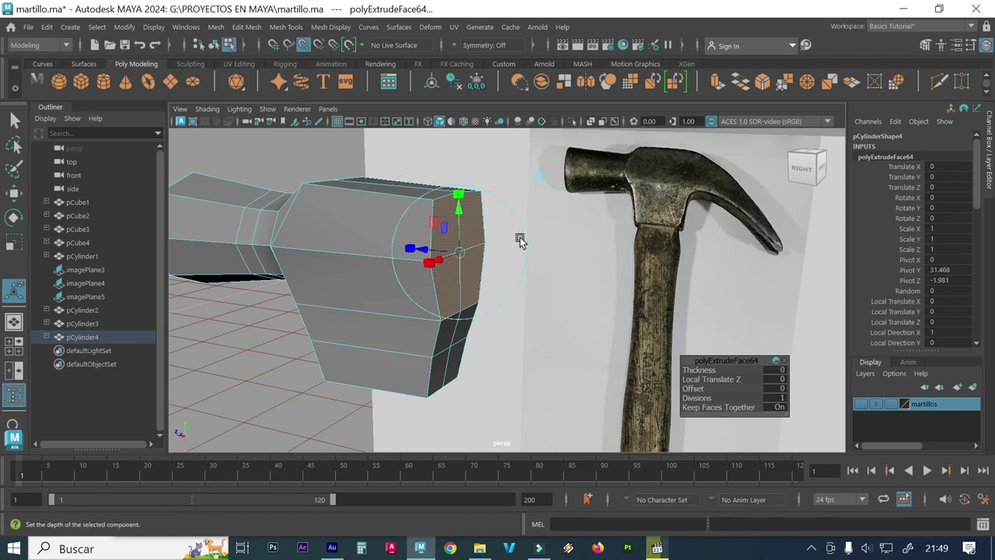
key("space")
key("space")
key("space")
scroll(636, 339, "up", 2)
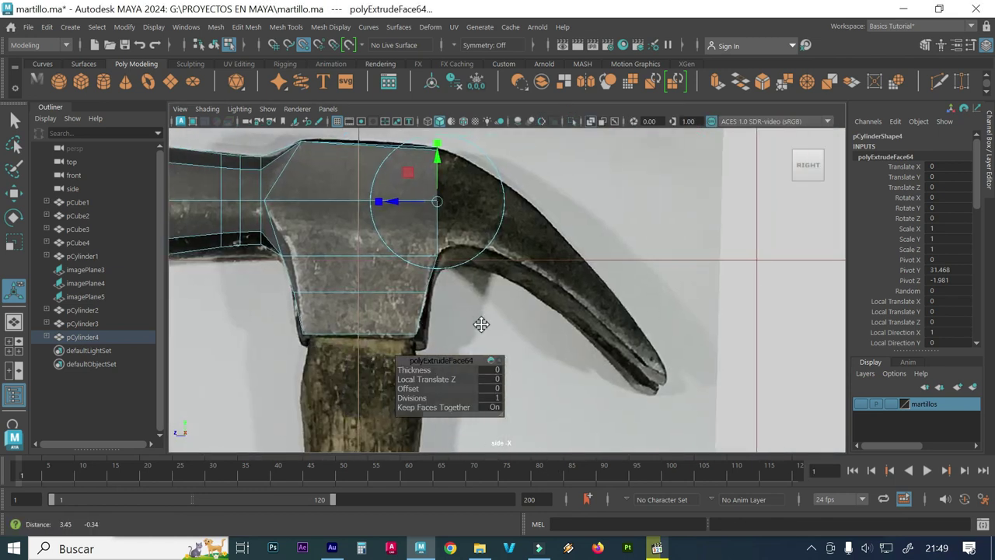
scroll(455, 212, "up", 1)
middle_click_drag(455, 212, 470, 282, "alt")
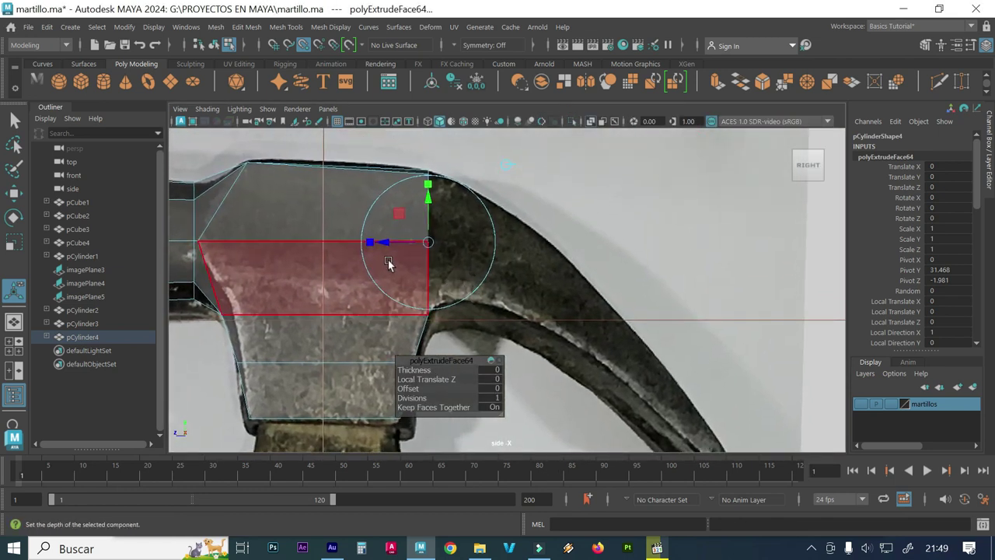
left_click_drag(393, 243, 413, 244)
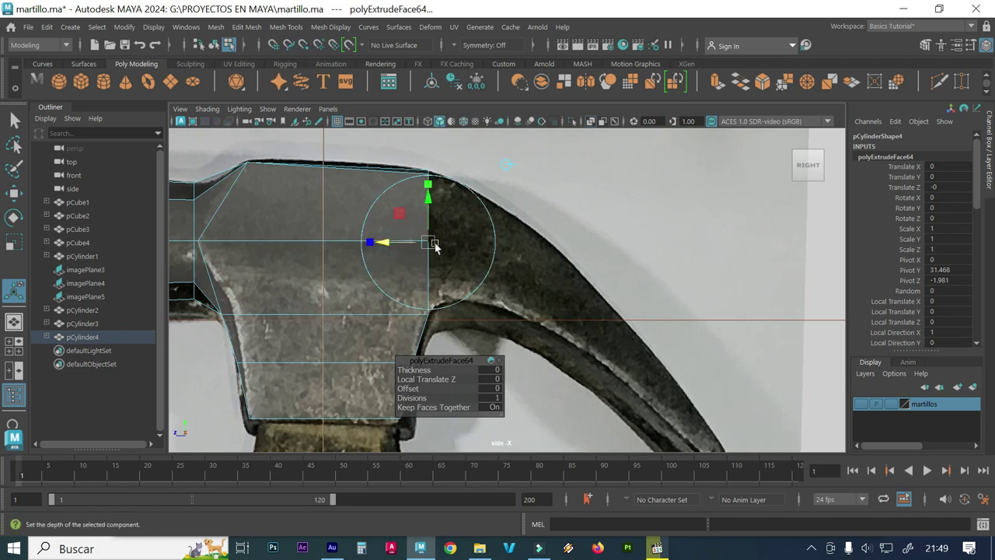
left_click_drag(394, 241, 428, 244)
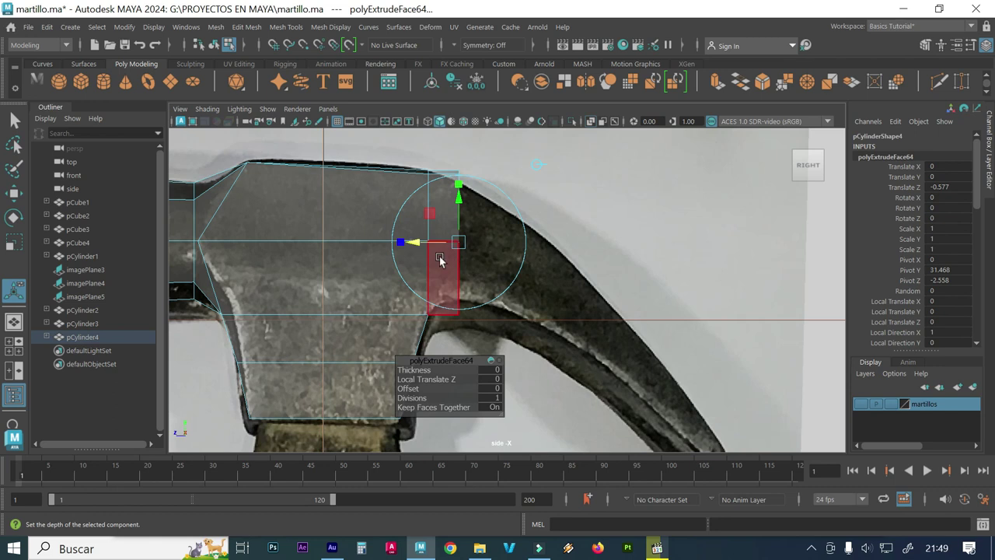
left_click_drag(430, 247, 416, 244)
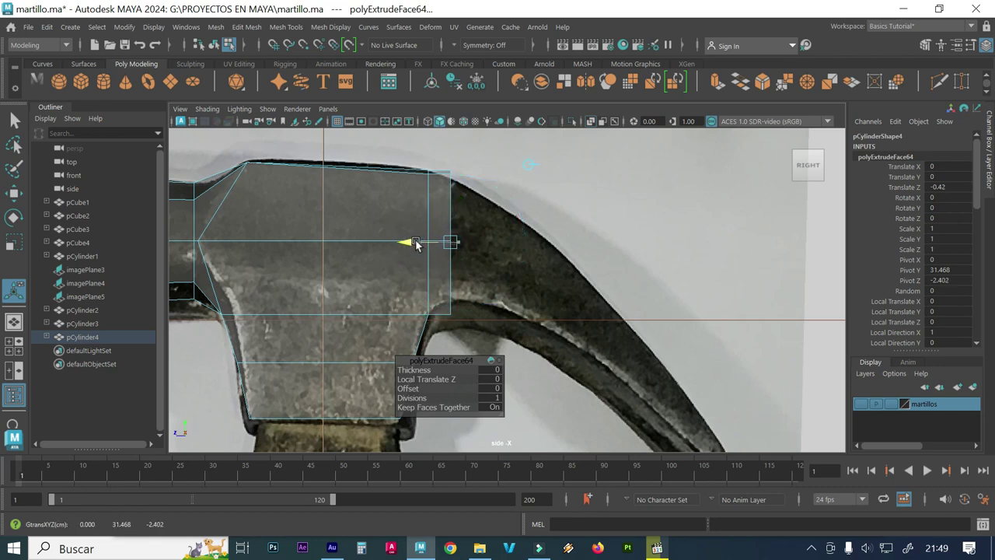
left_click(416, 243)
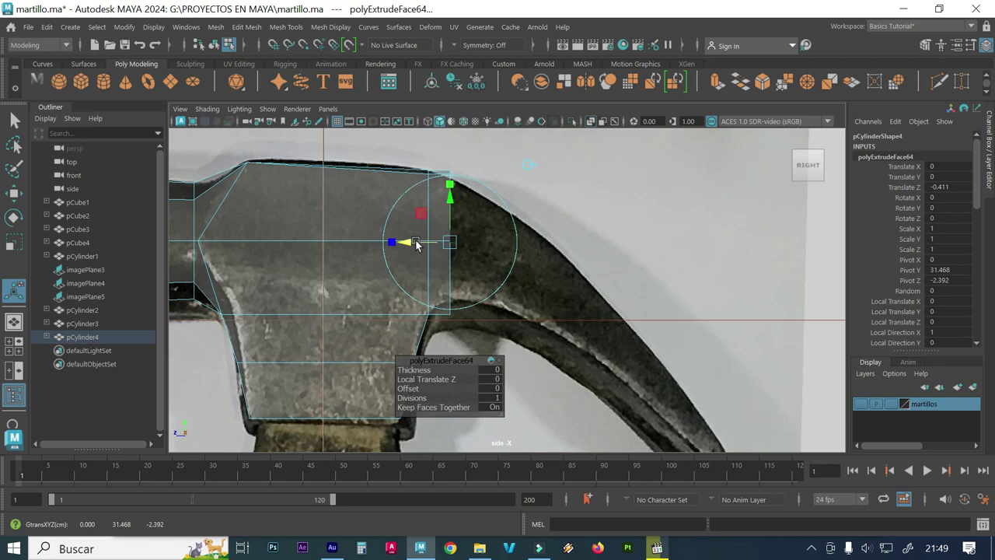
- Extrude the end faces again and push the second section out 0.469 units toward the claw
key("ctrl+e")
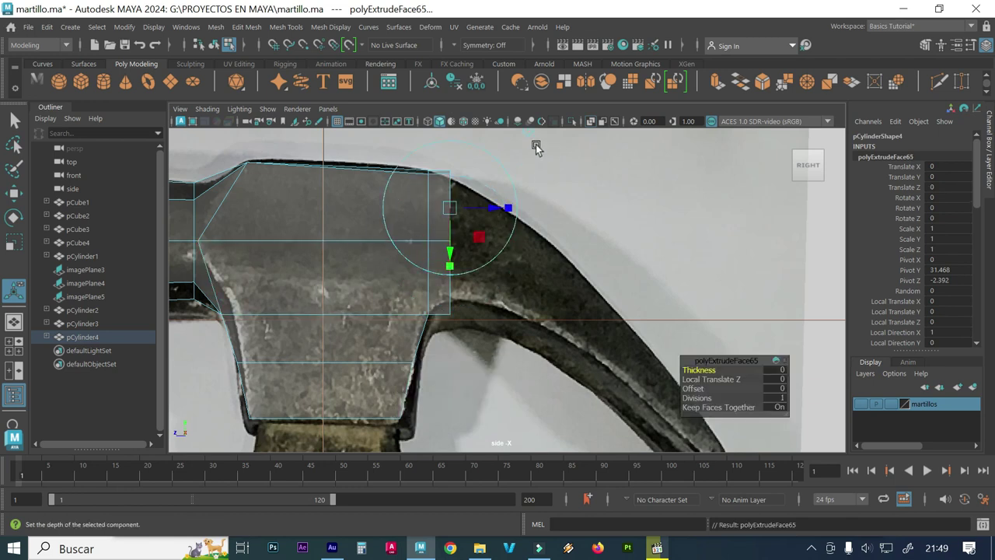
left_click(526, 136)
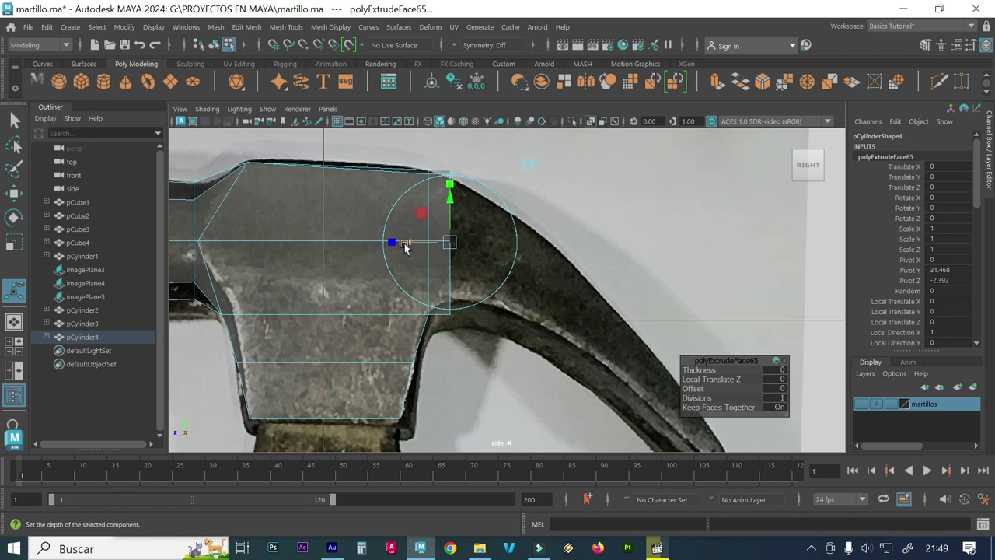
left_click_drag(410, 244, 435, 246)
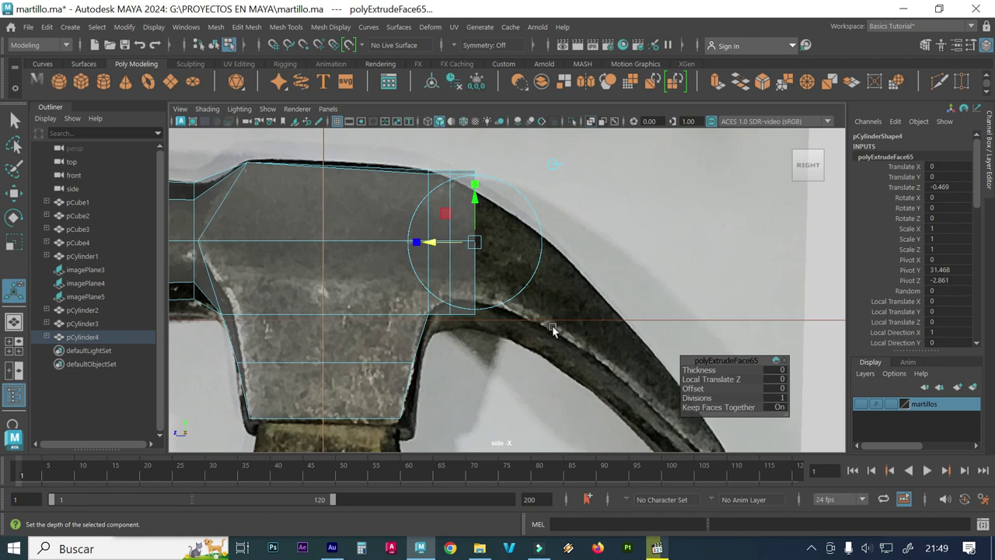
key("space")
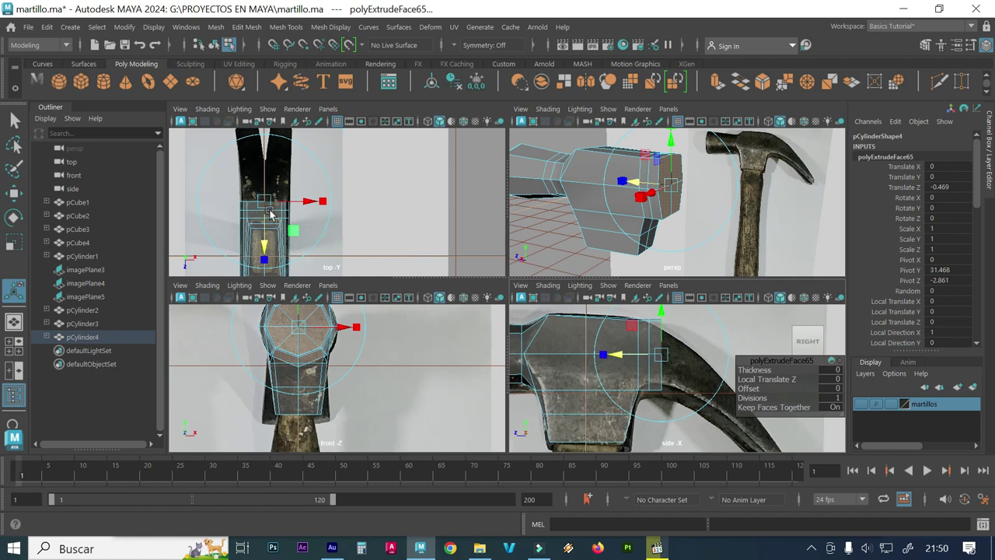
- Extrude the hammer head's end faces a third time to lengthen the head
key("ctrl+e")
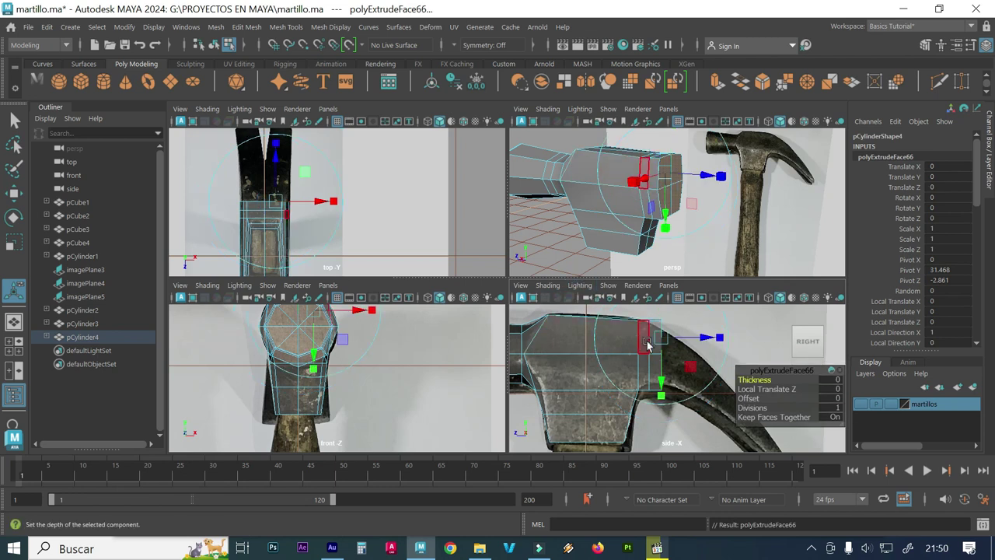
middle_click_drag(663, 356, 626, 400, "alt")
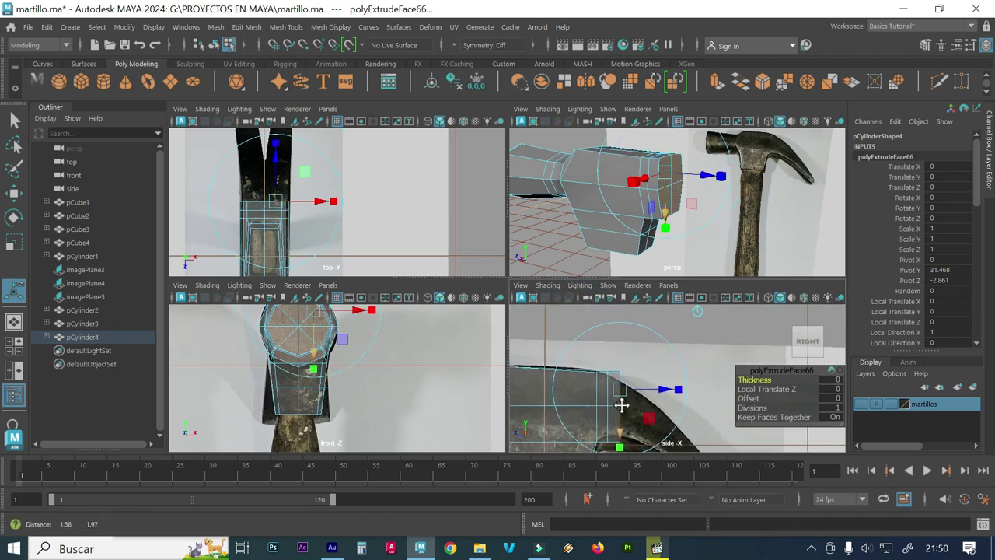
left_click(699, 315)
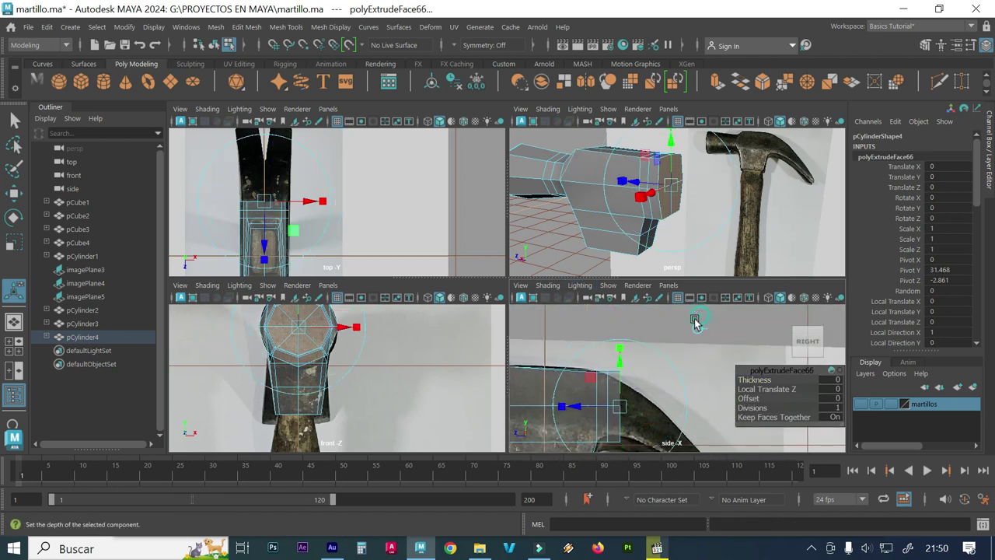
left_click_drag(580, 406, 616, 412)
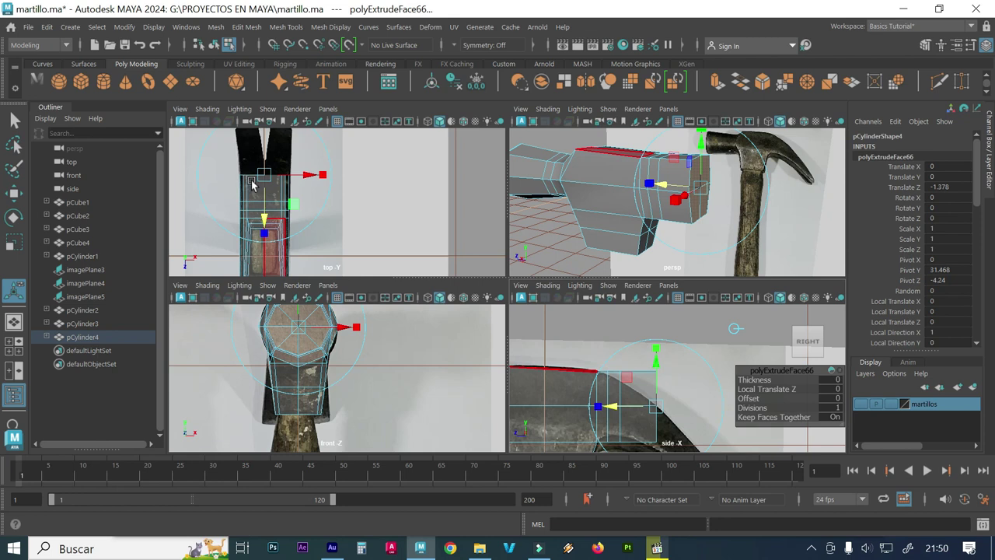
- Tilt, move down and shrink the new end face to follow the claw reference curve
key("space")
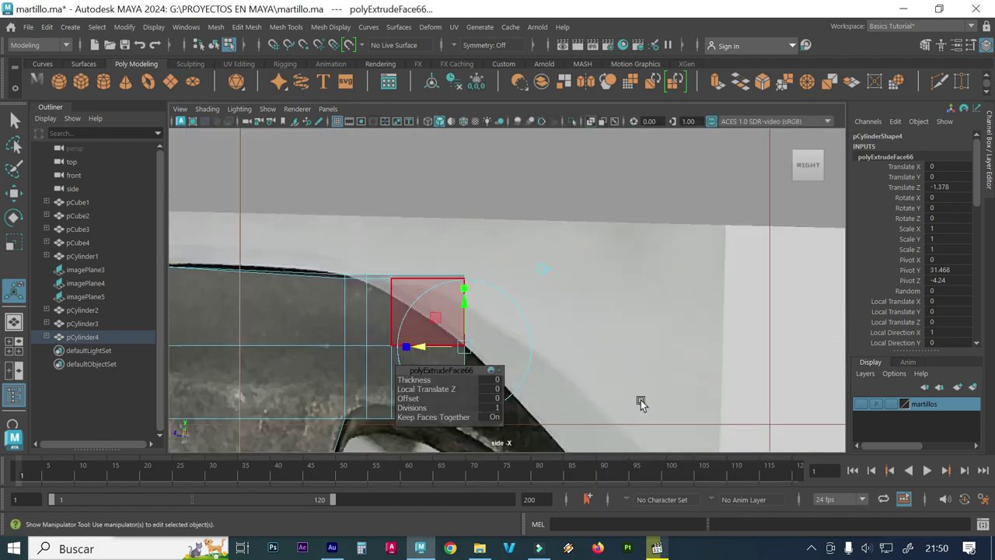
mouse_move(611, 391)
middle_mouse_down("alt")
mouse_move(597, 338)
mouse_move(562, 322)
mouse_move(578, 300)
middle_mouse_up("alt")
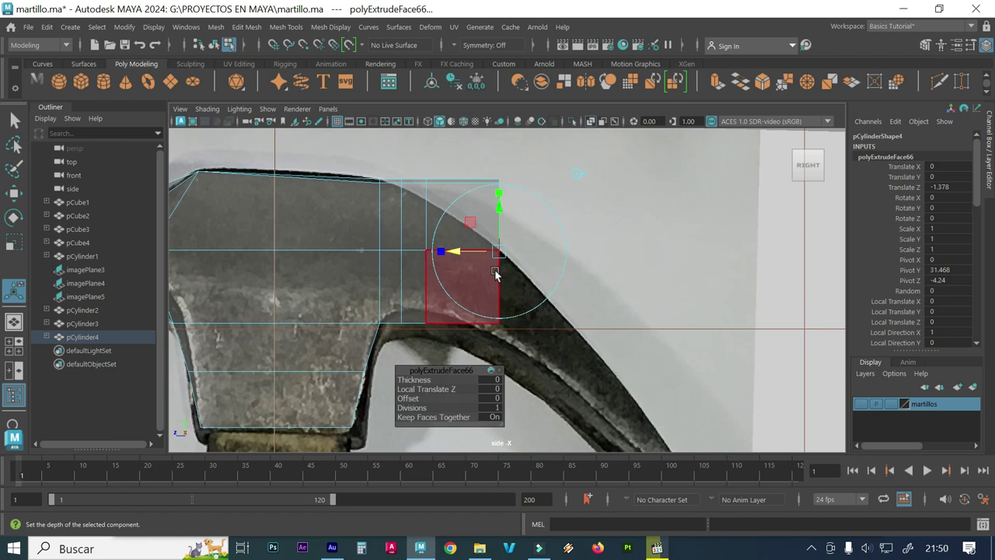
scroll(495, 273, "up", 1)
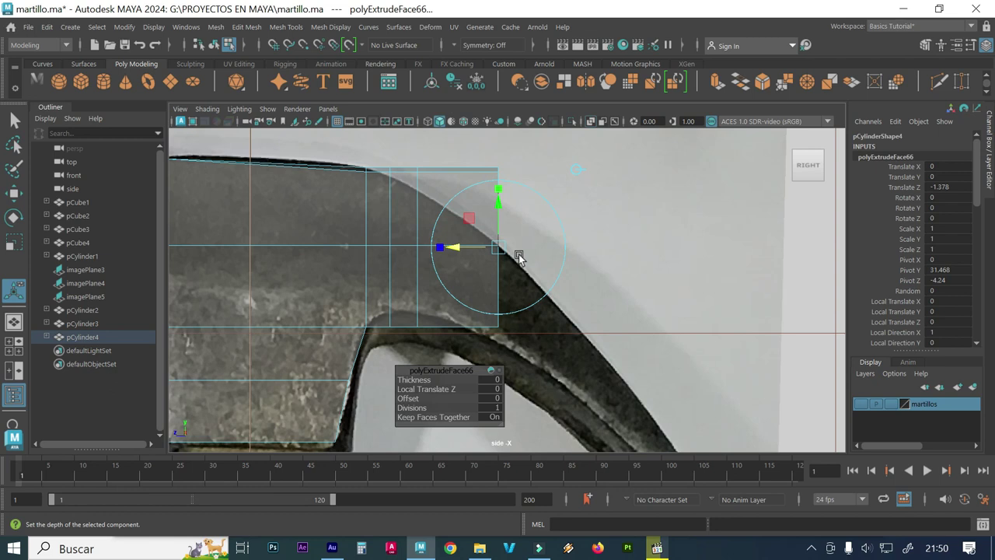
key("e")
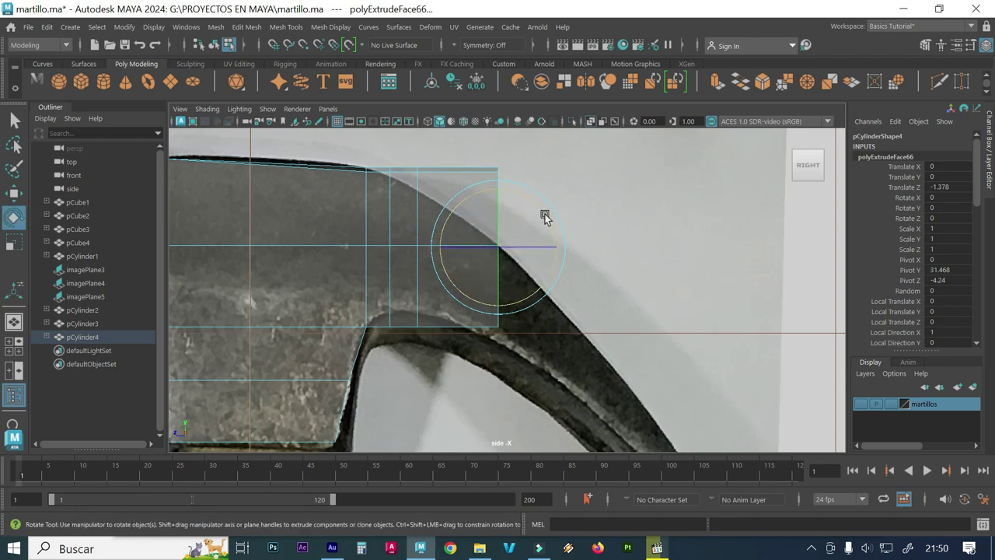
left_click_drag(542, 215, 542, 238)
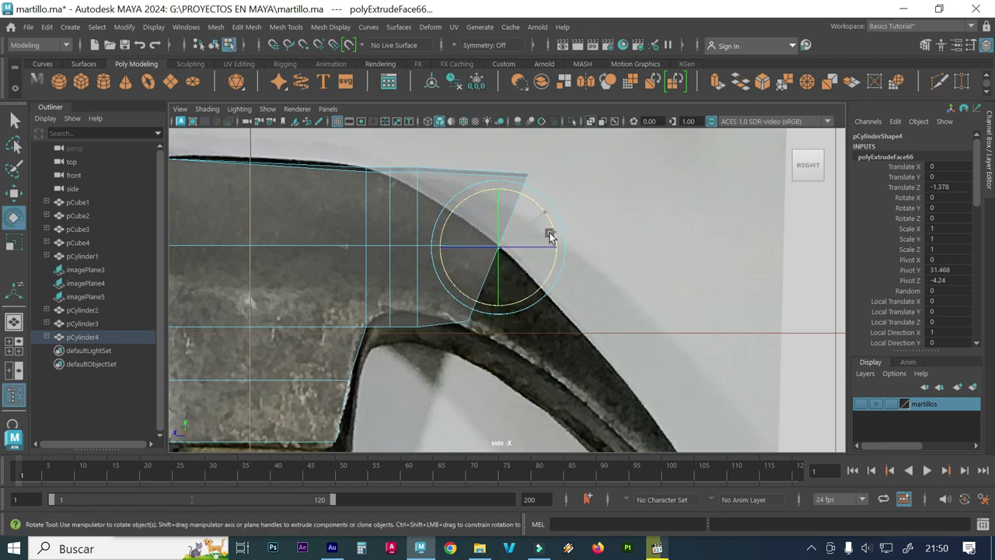
key("w")
left_click_drag(500, 190, 470, 257)
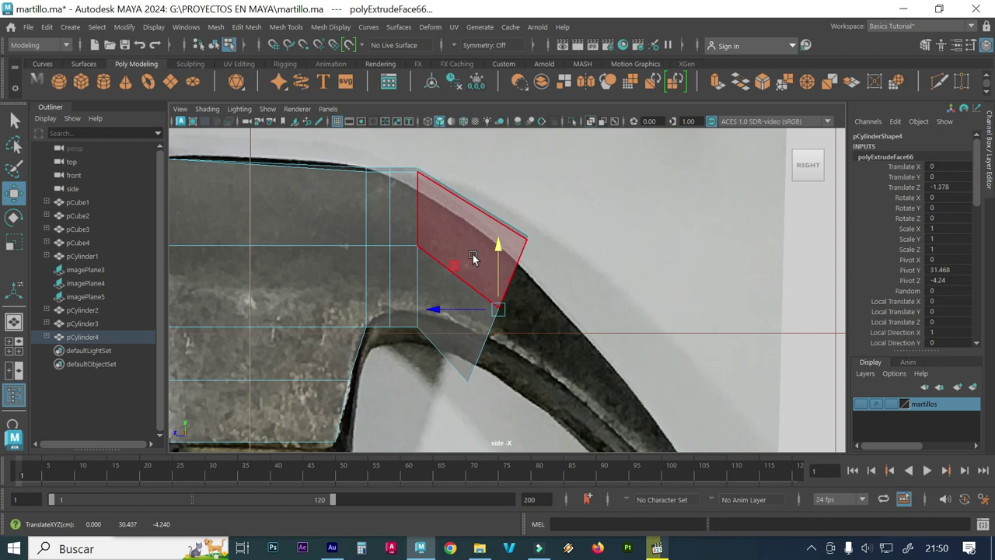
key("r")
left_click_drag(497, 309, 493, 333)
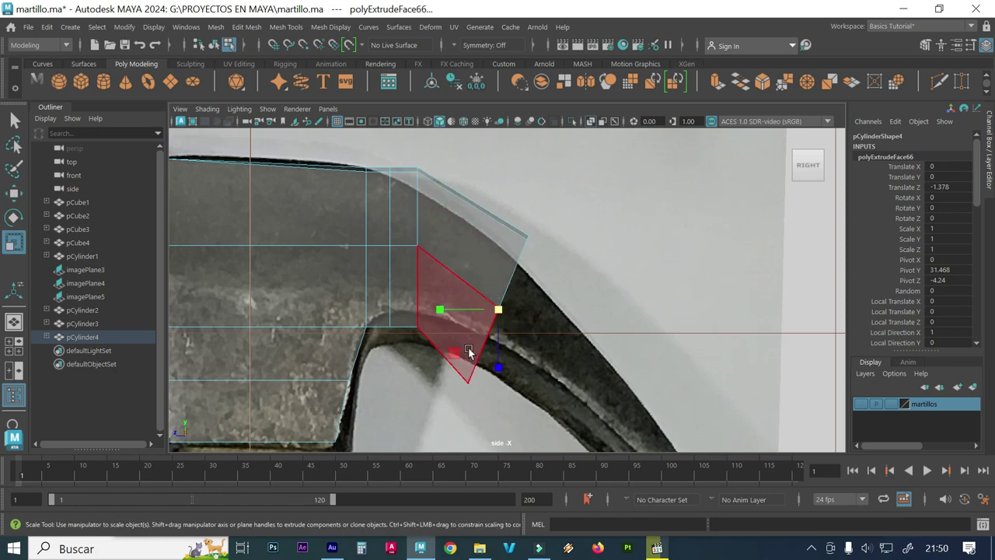
left_click_drag(499, 311, 488, 321)
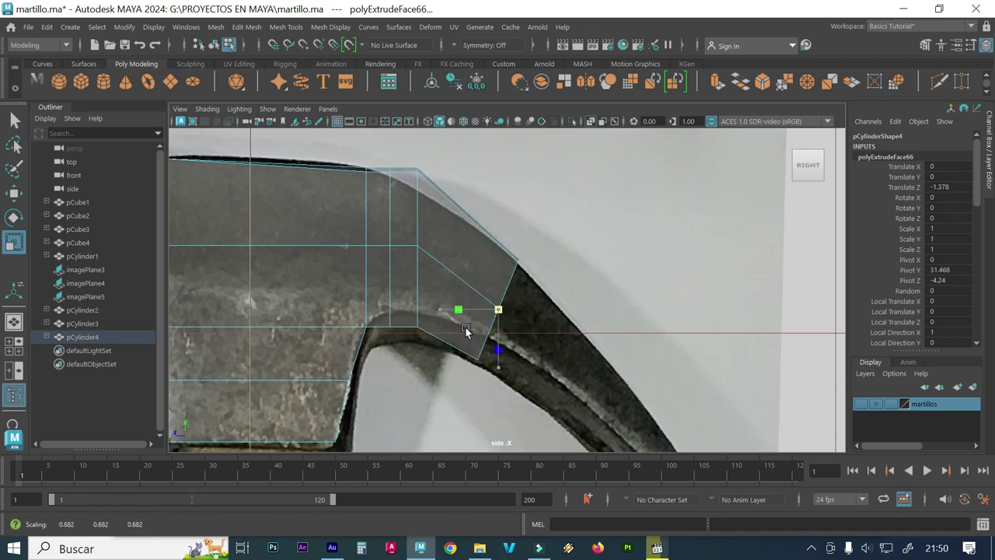
- Inspect the extrusion in perspective, then scale the end face along Z to about 0.839
key("space")
key("space")
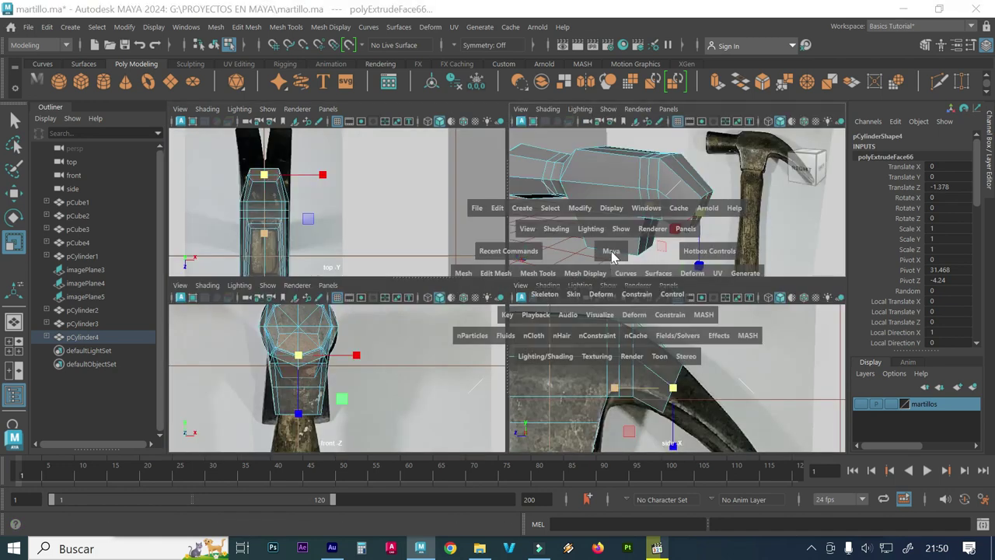
mouse_move(574, 264)
left_mouse_down("alt")
mouse_move(462, 300)
mouse_move(465, 315)
left_mouse_up("alt")
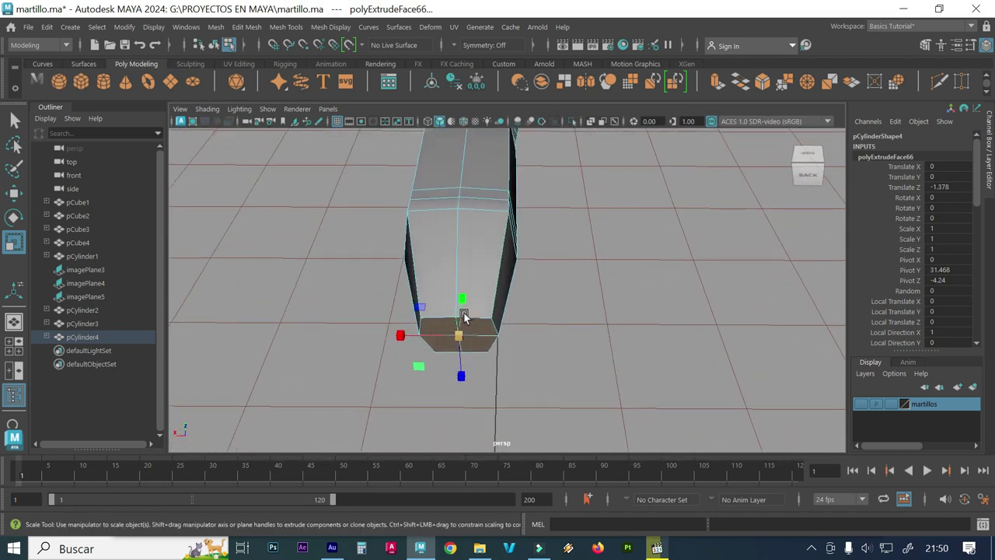
mouse_move(435, 306)
left_mouse_down("alt")
mouse_move(450, 327)
mouse_move(504, 311)
left_mouse_up("alt")
key("space")
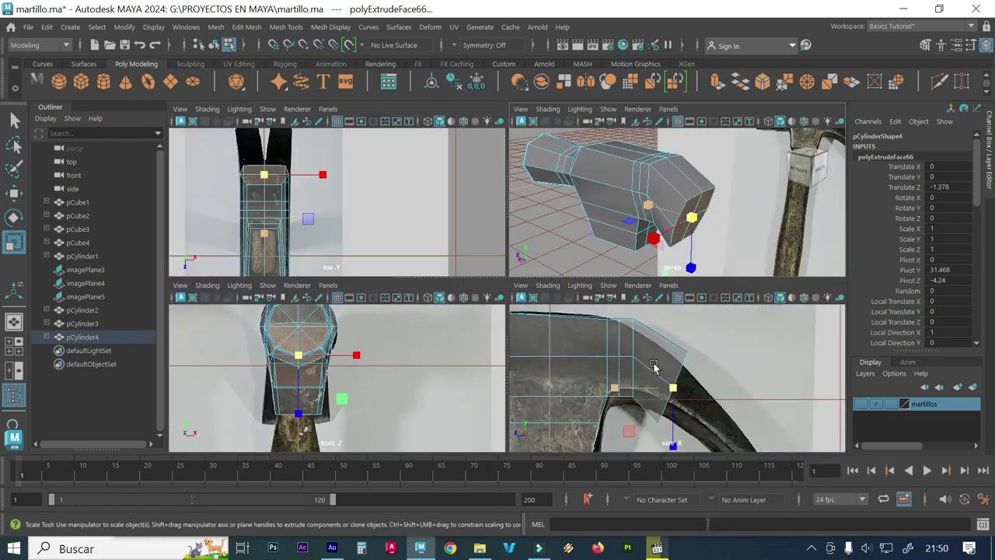
mouse_move(690, 266)
left_mouse_down()
mouse_move(684, 254)
mouse_move(539, 181)
mouse_move(618, 188)
left_mouse_up()
key("w")
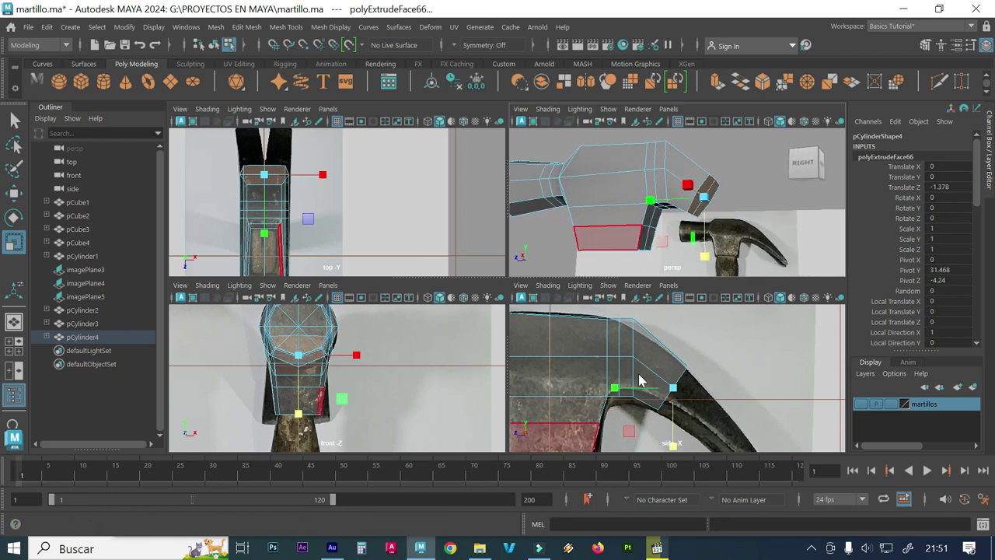
key("space")
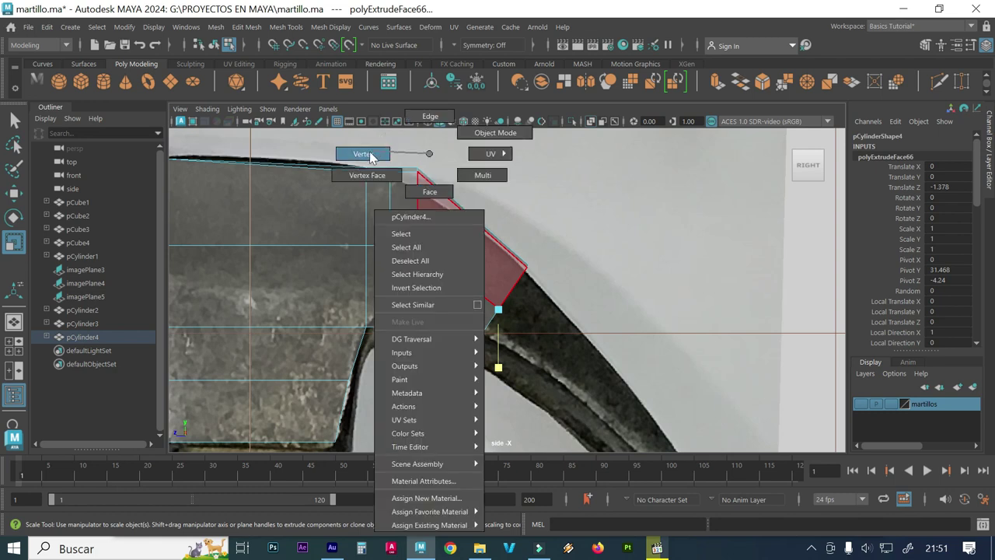
- Select the claw's right-hand vertex column and move it right and down toward the reference
right_click_drag(428, 223, 361, 152)
left_click_drag(449, 209, 413, 140)
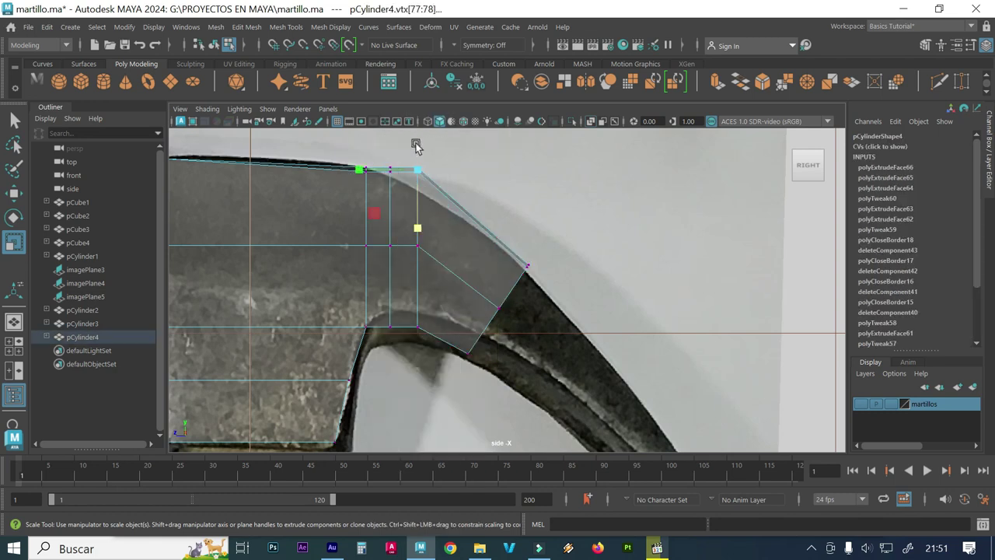
left_click_drag(450, 285, 406, 150)
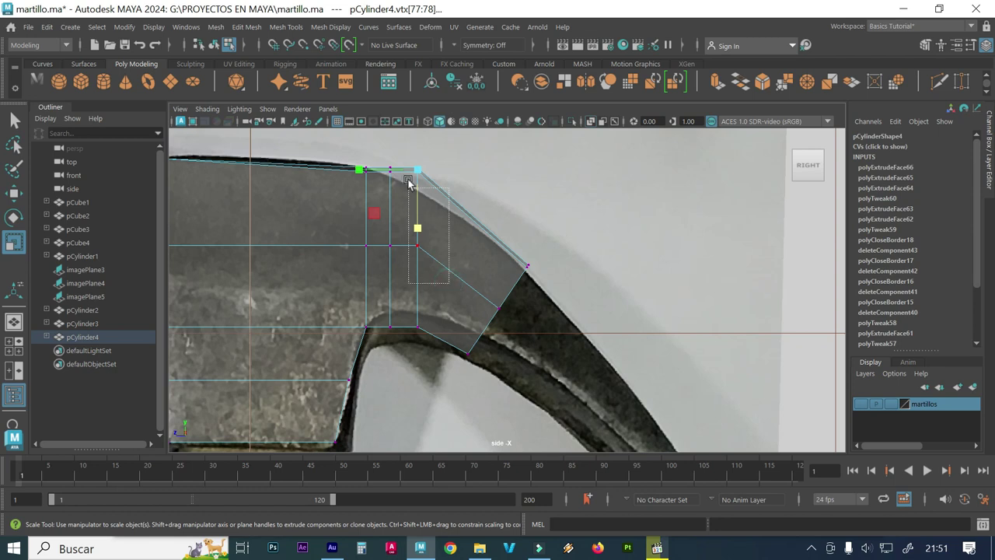
key("w")
left_click_drag(412, 205, 436, 236)
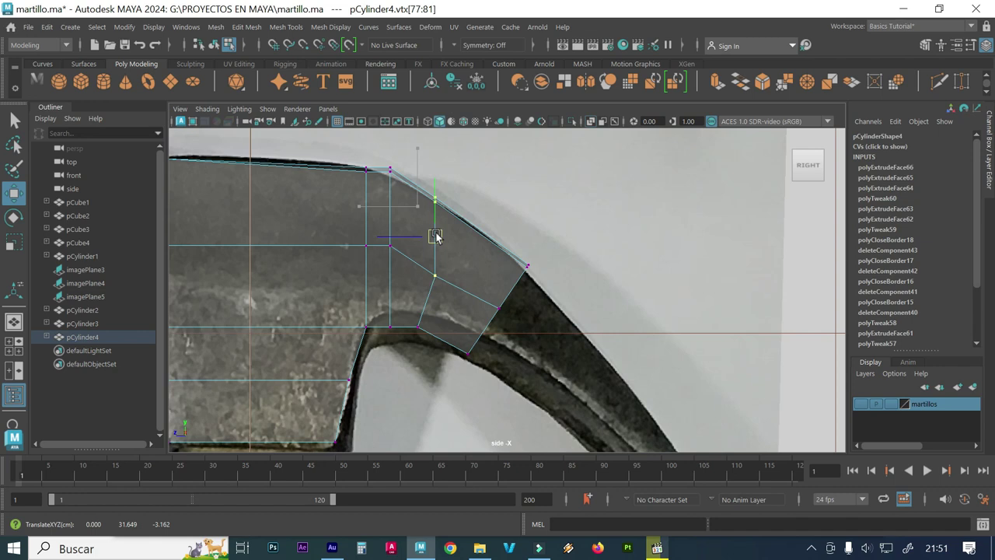
- Nudge individual top, middle and lower claw vertices onto the reference outline
mouse_move(460, 184)
left_mouse_down()
mouse_move(398, 218)
mouse_move(450, 212)
left_mouse_up()
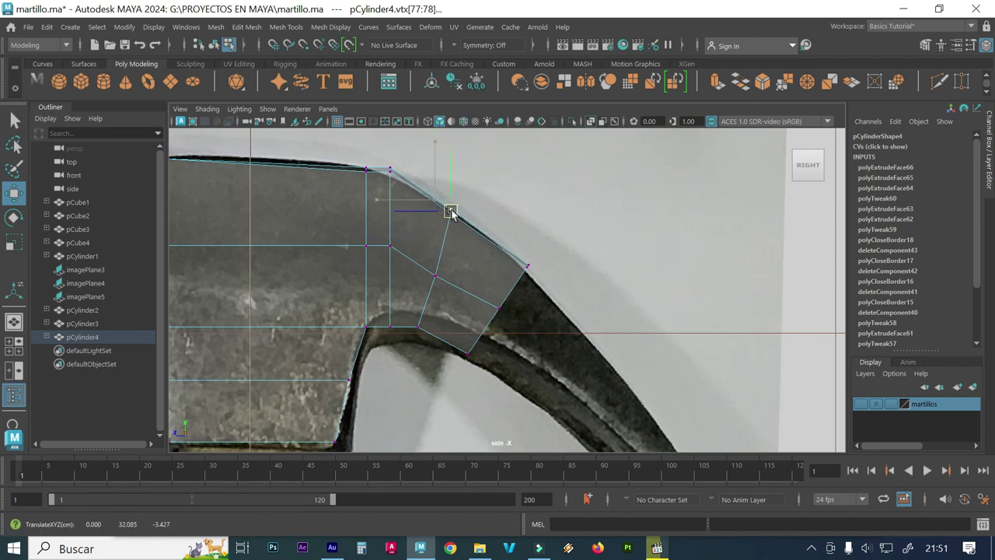
mouse_move(398, 177)
left_mouse_down()
mouse_move(385, 153)
mouse_move(404, 183)
left_mouse_up()
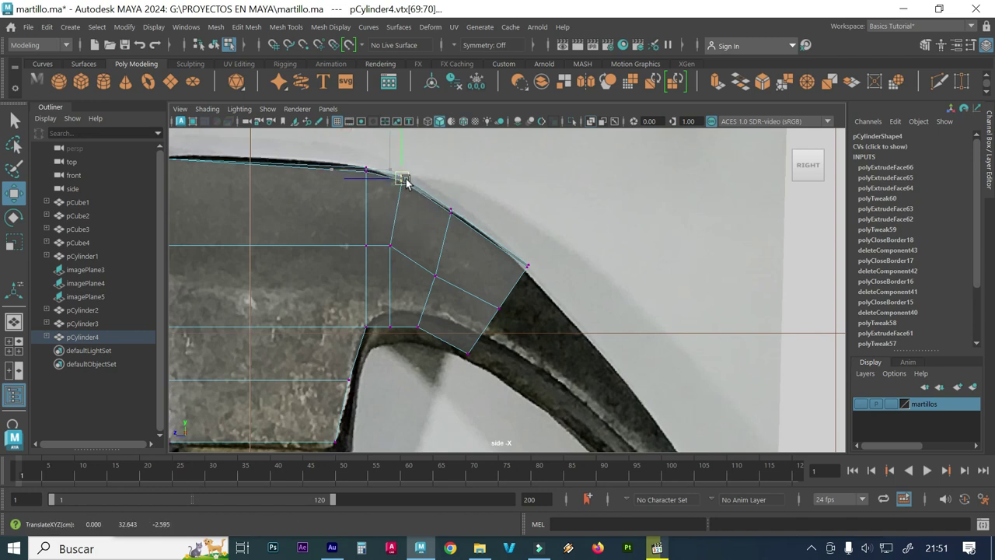
left_click(396, 247)
left_click_drag(392, 246, 398, 249)
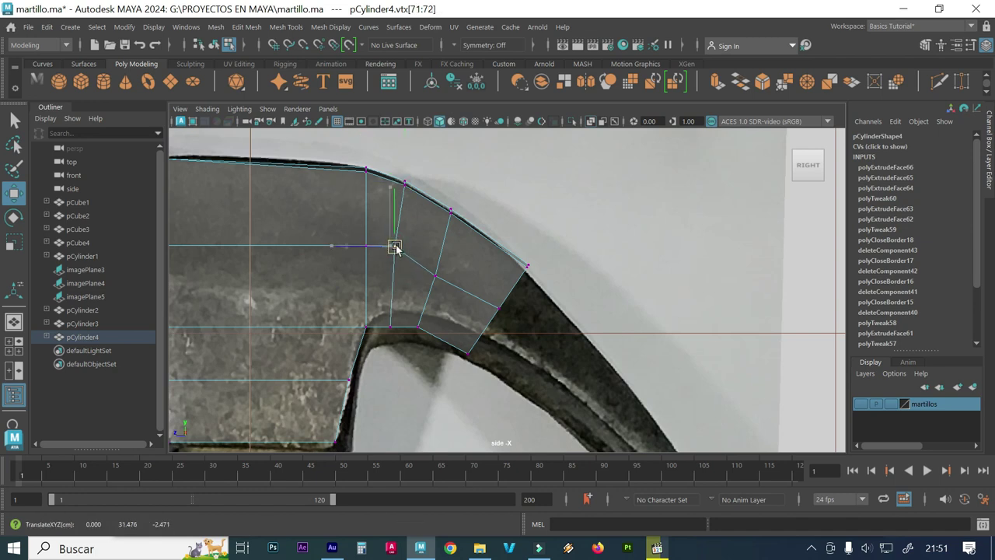
left_click(436, 277)
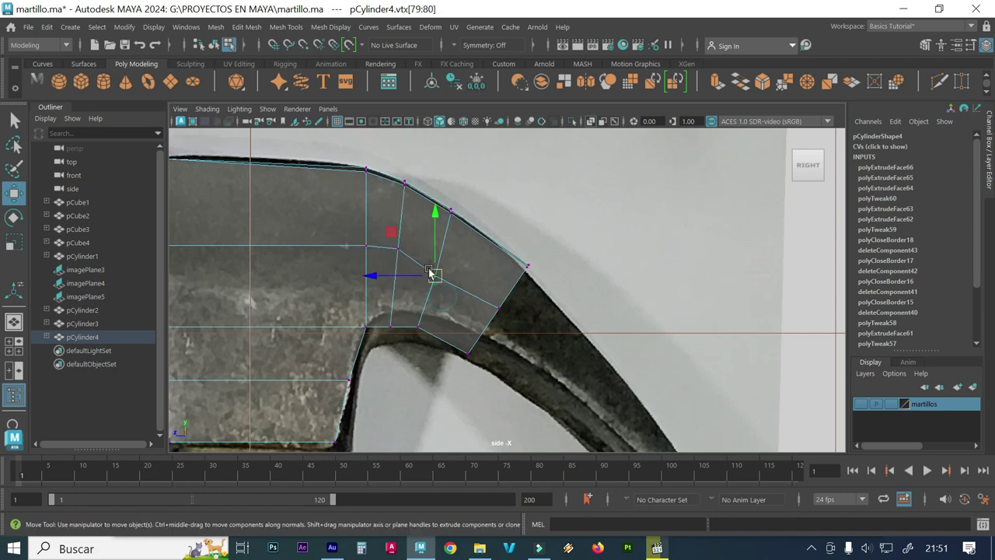
left_click_drag(437, 283, 445, 278)
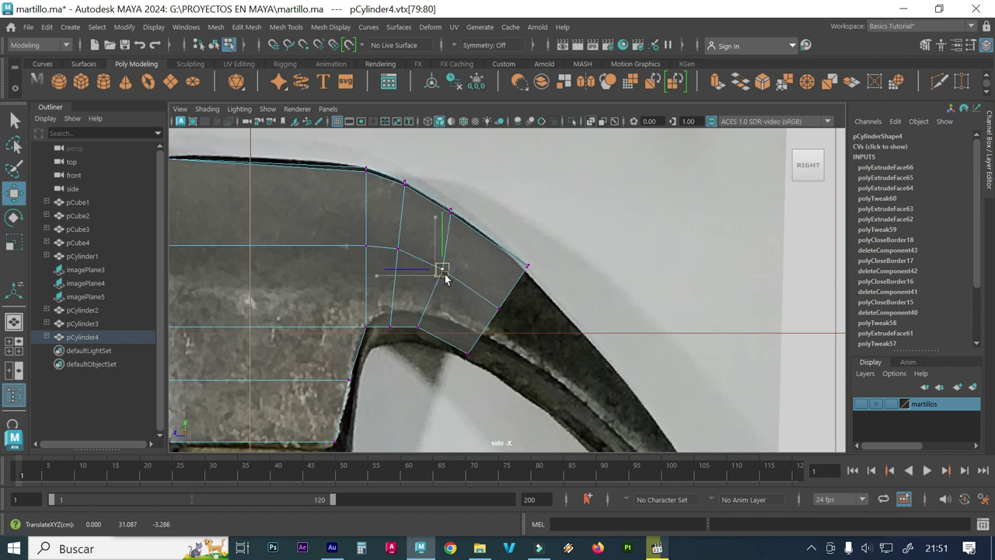
left_click(450, 211)
mouse_move(450, 212)
left_mouse_down()
mouse_move(467, 218)
mouse_move(459, 213)
left_mouse_up()
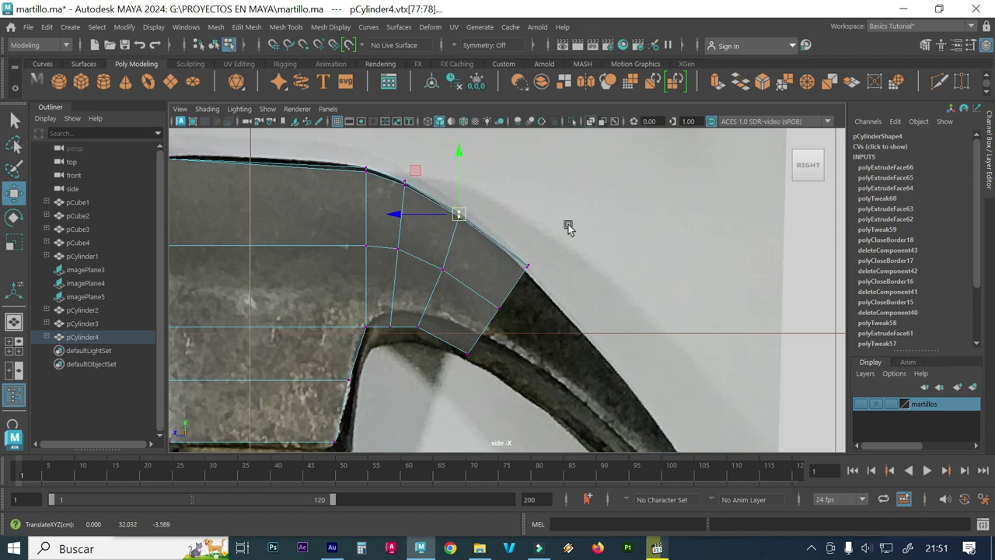
- Preview the whole hammer smoothed with 3, then return to blocky display with 1
key("3")
right_click_drag(501, 298, 346, 295, "alt")
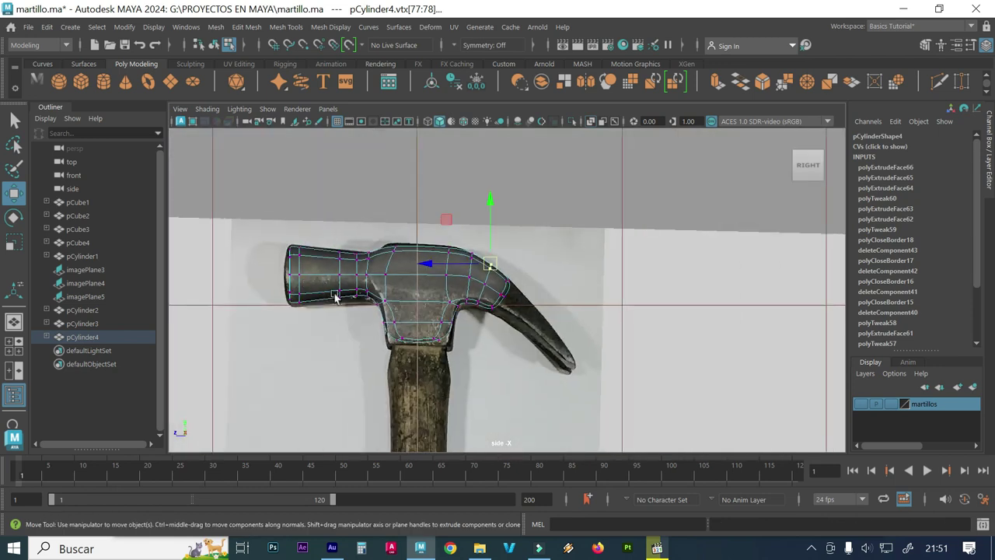
key("1")
right_click_drag(464, 285, 581, 296, "alt")
- Frame the mesh in the top view, then orbit the hammer head in a maximized perspective view
key("space")
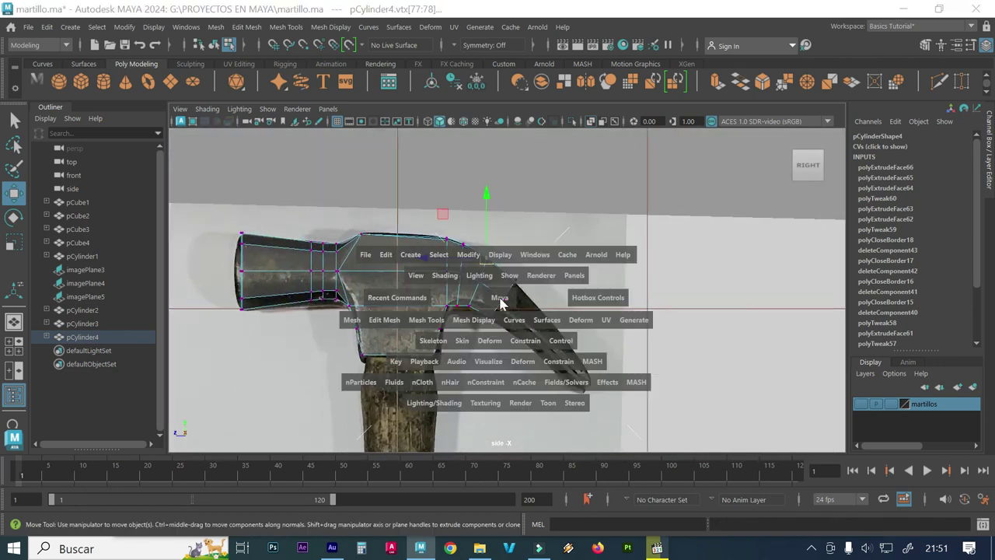
scroll(269, 196, "up", 3)
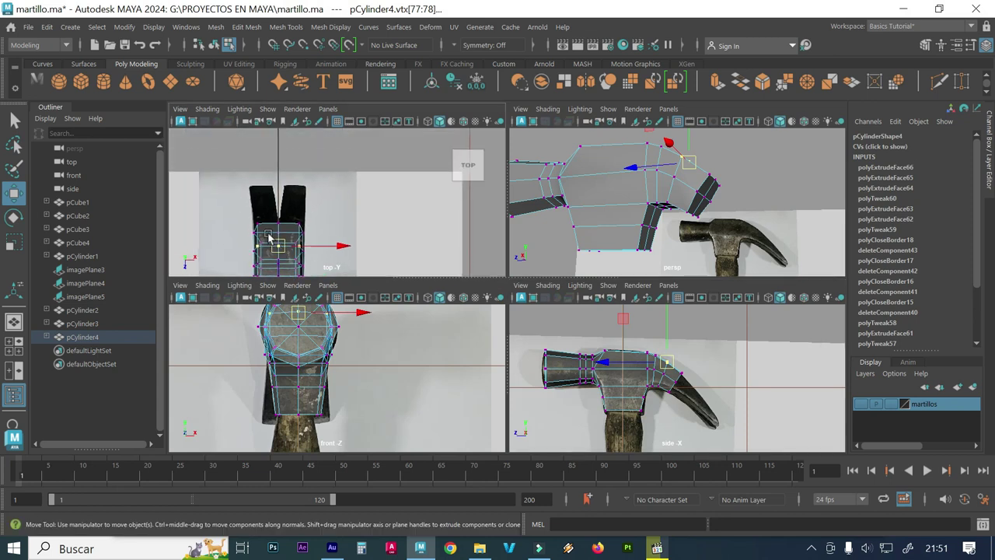
middle_click_drag(268, 196, 230, 211, "alt")
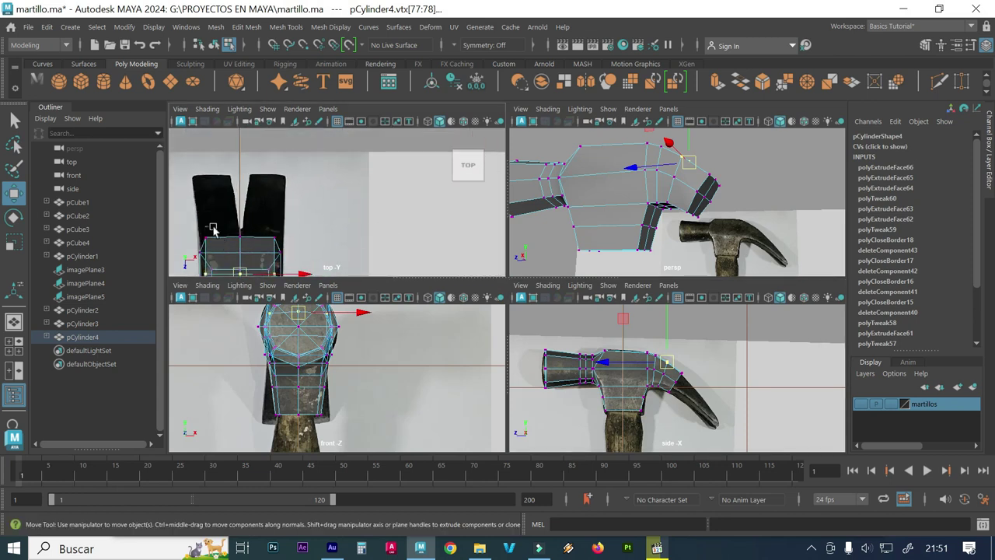
middle_click_drag(265, 234, 345, 196, "alt")
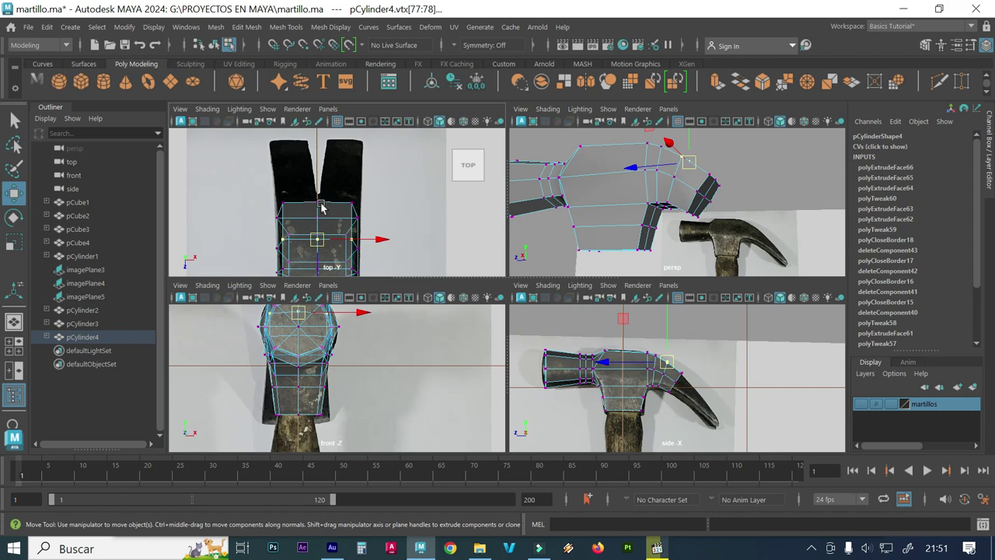
key("space")
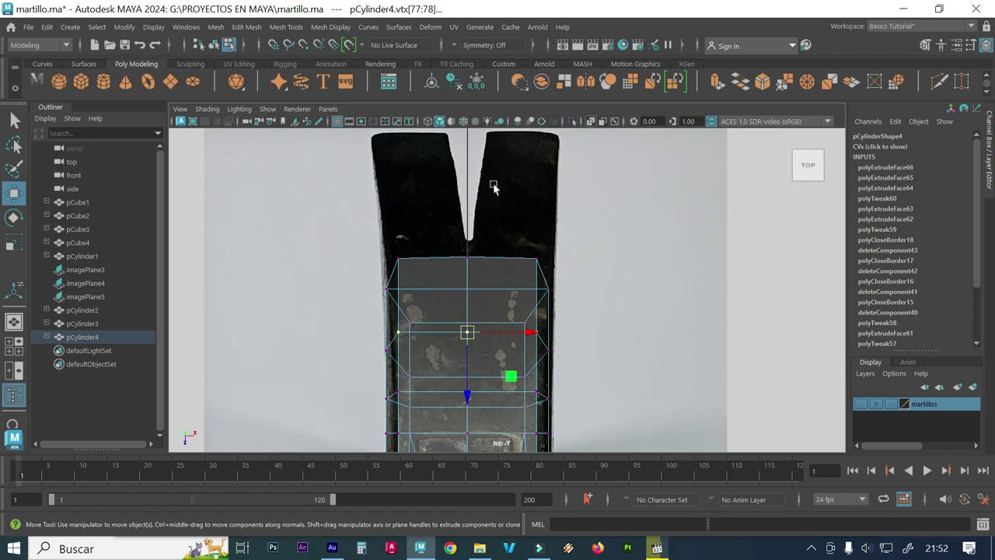
key("space")
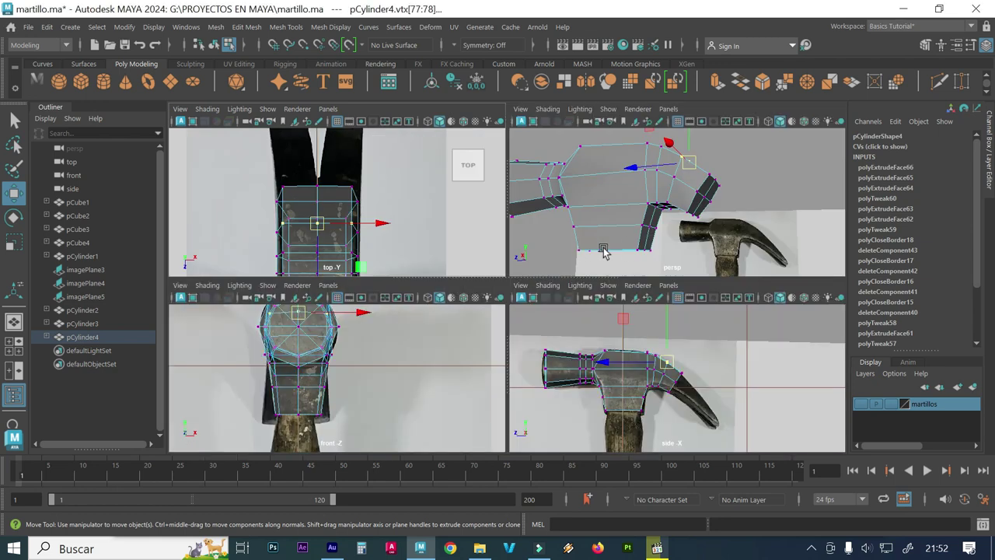
key("space")
mouse_move(625, 264)
left_mouse_down("alt")
mouse_move(524, 262)
mouse_move(549, 273)
mouse_move(542, 291)
left_mouse_up("alt")
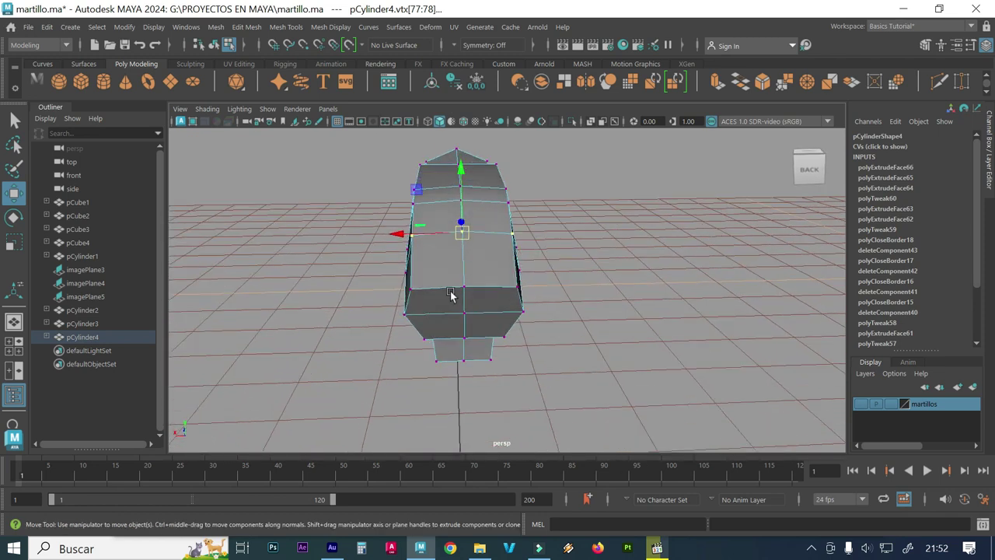
scroll(498, 297, "up", 2)
left_click_drag(465, 298, 468, 303, "alt")
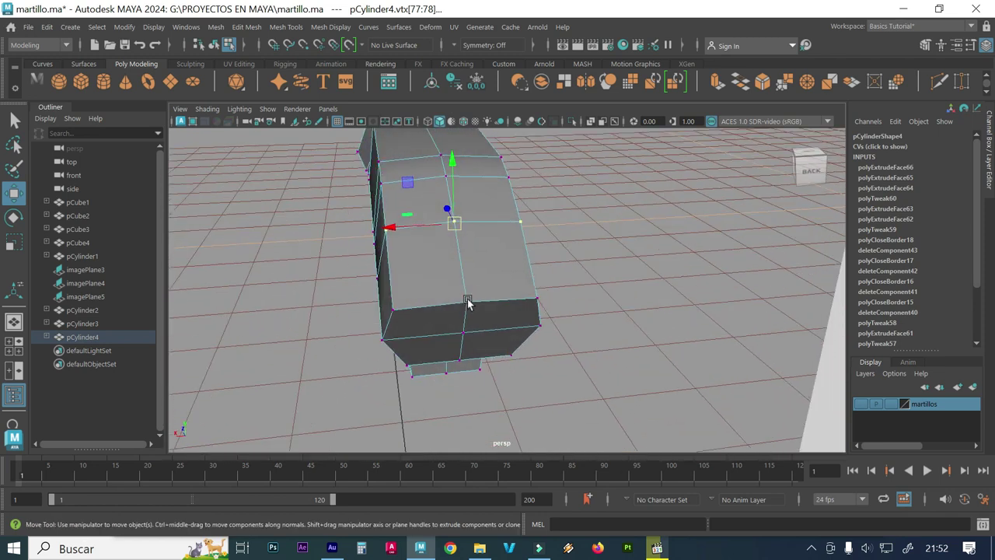
- Move the top-right and top-left corner vertices outward along X to match the reference width
left_click(393, 311)
key("space")
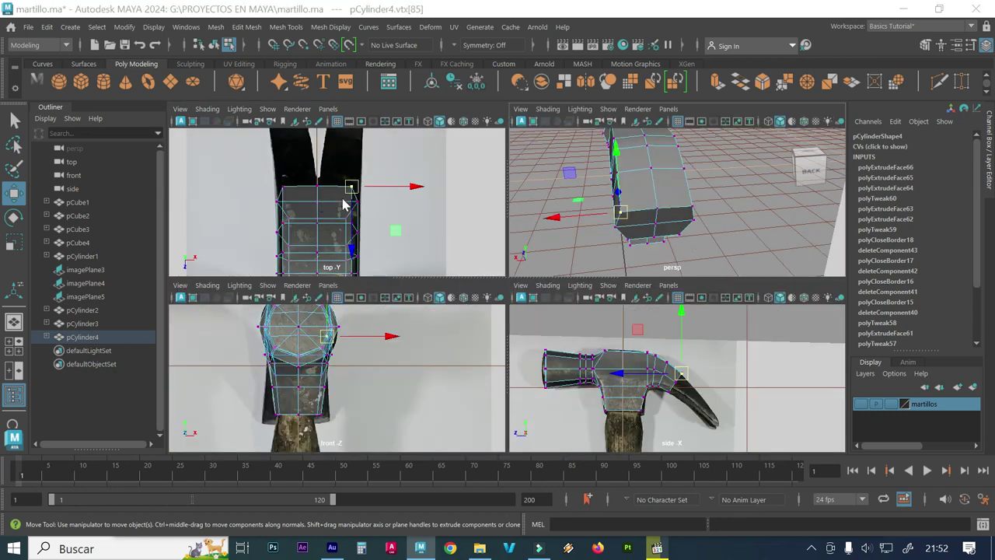
key("space")
key("v")
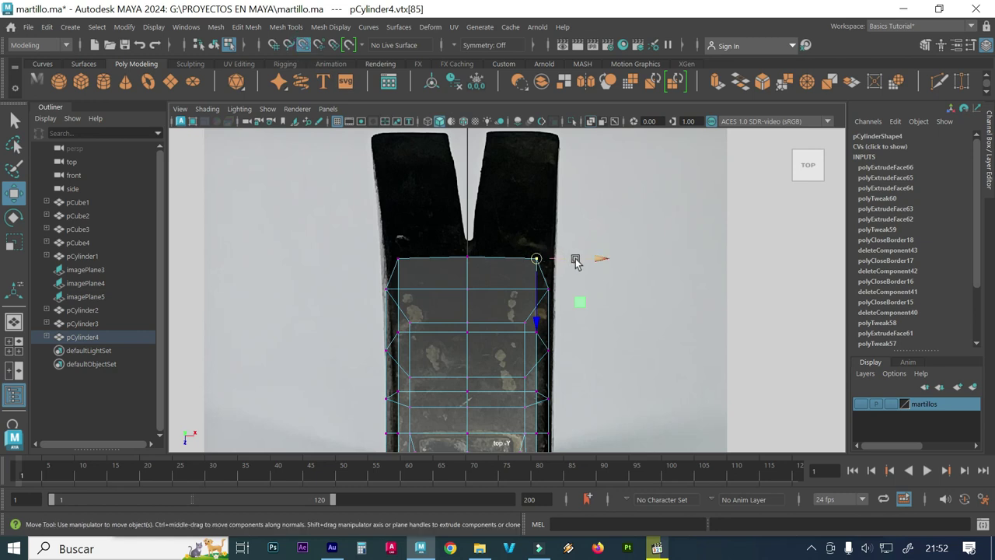
left_click_drag(573, 262, 584, 259)
left_click(400, 259)
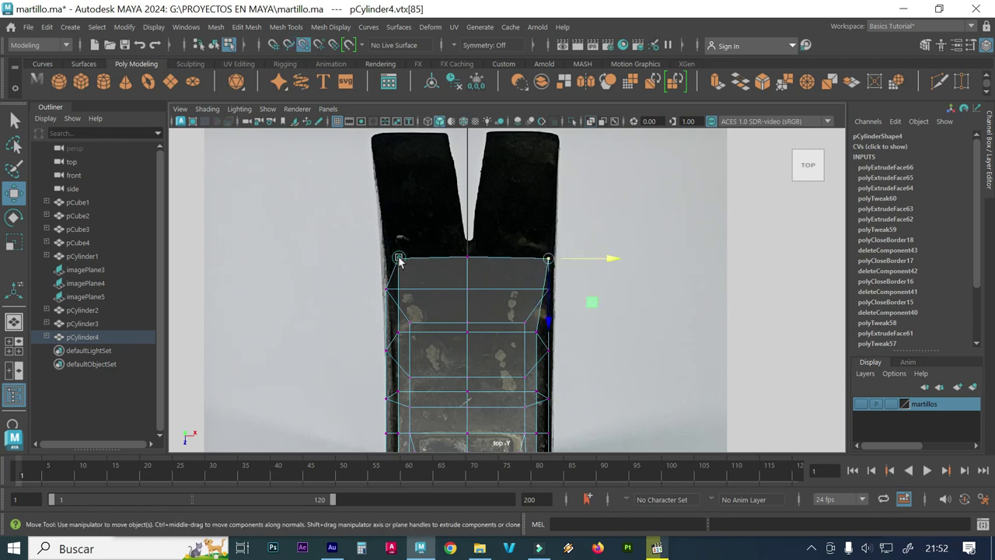
left_click_drag(444, 259, 393, 263)
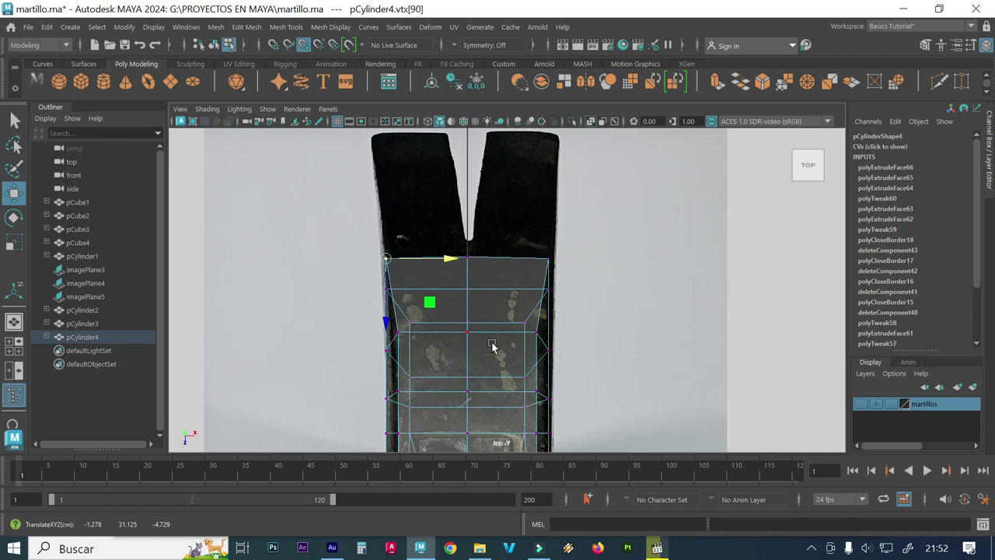
- Widen the next corner vertices along X, placing the left-edge vertex at X -1.278
key("space")
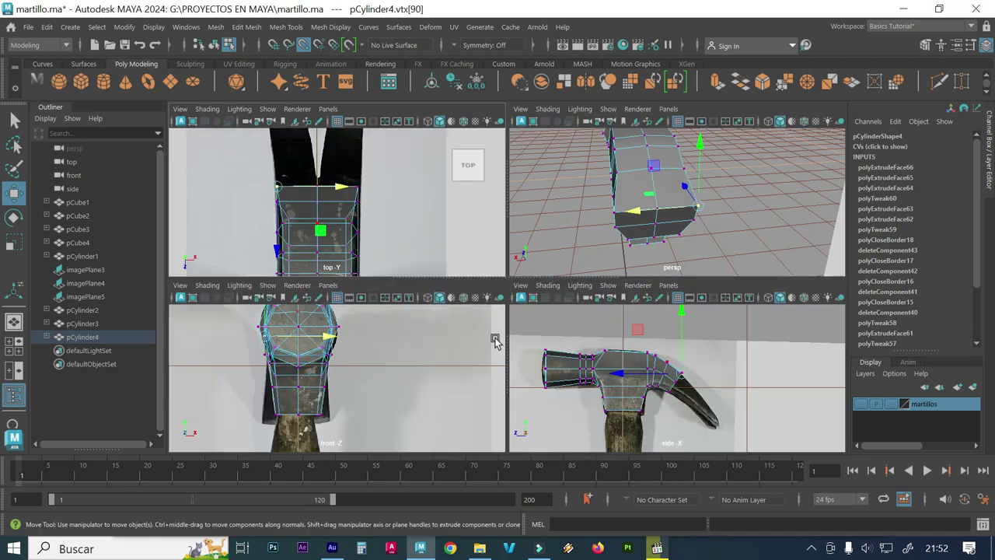
key("space")
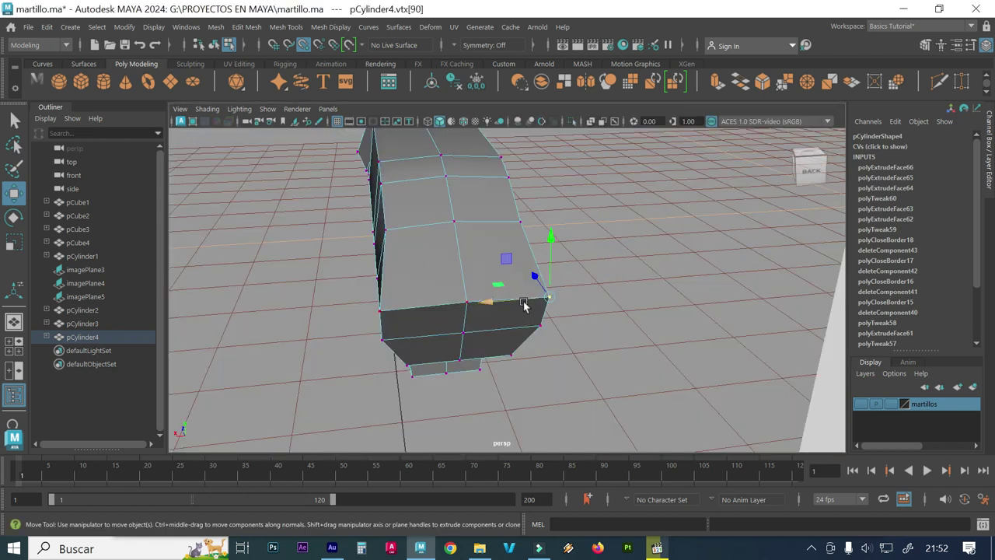
left_click(406, 372)
key("space")
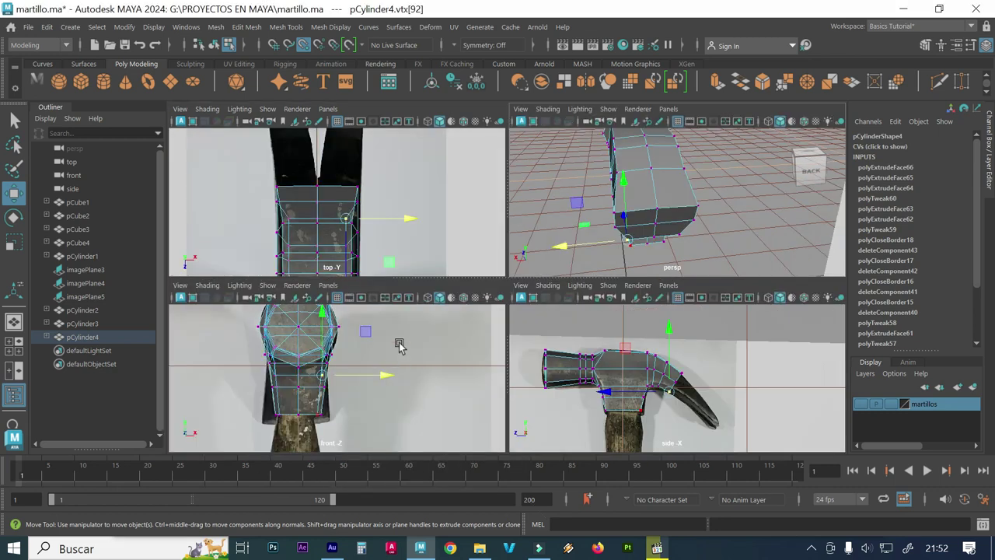
key("space")
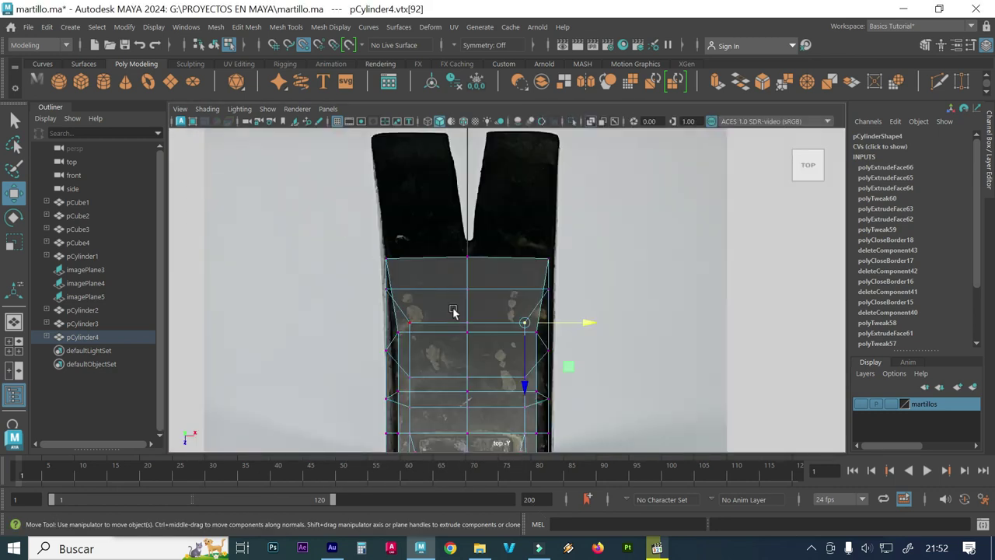
left_click_drag(595, 326, 619, 326)
left_click_drag(400, 321, 476, 322)
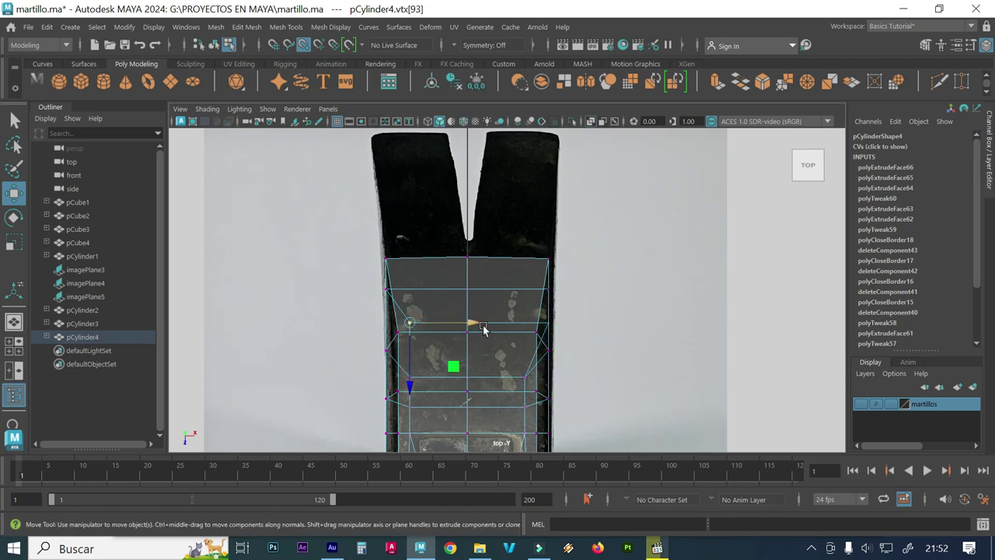
key("ctrl+z")
middle_click_drag(372, 320, 356, 316)
- Orbit the maximized perspective view around the widened hammer head
key("space")
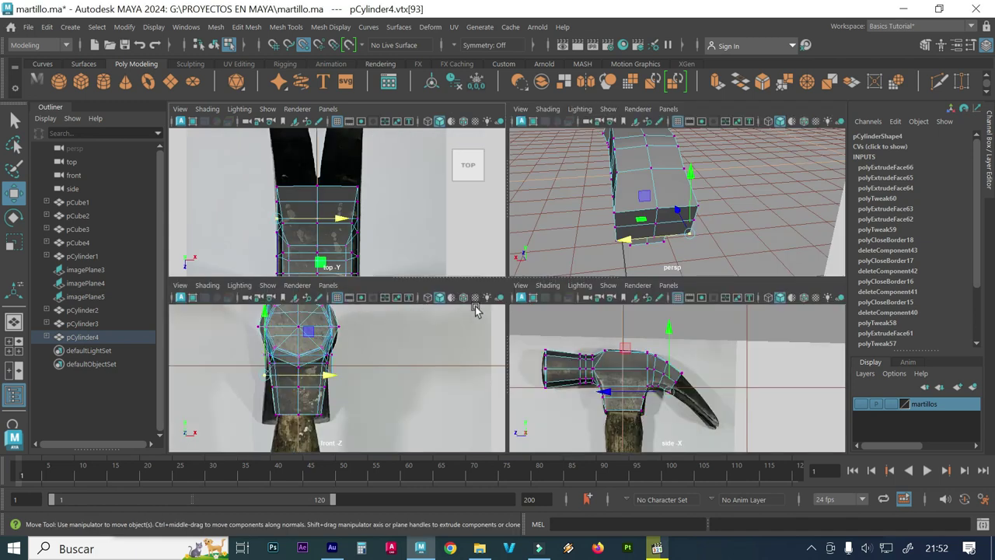
key("space")
mouse_move(547, 266)
left_mouse_down("alt")
mouse_move(528, 266)
mouse_move(605, 246)
mouse_move(660, 257)
mouse_move(638, 280)
left_mouse_up("alt")
mouse_move(579, 333)
left_mouse_down("alt")
mouse_move(396, 317)
mouse_move(434, 314)
mouse_move(413, 321)
mouse_move(460, 202)
left_mouse_up("alt")
- Select the face where the claw begins in face mode
right_click_drag(460, 202, 463, 215)
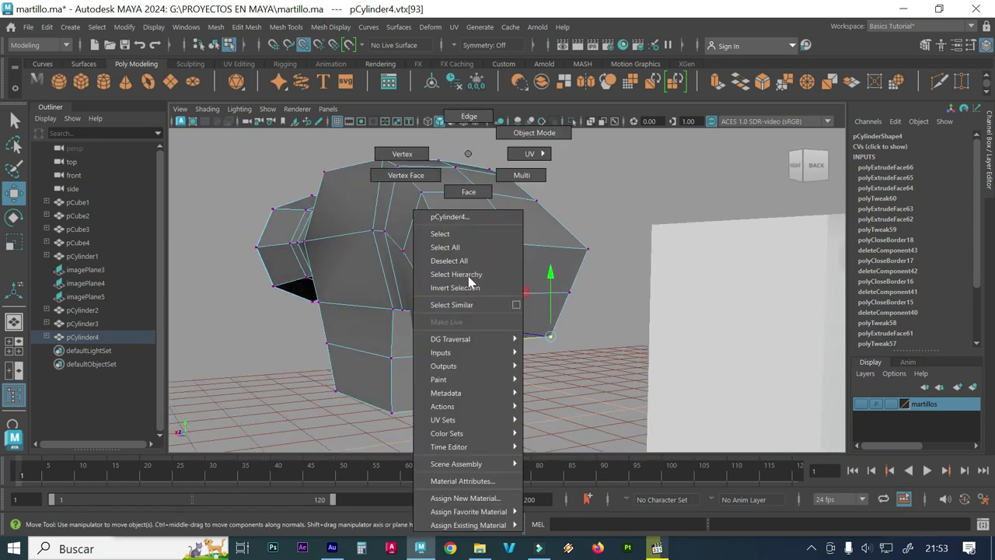
left_click(469, 260)
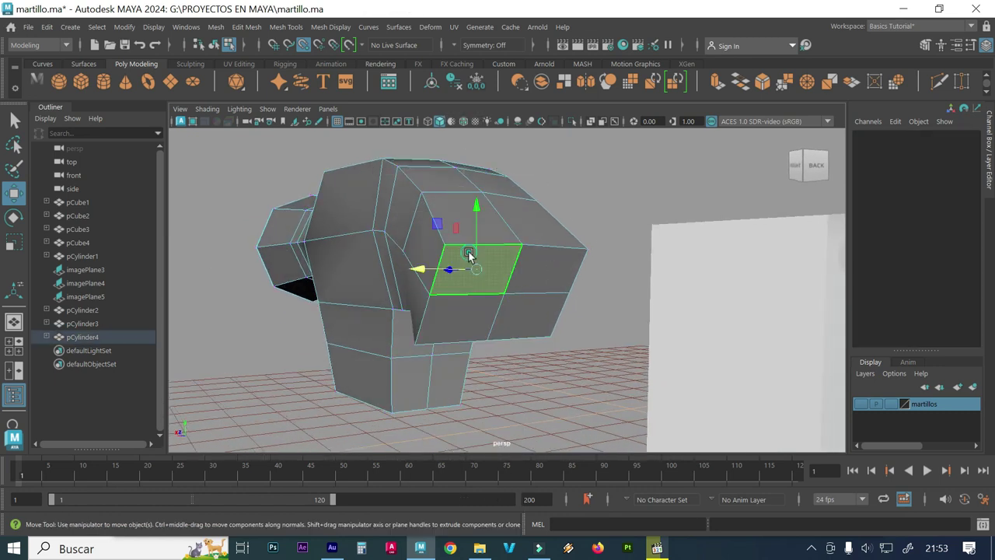
left_click(471, 307)
key("space")
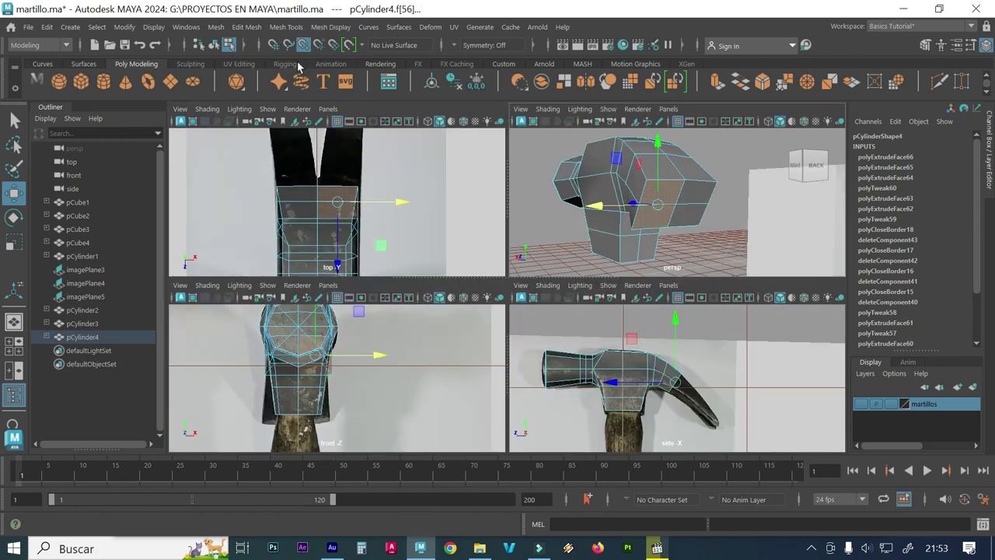
- Extrude the claw-root face, snapping its depth out 0.338 to the neighbouring vertex
left_click(247, 27)
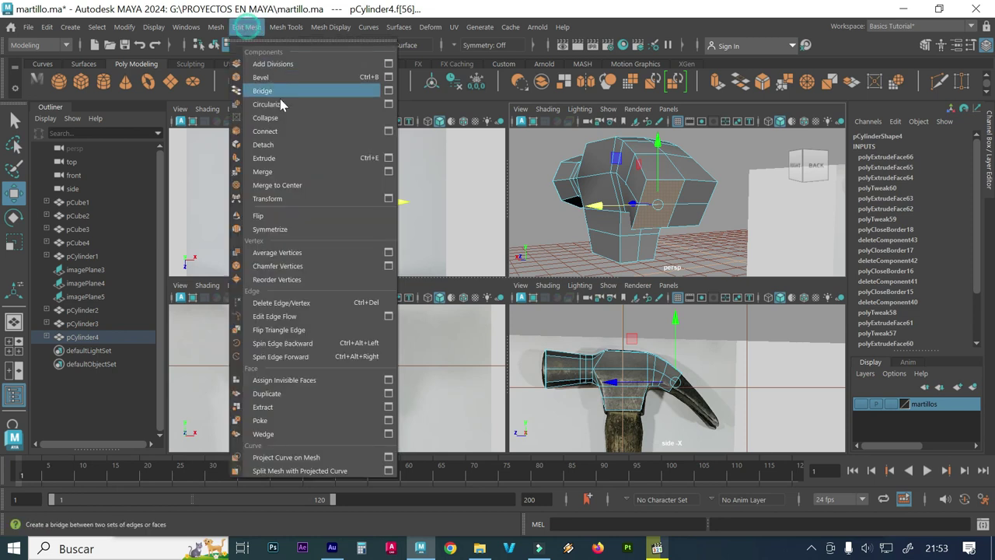
left_click(287, 163)
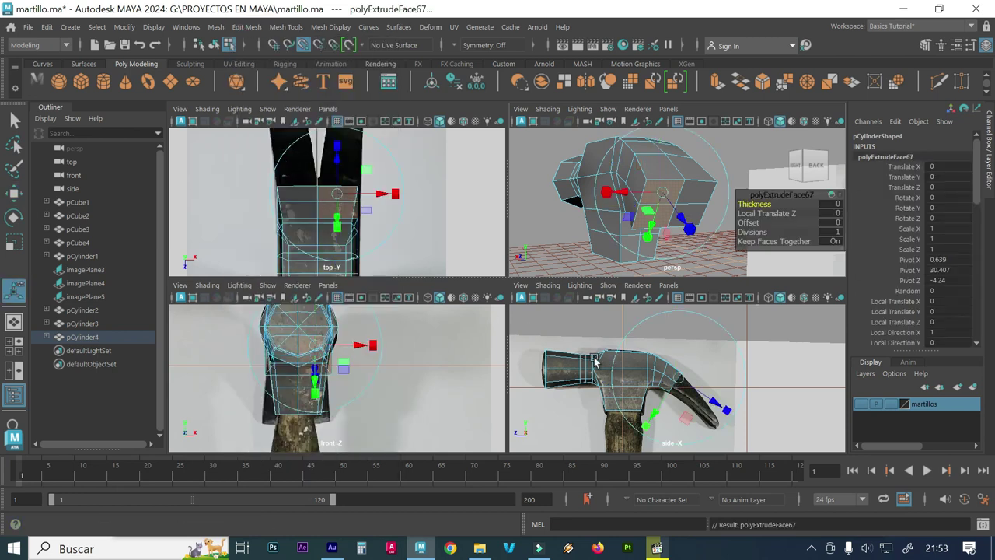
key("space")
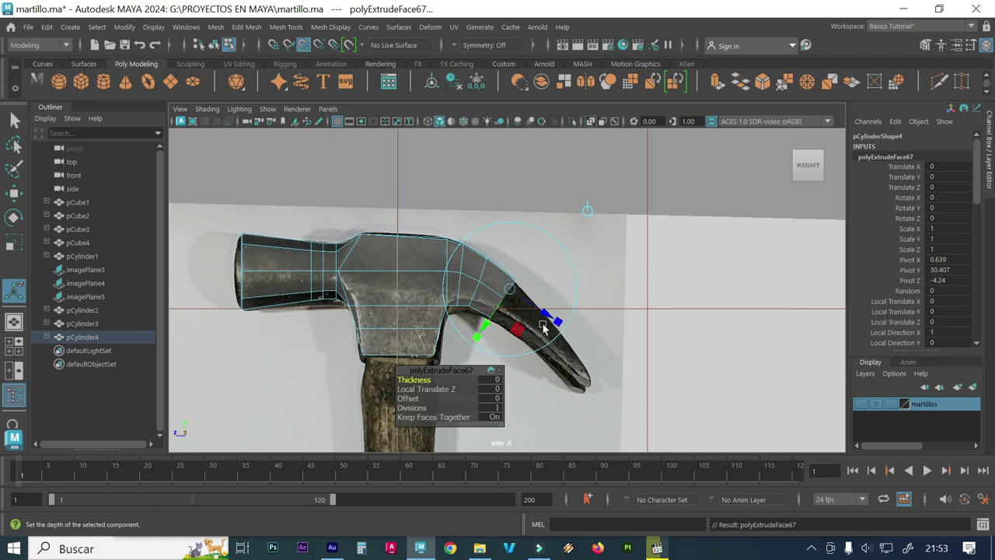
left_click(545, 318)
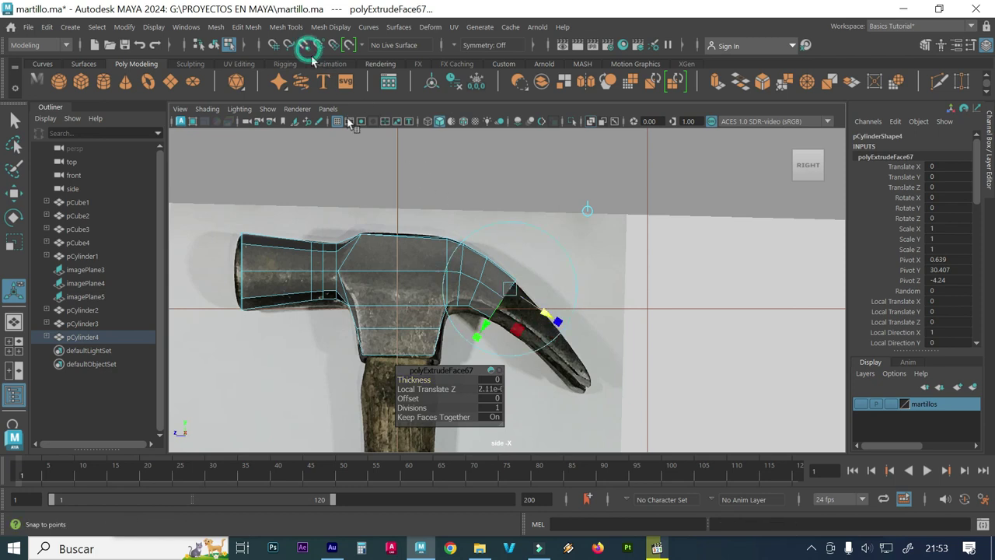
left_click(547, 320)
left_click_drag(547, 320, 549, 320)
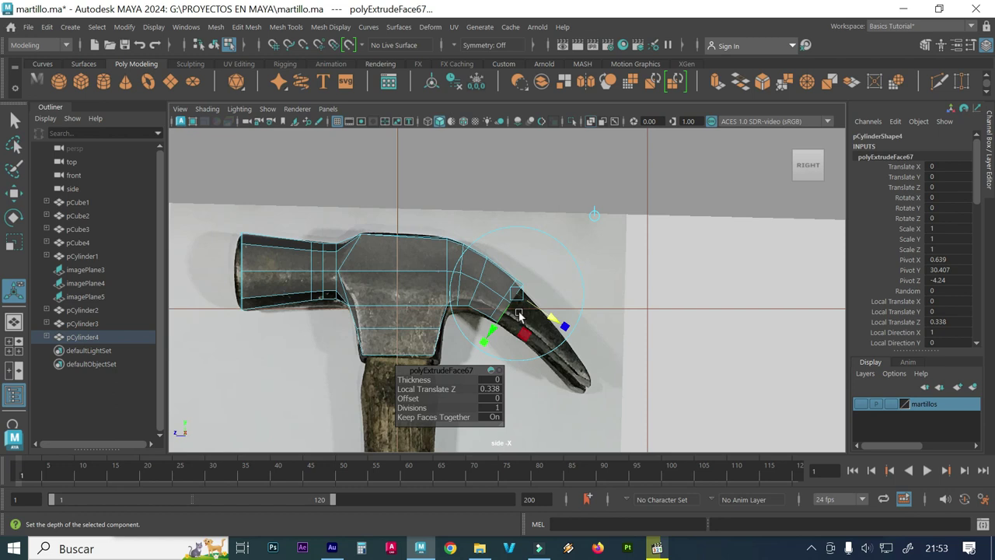
key("space")
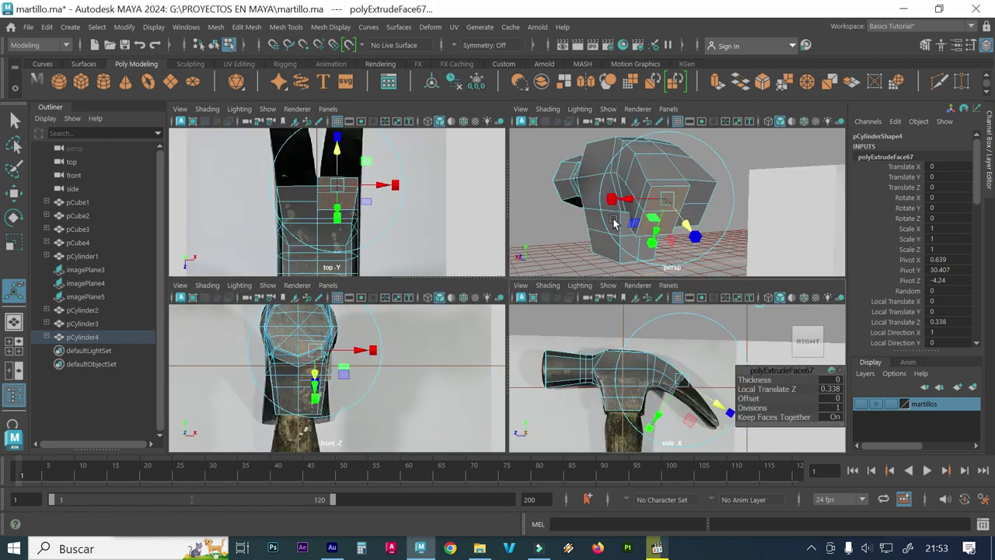
key("space")
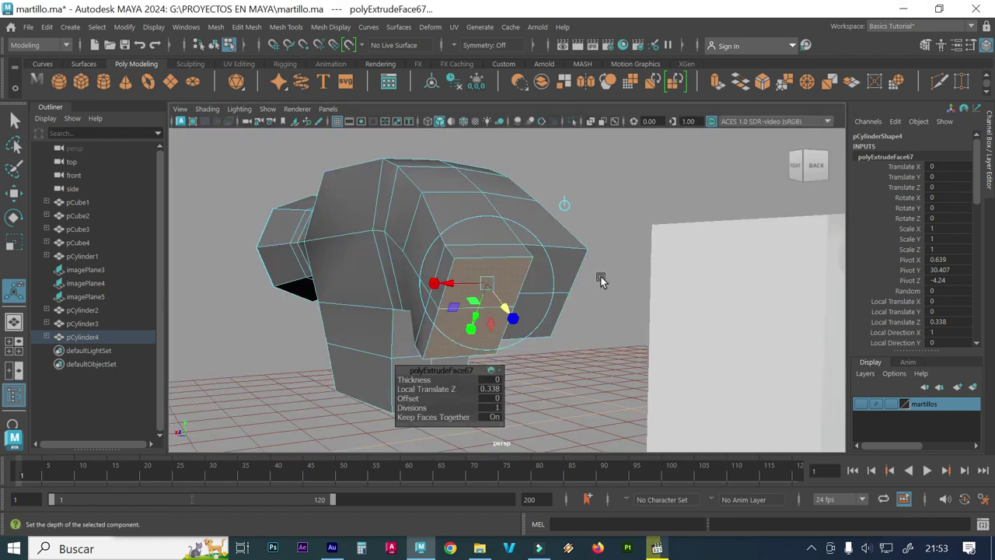
left_click(601, 280)
- Extrude the matching face on the opposite side, snapping it out 0.338
right_click(559, 266)
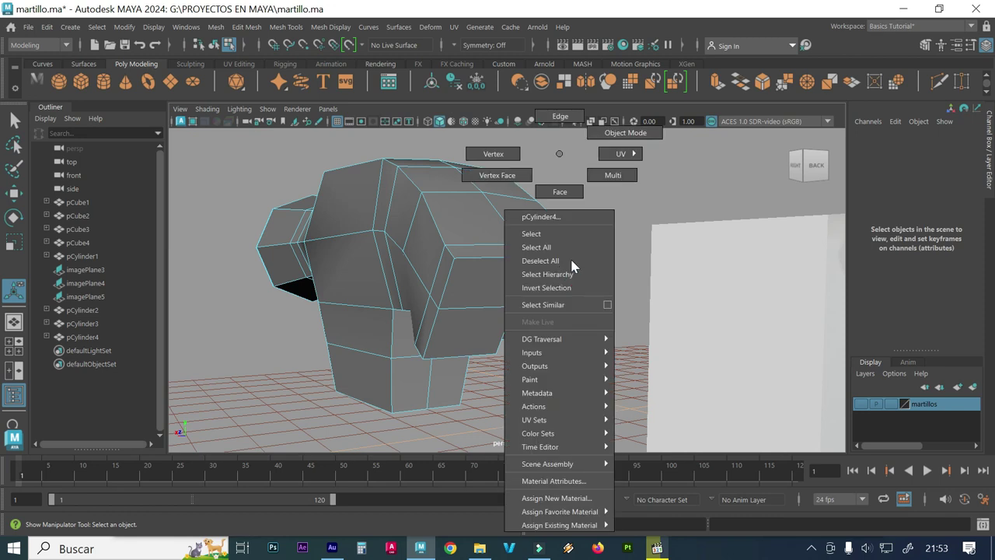
right_click_drag(573, 266, 647, 228)
left_click(557, 311)
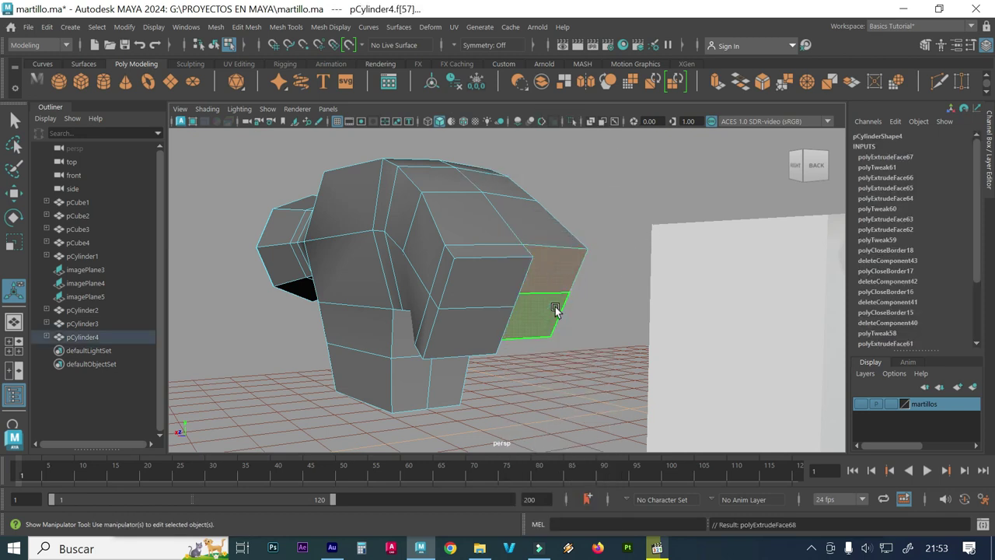
key("ctrl+e")
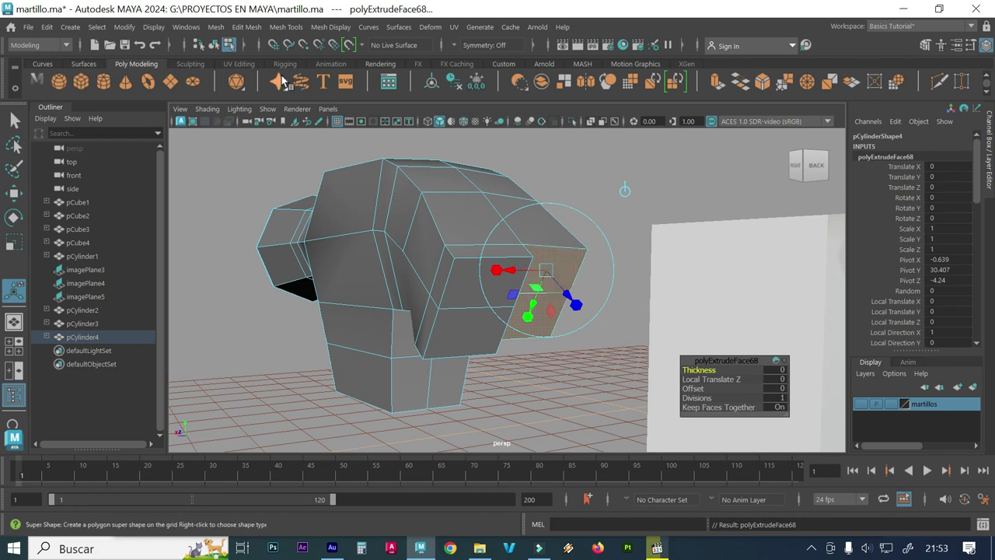
left_click(304, 44)
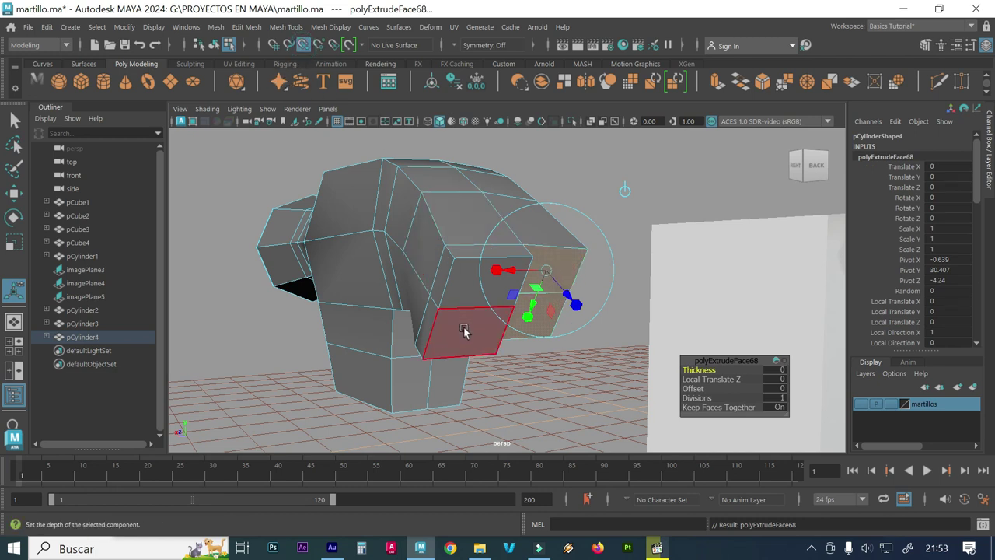
left_click_drag(566, 294, 491, 356)
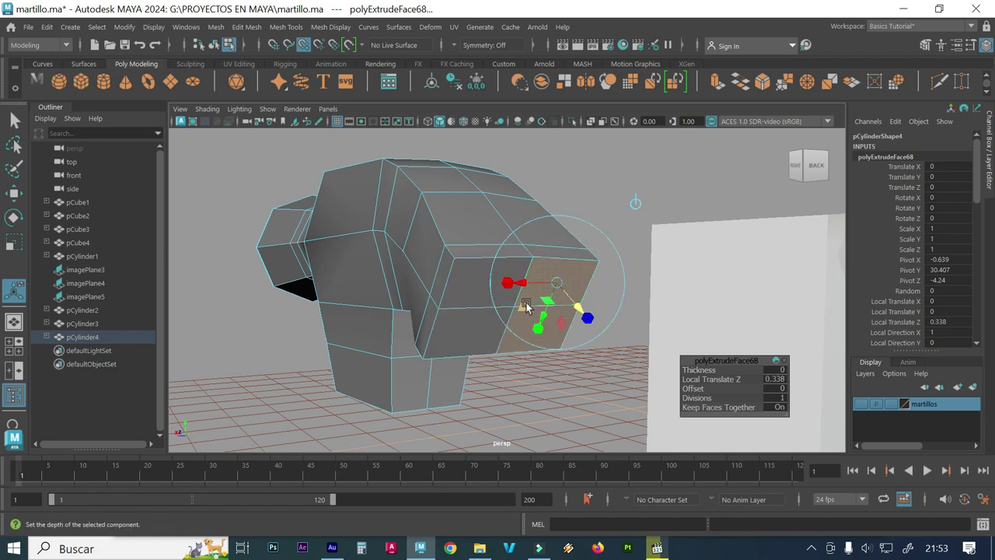
- Delete the four claw-root faces to look into the holes, then undo the deletion
left_click(565, 199)
left_click(484, 277)
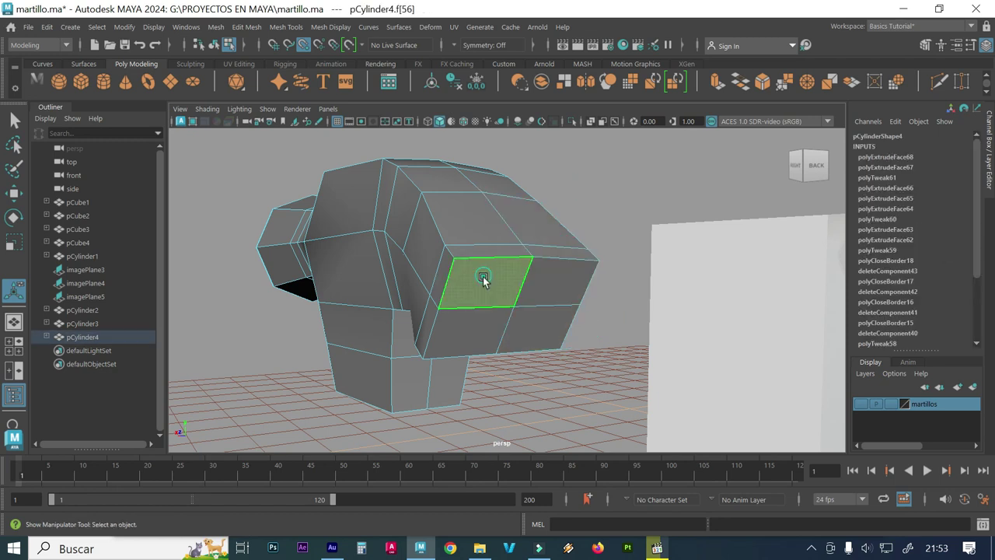
left_click(480, 321, "shift")
left_click(531, 320, "shift")
left_click(538, 284, "shift")
key("Delete")
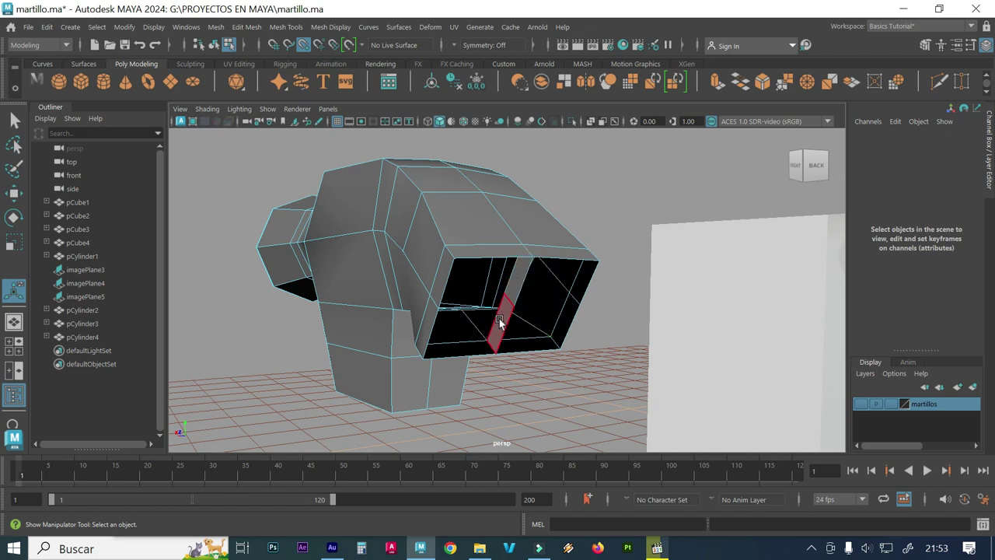
left_click_drag(500, 319, 473, 311, "alt")
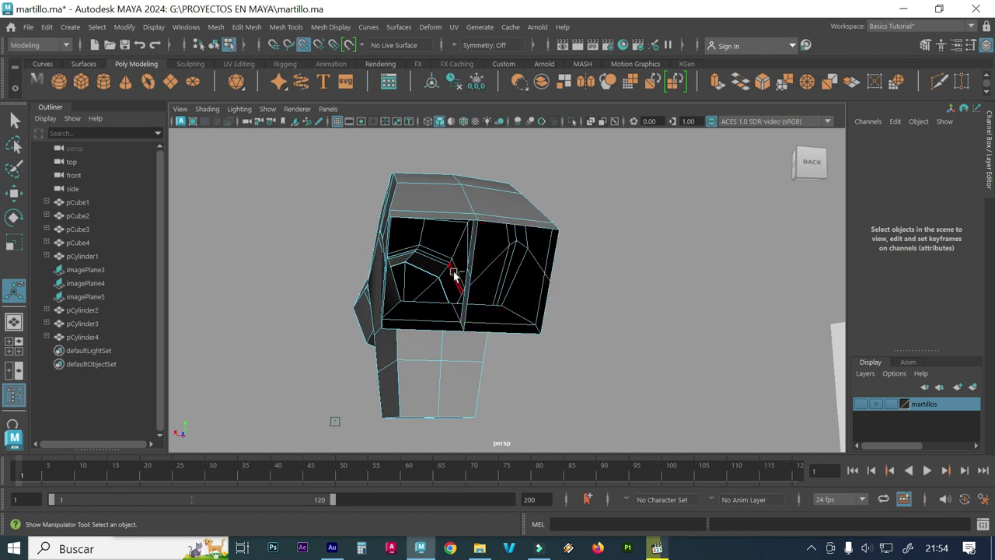
key("ctrl+z")
mouse_move(444, 264)
left_mouse_down("alt")
mouse_move(457, 280)
mouse_move(528, 300)
left_mouse_up("alt")
right_click_drag(529, 301, 409, 282, "alt")
left_click_drag(409, 283, 468, 289, "alt")
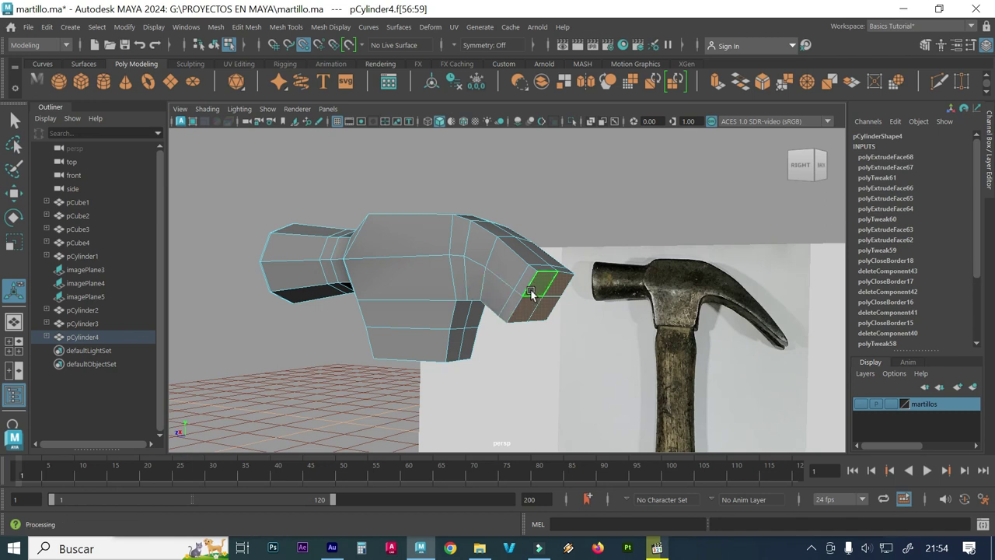
- Extrude the four claw-root faces 4.194 units along the reference claw
key("ctrl+e")
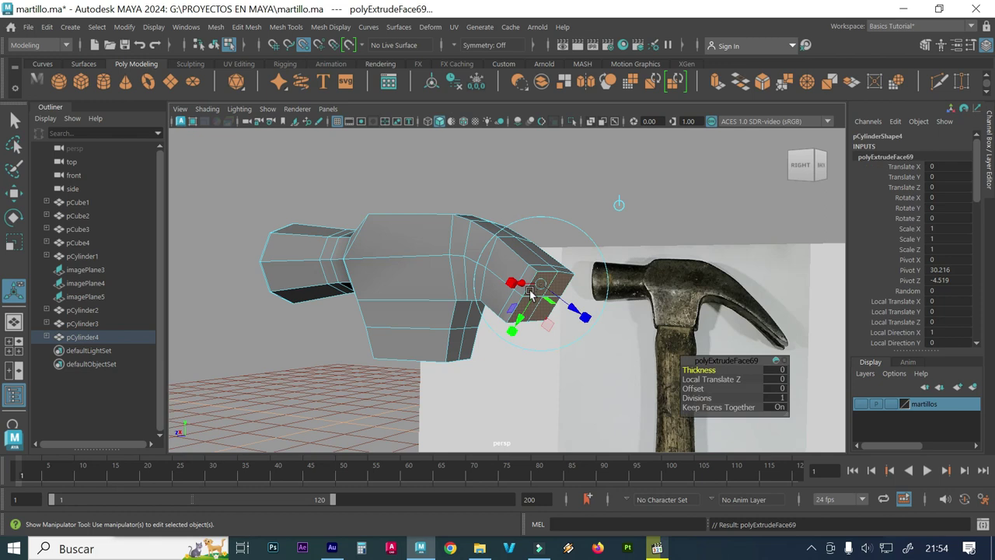
key("space")
scroll(639, 355, "up", 5)
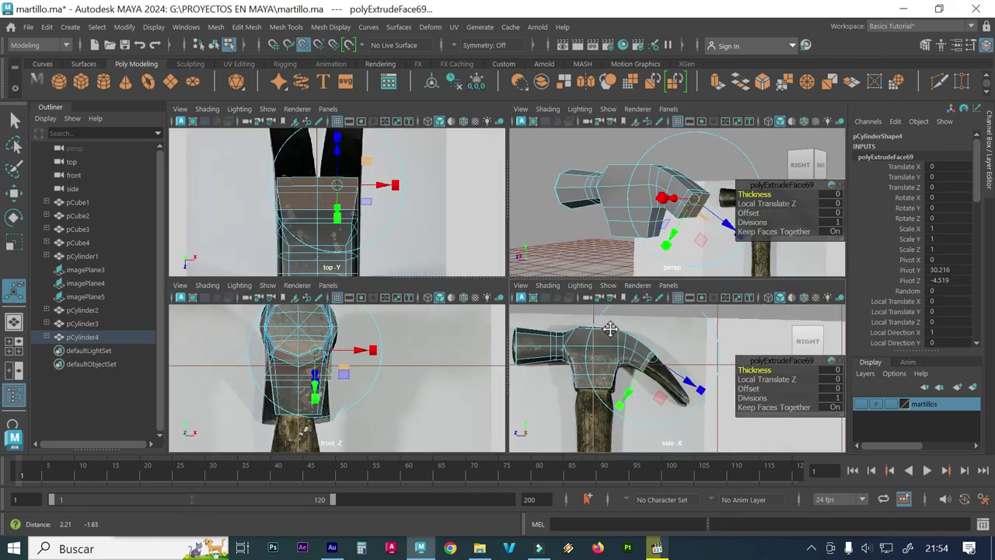
key("space")
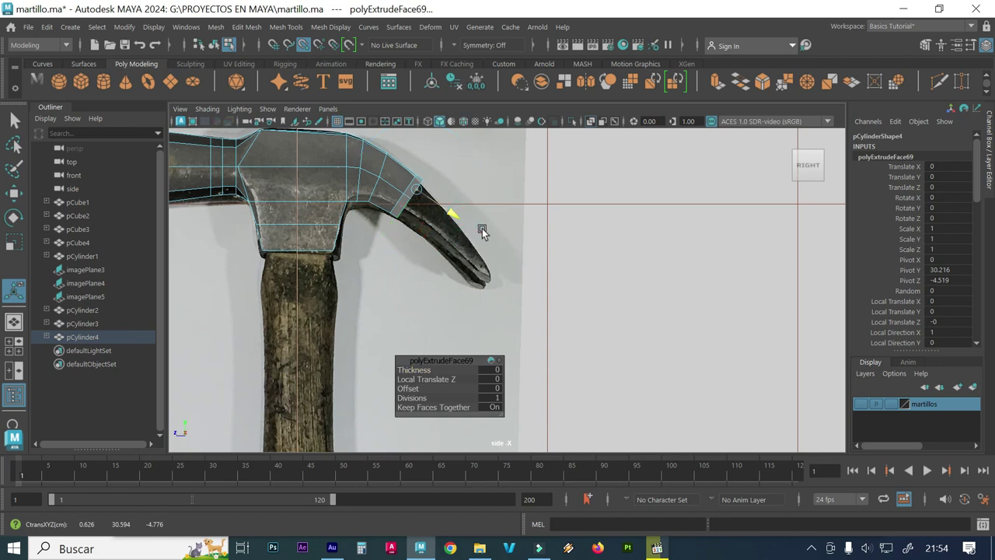
left_click_drag(475, 226, 474, 224)
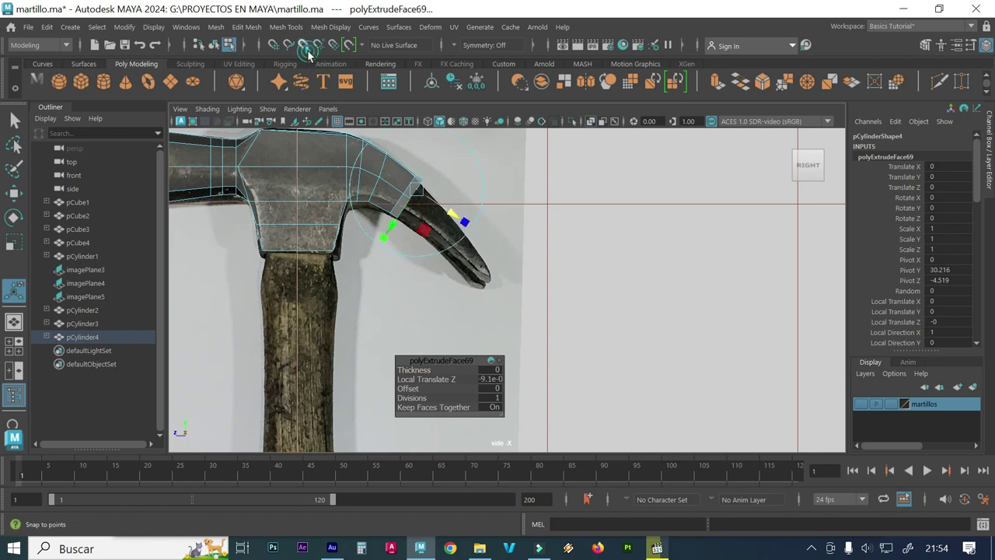
left_click_drag(451, 215, 523, 288)
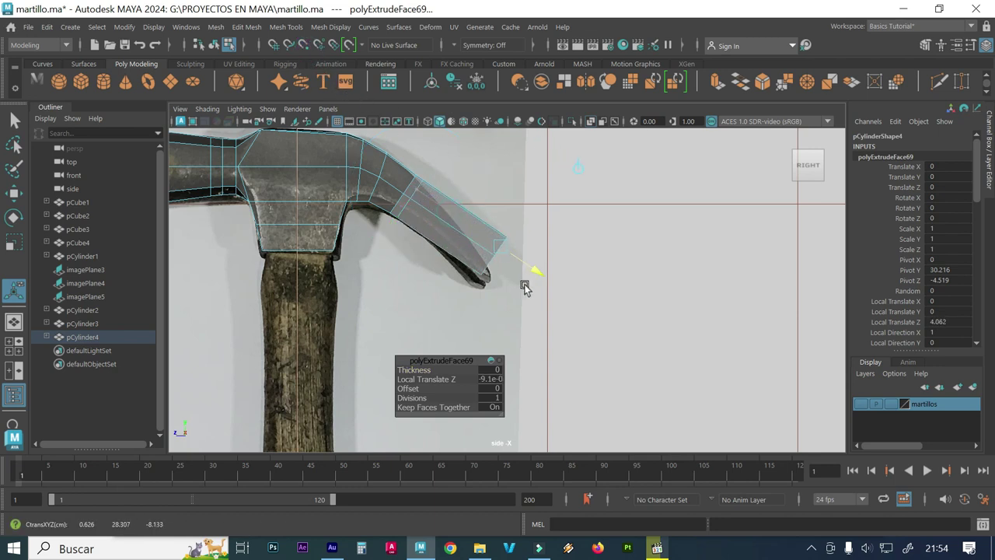
key("space")
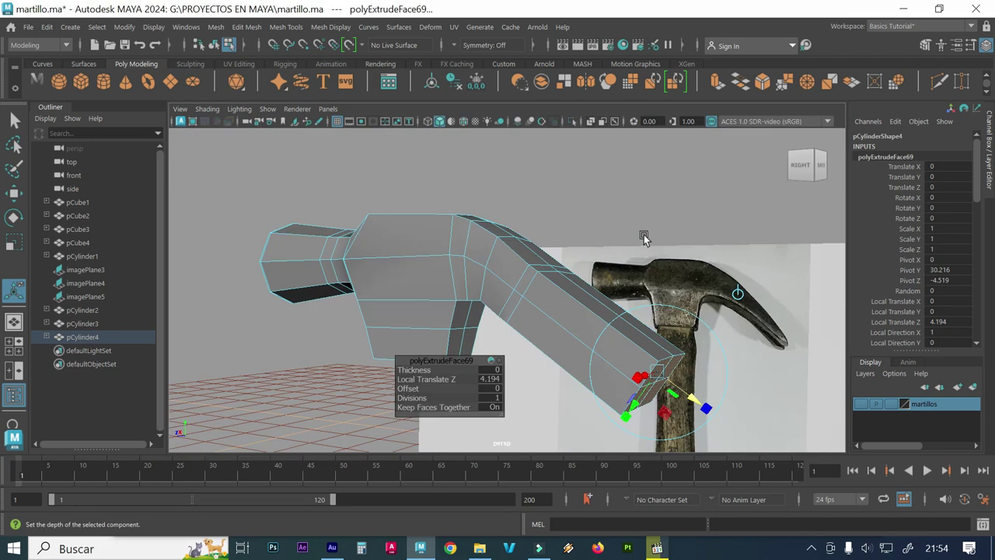
key("space")
mouse_move(627, 314)
left_mouse_down("alt")
mouse_move(615, 271)
mouse_move(610, 278)
left_mouse_up("alt")
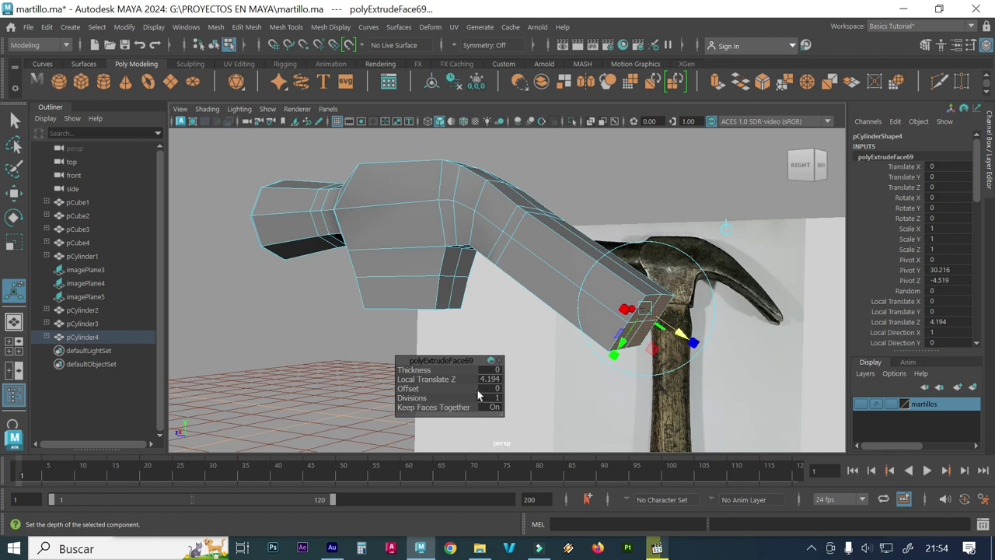
left_click_drag(415, 388, 413, 388)
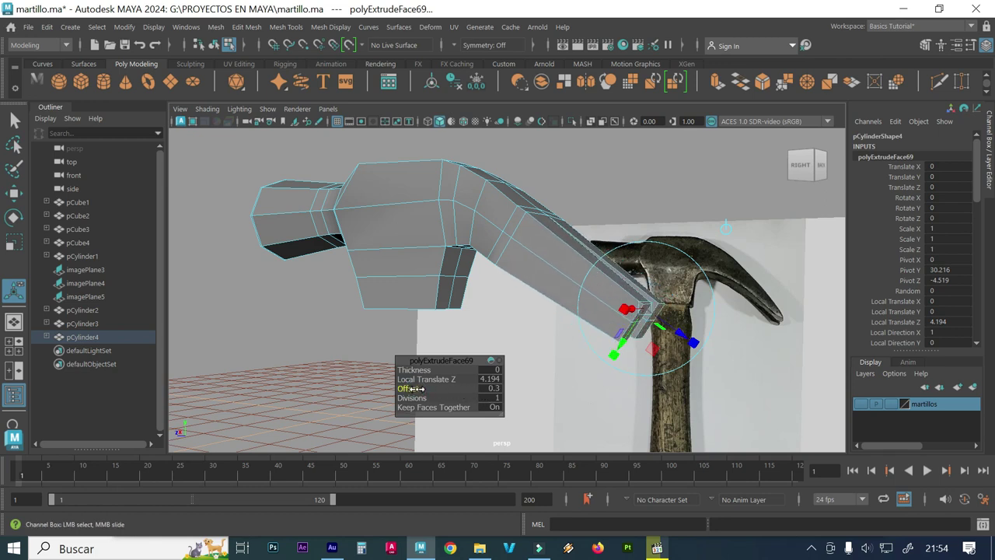
left_click_drag(561, 384, 508, 386, "alt")
- Try extrude Offset values 0.2, 0.1, 0.5, 0.4 and 0.1, settling on 0.3
left_click(490, 388)
type("2")
key("Return")
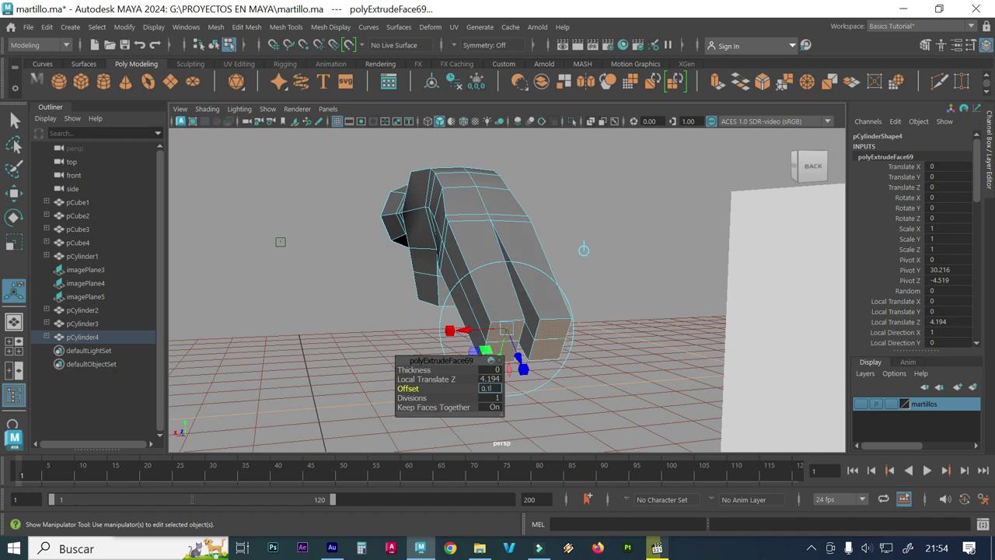
key("Return")
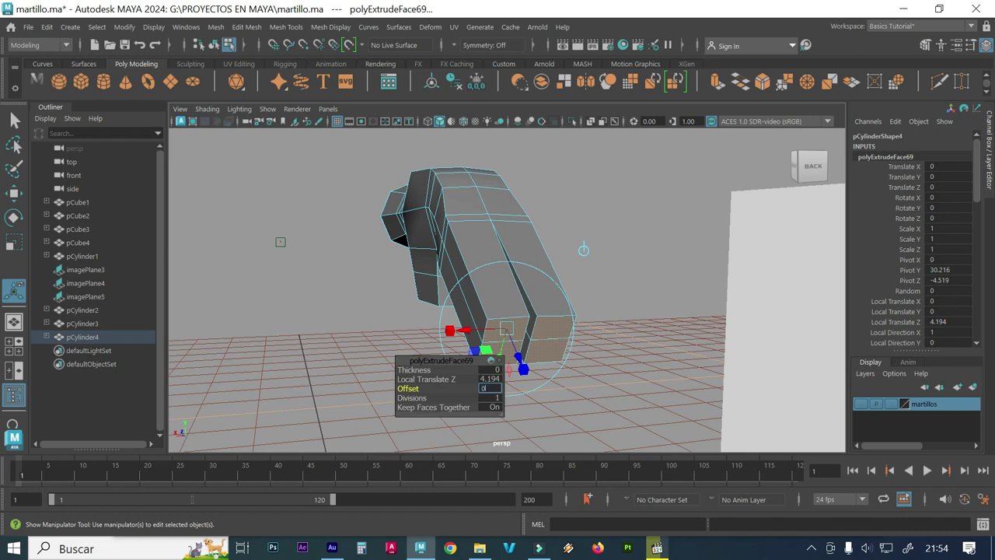
type(".5")
key("Return")
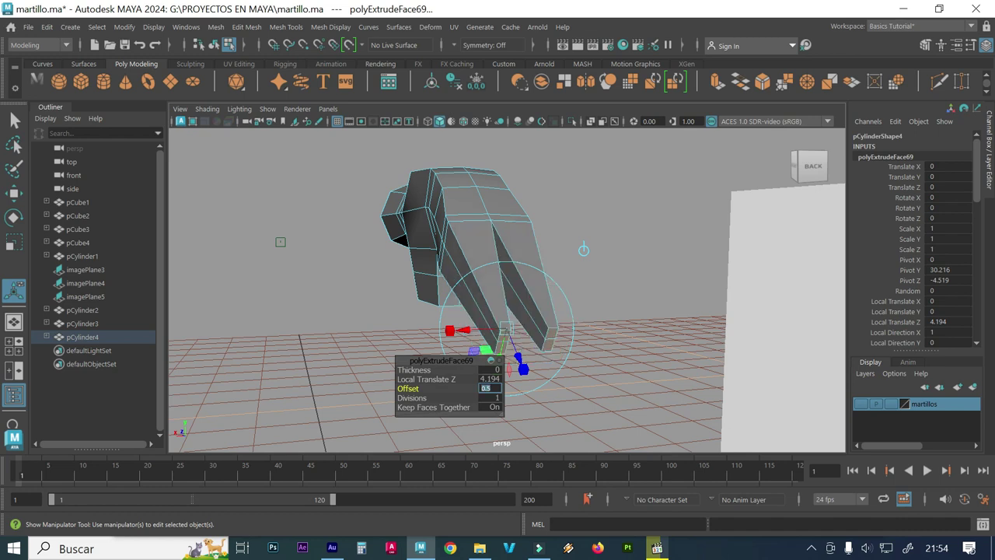
key("Return")
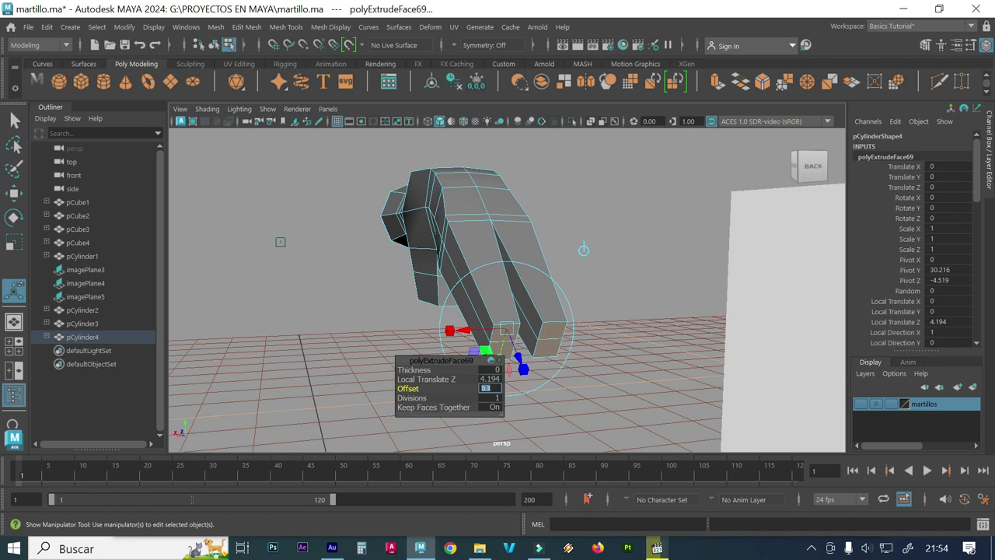
type("0.4")
key("Return")
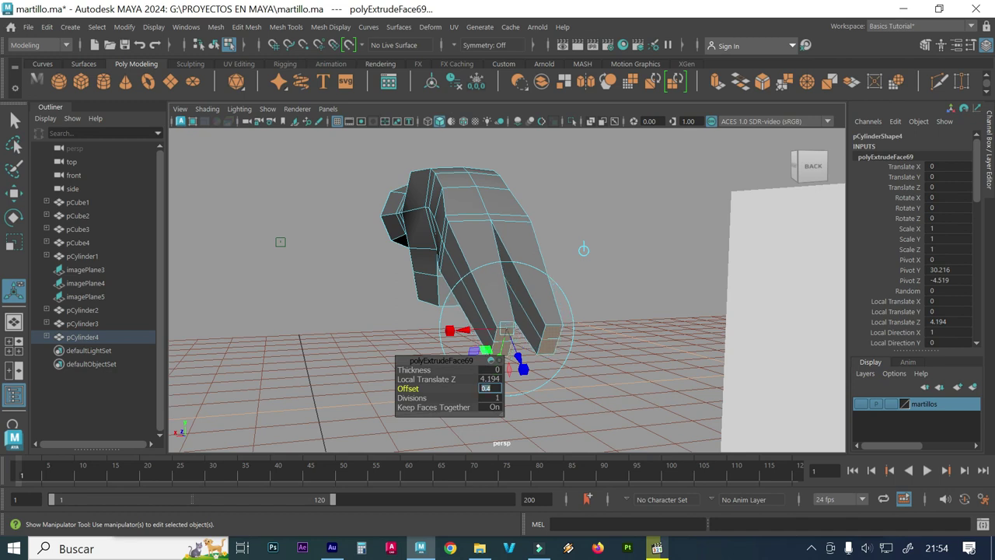
key("Return")
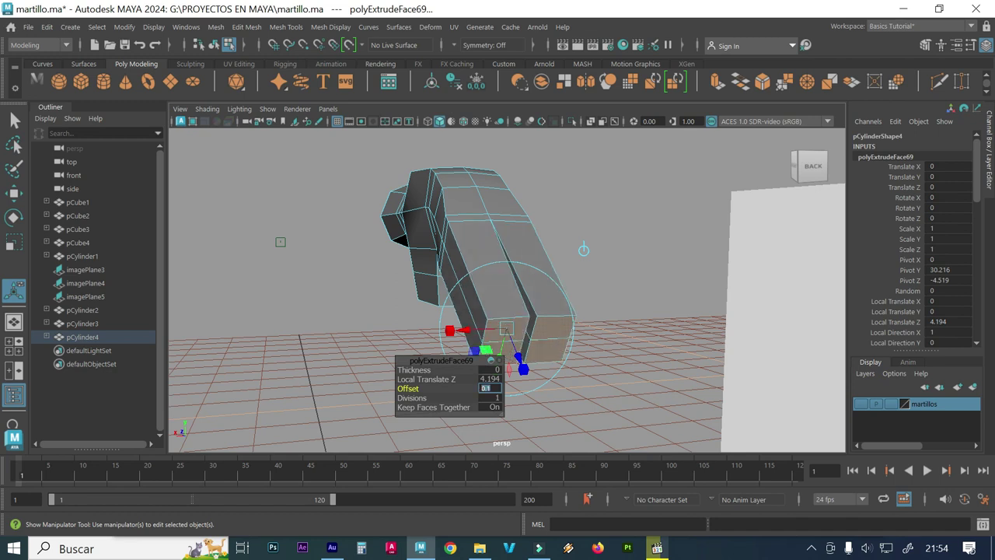
key("Return")
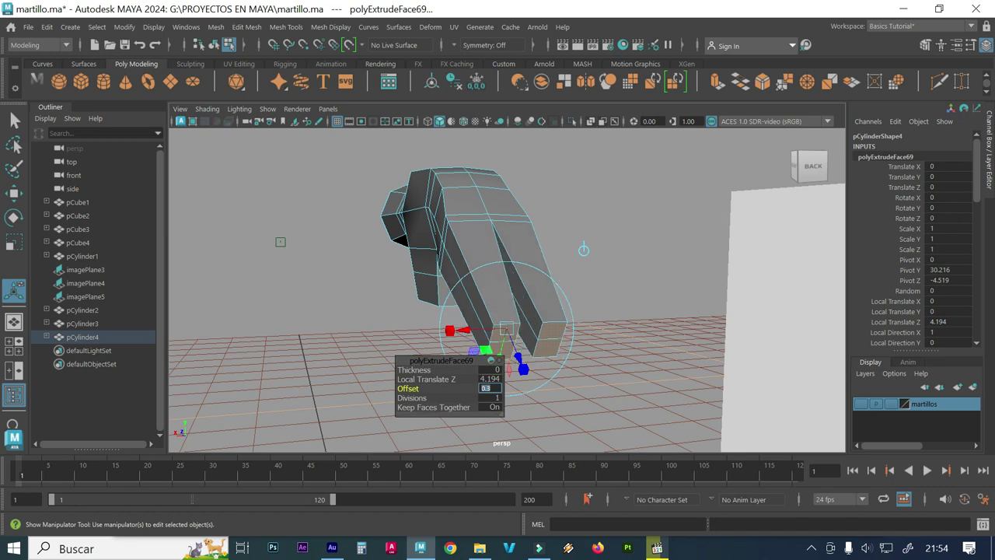
key("BackSpace")
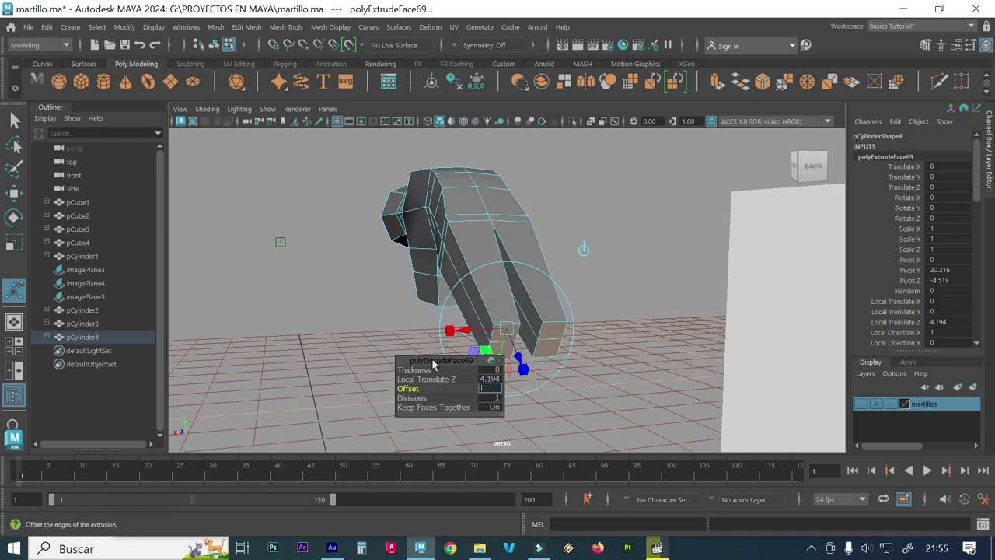
- Deselect the mesh and select the left claw prong in the zoomed-in top view
left_click(373, 302)
key("space")
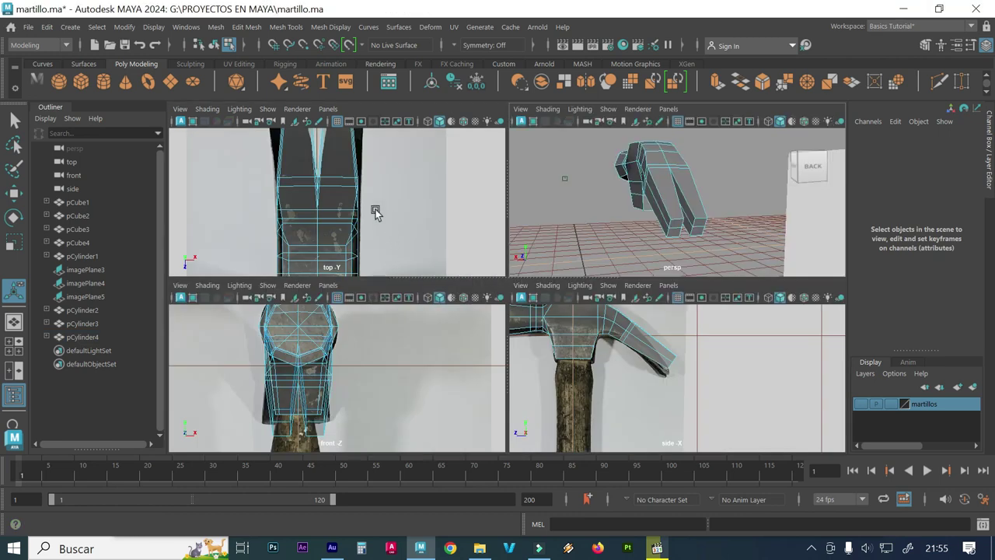
key("space")
scroll(373, 241, "down", 3)
scroll(377, 311, "down", 3)
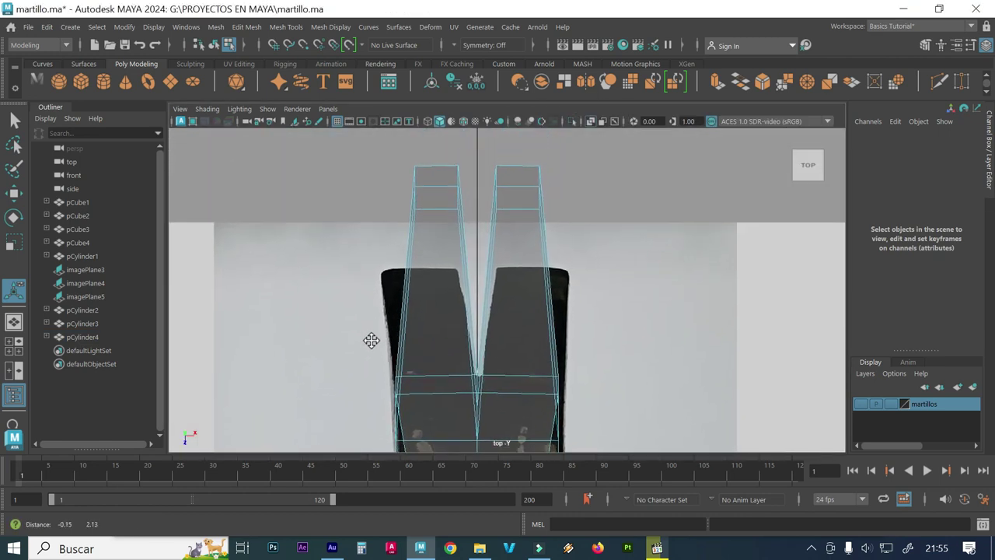
scroll(366, 357, "down", 1)
left_click(416, 298)
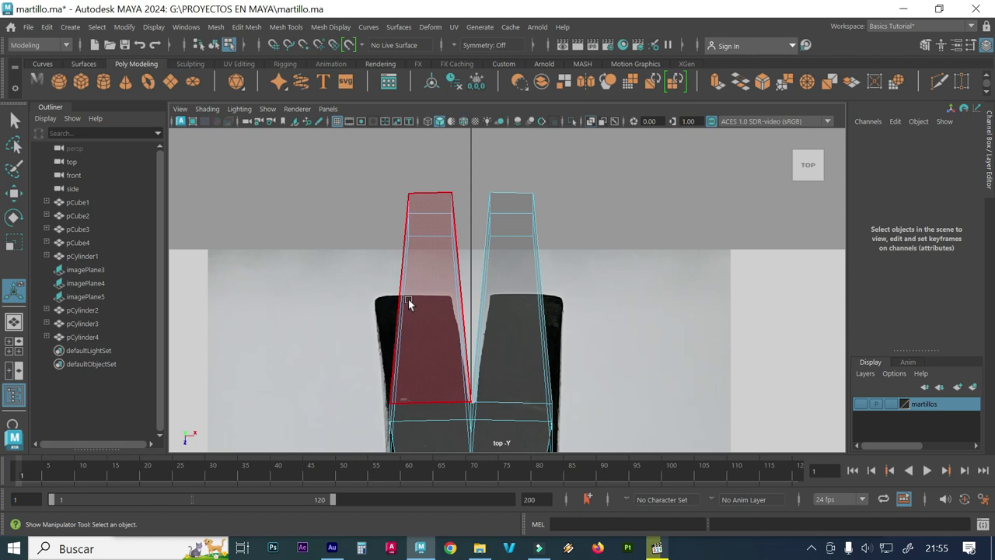
- Select both claw prong end faces in perspective and begin scaling them along X
key("space")
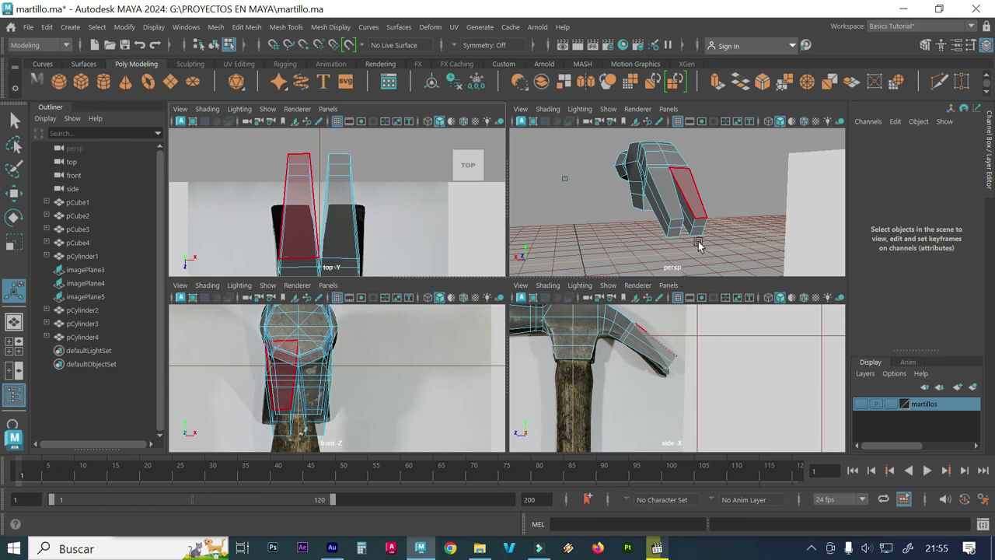
key("space")
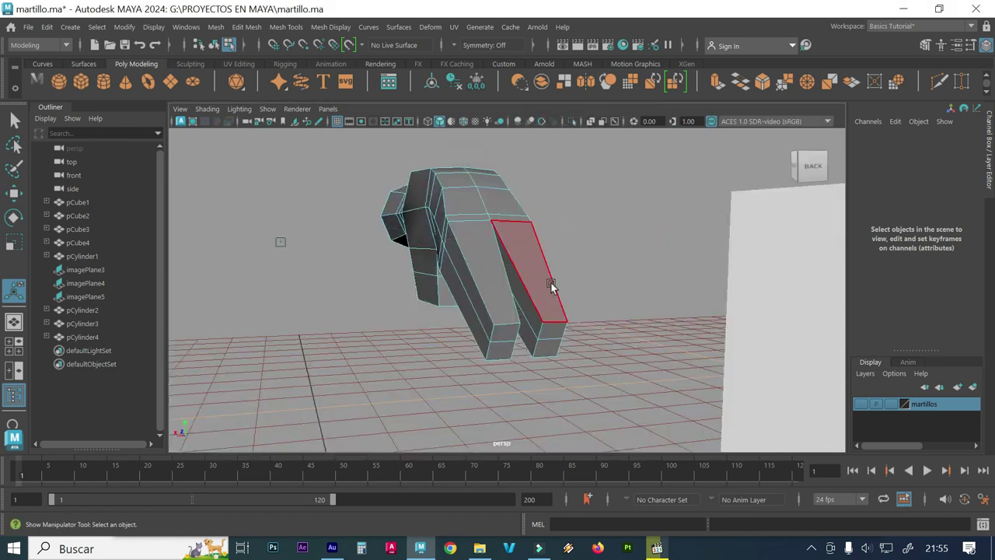
left_click(493, 344)
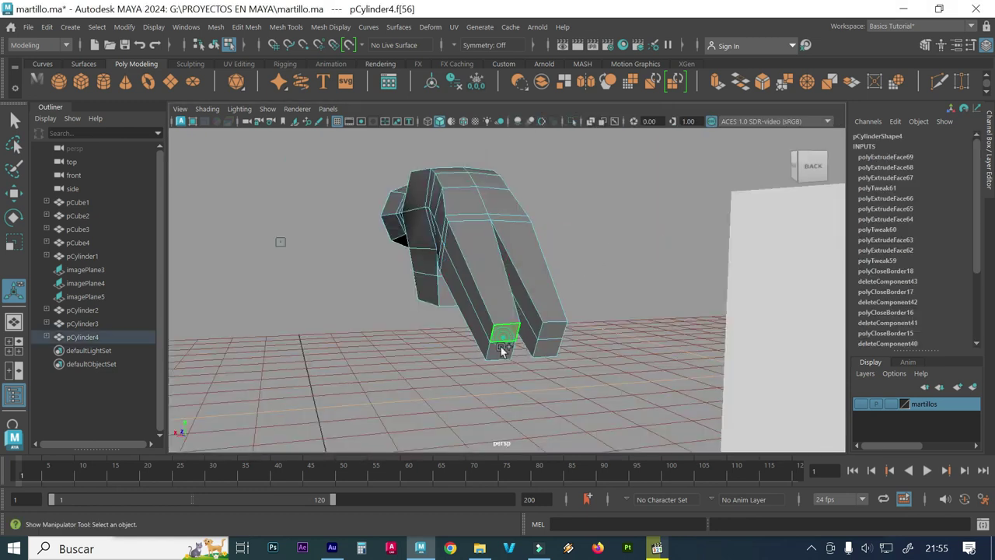
left_click(552, 349, "shift")
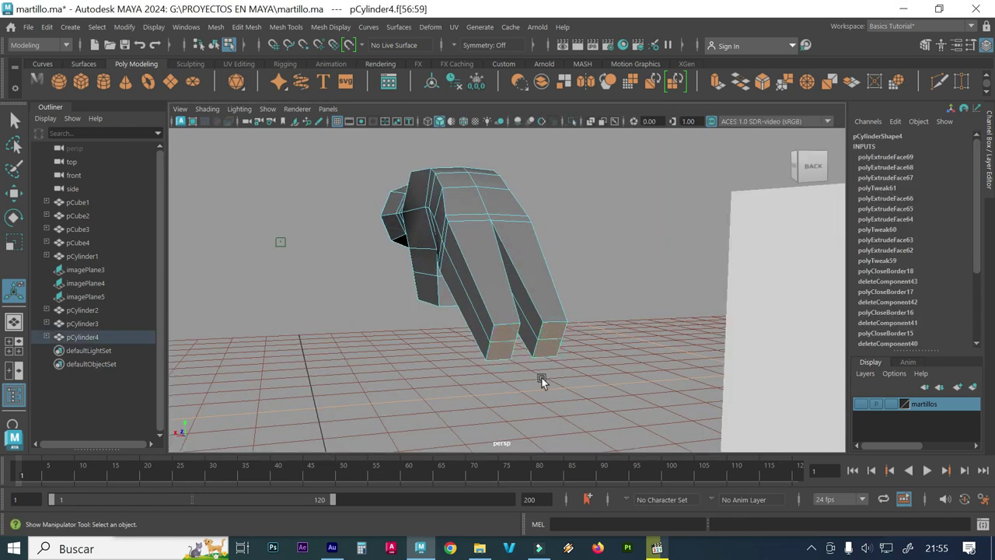
key("r")
left_click_drag(471, 344, 450, 347)
- Widen the prong end faces to about 1.089 so they match the top-view reference
key("space")
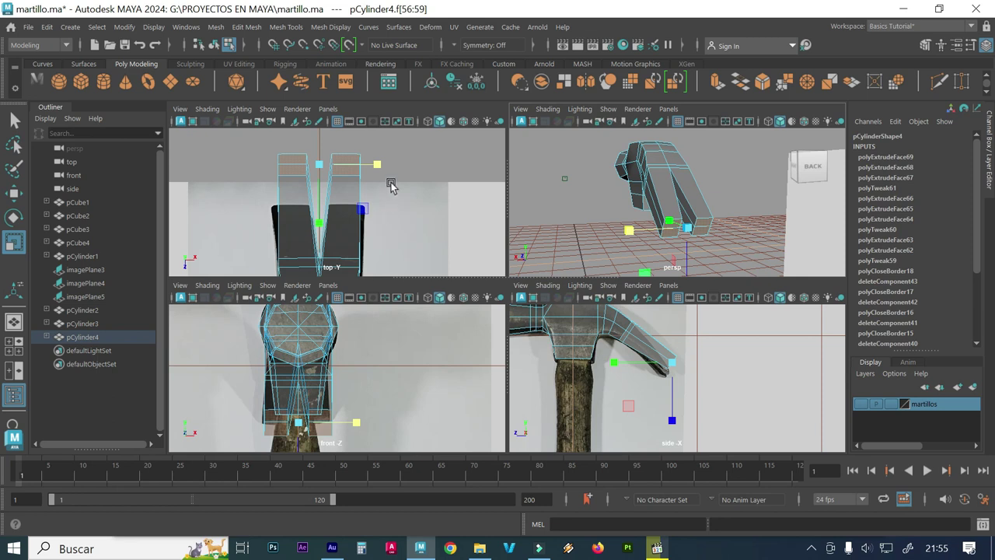
left_click_drag(378, 165, 385, 171)
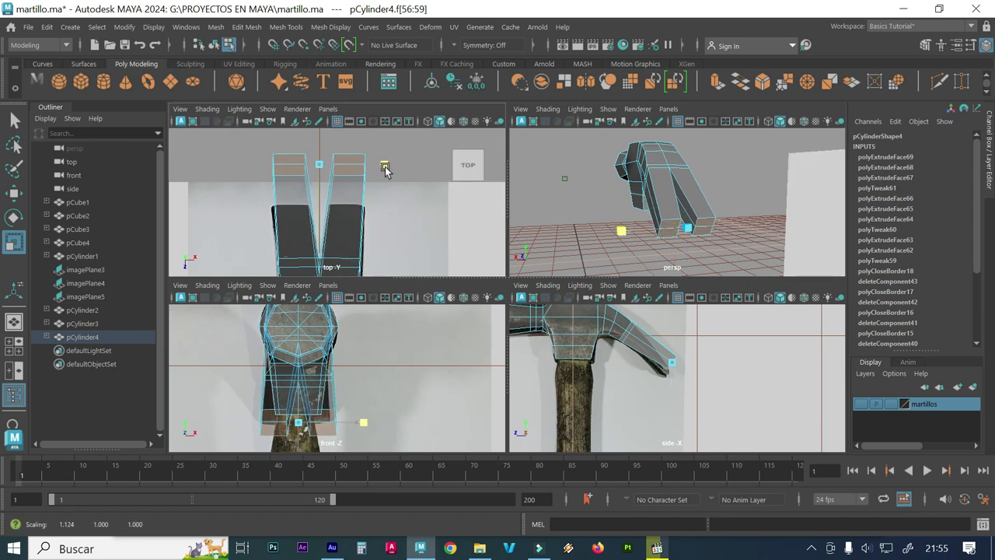
left_click_drag(386, 169, 382, 167)
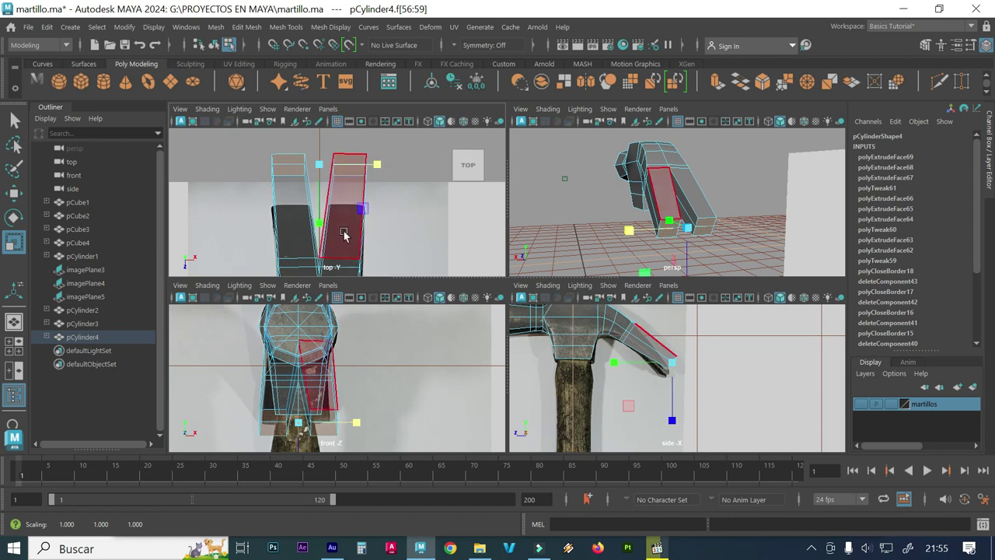
key("space")
middle_click_drag(443, 374, 405, 399, "alt")
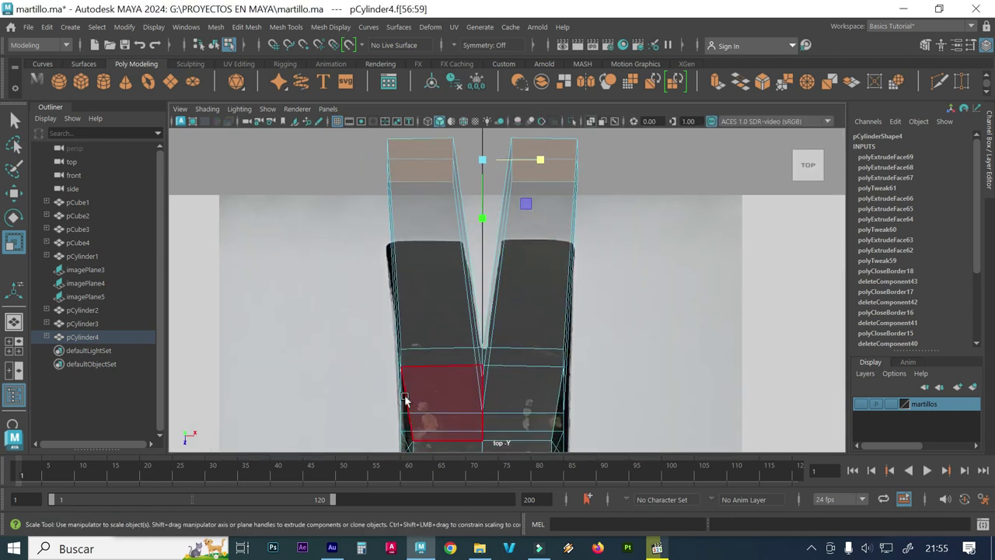
left_click_drag(545, 162, 548, 162)
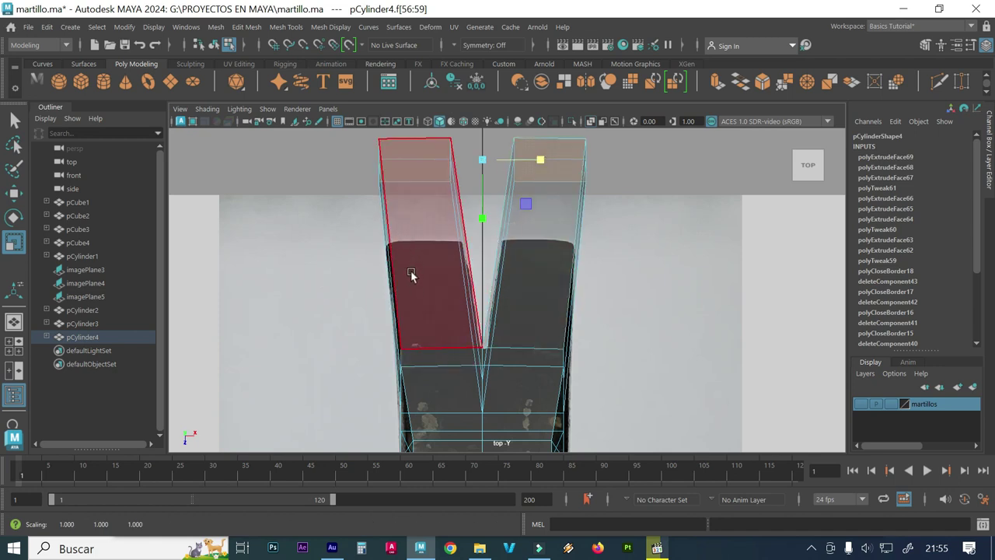
key("space")
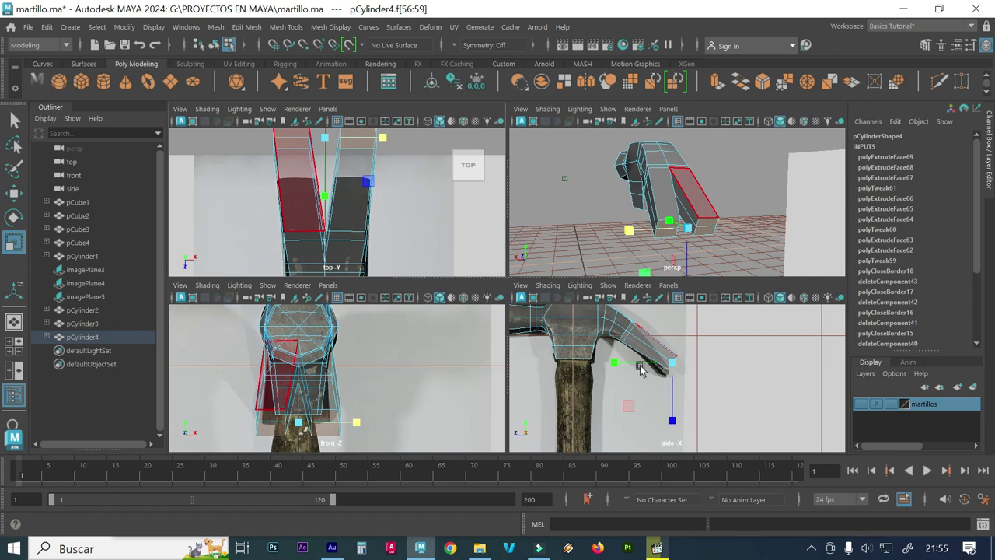
key("space")
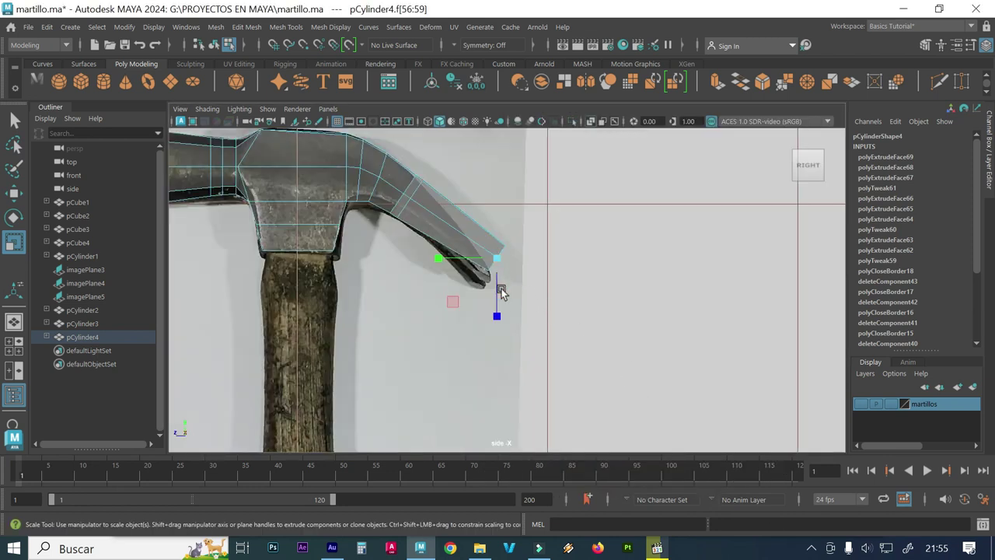
- Rotate the claw tip faces to roughly -45.6 degrees, following the reference's downward curve
key("e")
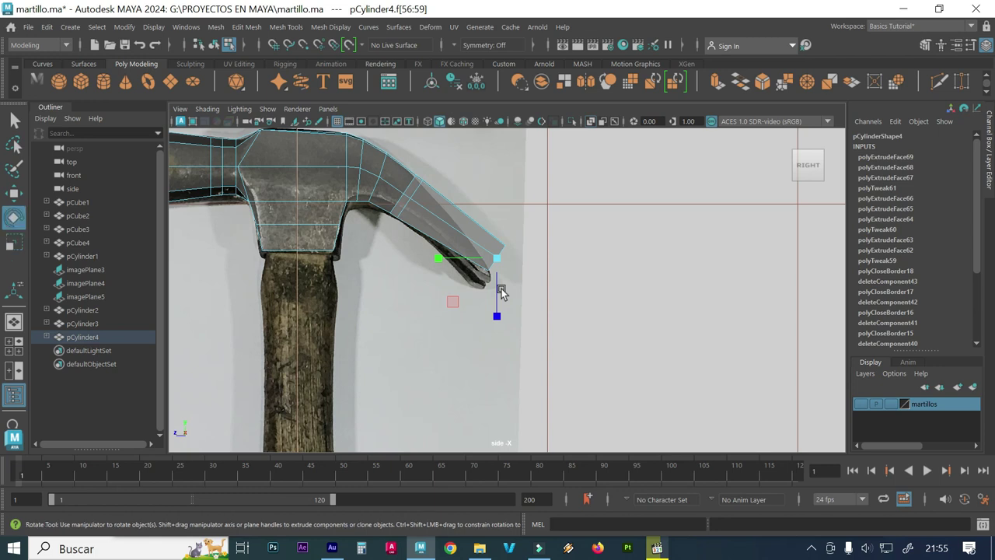
scroll(501, 290, "up", 3)
scroll(599, 285, "up", 2)
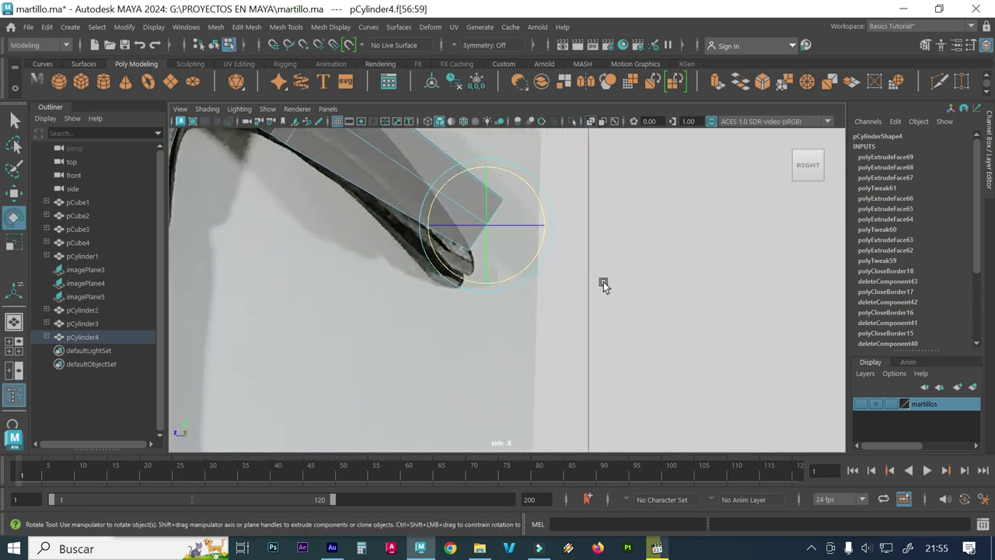
scroll(533, 322, "down", 2)
scroll(538, 339, "down", 1)
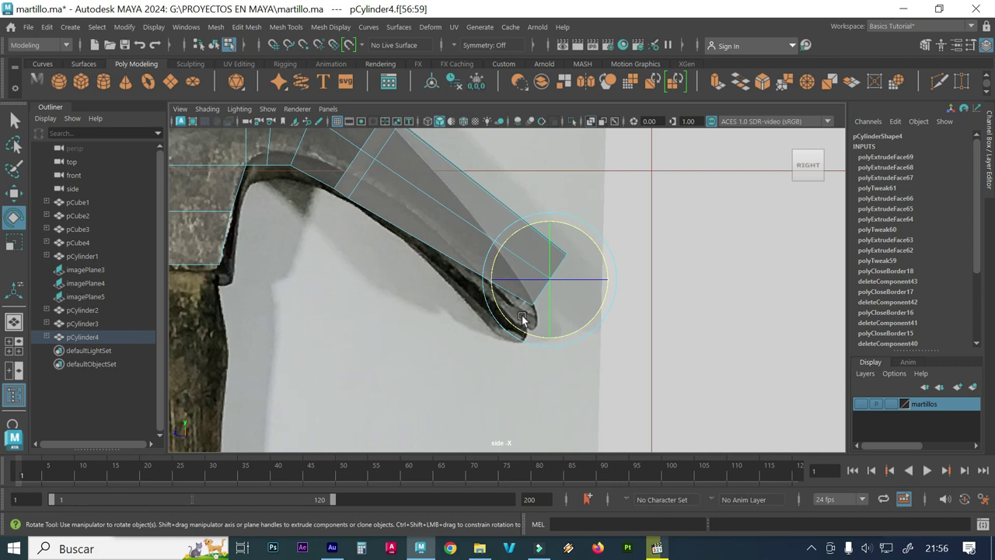
mouse_move(523, 319)
left_mouse_down()
mouse_move(584, 238)
mouse_move(593, 283)
left_mouse_up()
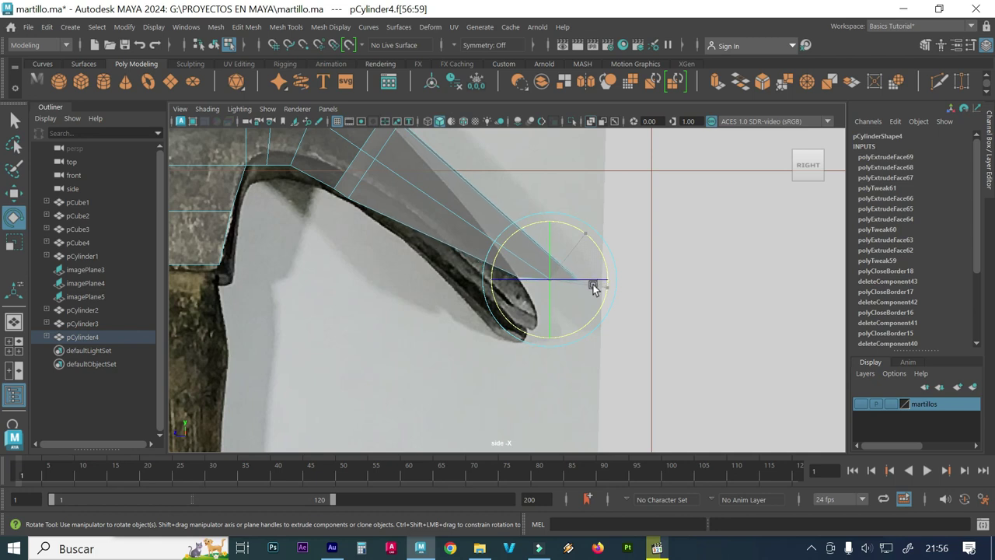
left_click_drag(591, 279, 593, 290)
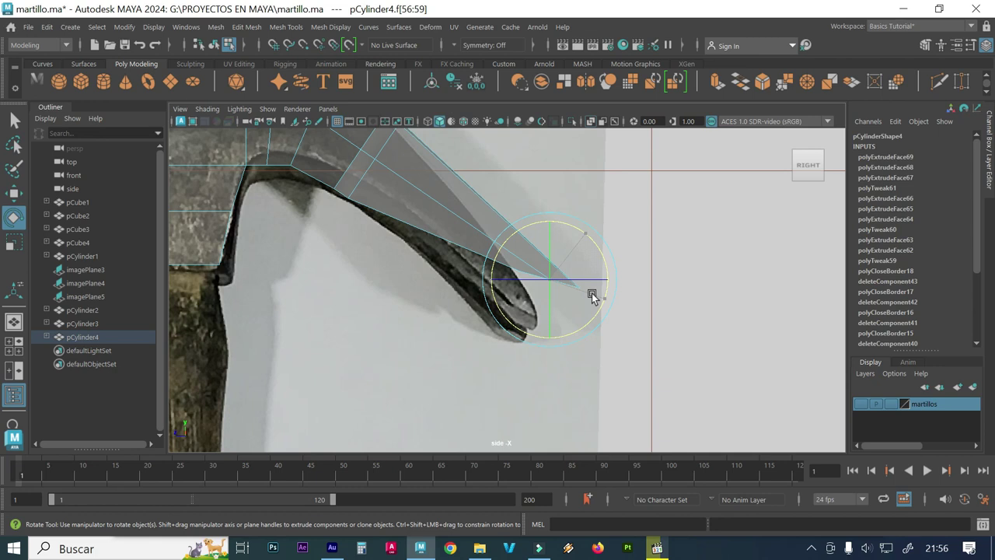
left_click_drag(589, 296, 589, 289)
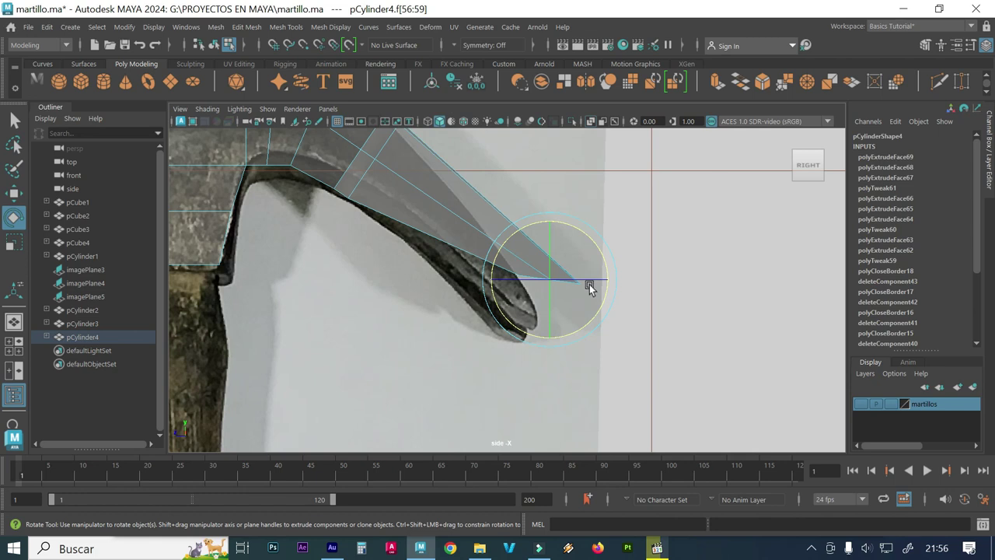
- Check the rotated claw in perspective, then switch to vertex selection in the side view
key("space")
key("space")
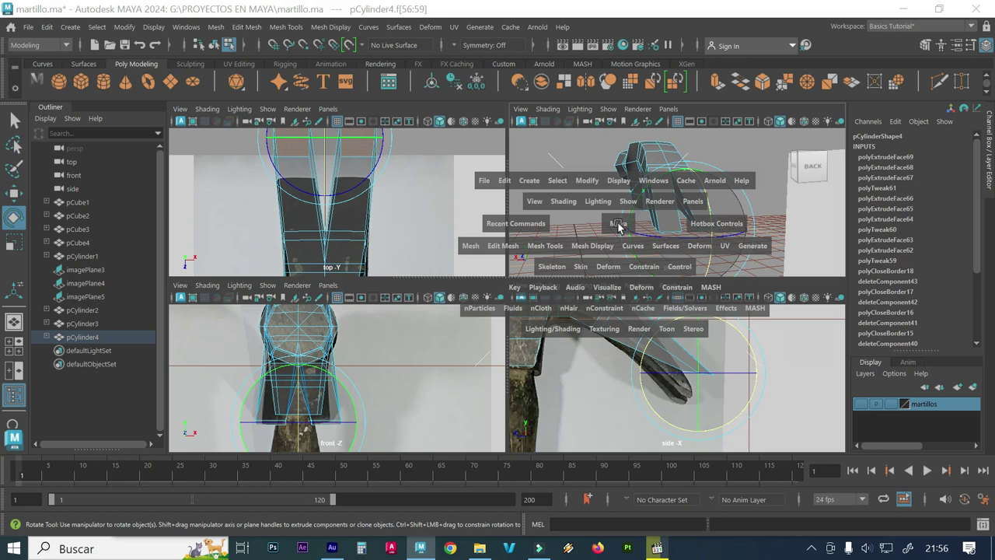
mouse_move(584, 267)
left_mouse_down("alt")
mouse_move(582, 277)
mouse_move(591, 274)
left_mouse_up("alt")
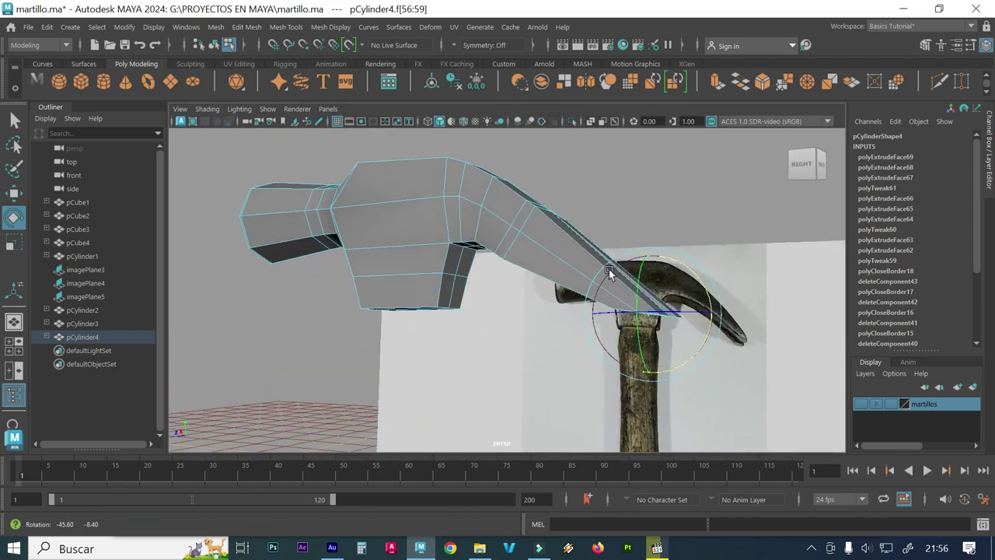
key("space")
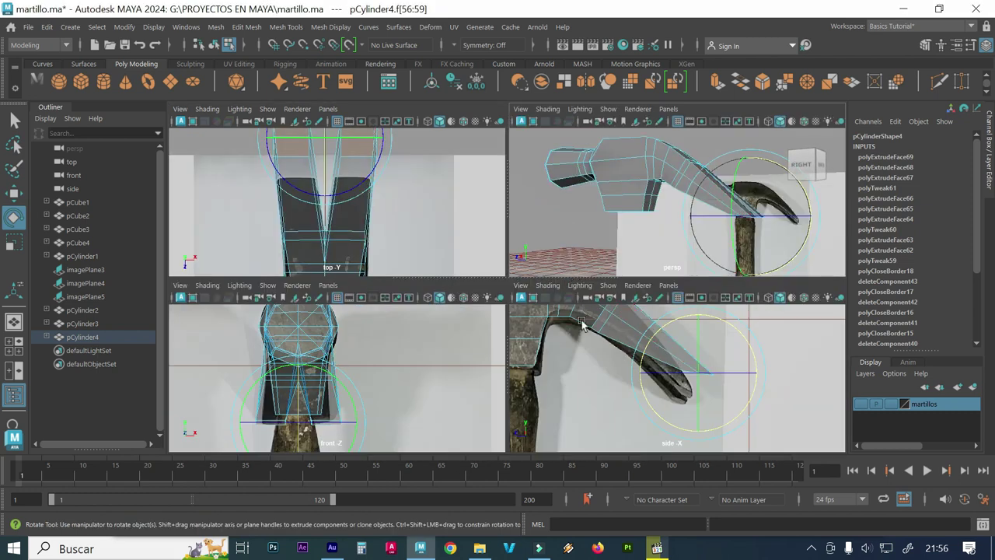
key("space")
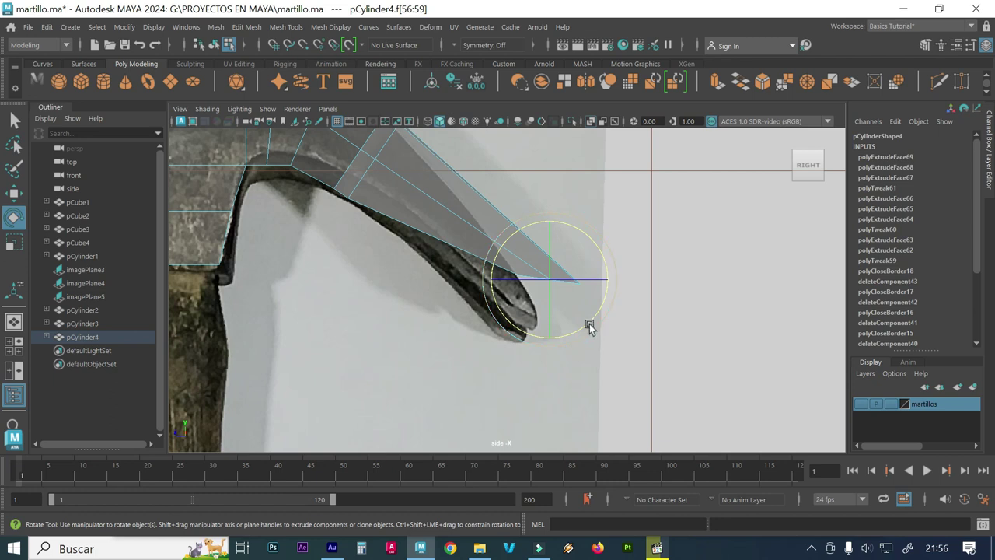
mouse_move(464, 154)
right_mouse_down()
mouse_move(463, 180)
mouse_move(400, 153)
right_mouse_up()
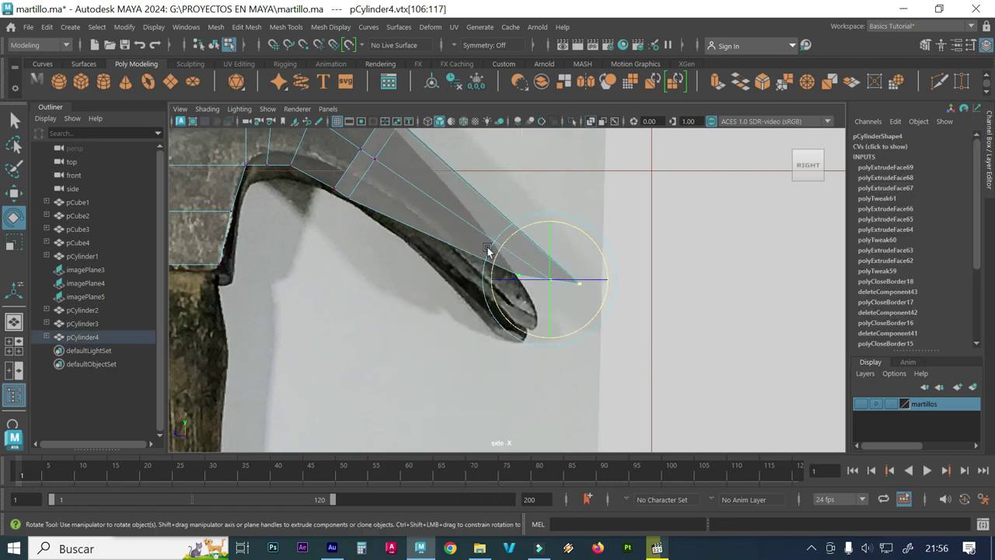
- Move the claw's tip and inner-edge vertices onto the side reference outline
key("w")
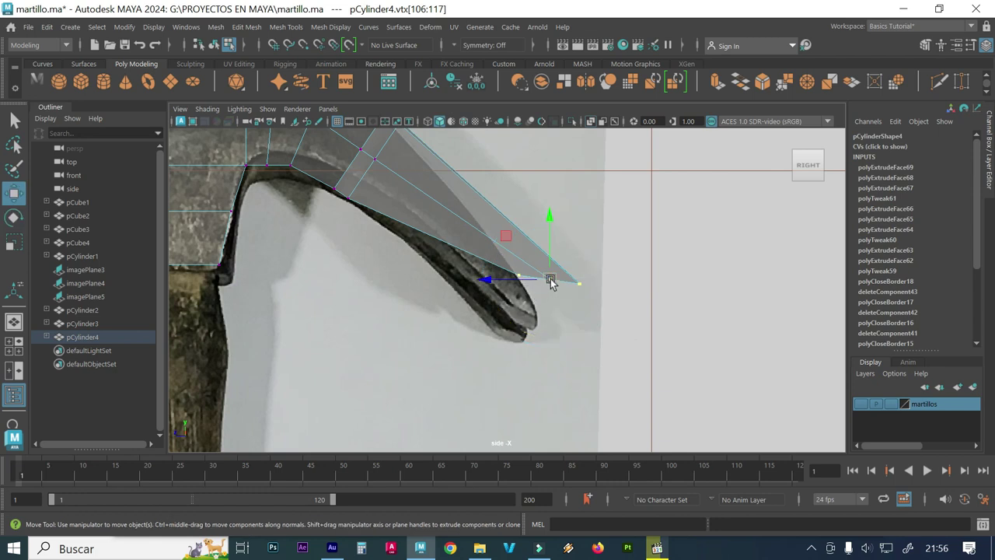
left_click_drag(549, 279, 518, 319)
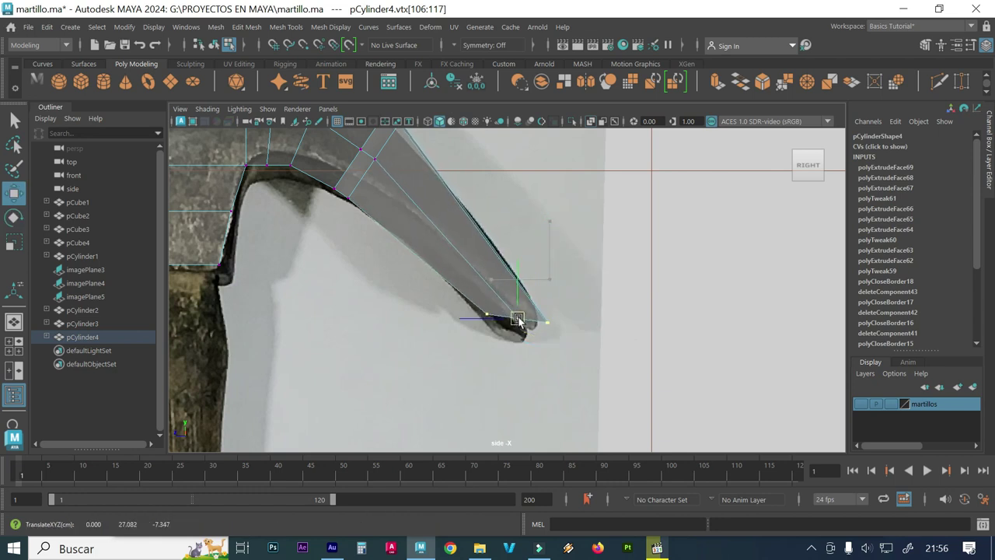
middle_click_drag(548, 266, 596, 344, "alt")
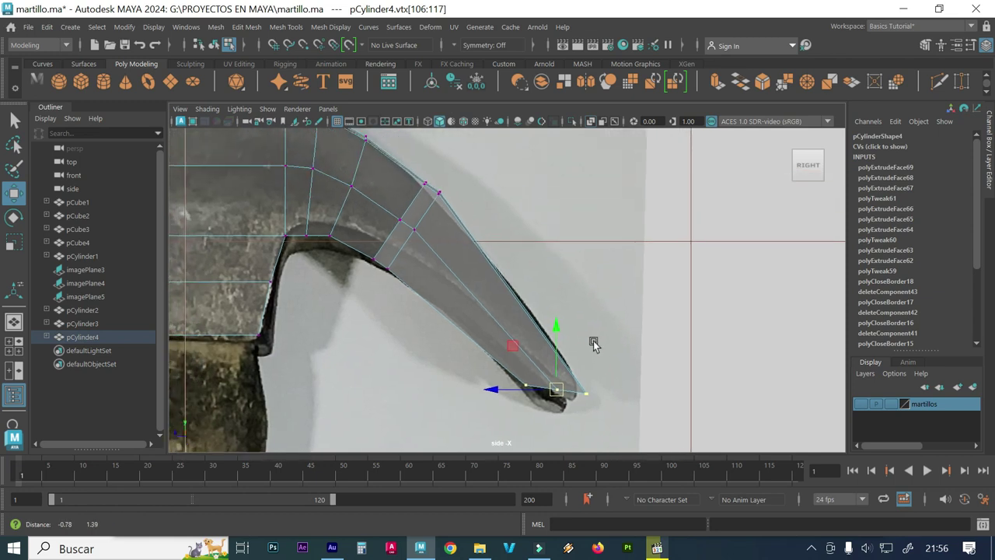
middle_click_drag(519, 295, 474, 350, "alt")
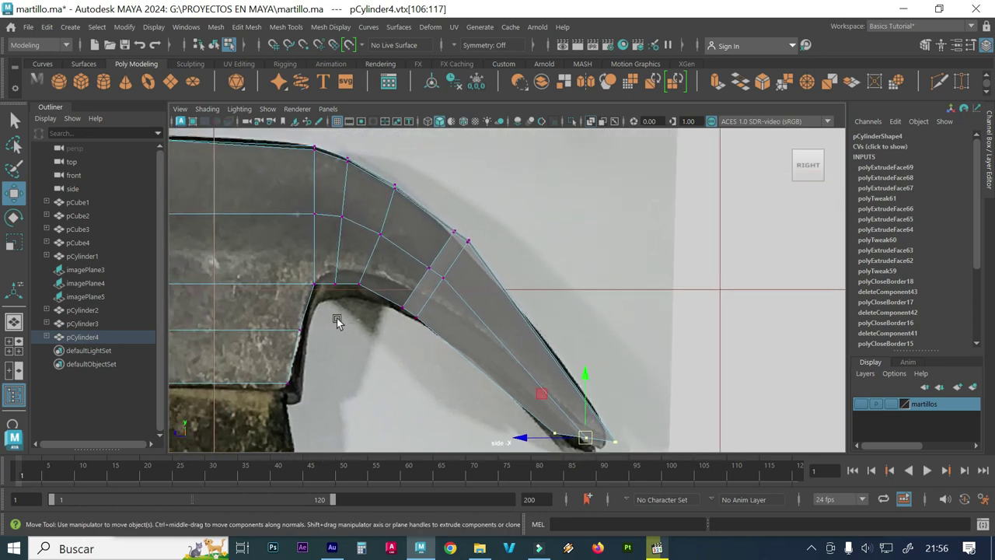
left_click(336, 286)
mouse_move(340, 299)
left_mouse_down()
mouse_move(340, 281)
mouse_move(373, 277)
left_mouse_up()
left_click(358, 284)
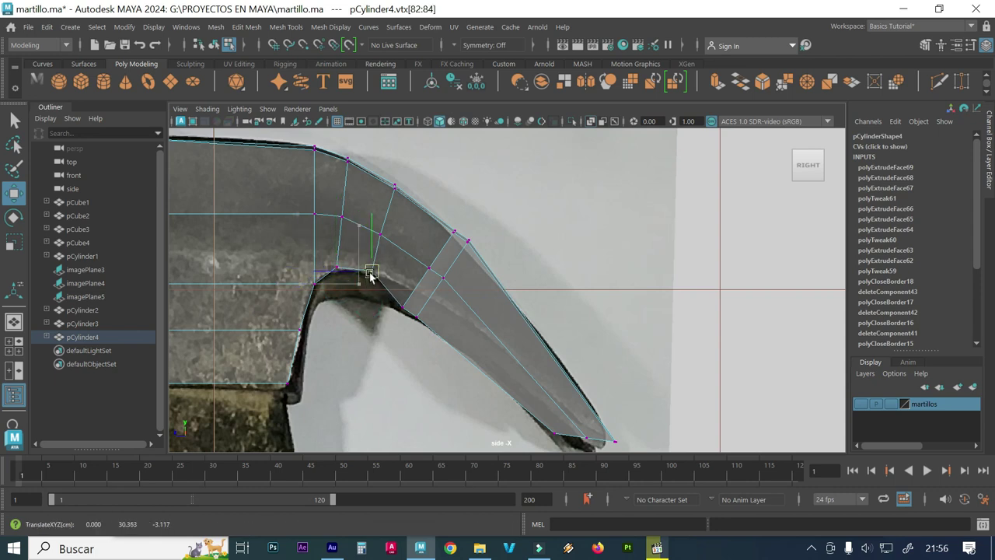
mouse_move(425, 342)
left_mouse_down()
mouse_move(392, 296)
mouse_move(447, 274)
mouse_move(447, 216)
mouse_move(469, 249)
left_mouse_up()
left_click(435, 271)
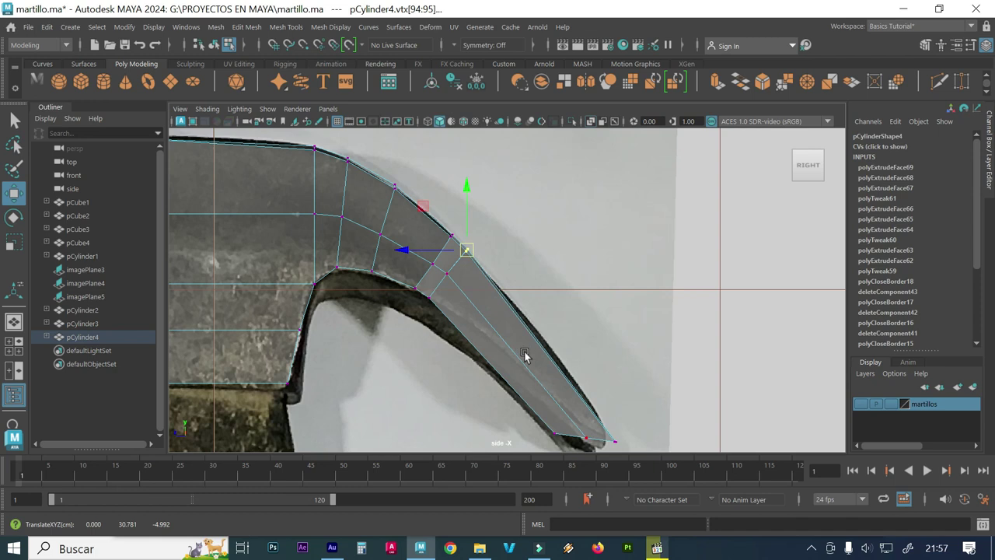
middle_click_drag(529, 363, 520, 344, "alt")
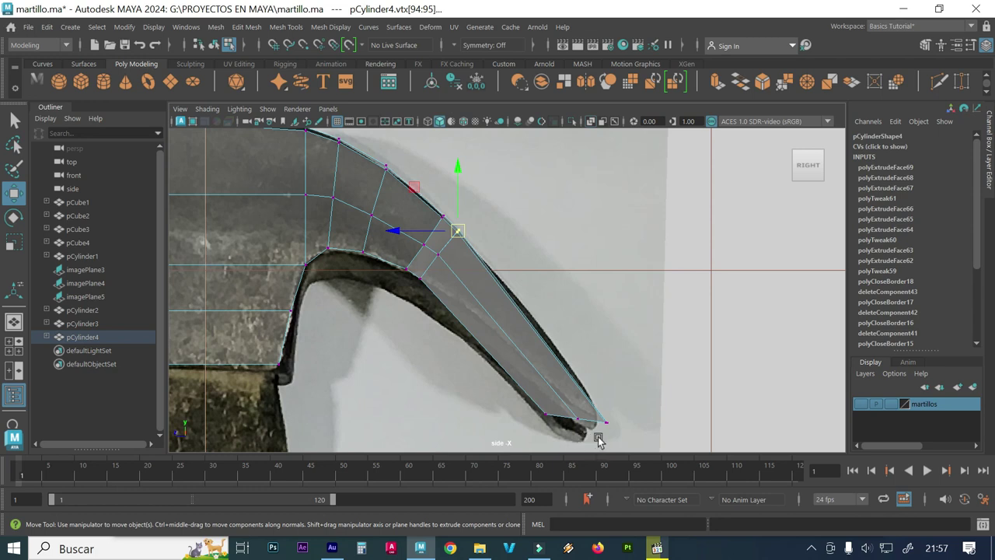
- Scale the claw tip vertex ring narrower, shift it onto the reference tip, and return to object mode
left_click_drag(611, 437, 476, 391)
key("r")
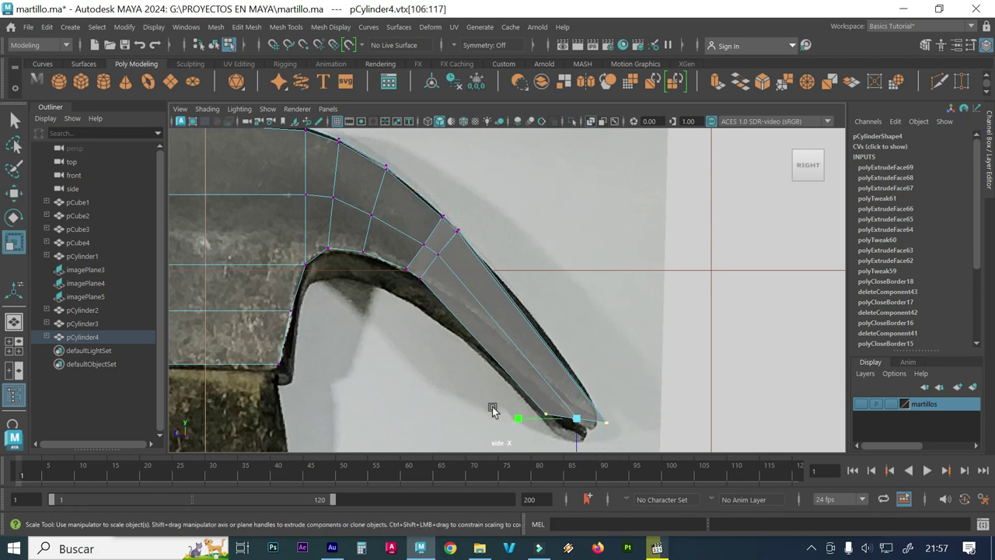
middle_click_drag(587, 409, 573, 355, "alt")
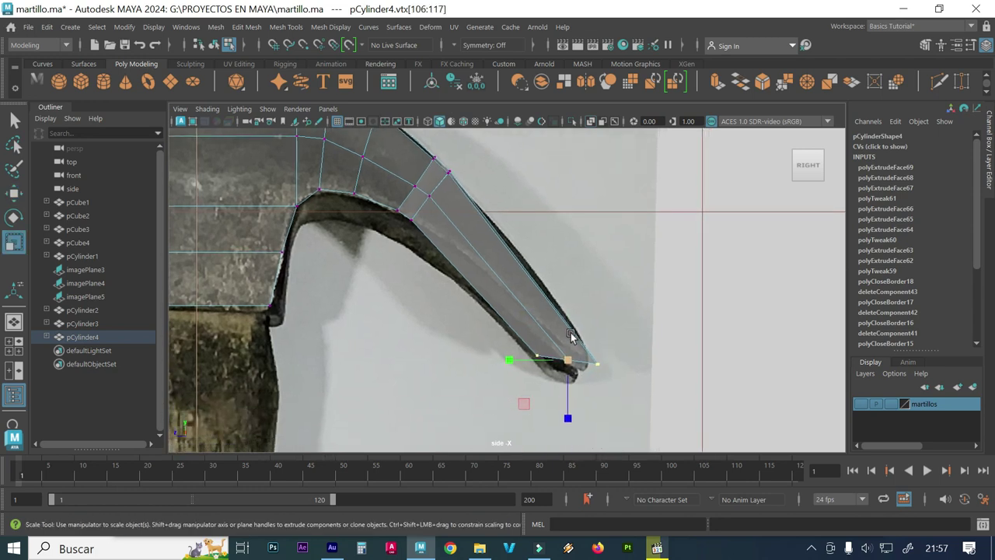
left_click_drag(510, 362, 541, 372)
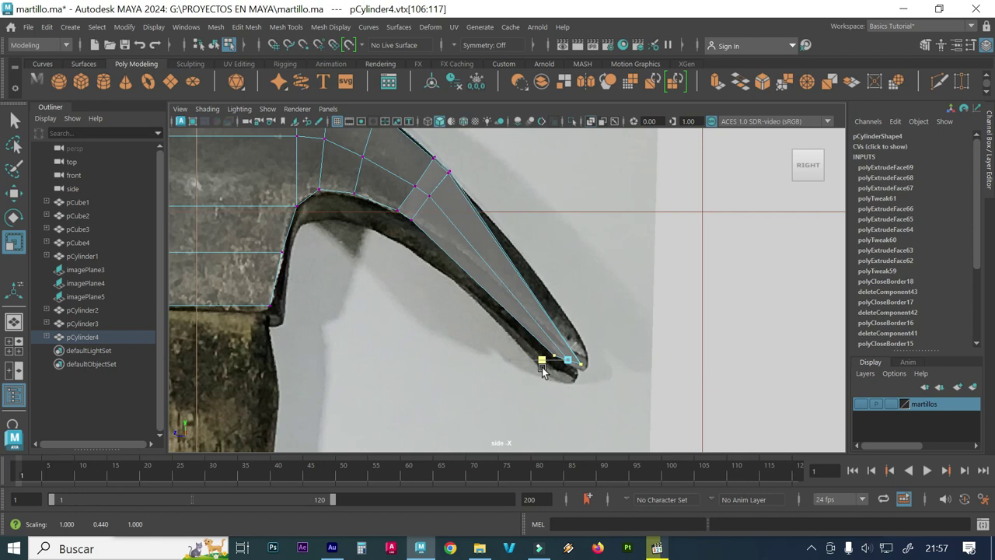
key("w")
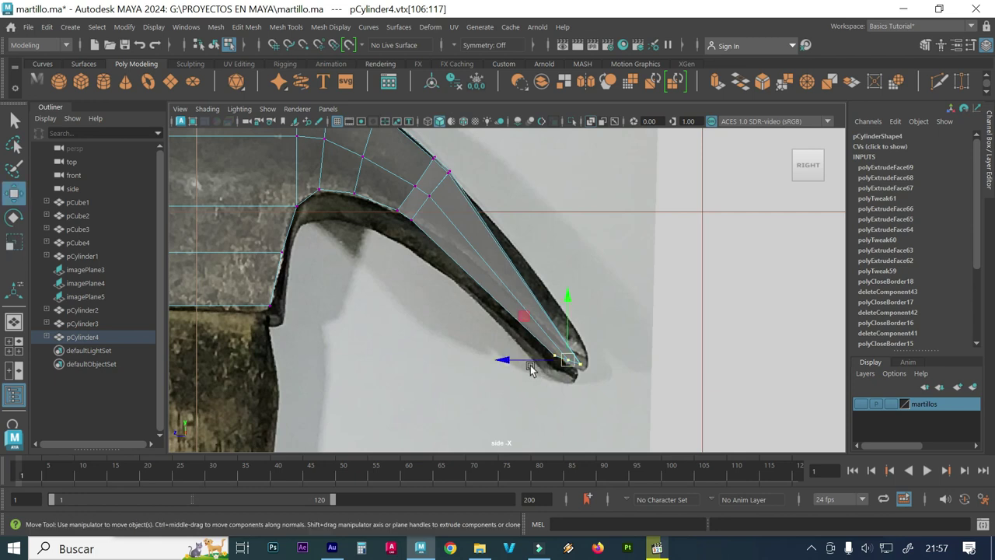
left_click_drag(518, 364, 534, 367)
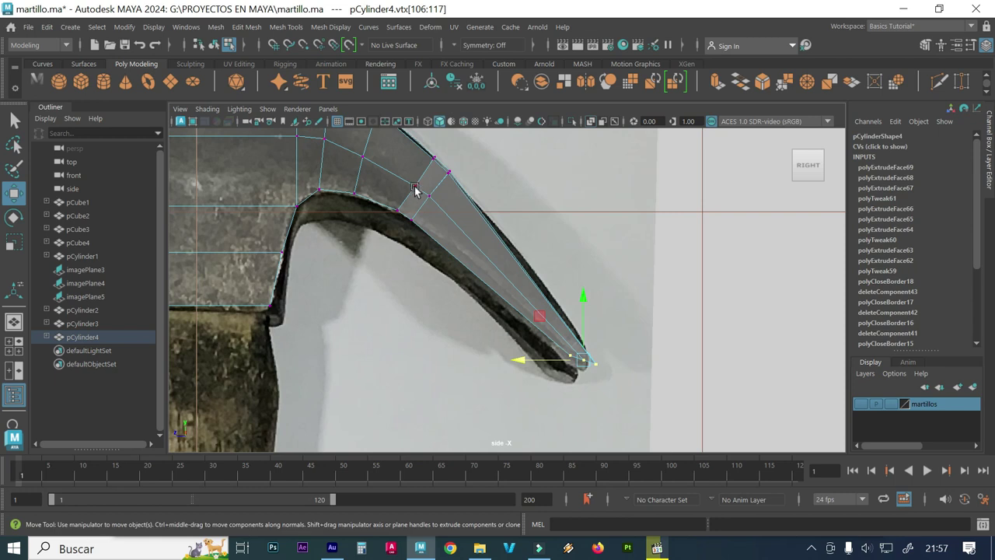
right_click_drag(414, 191, 467, 134)
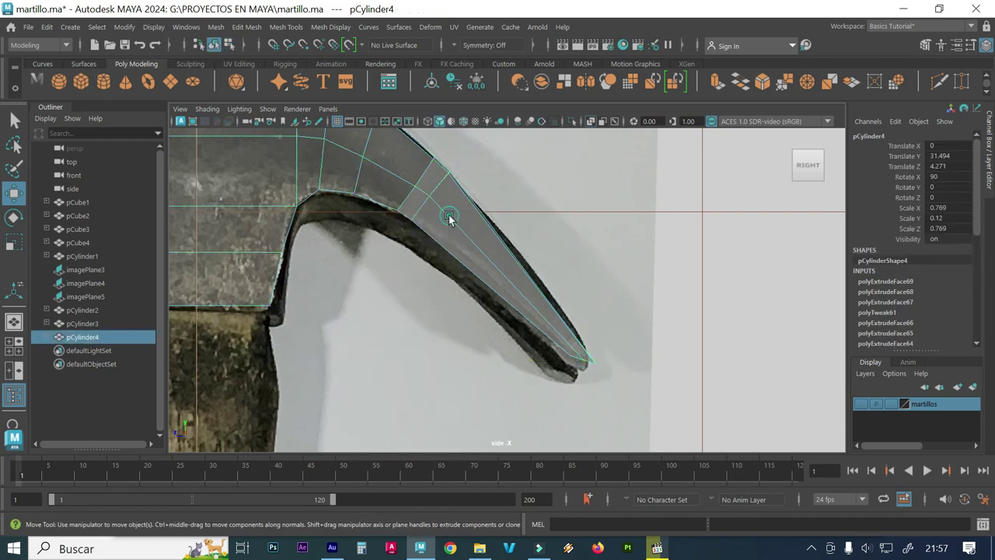
key("q")
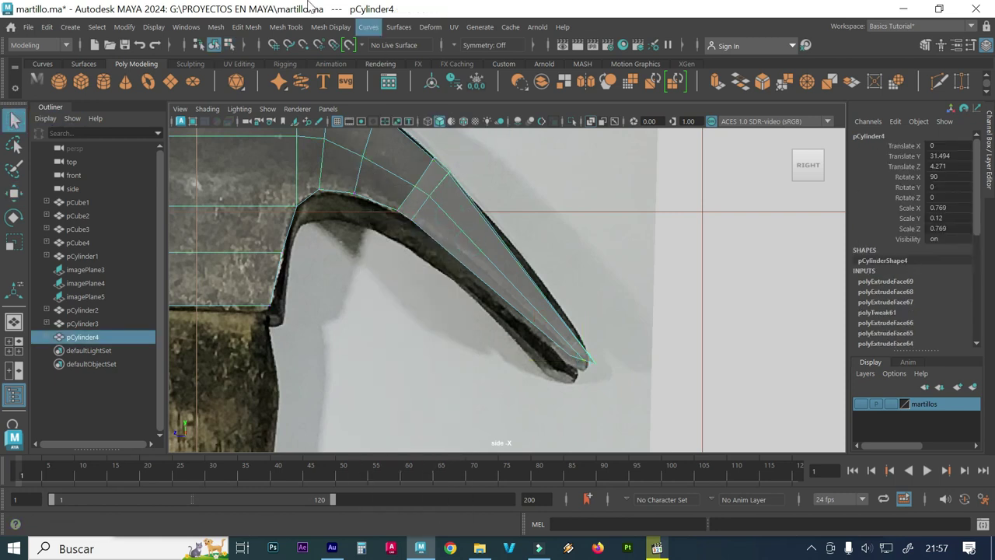
- Multi-Cut a new edge from the lower to the upper claw edge across the tapering tip
left_click(247, 26)
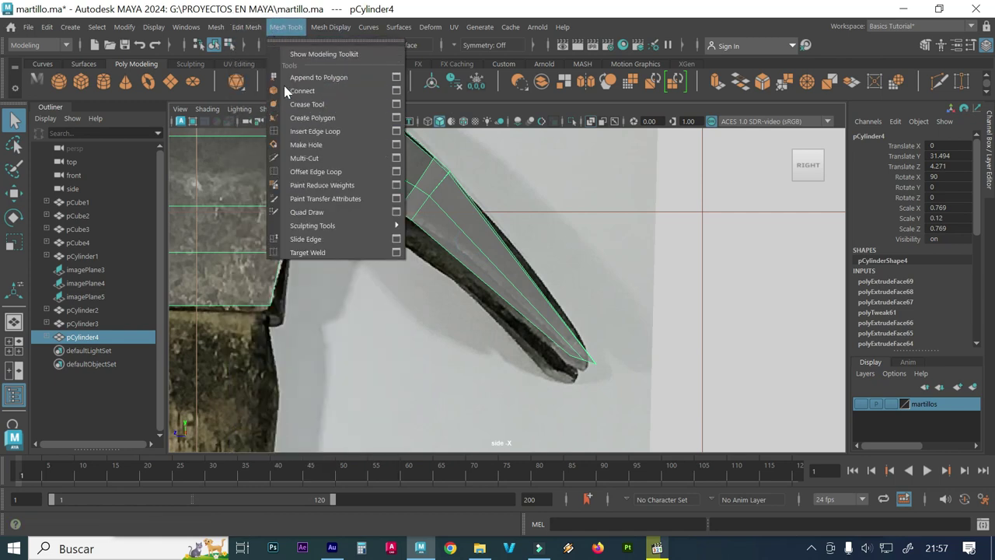
left_click(304, 158)
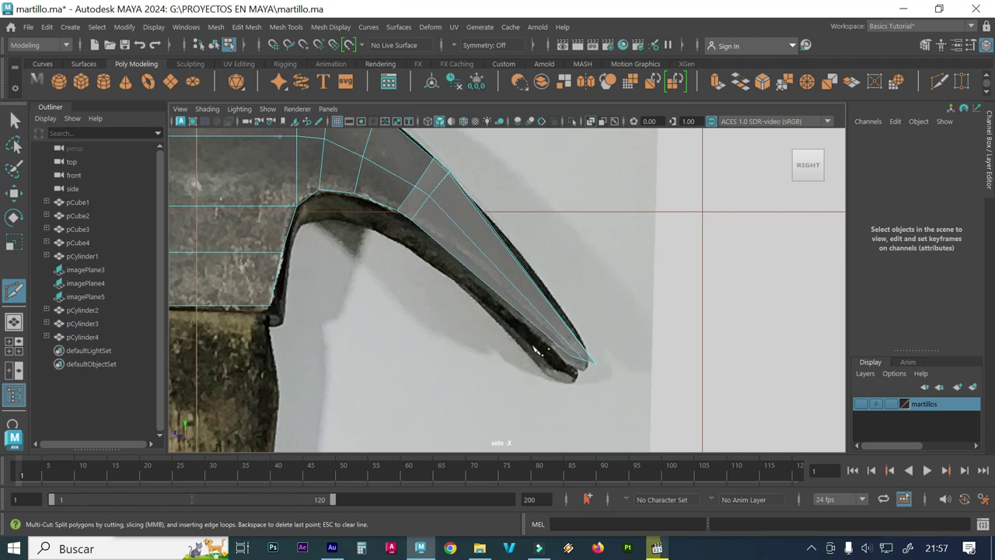
left_click(533, 345)
left_click(533, 259)
left_click(558, 285)
key("Return")
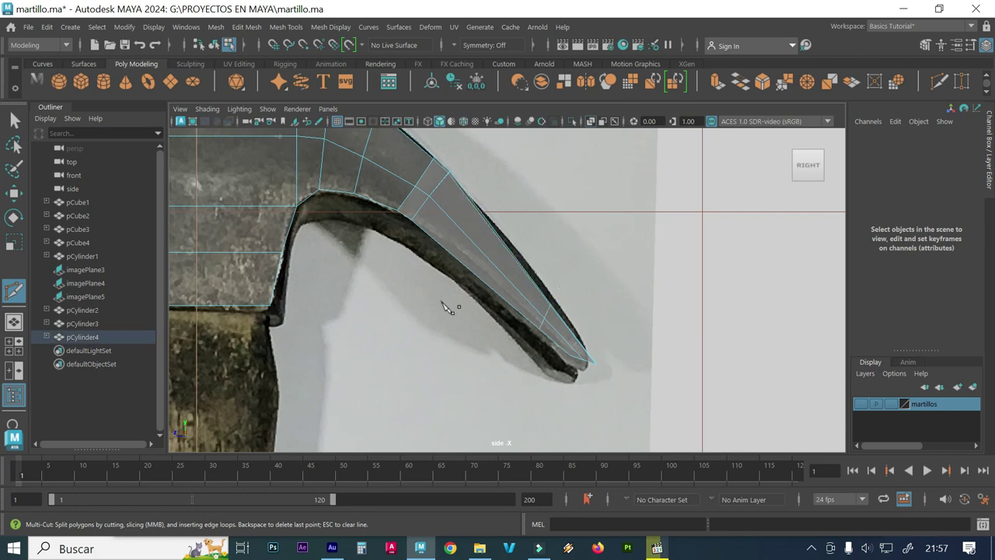
left_click(463, 294)
left_click(14, 120)
right_click_drag(473, 153, 436, 161)
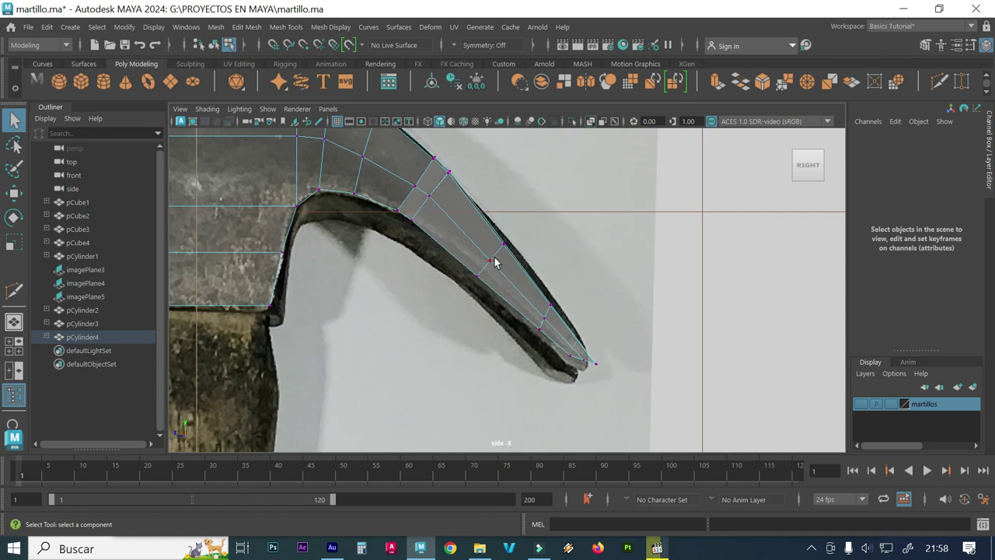
- Move the new edge loop's vertices onto the claw outline in the reference photo
left_click(504, 246)
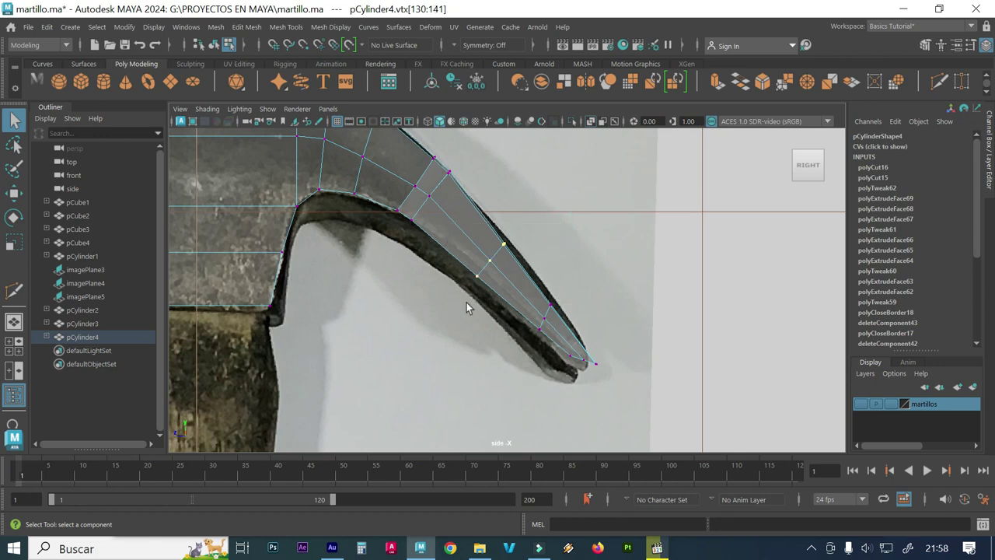
key("w")
left_click(491, 260, "shift")
left_click_drag(494, 264, 505, 261)
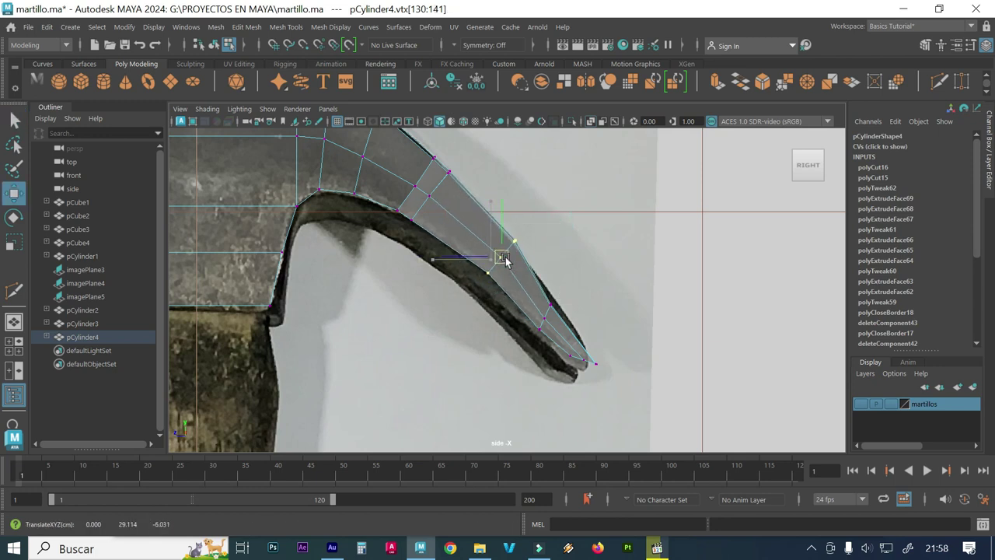
key("r")
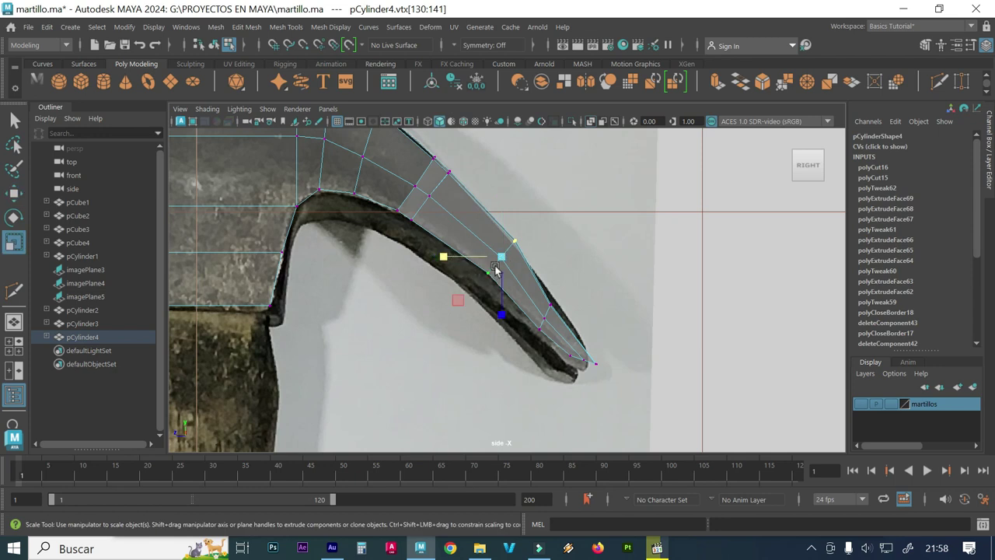
left_click(574, 232)
left_click(514, 238)
left_click_drag(515, 234, 515, 242)
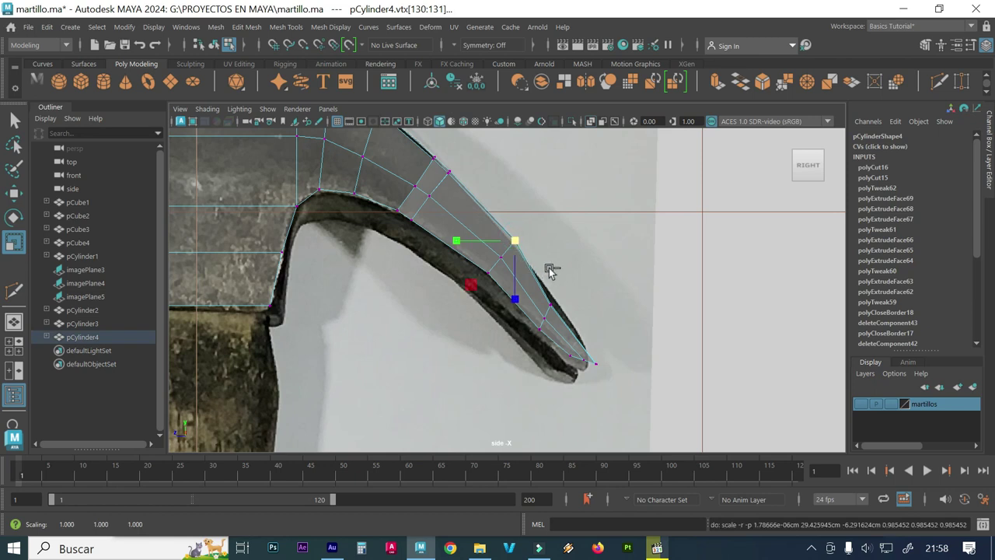
key("ctrl+z")
key("ctrl+z")
left_click_drag(515, 261, 493, 217)
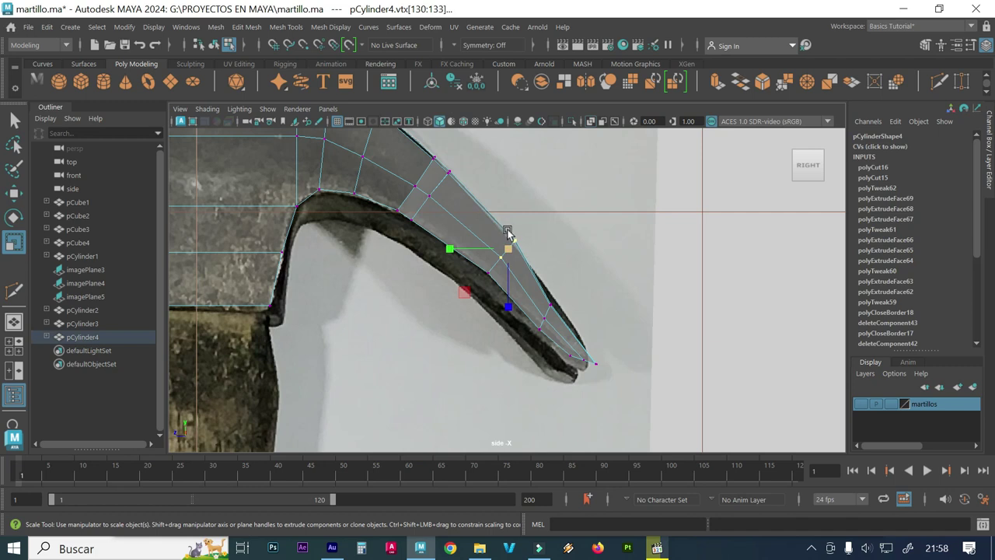
key("w")
left_click_drag(513, 249, 506, 255)
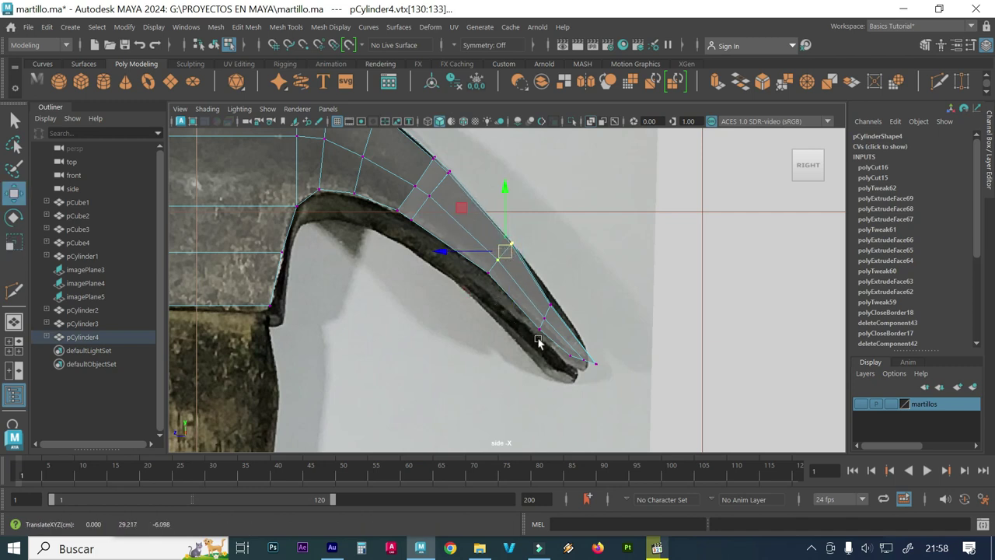
- Shift the next vertex ring toward the tip onto the photo's claw edge, then show four views
left_click_drag(548, 352, 524, 288)
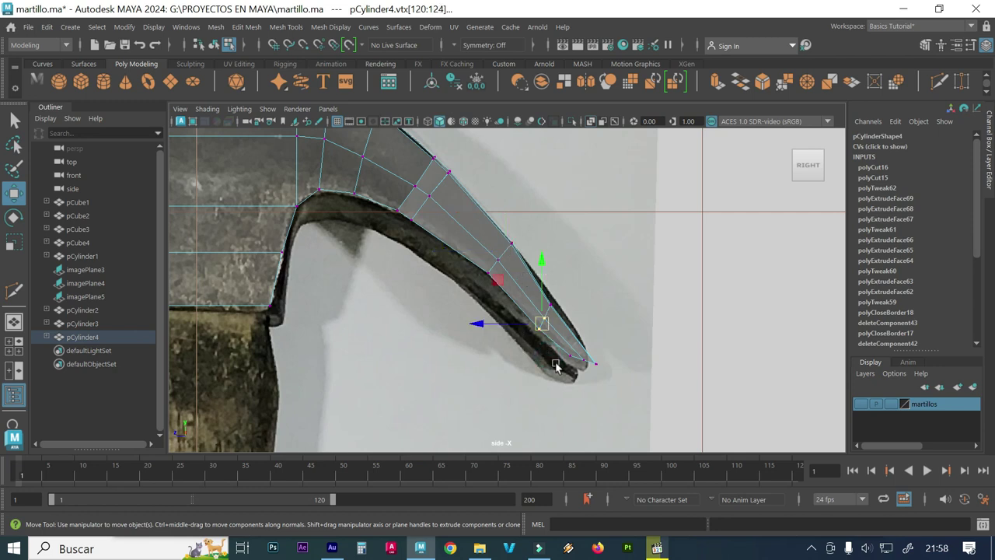
left_click_drag(561, 372, 517, 288)
left_click_drag(542, 321, 547, 314)
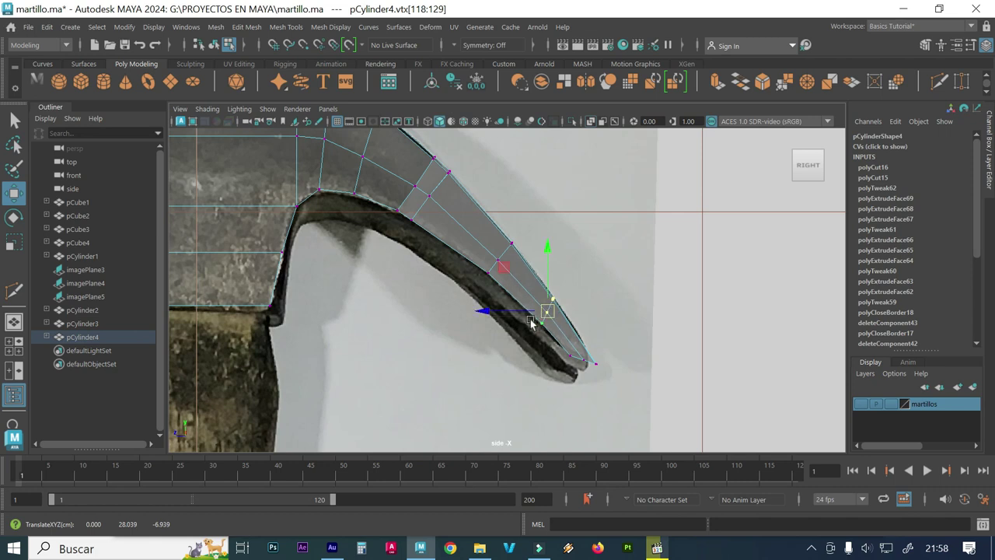
scroll(482, 319, "up", 1)
scroll(536, 318, "up", 1)
scroll(545, 327, "up", 1)
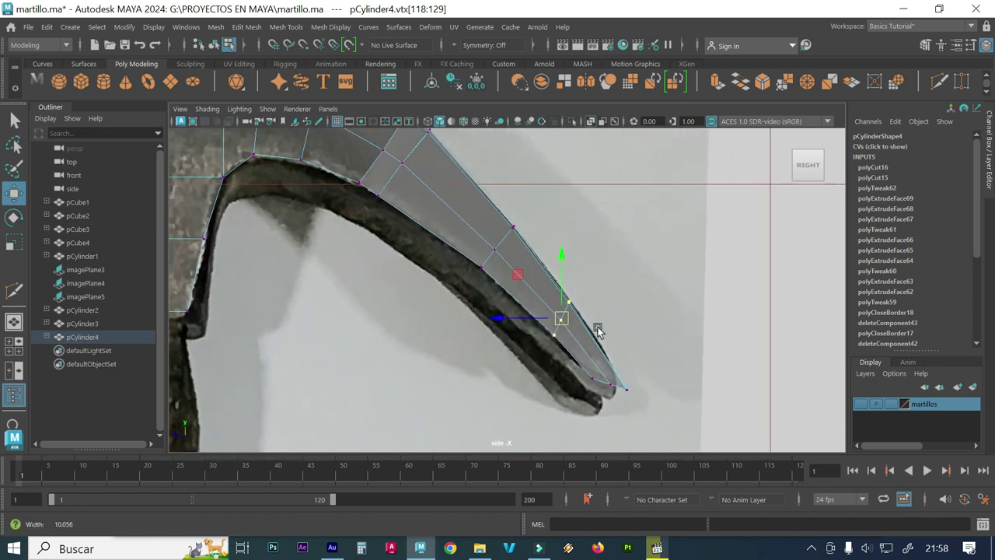
scroll(544, 339, "up", 2)
scroll(545, 338, "up", 1)
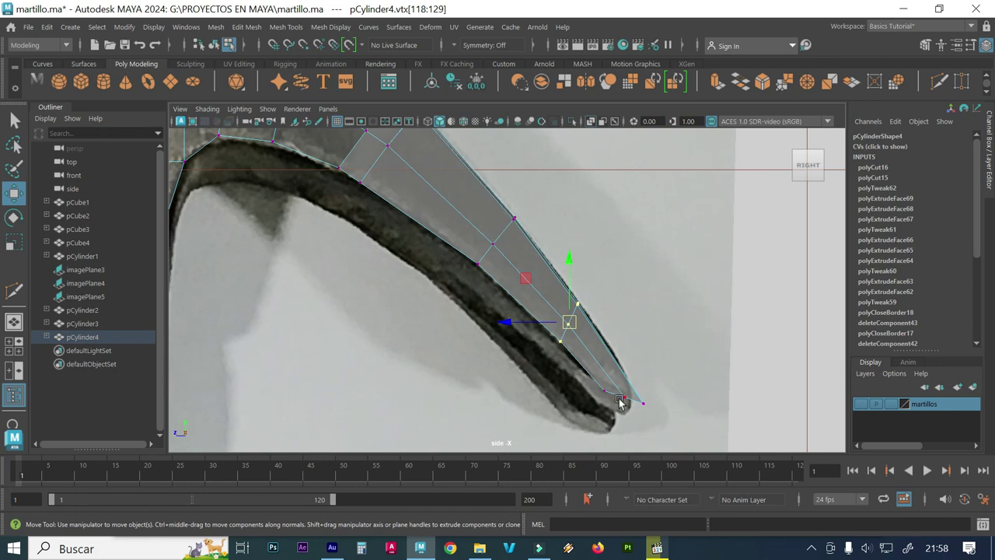
mouse_move(655, 412)
left_mouse_down()
mouse_move(598, 382)
mouse_move(617, 395)
left_mouse_up()
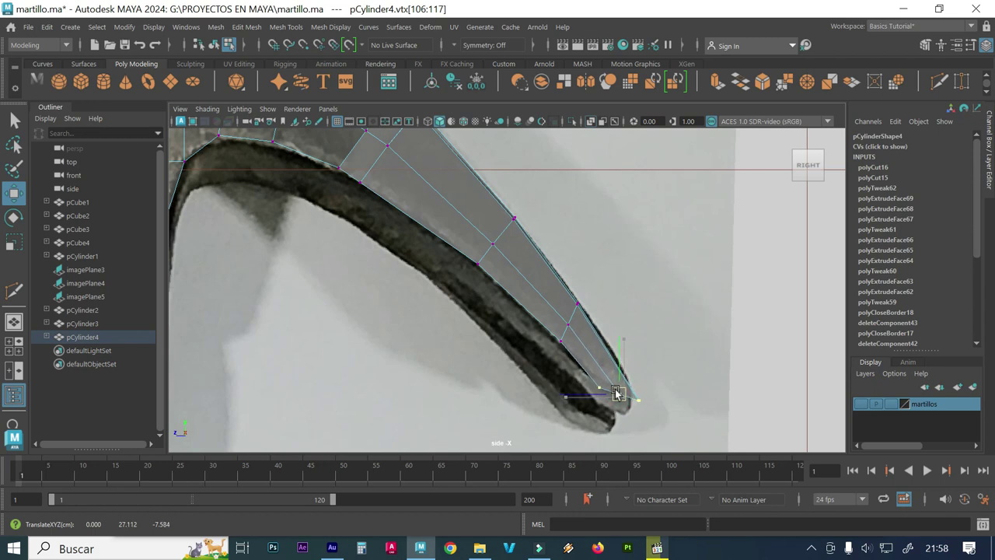
left_click(685, 376)
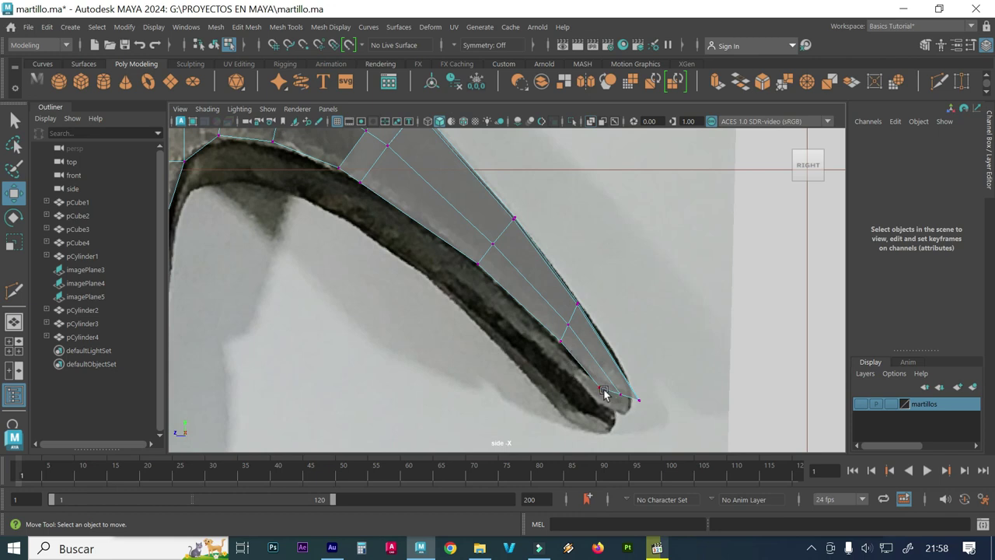
key("space")
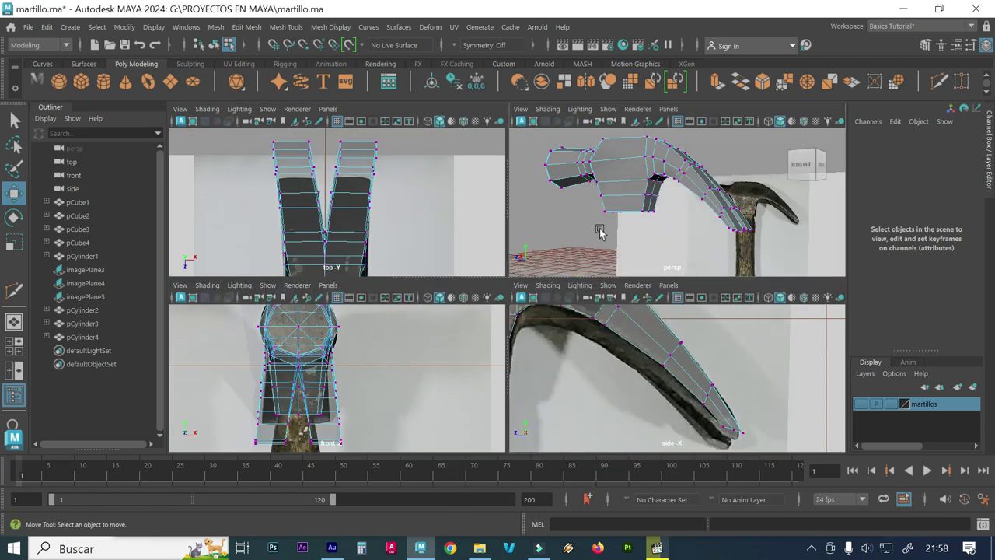
- Show the unsmoothed cage and select the two top faces of the hammer head
key("space")
left_click(440, 229)
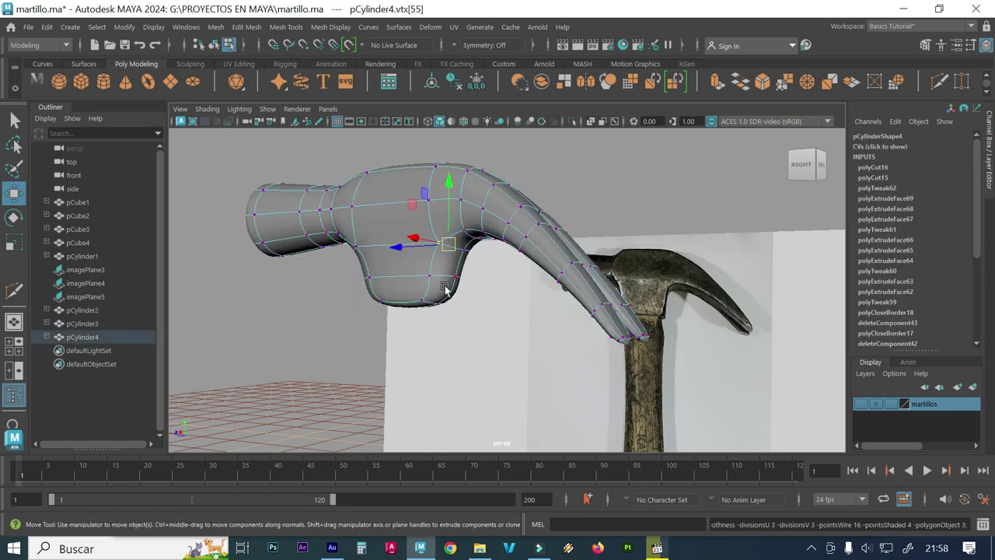
left_click(412, 337)
mouse_move(494, 349)
left_mouse_down("alt")
mouse_move(582, 366)
mouse_move(573, 366)
left_mouse_up("alt")
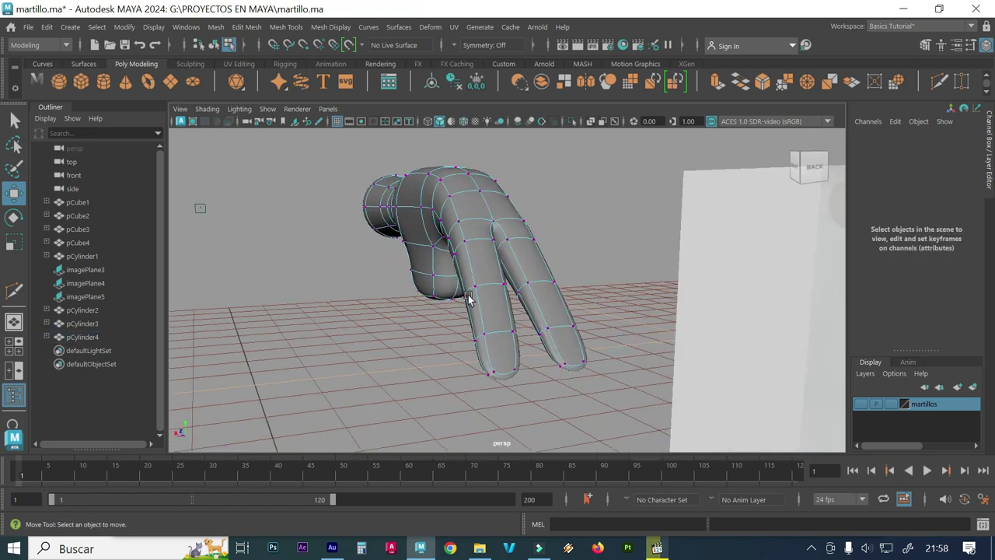
mouse_move(389, 282)
left_mouse_down("alt")
mouse_move(454, 280)
mouse_move(366, 304)
mouse_move(382, 308)
left_mouse_up("alt")
key("1")
mouse_move(377, 269)
left_mouse_down("alt")
mouse_move(402, 280)
mouse_move(384, 300)
left_mouse_up("alt")
mouse_move(384, 300)
right_mouse_down("alt")
mouse_move(512, 302)
mouse_move(469, 307)
right_mouse_up("alt")
right_click_drag(407, 175, 406, 204)
left_click(501, 294)
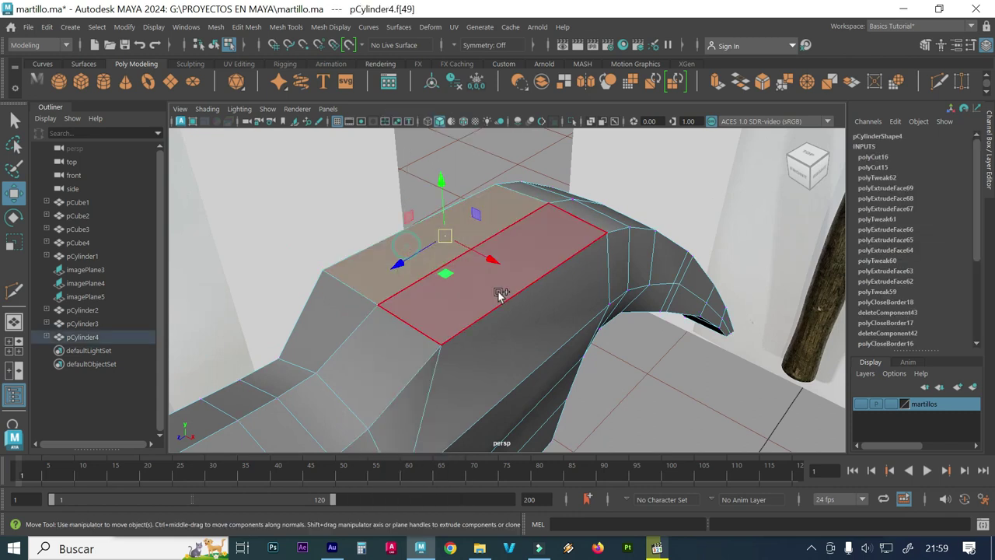
left_click(501, 294, "shift")
left_click_drag(537, 311, 498, 306, "alt")
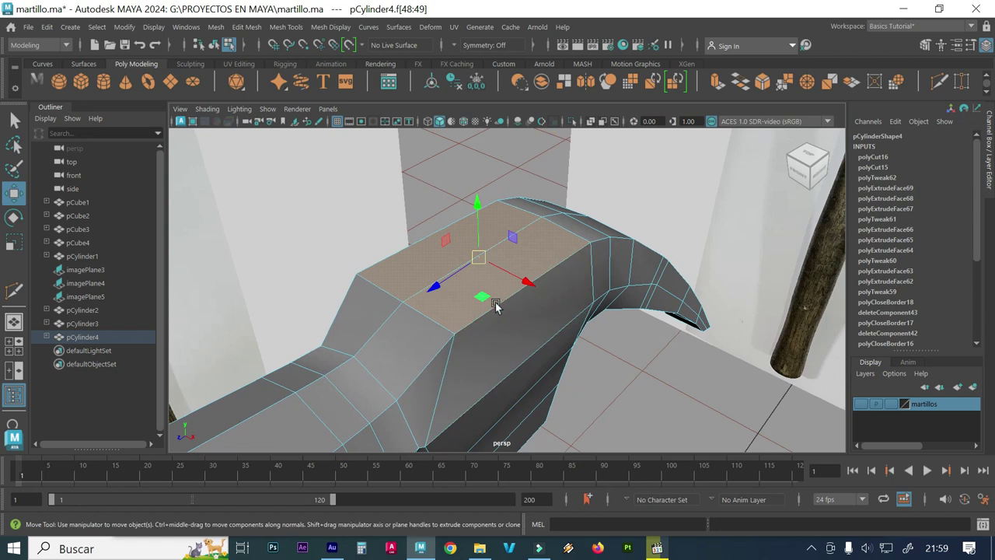
key("space")
key("space")
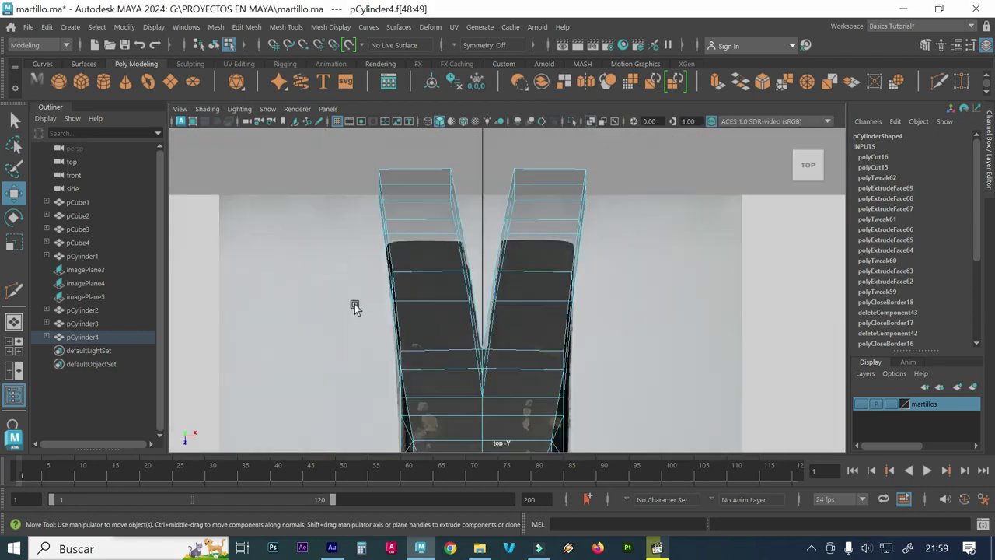
key("f")
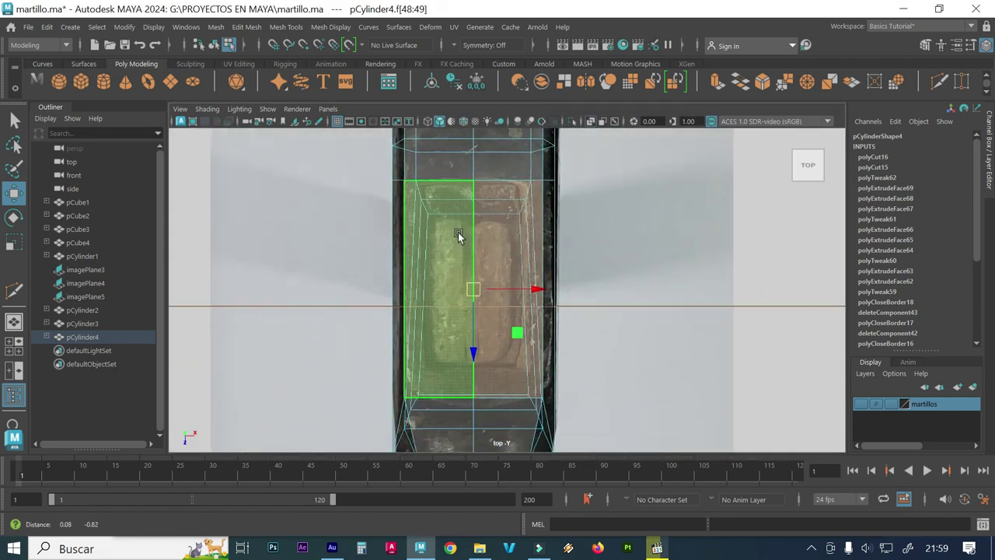
key("space")
key("space")
key("f")
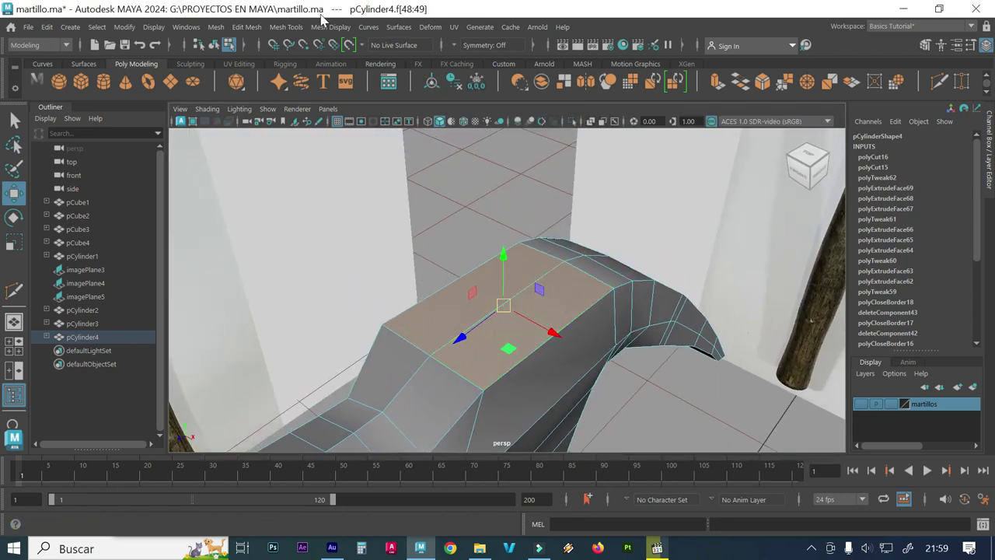
- Extrude the top faces and scale the extrusions inward to form an inset panel
left_click(285, 28)
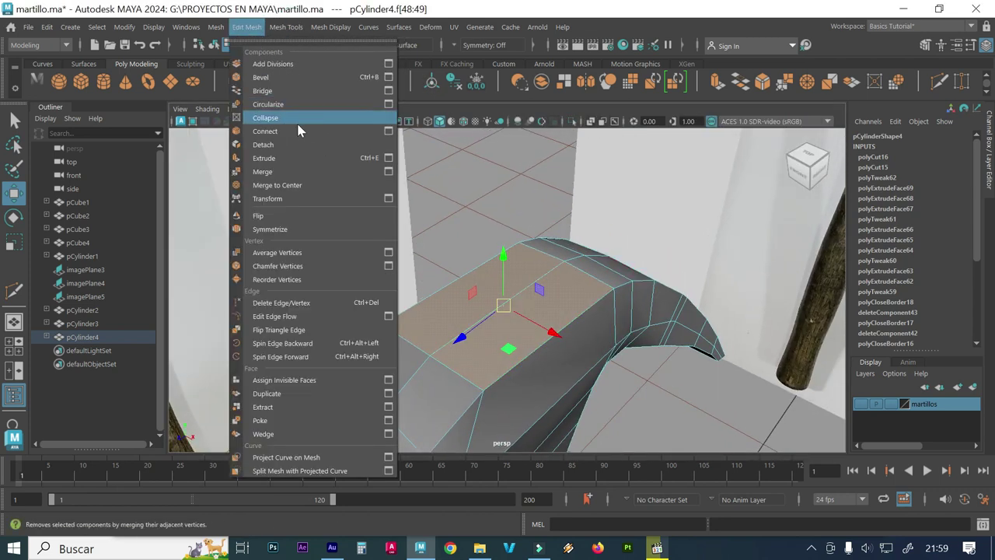
left_click(301, 159)
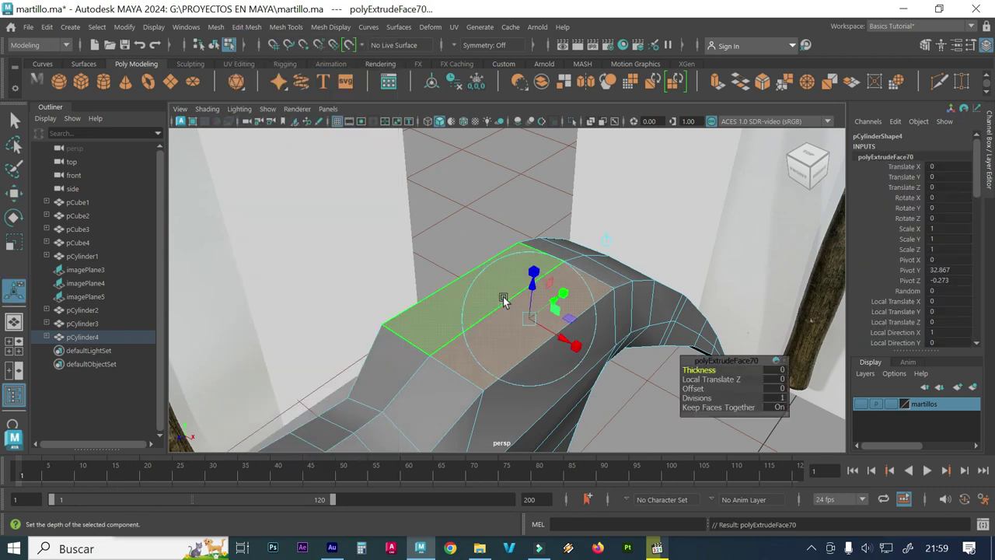
key("r")
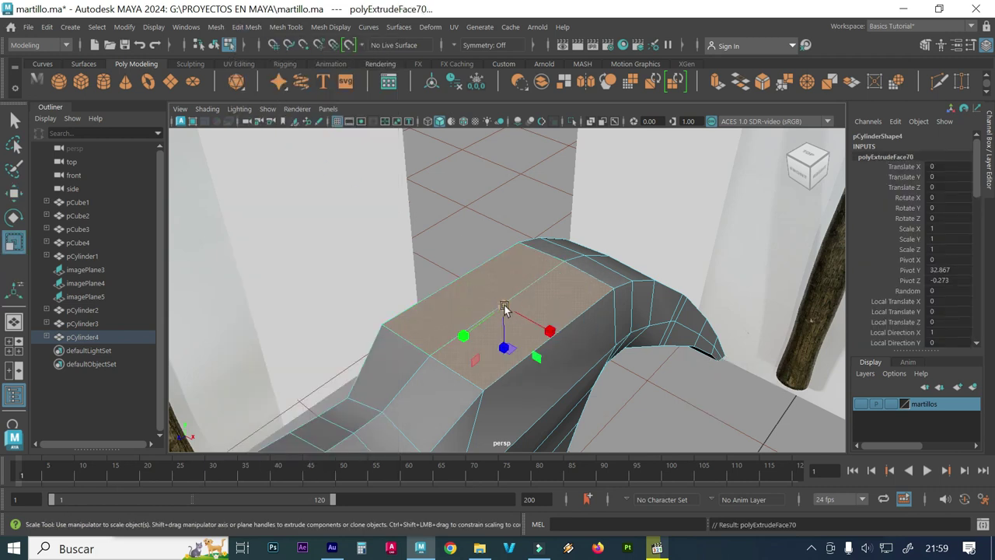
left_click_drag(504, 307, 498, 309)
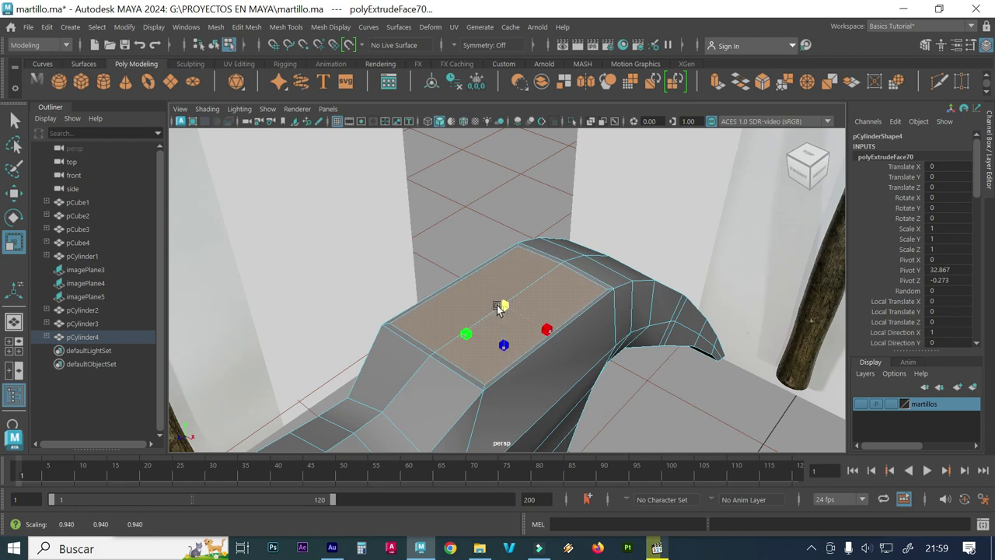
left_click_drag(498, 308, 480, 297, "alt")
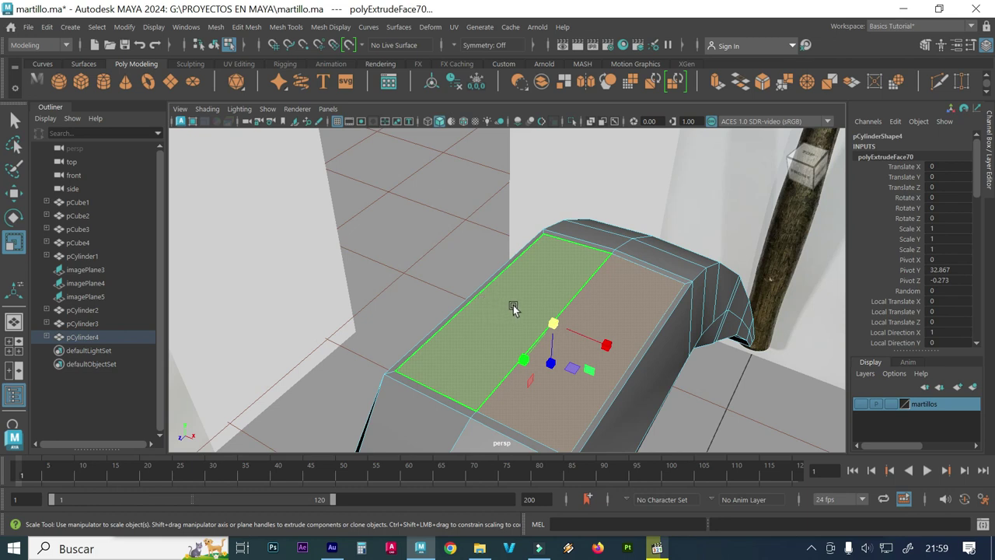
left_click(571, 322)
key("ctrl+e")
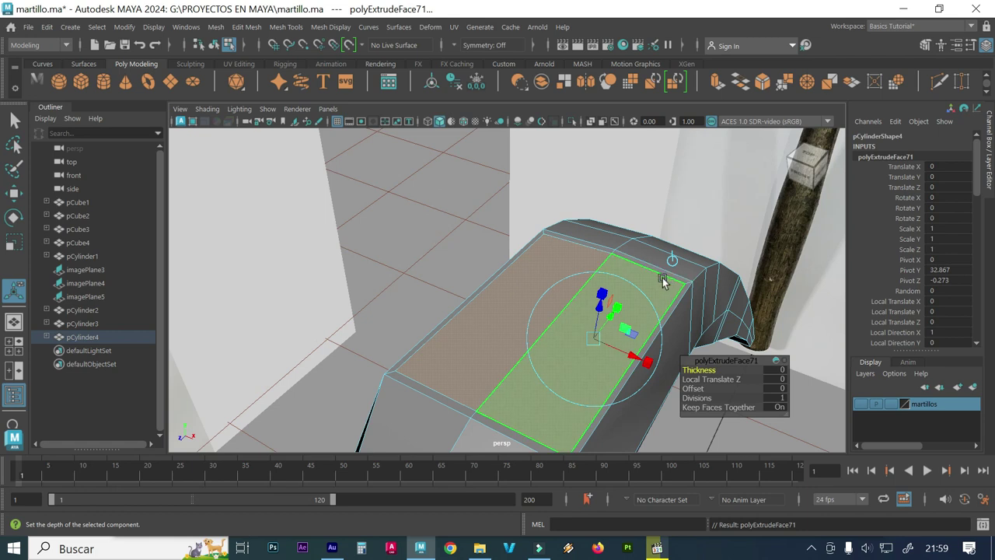
left_click(666, 279)
left_click_drag(582, 329, 529, 319)
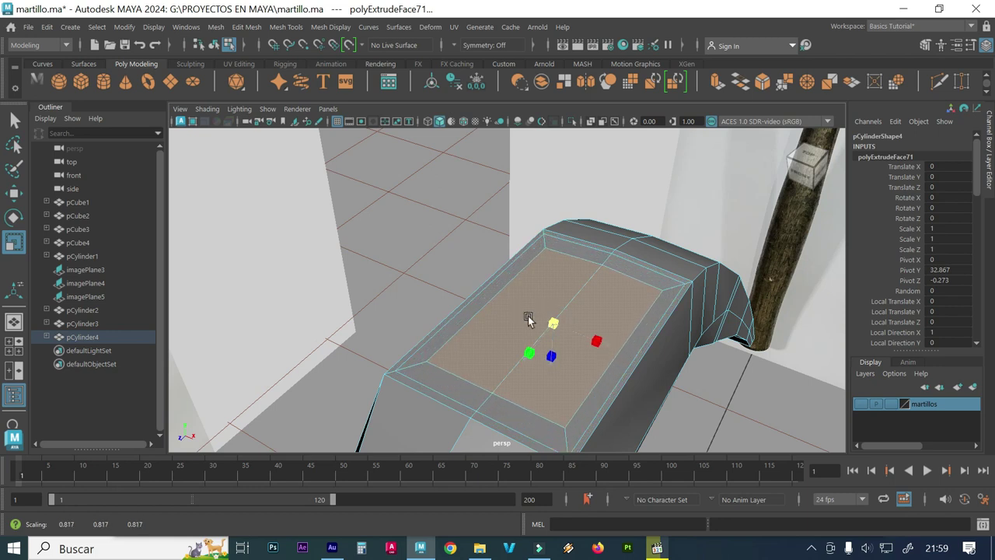
- Shrink the inset panel in the top view to match the reference border, then undo the last change
key("space")
key("space")
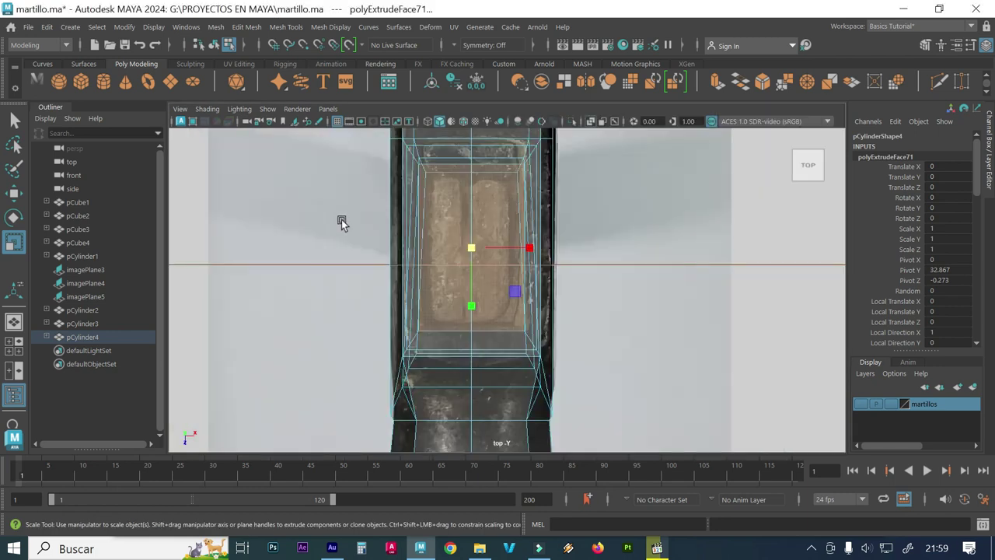
scroll(584, 222, "up", 3)
scroll(457, 224, "up", 1)
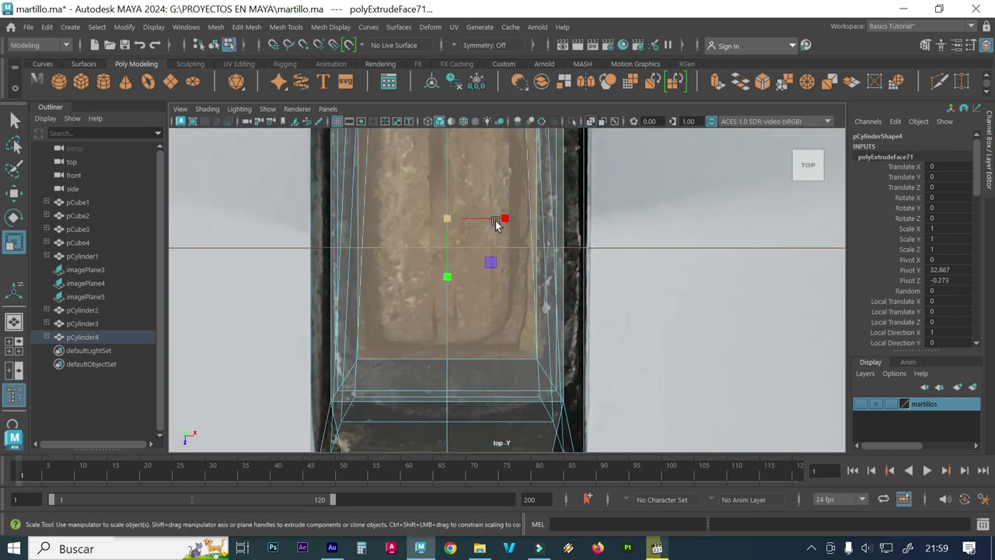
mouse_move(449, 222)
left_mouse_down()
mouse_move(376, 197)
mouse_move(425, 218)
left_mouse_up()
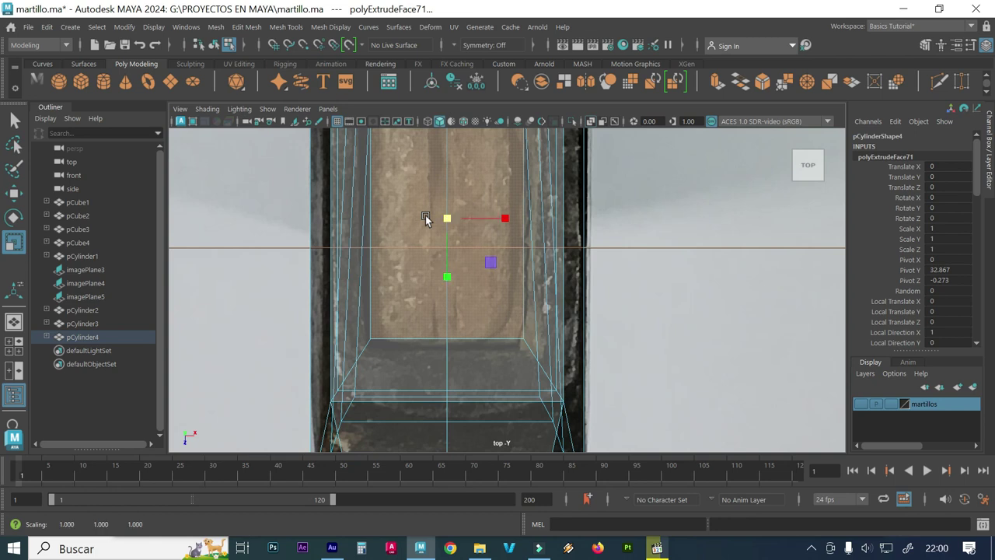
key("space")
key("space")
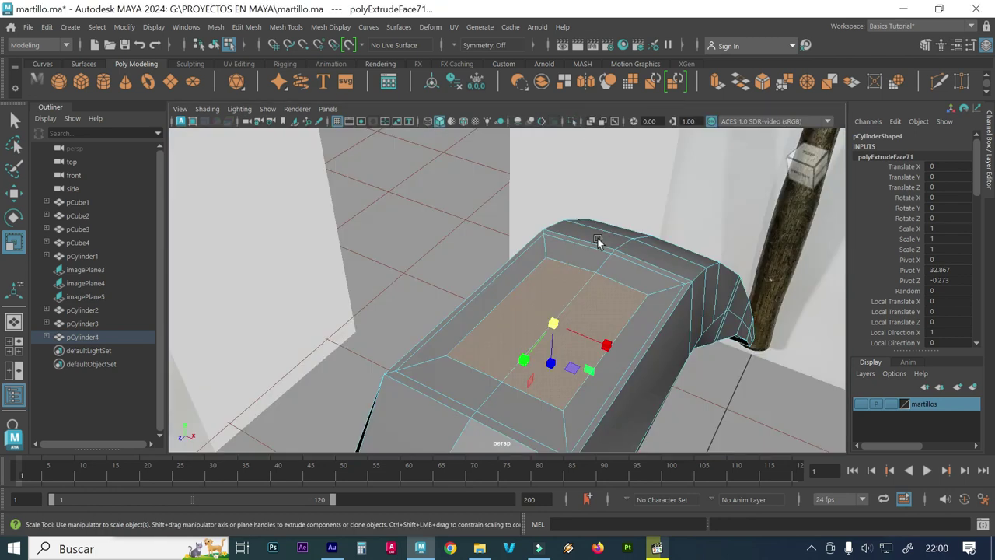
key("space")
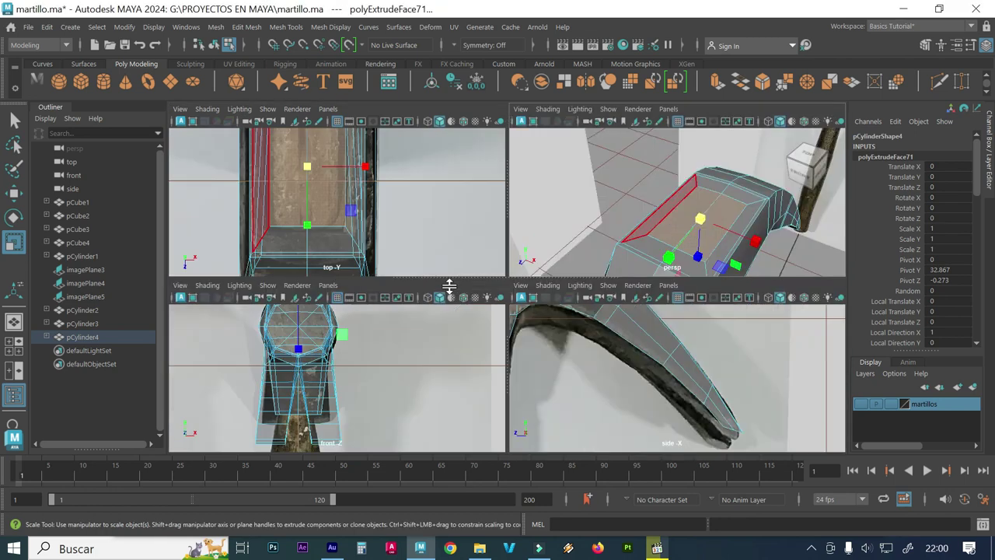
middle_click_drag(338, 201, 361, 255, "alt")
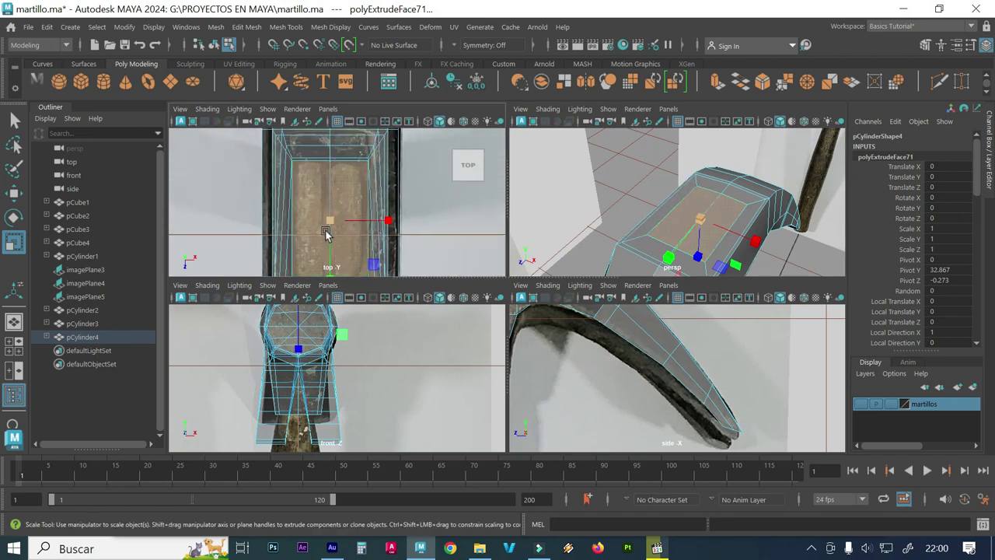
key("space")
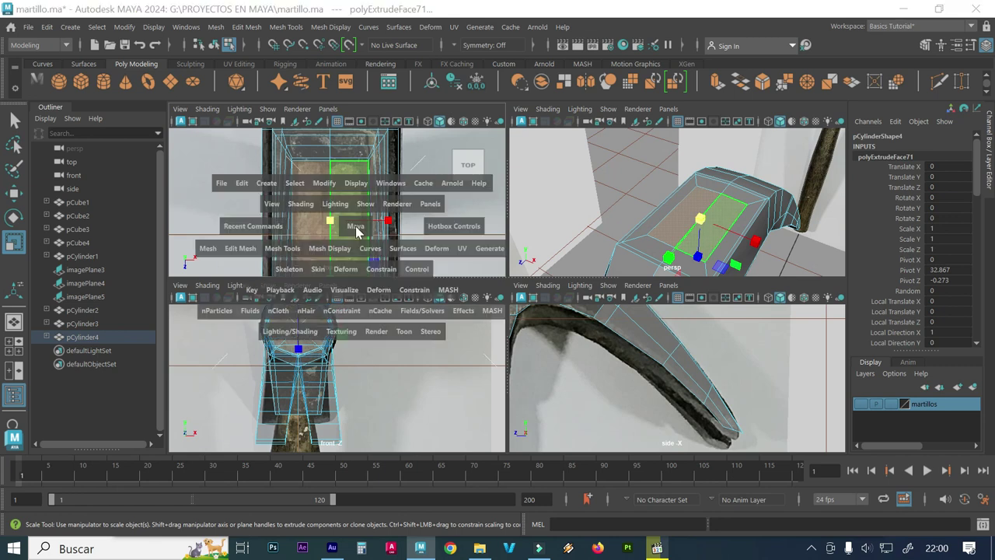
middle_click_drag(493, 329, 485, 282, "alt")
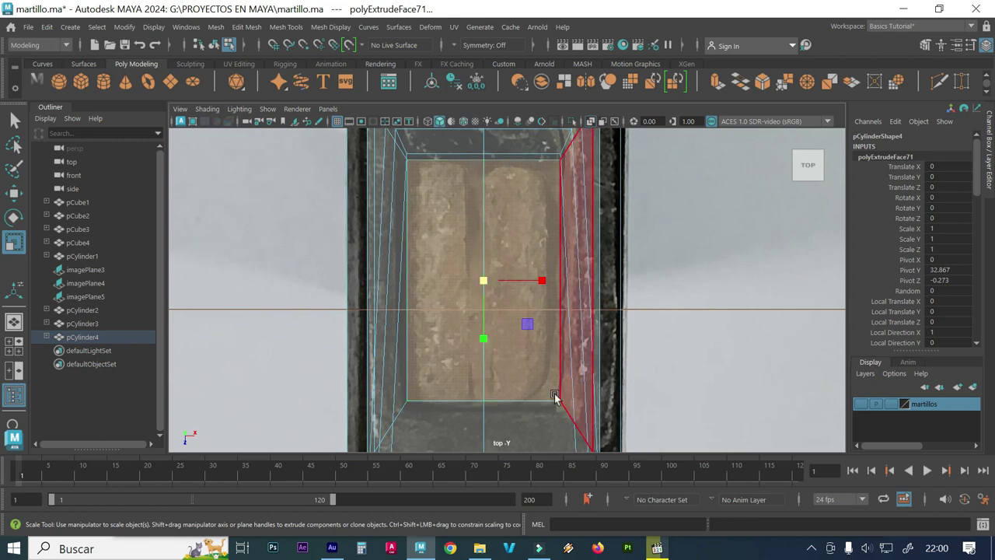
left_click(673, 367)
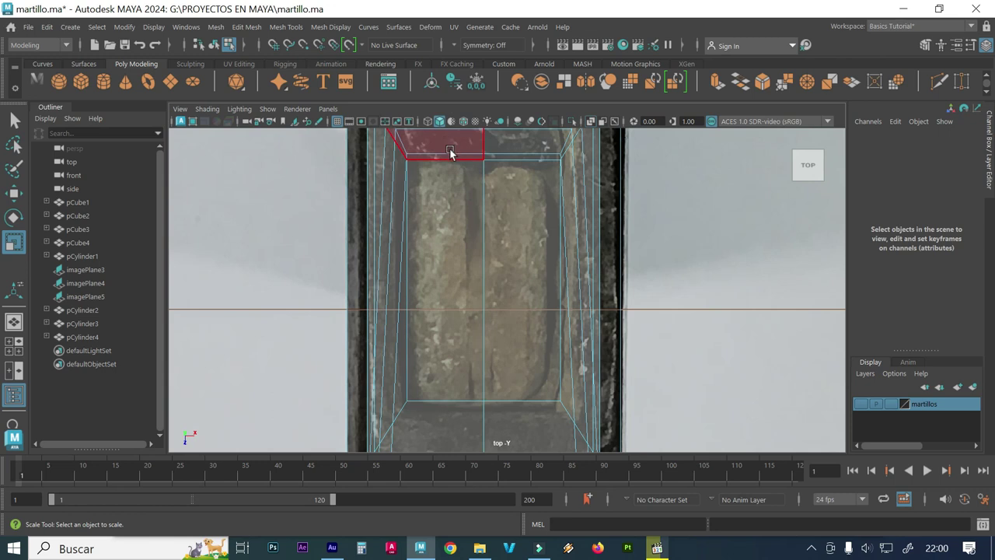
key("space")
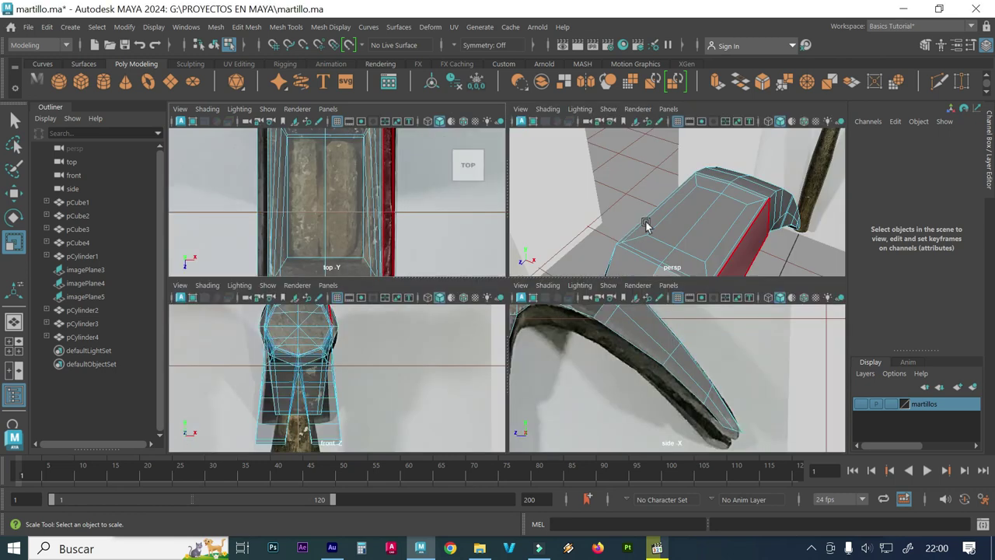
key("space")
key("ctrl+z")
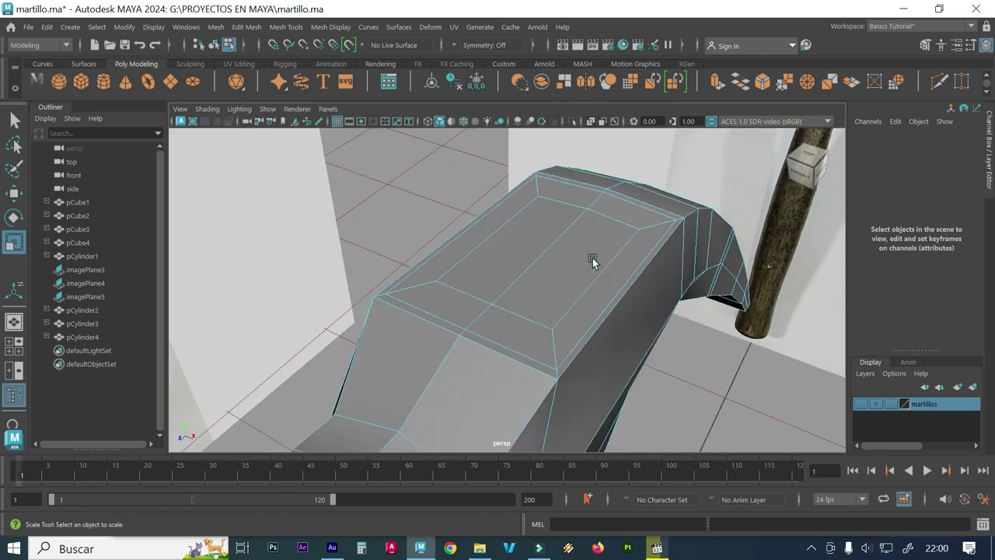
- Extrude the two inner top faces and push them down about 0.147 units into a recess
left_click(532, 248)
left_click(584, 238, "shift")
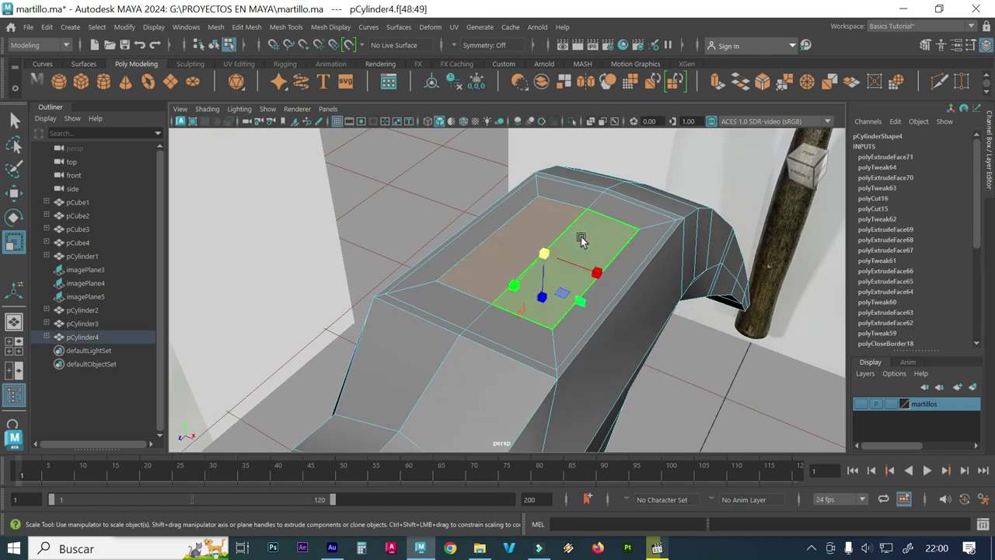
key("ctrl+e")
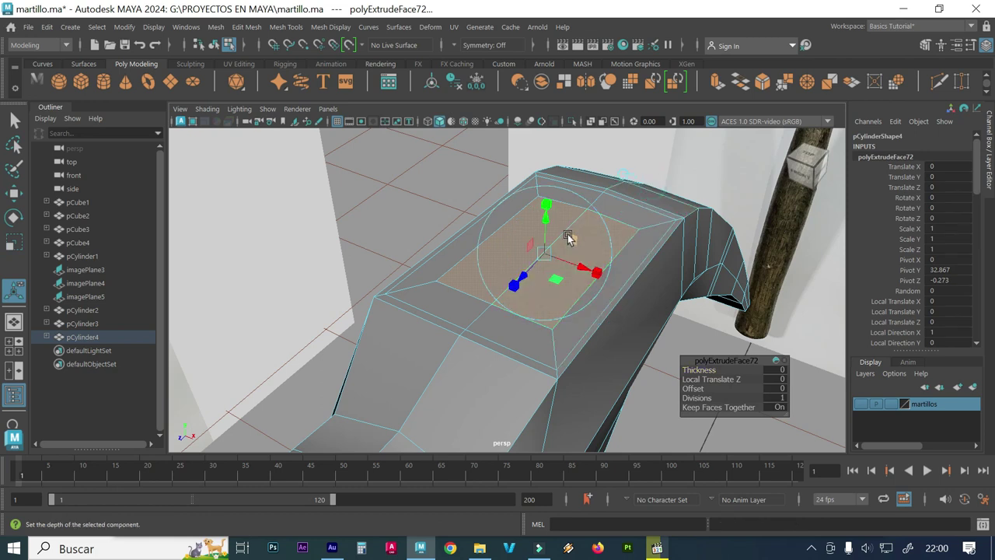
left_click(549, 224)
left_click_drag(549, 224, 546, 229)
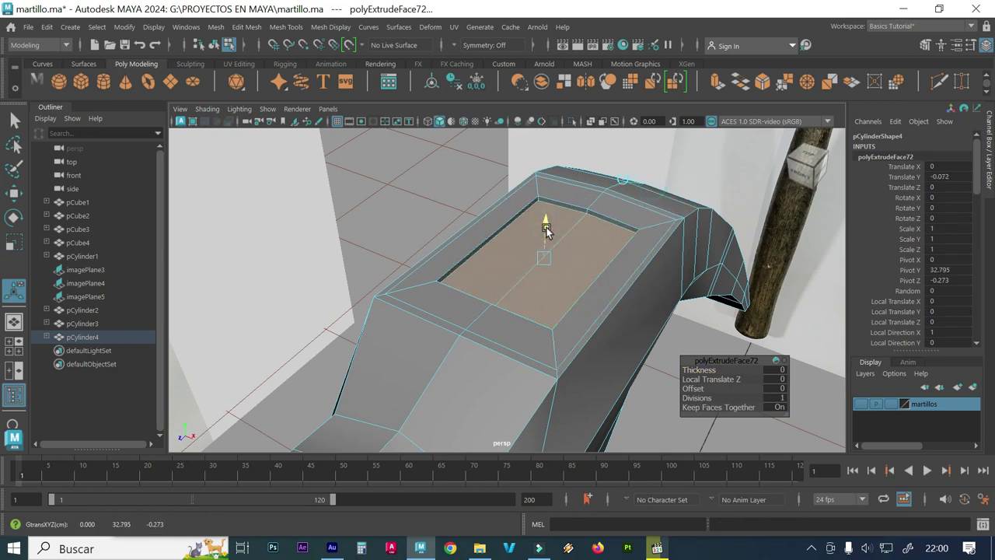
mouse_move(547, 227)
left_mouse_down()
mouse_move(547, 241)
mouse_move(521, 250)
left_mouse_up()
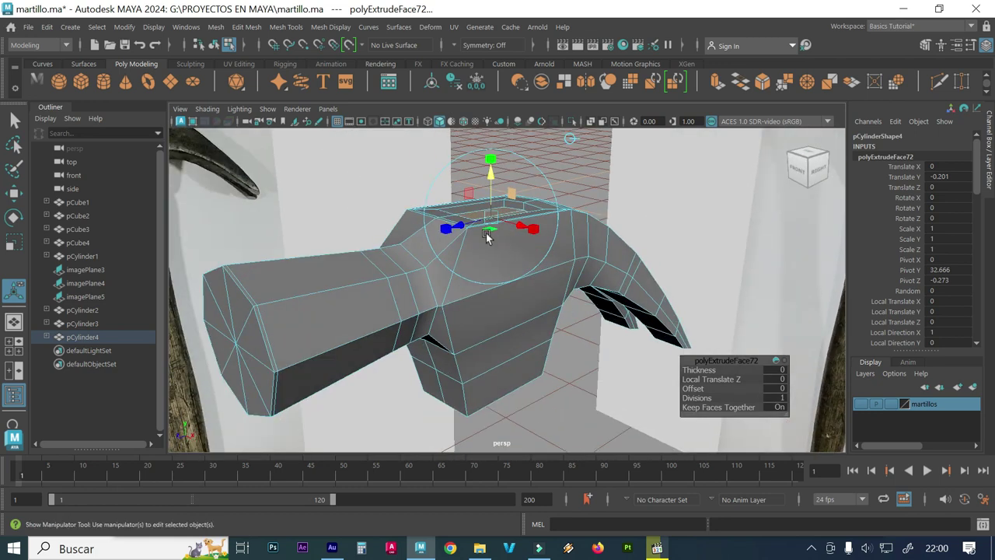
scroll(489, 233, "up", 2)
left_click_drag(482, 164, 485, 157)
scroll(437, 252, "down", 3)
scroll(437, 253, "down", 1)
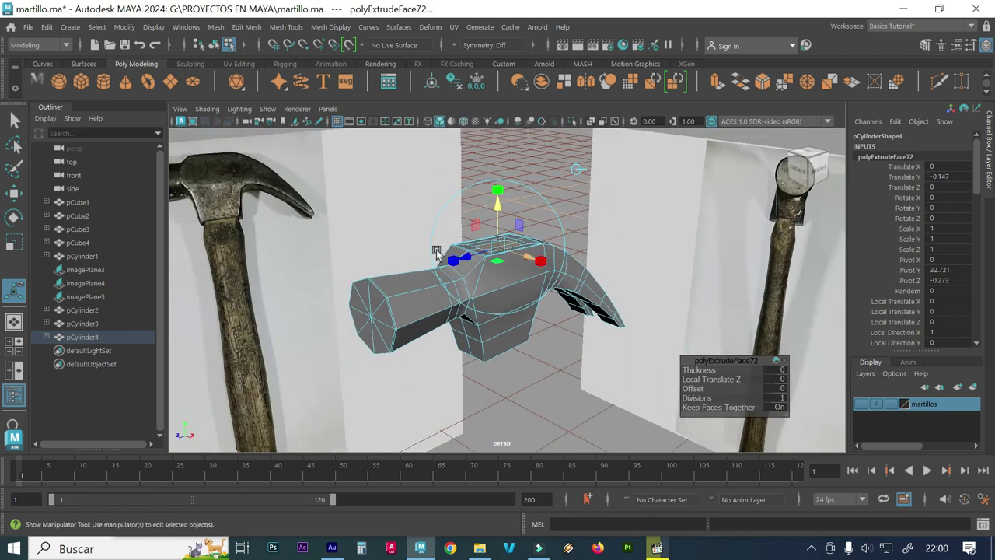
scroll(579, 291, "up", 2)
mouse_move(578, 291)
left_mouse_down("alt")
mouse_move(493, 298)
mouse_move(549, 287)
left_mouse_up("alt")
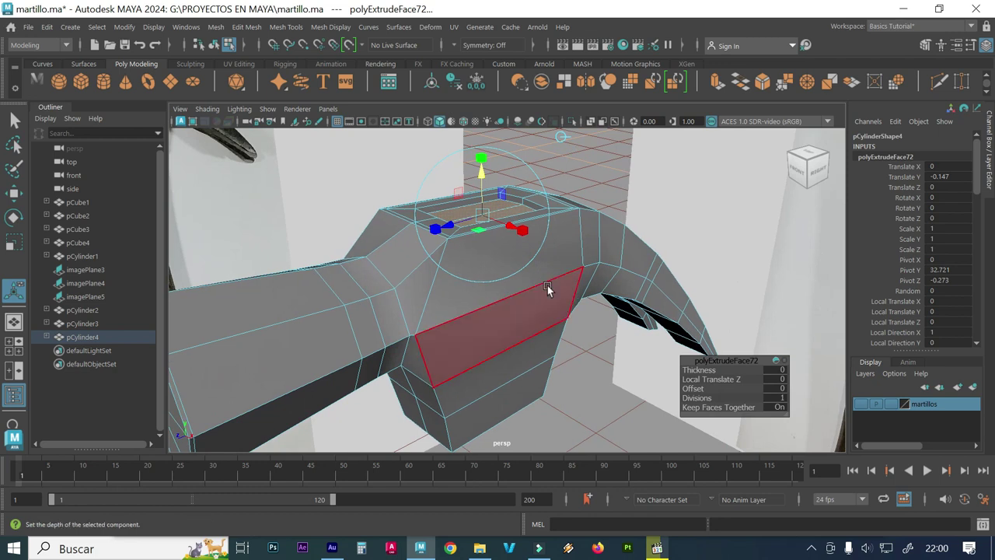
- Finish the extrusion, clear the face selection and return the hammer to Object Mode
key("q")
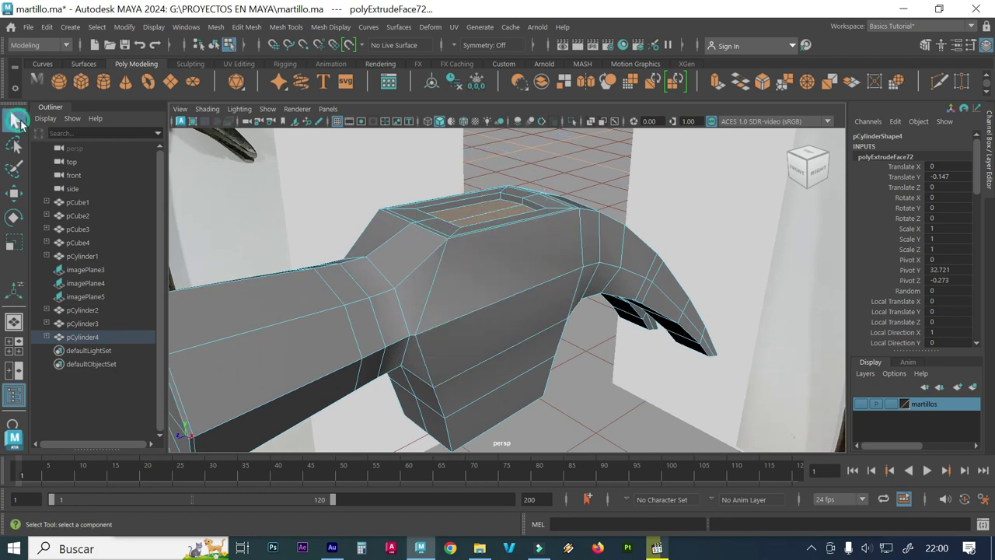
left_click(518, 163)
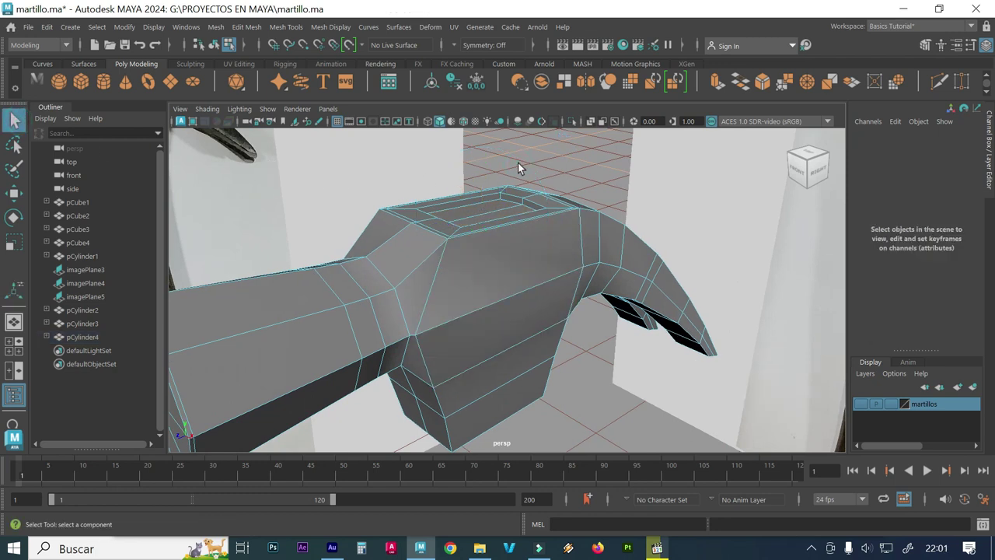
right_click(512, 153)
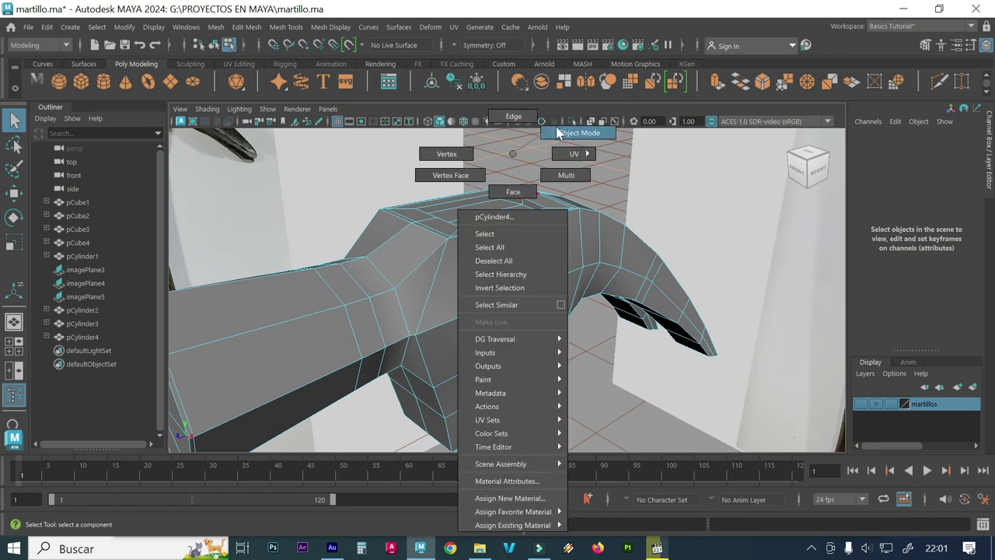
left_click(557, 134)
left_click(535, 159)
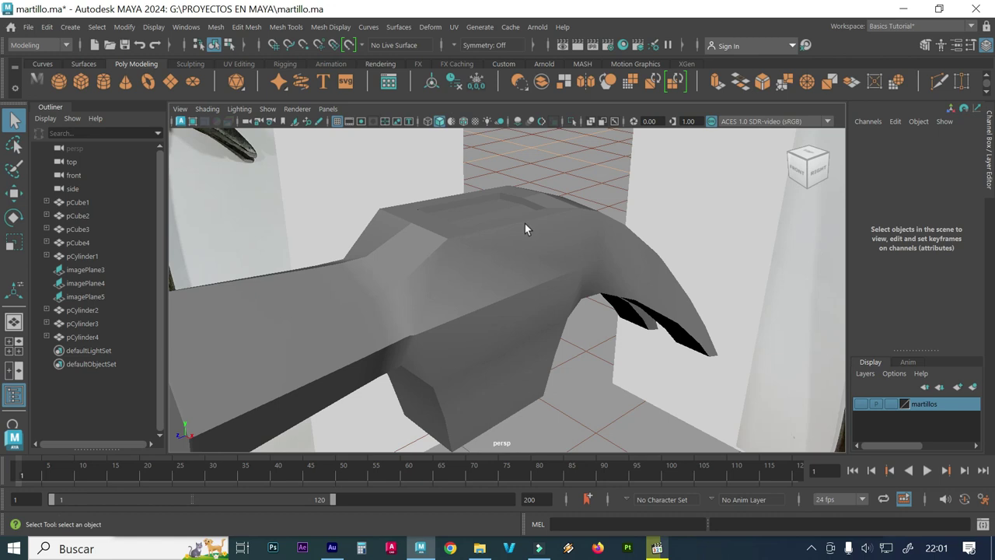
- Smooth-preview pCylinder4 with key 3 and inspect the recessed top panel from several angles
left_click(478, 280)
key("3")
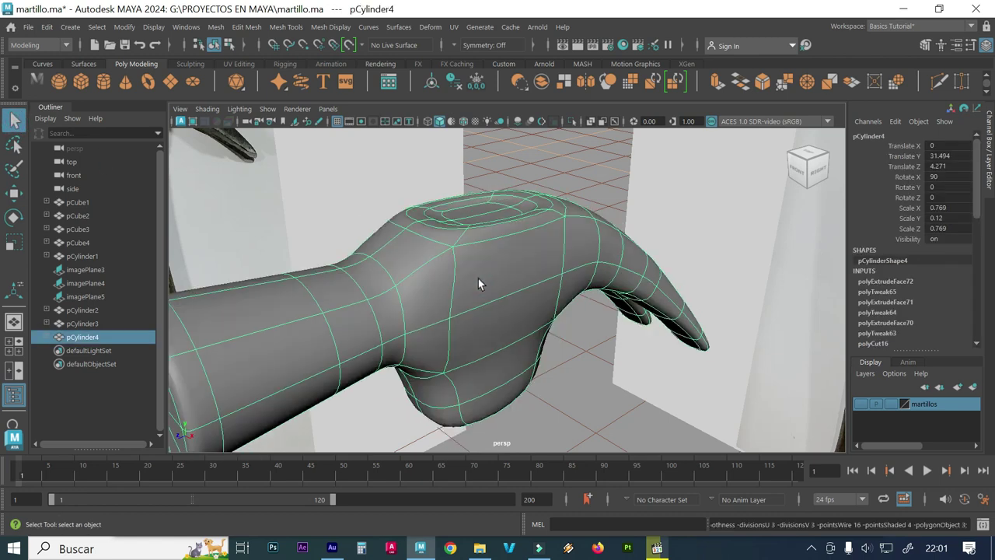
left_click(545, 160)
mouse_move(610, 234)
left_mouse_down("alt")
mouse_move(502, 247)
mouse_move(453, 229)
mouse_move(423, 255)
mouse_move(441, 261)
mouse_move(371, 222)
mouse_move(311, 222)
mouse_move(426, 248)
left_mouse_up("alt")
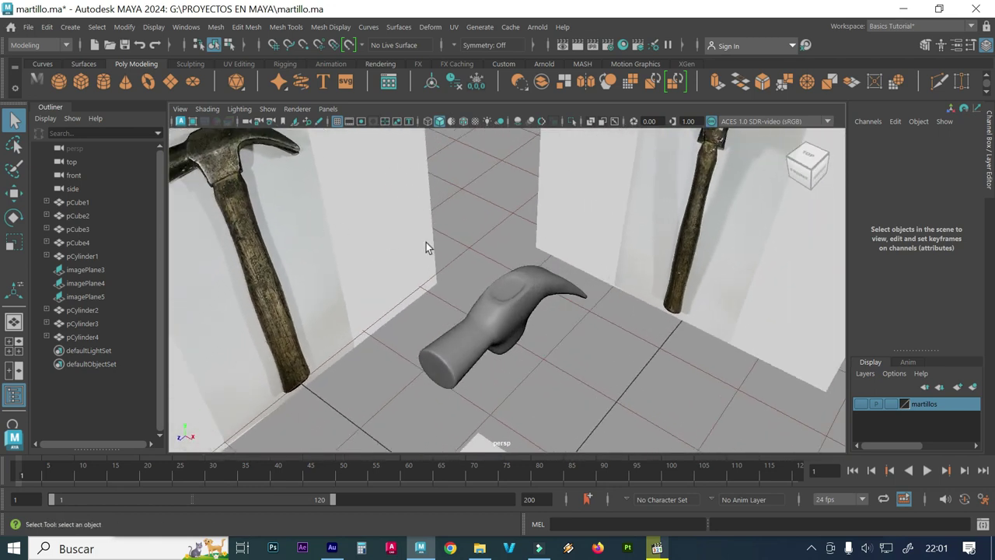
mouse_move(471, 289)
left_mouse_down("alt")
mouse_move(555, 295)
mouse_move(398, 321)
mouse_move(395, 311)
mouse_move(416, 314)
left_mouse_up("alt")
scroll(555, 295, "up", 5)
right_click_drag(415, 313, 415, 326, "alt")
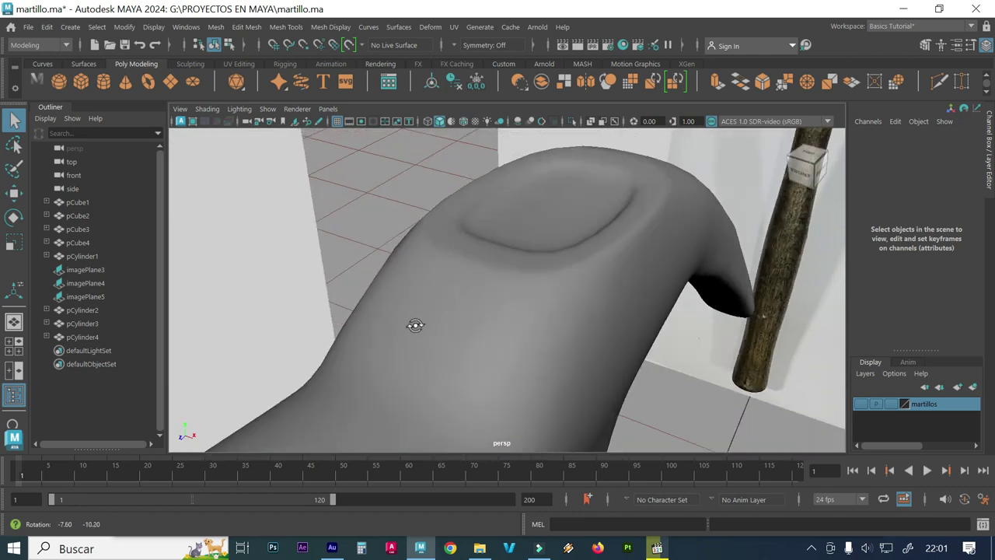
right_click_drag(535, 304, 500, 303, "alt")
mouse_move(500, 303)
left_mouse_down("alt")
mouse_move(619, 291)
mouse_move(596, 298)
mouse_move(469, 277)
left_mouse_up("alt")
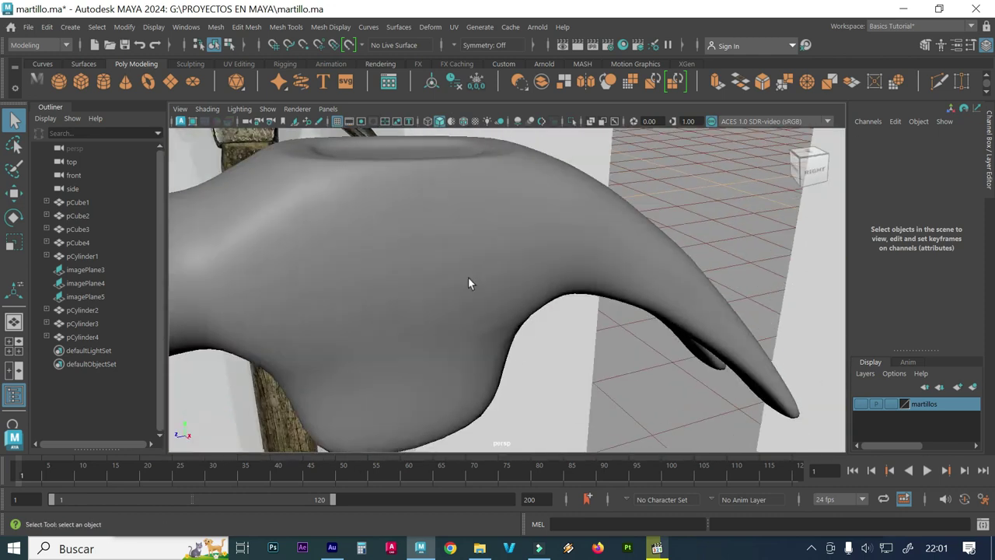
- Switch pCylinder4 back to its low-poly cage with key 1 and review the head's top recess
left_click(456, 244)
key("1")
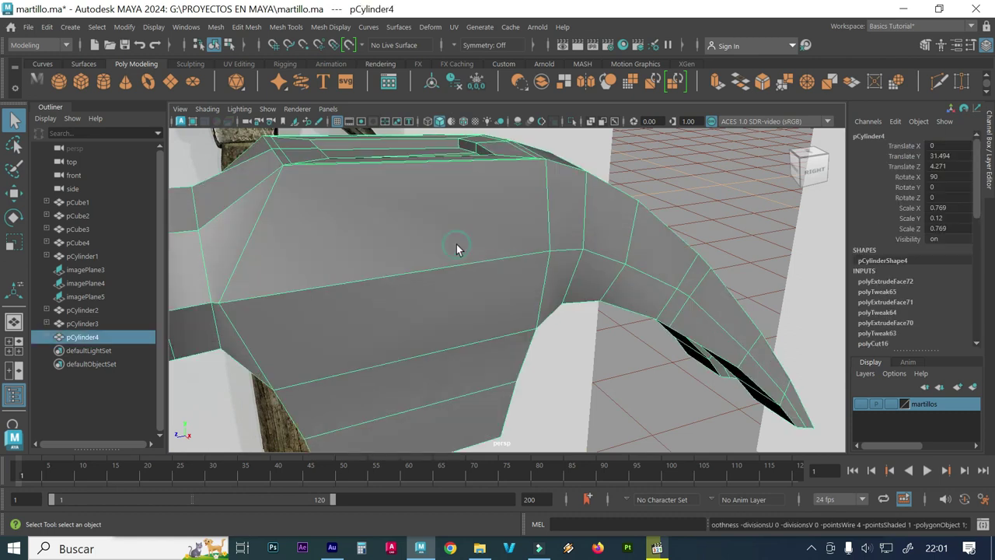
right_click_drag(459, 248, 379, 258, "alt")
left_click_drag(379, 258, 418, 258, "alt")
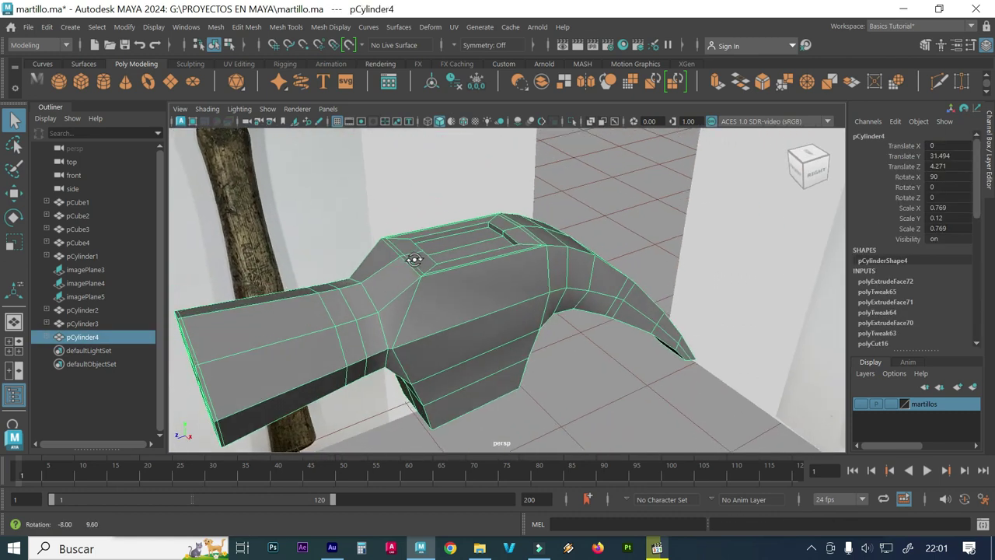
right_click_drag(418, 258, 591, 271, "alt")
middle_click_drag(590, 272, 517, 278, "alt")
mouse_move(518, 278)
left_mouse_down("alt")
mouse_move(469, 288)
mouse_move(500, 277)
left_mouse_up("alt")
middle_click_drag(500, 277, 617, 287, "alt")
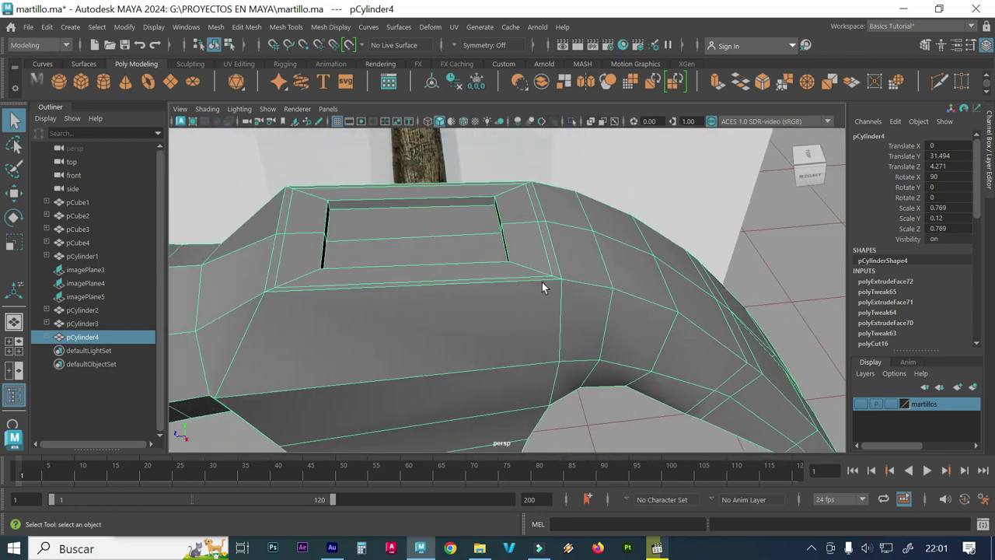
right_click_drag(585, 288, 538, 288, "alt")
left_click_drag(537, 288, 659, 274, "alt")
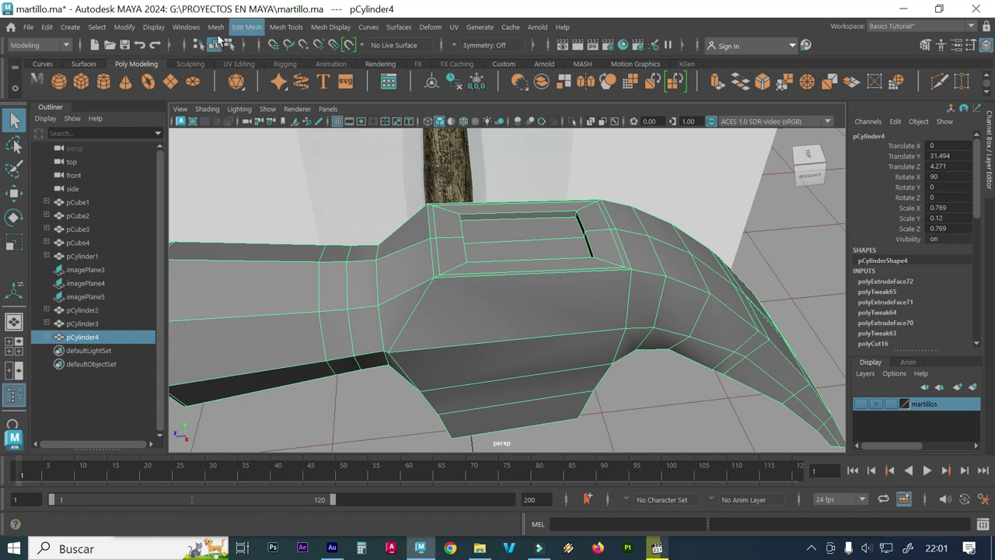
- Insert a support edge loop around the hammer head just below the recessed top panel
left_click(247, 26)
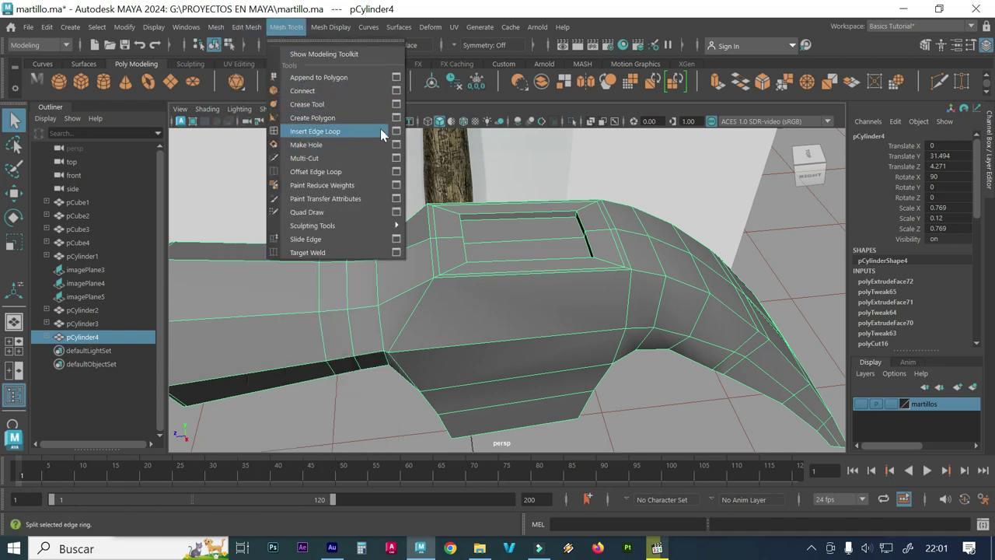
left_click(396, 132)
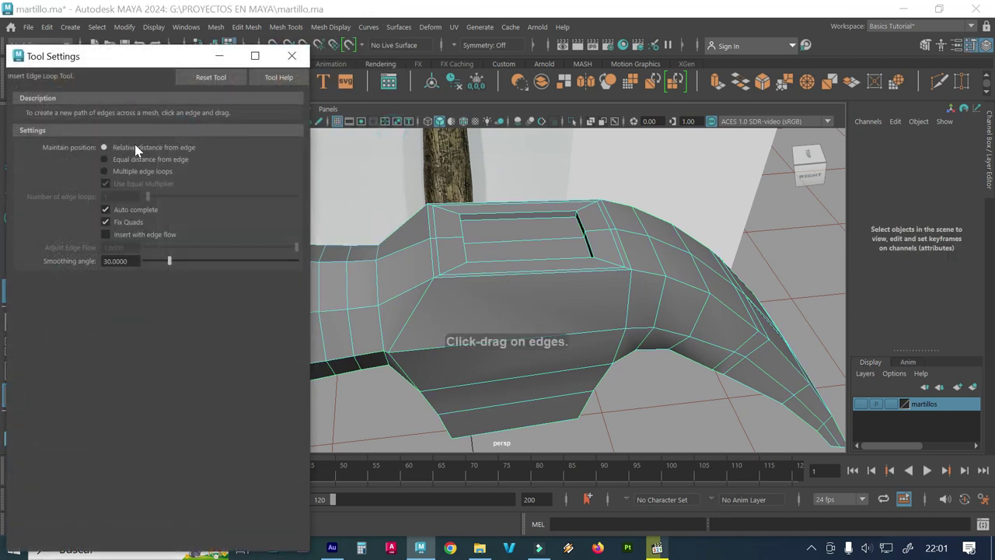
left_click(291, 56)
scroll(619, 264, "up", 3)
mouse_move(618, 264)
left_mouse_down("alt")
mouse_move(615, 289)
mouse_move(582, 288)
mouse_move(630, 261)
left_mouse_up("alt")
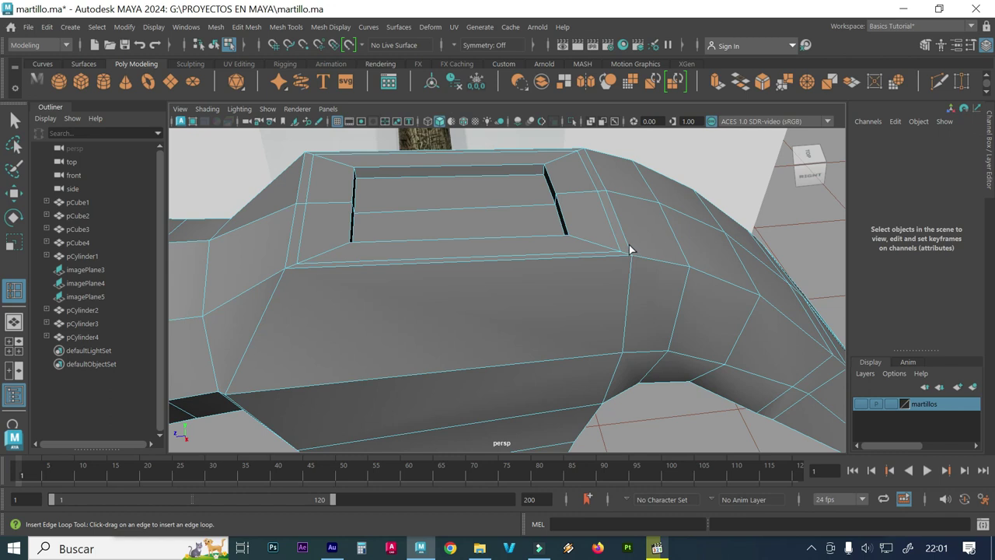
left_click(630, 249)
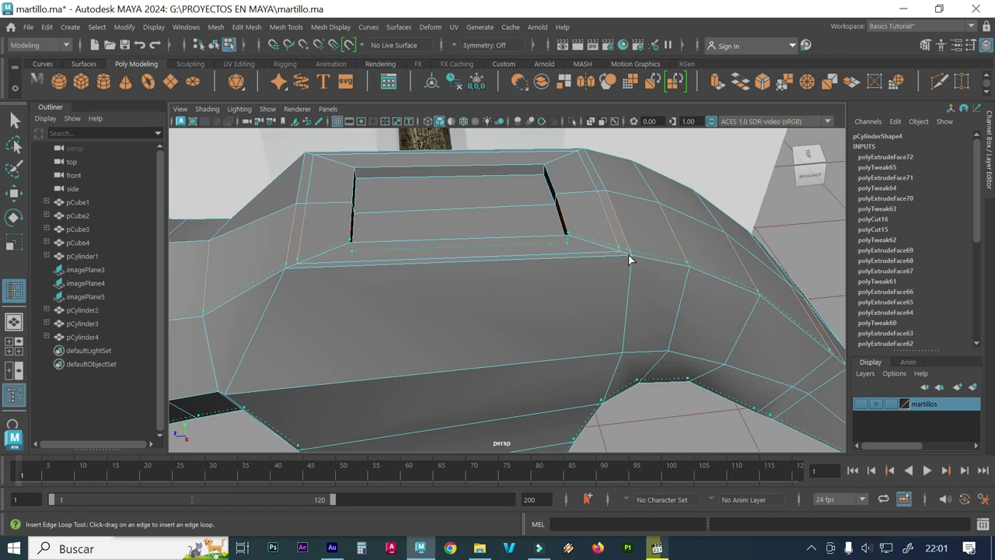
left_click(630, 260)
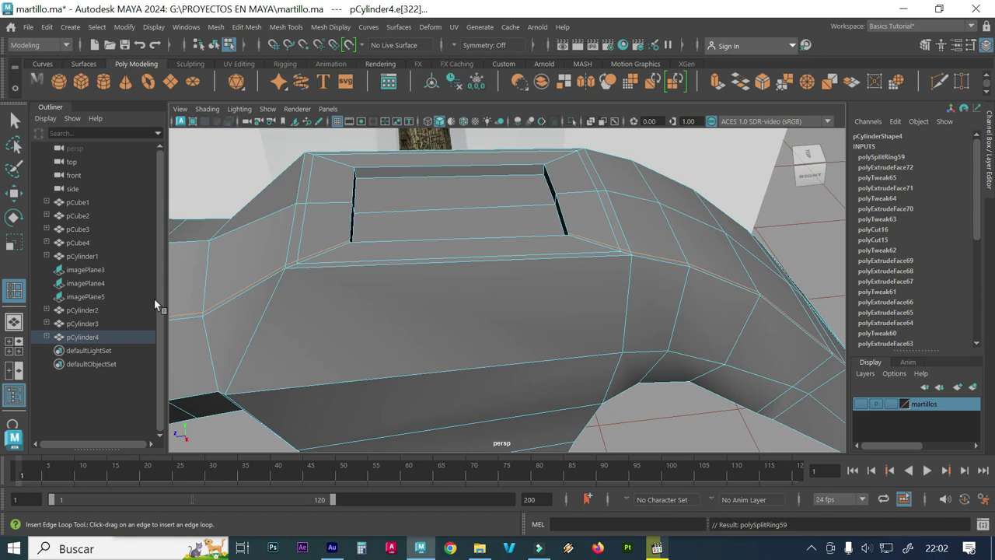
- Smooth-preview the mesh and inspect the claws and head sides with the new loop
mouse_move(234, 301)
left_mouse_down("alt")
mouse_move(197, 295)
mouse_move(373, 272)
mouse_move(273, 272)
mouse_move(334, 285)
mouse_move(289, 282)
mouse_move(389, 337)
mouse_move(336, 327)
left_mouse_up("alt")
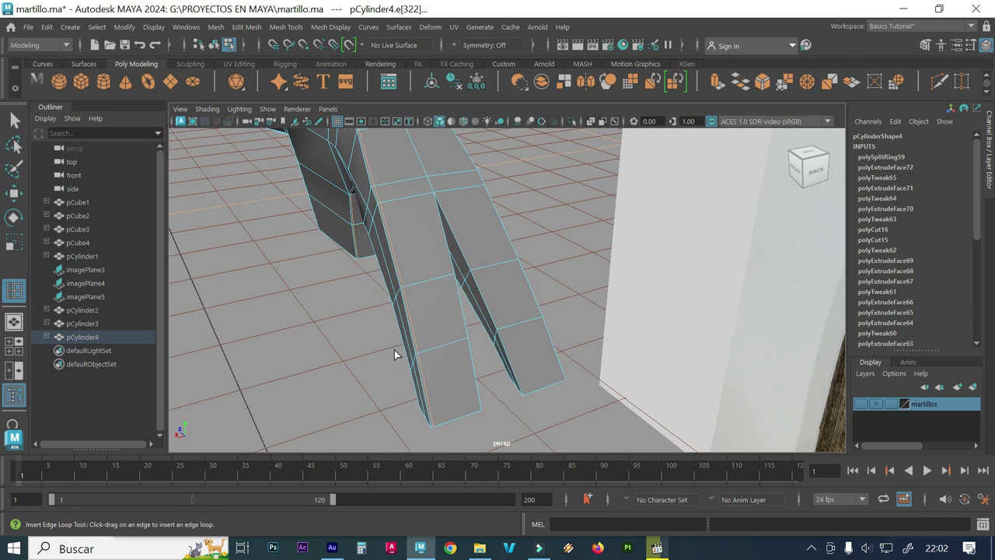
key("3")
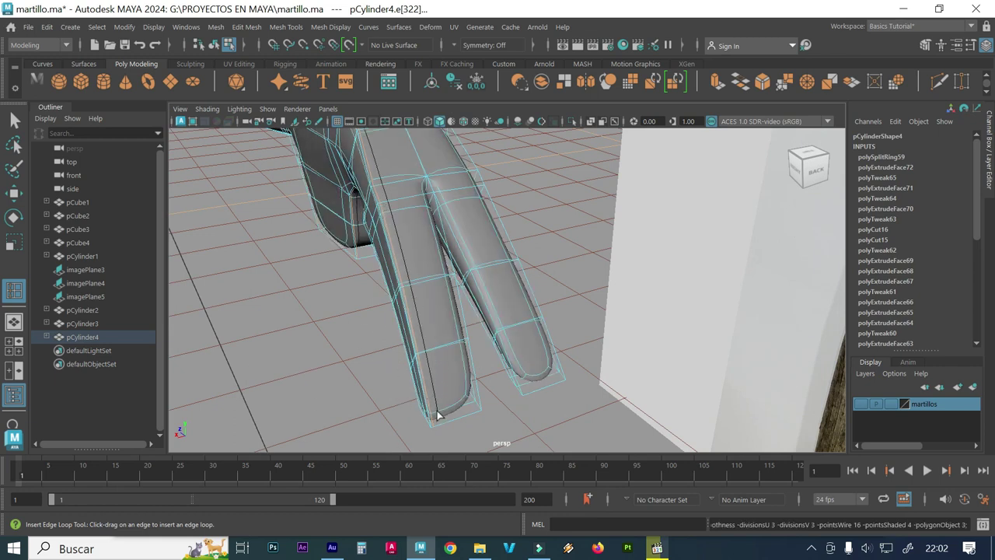
left_click_drag(350, 299, 391, 280, "alt")
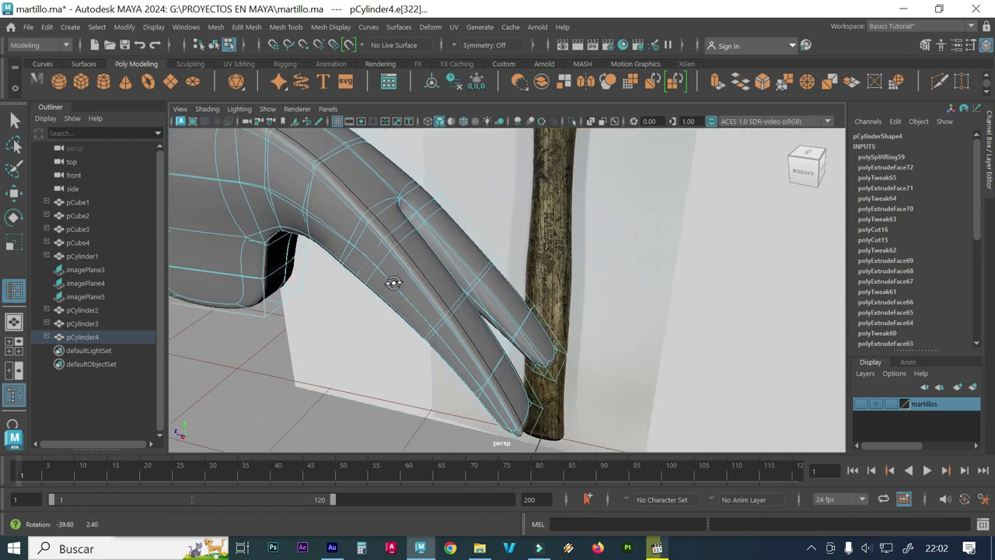
left_click_drag(318, 289, 448, 269, "alt")
mouse_move(304, 267)
left_mouse_down("alt")
mouse_move(244, 275)
mouse_move(515, 276)
left_mouse_up("alt")
mouse_move(403, 236)
left_mouse_down("alt")
mouse_move(397, 244)
mouse_move(469, 300)
mouse_move(391, 241)
left_mouse_up("alt")
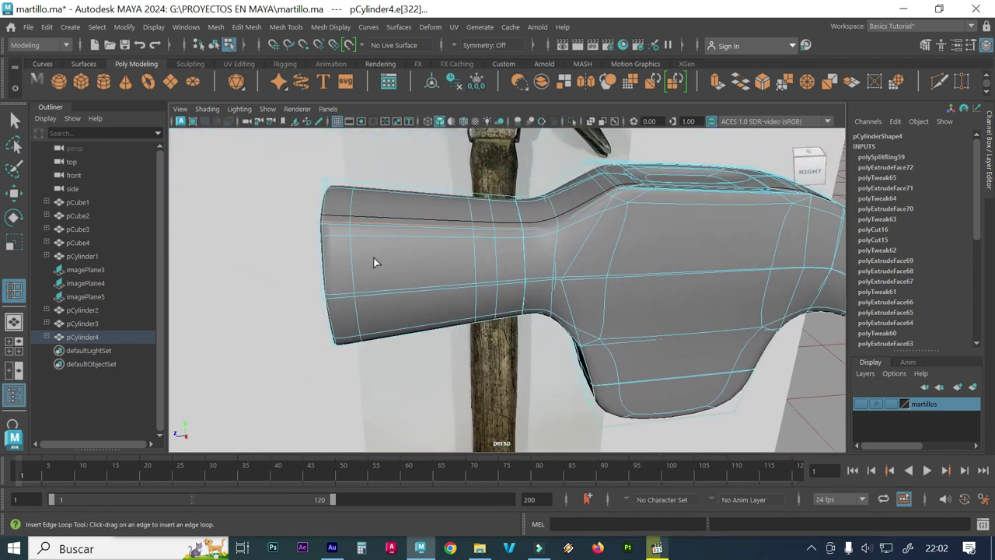
- Return to Object Mode and line up the smoothed hammer head with the side reference photo
right_click_drag(343, 237, 393, 137)
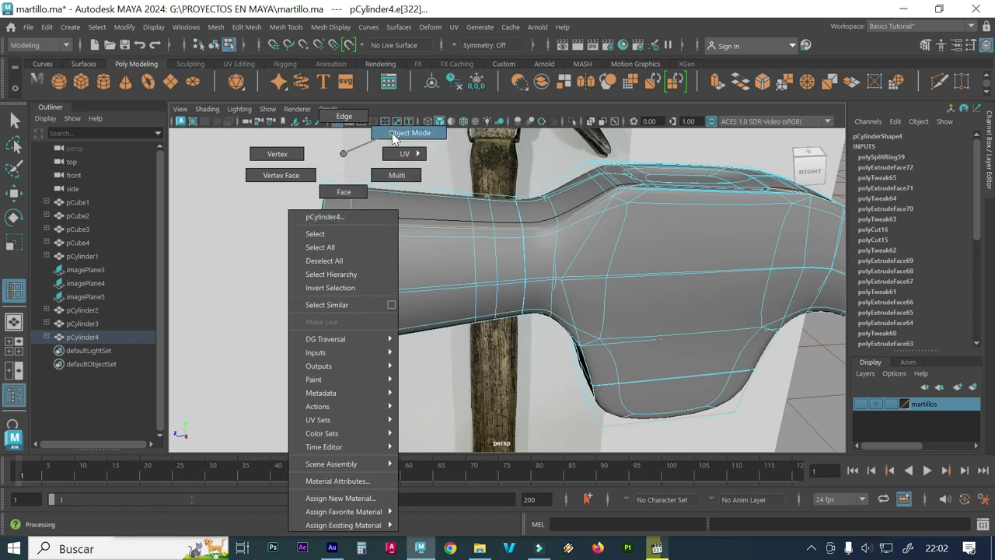
right_click_drag(496, 353, 375, 324, "alt")
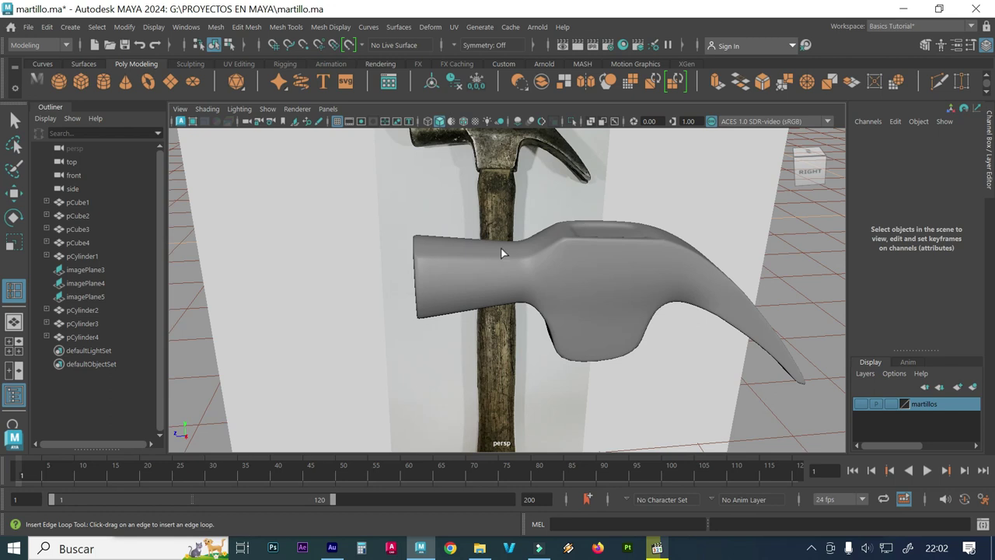
middle_click_drag(501, 252, 470, 293, "alt")
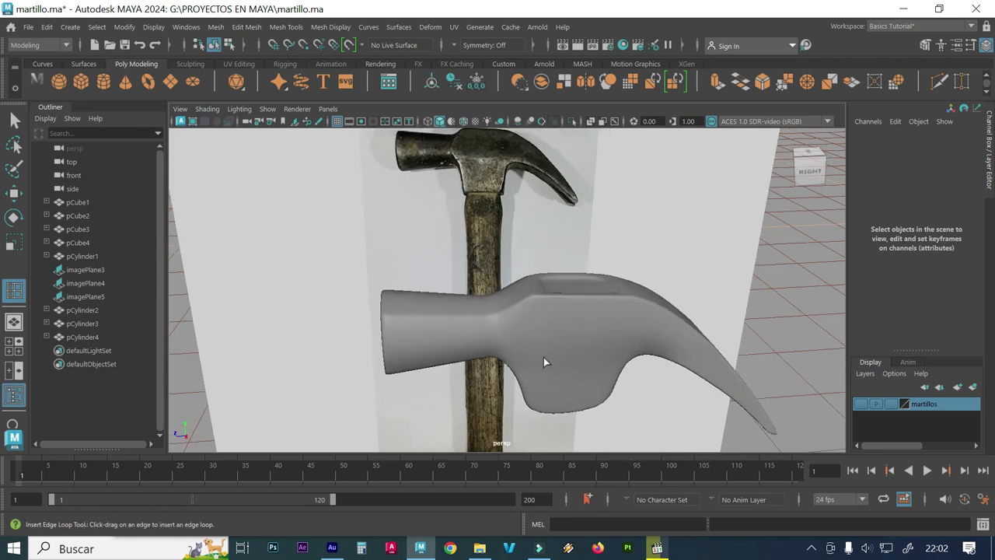
left_click_drag(544, 362, 474, 356, "alt")
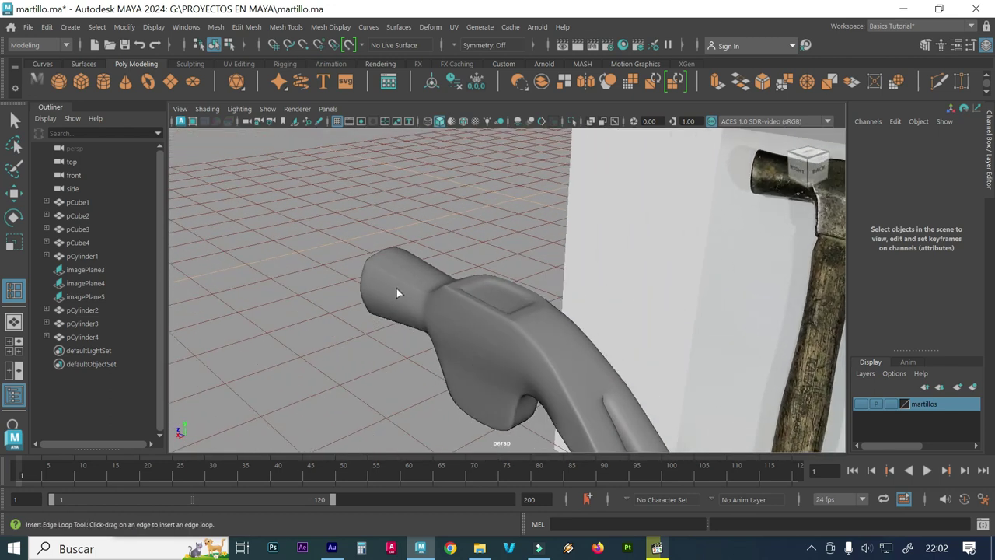
mouse_move(388, 283)
left_mouse_down("alt")
mouse_move(382, 327)
mouse_move(420, 322)
mouse_move(379, 306)
left_mouse_up("alt")
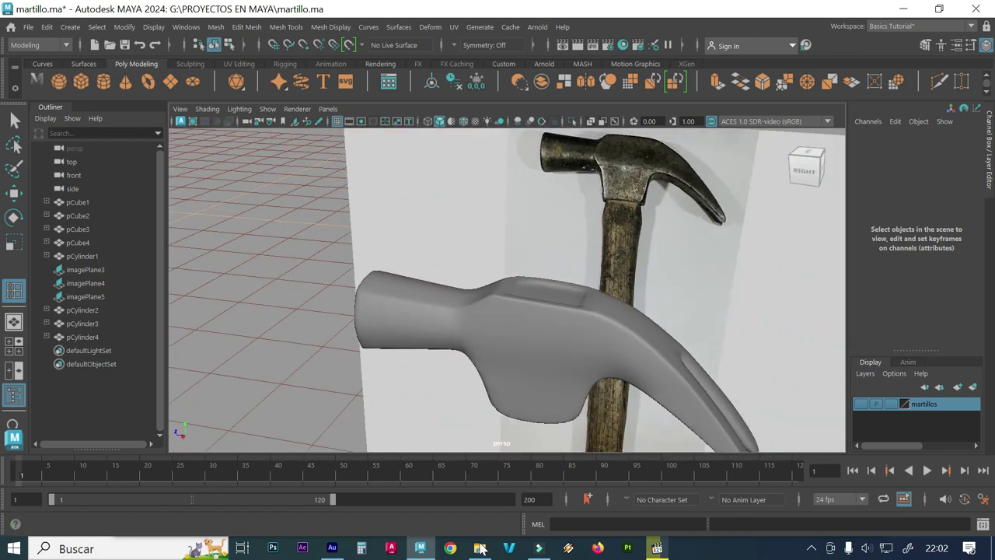
- Open satanley.jpg from the MARTILLO folder to see the 34 cm, 12 cm and 3.5 cm measurements
mouse_move(480, 548)
left_click(469, 504)
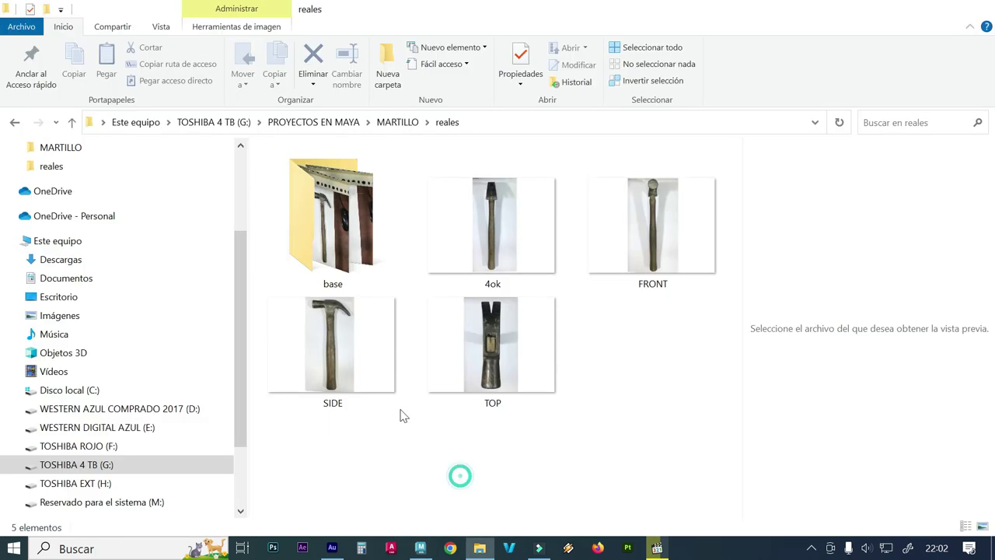
left_click(14, 123)
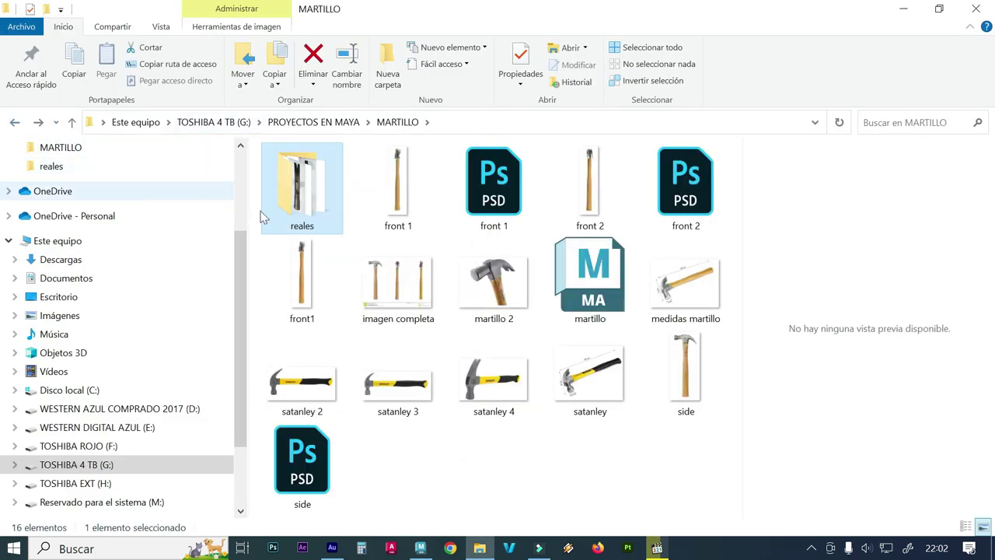
left_click(609, 378)
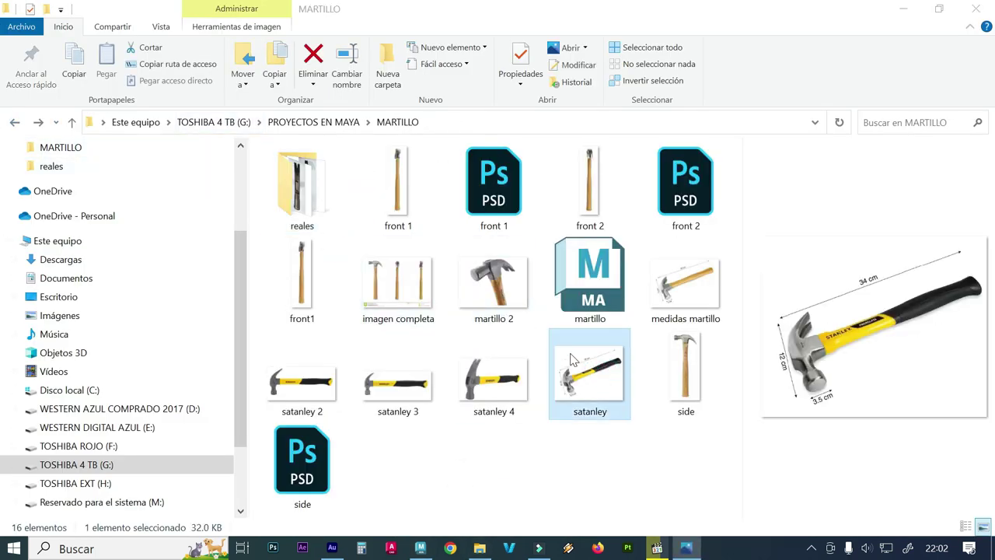
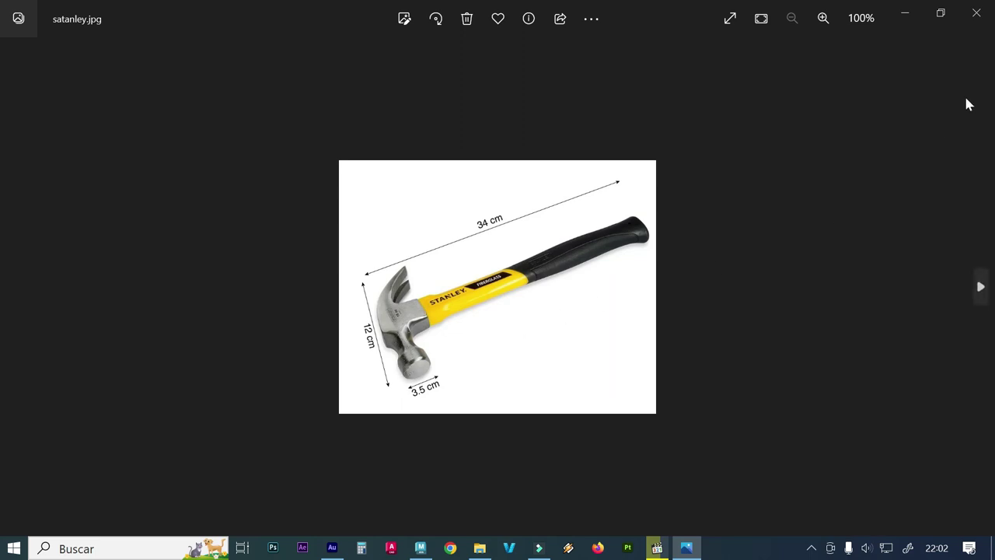
- Minimize the hammer reference photo and bring the Maya hammer scene back to the front
left_click(905, 15)
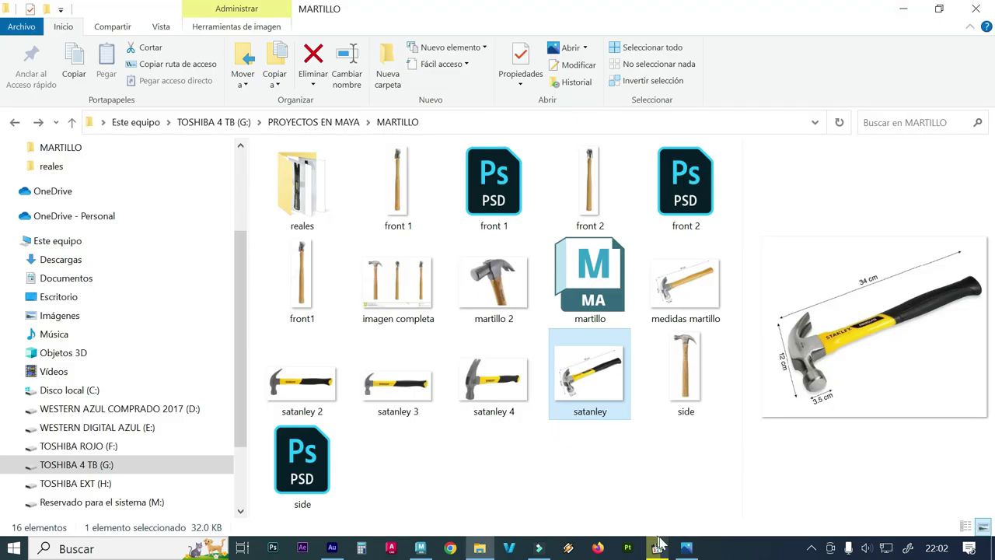
left_click(420, 547)
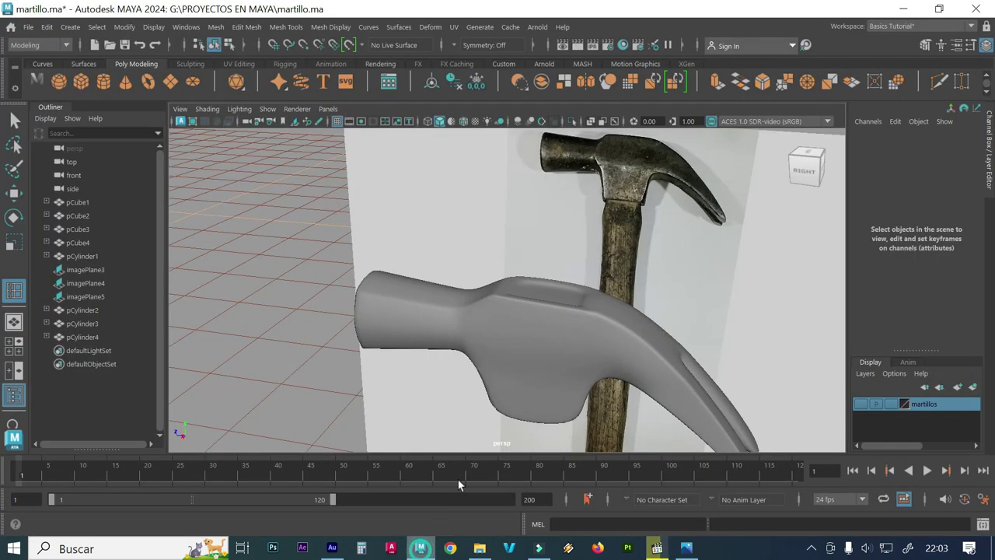
- Select pCylinder4 in object mode and orbit around it, showing its low-poly cage
left_click(520, 360)
left_click(519, 360)
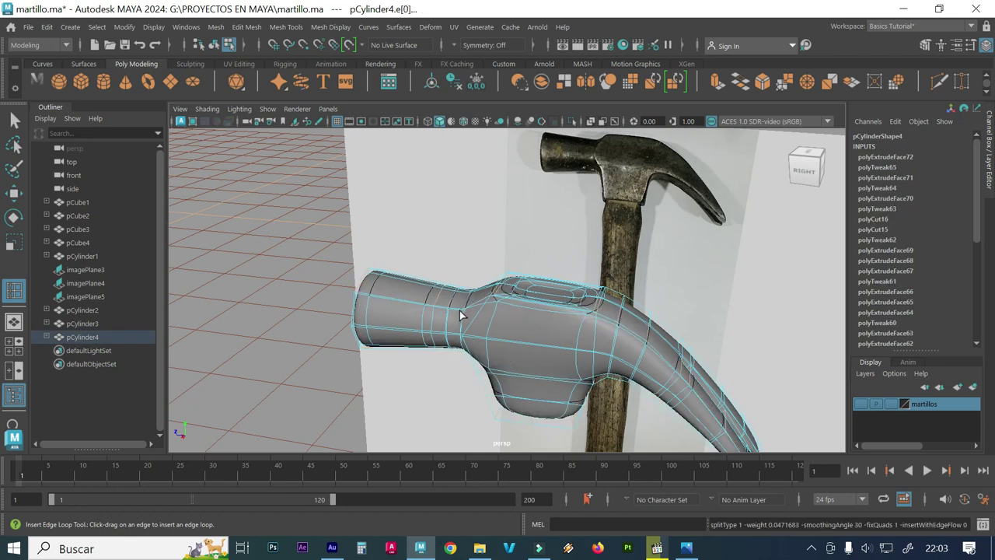
left_click(294, 279)
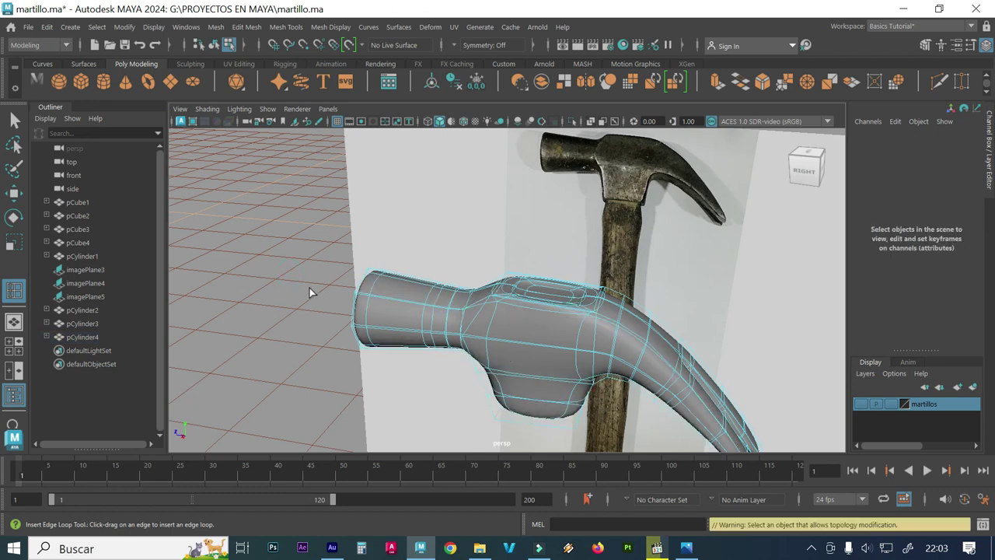
key("q")
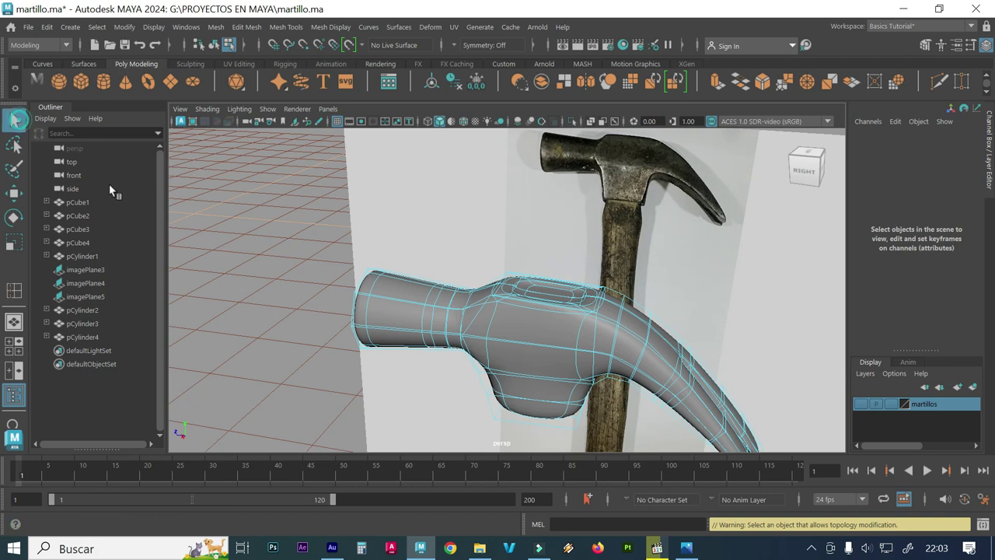
right_click_drag(388, 151, 458, 132)
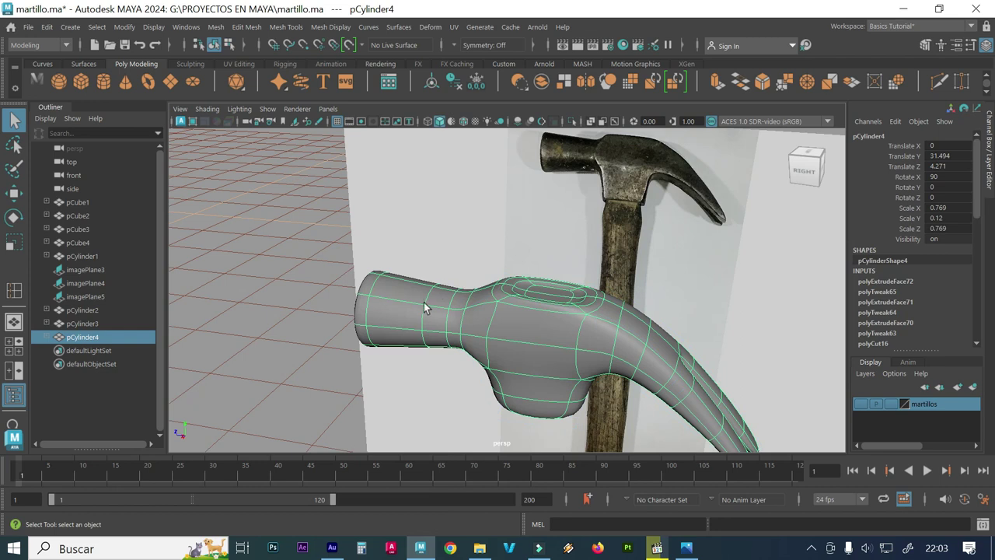
left_click(219, 299)
mouse_move(219, 299)
left_mouse_down("alt")
mouse_move(271, 329)
mouse_move(367, 335)
left_mouse_up("alt")
left_click(477, 336)
left_click_drag(554, 349, 428, 326, "alt")
key("1")
mouse_move(490, 351)
left_mouse_down("alt")
mouse_move(455, 349)
mouse_move(535, 325)
left_mouse_up("alt")
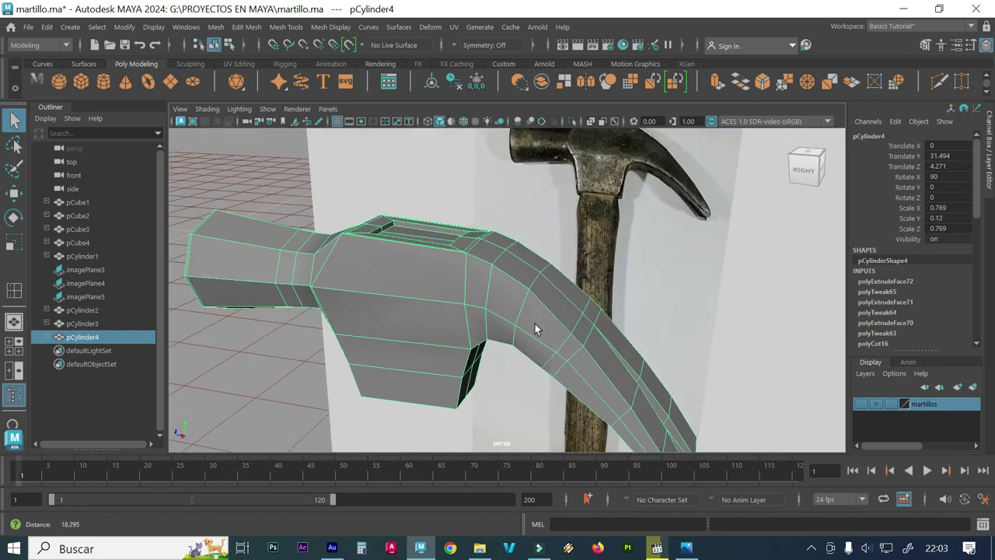
left_click_drag(429, 300, 440, 312, "alt")
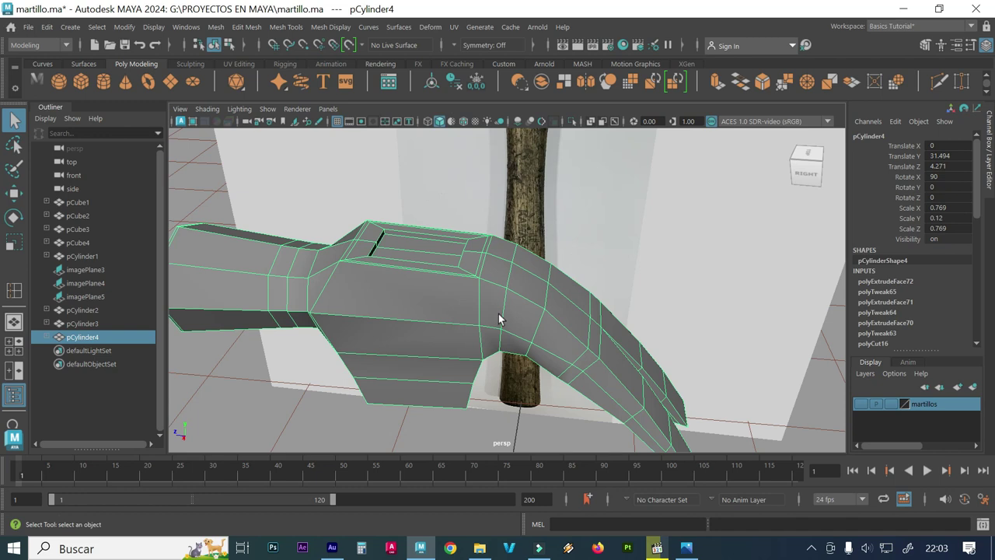
- Preview the head smoothed from the side, then set it back to the unsmoothed cage
key("3")
left_click(644, 282)
left_click_drag(539, 290, 491, 302, "alt")
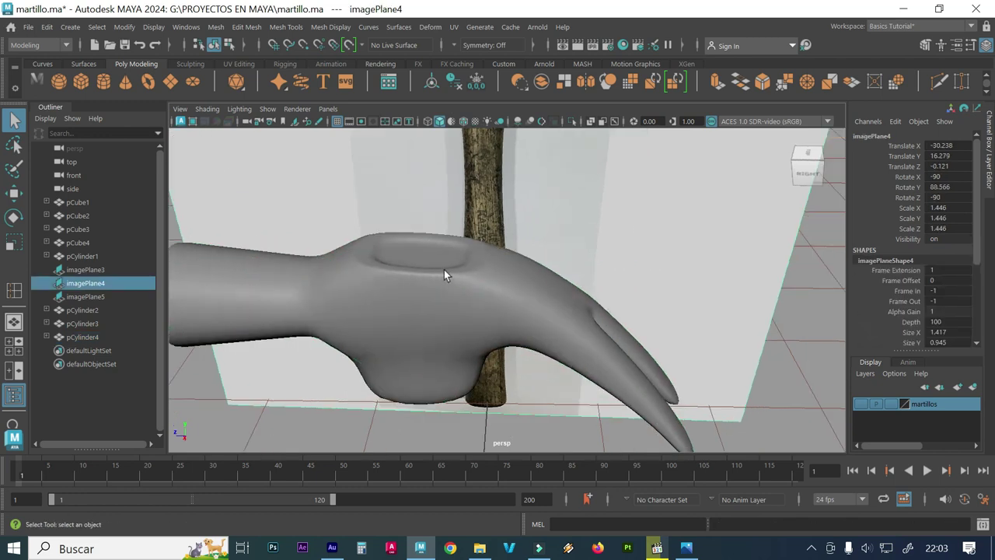
left_click_drag(468, 270, 498, 276, "alt")
left_click(491, 280)
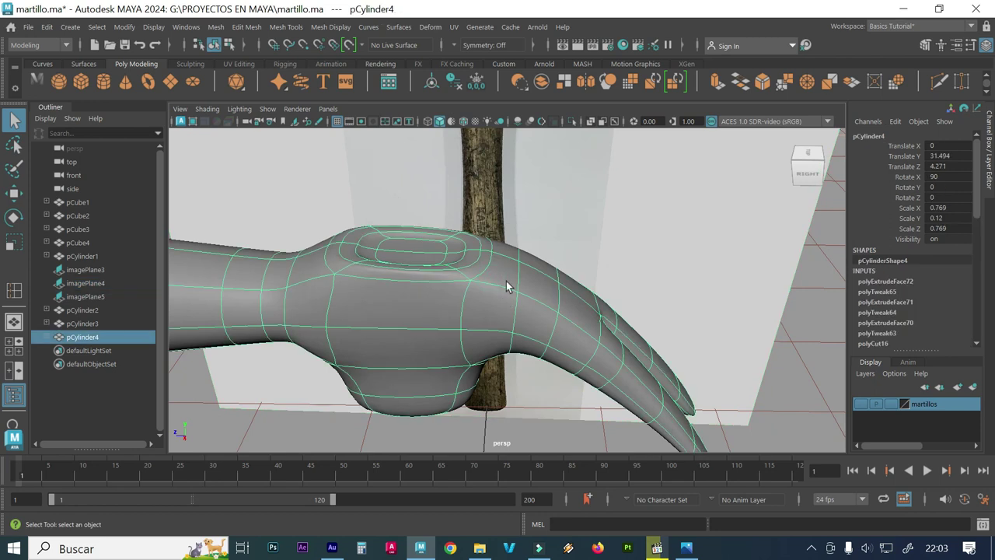
key("1")
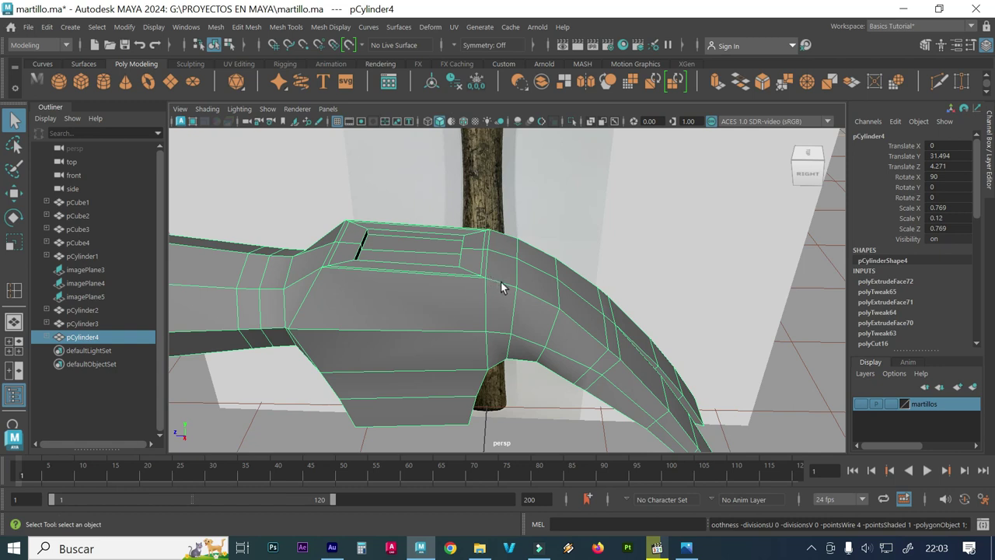
left_click_drag(510, 331, 477, 286, "alt")
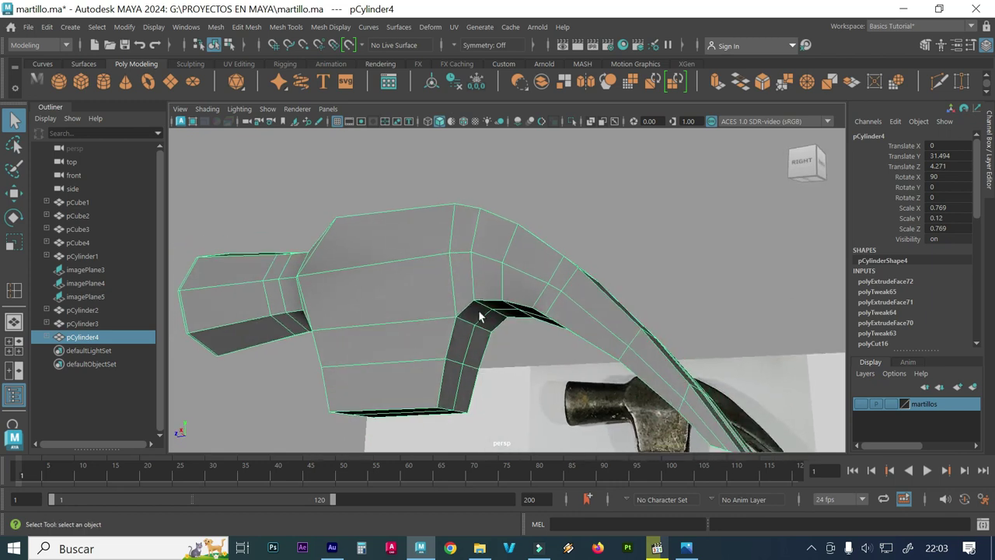
- In face mode, delete the face next to the top recess to leave a square opening
right_click_drag(480, 317, 488, 192)
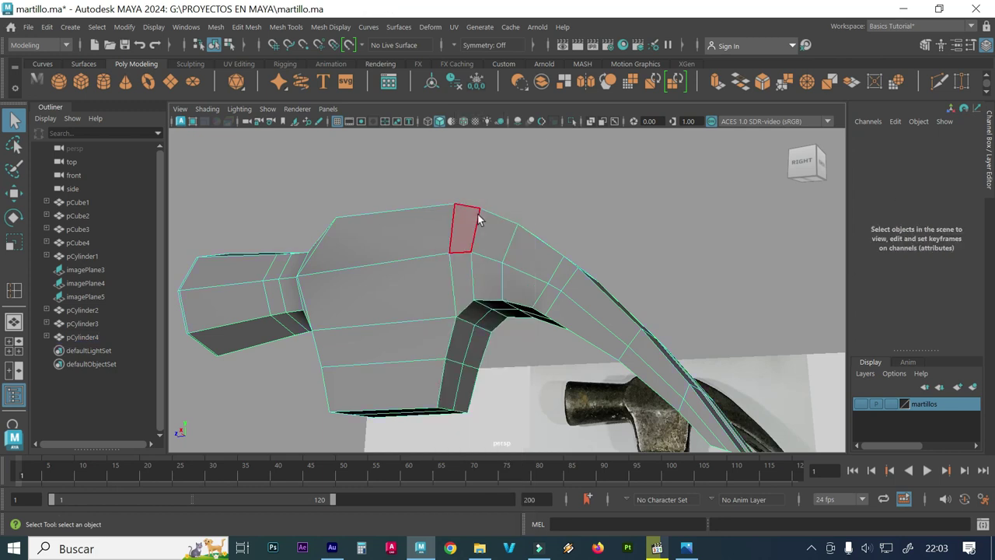
left_click(473, 316)
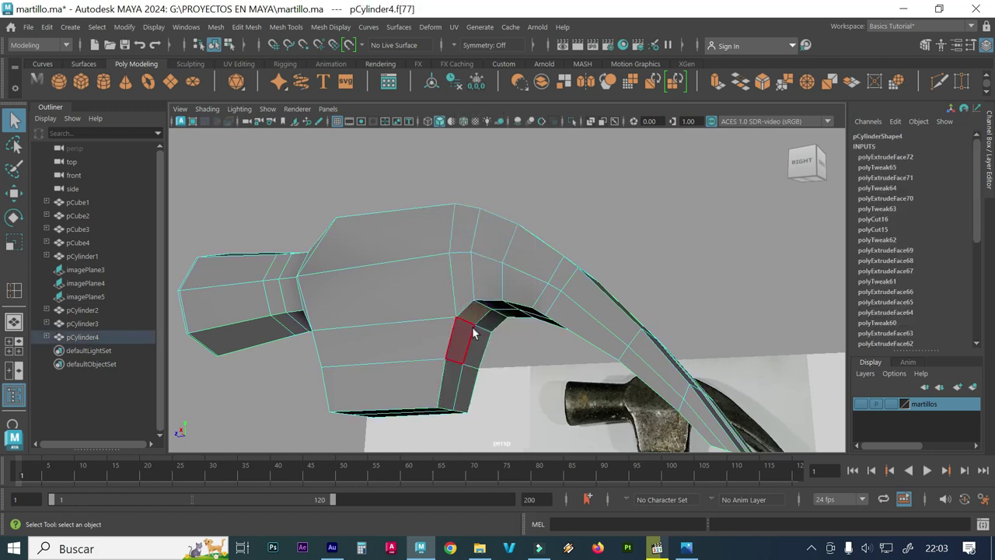
left_click(473, 334)
mouse_move(476, 284)
left_mouse_down("alt")
mouse_move(490, 288)
mouse_move(485, 320)
mouse_move(482, 313)
left_mouse_up("alt")
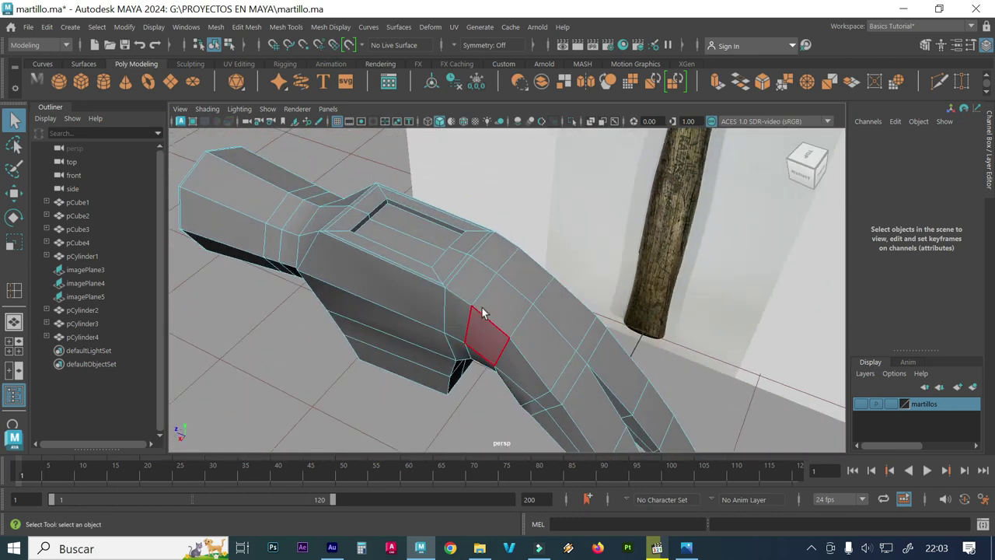
left_click(476, 283)
key("Delete")
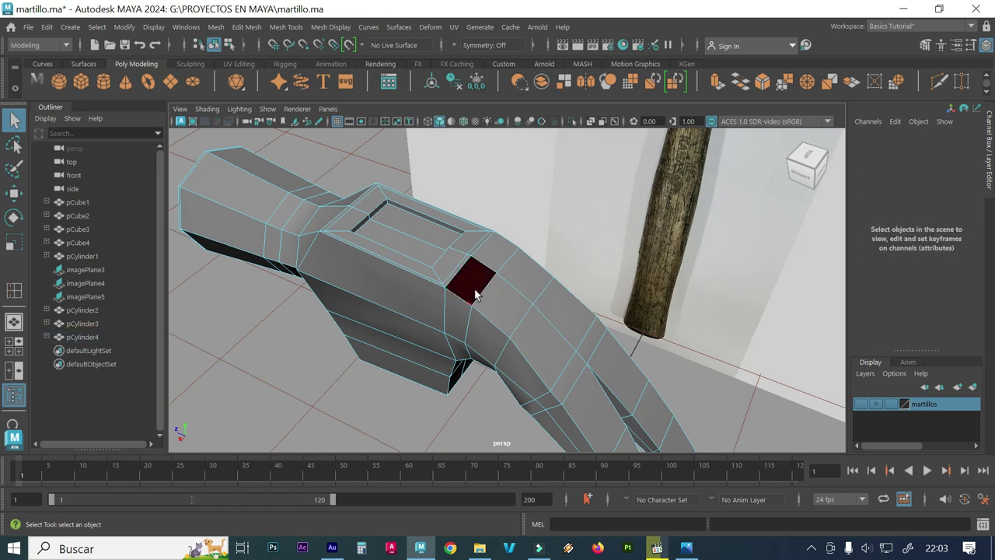
mouse_move(462, 350)
left_mouse_down("alt")
mouse_move(409, 359)
mouse_move(413, 371)
mouse_move(478, 378)
mouse_move(444, 371)
mouse_move(453, 394)
mouse_move(460, 387)
left_mouse_up("alt")
mouse_move(469, 351)
left_mouse_down("alt")
mouse_move(455, 340)
mouse_move(553, 306)
mouse_move(444, 325)
mouse_move(451, 300)
left_mouse_up("alt")
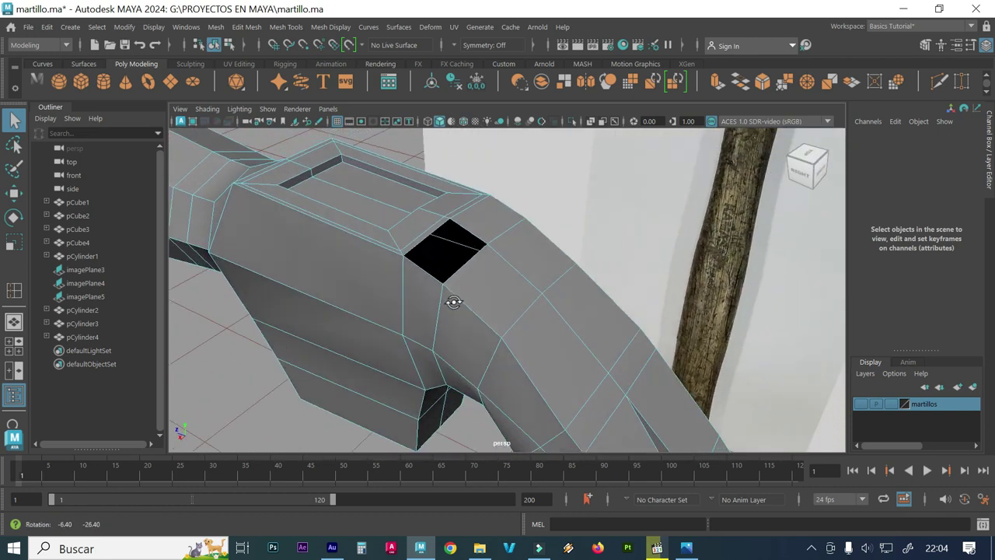
- Insert two edge loops along the hammer head beside the hole and toward the claw
left_click(286, 26)
left_click(298, 129)
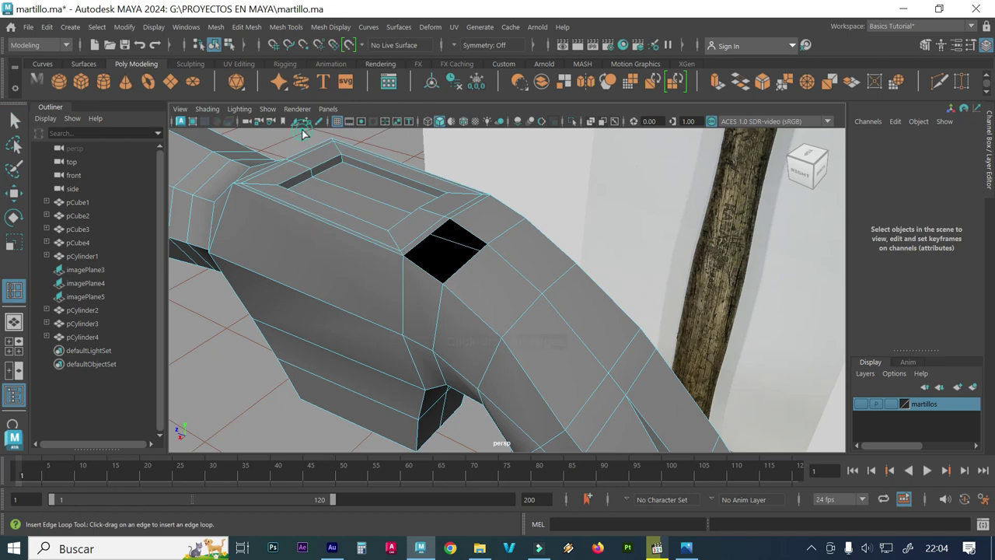
left_click(448, 282)
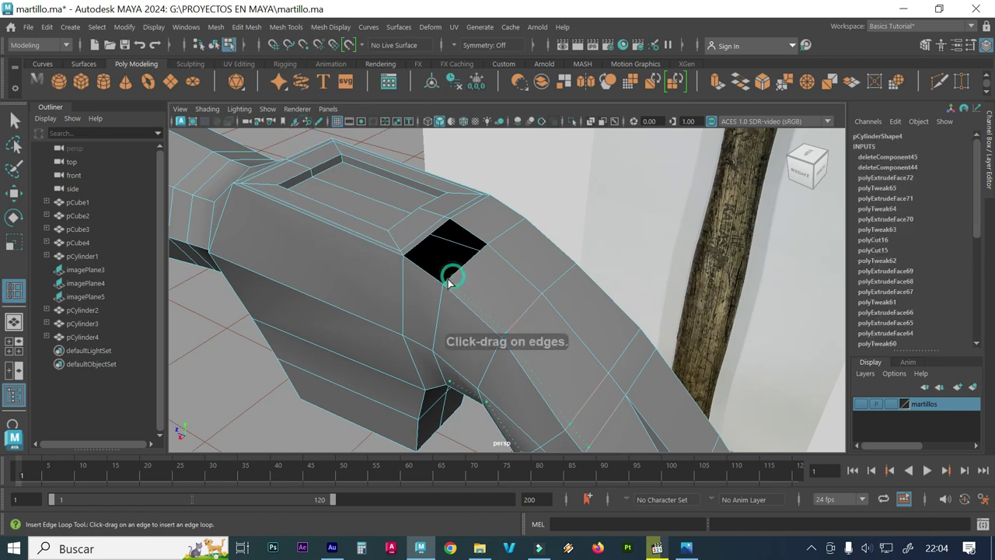
left_click_drag(441, 293, 446, 289)
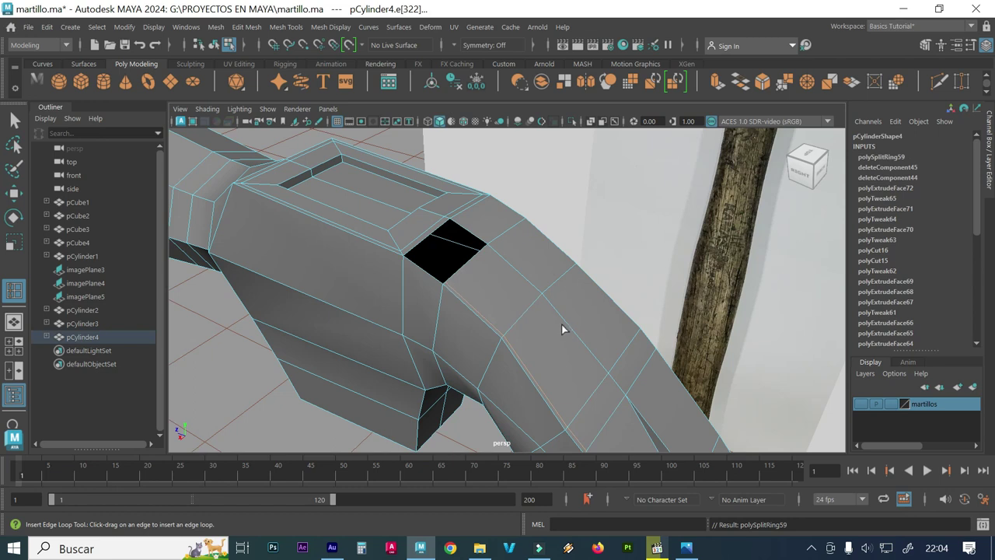
middle_click_drag(561, 330, 451, 247, "alt")
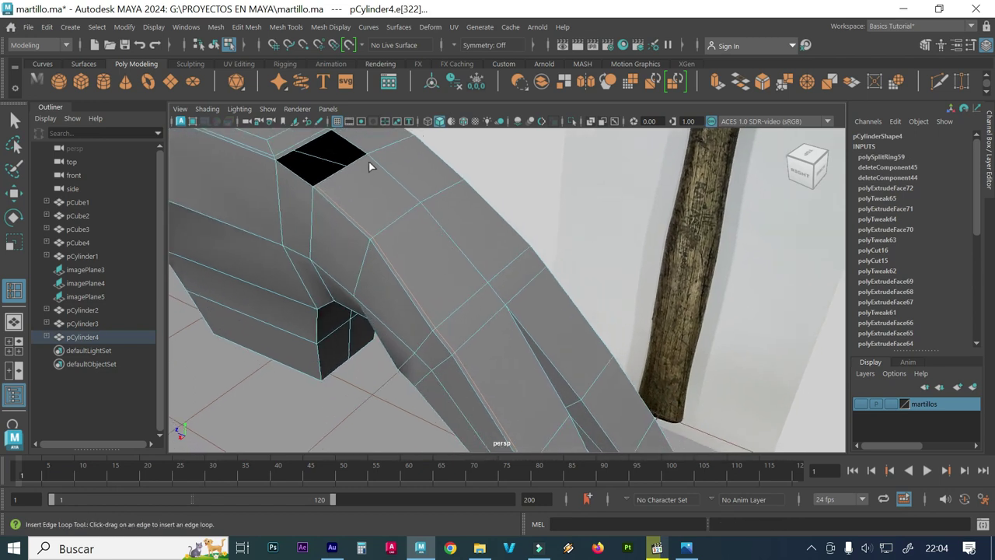
left_click_drag(362, 160, 364, 161)
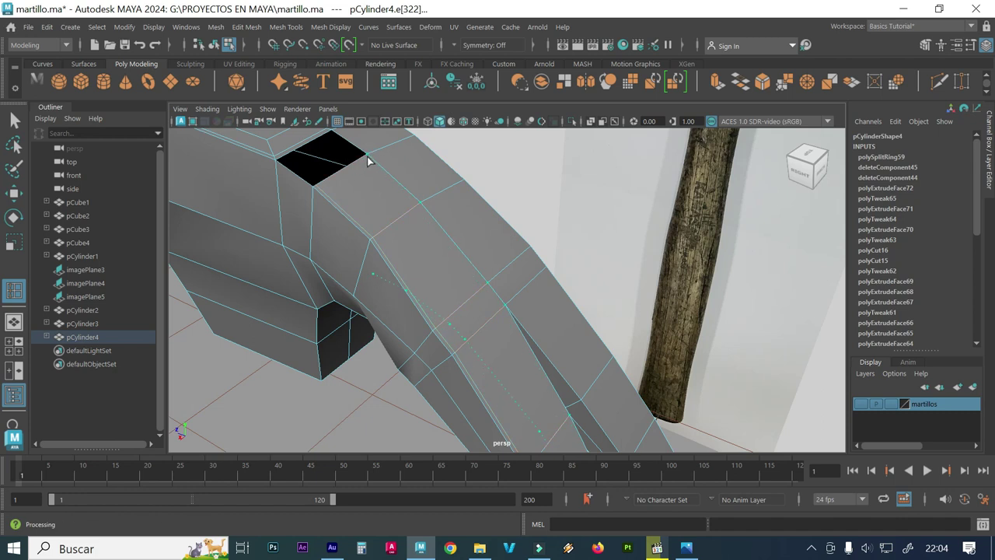
left_click_drag(366, 163, 365, 163)
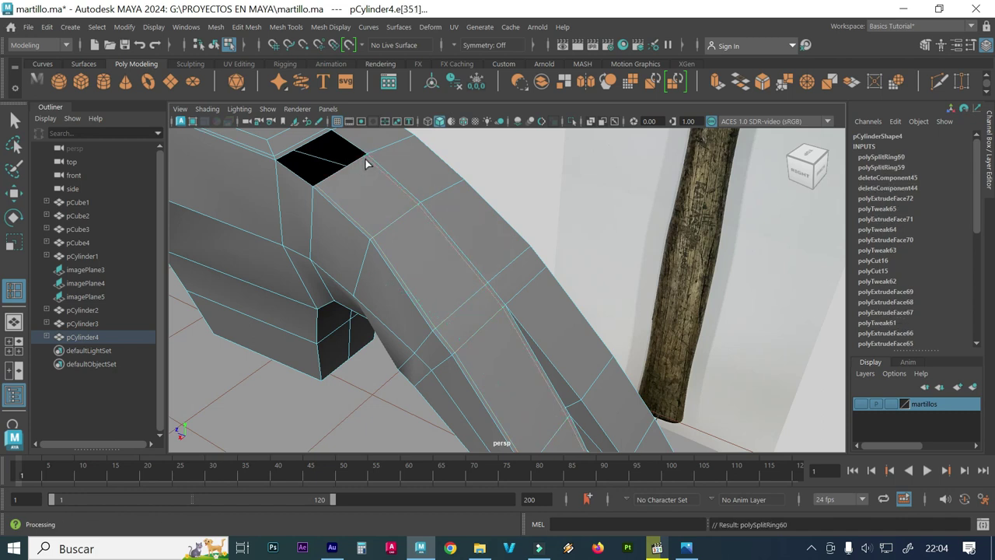
mouse_move(443, 283)
left_mouse_down("alt")
mouse_move(416, 273)
mouse_move(418, 296)
mouse_move(401, 214)
mouse_move(362, 251)
mouse_move(393, 291)
mouse_move(424, 306)
mouse_move(425, 282)
left_mouse_up("alt")
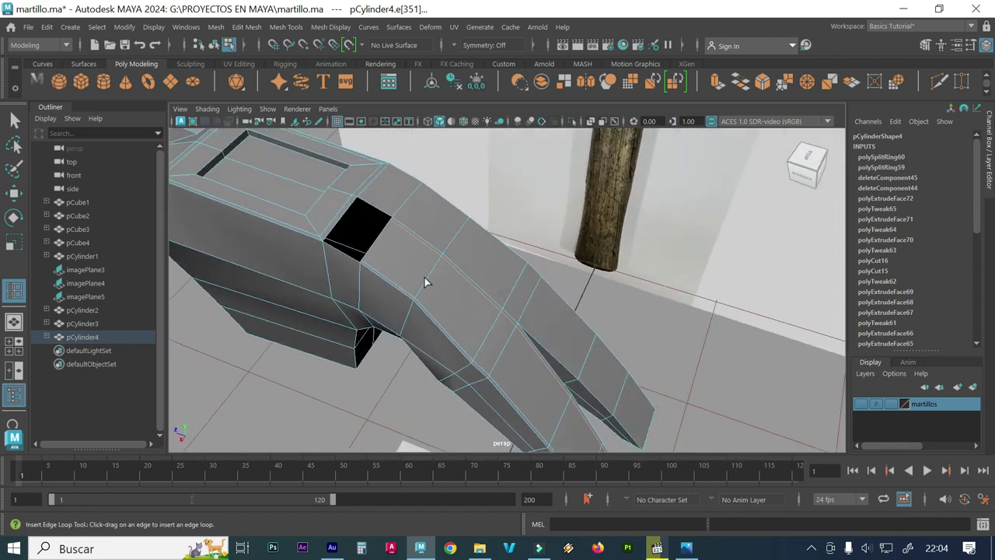
mouse_move(321, 229)
left_mouse_down("alt")
mouse_move(391, 238)
mouse_move(355, 231)
left_mouse_up("alt")
- Preview the head smoothed in object mode and inspect the rounded slot near the claw
key("3")
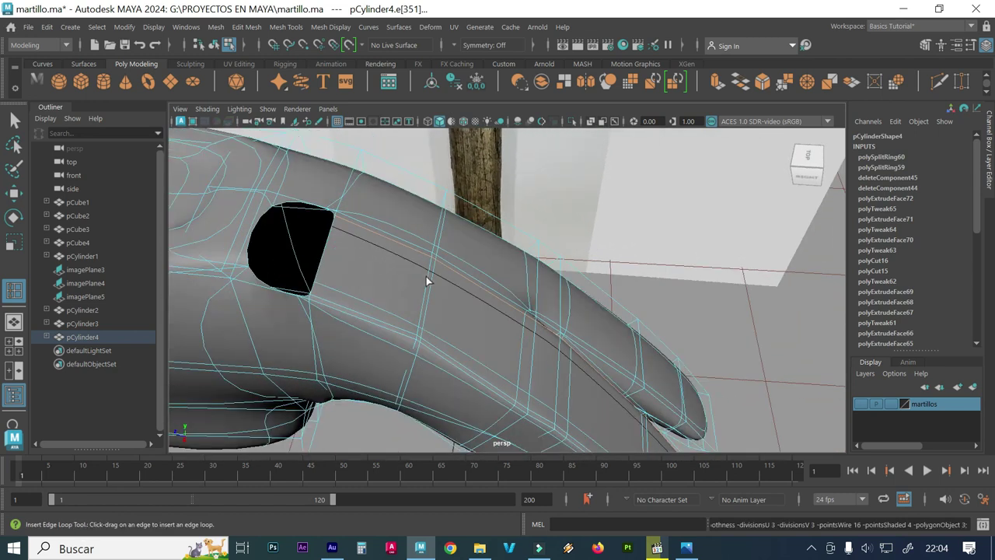
mouse_move(683, 153)
right_mouse_down()
mouse_move(709, 196)
mouse_move(750, 133)
right_mouse_up()
mouse_move(685, 339)
left_mouse_down("alt")
mouse_move(646, 348)
mouse_move(406, 324)
mouse_move(416, 305)
left_mouse_up("alt")
right_click_drag(416, 305, 395, 398, "shift")
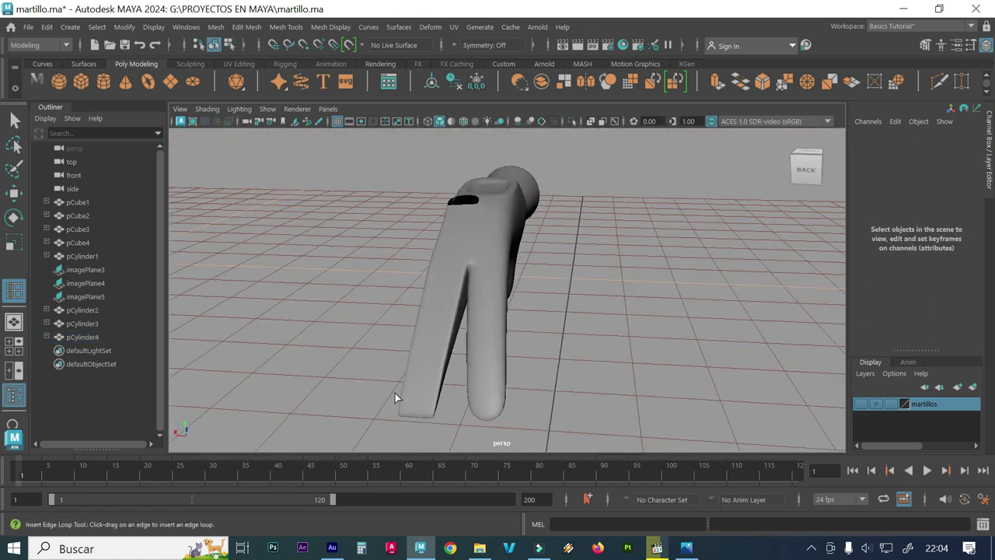
mouse_move(352, 311)
left_mouse_down("alt")
mouse_move(400, 318)
mouse_move(389, 299)
mouse_move(382, 305)
mouse_move(438, 239)
left_mouse_up("alt")
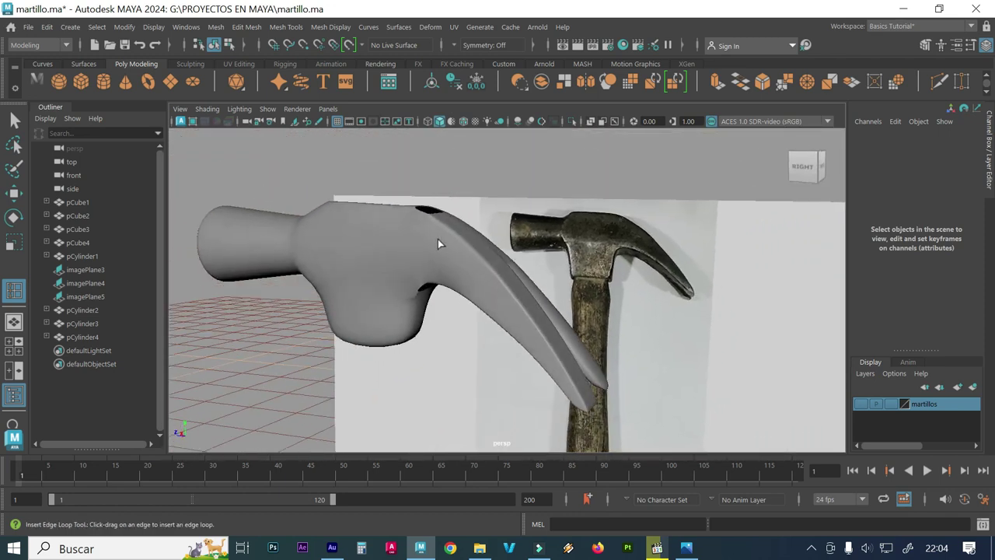
right_click_drag(408, 258, 496, 235, "alt")
right_click_drag(378, 225, 440, 215, "alt")
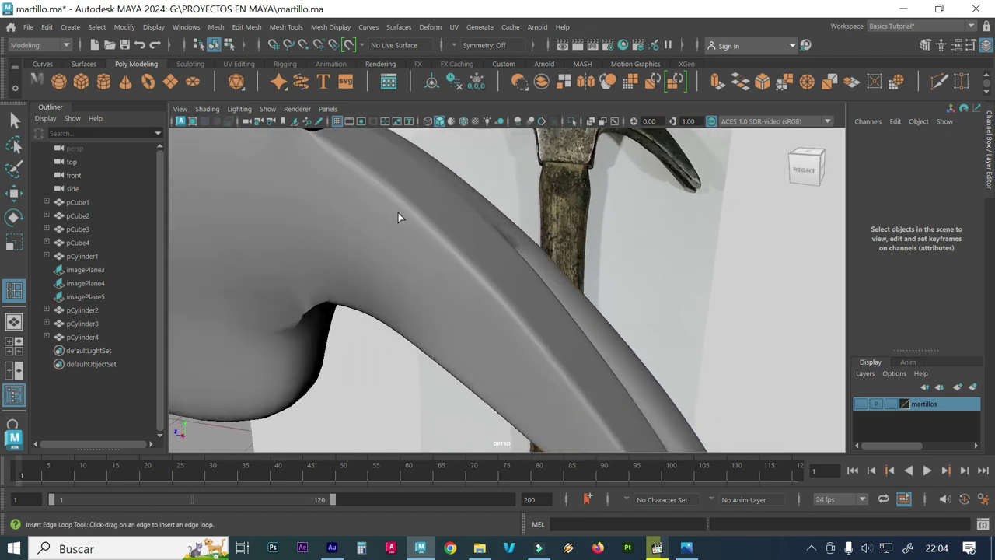
right_click_drag(433, 153, 500, 137)
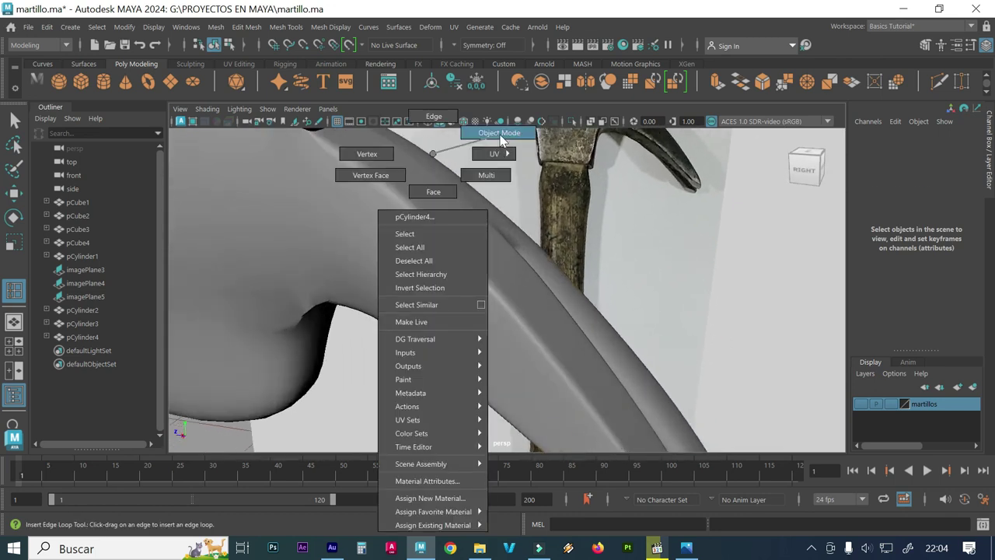
- Select the unsmoothed pCylinder4, pick the hole's border edge, and apply Mesh > Fill Hole
left_click(14, 121)
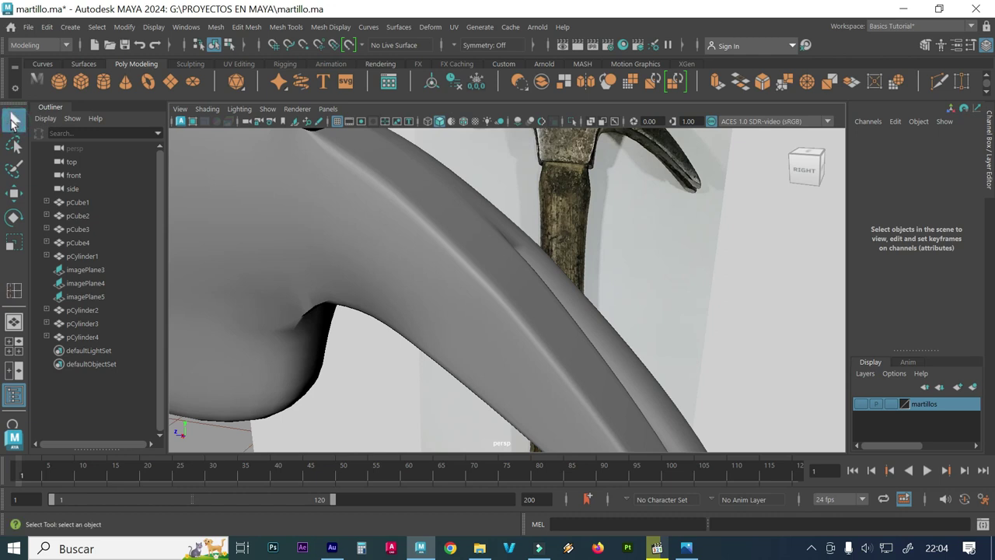
left_click(439, 299)
left_click_drag(370, 257, 397, 325, "alt")
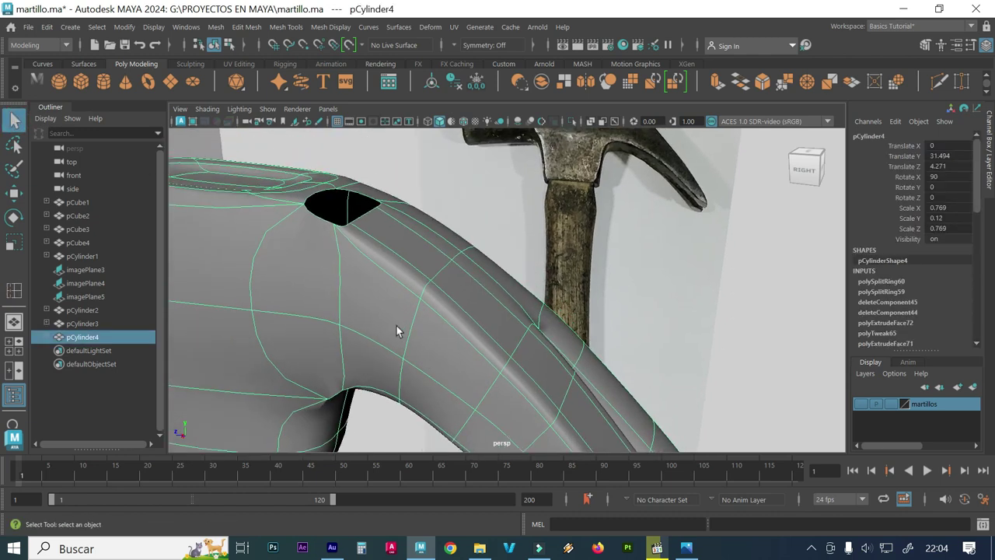
key("1")
left_click_drag(344, 251, 417, 338, "alt")
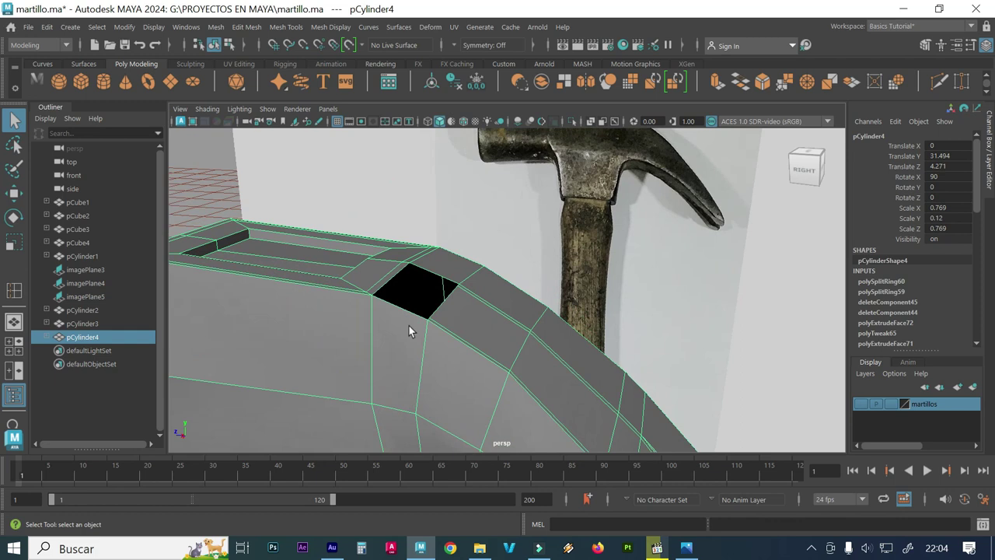
right_click_drag(401, 153, 404, 124)
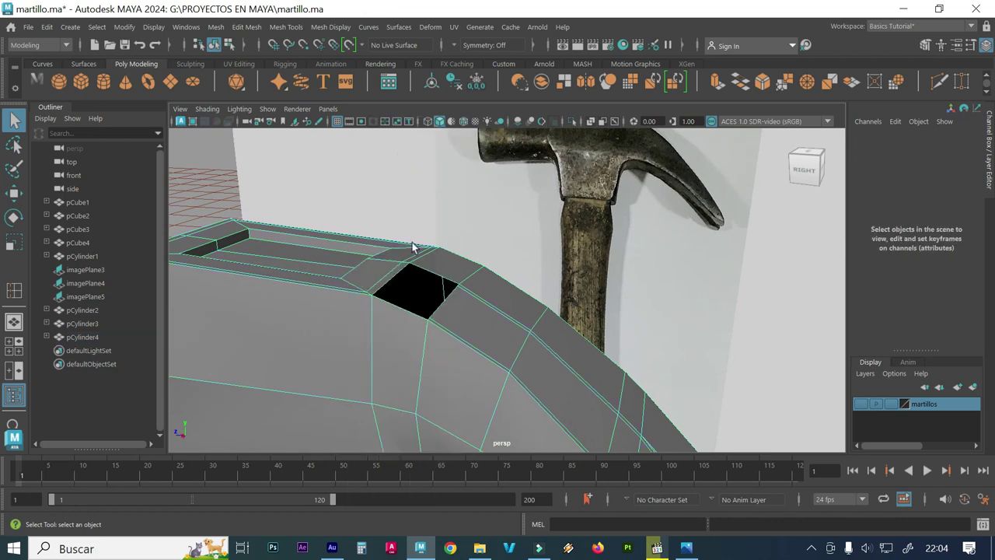
left_click(411, 316)
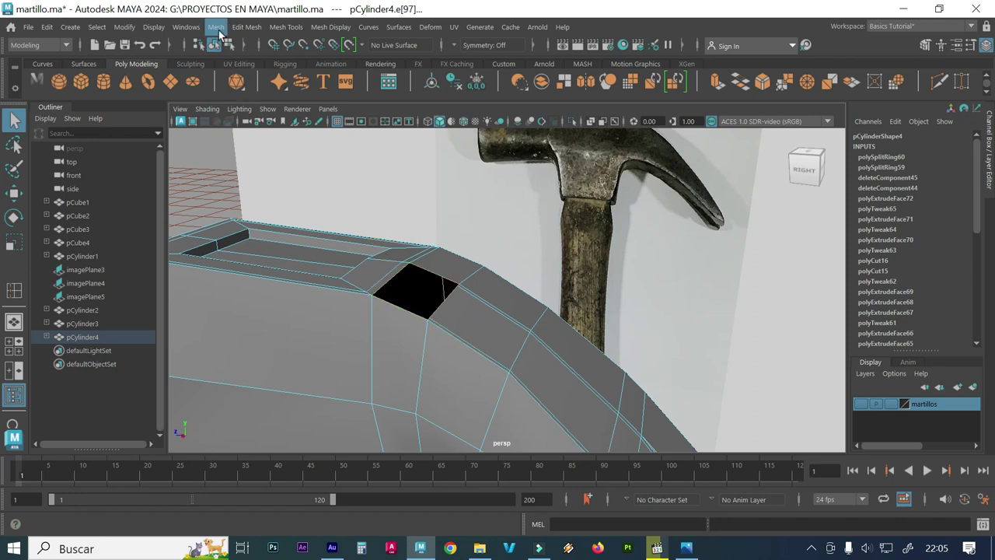
left_click(217, 28)
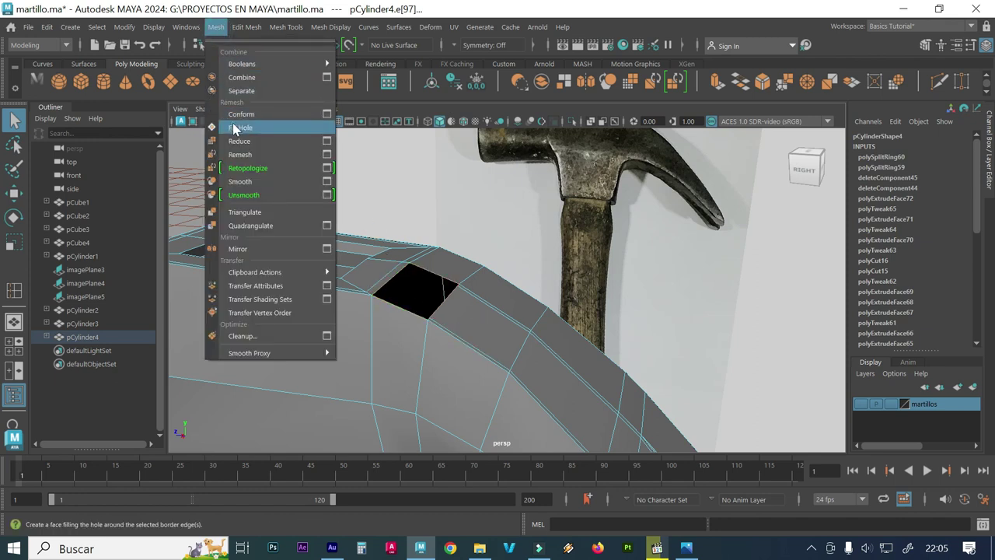
left_click(232, 124)
- Fill the second hole from its border, then deselect and review the whole hammer
mouse_move(412, 307)
left_mouse_down("alt")
mouse_move(422, 280)
mouse_move(440, 299)
left_mouse_up("alt")
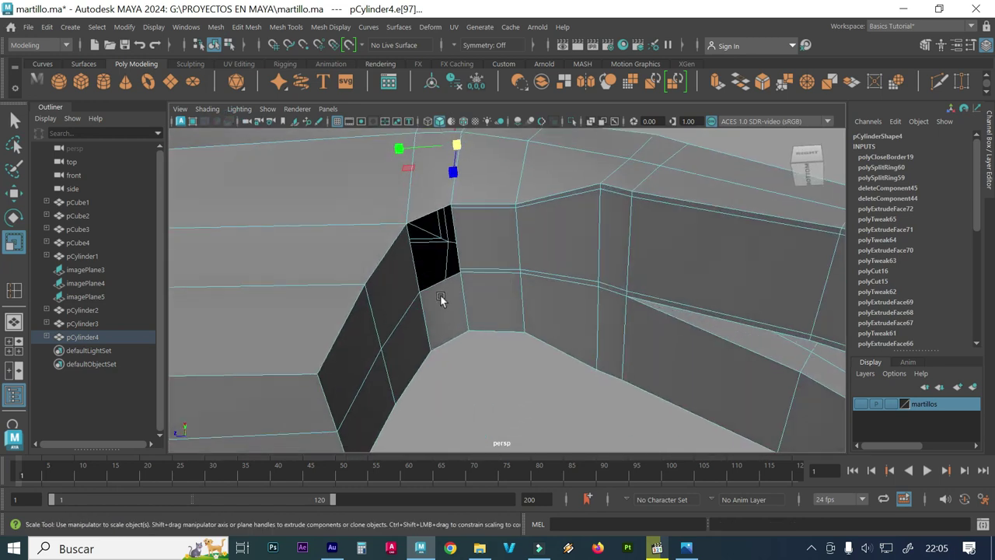
double_click(459, 260)
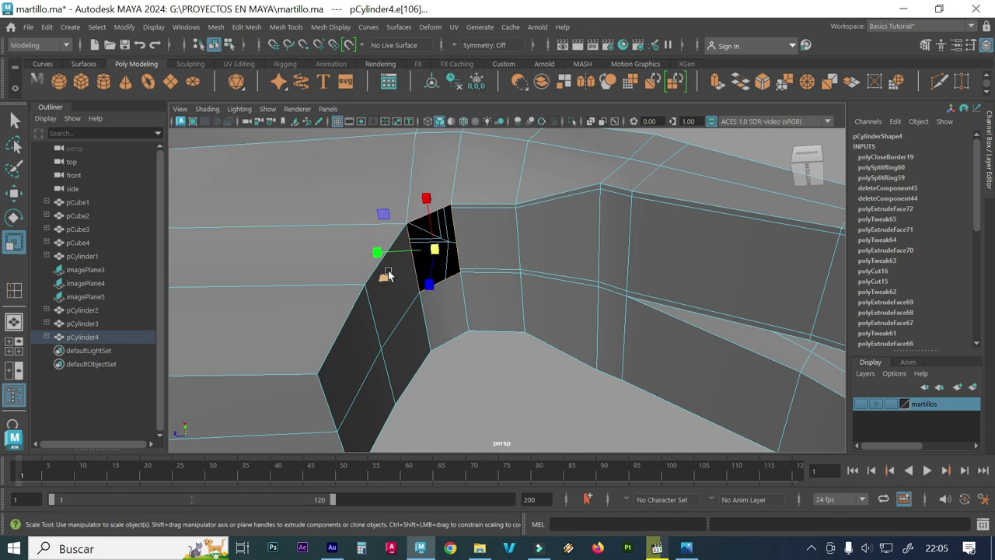
right_click_drag(398, 269, 388, 283, "shift")
mouse_move(388, 283)
left_mouse_down("alt")
mouse_move(353, 297)
mouse_move(404, 298)
mouse_move(488, 345)
mouse_move(482, 333)
mouse_move(424, 324)
left_mouse_up("alt")
mouse_move(424, 154)
right_mouse_down()
mouse_move(502, 155)
mouse_move(491, 133)
right_mouse_up()
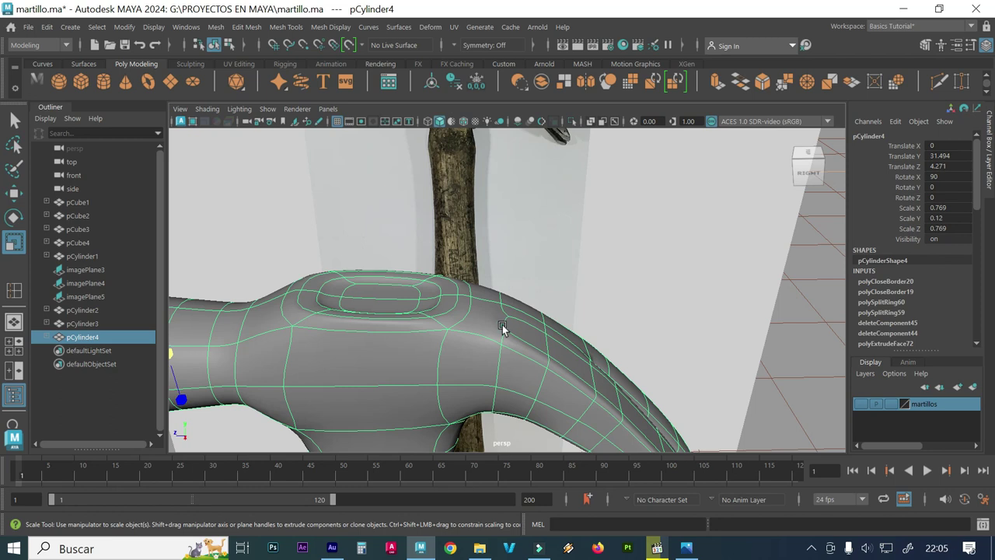
left_click(785, 337)
mouse_move(777, 338)
left_mouse_down("alt")
mouse_move(635, 333)
mouse_move(632, 359)
mouse_move(555, 349)
mouse_move(522, 360)
mouse_move(660, 333)
mouse_move(590, 353)
left_mouse_up("alt")
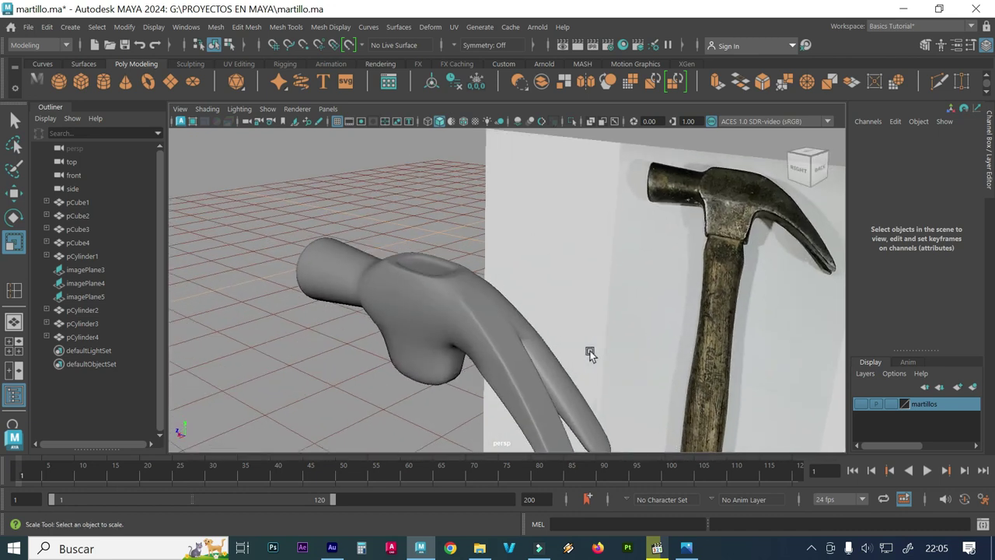
- In face mode, remove the patch faces beside the recess and under the corner
left_click(487, 333)
mouse_move(454, 300)
left_mouse_down("alt")
mouse_move(582, 291)
mouse_move(424, 313)
left_mouse_up("alt")
right_click_drag(441, 153, 438, 134)
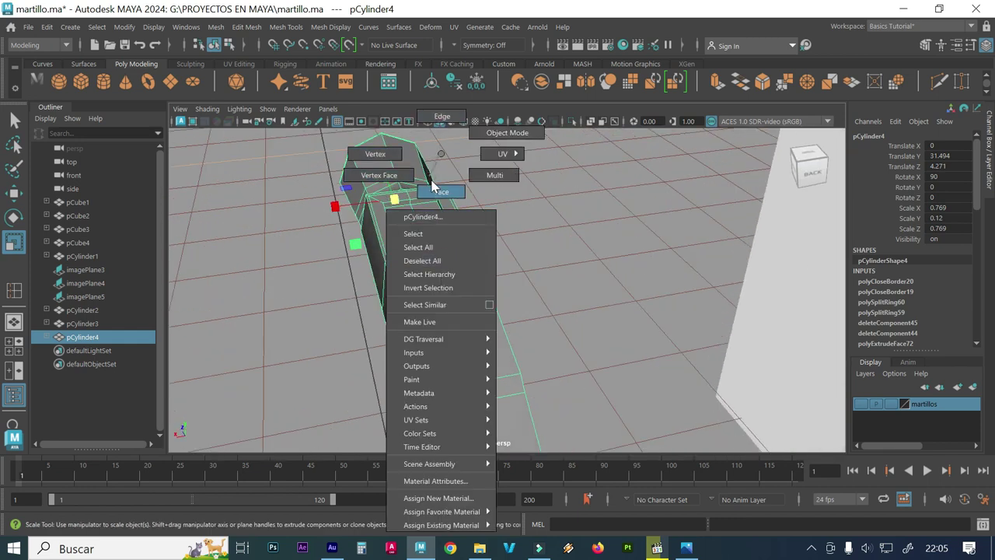
left_click(438, 191)
left_click(474, 296)
left_click_drag(451, 314, 502, 311, "alt")
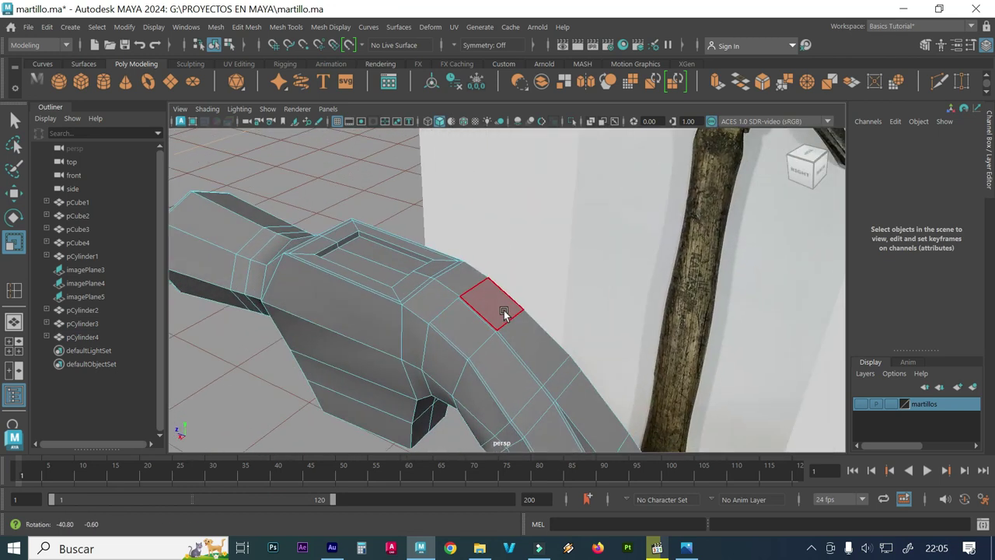
left_click(469, 283)
mouse_move(465, 285)
left_mouse_down("alt")
mouse_move(463, 294)
mouse_move(482, 244)
mouse_move(486, 267)
mouse_move(443, 310)
mouse_move(337, 311)
mouse_move(288, 275)
left_mouse_up("alt")
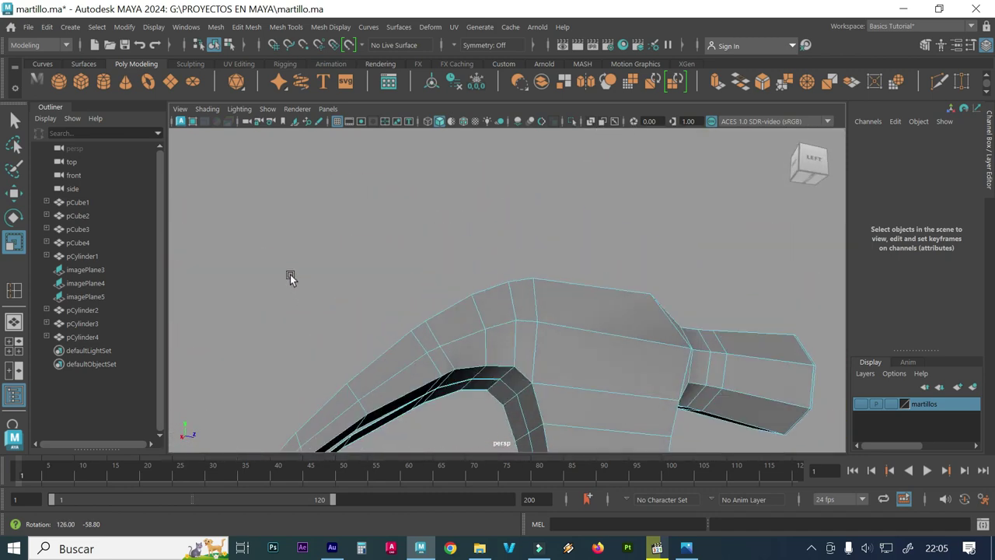
left_click(514, 382)
key("ctrl+z")
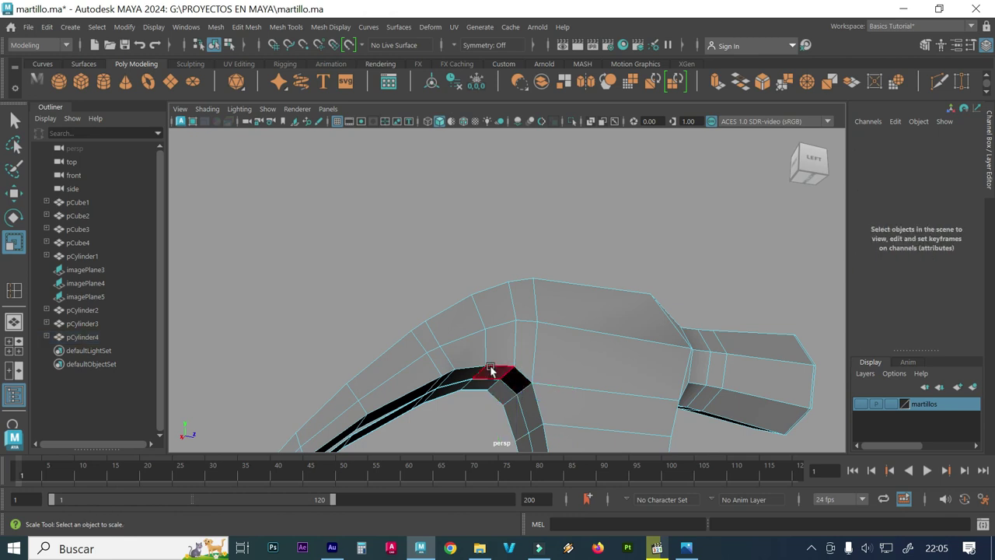
mouse_move(475, 346)
left_mouse_down("alt")
mouse_move(529, 380)
mouse_move(577, 386)
mouse_move(491, 301)
left_mouse_up("alt")
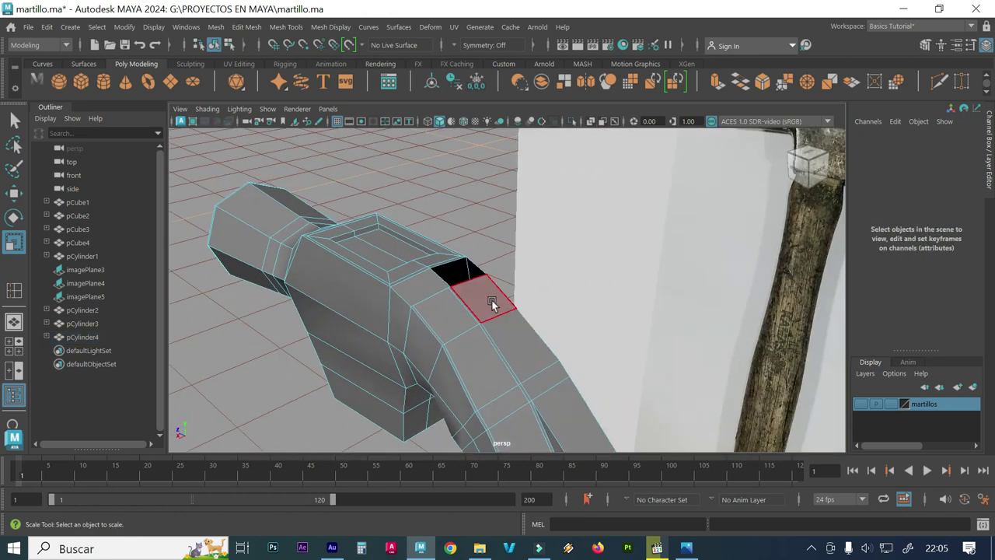
mouse_move(459, 260)
left_mouse_down("alt")
mouse_move(419, 275)
mouse_move(438, 278)
mouse_move(460, 322)
left_mouse_up("alt")
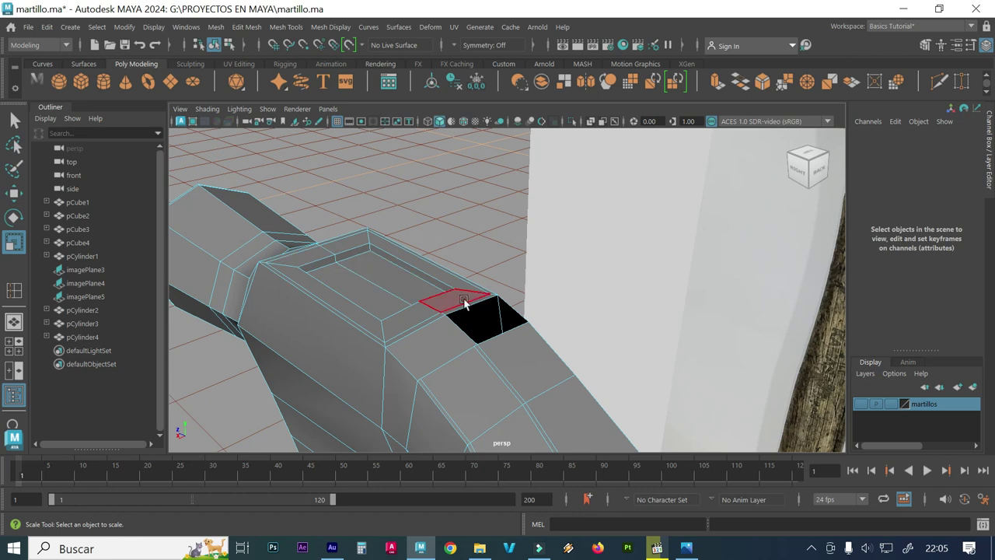
- With Insert Edge Loop, add two loops across the head along the sides of the hole
middle_click_drag(519, 370, 475, 325, "alt")
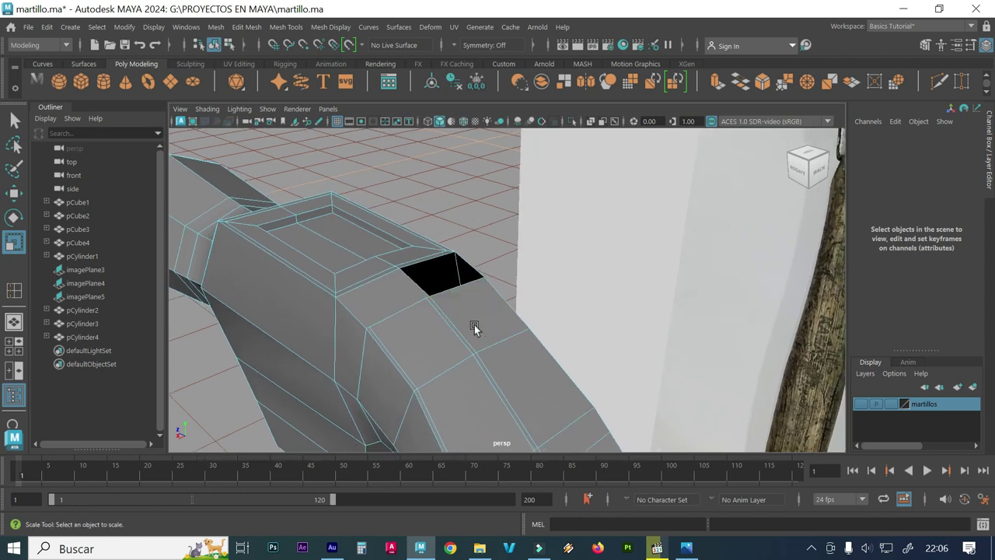
left_click_drag(449, 316, 432, 317, "alt")
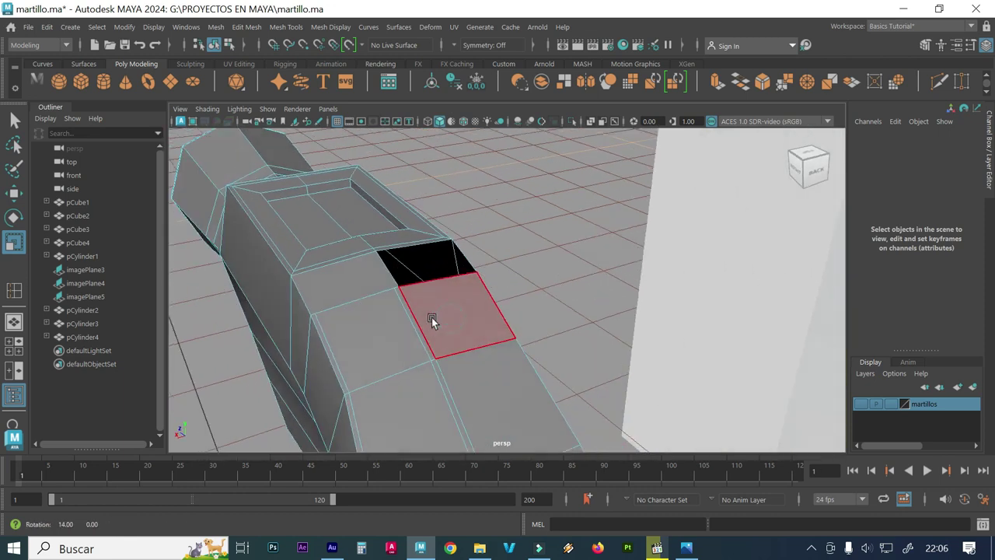
left_click(285, 28)
left_click(305, 129)
left_click_drag(381, 255, 375, 277, "alt")
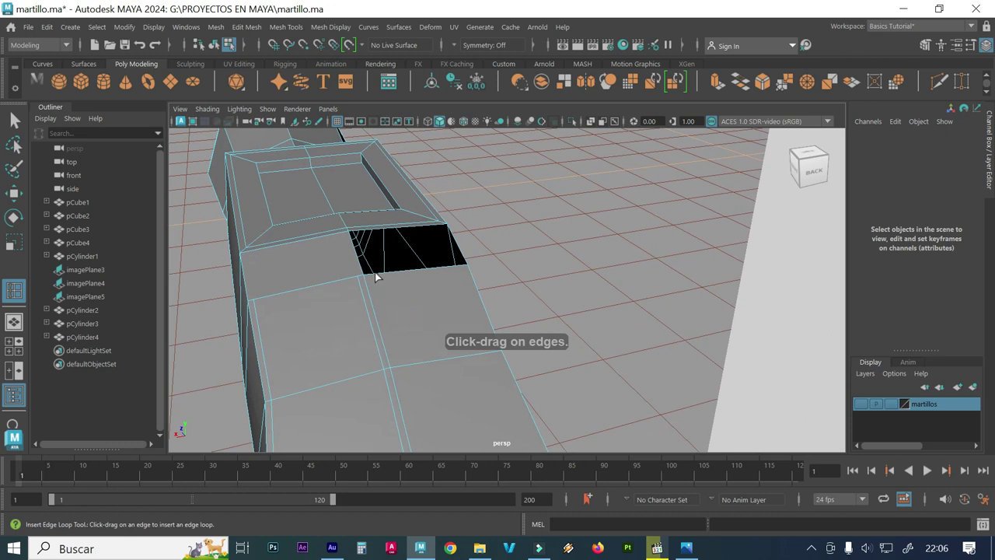
left_click(375, 278)
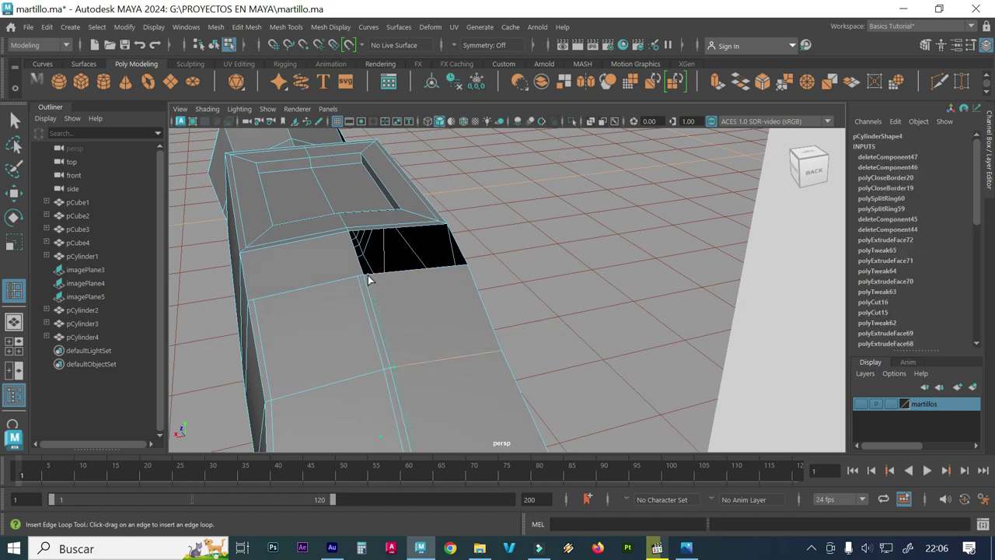
left_click_drag(371, 275, 409, 279)
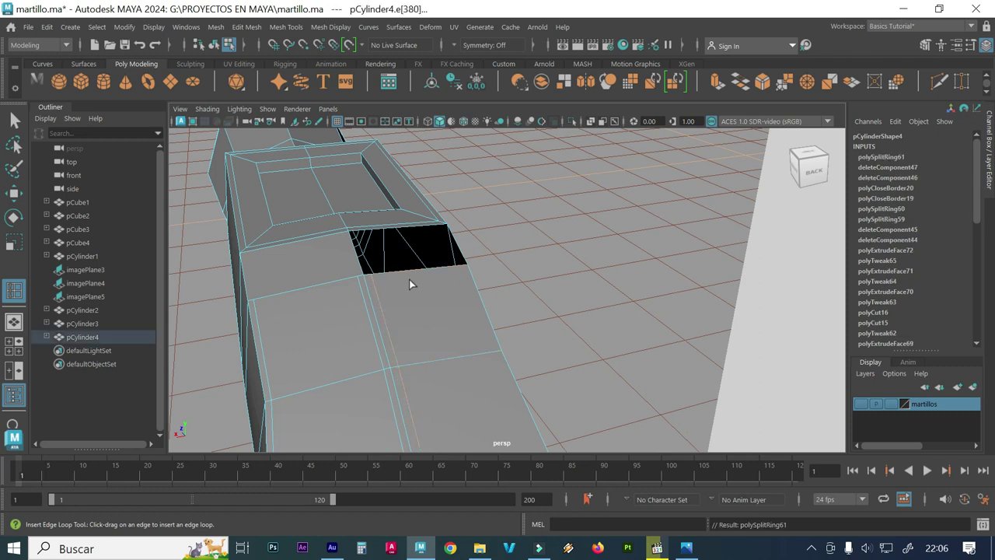
left_click(461, 270)
key("F8")
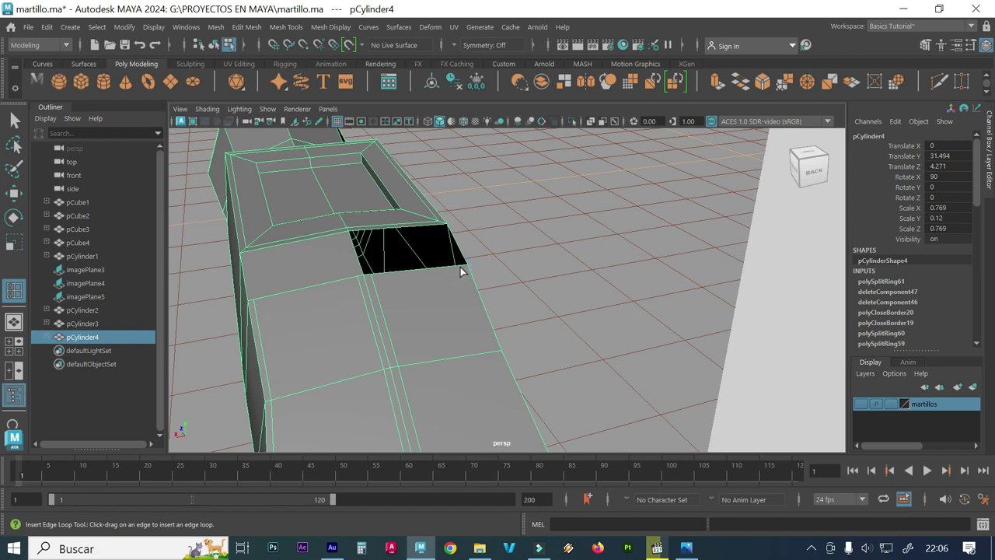
key("F8")
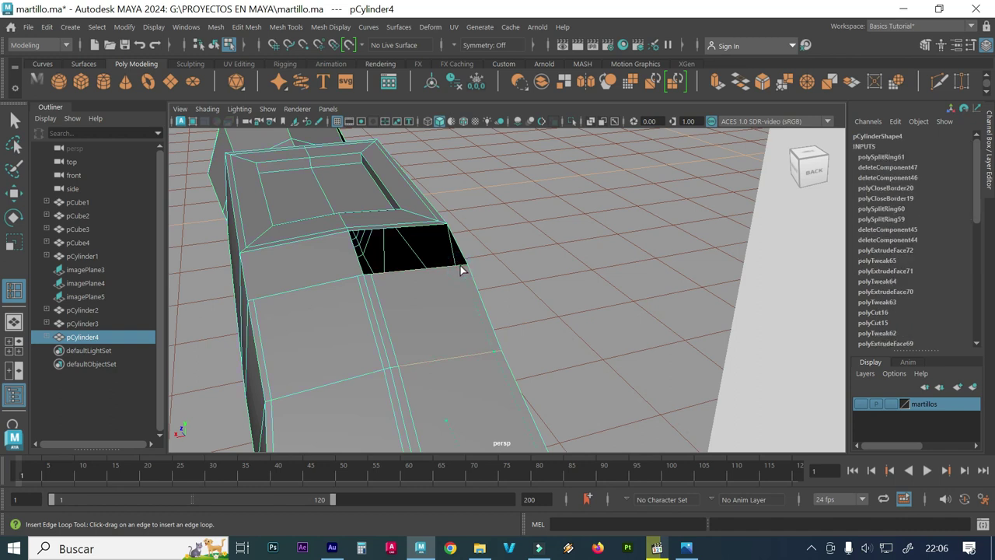
left_click(462, 270)
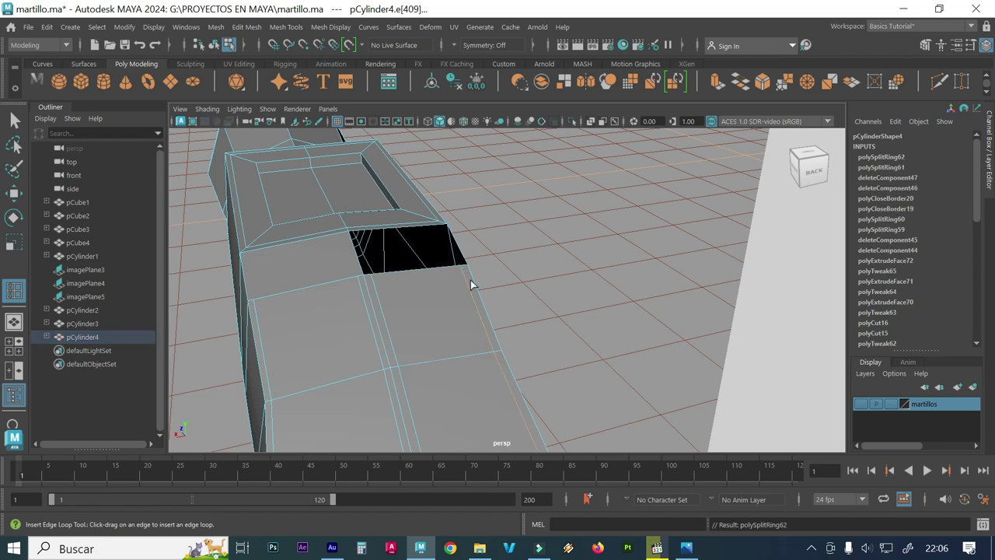
- Orbit and zoom around the mesh to check the new loops beside the hole
mouse_move(565, 293)
left_mouse_down("alt")
mouse_move(415, 287)
mouse_move(475, 282)
left_mouse_up("alt")
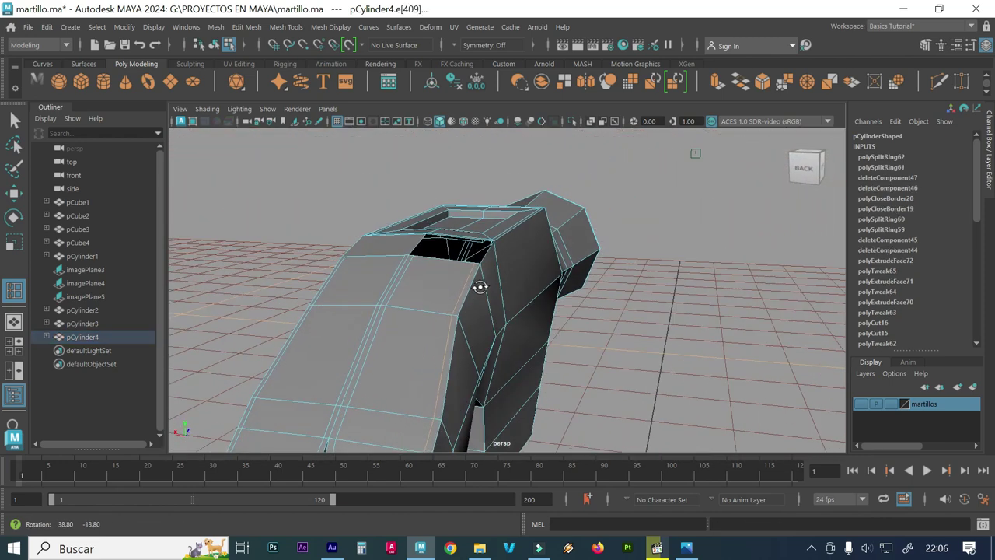
left_click_drag(420, 331, 478, 199, "alt")
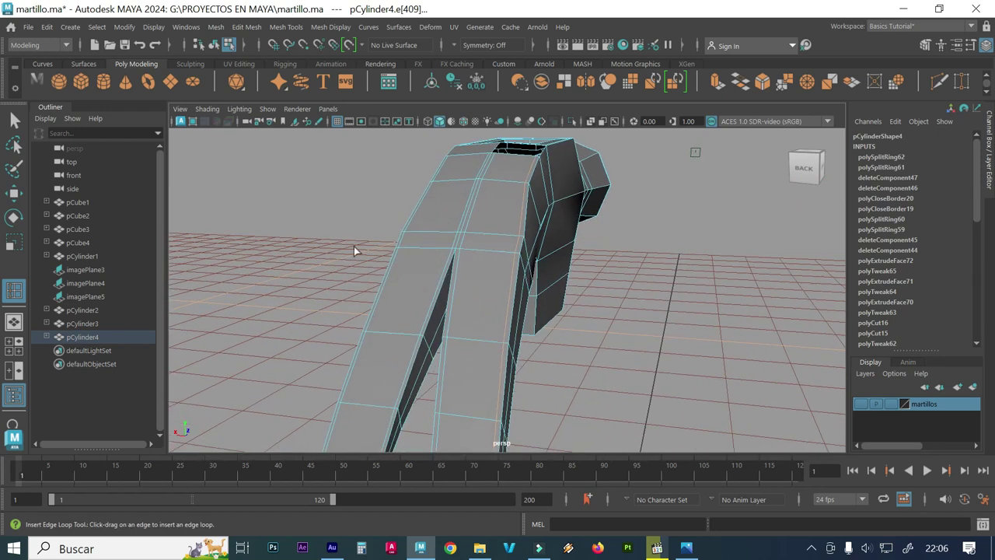
left_click_drag(354, 251, 355, 247, "alt")
mouse_move(428, 253)
left_mouse_down("alt")
mouse_move(360, 249)
mouse_move(400, 252)
left_mouse_up("alt")
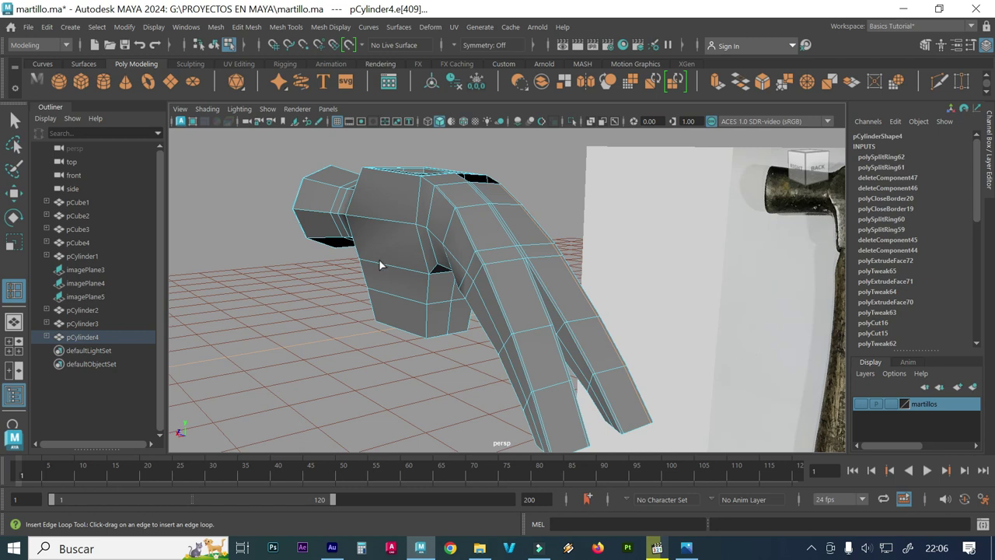
scroll(412, 264, "up", 3)
scroll(420, 233, "up", 3)
scroll(474, 206, "up", 2)
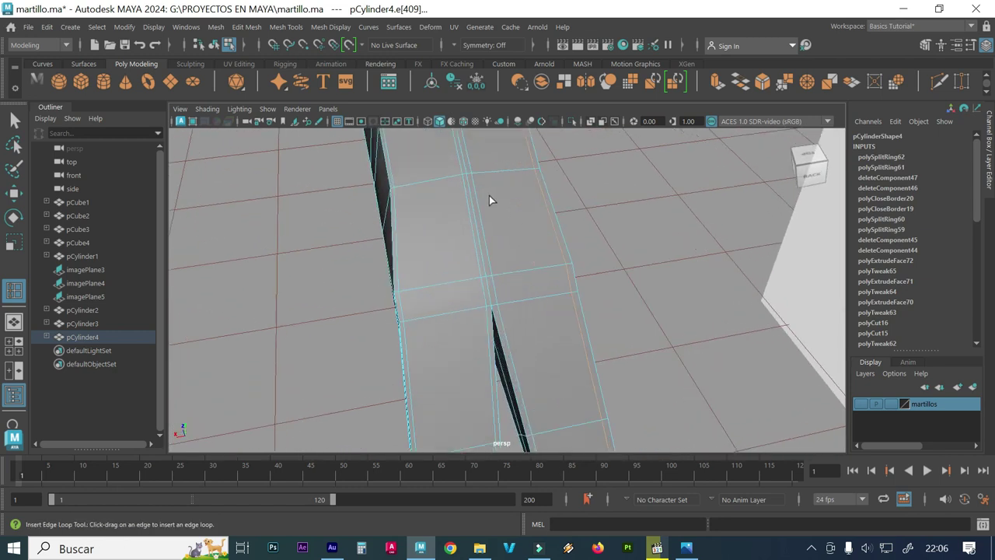
scroll(468, 322, "down", 2)
right_click_drag(453, 225, 465, 221)
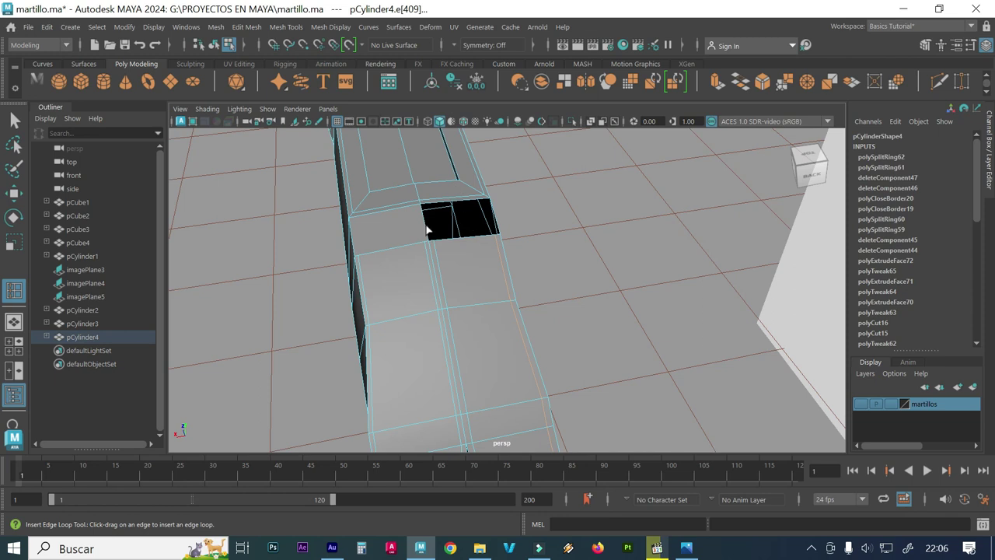
left_click_drag(427, 229, 444, 210, "alt")
right_click_drag(444, 210, 443, 198, "alt")
middle_click_drag(443, 197, 443, 296, "alt")
left_click(14, 121)
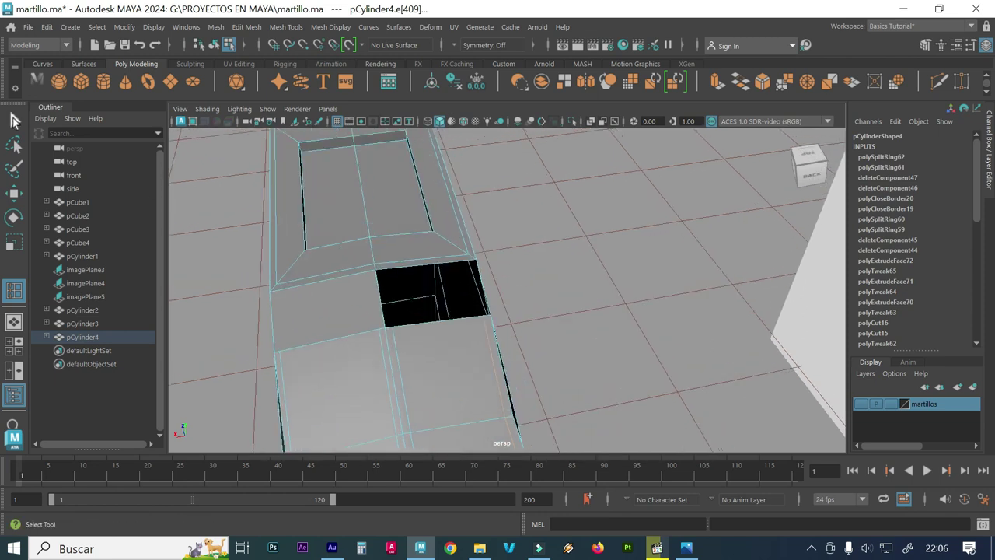
- Select the hole's border edge and close it with Mesh > Fill Hole
left_click(291, 139)
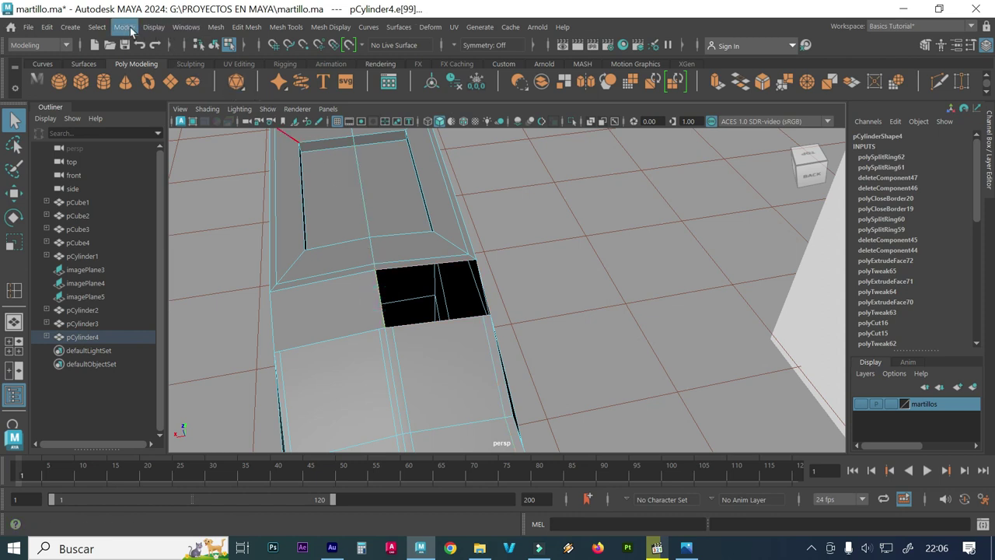
left_click(154, 26)
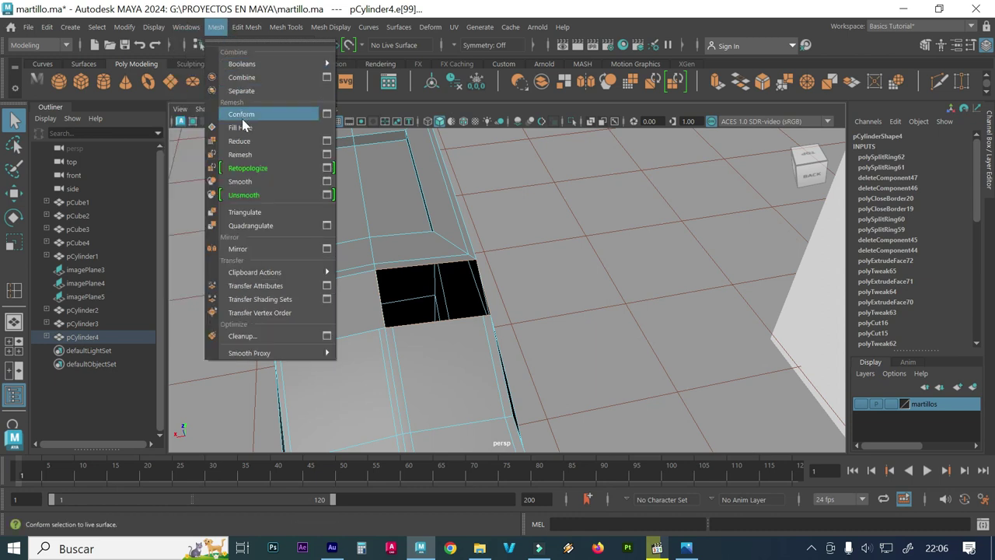
left_click(242, 127)
- Check the underside for another open border, then deselect and orbit around the whole mesh
left_click_drag(448, 298, 397, 220, "alt")
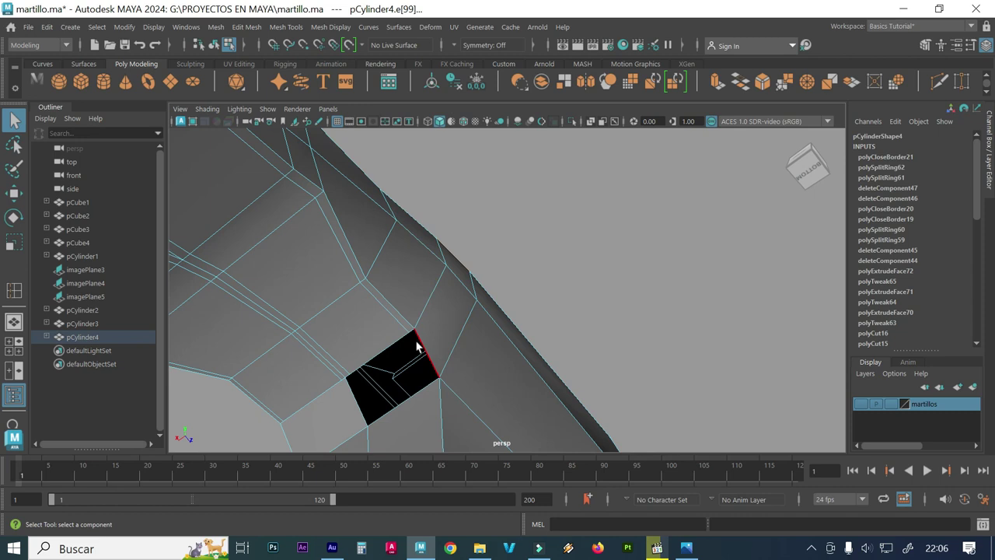
left_click(419, 343)
left_click(238, 29)
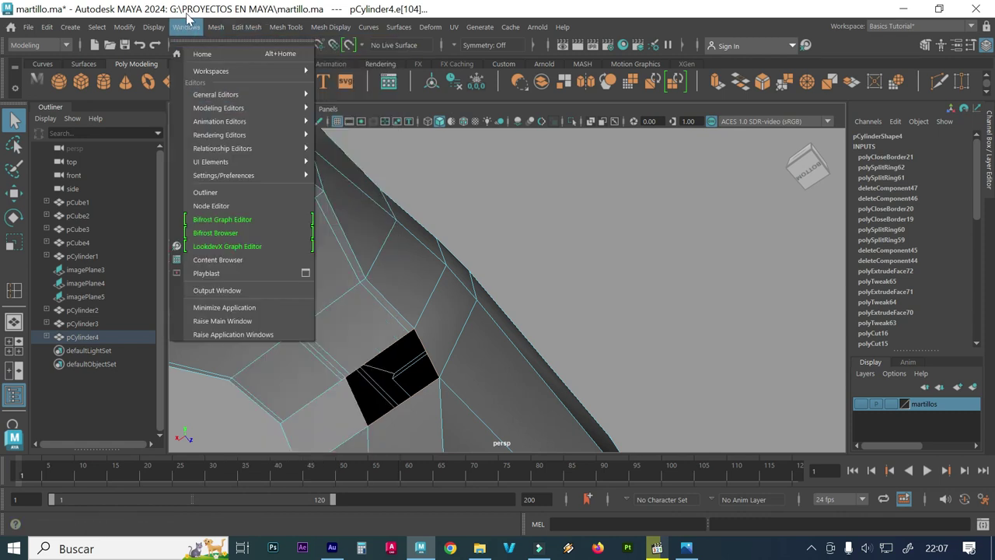
mouse_move(215, 26)
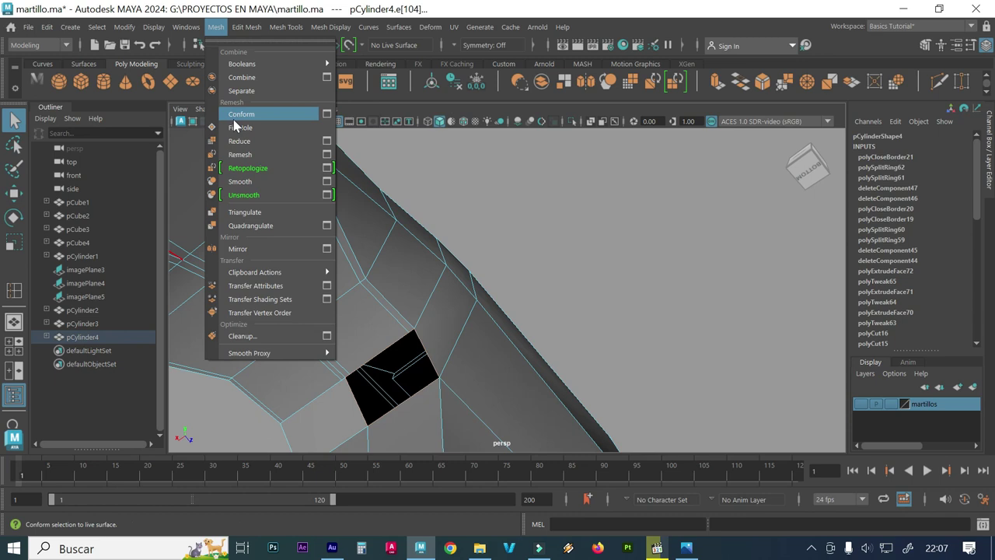
key("Escape")
left_click(485, 231)
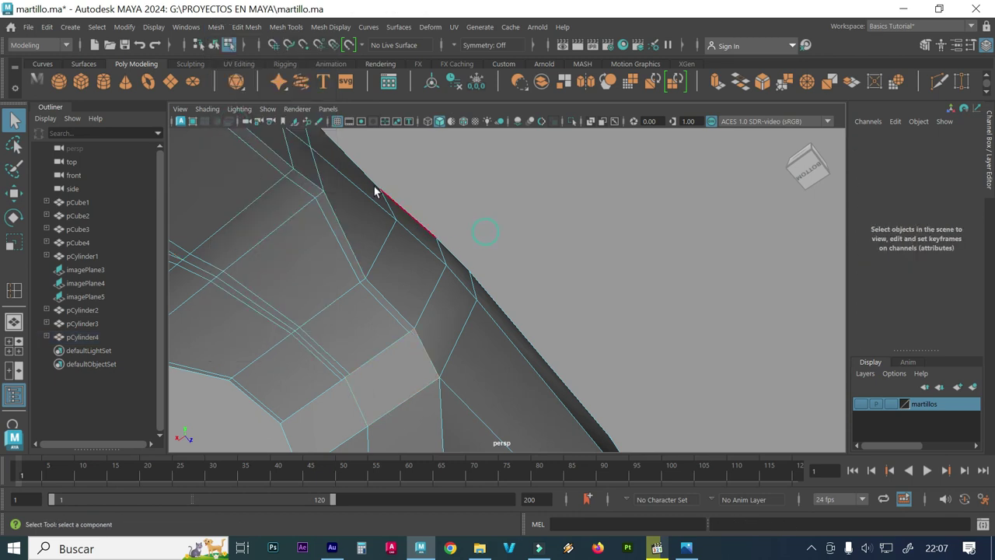
scroll(373, 192, "down", 10)
left_click_drag(489, 256, 402, 269, "alt")
scroll(402, 269, "up", 5)
left_click_drag(462, 266, 412, 299, "alt")
mouse_move(473, 327)
left_mouse_down("alt")
mouse_move(391, 259)
mouse_move(346, 244)
mouse_move(427, 296)
mouse_move(369, 296)
left_mouse_up("alt")
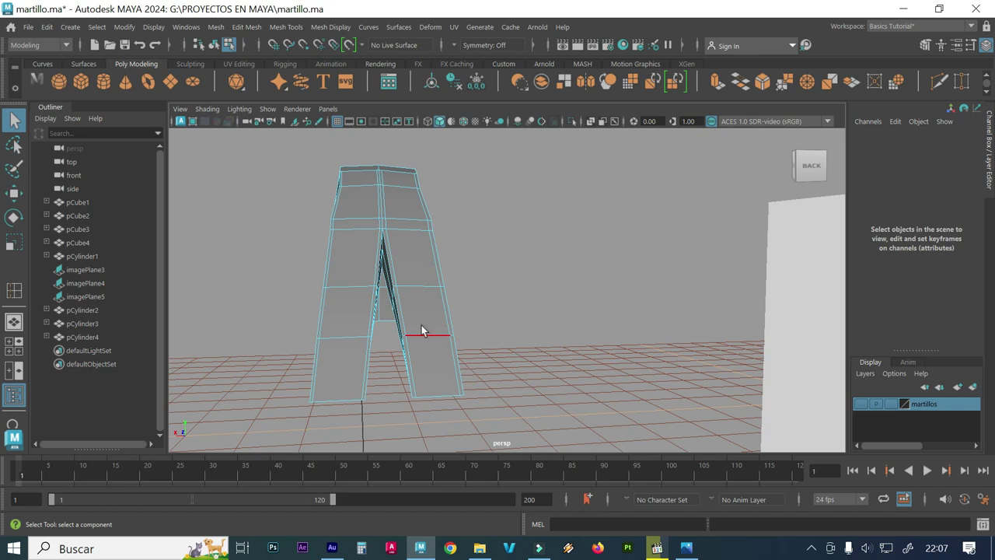
mouse_move(382, 235)
left_mouse_down("alt")
mouse_move(455, 165)
mouse_move(406, 137)
left_mouse_up("alt")
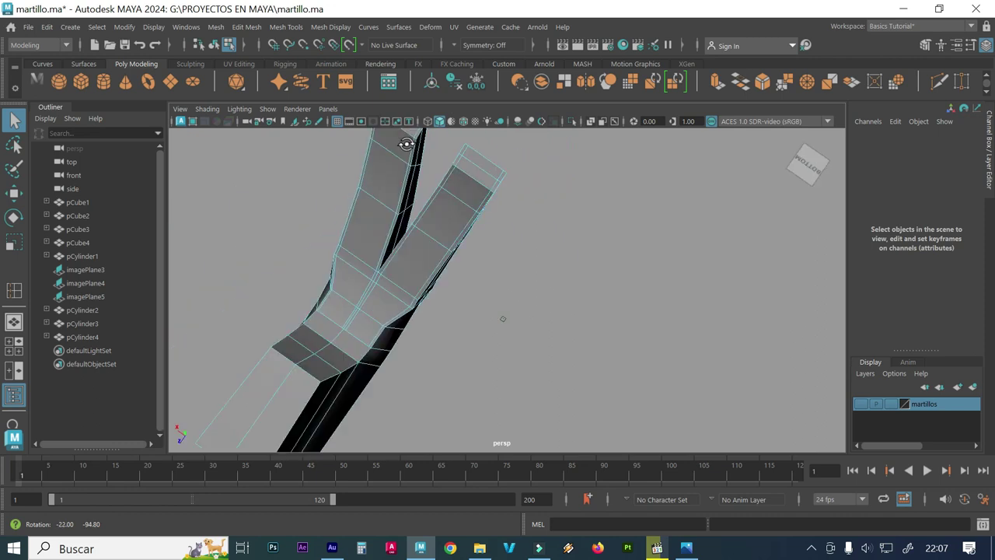
mouse_move(671, 280)
left_mouse_down("alt")
mouse_move(656, 248)
mouse_move(315, 290)
mouse_move(295, 340)
mouse_move(315, 340)
left_mouse_up("alt")
mouse_move(402, 335)
left_mouse_down("alt")
mouse_move(446, 304)
mouse_move(417, 296)
mouse_move(448, 284)
left_mouse_up("alt")
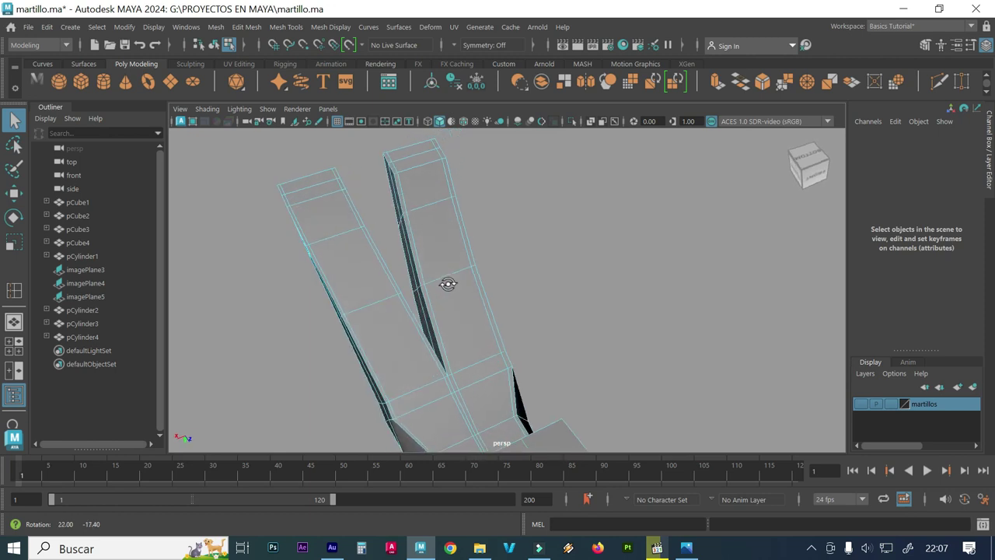
mouse_move(362, 295)
left_mouse_down("alt")
mouse_move(355, 262)
mouse_move(363, 264)
left_mouse_up("alt")
mouse_move(740, 337)
left_mouse_down("alt")
mouse_move(735, 368)
mouse_move(706, 377)
left_mouse_up("alt")
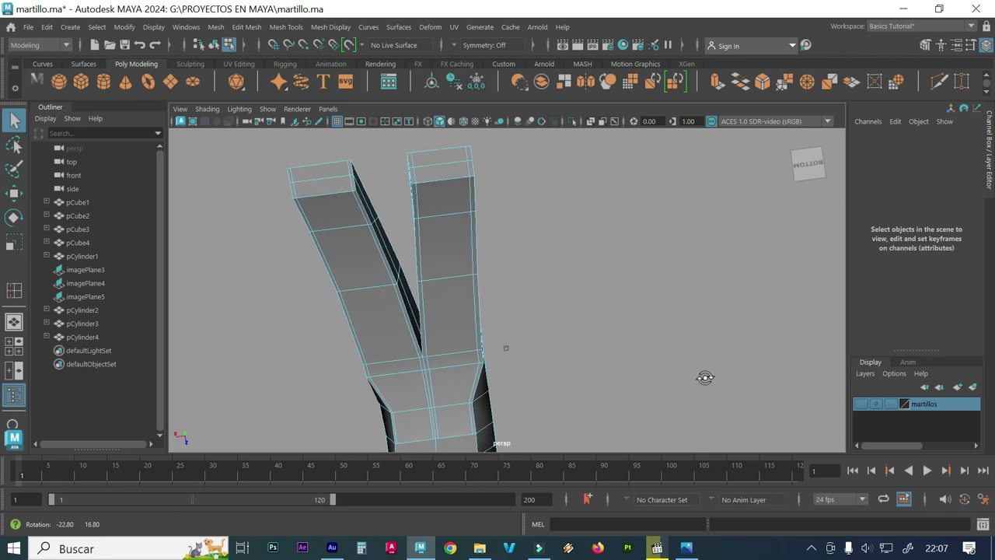
mouse_move(324, 181)
left_mouse_down("alt")
mouse_move(313, 160)
mouse_move(356, 150)
mouse_move(358, 169)
mouse_move(300, 178)
mouse_move(306, 138)
left_mouse_up("alt")
middle_click_drag(350, 204, 413, 232, "alt")
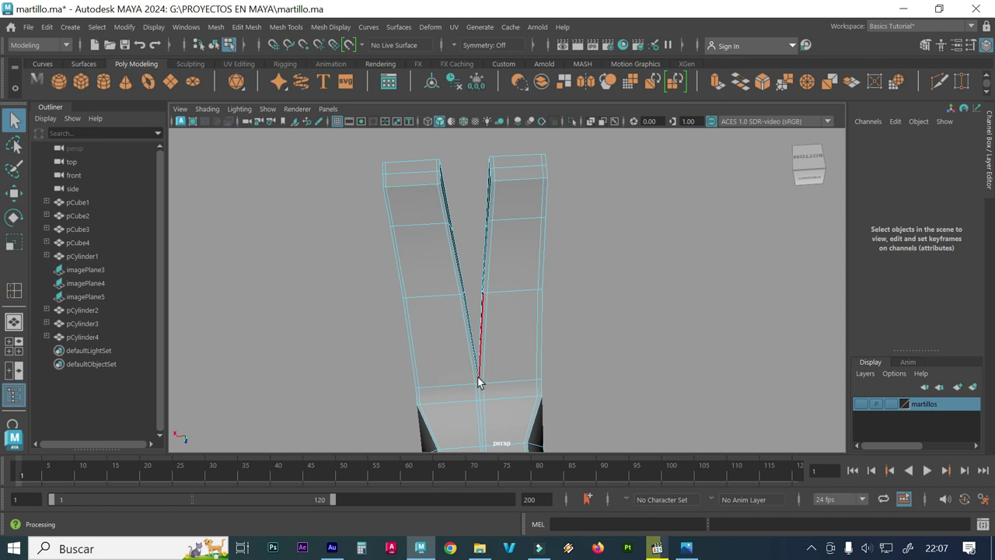
scroll(486, 381, "up", 2)
middle_click_drag(490, 384, 495, 322, "alt")
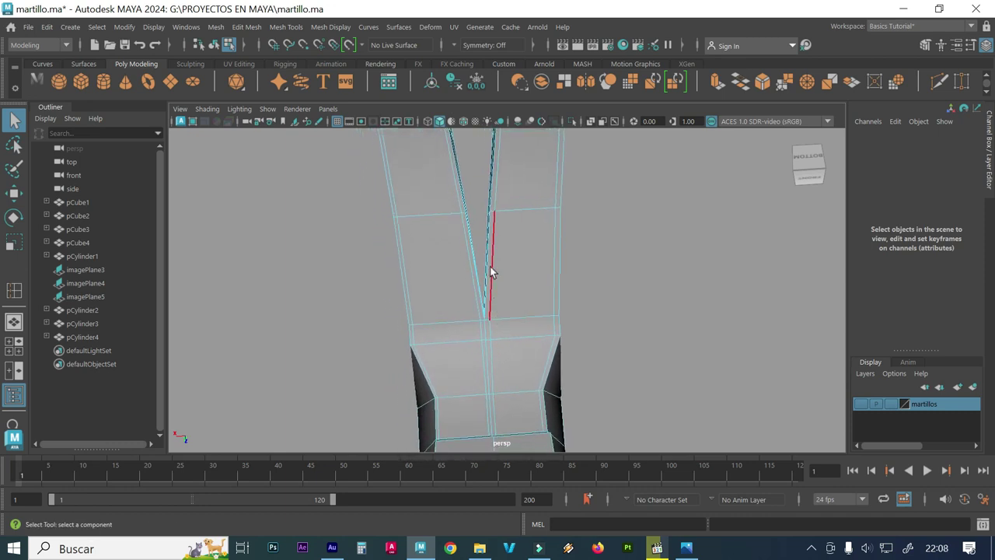
mouse_move(517, 153)
right_mouse_down()
mouse_move(486, 145)
mouse_move(452, 155)
right_mouse_up()
left_click_drag(504, 303, 524, 300, "alt")
mouse_move(519, 250)
left_mouse_down("alt")
mouse_move(531, 246)
mouse_move(540, 260)
left_mouse_up("alt")
middle_click_drag(529, 238, 566, 272, "alt")
left_click_drag(547, 267, 521, 256)
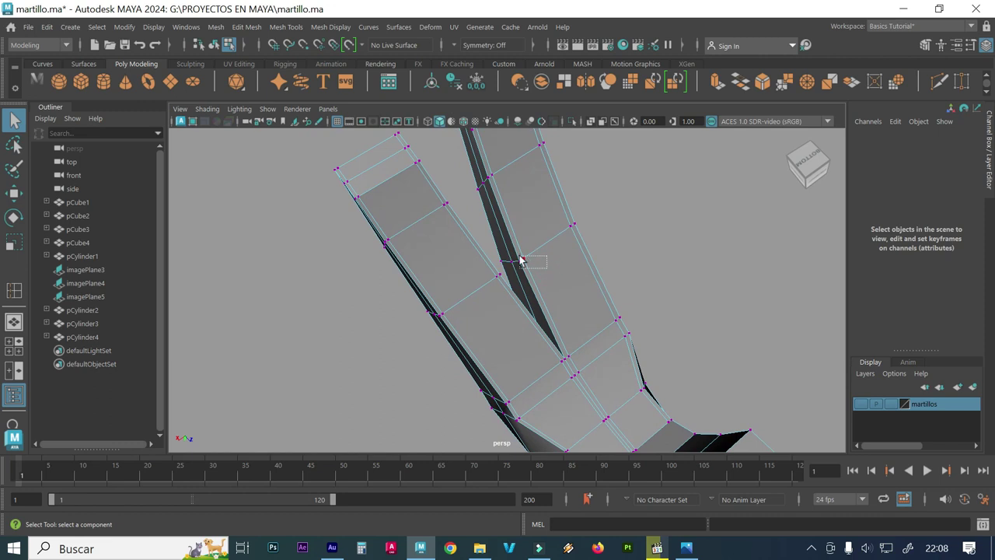
- Select an inner vertex on the prongs' middle row and scale it along X
left_click_drag(537, 267, 539, 262)
left_click(632, 228)
right_click_drag(496, 270, 609, 266, "alt")
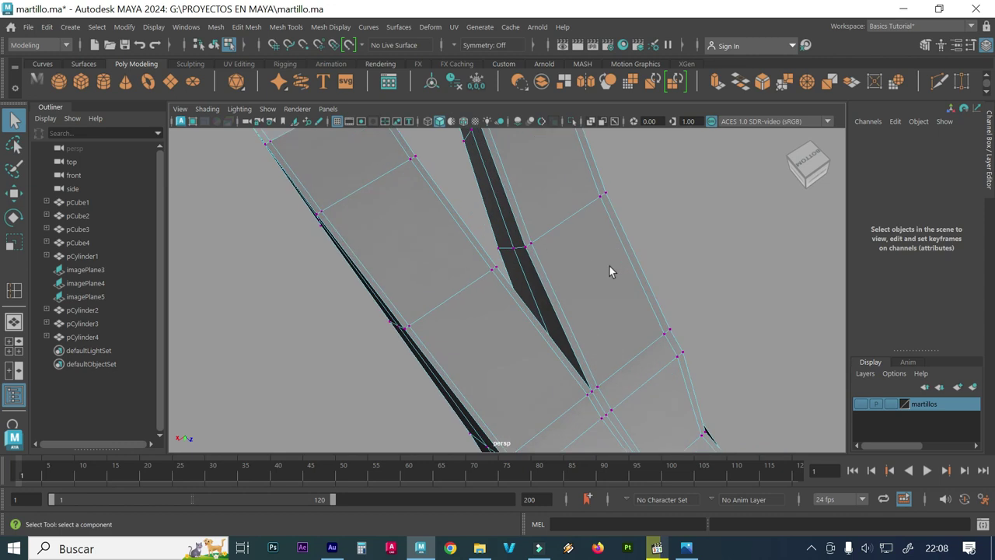
left_click(535, 235)
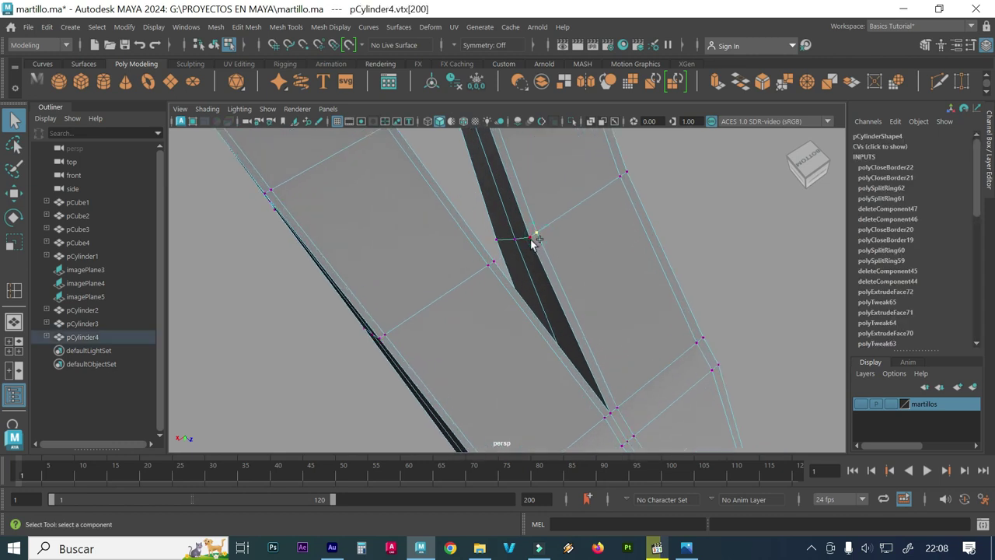
left_click(531, 241)
left_click_drag(531, 282, 467, 281, "alt")
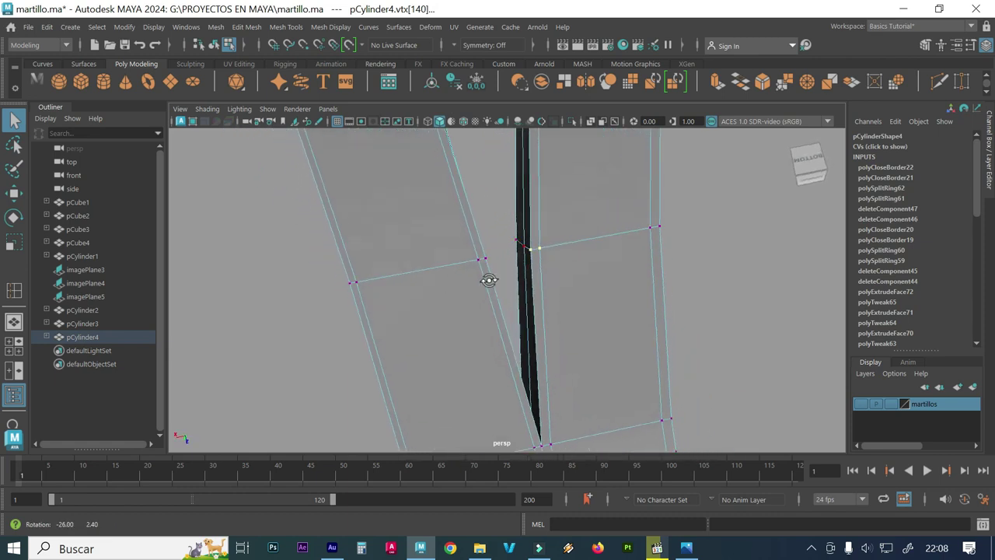
left_click(475, 254)
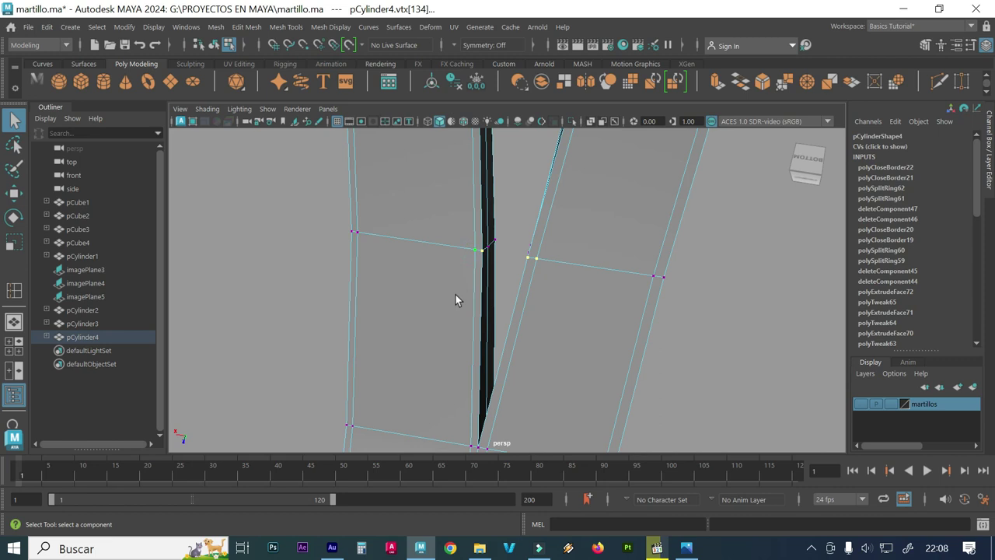
key("r")
left_click_drag(452, 250, 415, 249)
- Scale the selected vertices further along one axis, then pick inner vertices on both prongs
right_click_drag(562, 335, 456, 311, "alt")
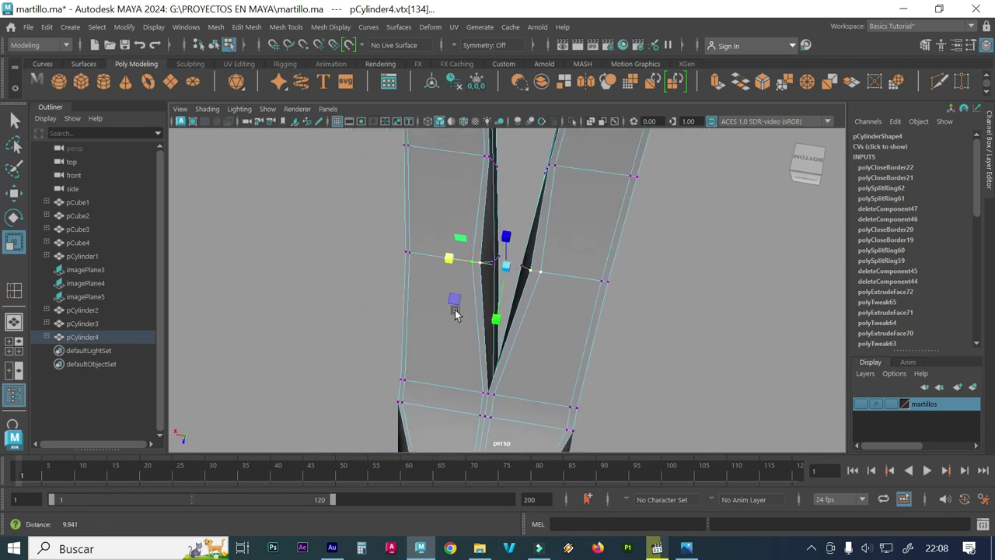
middle_click_drag(491, 289, 510, 311, "alt")
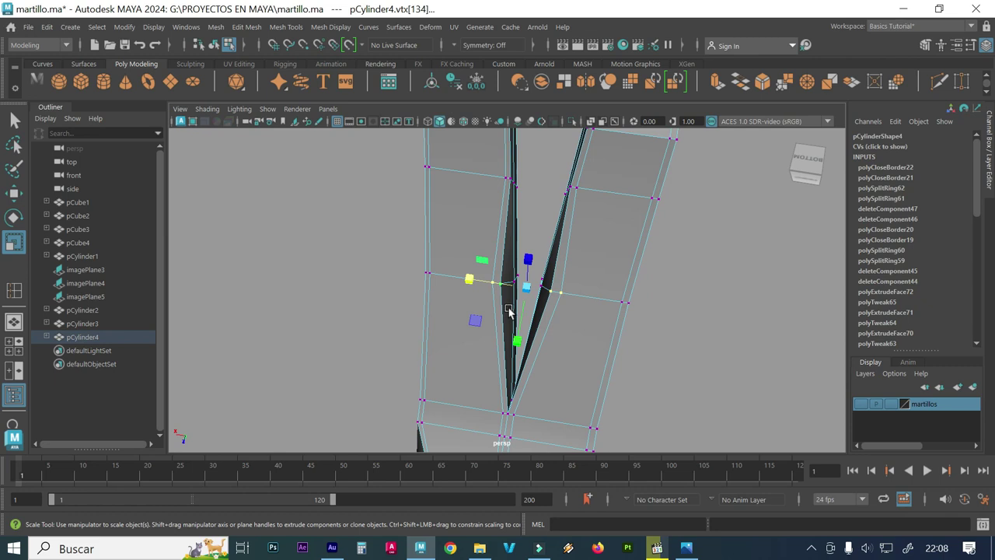
left_click_drag(519, 326, 562, 344, "alt")
left_click_drag(511, 311, 506, 311)
middle_click_drag(516, 306, 523, 351, "alt")
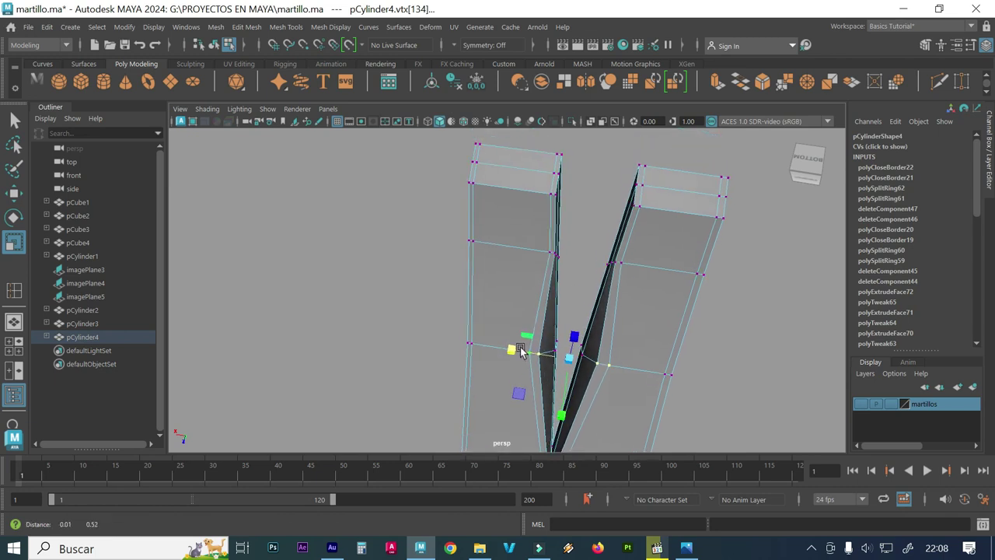
scroll(540, 334, "up", 2)
scroll(651, 327, "up", 2)
scroll(628, 318, "up", 2)
mouse_move(598, 323)
left_mouse_down("alt")
mouse_move(506, 318)
mouse_move(539, 320)
left_mouse_up("alt")
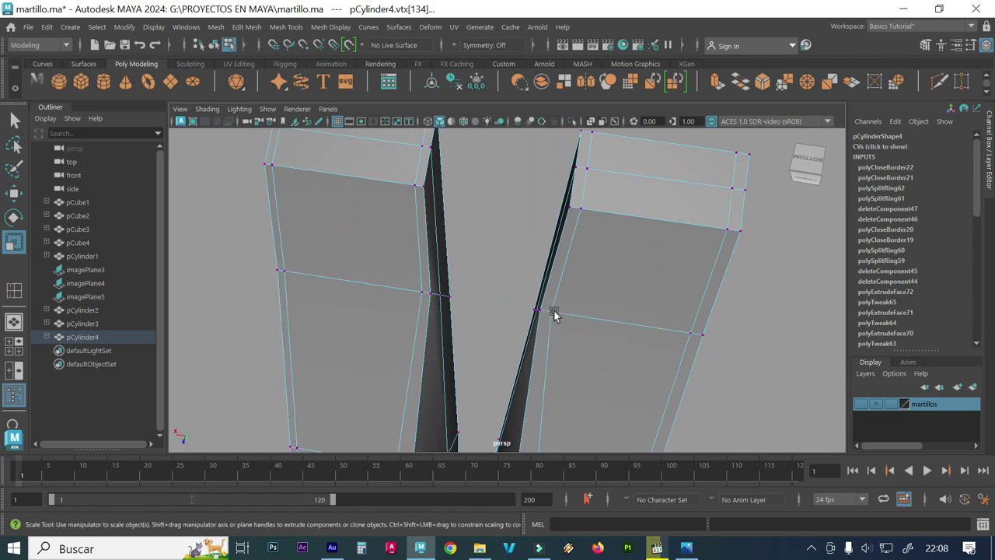
left_click(546, 312)
scroll(516, 317, "up", 2)
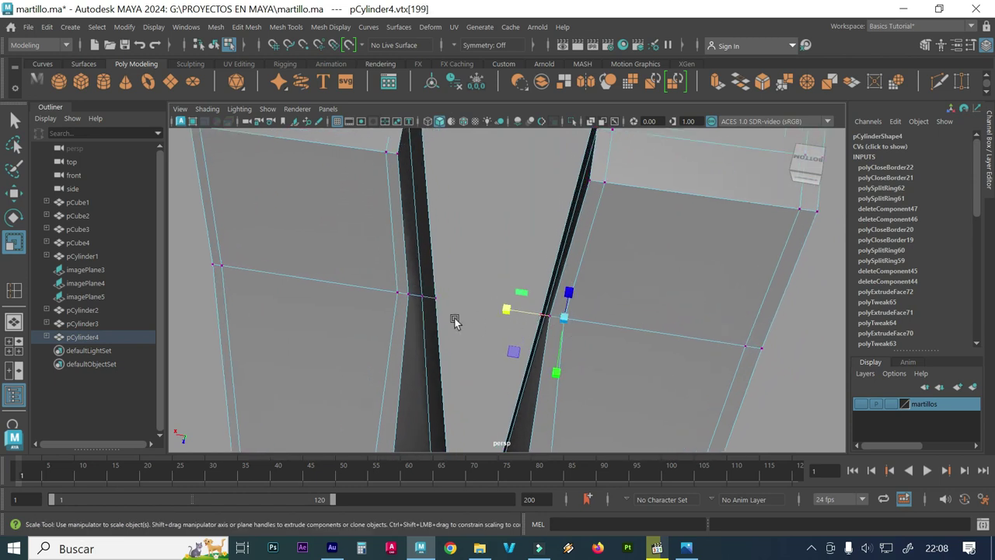
left_click(395, 293)
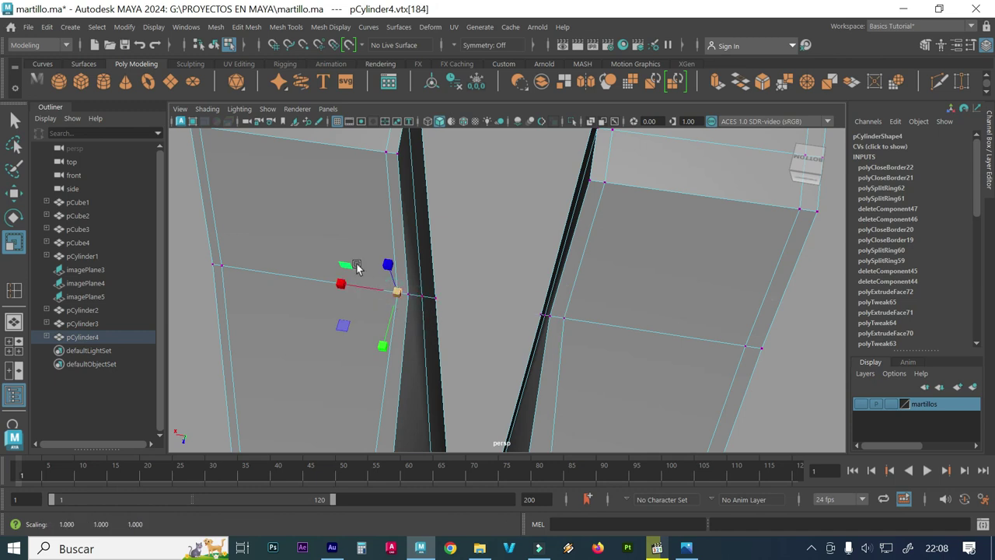
left_click(13, 120)
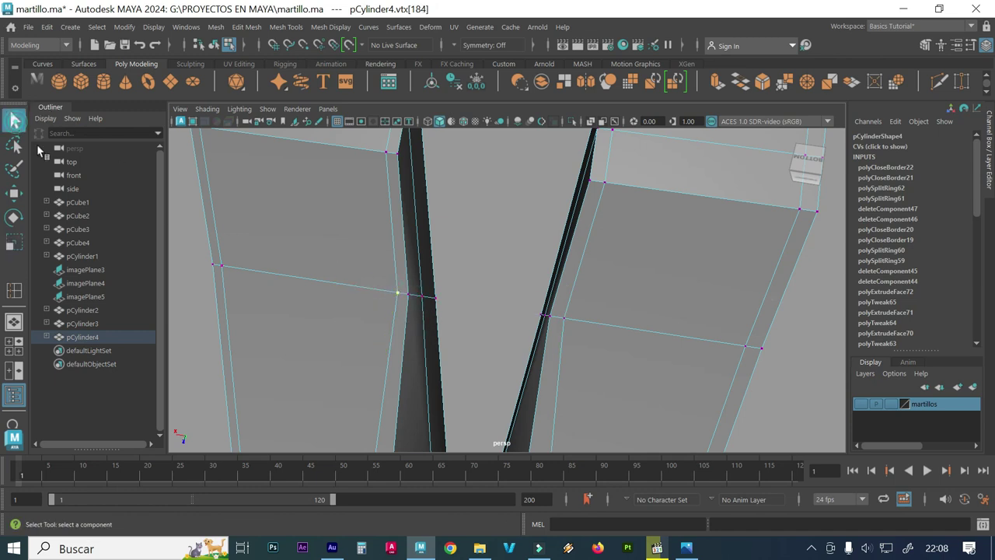
- Select the inner middle-row vertices on both prongs and scale them apart along X
left_click(409, 296)
left_click(549, 317, "shift")
key("r")
mouse_move(432, 304)
left_mouse_down()
mouse_move(417, 299)
mouse_move(466, 311)
mouse_move(464, 330)
left_mouse_up()
scroll(436, 303, "down", 3)
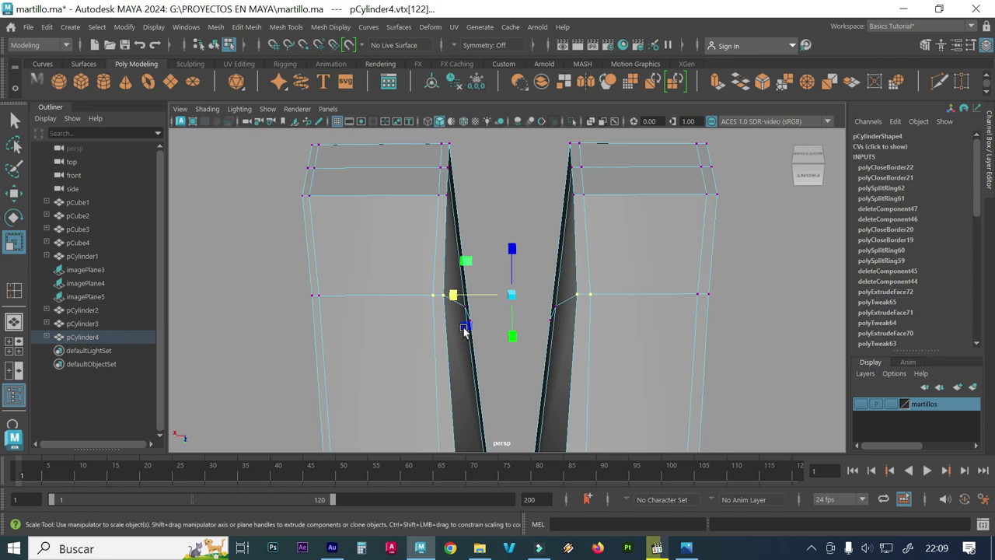
scroll(433, 311, "down", 2)
scroll(451, 326, "down", 1)
scroll(459, 311, "down", 1)
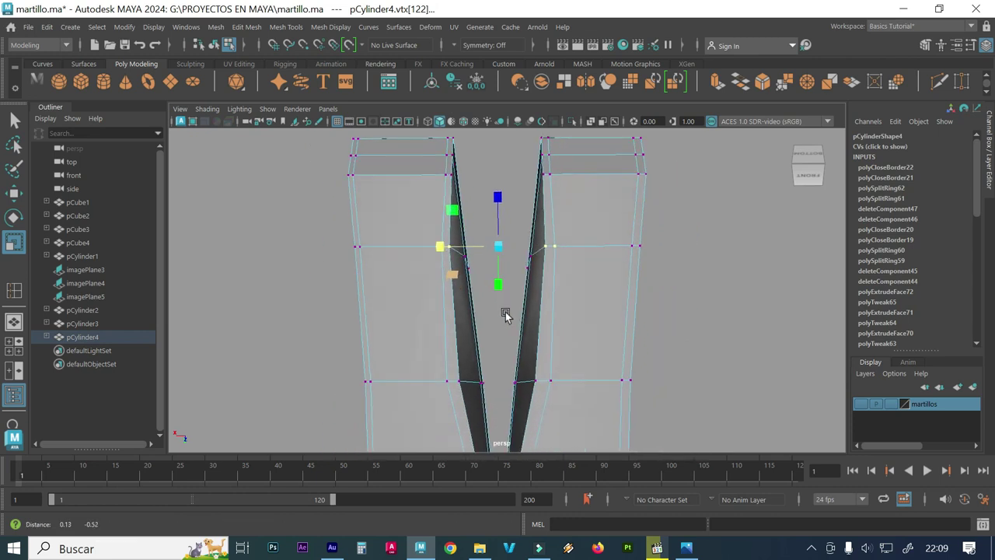
left_click_drag(440, 248, 439, 249)
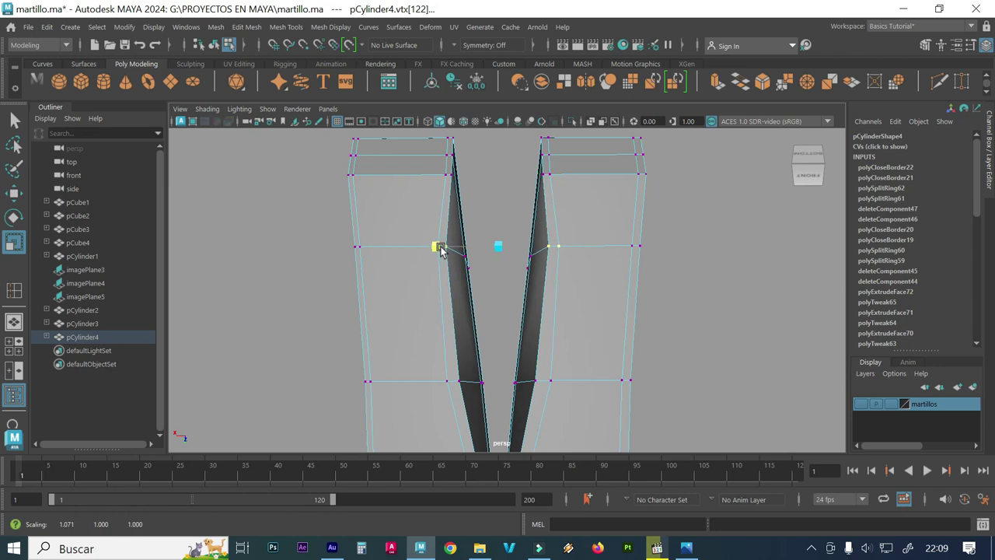
middle_click_drag(439, 249, 458, 296, "alt")
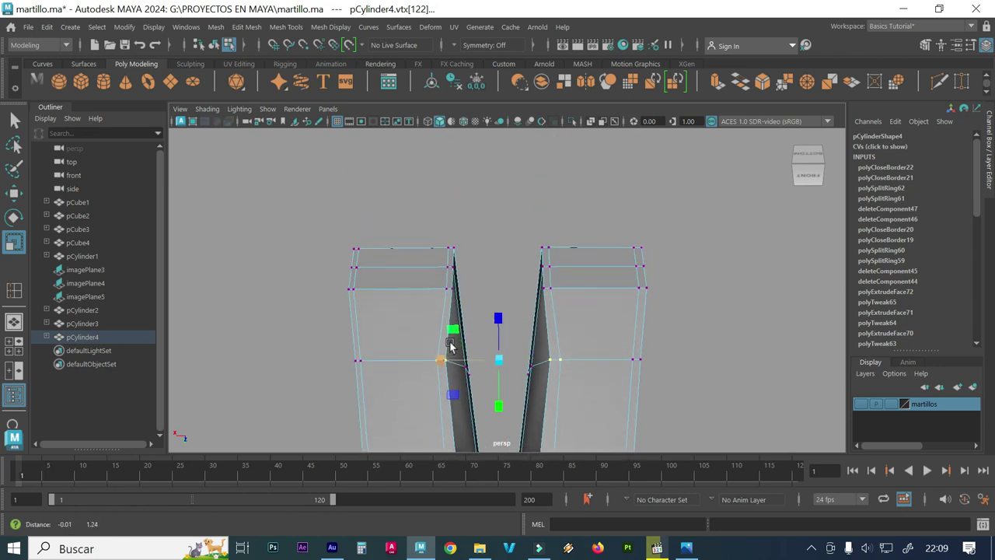
scroll(544, 300, "up", 2)
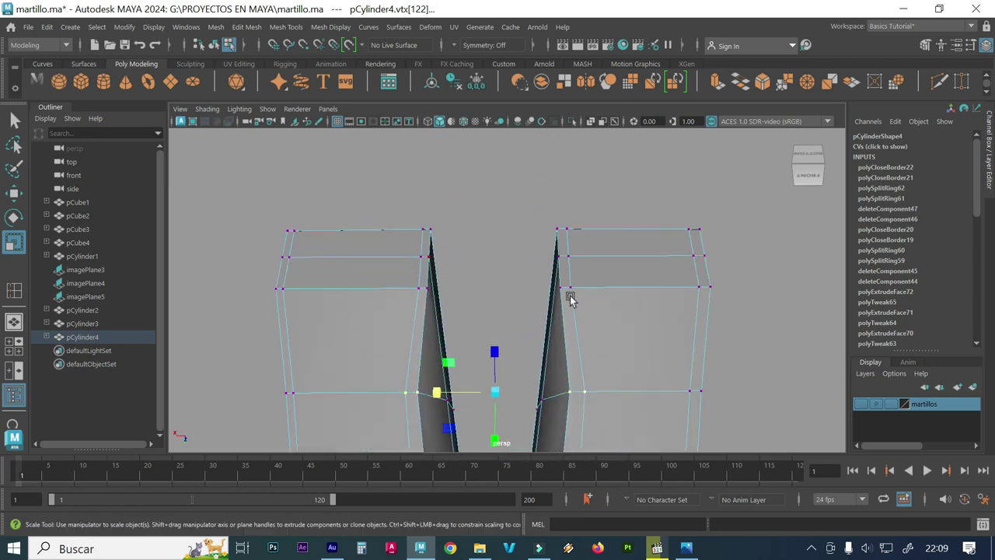
- Select the upper inner vertices of both prongs and scale them slightly further apart along X
left_click(418, 289)
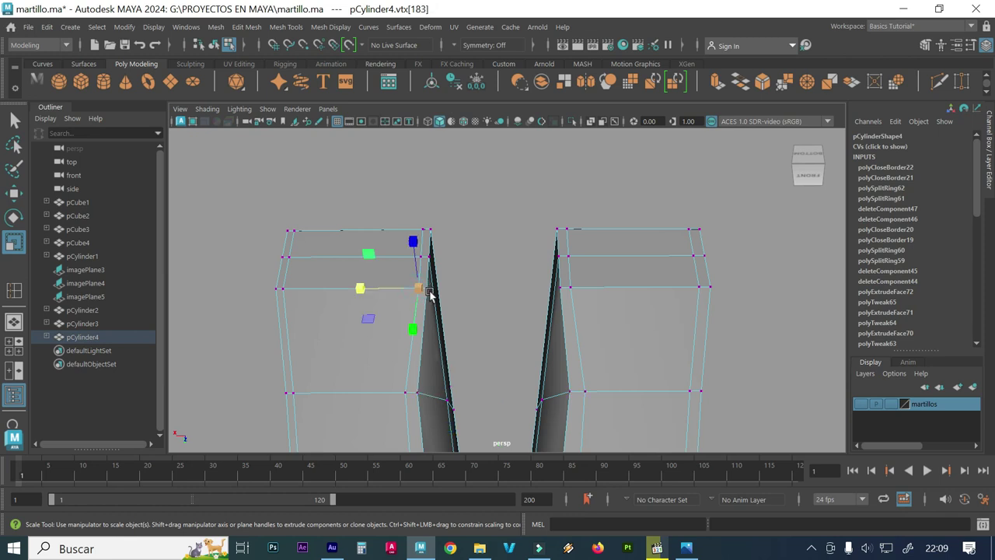
key("w")
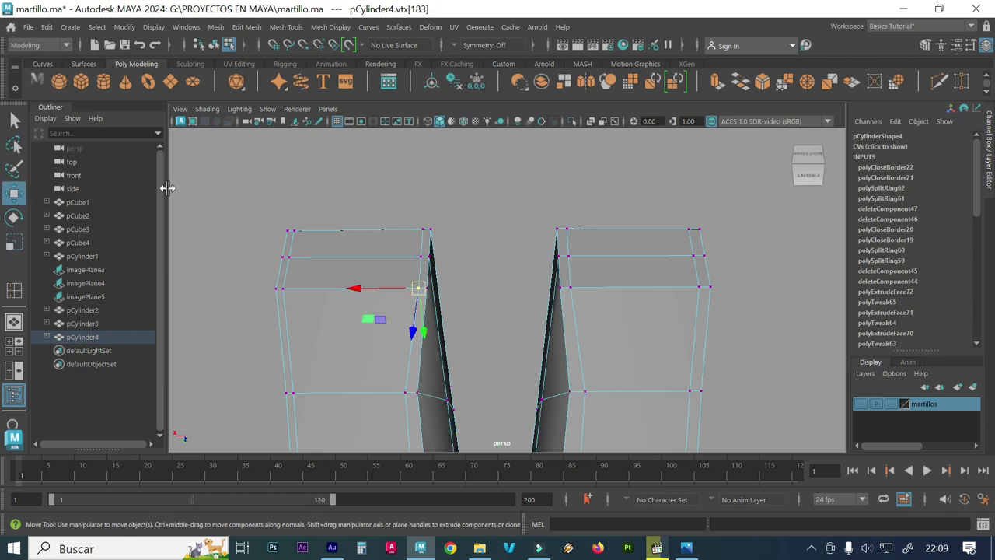
left_click(14, 121)
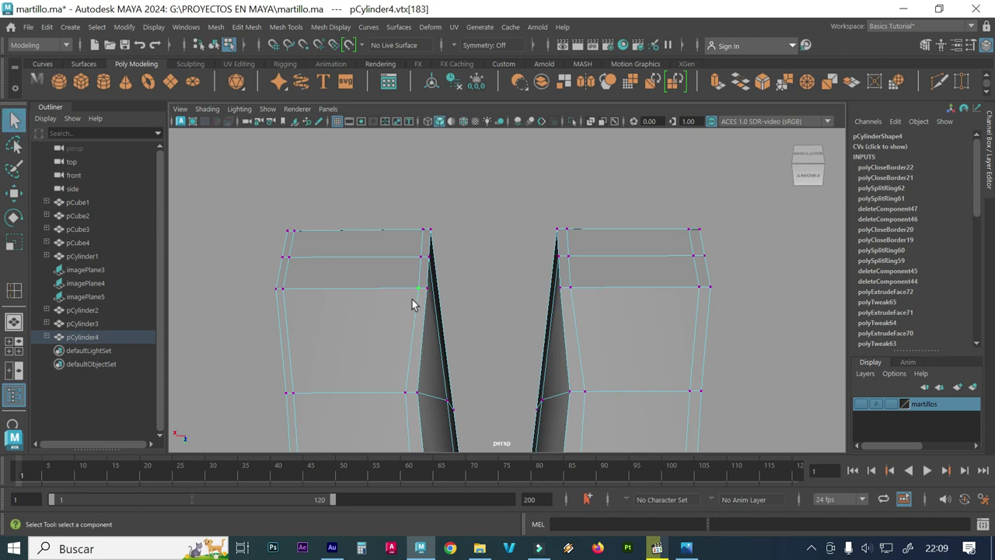
left_click(561, 289)
key("r")
left_click_drag(438, 289, 436, 290)
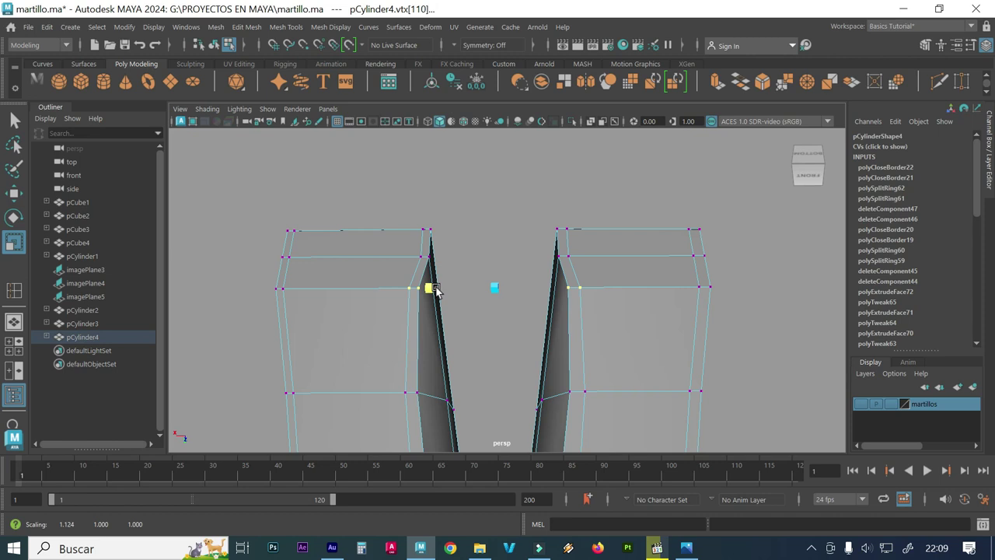
left_click_drag(436, 290, 436, 290)
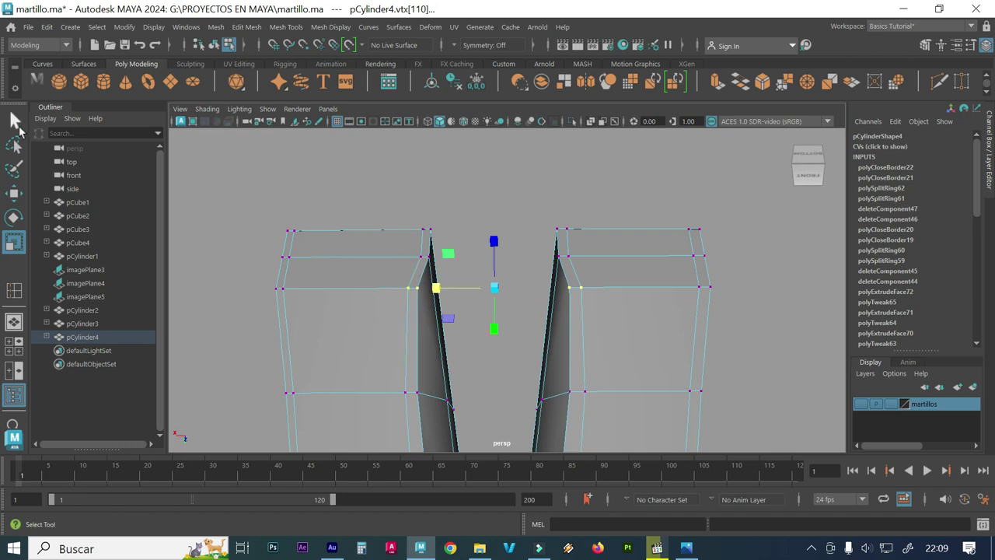
key("q")
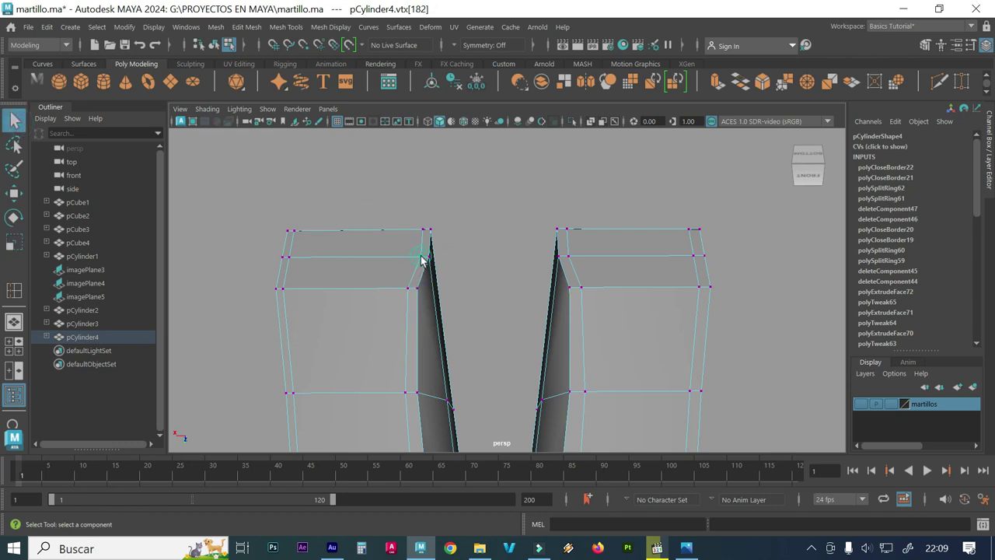
- Spread the two prongs' top inner corner vertices apart along X
left_click(429, 258)
left_click(569, 257, "shift")
key("r")
left_click_drag(474, 258, 441, 257)
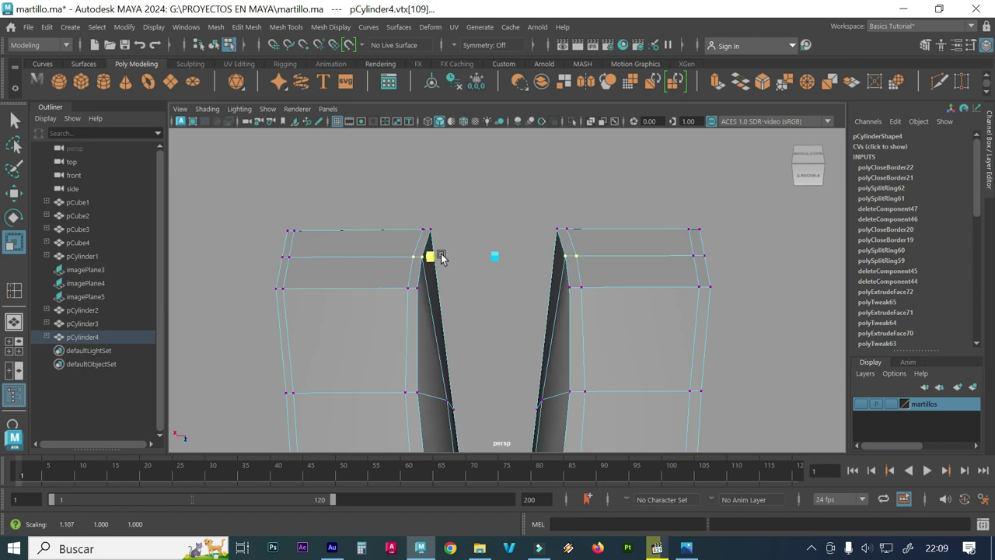
left_click_drag(441, 257, 441, 258)
- Preview the smoothed claw with 3, inspect it from an angle, then return to the cage with 1
mouse_move(502, 306)
right_mouse_down("alt")
mouse_move(373, 287)
mouse_move(327, 291)
mouse_move(432, 329)
right_mouse_up("alt")
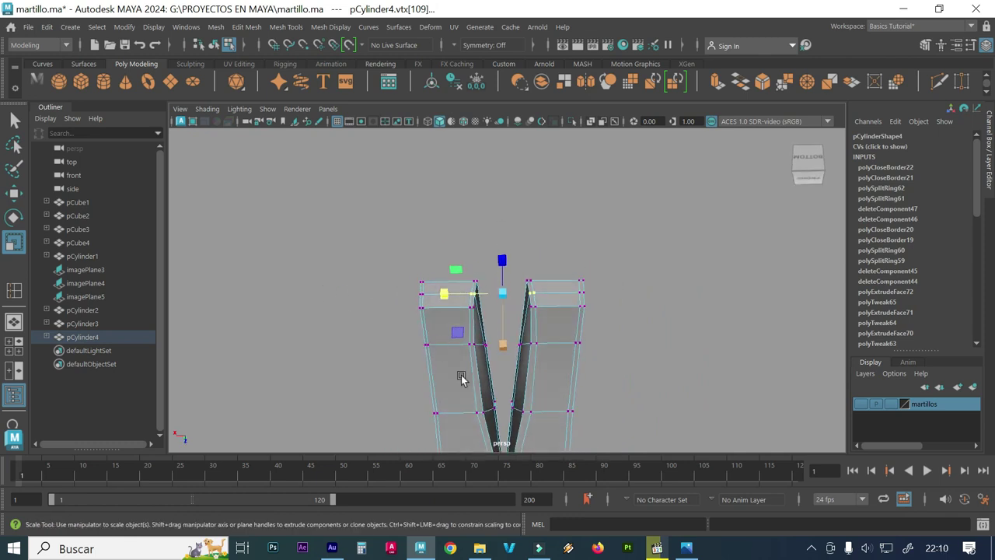
middle_click_drag(464, 378, 440, 285, "alt")
key("3")
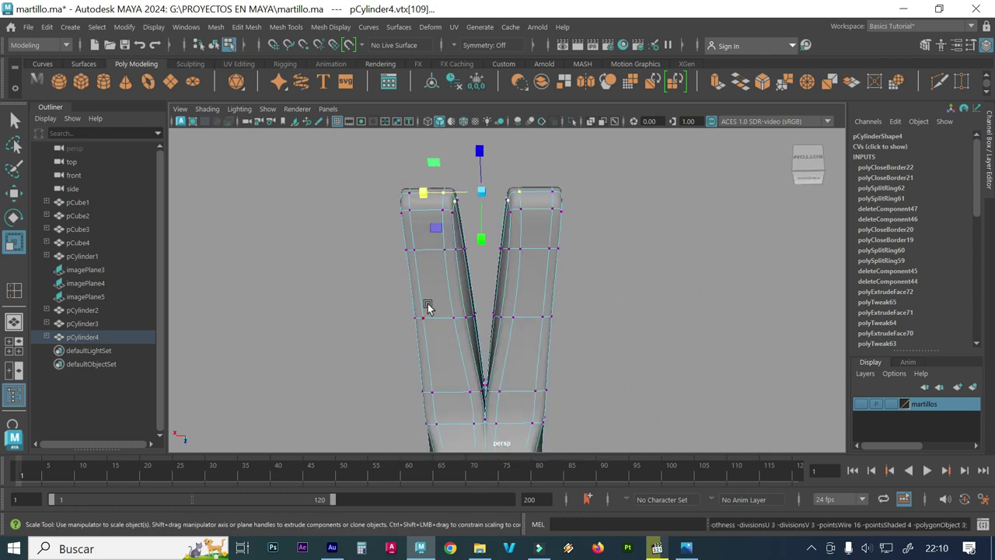
mouse_move(422, 340)
left_mouse_down("alt")
mouse_move(505, 337)
mouse_move(493, 334)
mouse_move(535, 296)
mouse_move(459, 316)
left_mouse_up("alt")
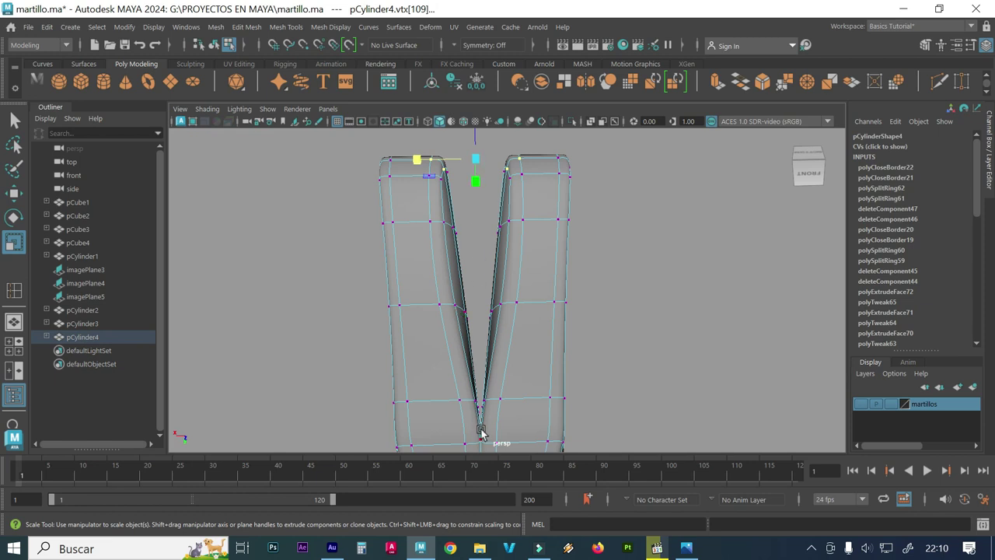
key("1")
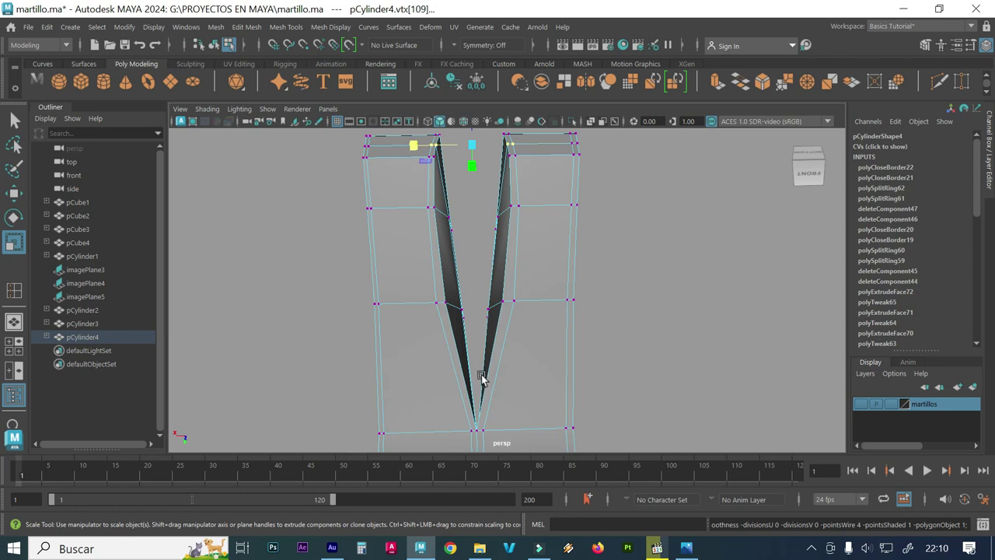
- Zoom in on the upper prongs and make small spacing adjustments to the selected vertices
middle_click_drag(418, 216, 422, 256, "alt")
right_click_drag(427, 256, 487, 247, "alt")
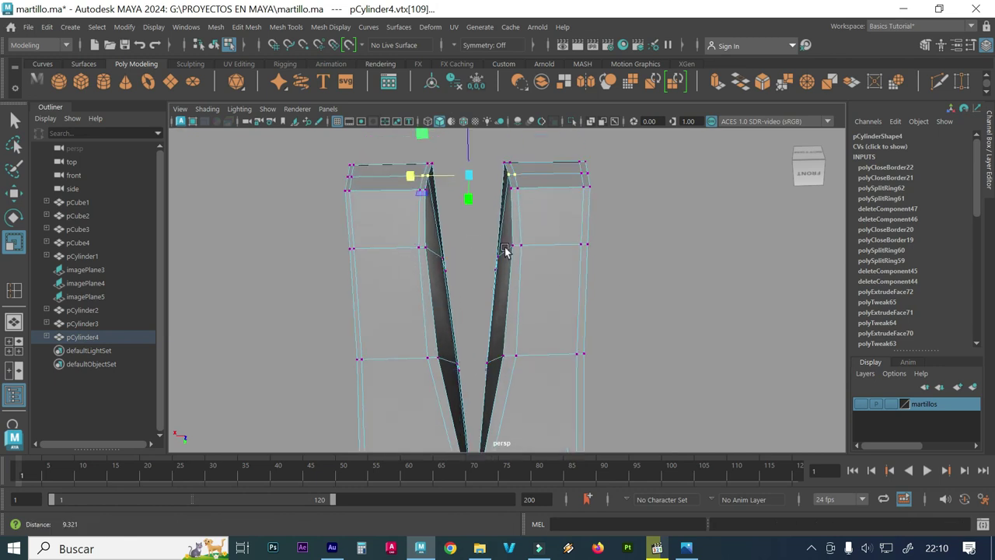
middle_click_drag(488, 247, 487, 290, "alt")
right_click_drag(471, 272, 535, 265, "alt")
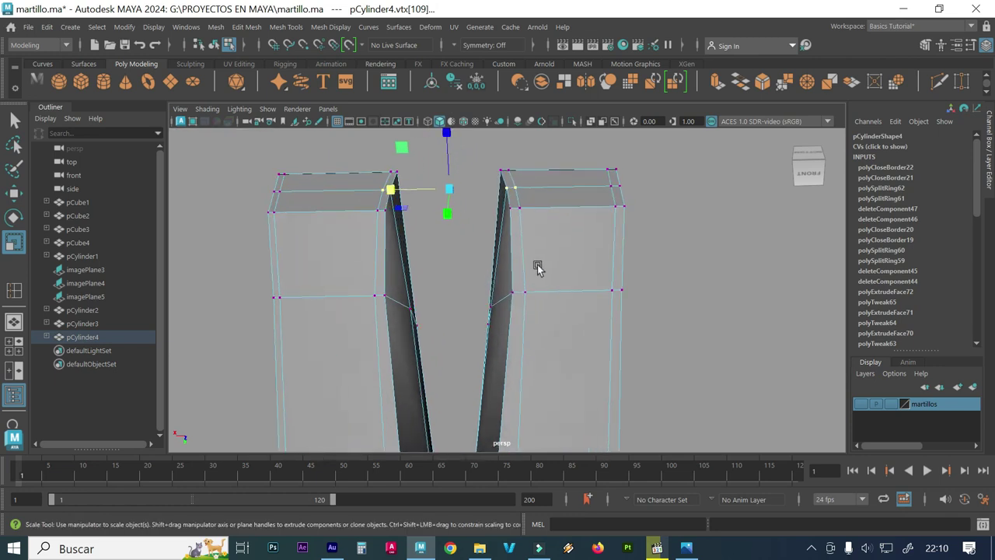
middle_click_drag(435, 242, 447, 278, "alt")
left_click_drag(400, 223, 399, 224)
scroll(381, 252, "up", 1)
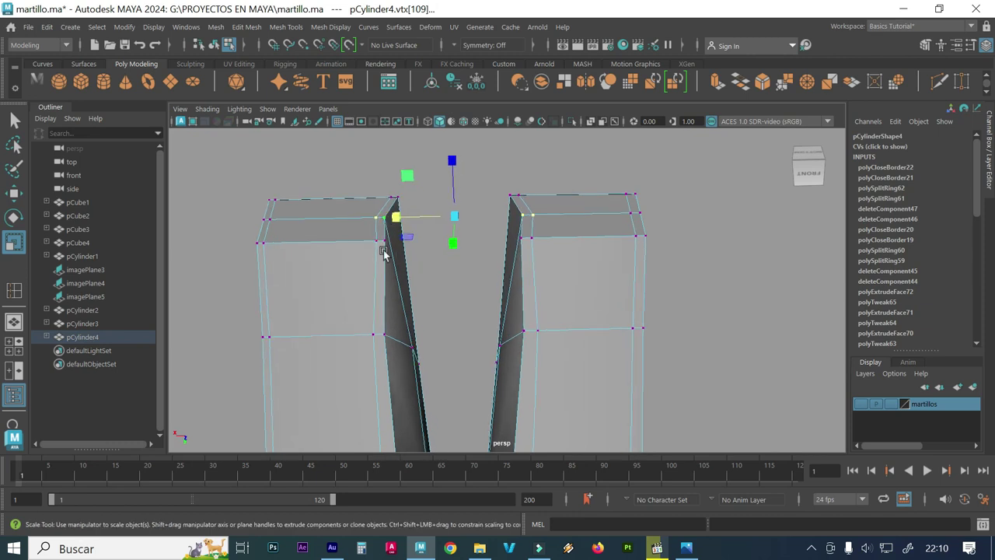
left_click_drag(395, 217, 398, 218)
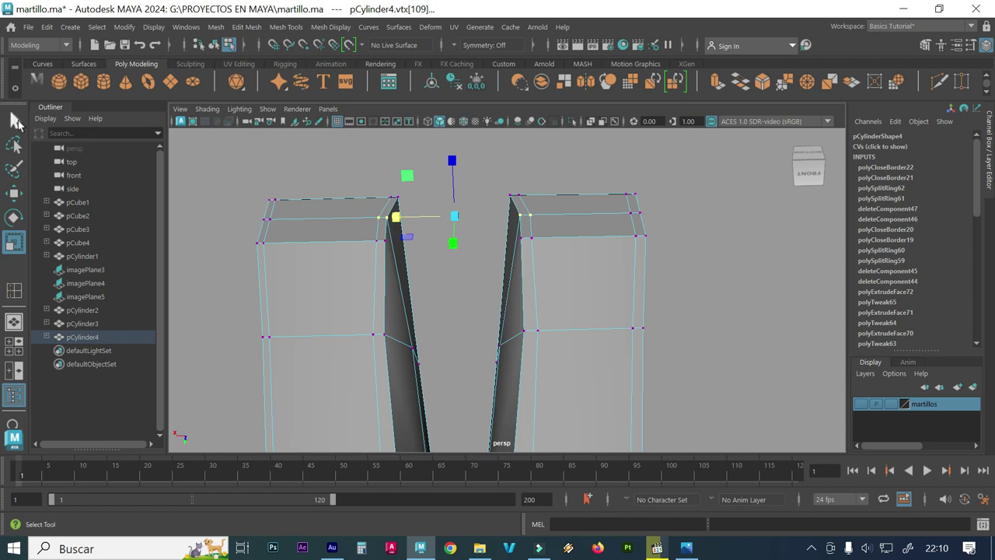
- Select the inner upper-ring vertices on both prongs and scale them along X to about 0.683
left_click(14, 119)
left_click(378, 246)
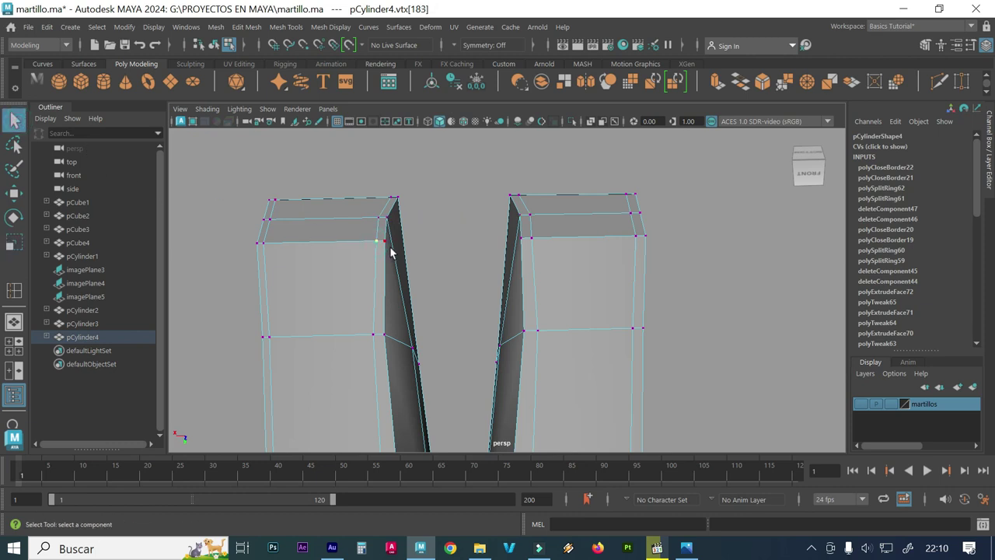
left_click(386, 242)
left_click(523, 240, "shift")
left_click(532, 239, "shift")
key("r")
left_click_drag(396, 242, 402, 240)
- Undo a stray scale on the right prong's middle-ring vertex and clear the selection
middle_click_drag(418, 322, 413, 311, "alt")
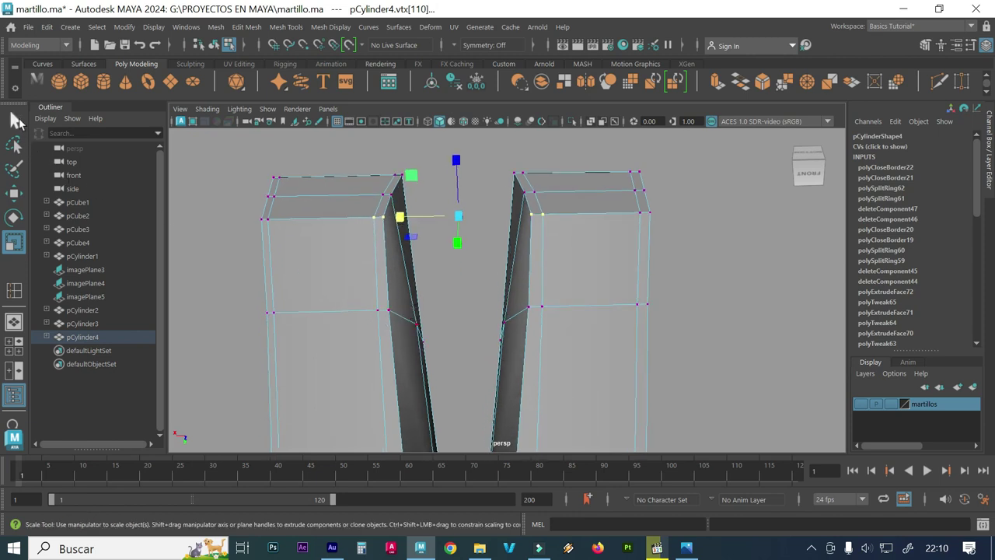
left_click(16, 120)
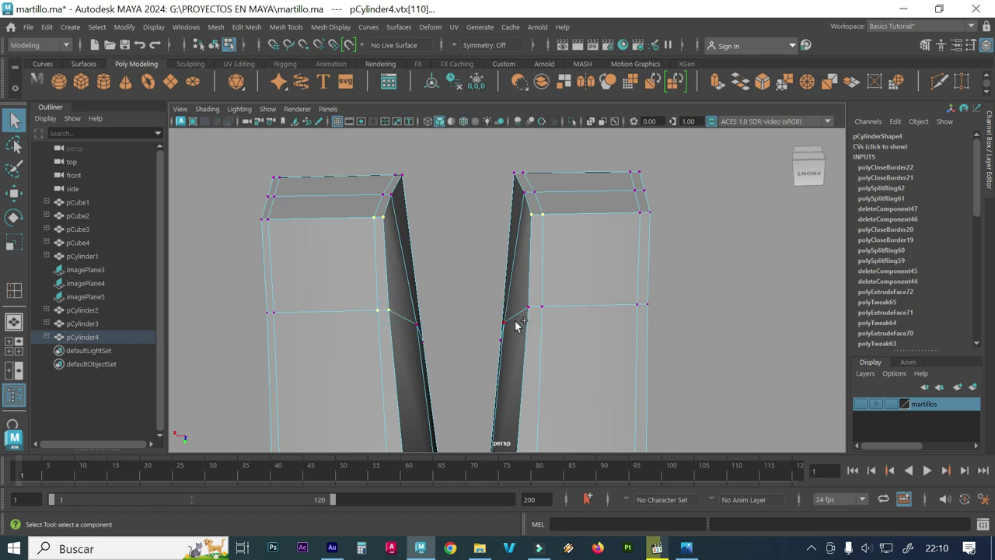
left_click(543, 306)
key("r")
left_click_drag(402, 269, 400, 267)
key("ctrl+z")
left_click(444, 195)
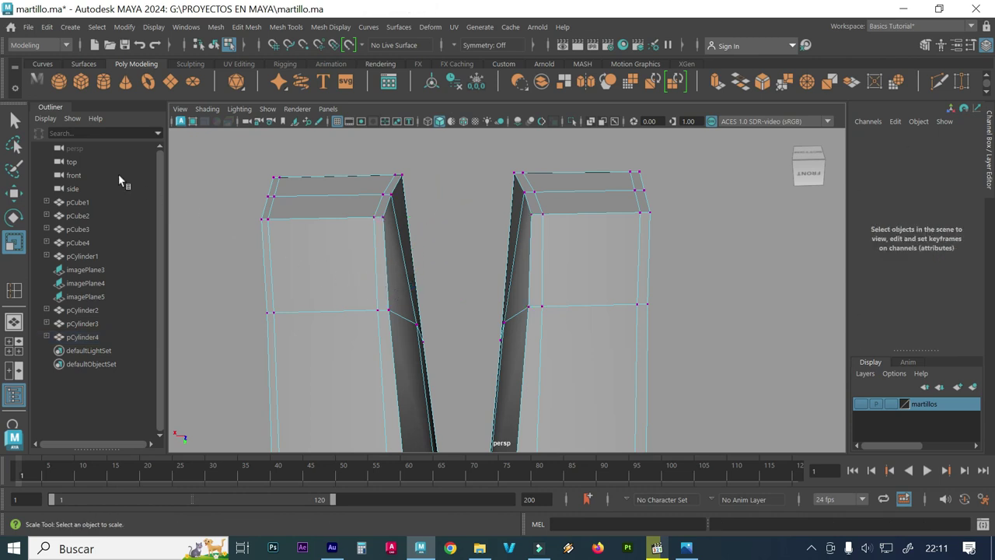
- Select the inner middle-ring vertices on both prongs and scale them slightly inward
left_click(14, 120)
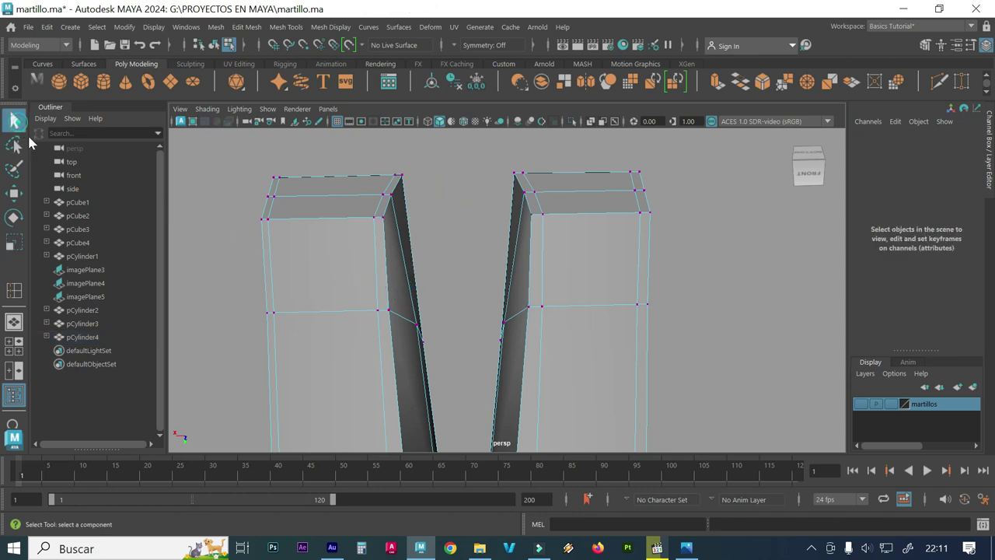
left_click(378, 312)
left_click(389, 311, "shift")
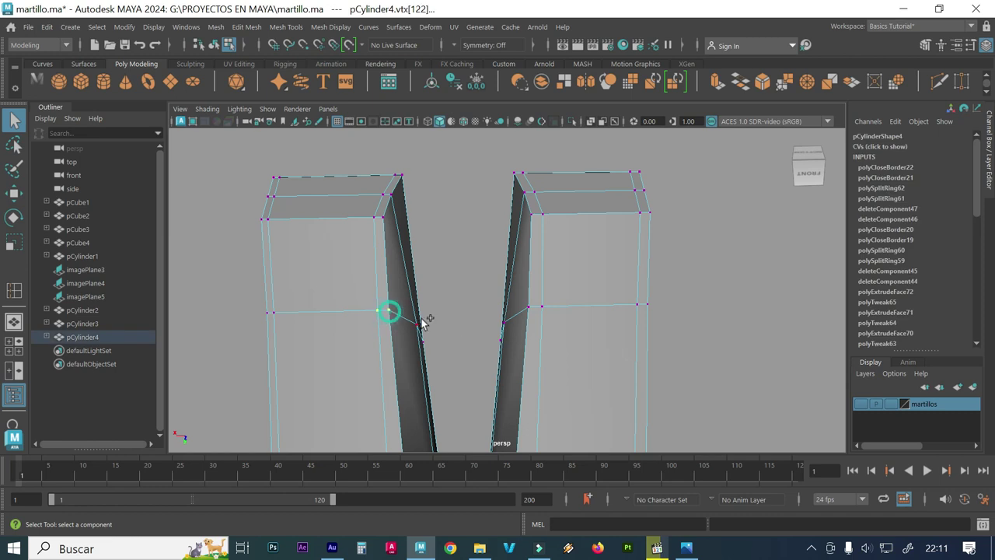
left_click(529, 311, "shift")
key("r")
mouse_move(403, 311)
left_mouse_down()
mouse_move(412, 311)
mouse_move(402, 312)
left_mouse_up()
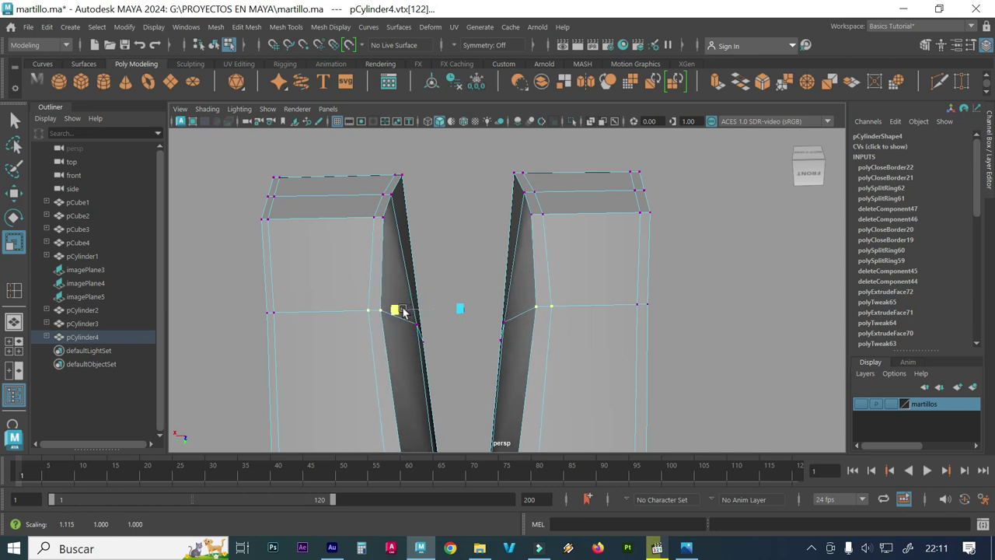
key("w")
scroll(438, 371, "up", 3)
middle_click_drag(440, 271, 443, 241, "alt")
key("r")
middle_click_drag(446, 318, 440, 249, "alt")
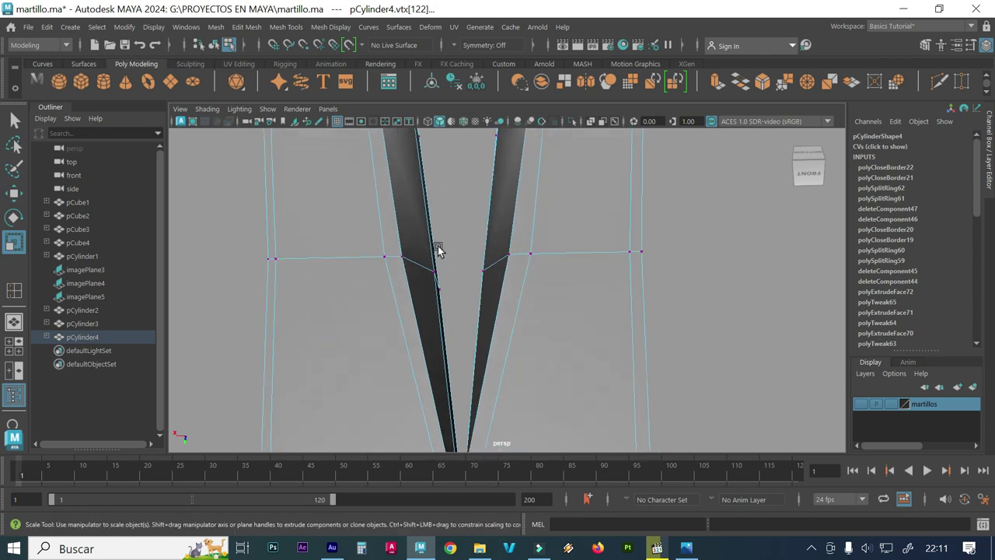
- Pull the left prong's inner middle-ring vertices inward, then deselect
left_click(386, 258)
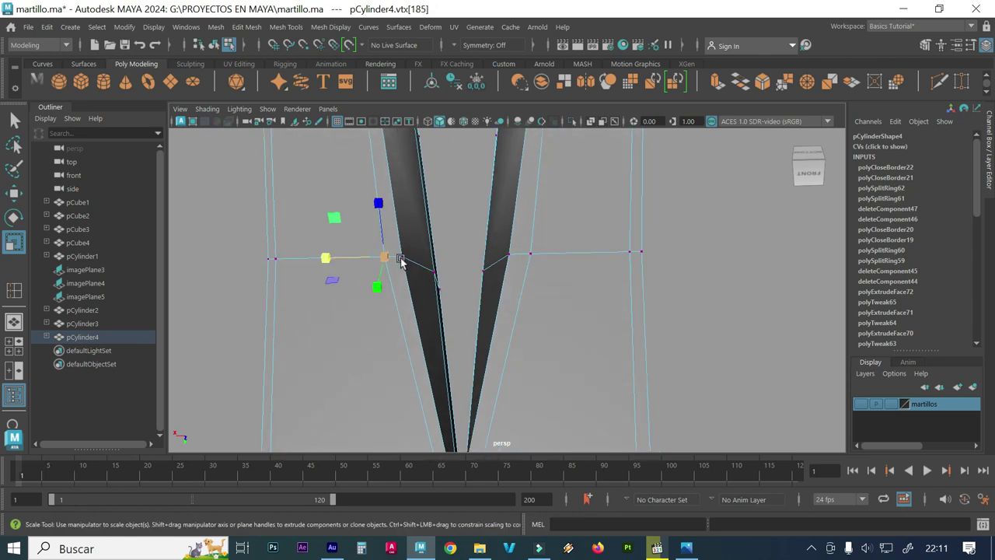
left_click(457, 239)
key("q")
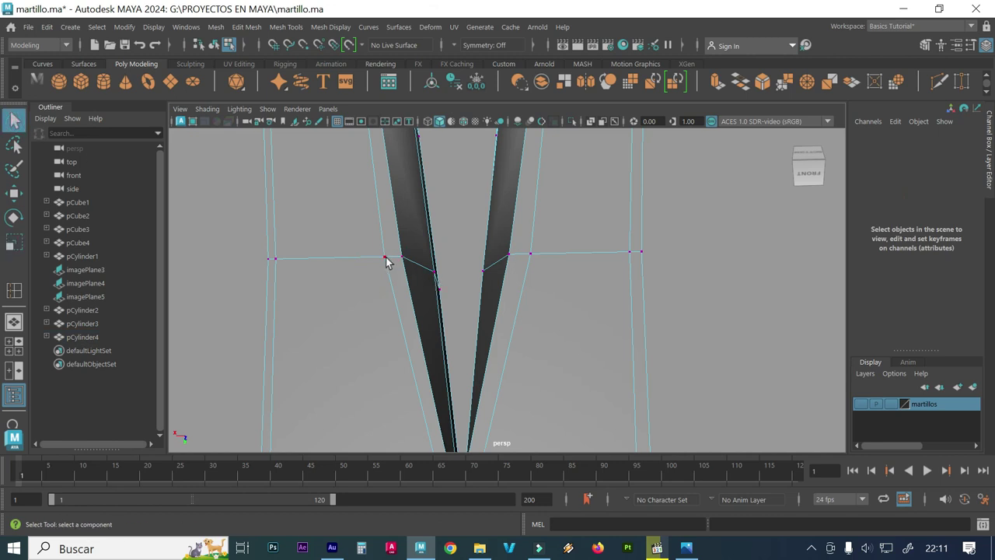
left_click(387, 261)
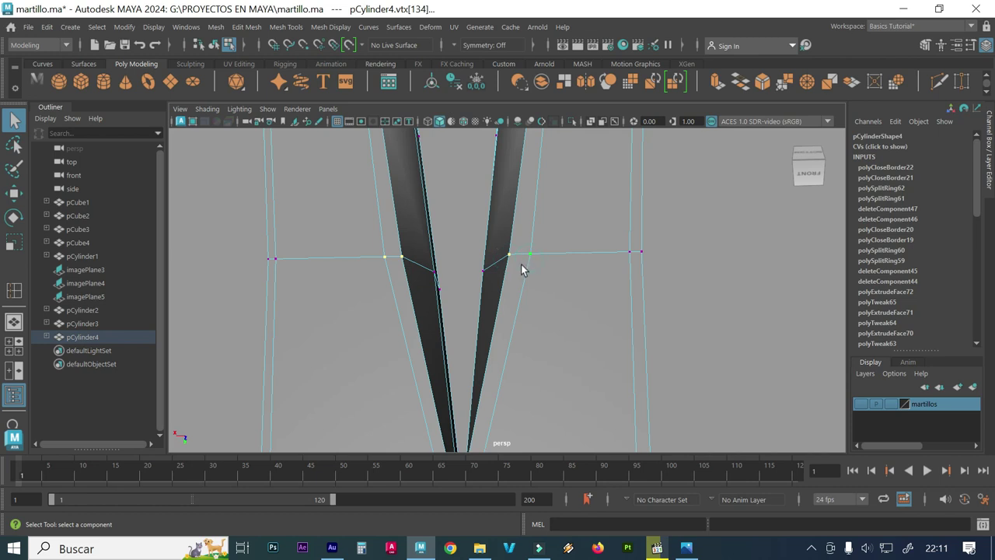
key("r")
left_click_drag(412, 259, 397, 257)
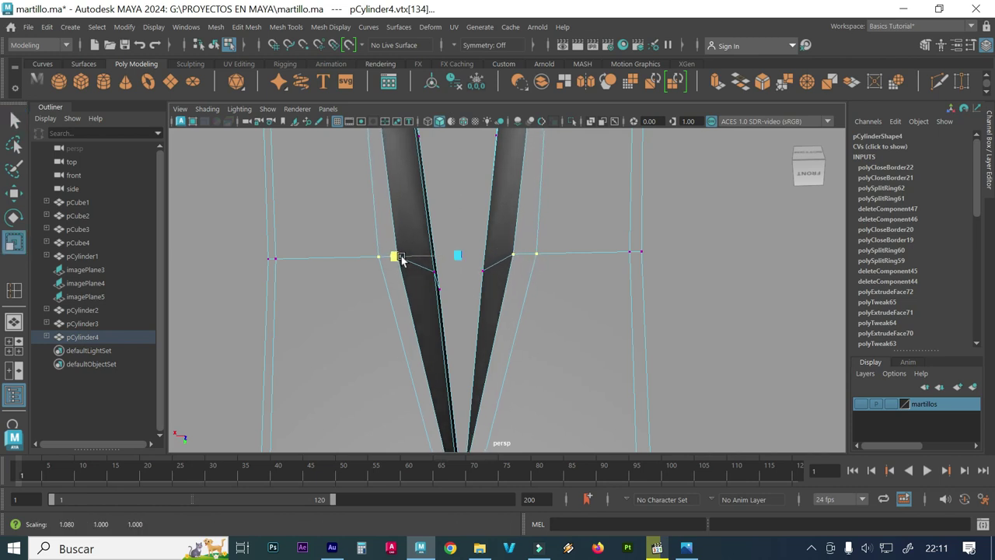
middle_click_drag(424, 289, 424, 302, "alt")
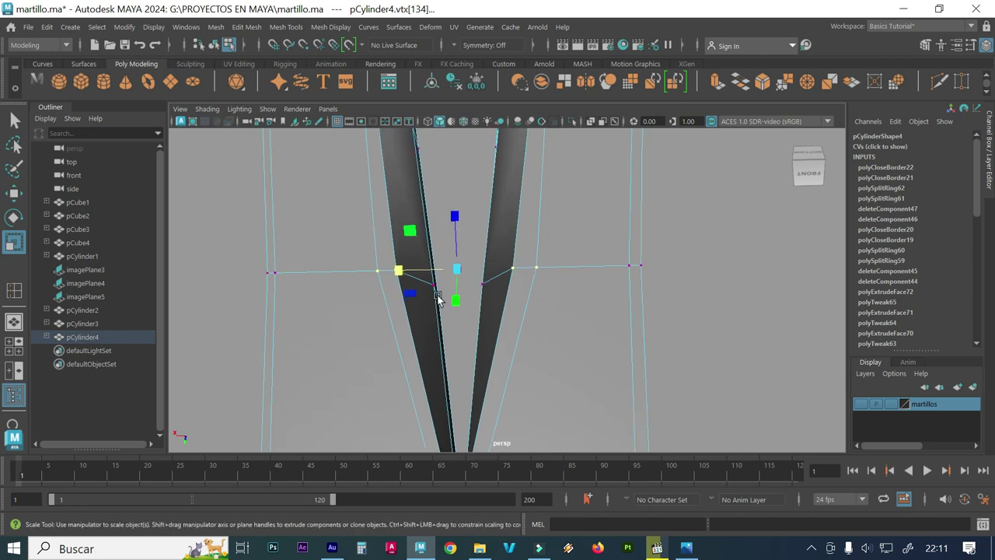
left_click(452, 298)
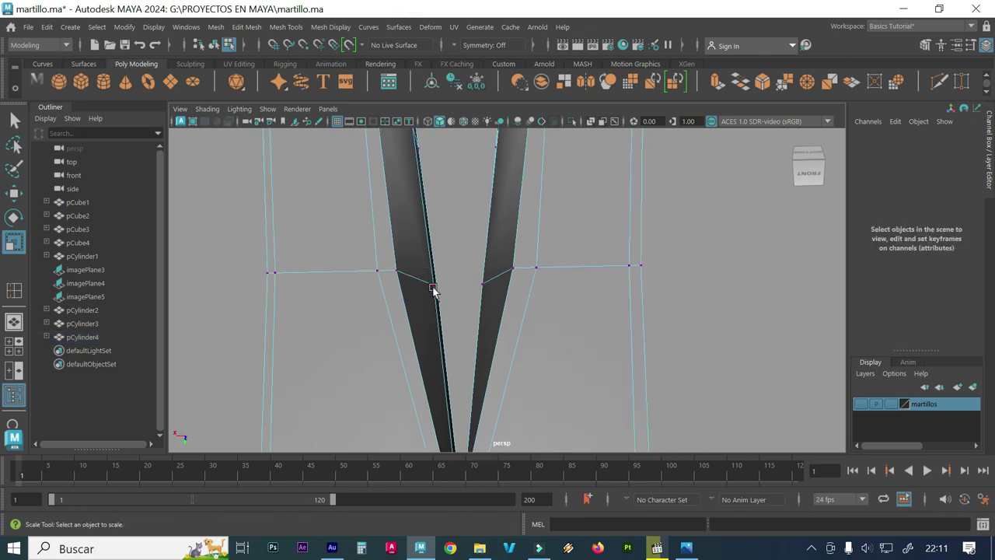
- Adjust the spacing of the matching inner corner and middle-ring vertices on both prongs
left_click(433, 289)
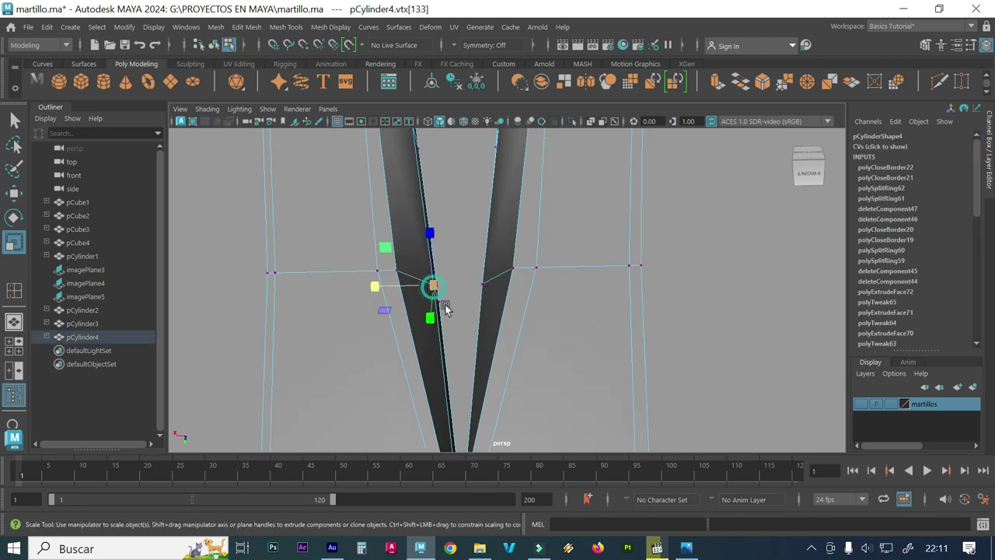
left_click(510, 269, "shift")
middle_click_drag(444, 280, 433, 282)
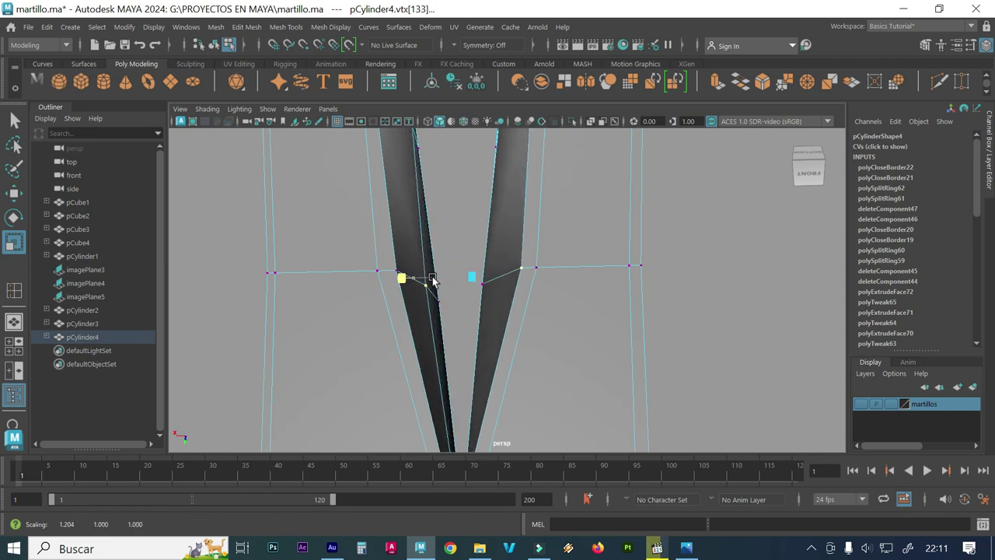
middle_click_drag(433, 281, 430, 281)
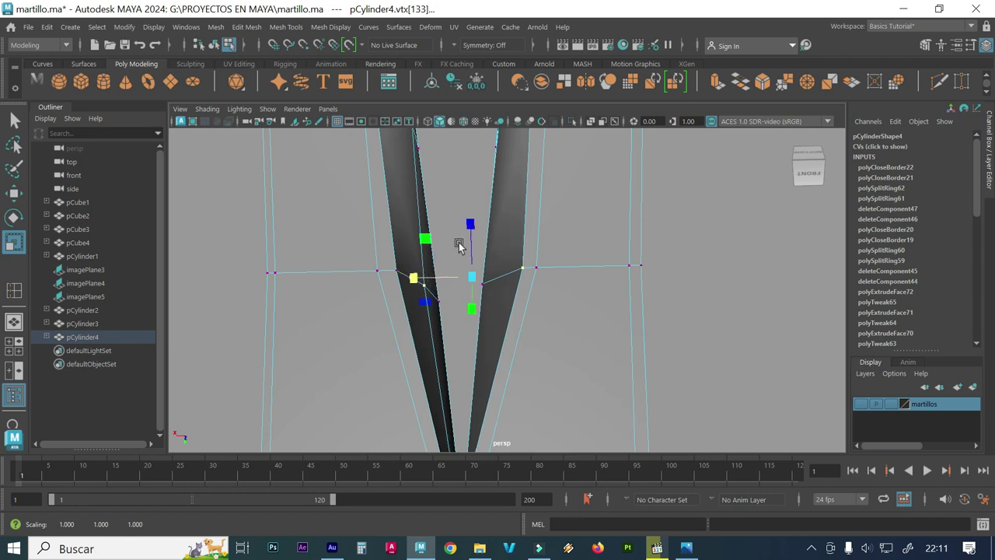
right_click_drag(438, 263, 467, 404, "alt")
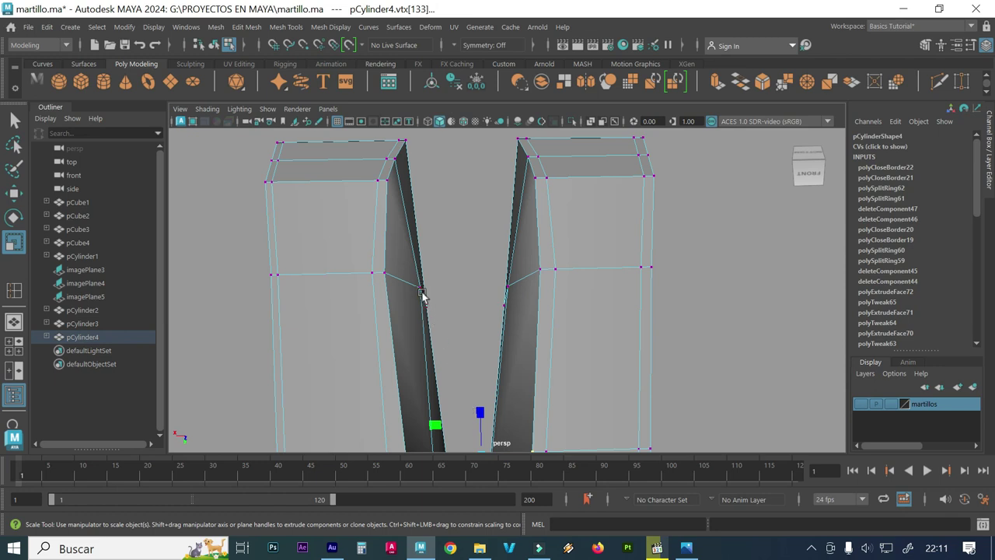
left_click(418, 287)
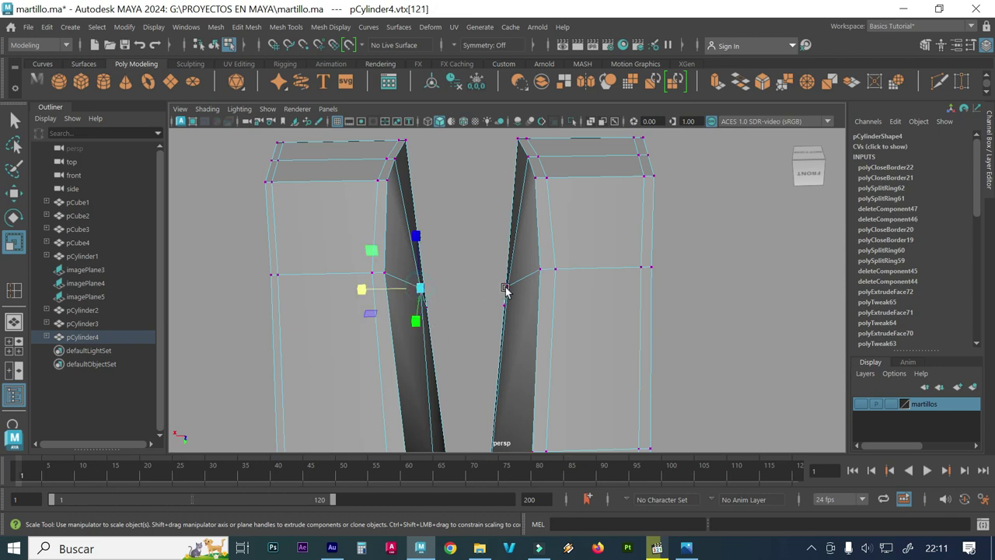
left_click(509, 290, "shift")
left_click_drag(433, 289, 417, 290)
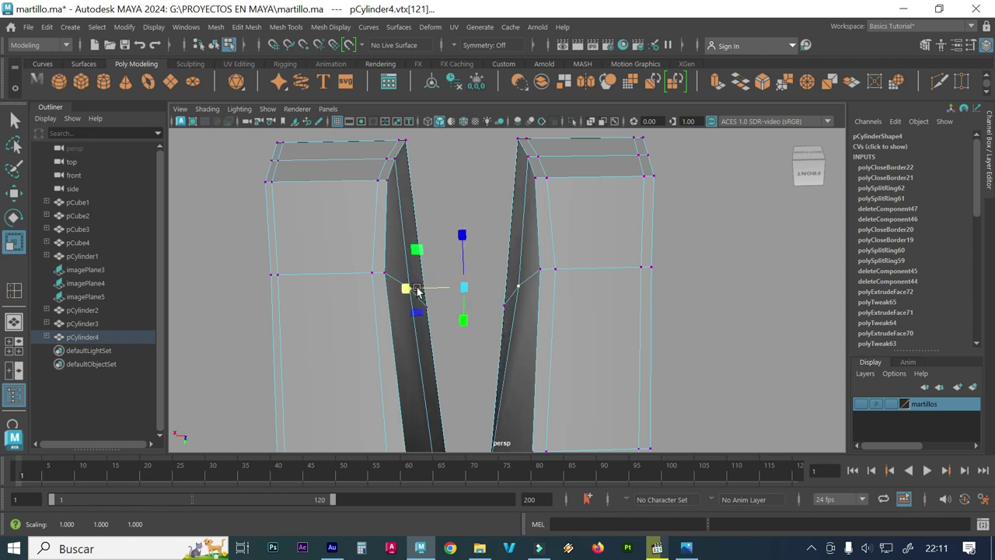
- Turn on smooth mesh preview with 3 and view the rounded claw tips from below
scroll(462, 346, "down", 1)
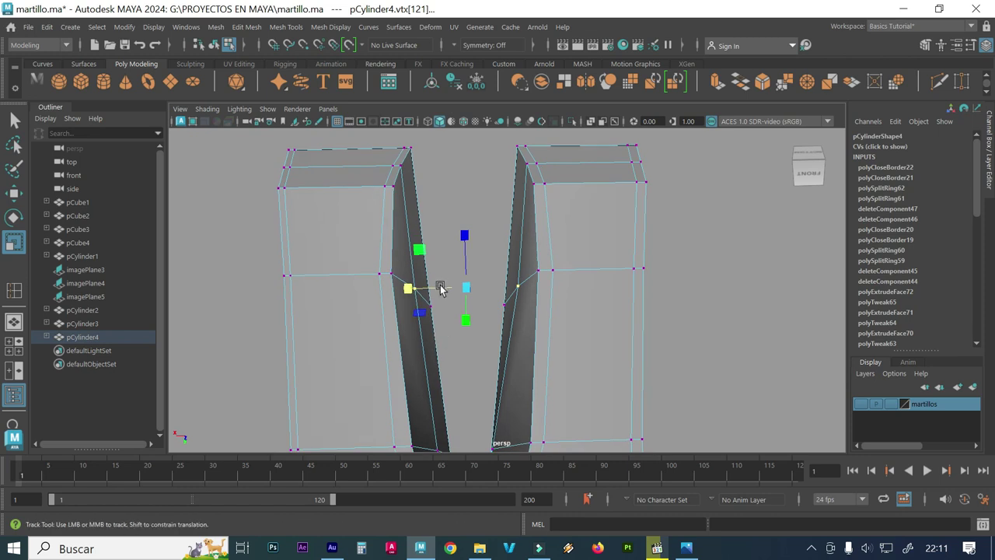
left_click_drag(440, 285, 433, 318, "alt")
scroll(498, 259, "up", 2)
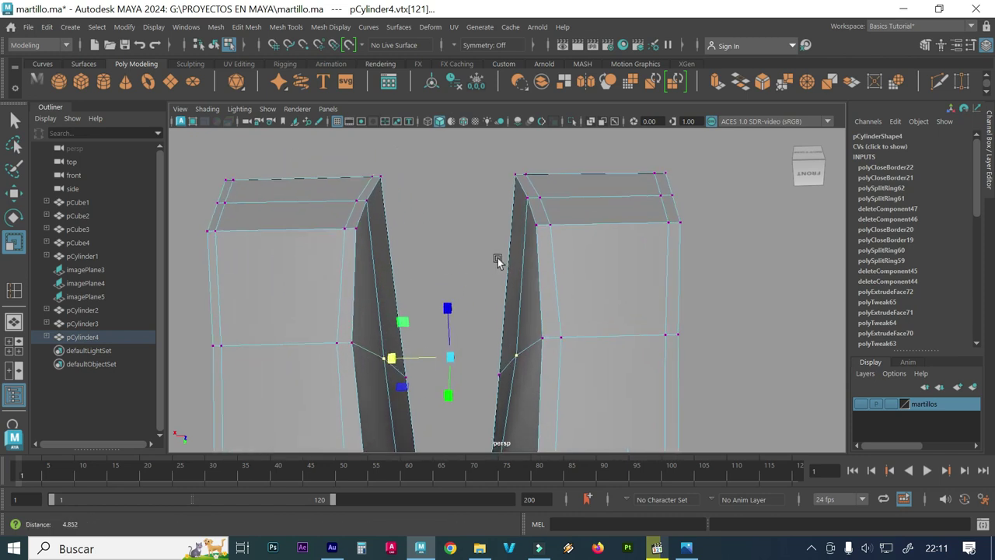
scroll(471, 252, "up", 2)
scroll(471, 252, "up", 2)
middle_click_drag(444, 251, 456, 260, "alt")
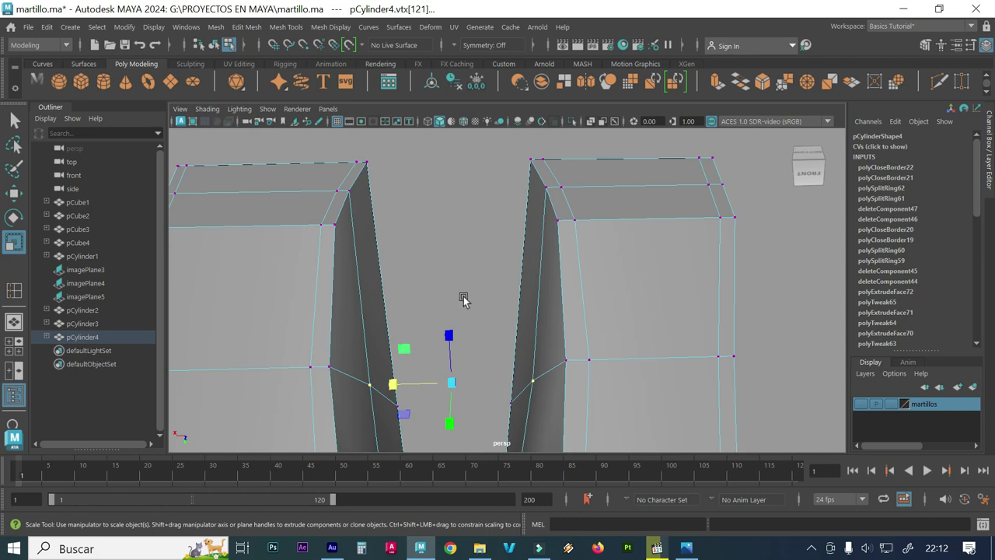
scroll(420, 305, "down", 2)
scroll(490, 365, "down", 1)
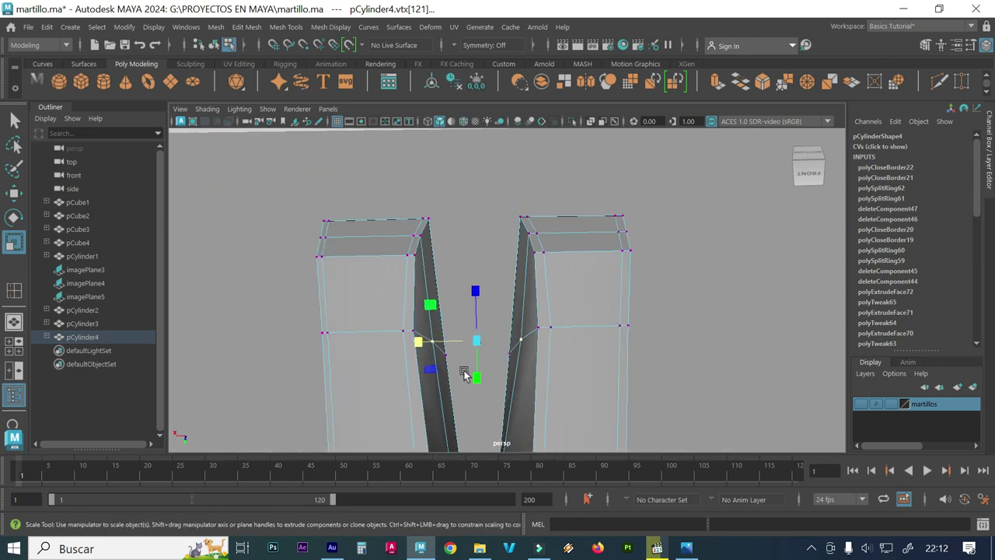
key("3")
mouse_move(497, 329)
left_mouse_down("alt")
mouse_move(351, 263)
mouse_move(416, 267)
mouse_move(422, 289)
mouse_move(500, 300)
mouse_move(580, 280)
left_mouse_up("alt")
- Switch the hammer head to Object Mode with nothing selected and orbit around the smoothed claw
left_click(513, 324)
right_click_drag(533, 249, 570, 174)
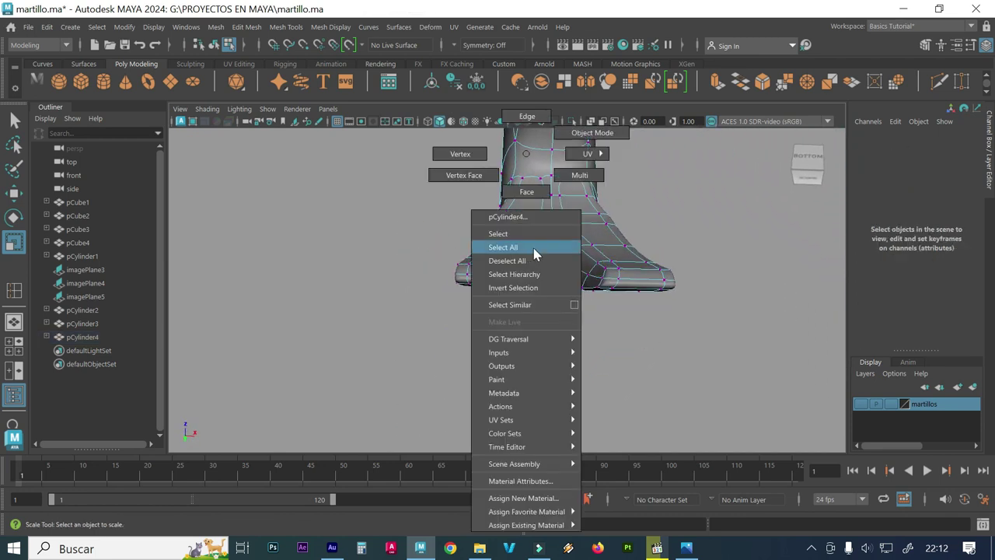
right_click_drag(584, 138, 585, 138)
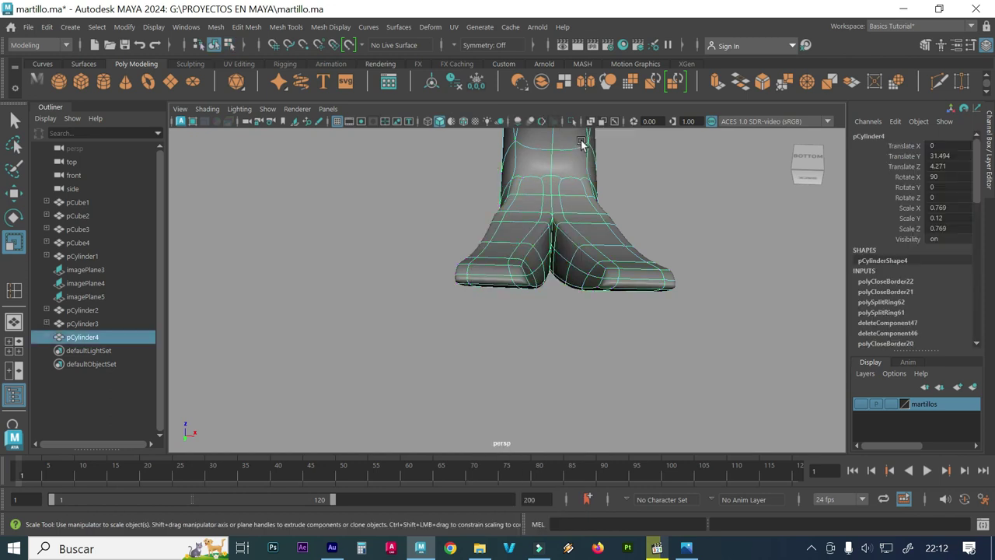
left_click(469, 329)
mouse_move(466, 326)
left_mouse_down("alt")
mouse_move(520, 322)
mouse_move(462, 351)
mouse_move(506, 350)
mouse_move(514, 321)
left_mouse_up("alt")
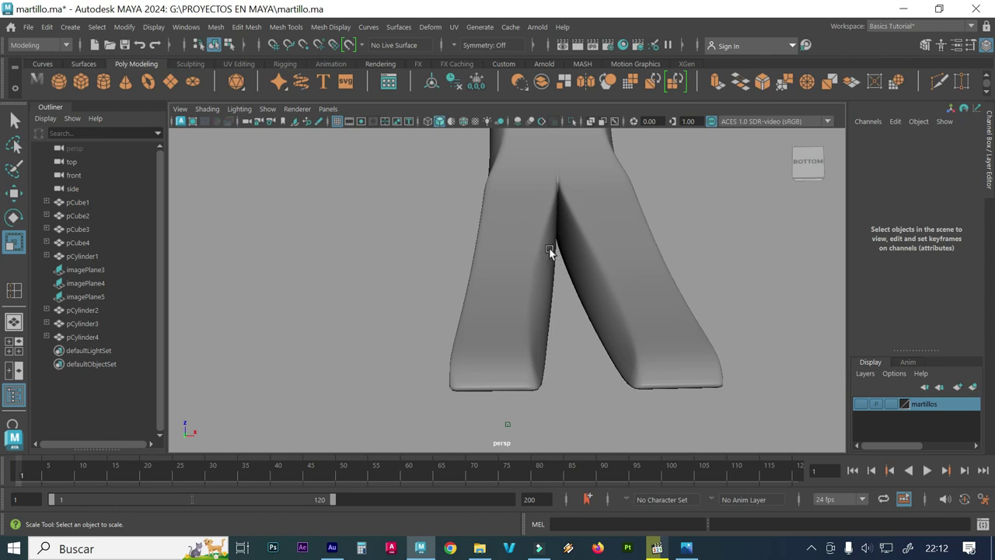
mouse_move(547, 283)
left_mouse_down("alt")
mouse_move(573, 285)
mouse_move(522, 266)
mouse_move(569, 144)
left_mouse_up("alt")
mouse_move(807, 162)
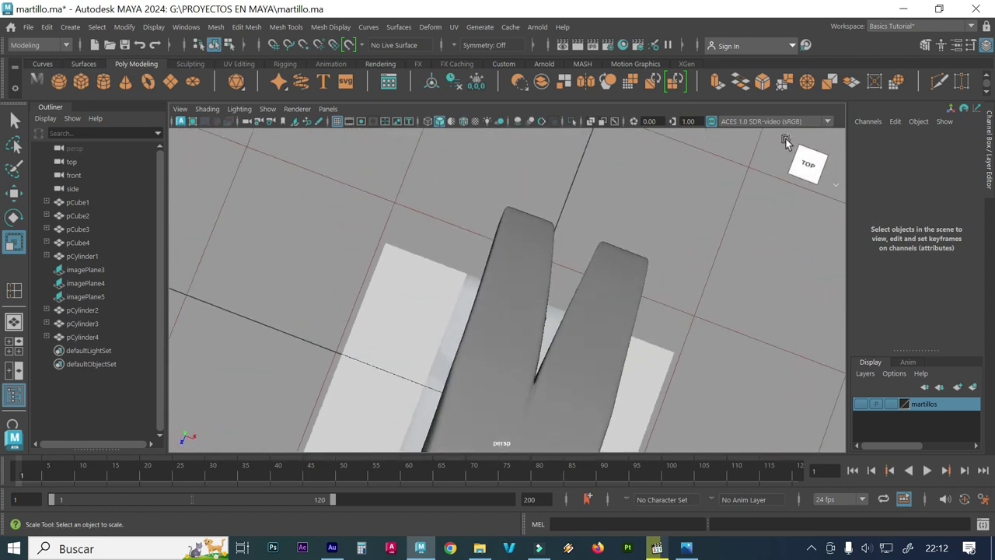
- Reset the camera to the ViewCube home view and zoom in toward the reference planes
left_click(786, 139)
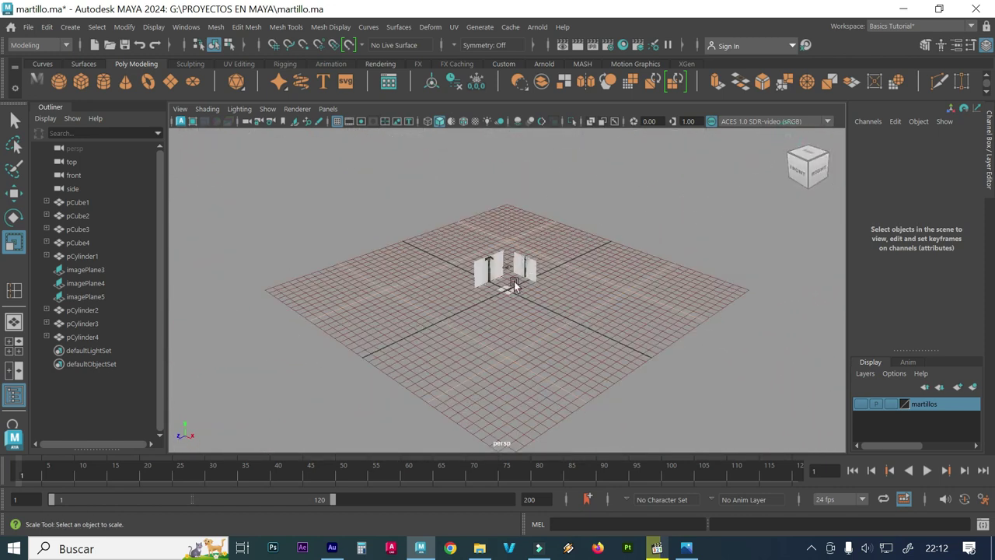
scroll(498, 284, "up", 3)
scroll(496, 283, "up", 2)
scroll(496, 283, "up", 2)
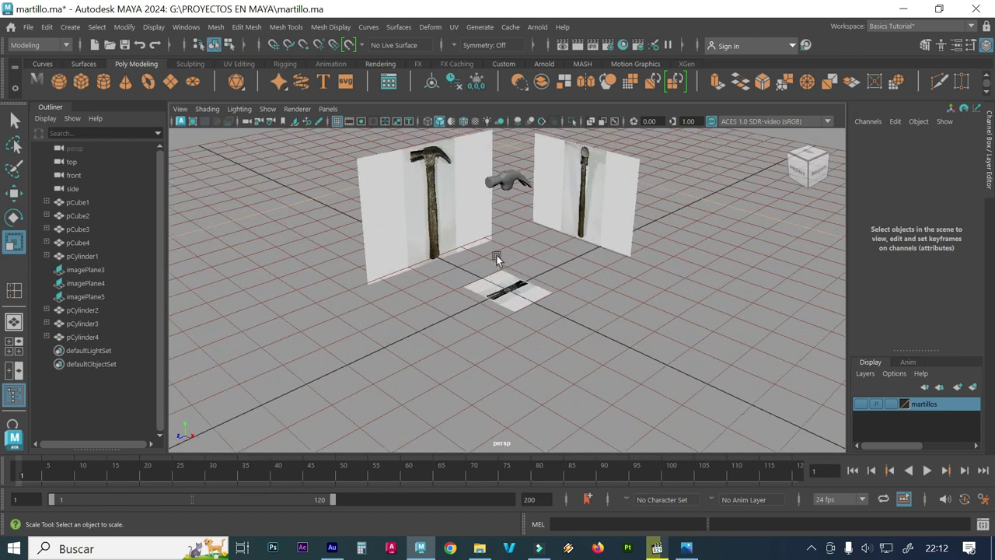
scroll(501, 346, "up", 1)
scroll(402, 308, "up", 2)
scroll(467, 312, "up", 1)
scroll(607, 317, "up", 2)
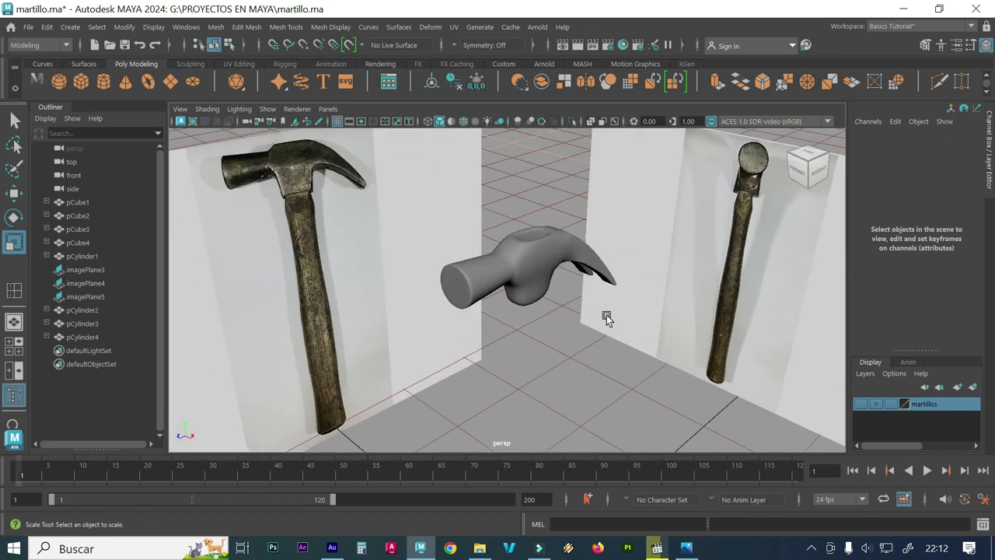
scroll(608, 326, "up", 2)
mouse_move(609, 329)
left_mouse_down("alt")
mouse_move(533, 345)
mouse_move(604, 378)
left_mouse_up("alt")
- Frame the side reference image imagePlane4, compare the head outline, then reselect pCylinder4
left_click(516, 312)
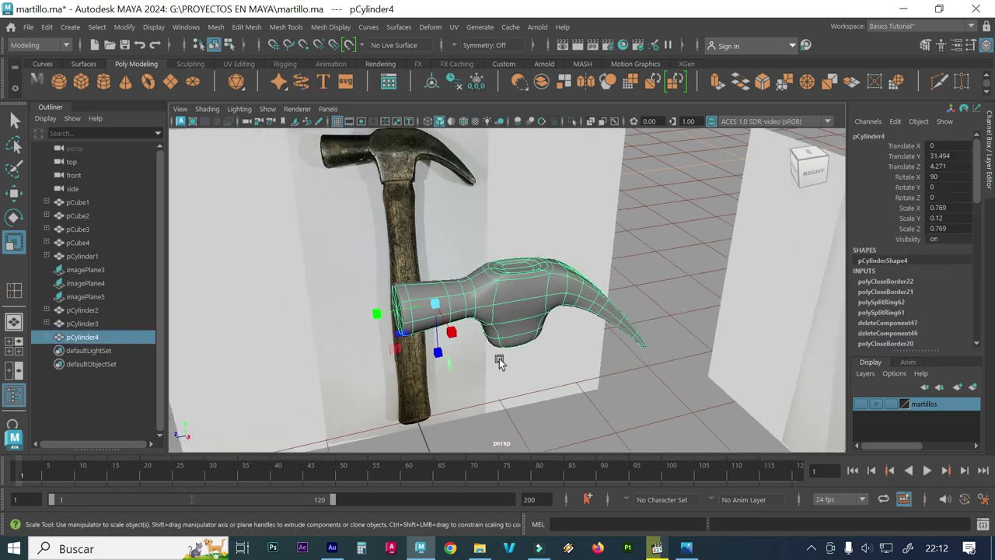
left_click(502, 384)
mouse_move(559, 386)
left_mouse_down("alt")
mouse_move(587, 377)
mouse_move(604, 384)
mouse_move(595, 393)
mouse_move(635, 353)
mouse_move(597, 346)
mouse_move(635, 374)
left_mouse_up("alt")
scroll(566, 371, "up", 2)
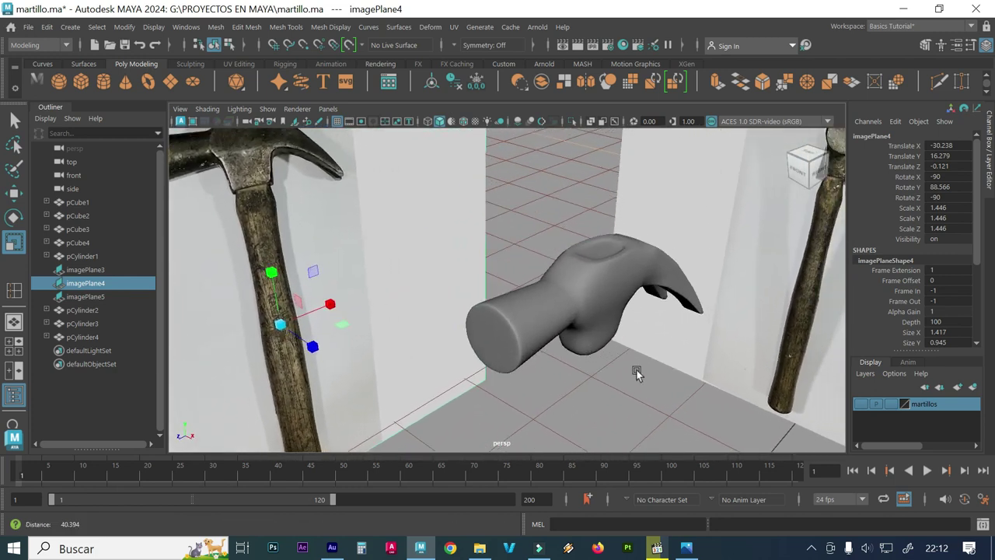
key("f")
mouse_move(462, 304)
left_mouse_down("alt")
mouse_move(472, 325)
mouse_move(480, 318)
left_mouse_up("alt")
mouse_move(480, 318)
right_mouse_down("alt")
mouse_move(504, 273)
mouse_move(523, 319)
right_mouse_up("alt")
scroll(523, 319, "up", 1)
scroll(497, 305, "up", 2)
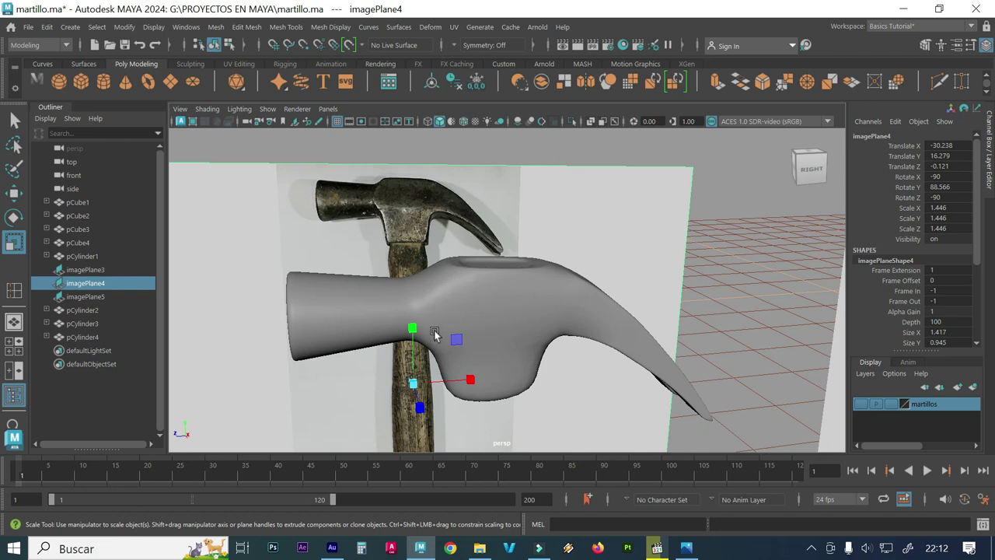
left_click_drag(404, 309, 443, 298, "alt")
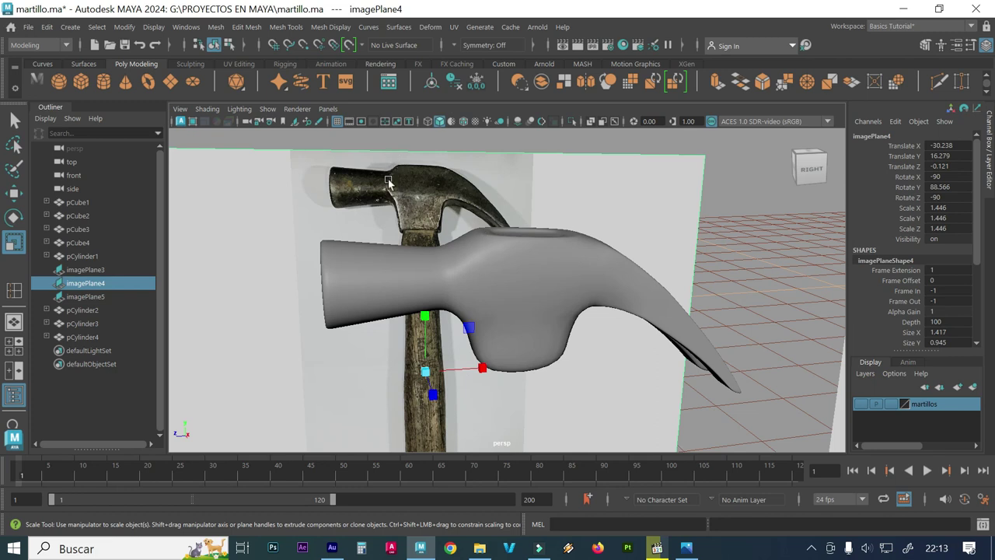
left_click_drag(440, 262, 451, 269, "alt")
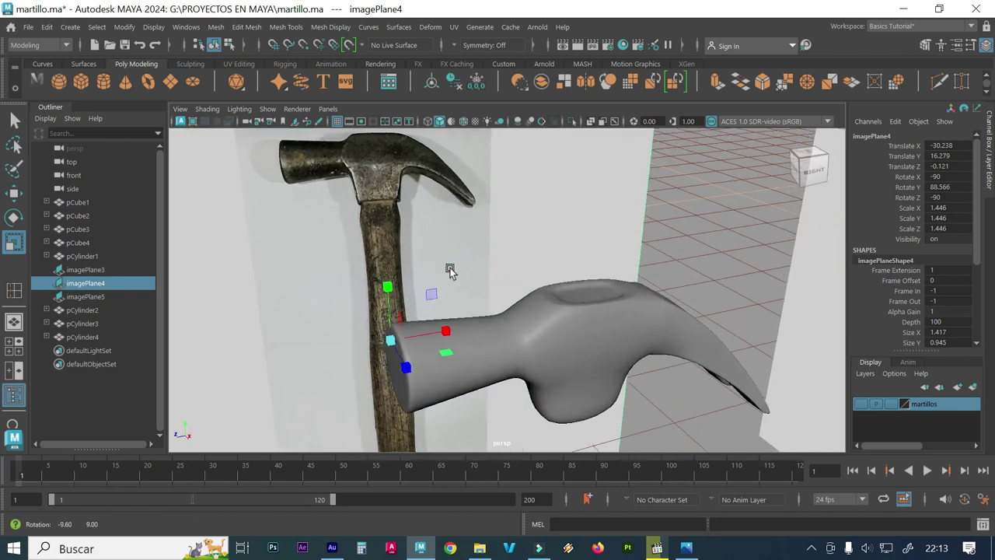
left_click(541, 337)
key("1")
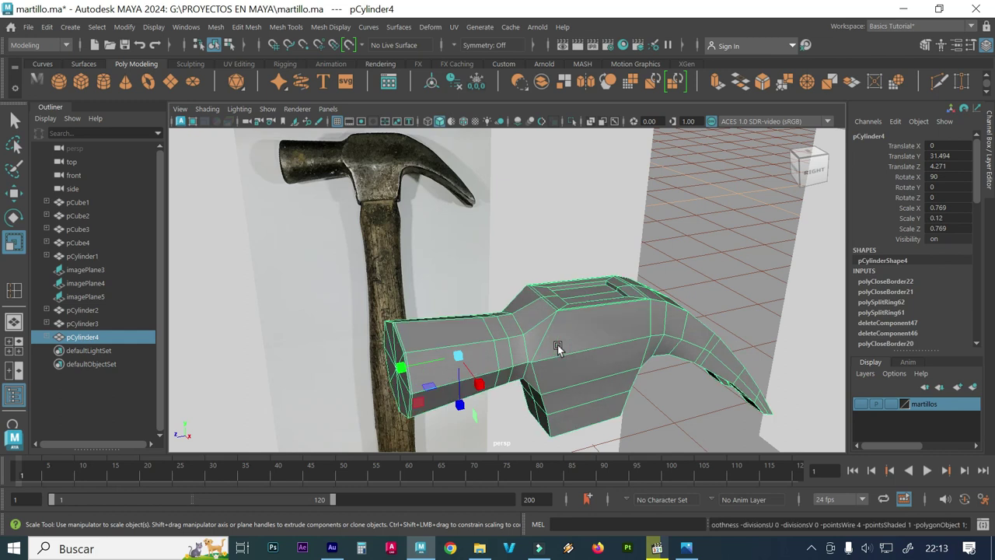
left_click_drag(558, 363, 577, 358, "alt")
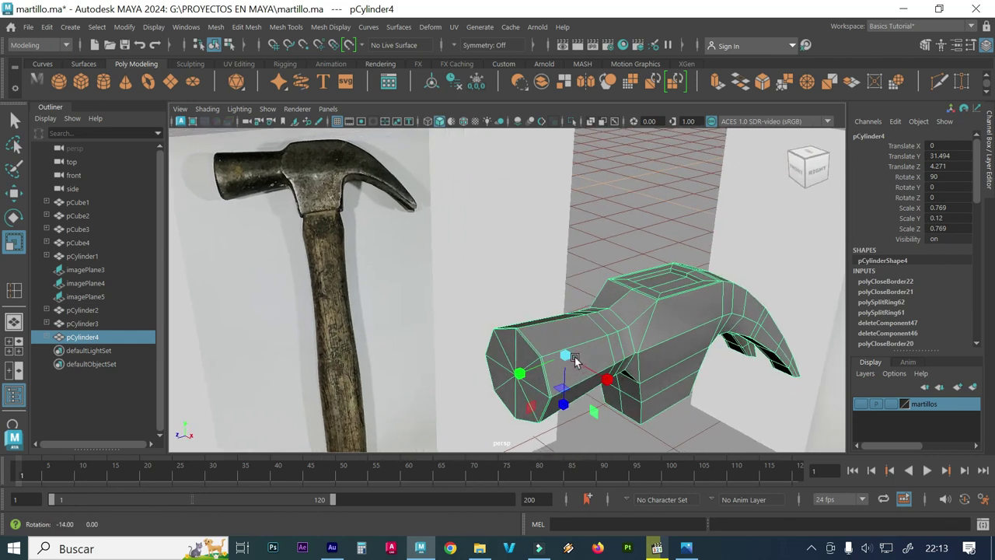
key("space")
key("space")
scroll(344, 366, "down", 2)
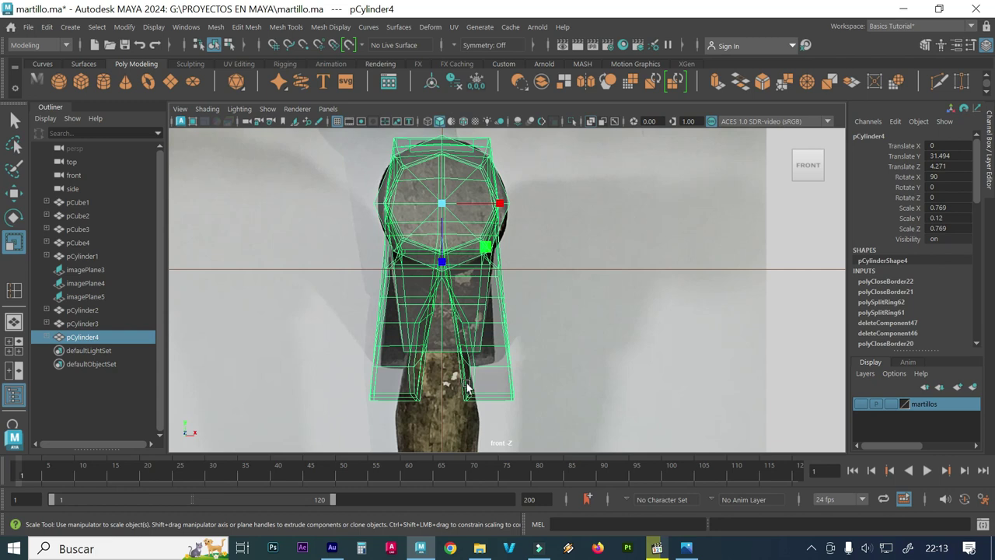
key("space")
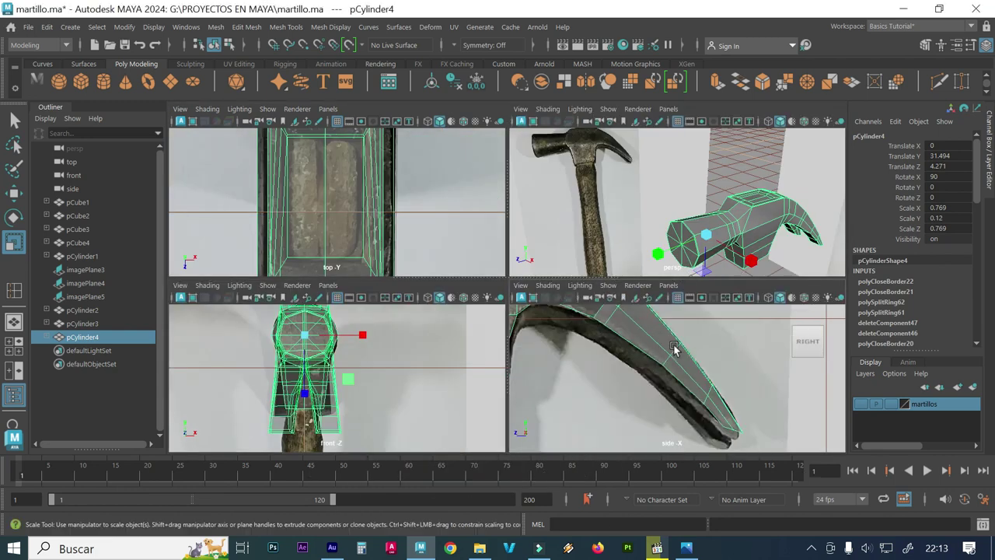
key("space")
right_click_drag(667, 344, 466, 292, "alt")
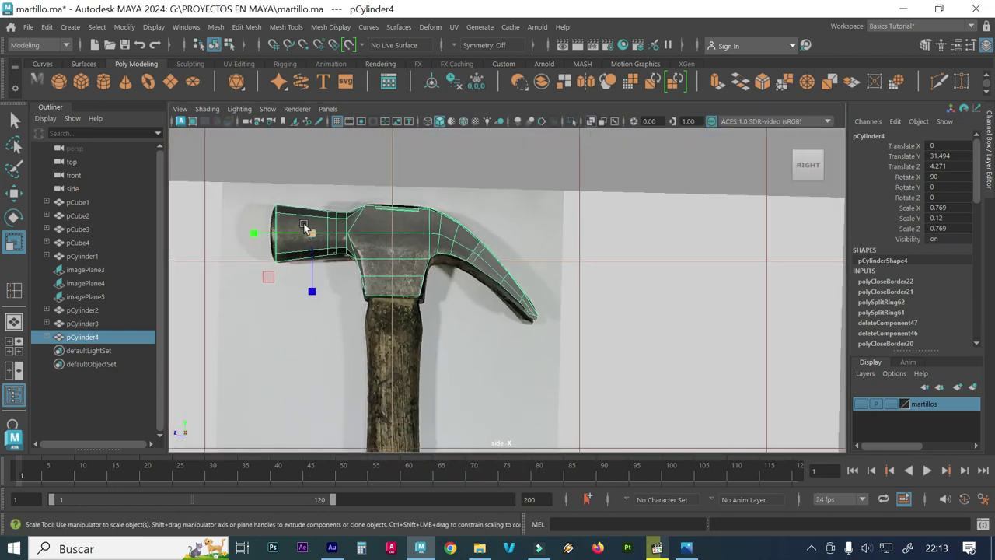
key("space")
key("space")
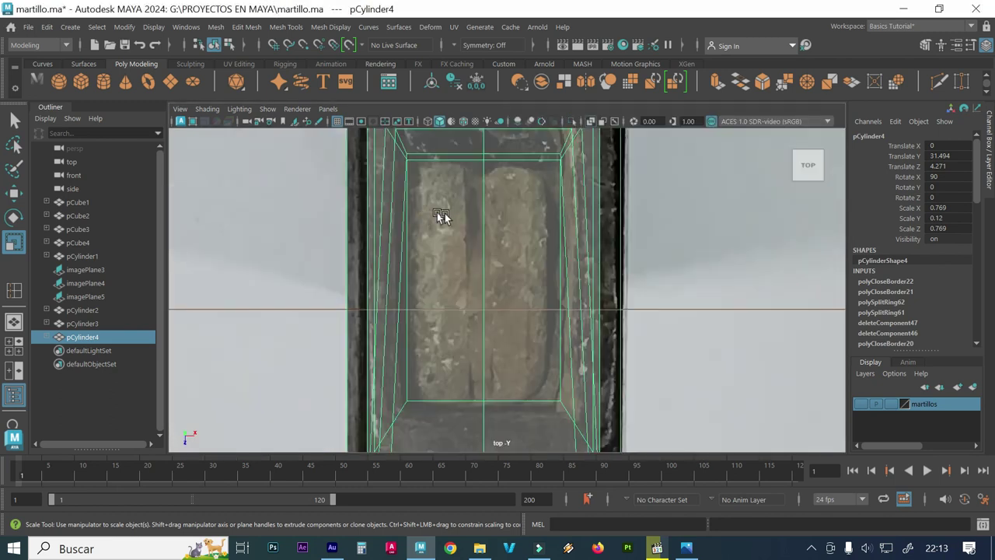
scroll(444, 215, "down", 5)
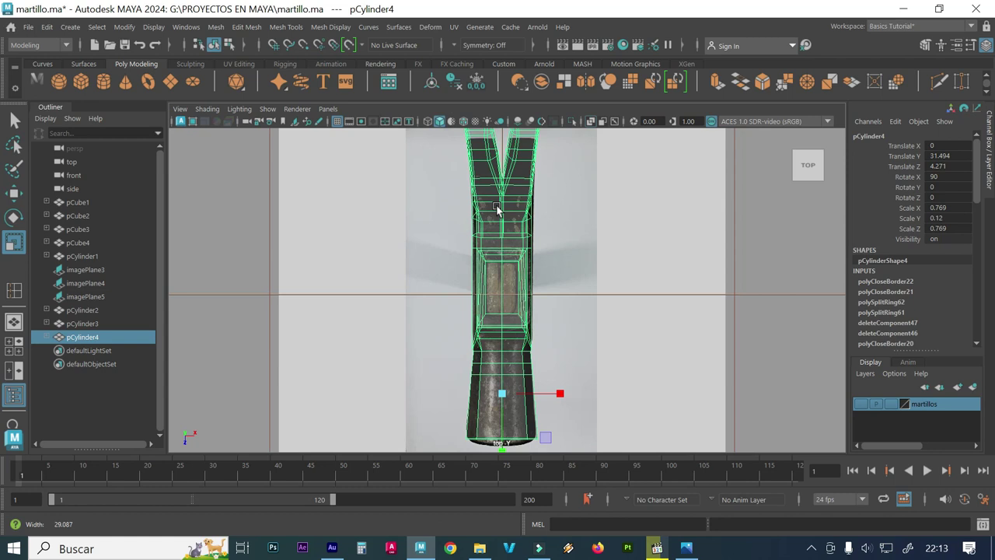
middle_click_drag(514, 206, 525, 345, "alt")
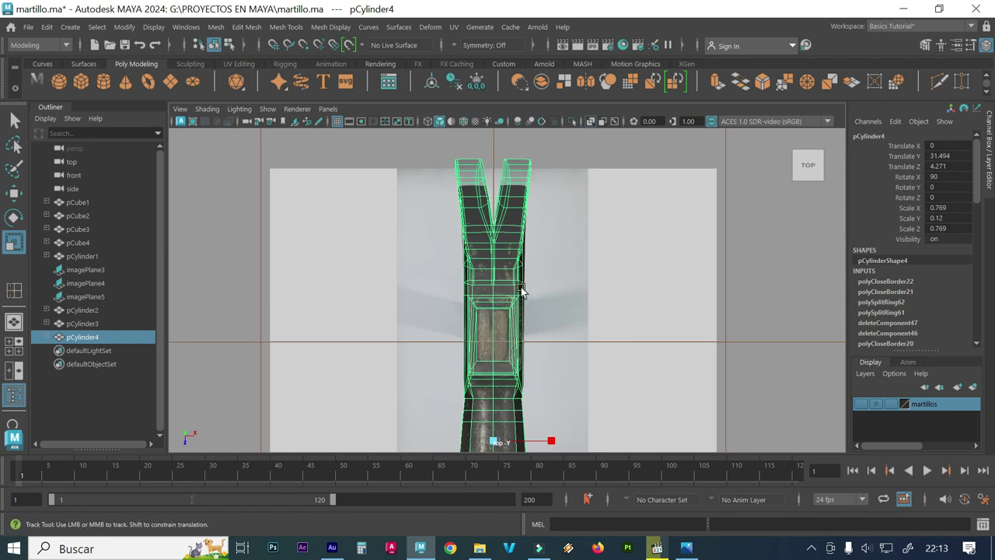
middle_click_drag(522, 289, 519, 256, "alt")
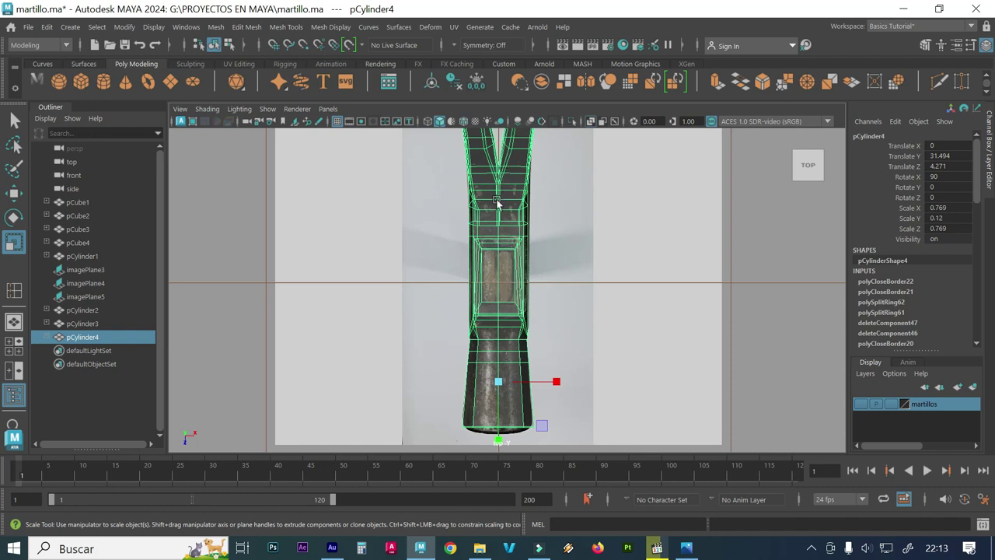
key("space")
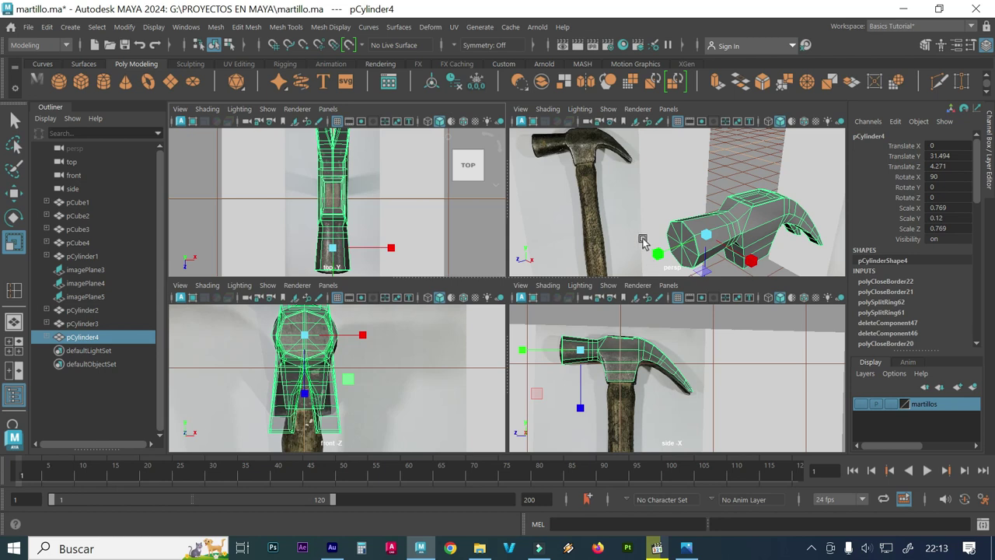
key("space")
mouse_move(640, 248)
left_mouse_down("alt")
mouse_move(611, 286)
mouse_move(584, 276)
left_mouse_up("alt")
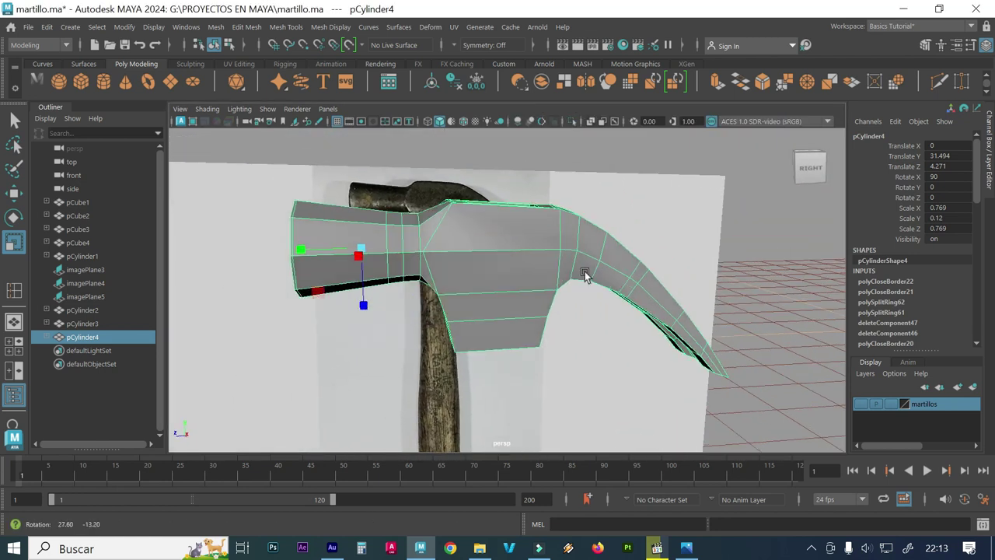
scroll(547, 311, "up", 2)
scroll(544, 311, "up", 2)
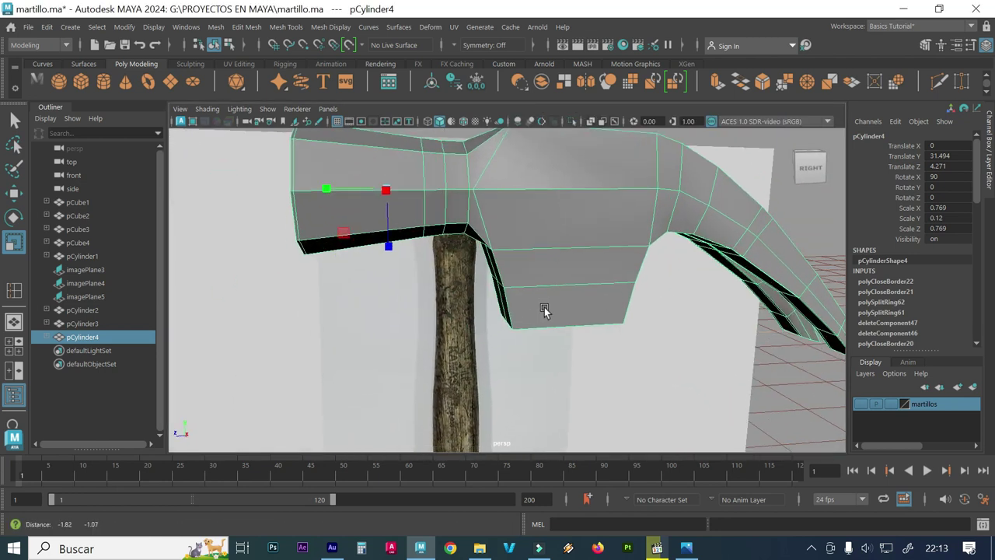
scroll(591, 306, "up", 2)
mouse_move(591, 306)
left_mouse_down("alt")
mouse_move(569, 329)
mouse_move(541, 305)
left_mouse_up("alt")
mouse_move(542, 306)
middle_mouse_down("alt")
mouse_move(537, 275)
mouse_move(563, 278)
middle_mouse_up("alt")
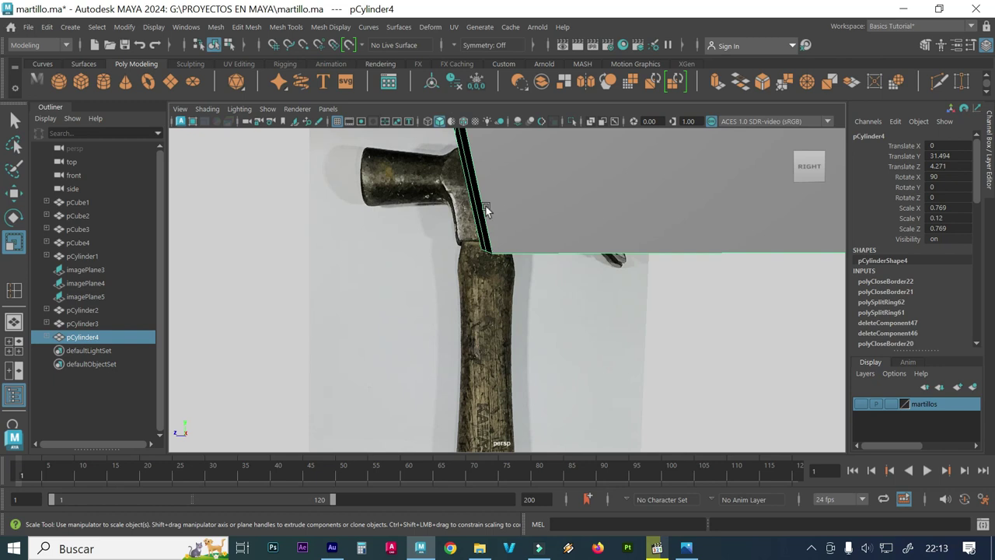
- Insert an edge loop across the hammer head with the Insert Edge Loop Tool
left_click(288, 28)
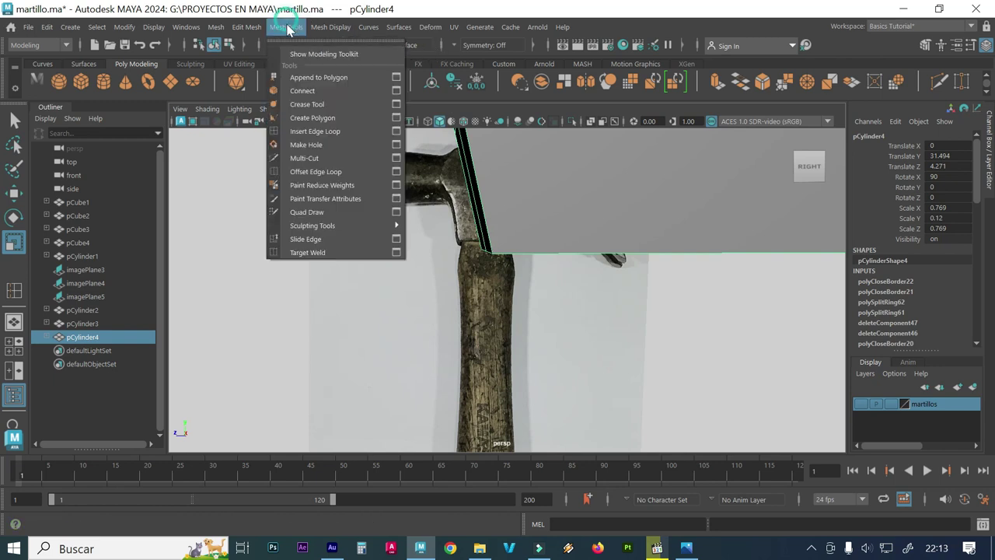
left_click(294, 130)
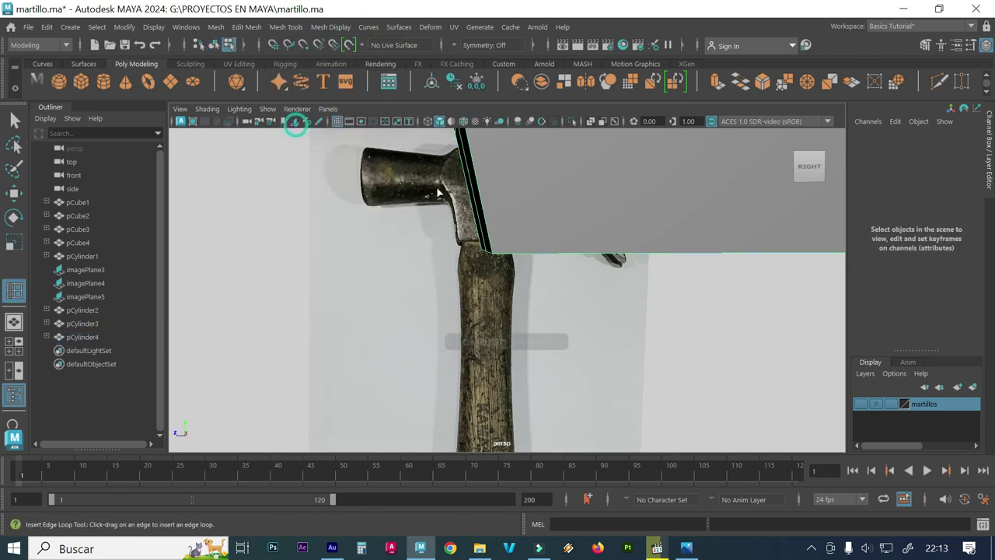
left_click_drag(490, 247, 491, 256)
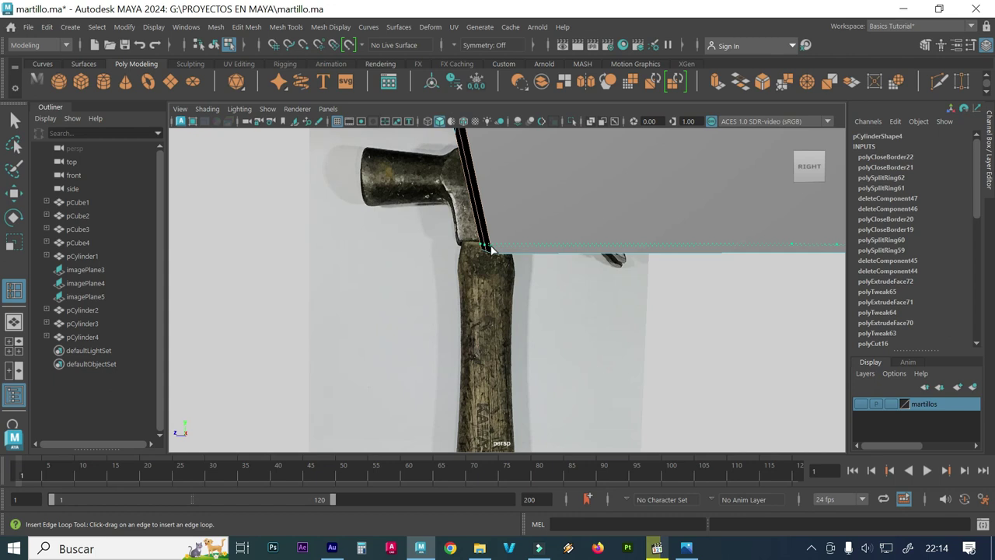
left_click(491, 249)
- Add another edge loop close to the head's lower edge, then clear the selection
mouse_move(523, 266)
left_mouse_down("alt")
mouse_move(521, 256)
mouse_move(447, 243)
left_mouse_up("alt")
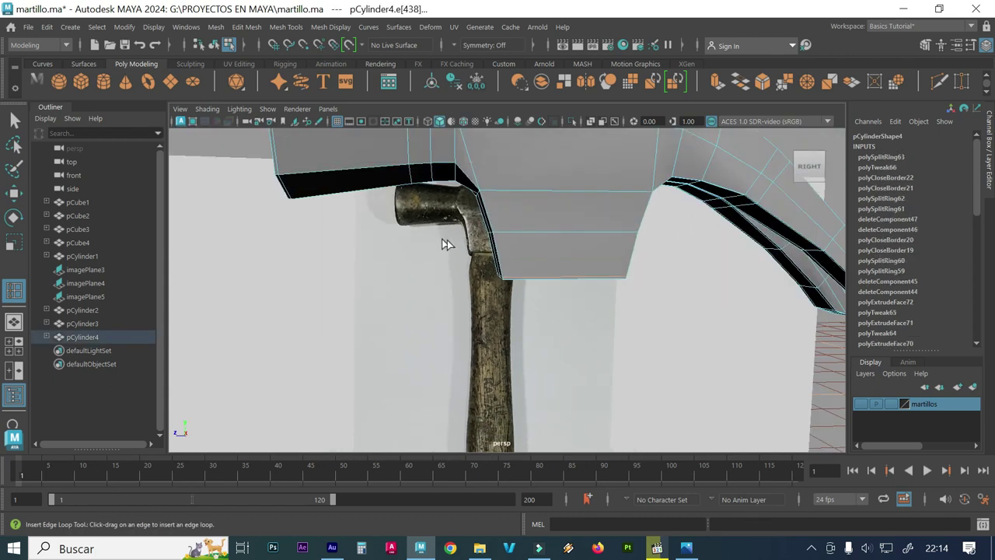
left_click_drag(475, 276, 548, 311, "alt")
mouse_move(548, 311)
middle_mouse_down("alt")
mouse_move(528, 286)
mouse_move(522, 291)
middle_mouse_up("alt")
left_click(506, 287)
left_click_drag(504, 280, 500, 277)
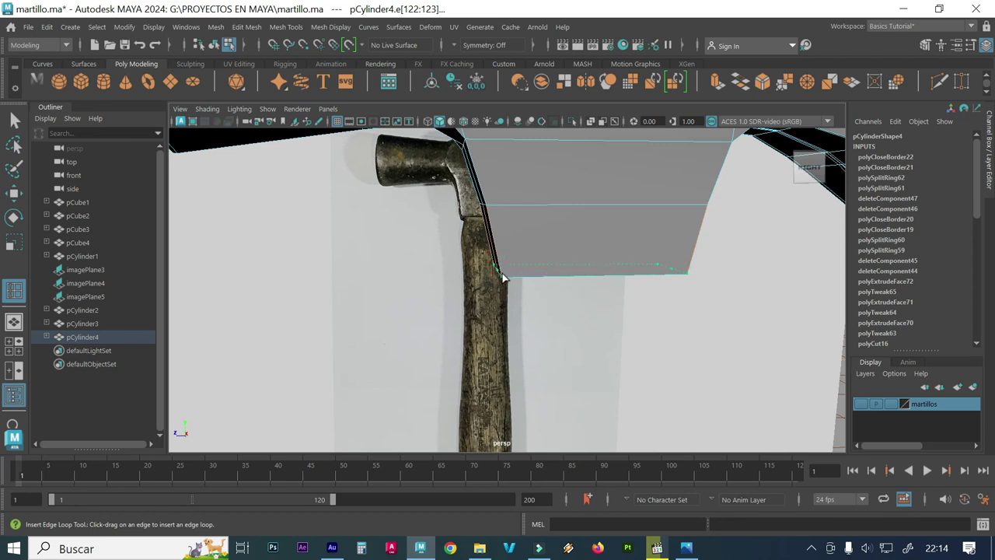
left_click_drag(502, 278, 501, 277)
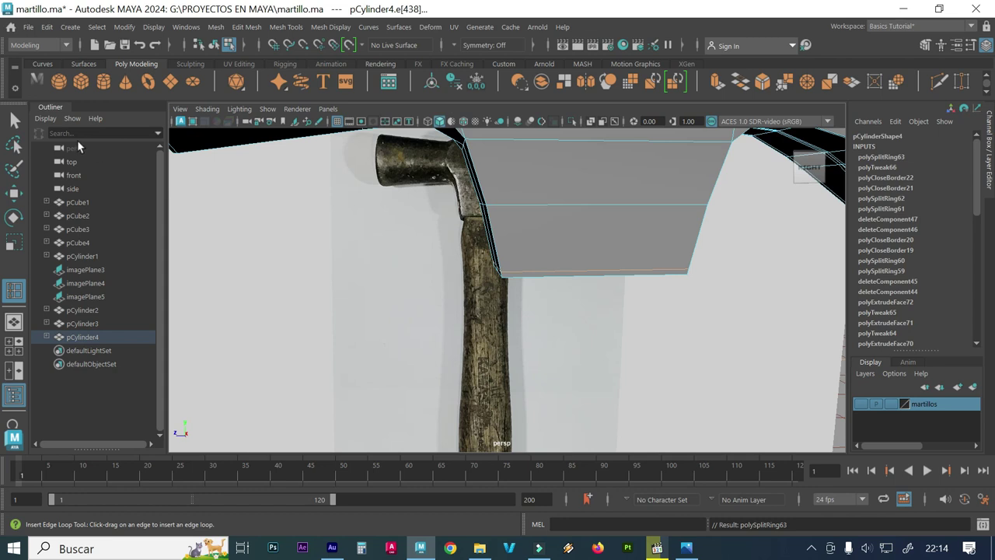
left_click(13, 121)
left_click(288, 239)
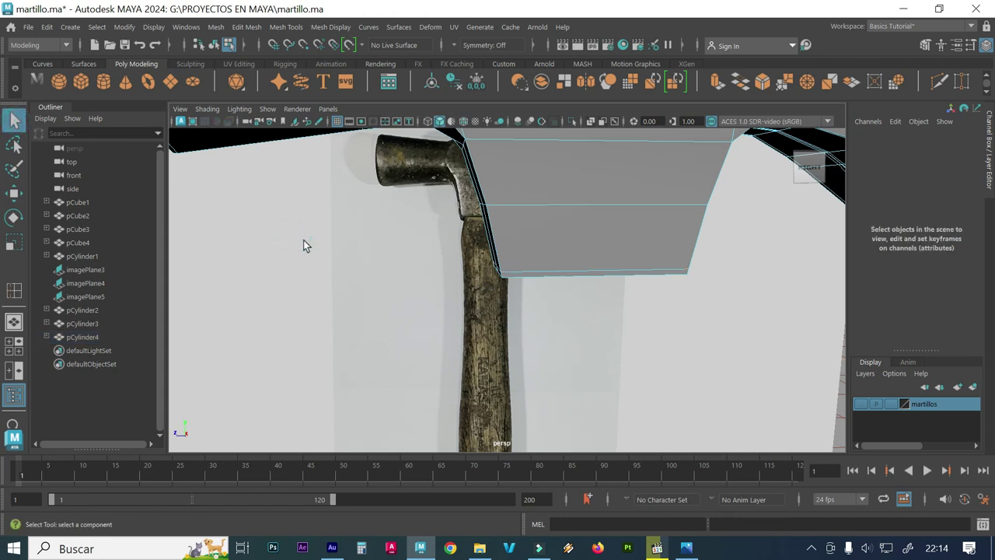
- Select pCylinder4, turn off its smooth preview with 1, and bring its underside into view
right_click_drag(496, 209, 525, 131)
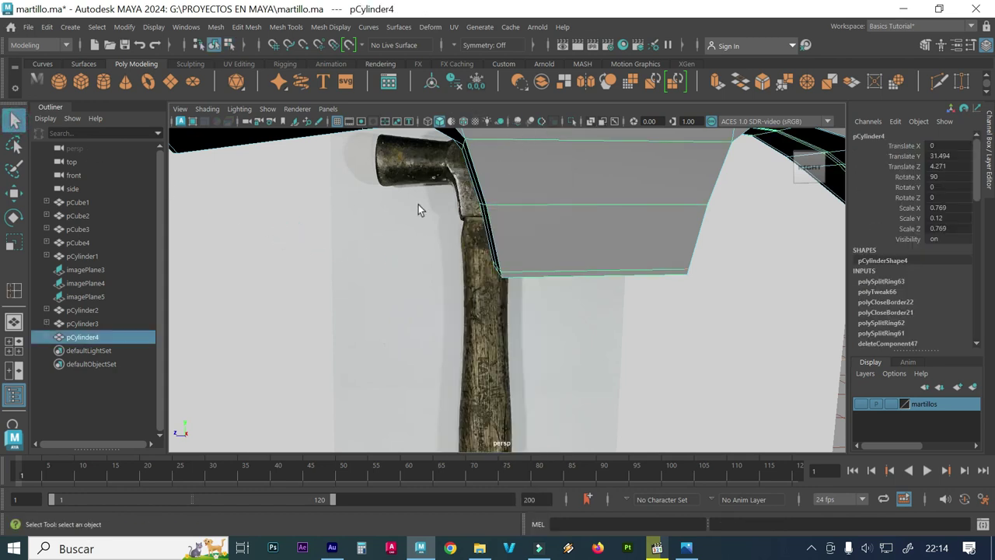
left_click(337, 244)
left_click(522, 232)
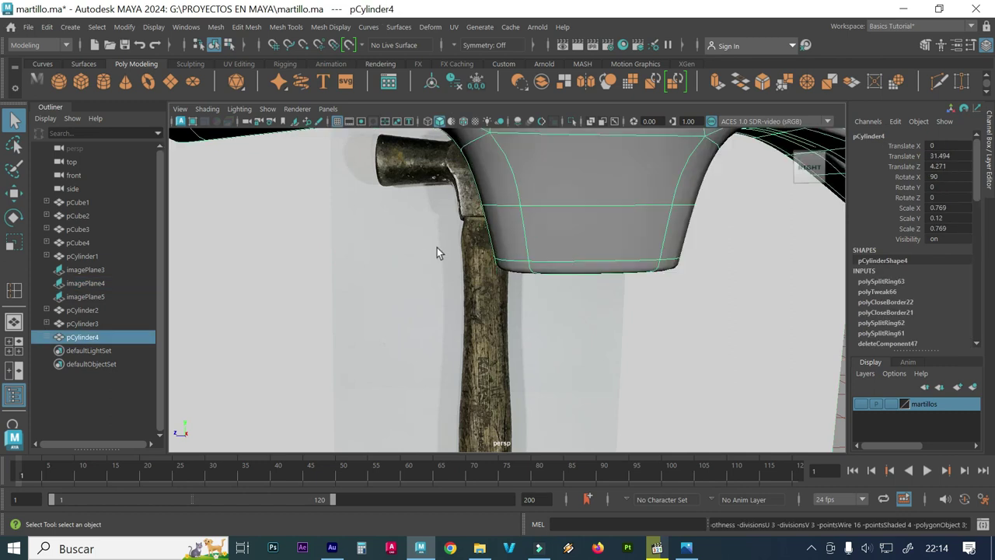
mouse_move(429, 251)
left_mouse_down("alt")
mouse_move(469, 258)
mouse_move(500, 246)
mouse_move(480, 257)
left_mouse_up("alt")
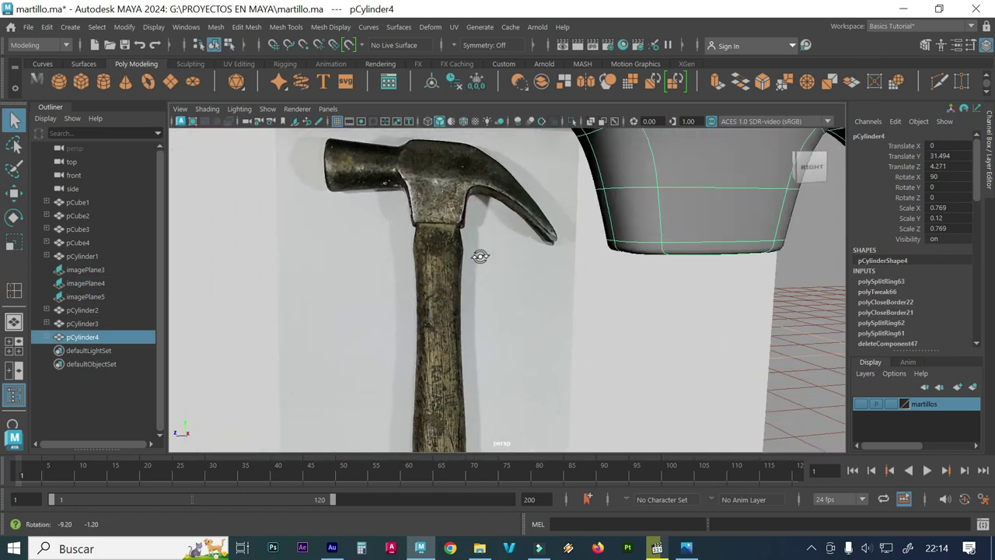
mouse_move(630, 257)
left_mouse_down("alt")
mouse_move(618, 257)
mouse_move(619, 232)
mouse_move(572, 266)
left_mouse_up("alt")
key("1")
mouse_move(524, 232)
left_mouse_down("alt")
mouse_move(539, 227)
mouse_move(524, 231)
mouse_move(518, 272)
mouse_move(479, 244)
left_mouse_up("alt")
mouse_move(454, 334)
middle_mouse_down("alt")
mouse_move(438, 426)
mouse_move(409, 489)
middle_mouse_up("alt")
mouse_move(409, 314)
middle_mouse_down("alt")
mouse_move(446, 337)
mouse_move(440, 388)
mouse_move(404, 371)
middle_mouse_up("alt")
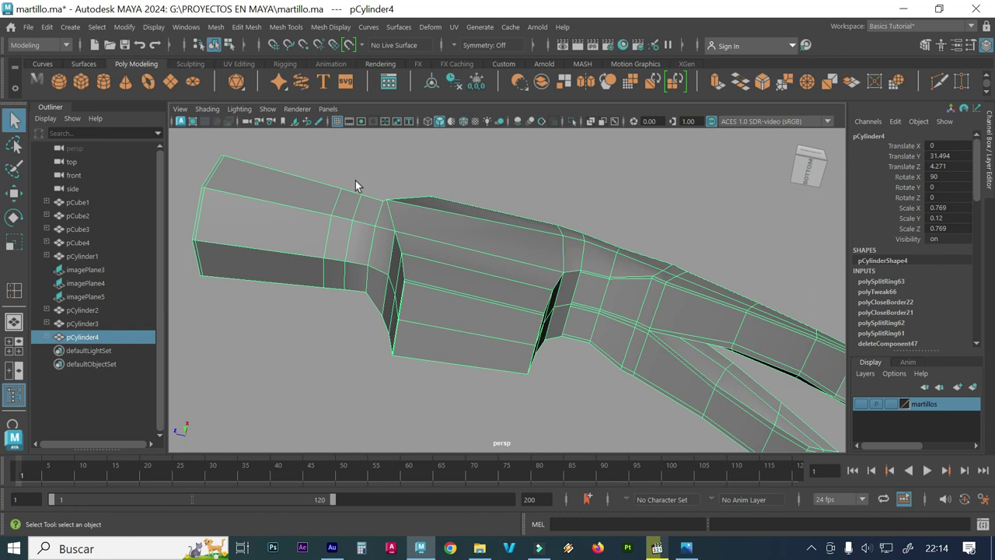
- Select the two adjacent faces on the hammer head's underside and frame them
right_click_drag(439, 199, 437, 203)
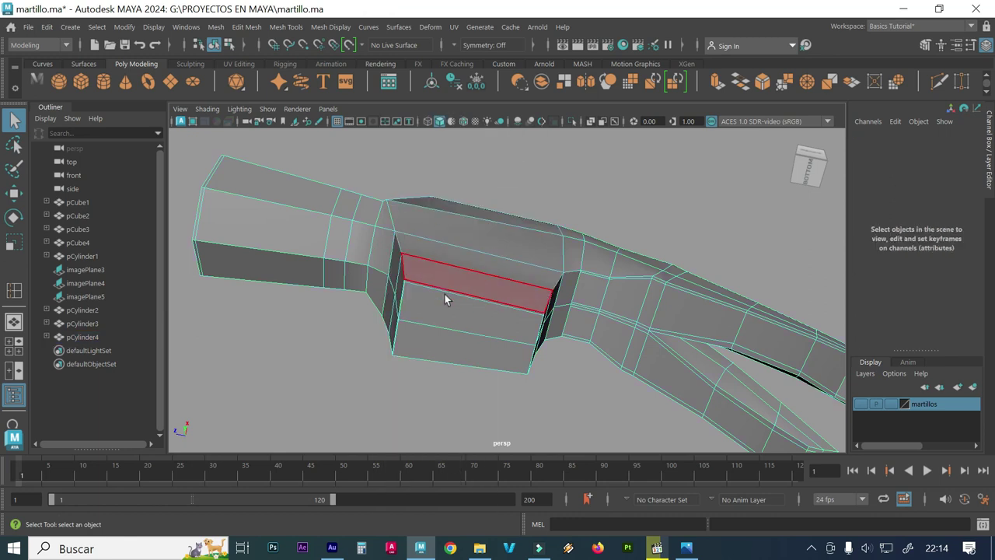
left_click(445, 315)
left_click(438, 344, "shift")
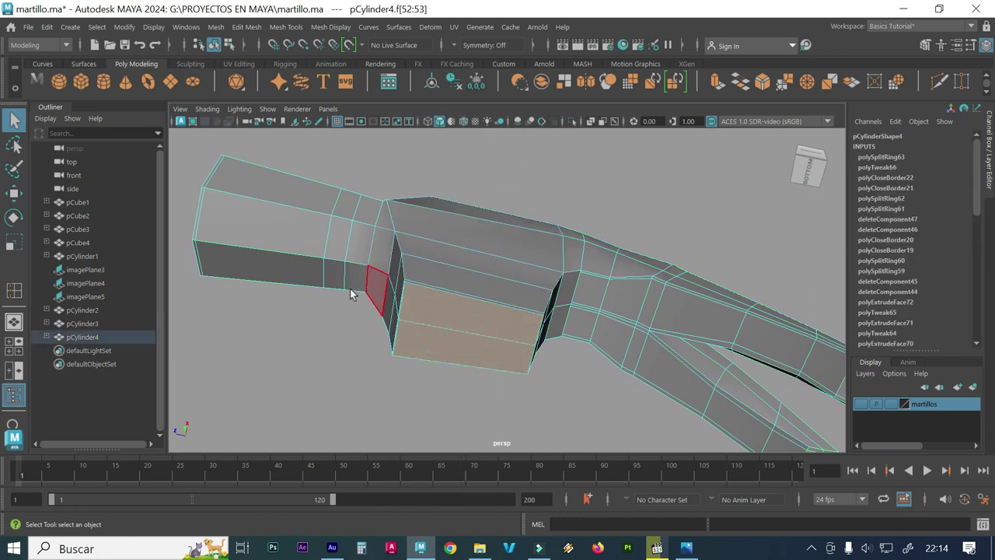
right_click_drag(351, 289, 447, 303, "alt")
middle_click_drag(447, 304, 468, 258, "alt")
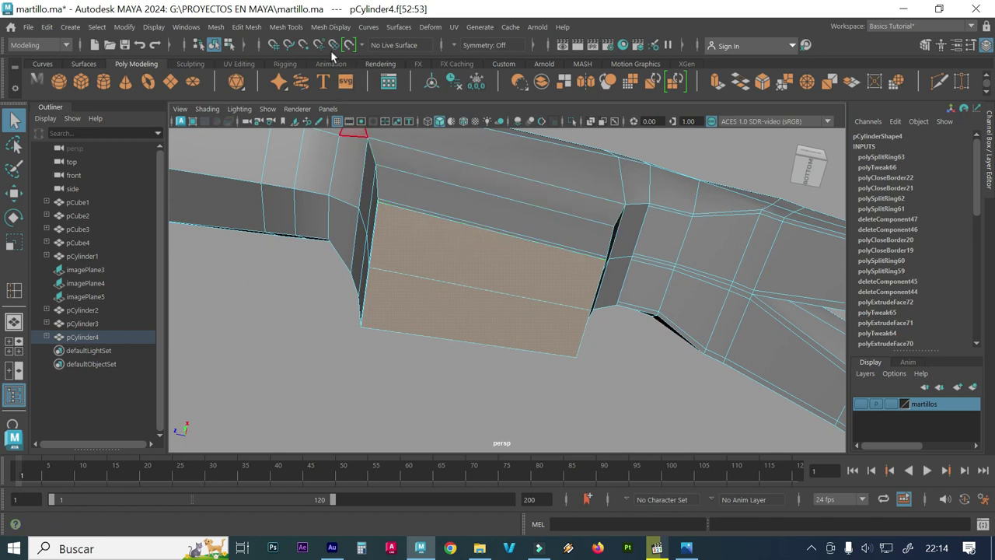
- Extrude the two faces and scale them slightly inward to form an inset panel
left_click(278, 27)
mouse_move(246, 27)
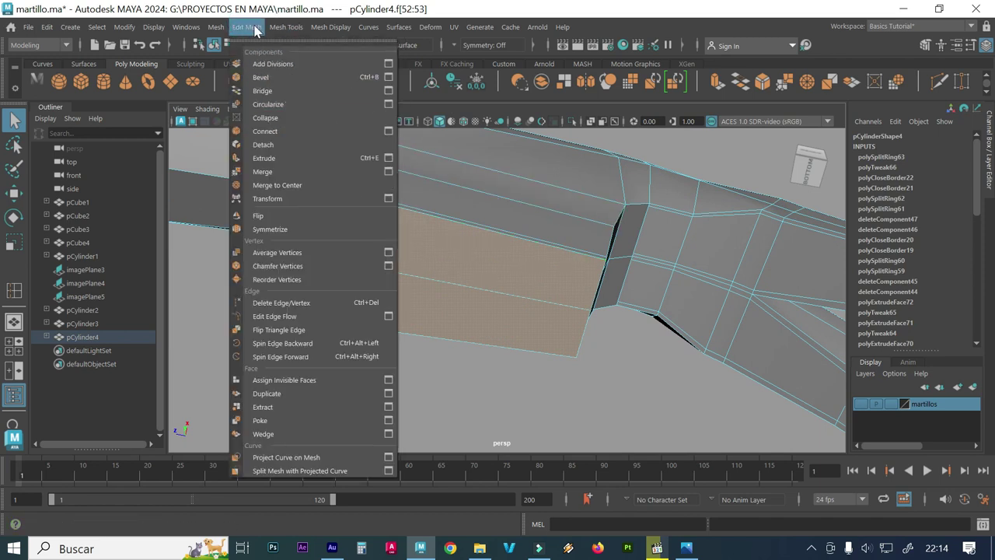
left_click(278, 158)
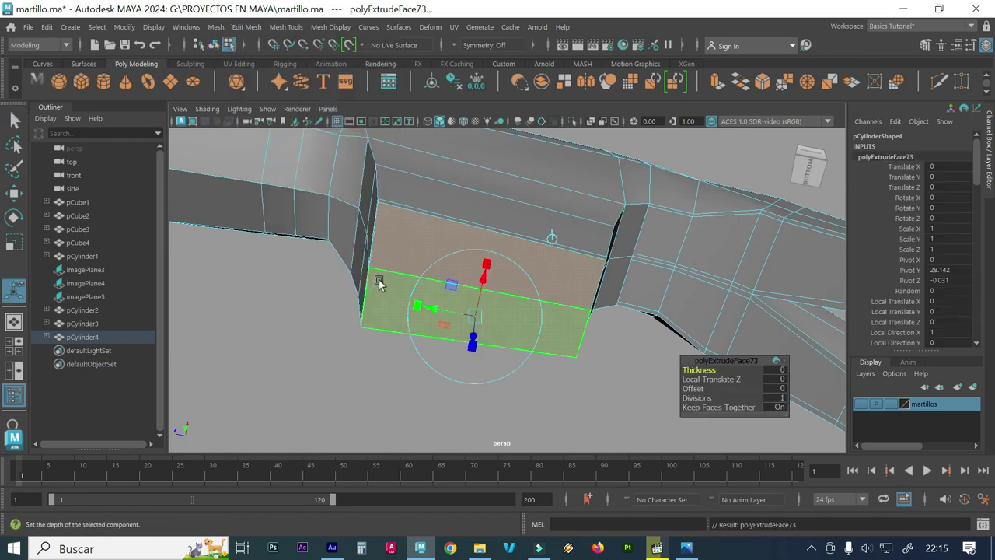
left_click(552, 238)
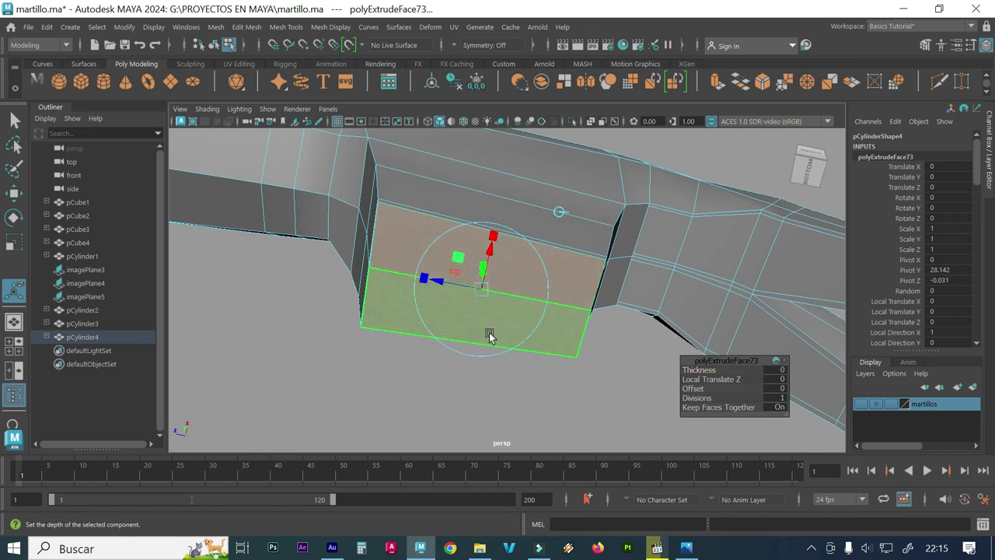
key("r")
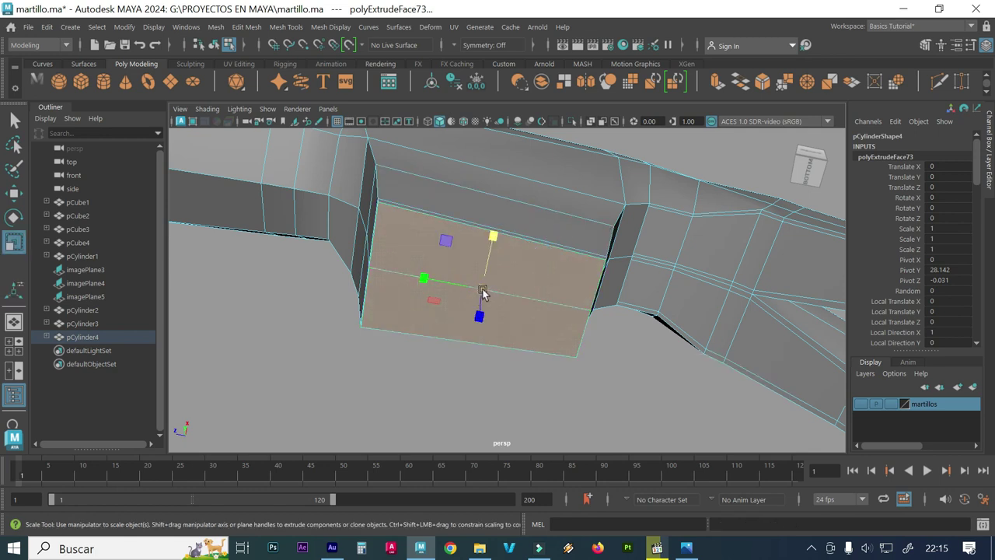
mouse_move(484, 290)
left_mouse_down()
mouse_move(465, 293)
mouse_move(462, 338)
mouse_move(457, 329)
left_mouse_up()
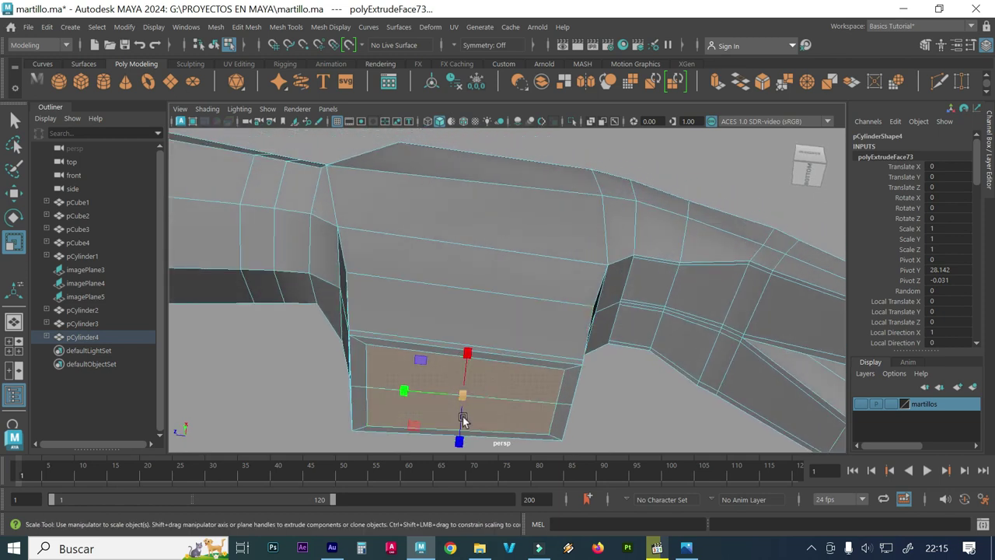
- Extrude the inset faces again, pull them outward, then undo that move
key("ctrl+e")
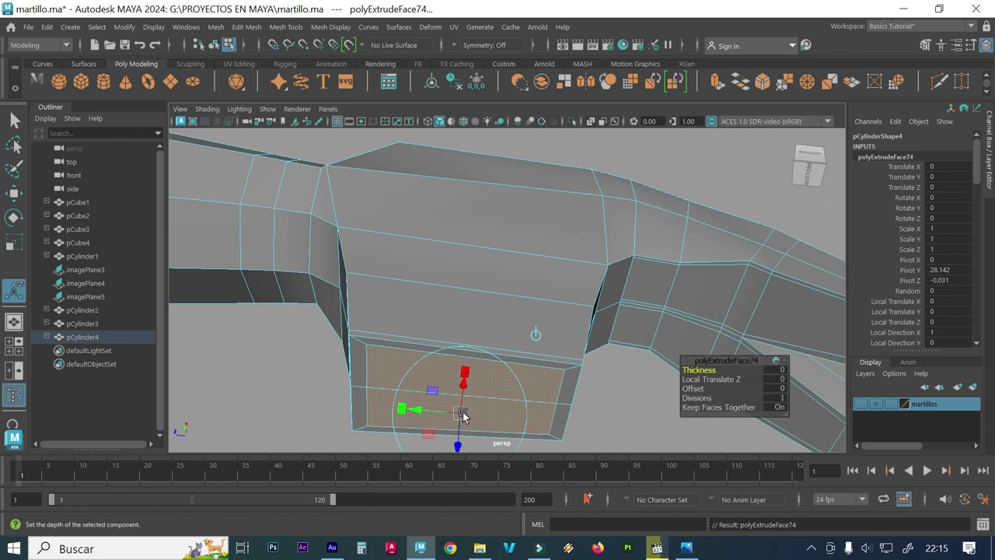
left_click_drag(464, 391, 459, 371)
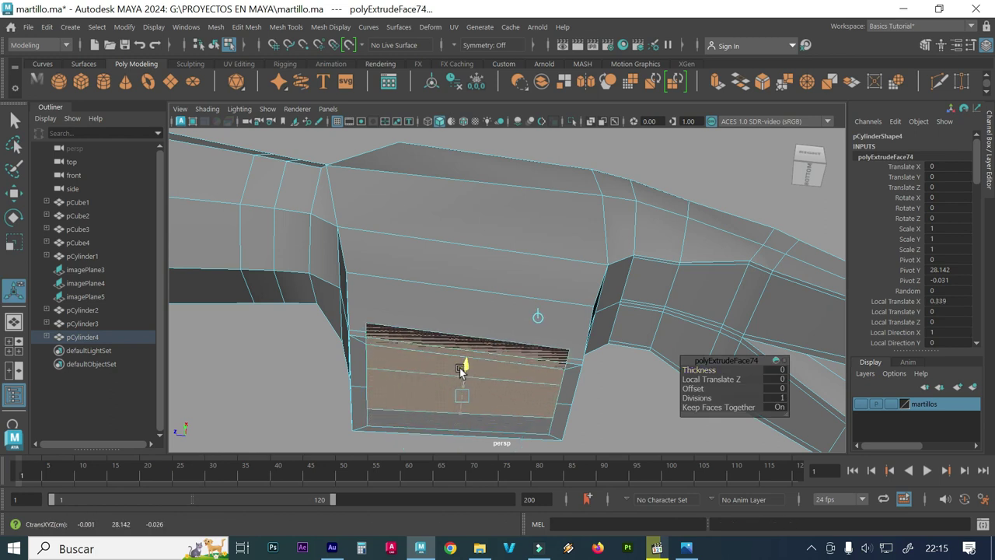
mouse_move(460, 371)
left_mouse_down()
mouse_move(465, 363)
mouse_move(391, 401)
mouse_move(422, 366)
mouse_move(412, 311)
mouse_move(402, 326)
mouse_move(409, 353)
mouse_move(446, 283)
mouse_move(440, 314)
mouse_move(458, 279)
mouse_move(505, 301)
mouse_move(580, 311)
mouse_move(671, 292)
mouse_move(589, 340)
mouse_move(562, 256)
mouse_move(569, 298)
mouse_move(534, 295)
mouse_move(533, 329)
mouse_move(468, 308)
left_mouse_up()
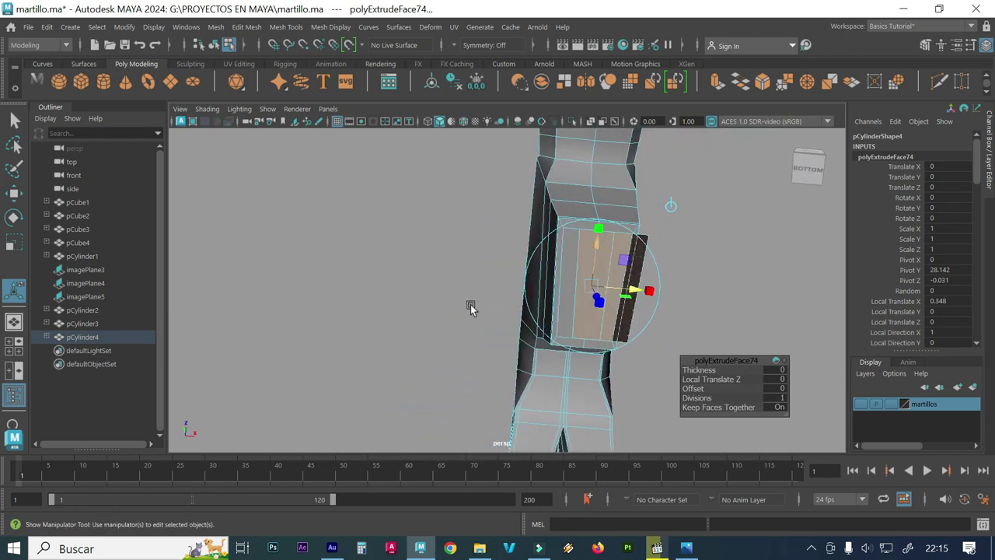
key("ctrl+z")
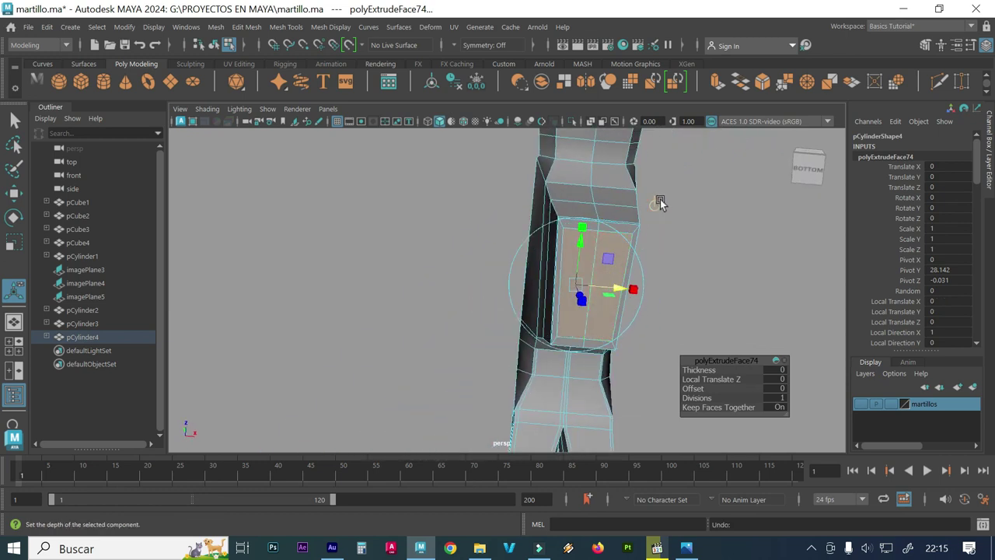
- Inspect the underside from several angles and sink the extruded faces back toward the head
mouse_move(515, 217)
left_mouse_down("alt")
mouse_move(544, 244)
mouse_move(547, 264)
mouse_move(578, 271)
mouse_move(578, 262)
mouse_move(426, 278)
left_mouse_up("alt")
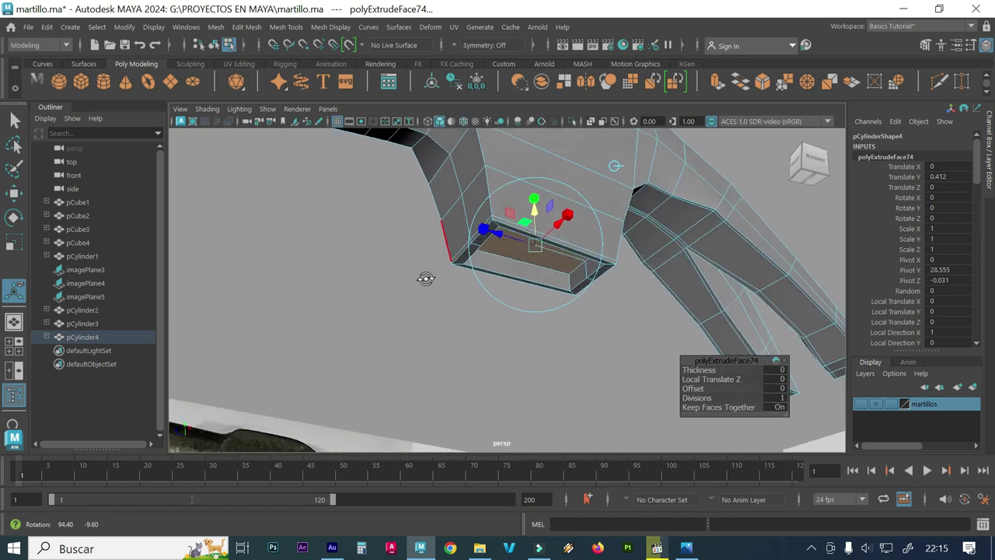
scroll(424, 282, "up", 2)
scroll(424, 281, "up", 2)
scroll(582, 274, "up", 2)
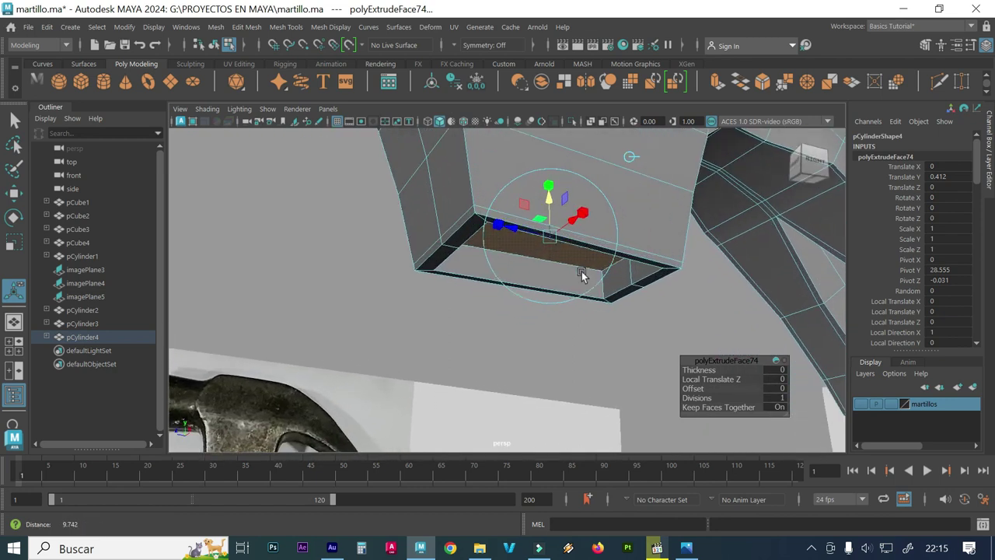
left_click_drag(573, 282, 560, 338, "alt")
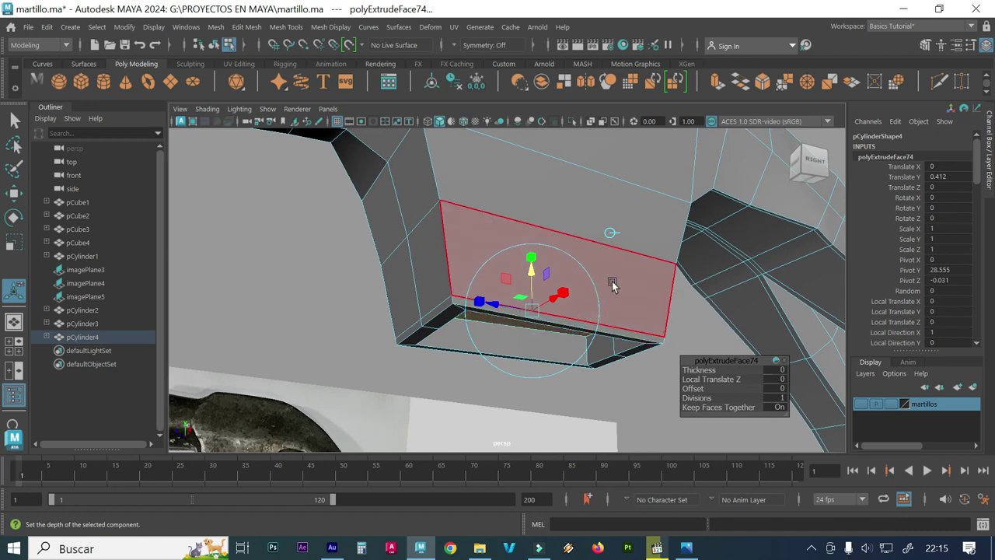
left_click_drag(612, 280, 560, 281, "alt")
middle_click_drag(581, 273, 582, 287, "alt")
mouse_move(582, 288)
left_mouse_down("alt")
mouse_move(627, 329)
mouse_move(551, 265)
left_mouse_up("alt")
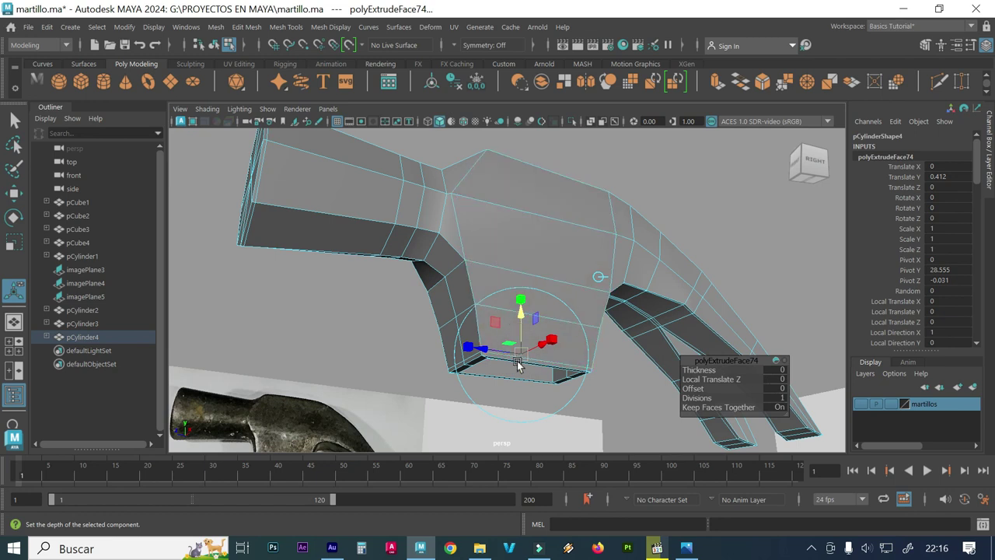
left_click_drag(507, 246, 501, 291, "alt")
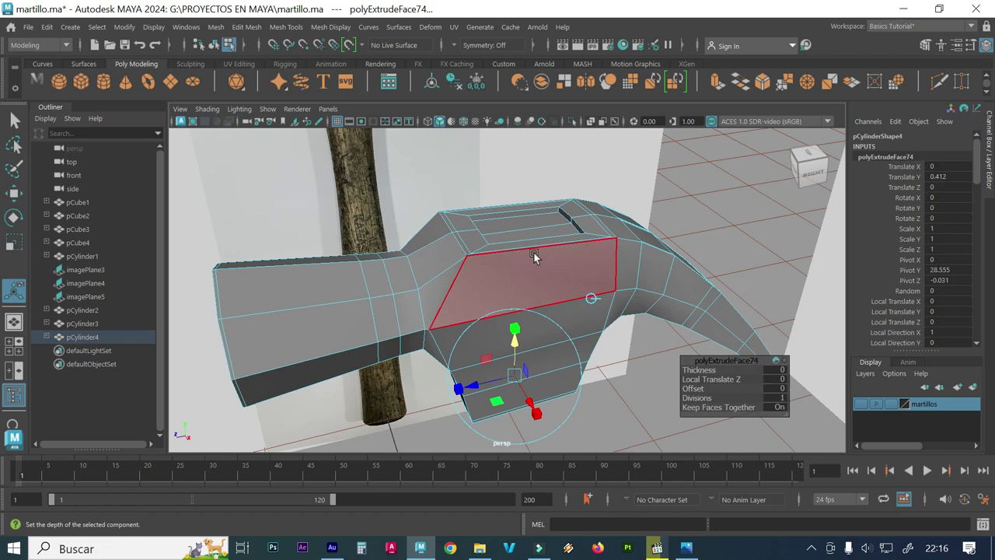
left_click_drag(529, 295, 541, 240, "alt")
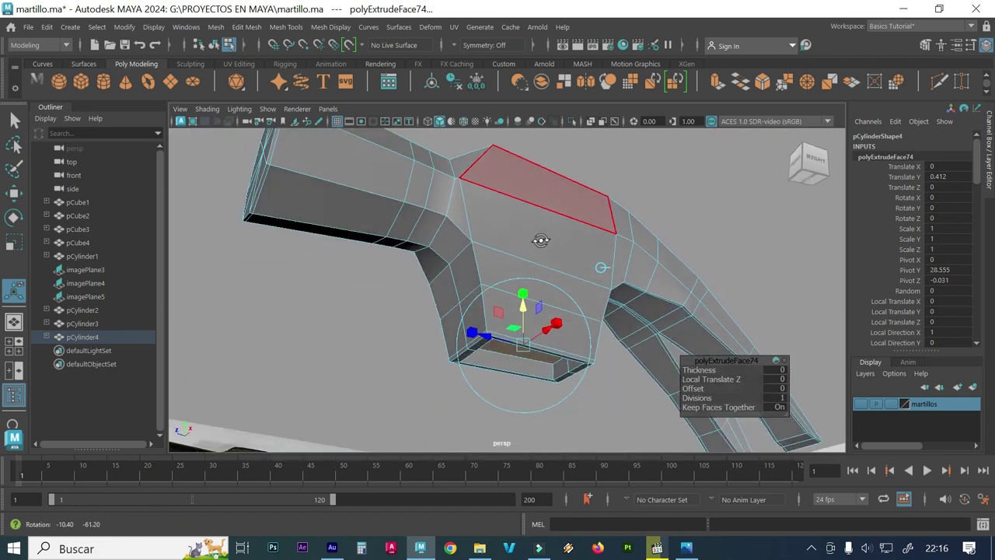
left_click_drag(542, 288, 528, 300, "alt")
left_click_drag(521, 344, 484, 351, "alt")
right_click_drag(460, 350, 500, 373, "alt")
mouse_move(500, 373)
left_mouse_down("alt")
mouse_move(477, 382)
mouse_move(475, 363)
left_mouse_up("alt")
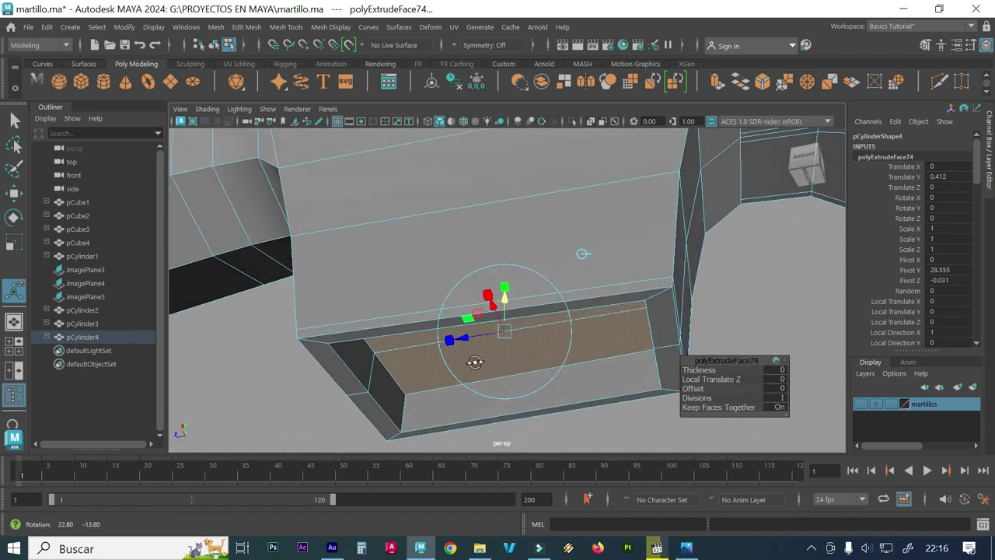
mouse_move(502, 329)
left_mouse_down()
mouse_move(503, 318)
mouse_move(501, 329)
left_mouse_up()
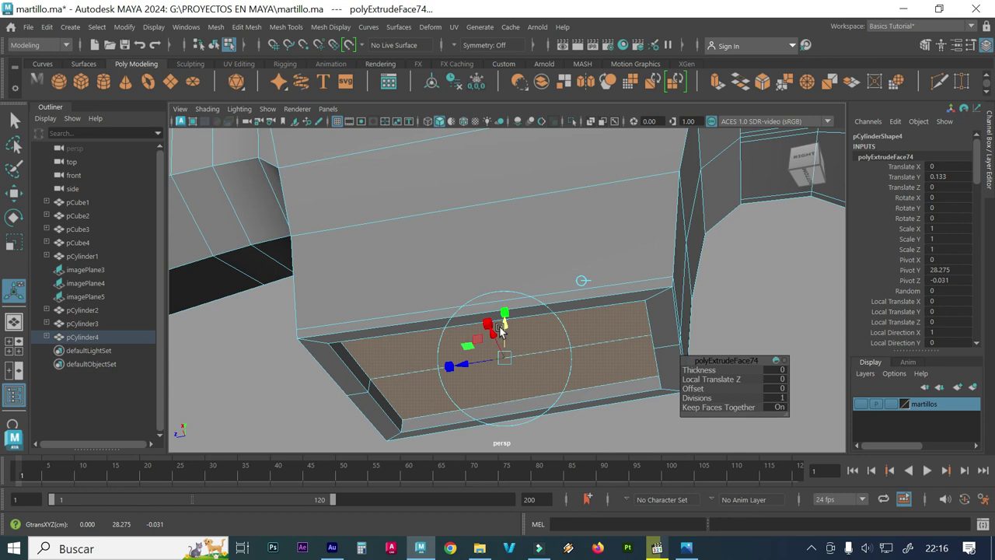
- Extrude the faces once more and push them into the head to deepen the recess
key("ctrl+e")
left_click(591, 302)
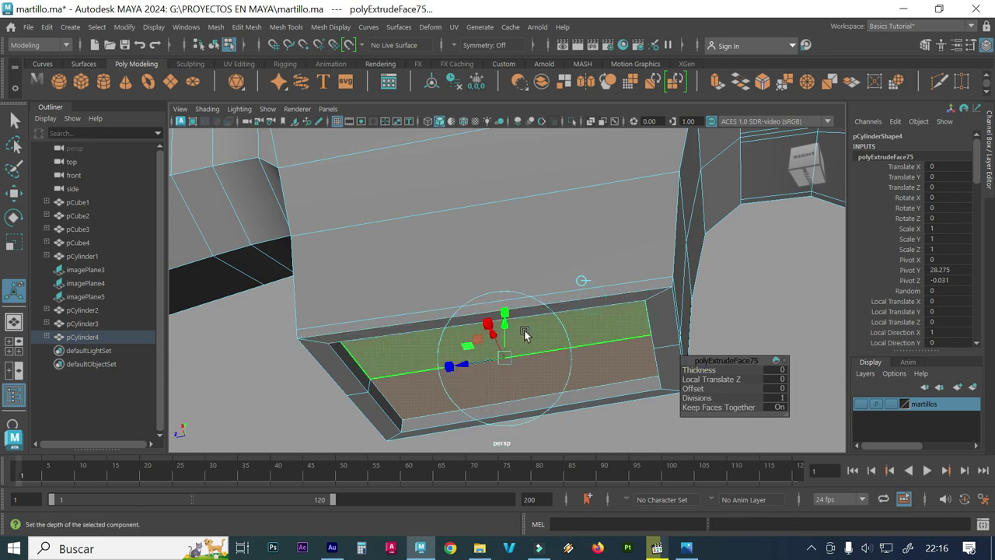
left_click_drag(502, 330, 506, 284)
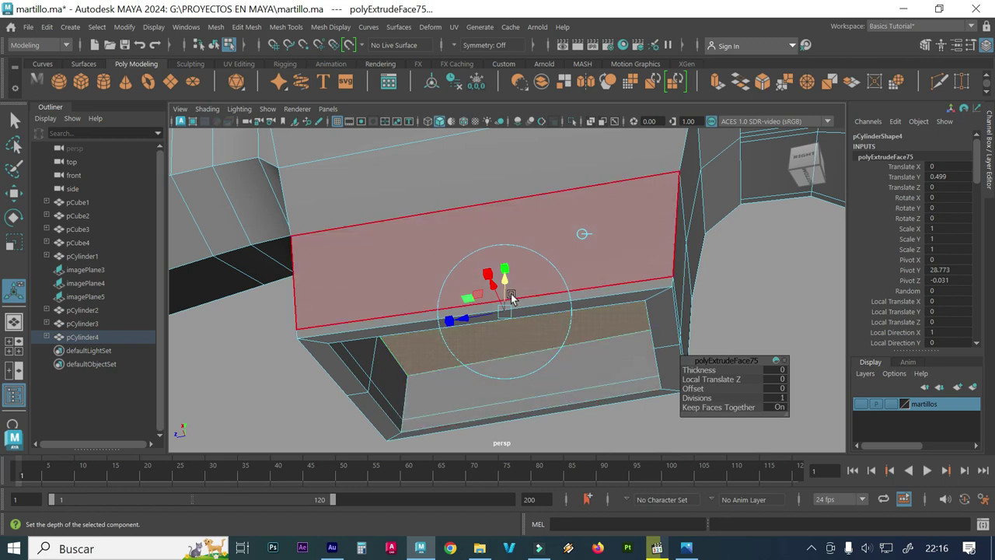
mouse_move(552, 239)
left_mouse_down("alt")
mouse_move(431, 242)
mouse_move(476, 271)
left_mouse_up("alt")
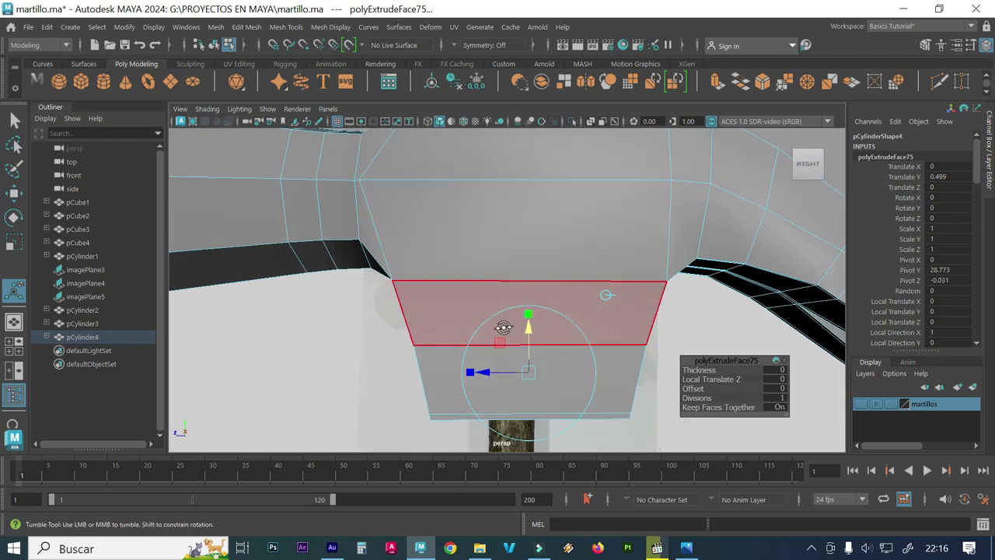
left_click_drag(507, 329, 497, 308, "alt")
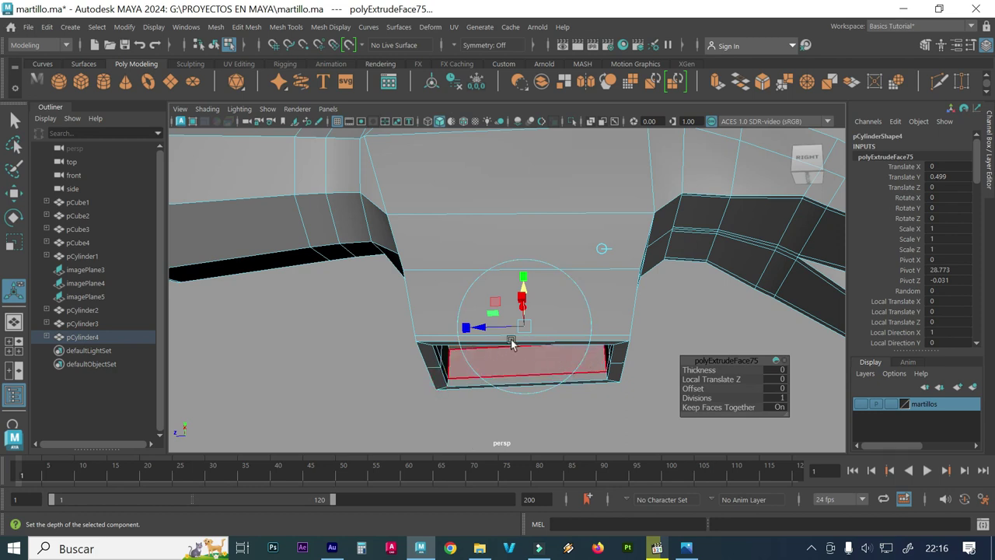
mouse_move(511, 345)
left_mouse_down("alt")
mouse_move(506, 245)
mouse_move(467, 335)
mouse_move(485, 332)
left_mouse_up("alt")
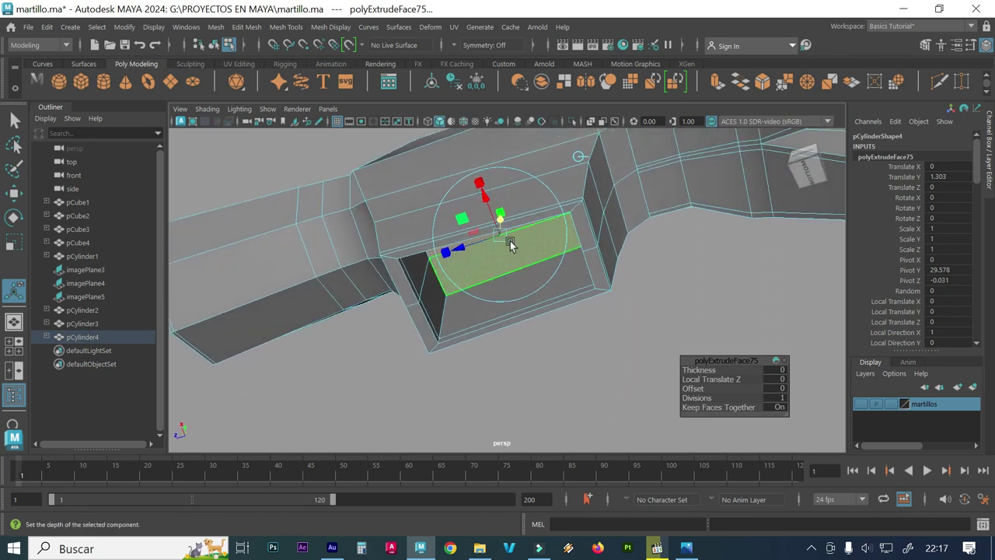
- Lift the recess floor slightly and zoom out to check the whole hammer head
left_click_drag(501, 224, 502, 215)
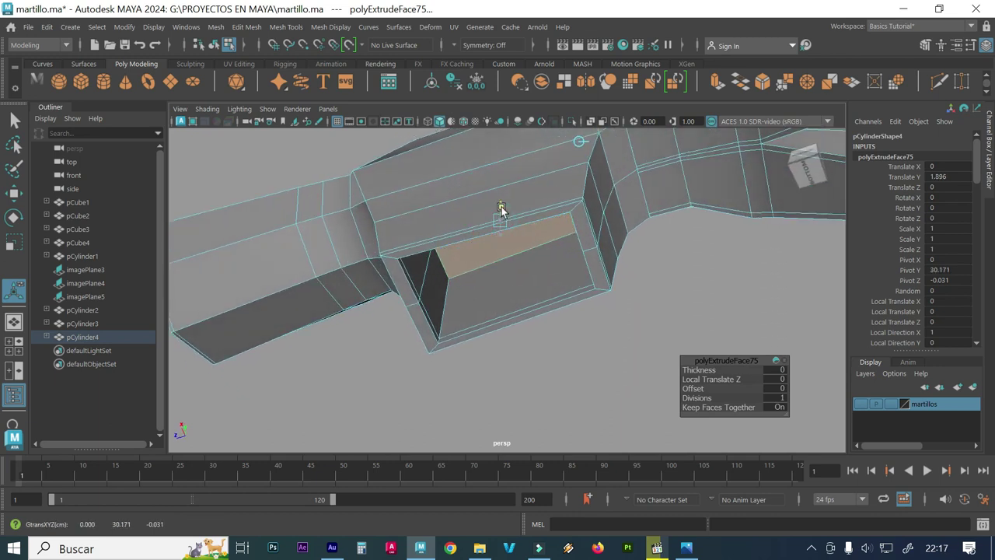
mouse_move(485, 288)
left_mouse_down("alt")
mouse_move(406, 285)
mouse_move(404, 294)
mouse_move(508, 277)
mouse_move(506, 329)
mouse_move(549, 331)
left_mouse_up("alt")
right_click_drag(549, 330, 350, 298, "alt")
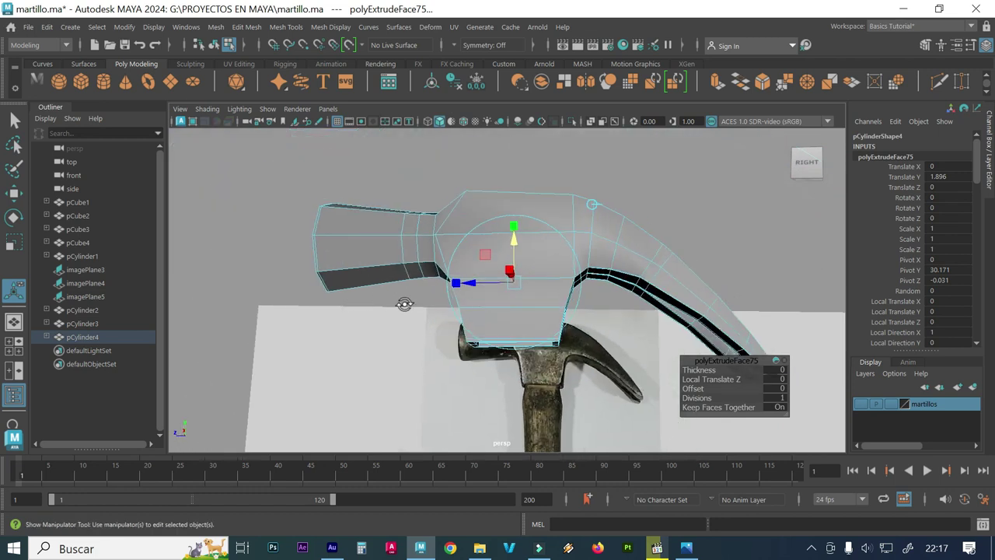
left_click_drag(404, 304, 413, 333, "alt")
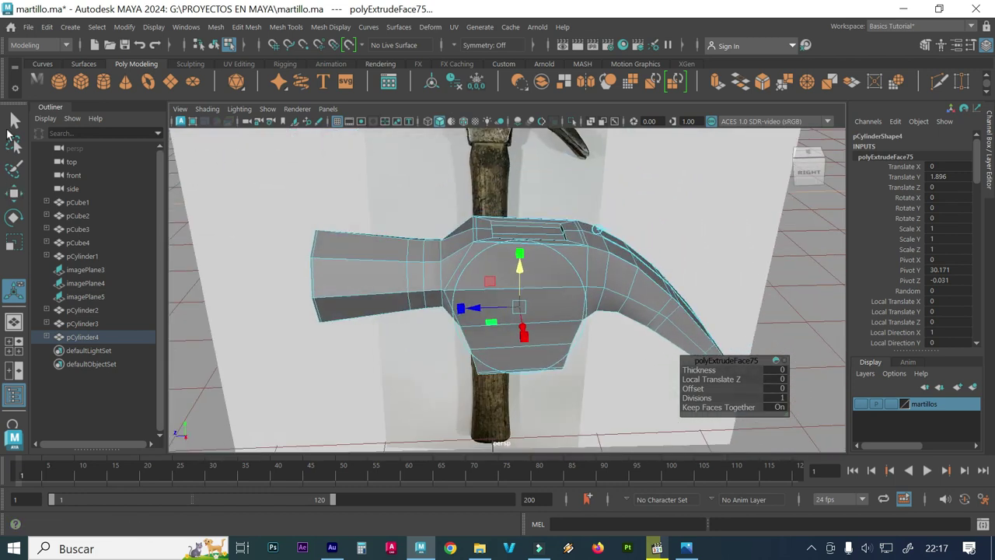
- Return to object mode and turn on smooth preview (3) for the hammer head
left_click(14, 119)
left_click(252, 247)
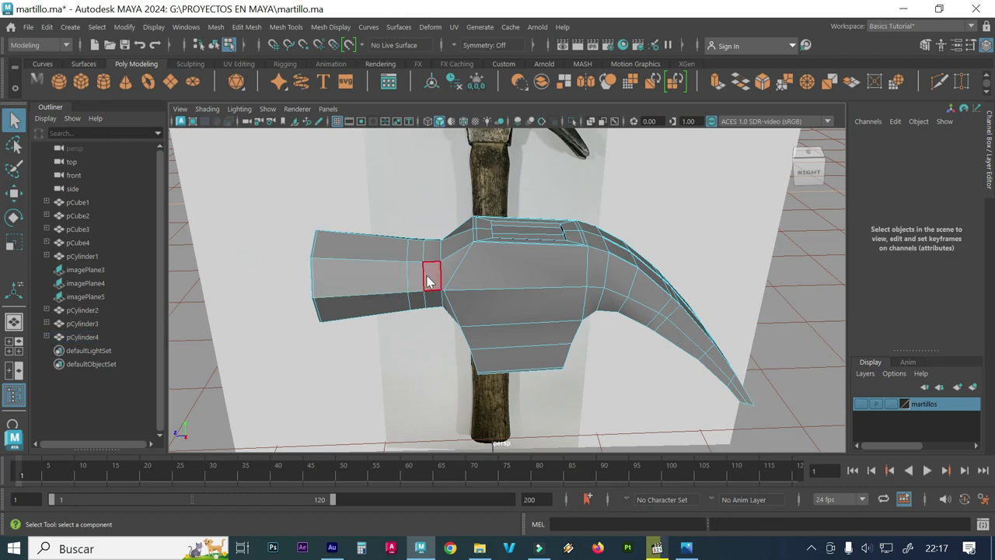
right_click_drag(428, 279, 487, 129)
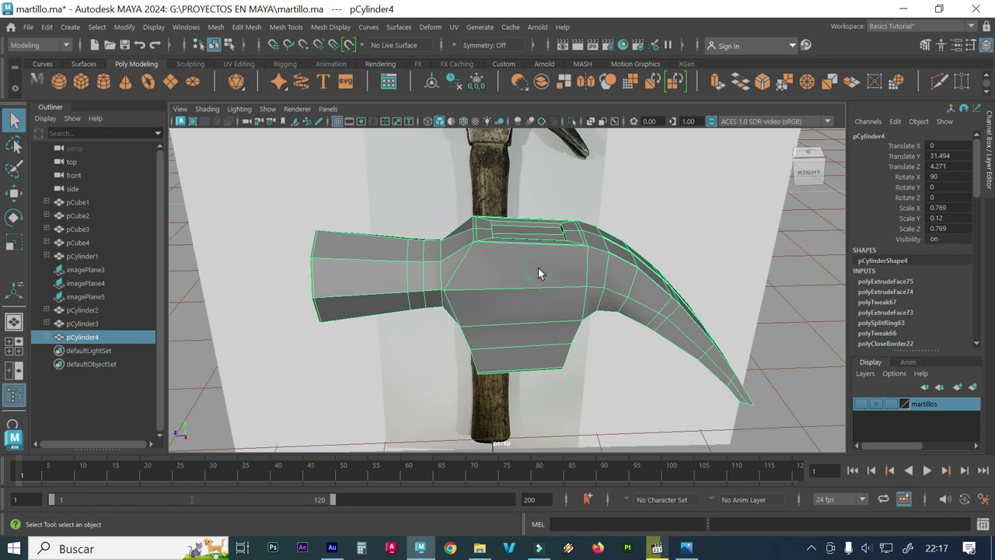
key("3")
- Select the side reference image plane and compare the smoothed head against it from several angles
left_click(294, 354)
left_click_drag(294, 353, 364, 349, "alt")
mouse_move(260, 286)
left_mouse_down("alt")
mouse_move(422, 311)
mouse_move(389, 313)
mouse_move(589, 311)
mouse_move(505, 333)
mouse_move(457, 325)
mouse_move(601, 335)
mouse_move(589, 315)
left_mouse_up("alt")
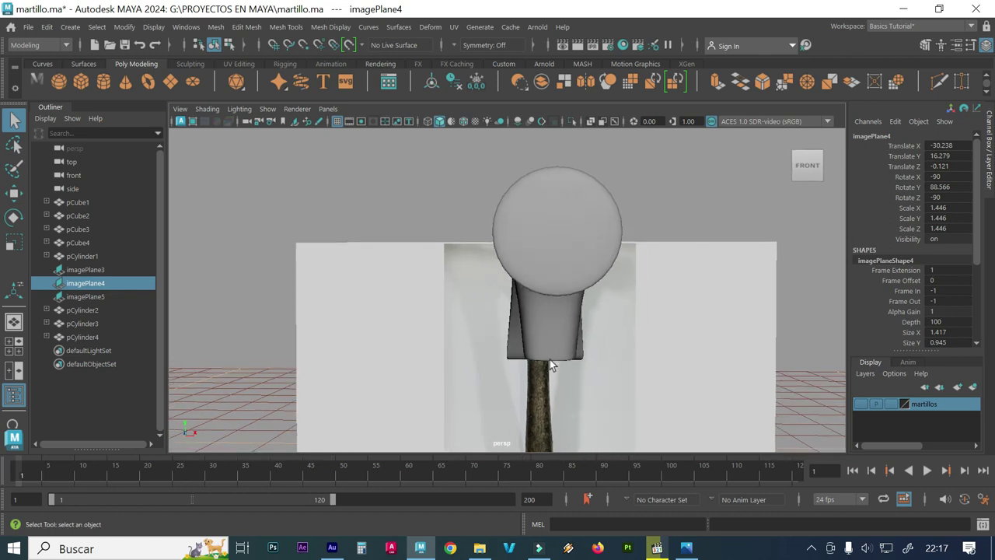
mouse_move(518, 325)
left_mouse_down("alt")
mouse_move(534, 337)
mouse_move(598, 329)
mouse_move(440, 293)
mouse_move(497, 295)
mouse_move(412, 311)
mouse_move(511, 311)
mouse_move(502, 323)
mouse_move(399, 303)
mouse_move(448, 299)
mouse_move(418, 304)
left_mouse_up("alt")
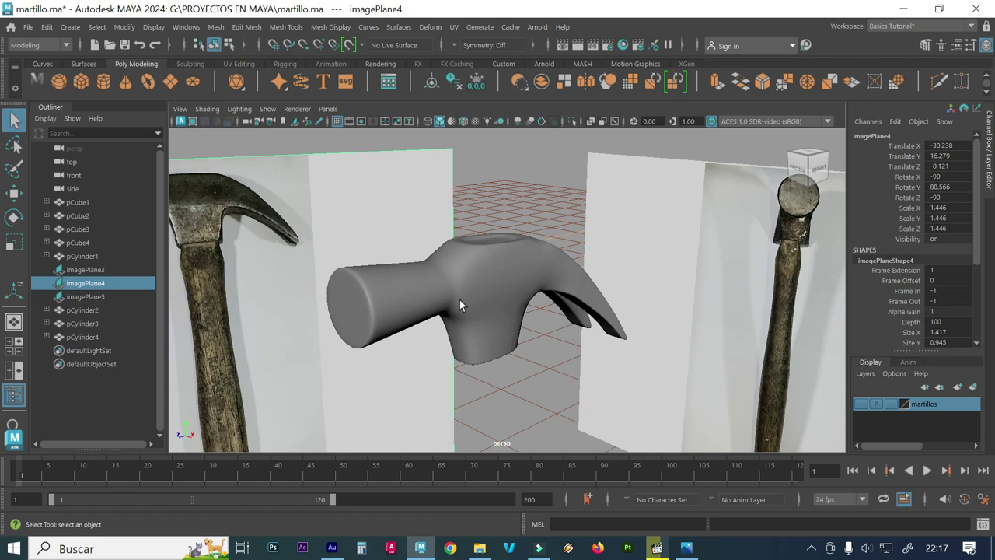
left_click_drag(459, 303, 491, 297, "alt")
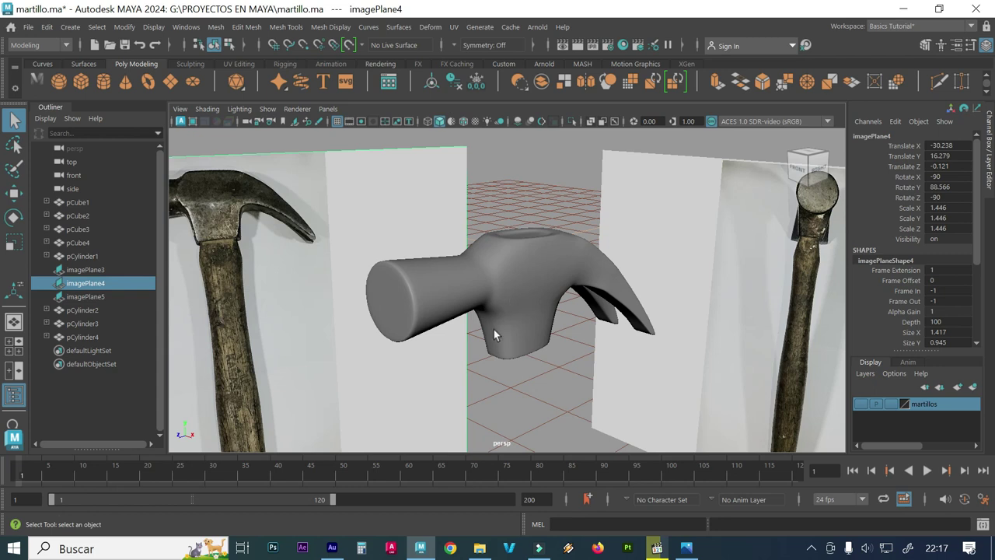
mouse_move(515, 327)
left_mouse_down("alt")
mouse_move(455, 324)
mouse_move(464, 327)
left_mouse_up("alt")
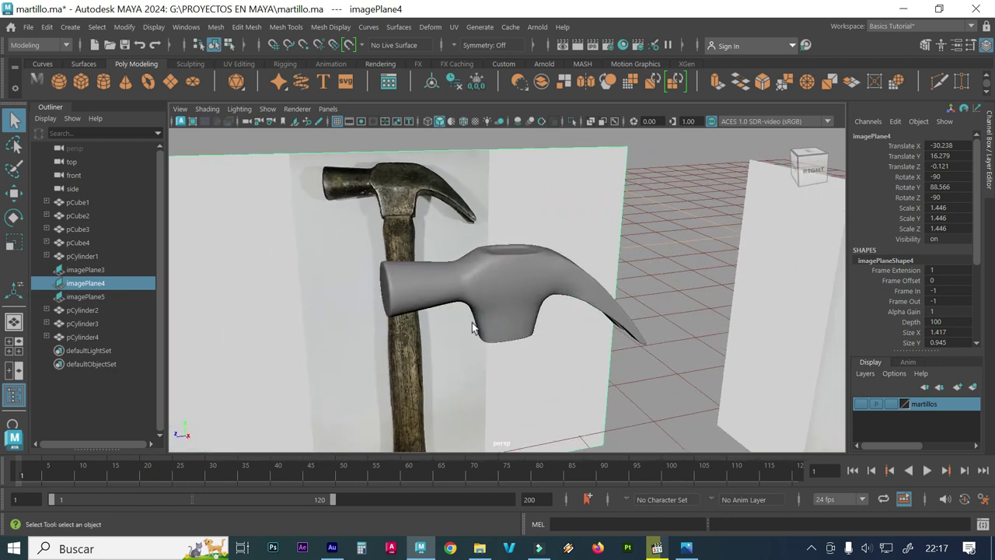
key("space")
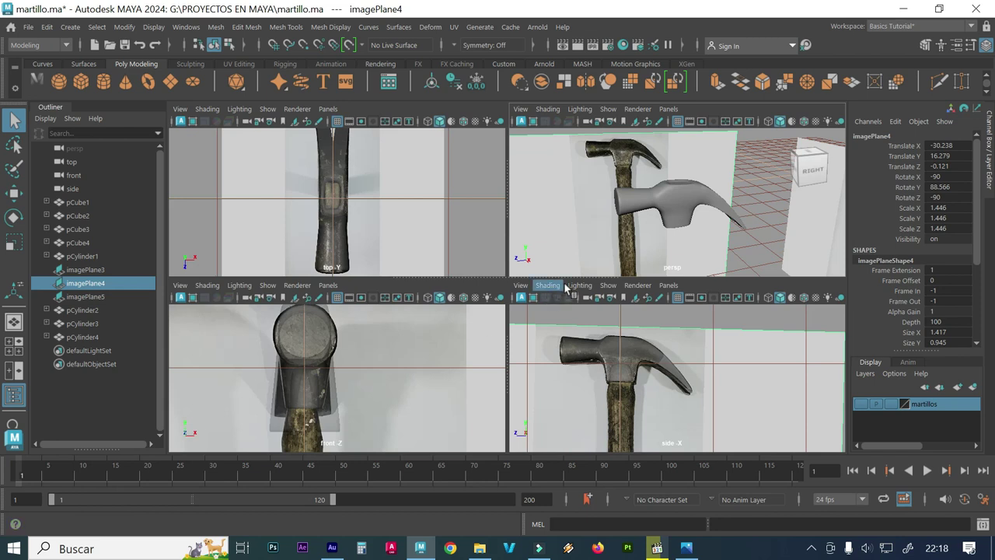
key("space")
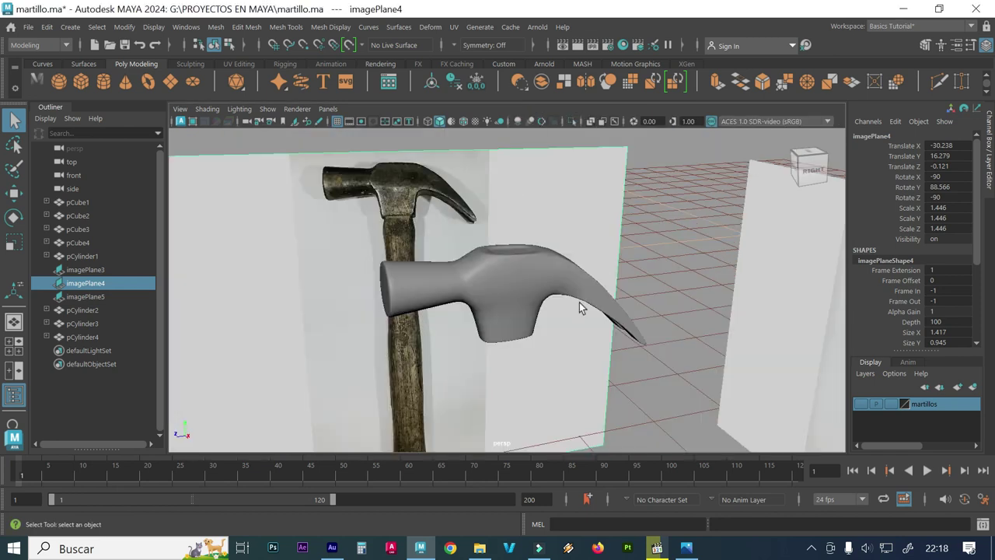
scroll(580, 303, "down", 3)
left_click_drag(522, 357, 509, 325, "alt")
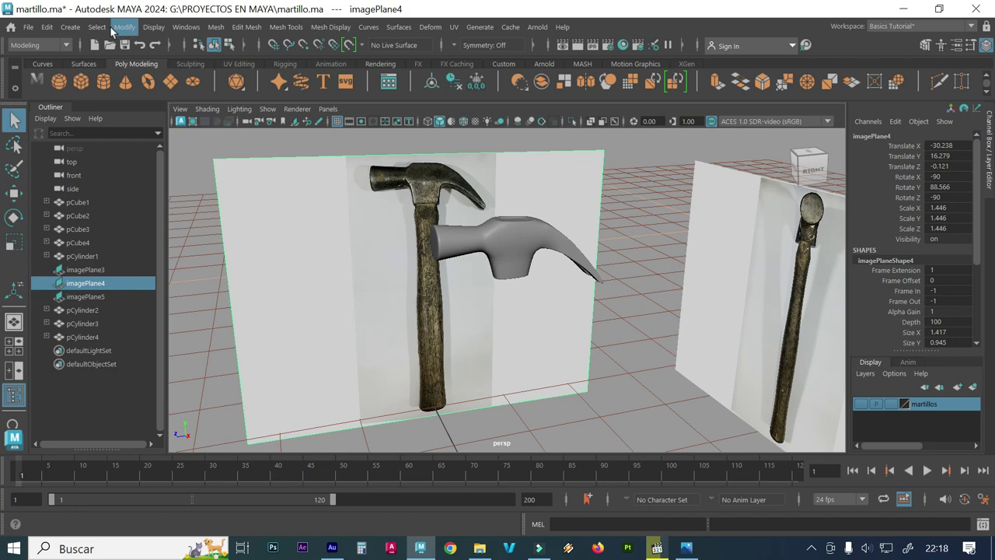
- Create an 8-sided polygon cylinder with radius 2 and height 33, then zoom out to view it
left_click(96, 27)
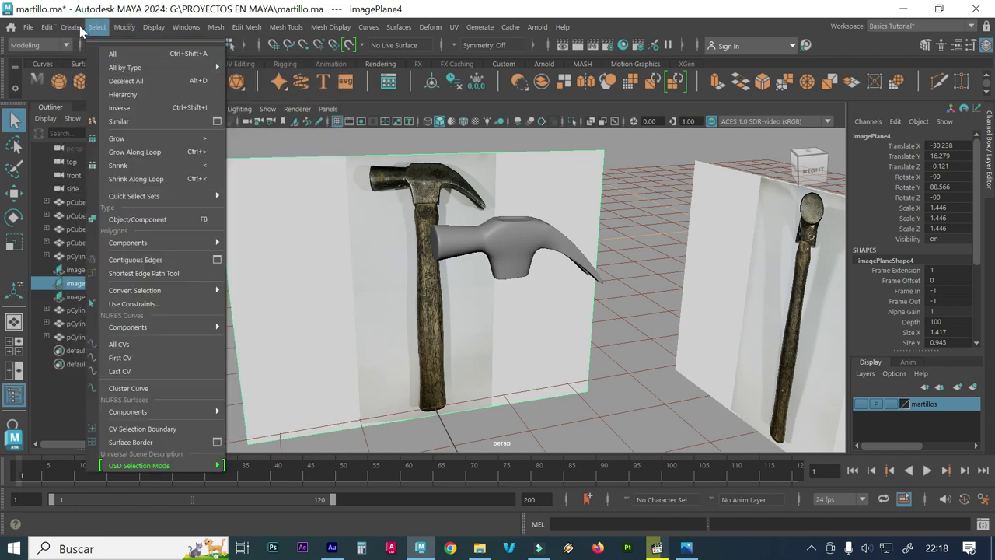
mouse_move(108, 77)
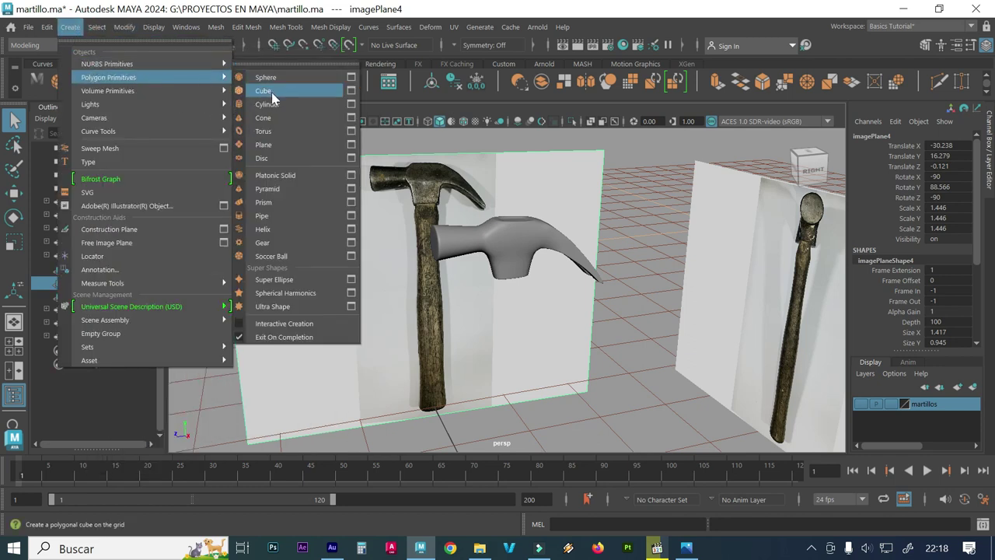
left_click(350, 104)
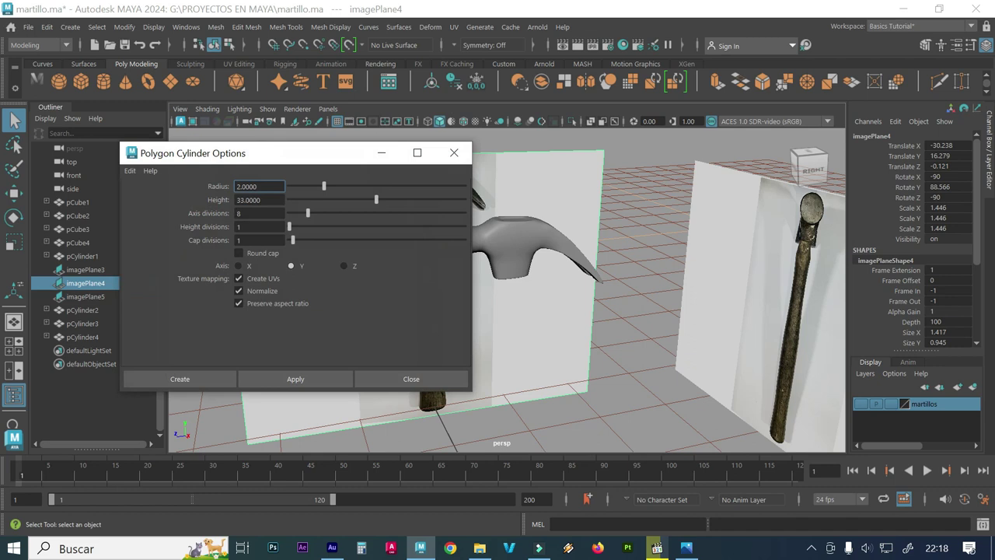
left_click(293, 377)
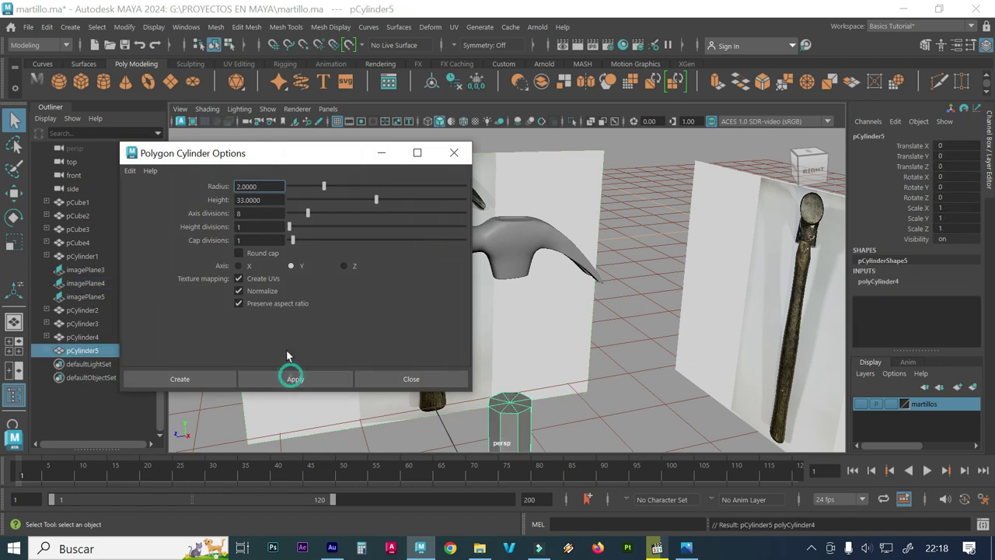
left_click(460, 159)
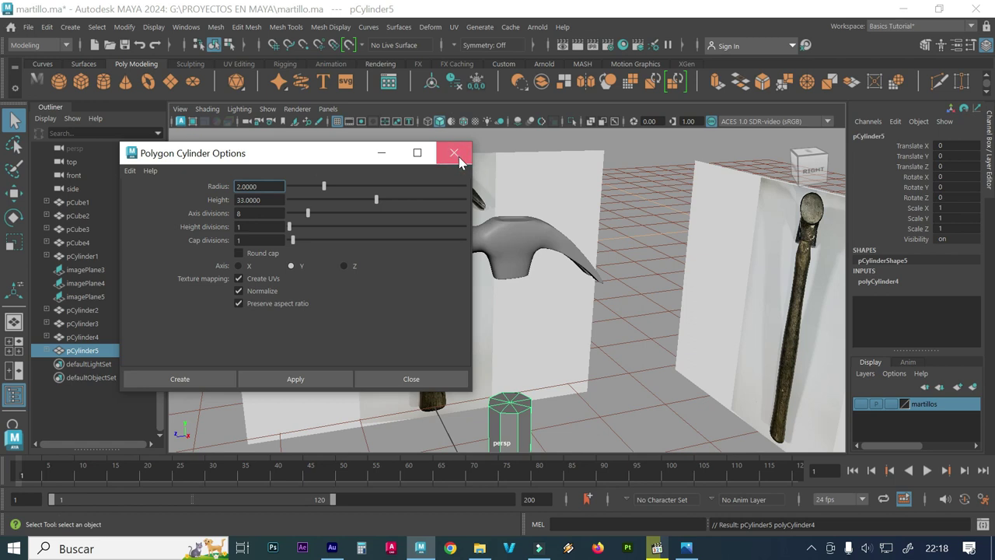
scroll(498, 346, "down", 3)
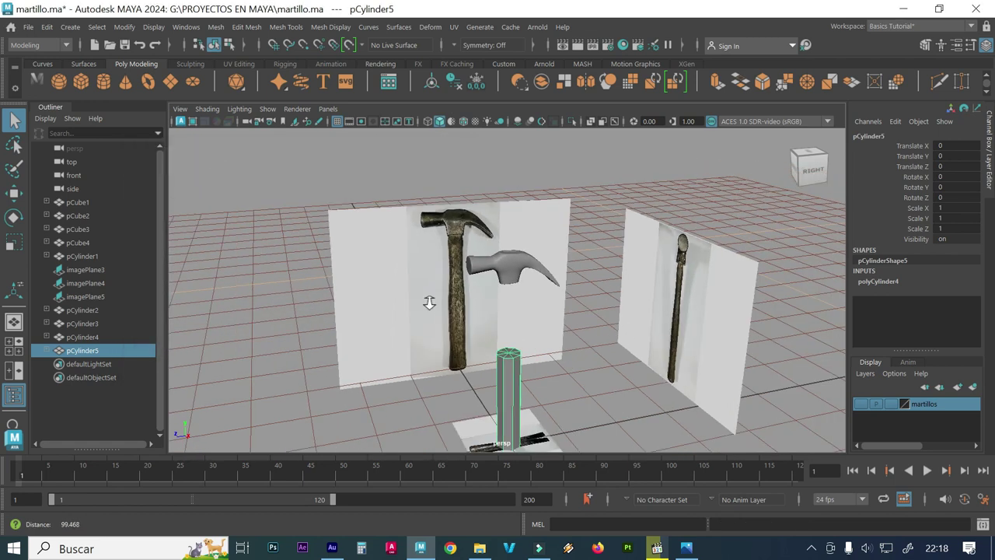
left_click_drag(429, 304, 502, 271, "alt")
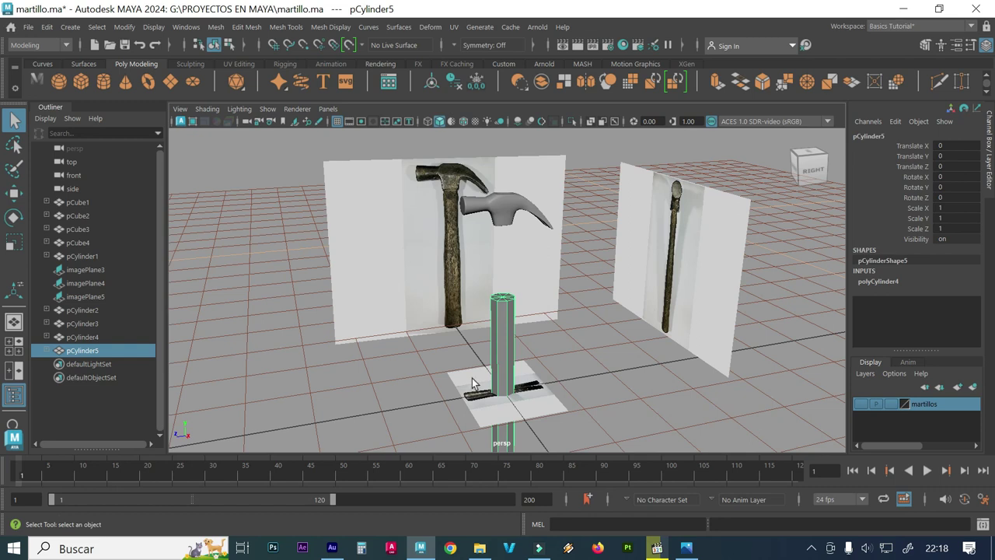
- Move the cylinder up to Translate Y 16.5
key("w")
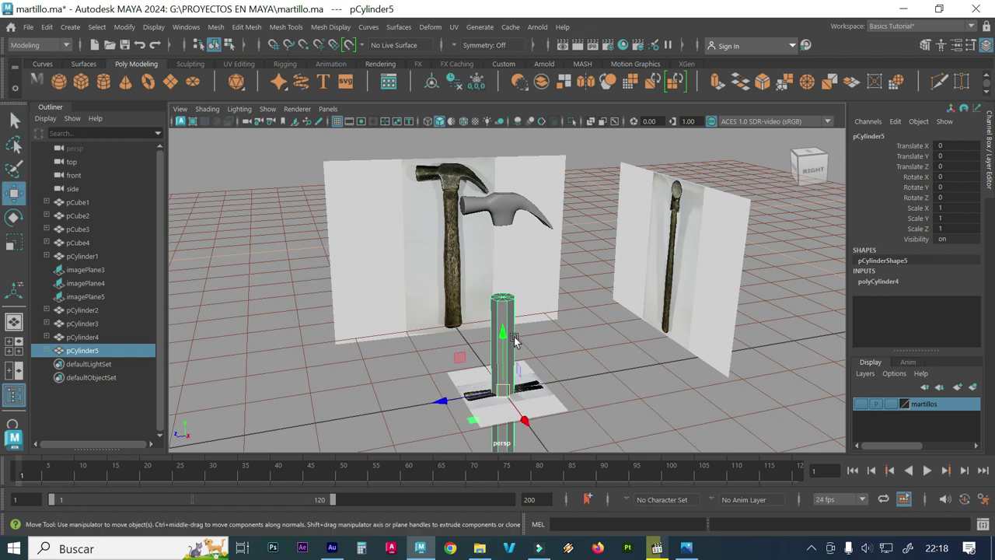
left_click_drag(513, 338, 504, 262)
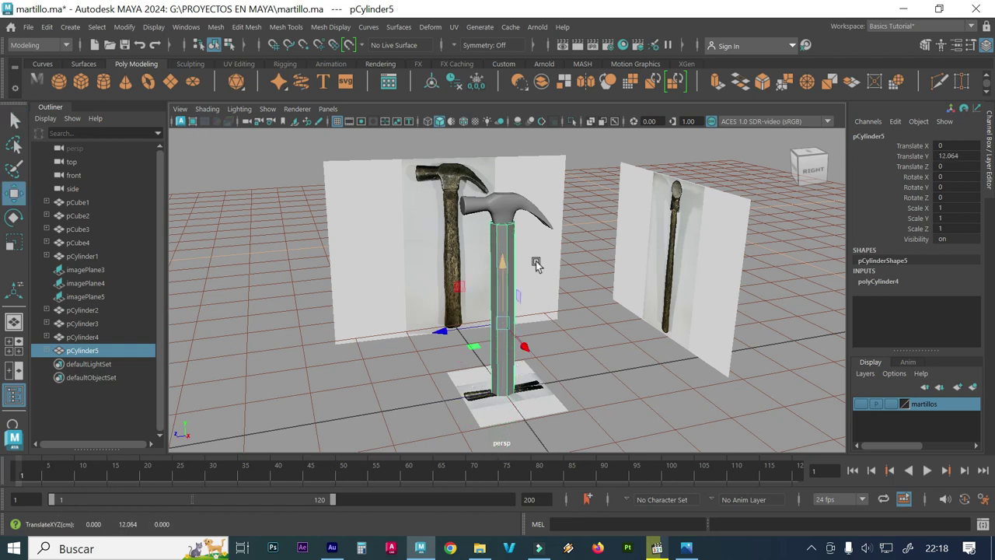
double_click(948, 155)
type("16.5")
key("Return")
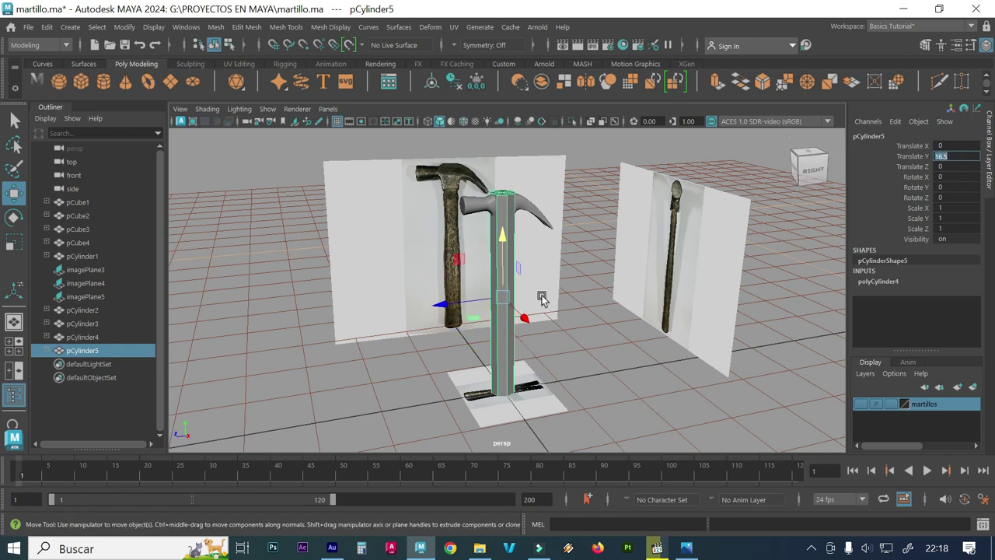
right_click_drag(542, 300, 606, 288, "alt")
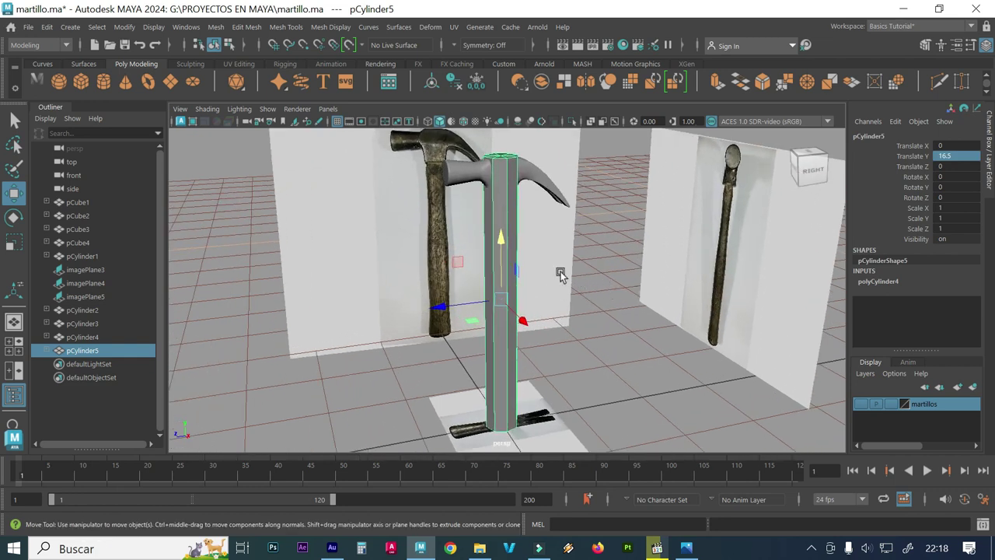
- Switch to the side view and frame the hammer against the reference
key("space")
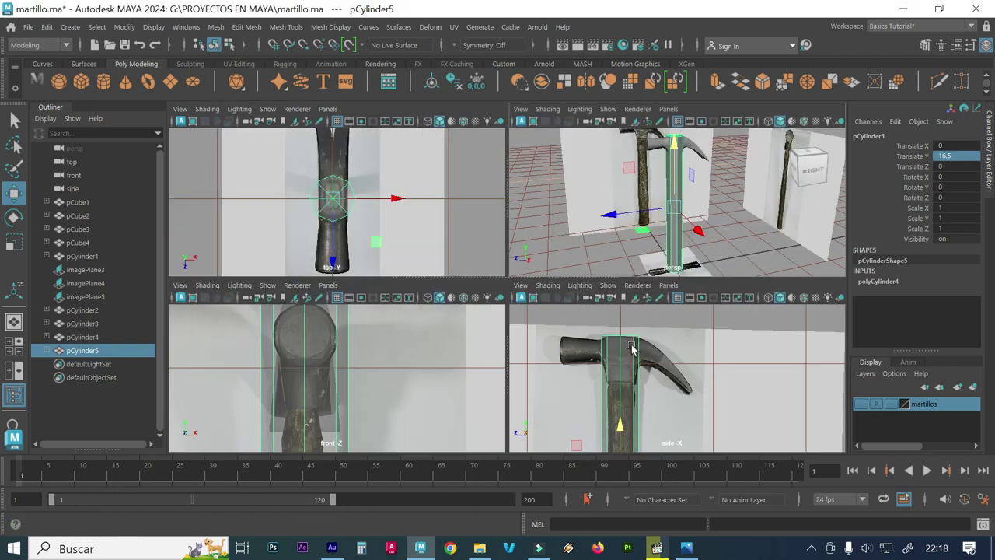
key("space")
scroll(593, 344, "down", 2)
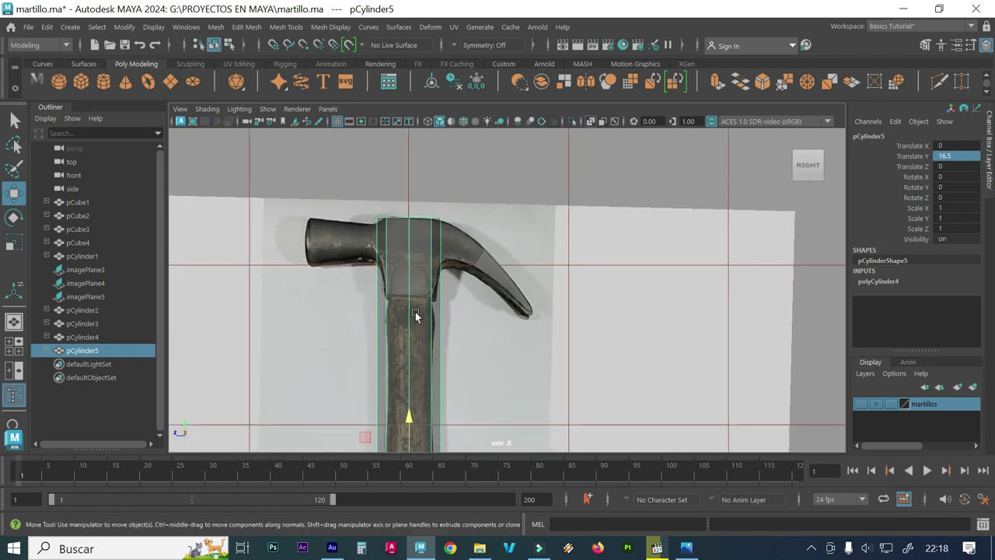
middle_click_drag(593, 344, 524, 211, "alt")
scroll(387, 246, "down", 1)
scroll(396, 256, "down", 1)
scroll(412, 266, "down", 1)
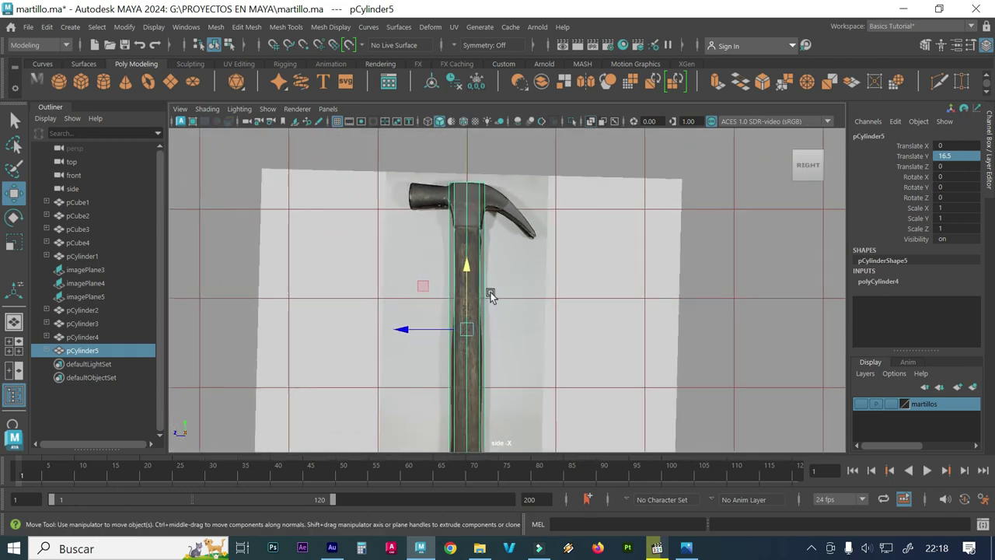
scroll(483, 272, "down", 2)
scroll(533, 259, "down", 1)
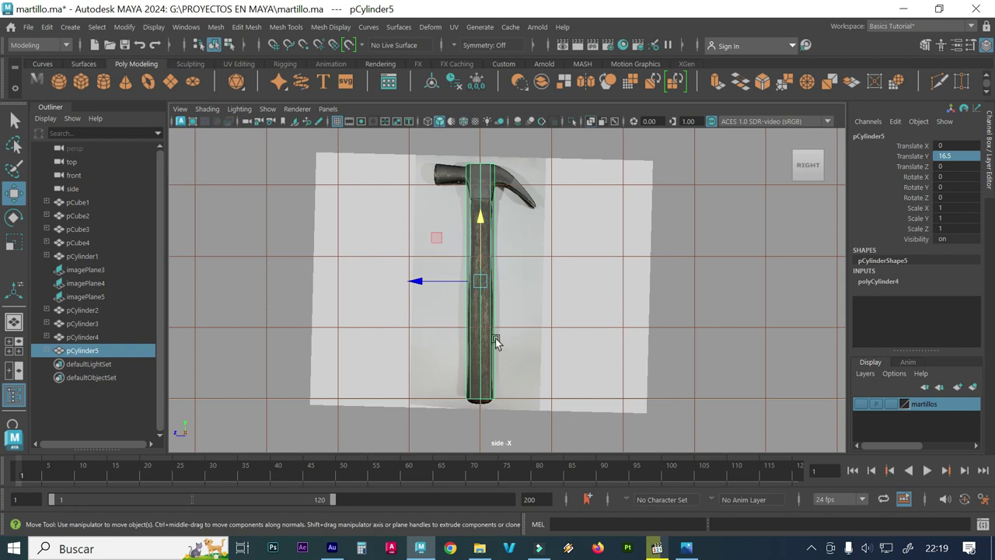
- Adjust the handle's vertical scale and position to match the reference handle's length
key("r")
left_click_drag(480, 224, 479, 242)
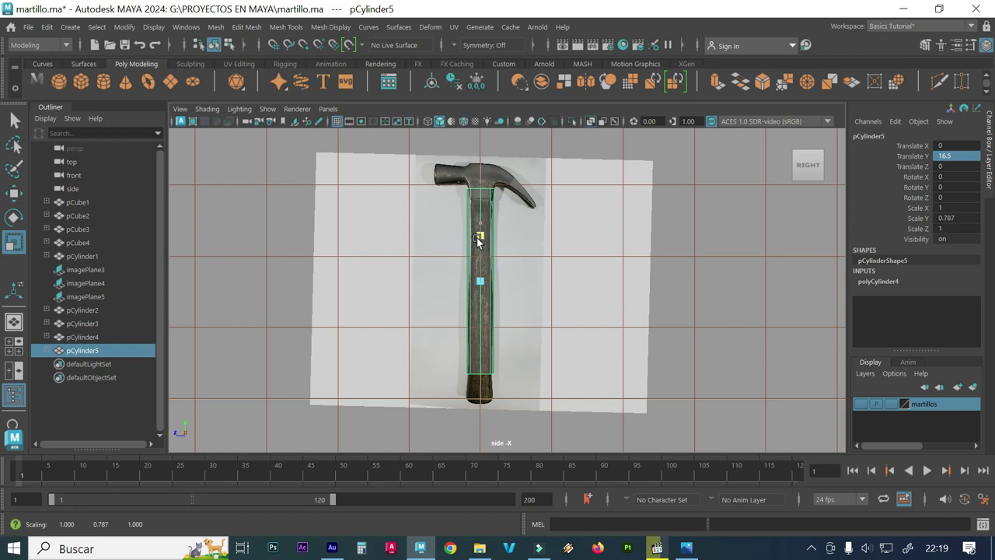
key("w")
left_click_drag(480, 234, 479, 242)
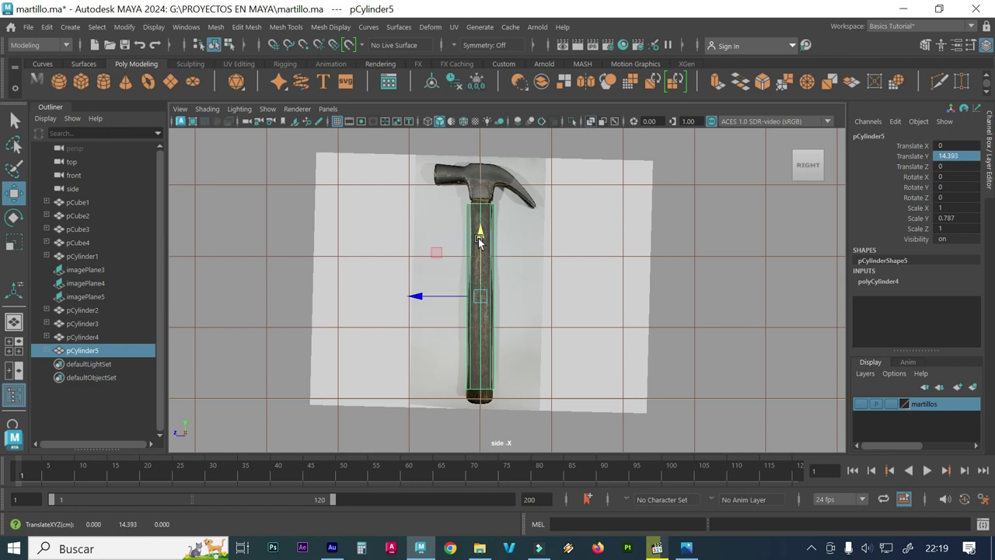
key("r")
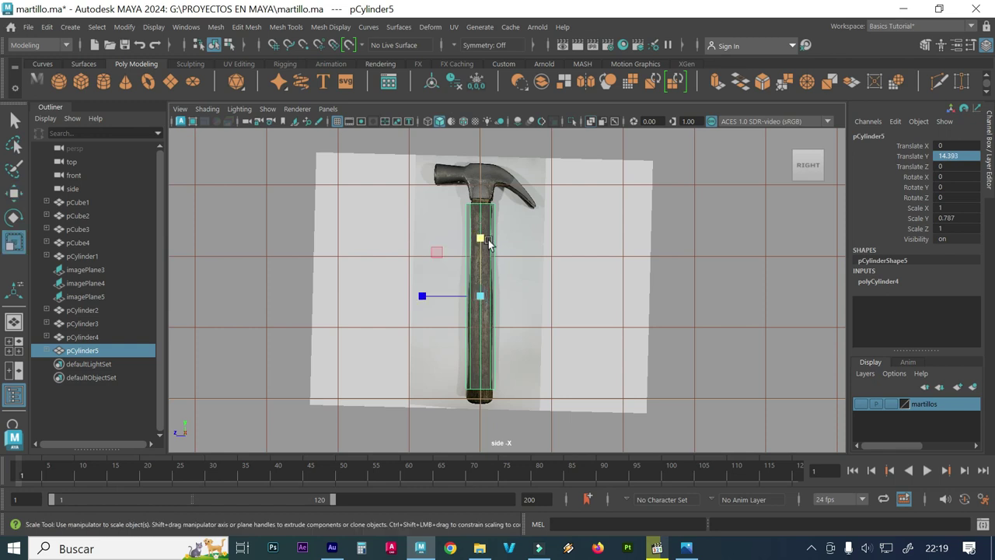
left_click_drag(479, 241, 479, 234)
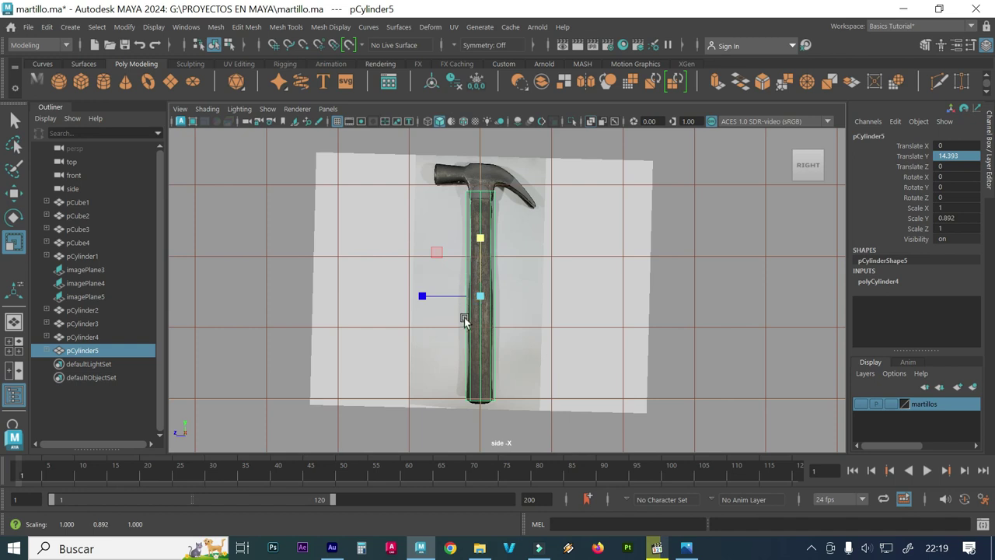
- Raise the handle slightly so its top sits inside the head, reaching Translate Y 14.759
scroll(612, 351, "up", 1)
scroll(556, 376, "up", 2)
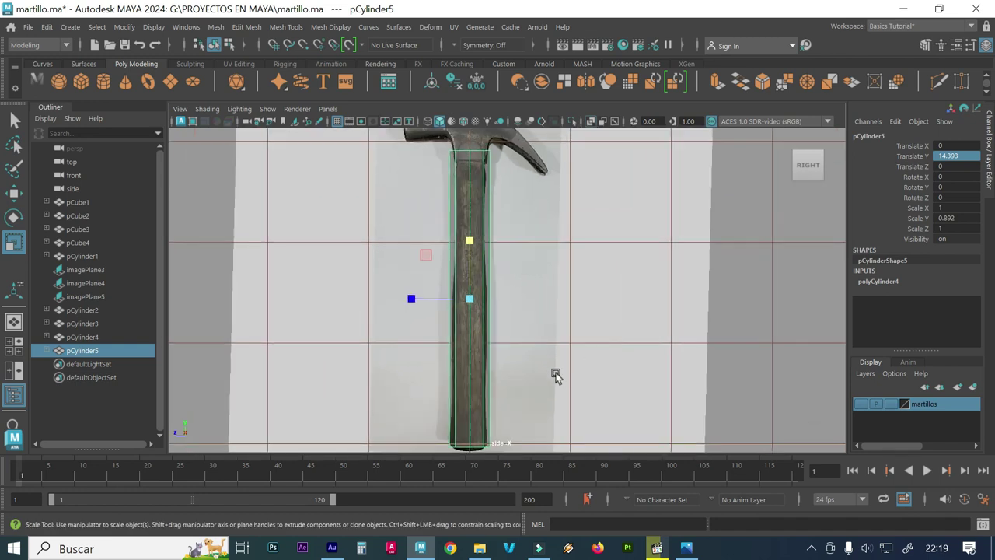
scroll(361, 315, "up", 3)
scroll(528, 304, "up", 1)
scroll(520, 311, "up", 1)
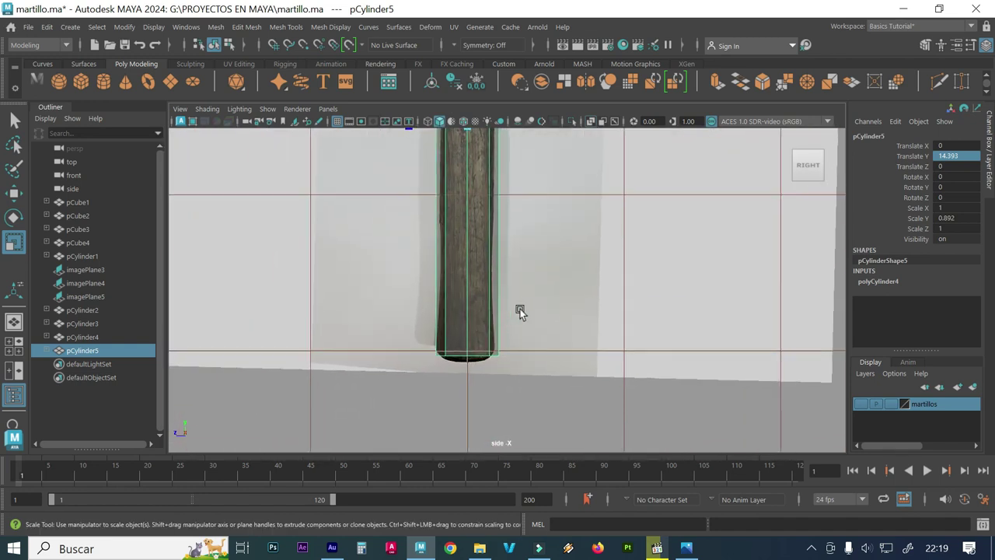
scroll(534, 288, "up", 1)
scroll(466, 272, "down", 2)
middle_click_drag(454, 267, 437, 324, "alt")
scroll(487, 306, "down", 1)
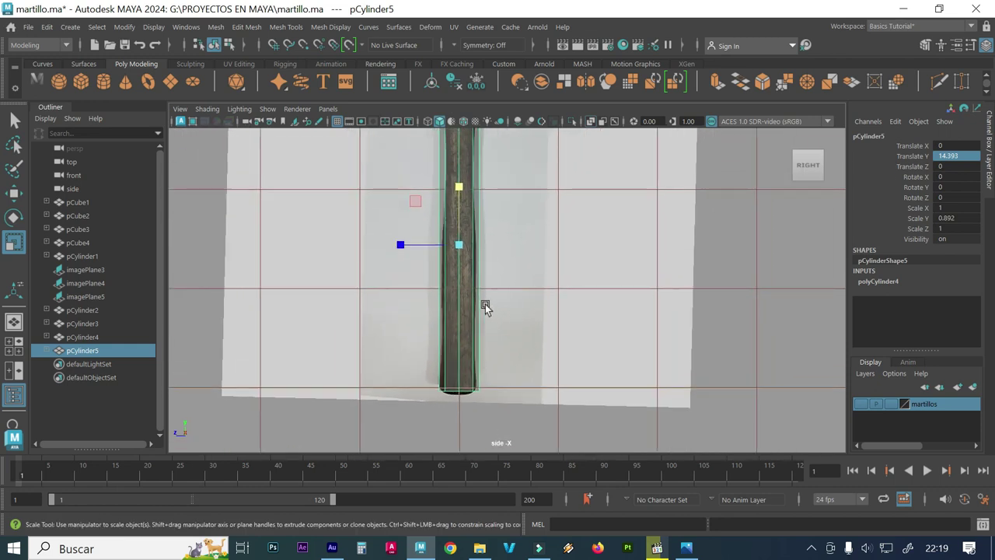
key("w")
key("s")
key("v")
left_click_drag(459, 216, 457, 215)
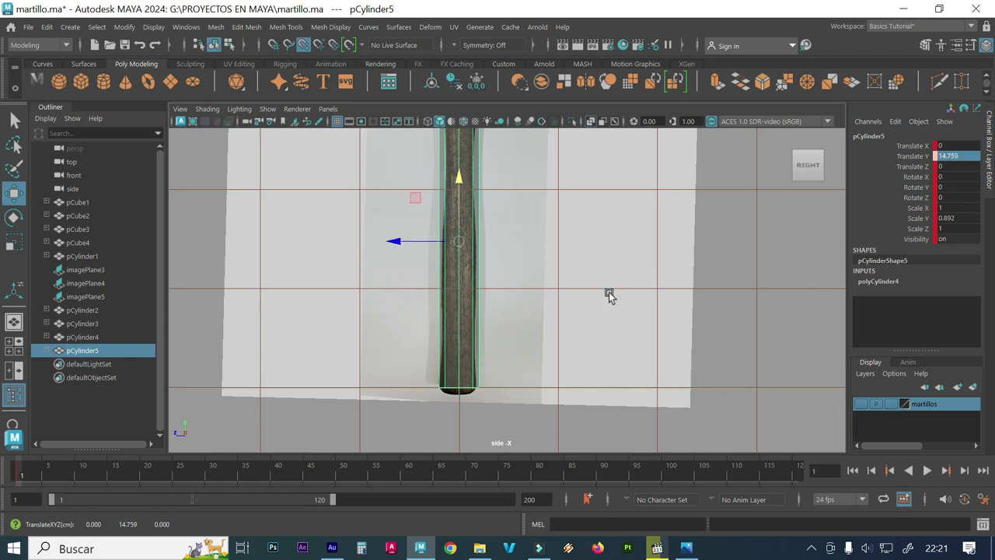
scroll(466, 271, "down", 1)
scroll(428, 267, "down", 1)
scroll(450, 289, "down", 1)
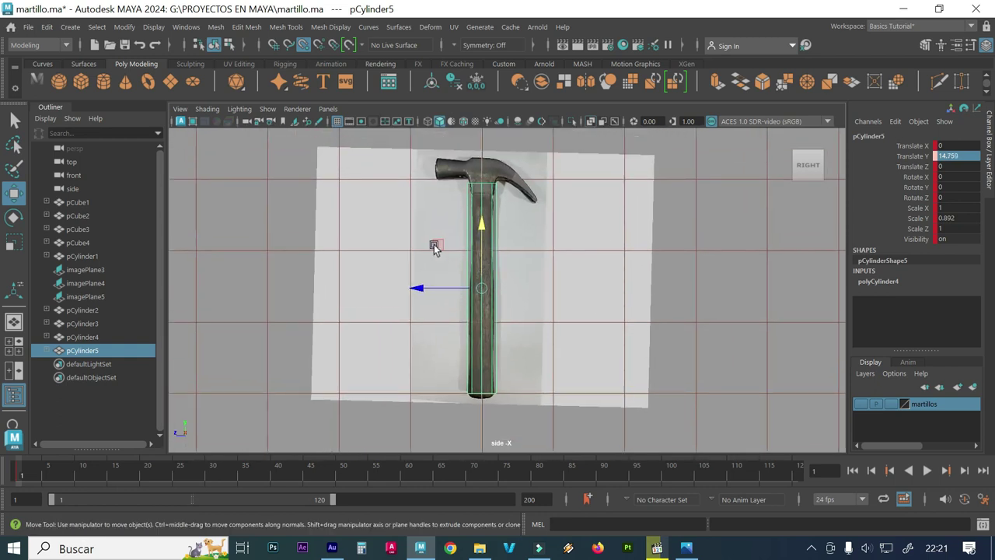
- Scale the handle thinner along X to 0.654 in the perspective view
key("space")
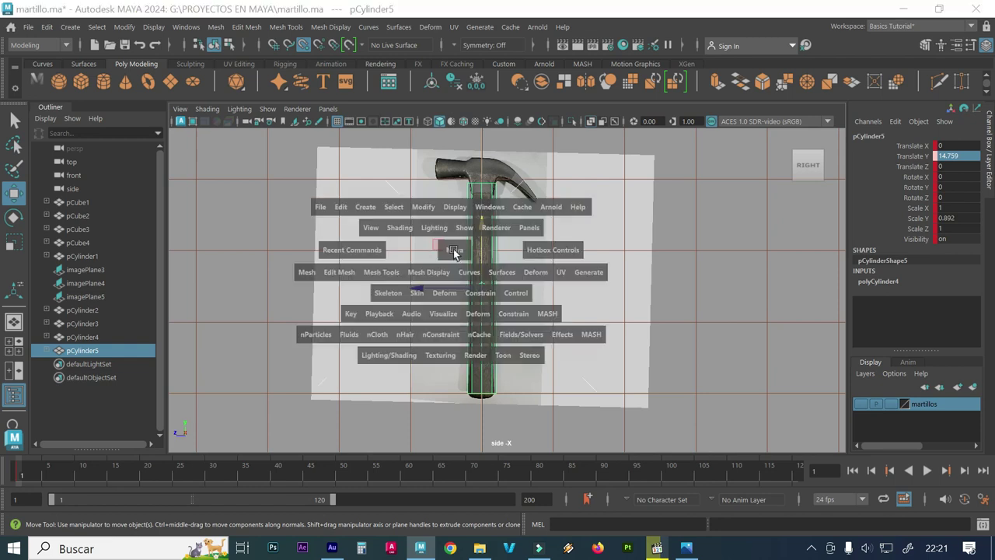
key("space")
mouse_move(527, 233)
left_mouse_down("alt")
mouse_move(508, 231)
mouse_move(552, 246)
left_mouse_up("alt")
key("r")
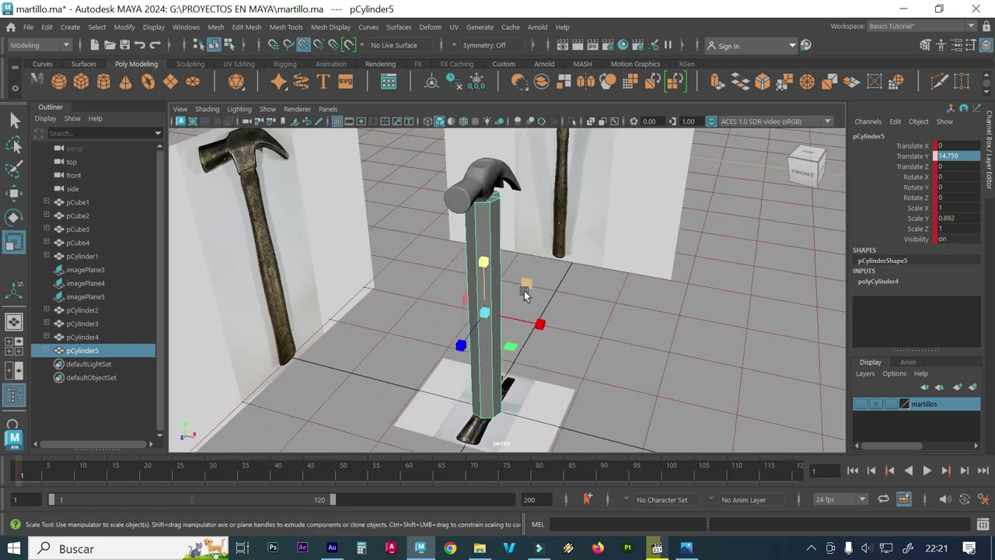
left_click_drag(486, 313, 485, 319)
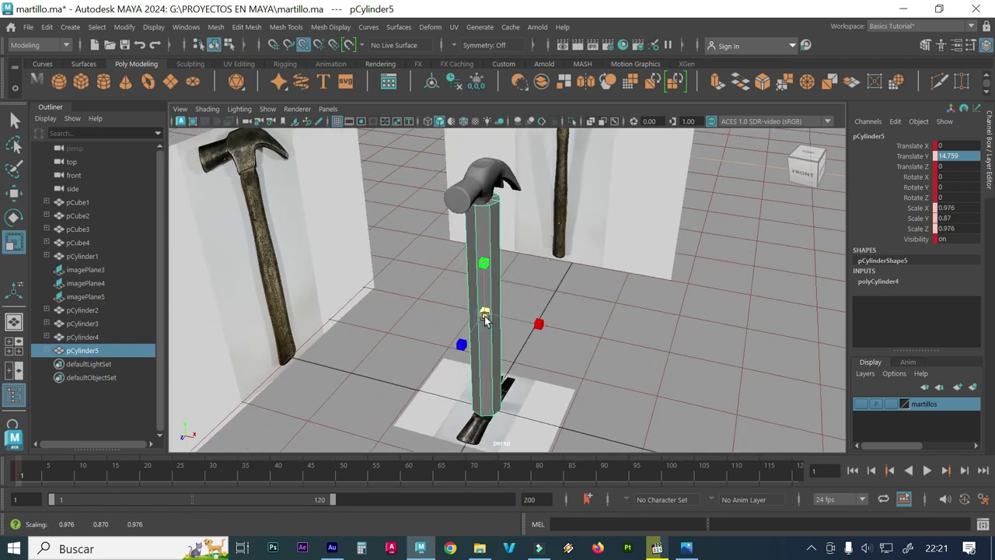
key("ctrl+z")
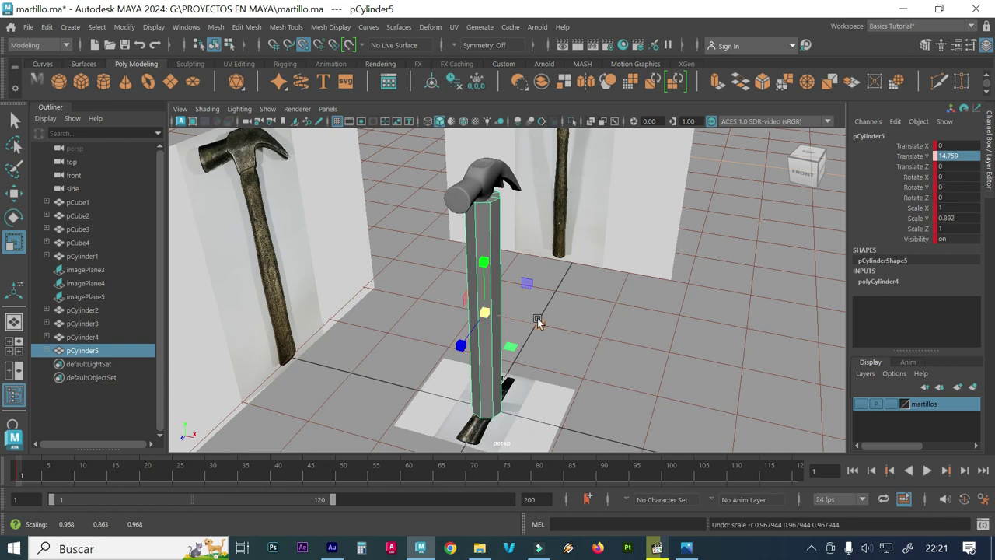
middle_click_drag(541, 324, 521, 323)
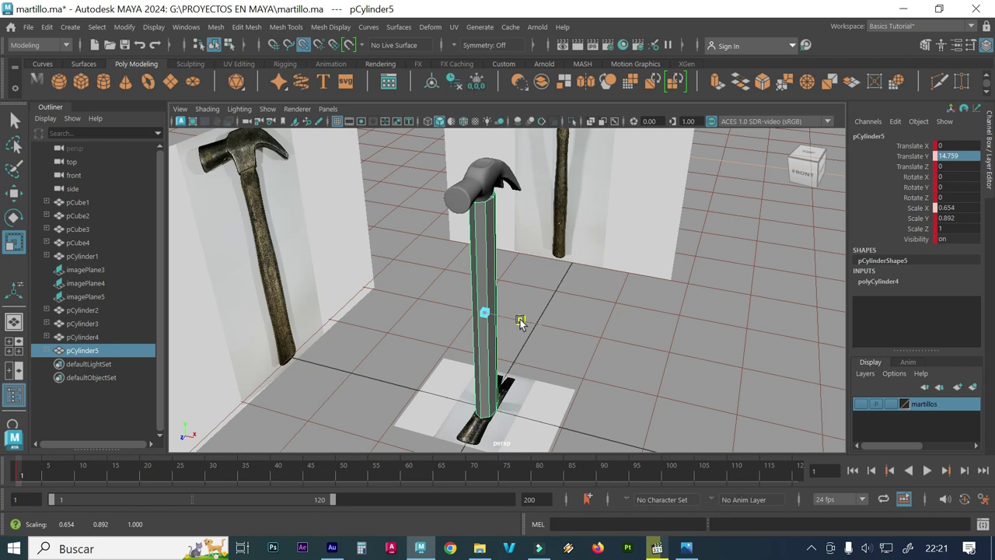
scroll(629, 244, "up", 5)
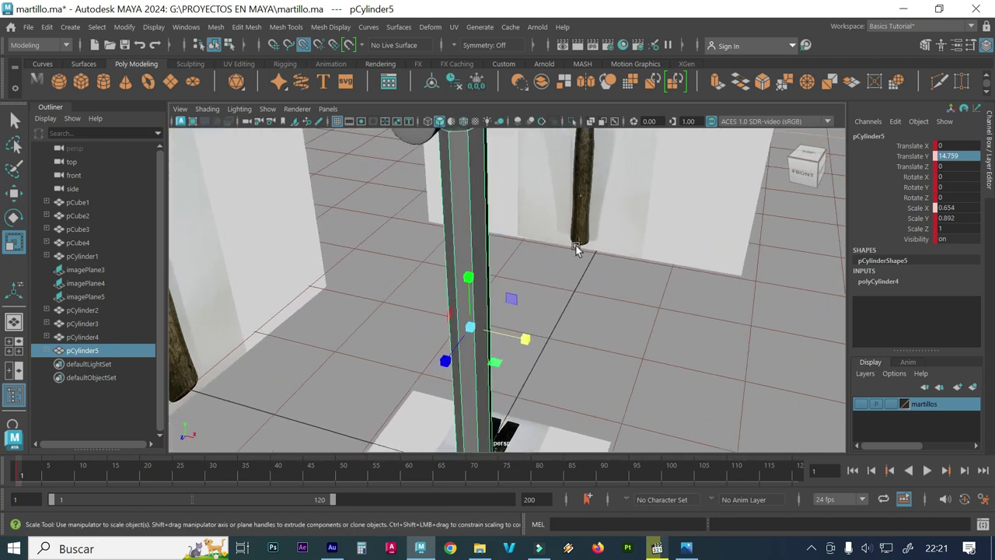
left_click_drag(568, 262, 530, 269, "alt")
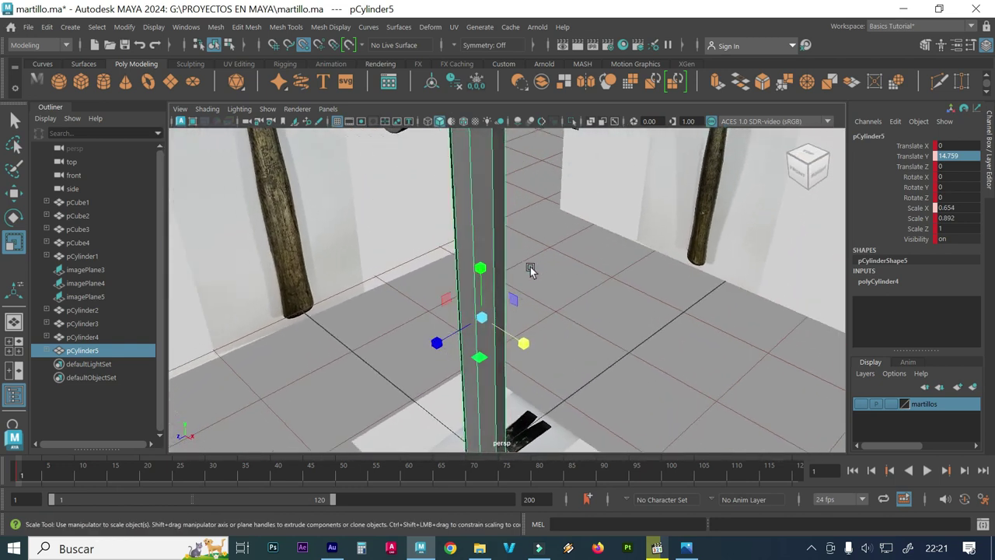
- In the side view, narrow the handle's depth along Z to 0.831 to fit the reference
key("space")
key("space")
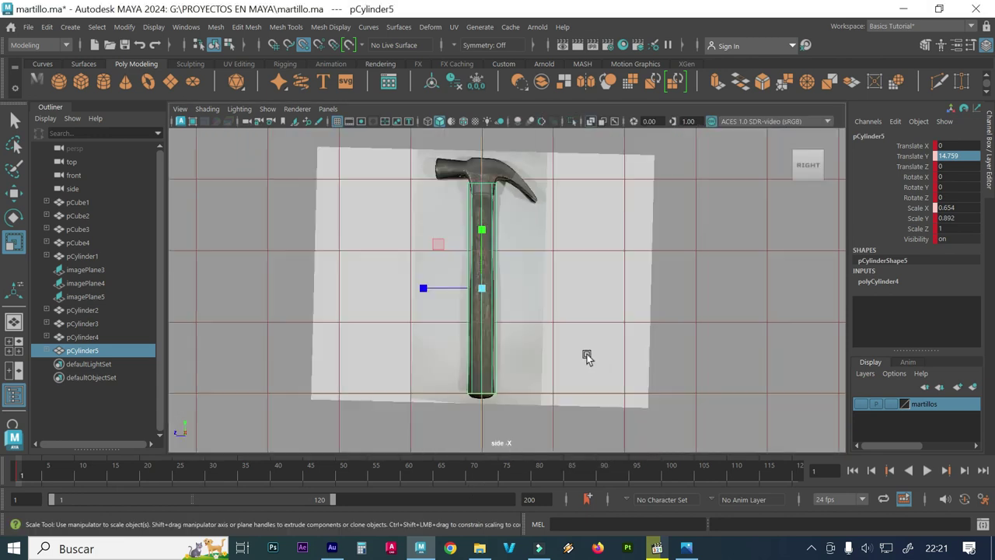
scroll(388, 274, "up", 1)
scroll(435, 278, "up", 2)
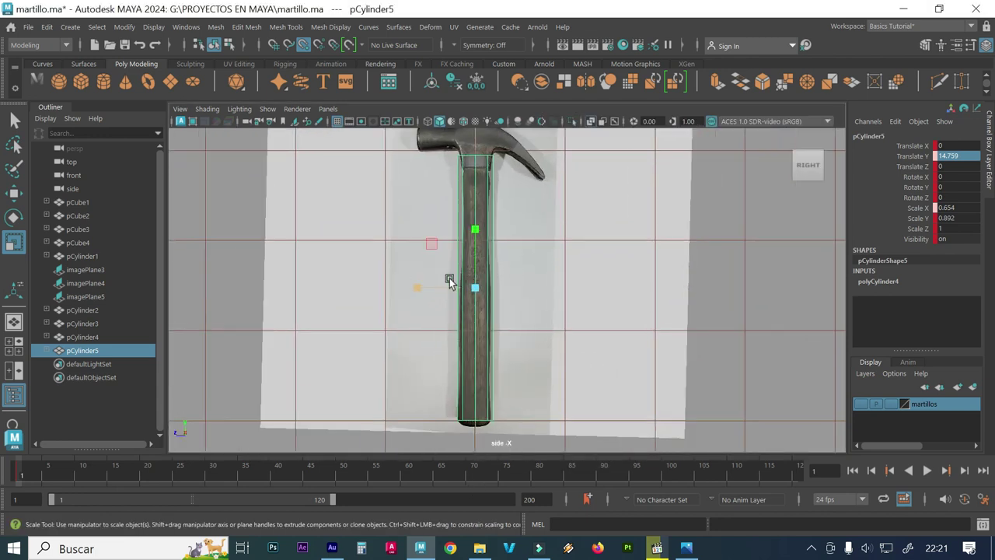
scroll(499, 280, "up", 1)
left_click_drag(410, 287, 420, 291)
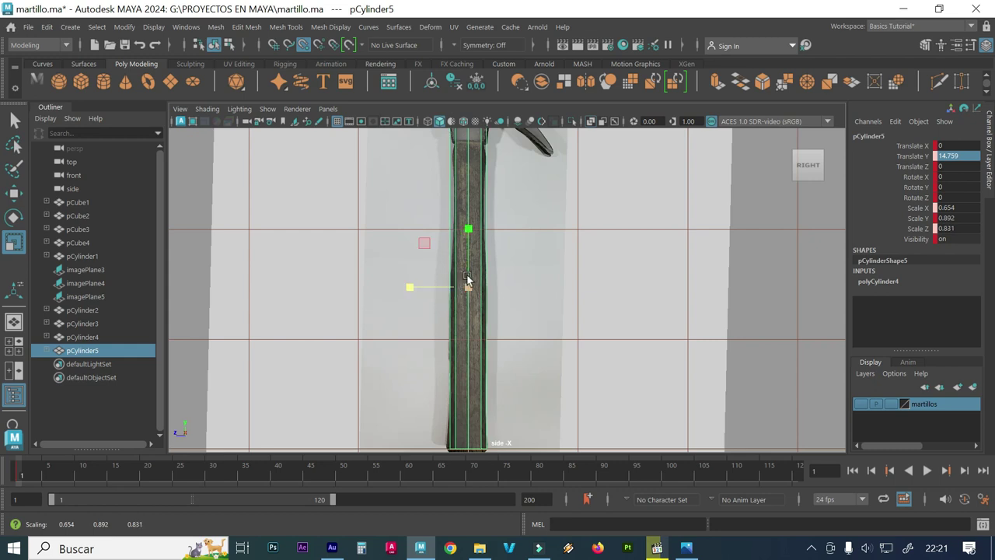
scroll(524, 226, "up", 1)
scroll(527, 217, "up", 1)
middle_click_drag(526, 217, 524, 125, "alt")
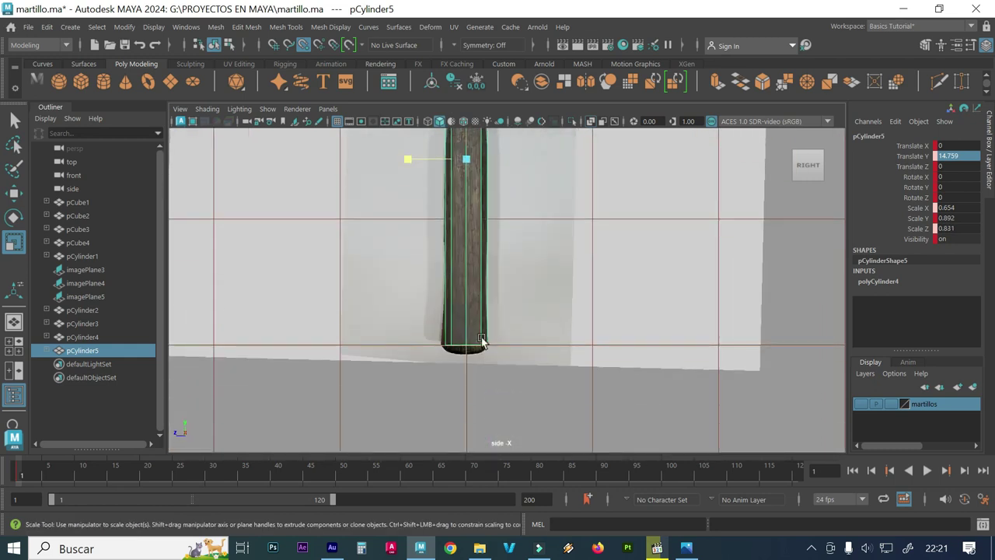
middle_click_drag(498, 266, 511, 350, "alt")
middle_click_drag(465, 230, 482, 352, "alt")
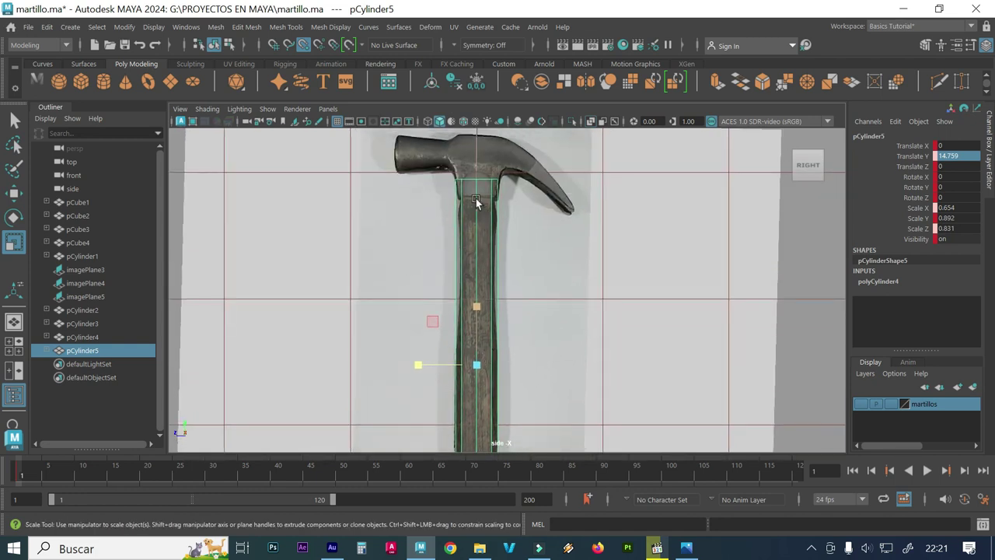
middle_click_drag(476, 204, 475, 233, "alt")
- Select the handle's top ring of vertices, then select the hammer head object
scroll(506, 212, "up", 1)
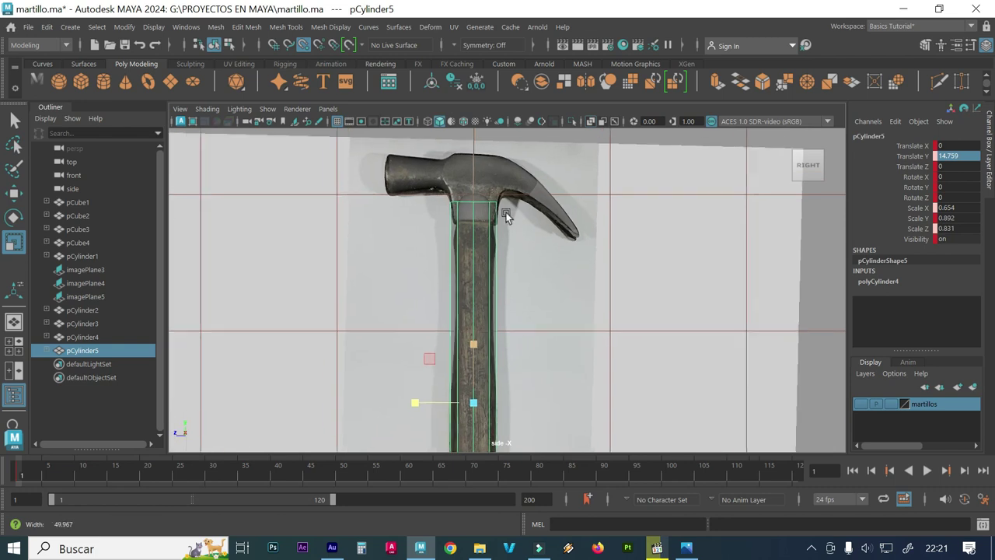
scroll(504, 211, "up", 1)
scroll(466, 215, "up", 1)
scroll(457, 216, "up", 1)
middle_click_drag(457, 216, 463, 266, "alt")
mouse_move(465, 153)
right_mouse_down()
mouse_move(472, 120)
mouse_move(400, 153)
right_mouse_up()
left_click_drag(409, 213, 546, 244)
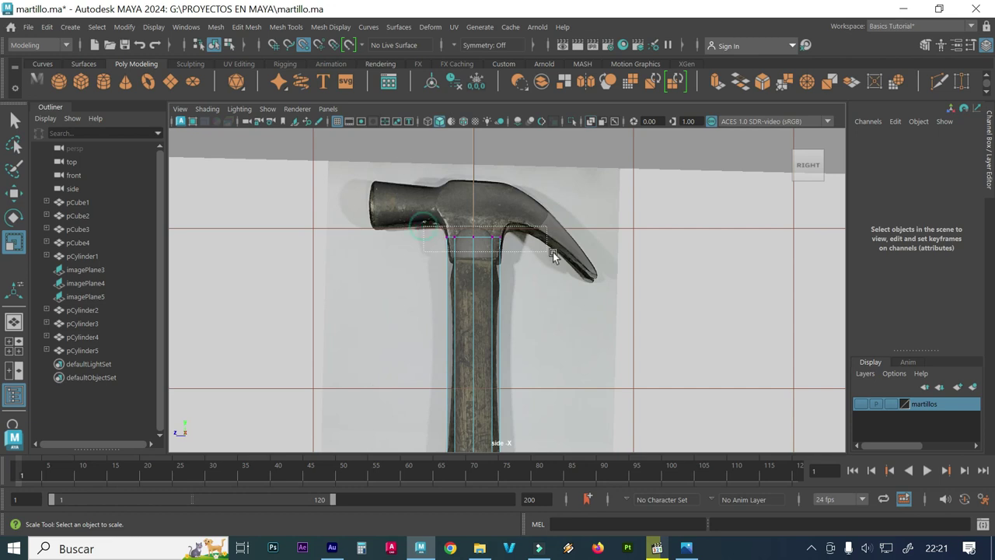
scroll(637, 214, "up", 1)
scroll(572, 220, "up", 1)
middle_click_drag(461, 220, 481, 290, "alt")
left_click(457, 235)
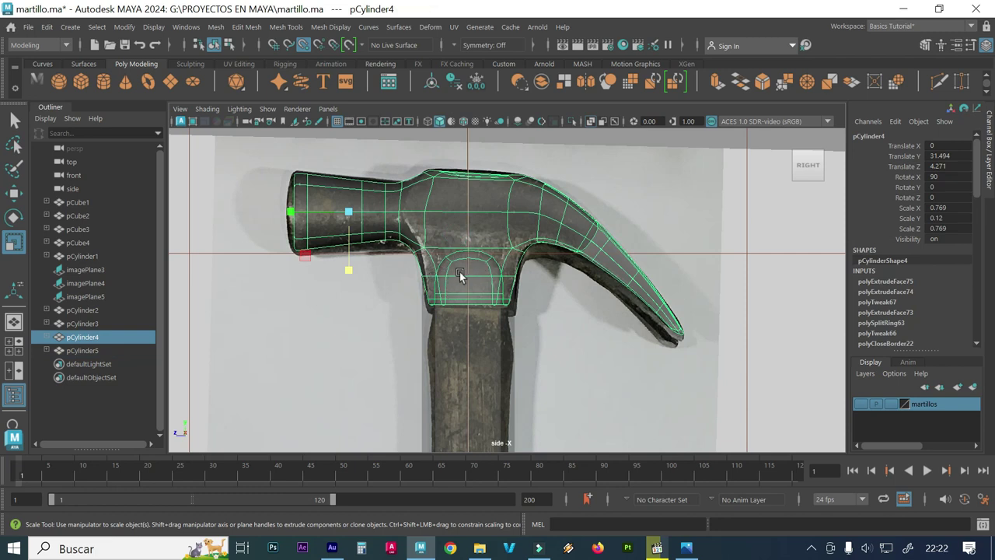
key("f")
key("space")
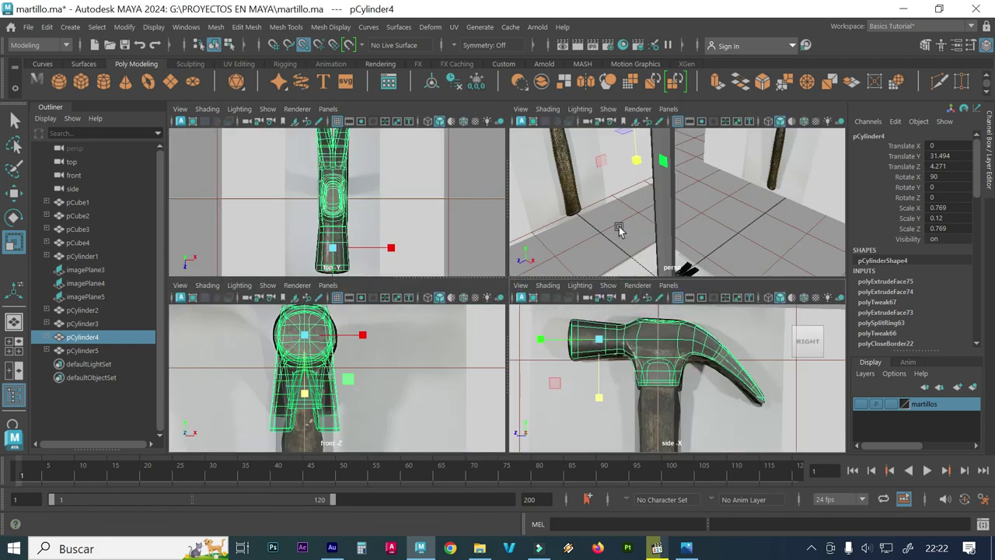
key("space")
scroll(581, 262, "down", 3)
scroll(512, 277, "down", 2)
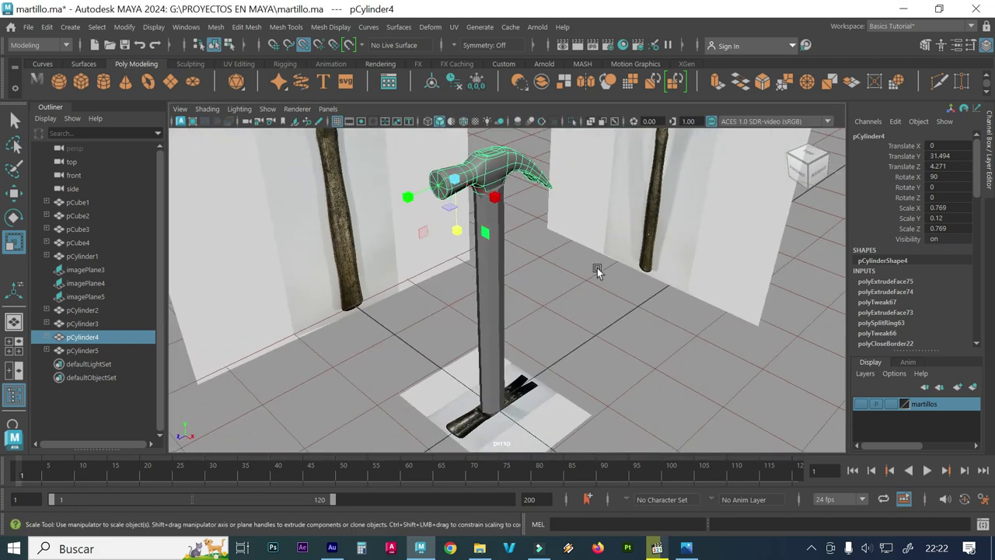
scroll(595, 271, "down", 3)
left_click(548, 257)
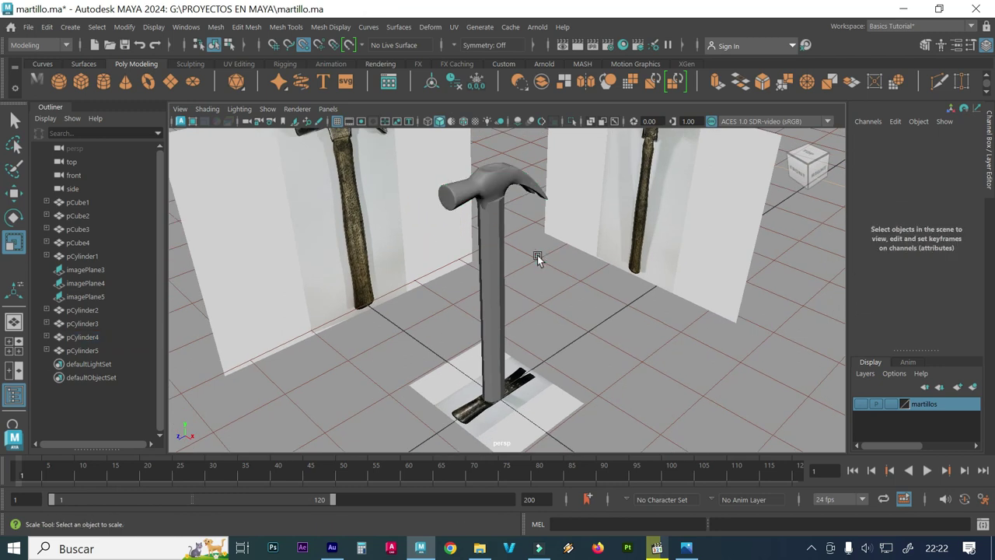
scroll(513, 255, "up", 2)
left_click_drag(522, 255, 491, 251, "alt")
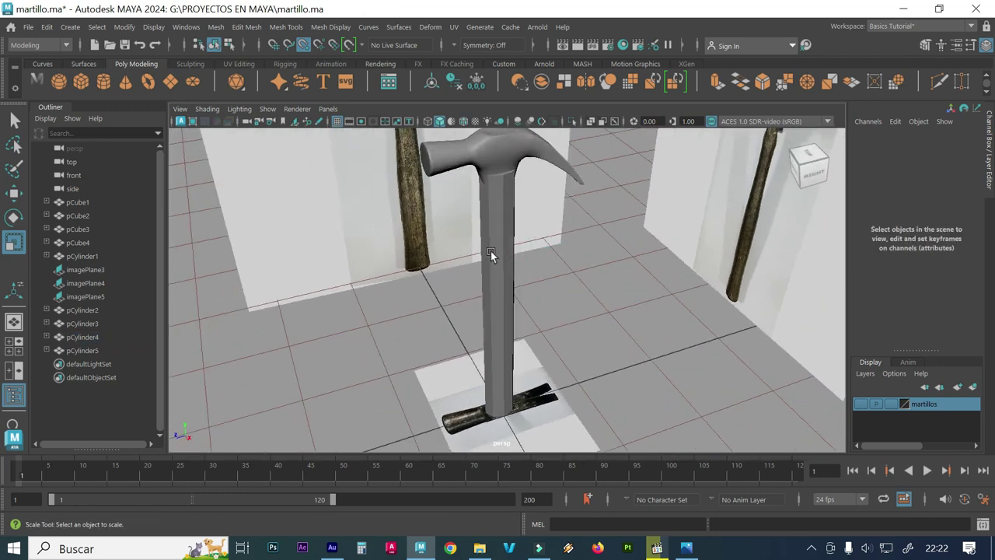
left_click(496, 201)
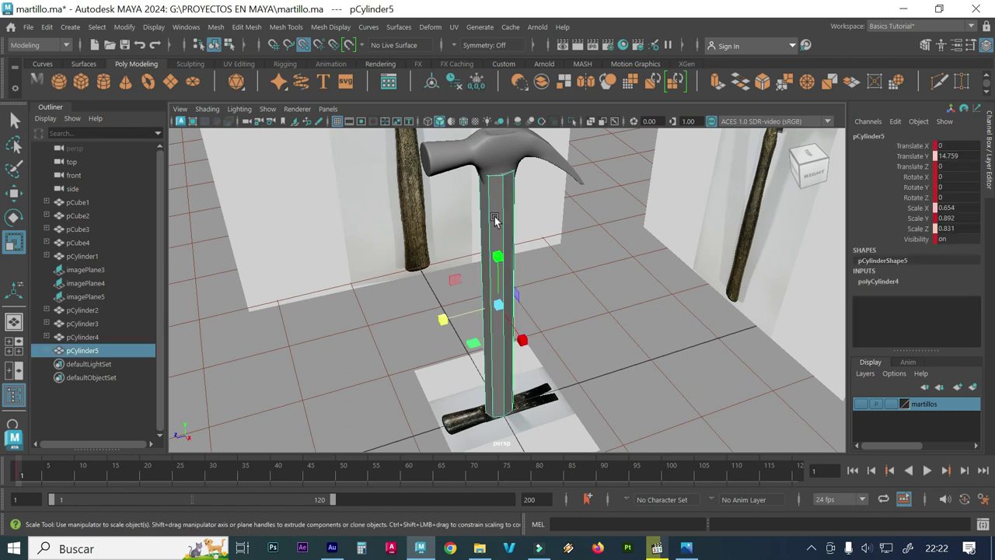
key("space")
key("space")
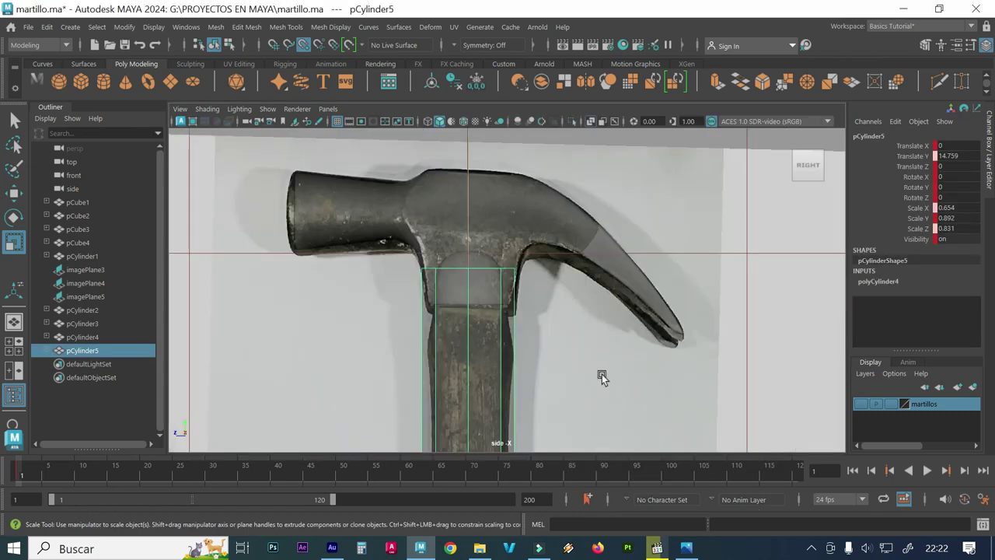
right_click_drag(472, 318, 516, 318, "alt")
right_click_drag(460, 153, 408, 153)
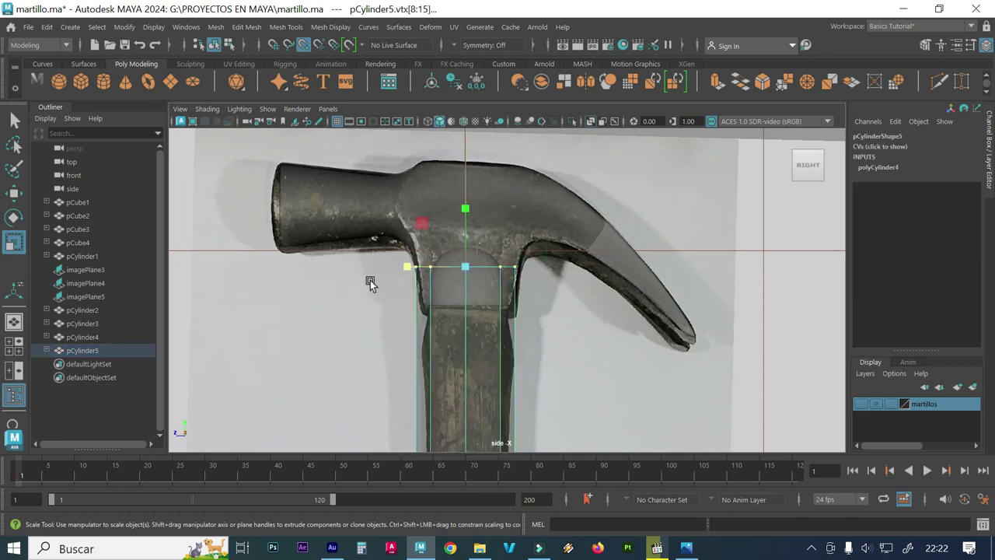
left_click_drag(408, 266, 440, 269)
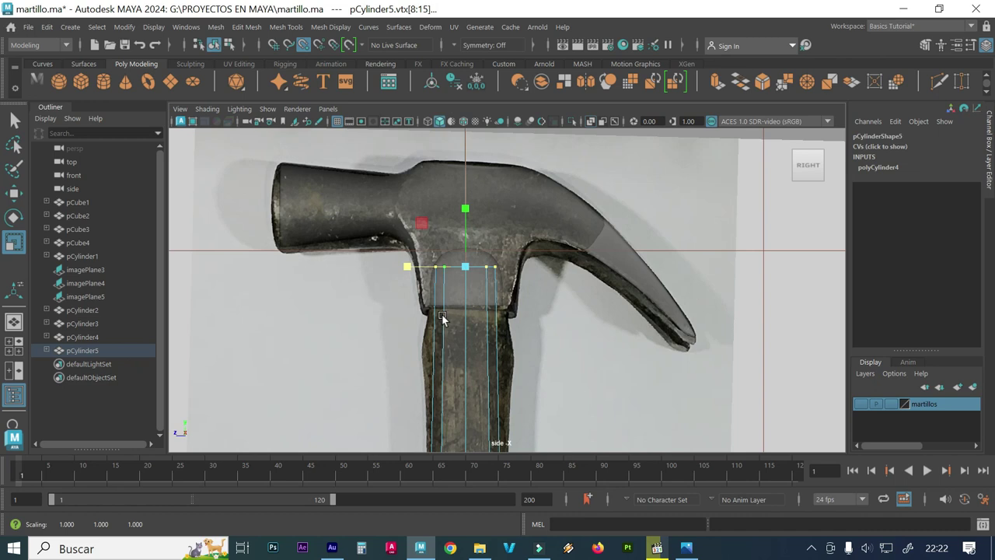
key("space")
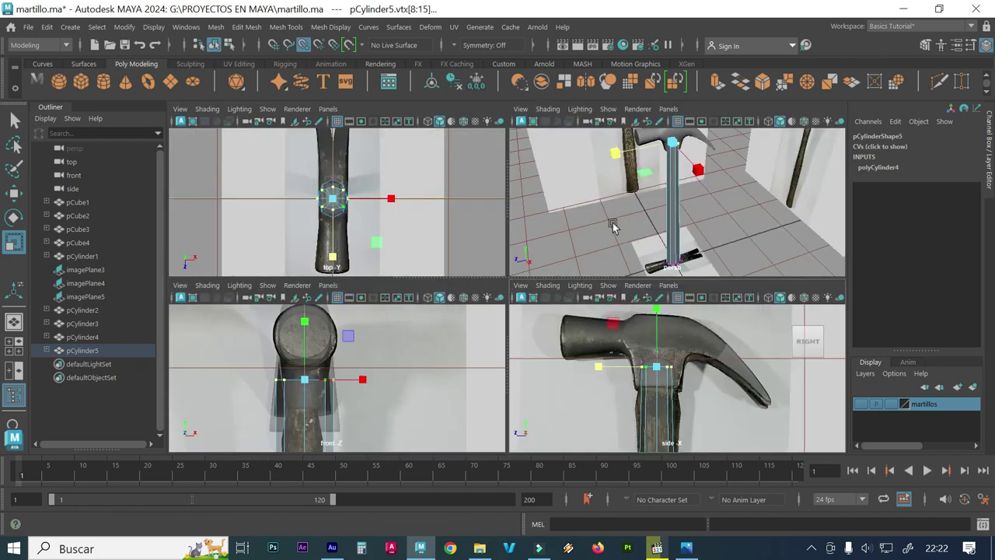
key("space")
mouse_move(577, 233)
left_mouse_down("alt")
mouse_move(462, 240)
mouse_move(542, 232)
left_mouse_up("alt")
scroll(547, 186, "up", 5)
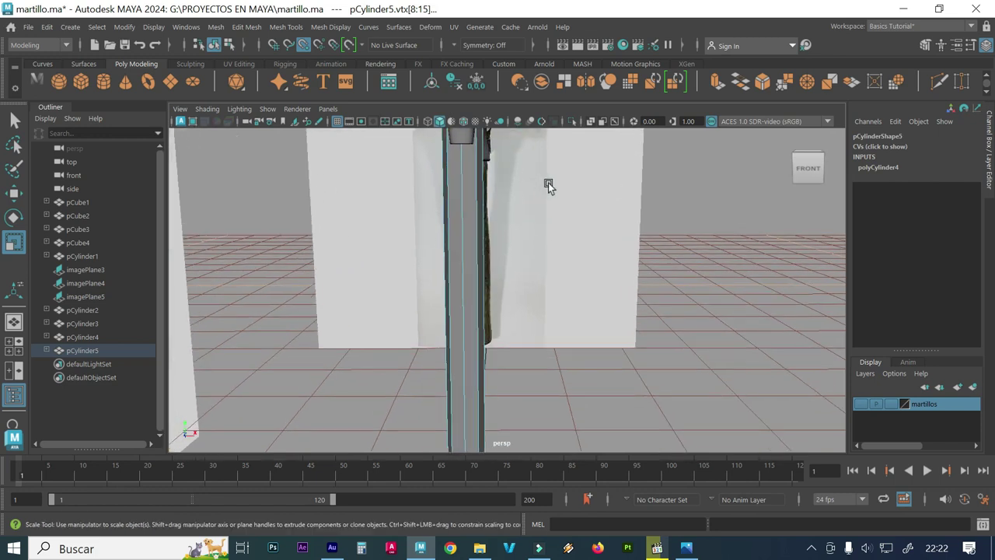
scroll(493, 280, "down", 5)
left_click_drag(493, 280, 391, 283, "alt")
scroll(522, 262, "up", 2)
scroll(400, 280, "up", 2)
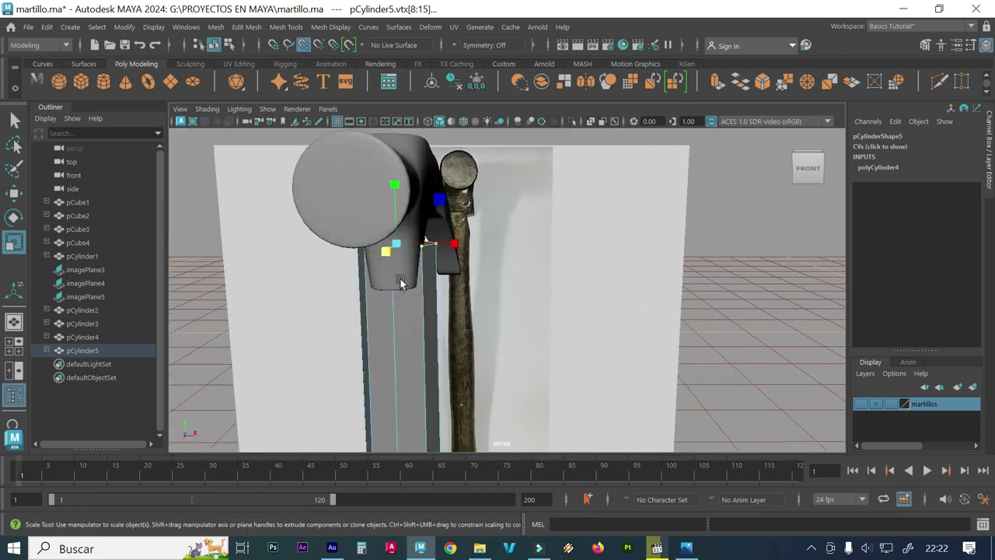
scroll(354, 292, "up", 2)
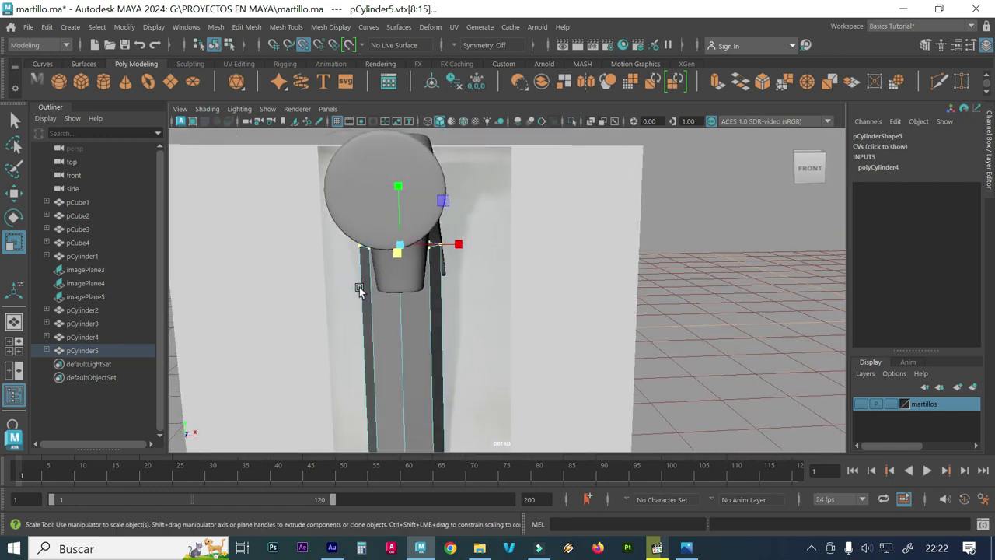
scroll(359, 289, "up", 2)
scroll(396, 282, "up", 2)
mouse_move(415, 282)
left_mouse_down("alt")
mouse_move(384, 272)
mouse_move(424, 217)
mouse_move(397, 220)
mouse_move(377, 272)
mouse_move(380, 240)
mouse_move(485, 215)
left_mouse_up("alt")
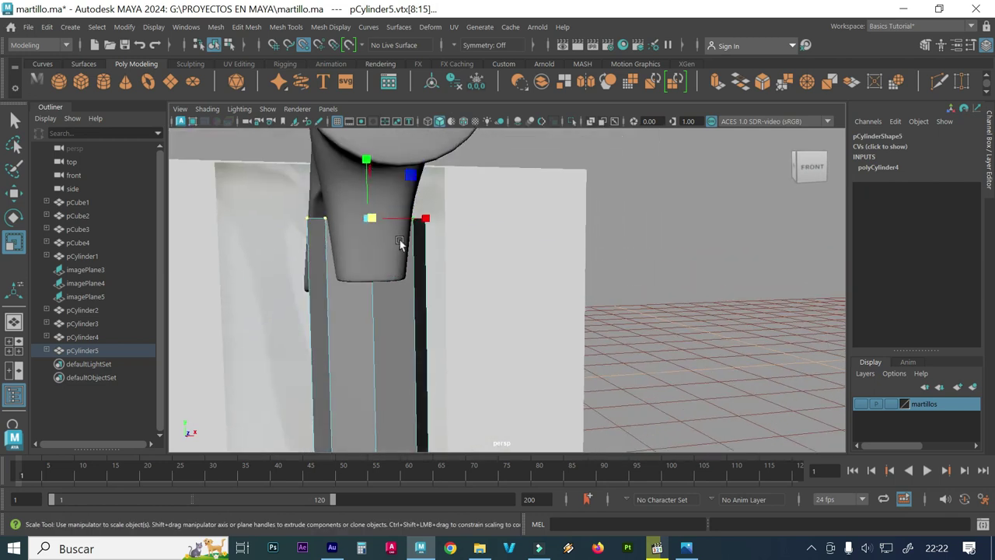
- Scale the handle's top vertex ring in X and Z so it fits inside the head's recess
key("r")
mouse_move(320, 228)
left_mouse_down("alt")
mouse_move(350, 304)
mouse_move(304, 282)
mouse_move(308, 265)
mouse_move(342, 260)
mouse_move(333, 268)
mouse_move(357, 285)
mouse_move(333, 283)
left_mouse_up("alt")
mouse_move(327, 262)
right_mouse_down("alt")
mouse_move(352, 248)
mouse_move(358, 294)
right_mouse_up("alt")
mouse_move(357, 294)
left_mouse_down("alt")
mouse_move(363, 311)
mouse_move(344, 291)
mouse_move(407, 239)
mouse_move(358, 286)
mouse_move(329, 276)
mouse_move(506, 173)
mouse_move(388, 273)
mouse_move(402, 291)
mouse_move(462, 304)
mouse_move(417, 293)
mouse_move(474, 276)
mouse_move(378, 284)
mouse_move(314, 270)
mouse_move(257, 278)
left_mouse_up("alt")
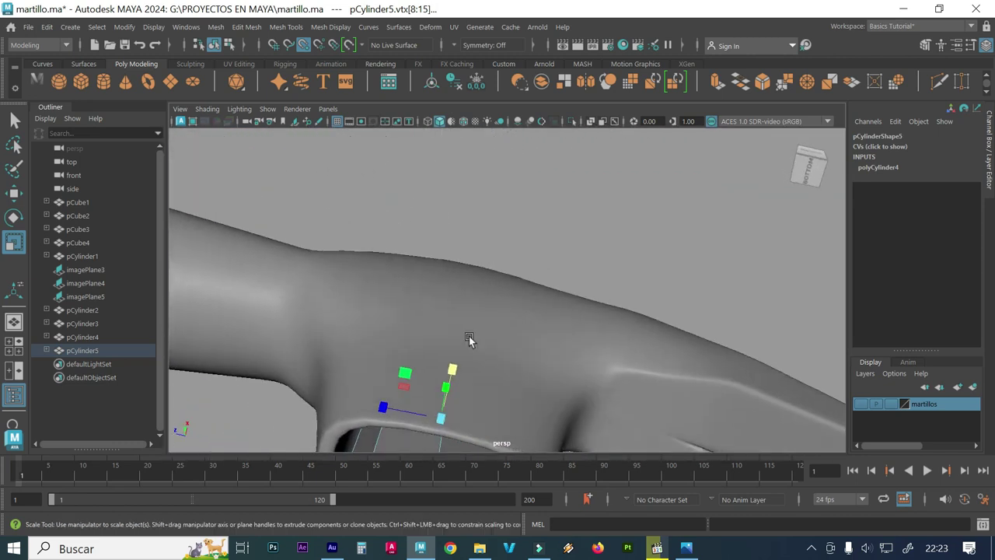
middle_click_drag(469, 340, 519, 281, "alt")
left_click_drag(491, 329, 488, 324, "alt")
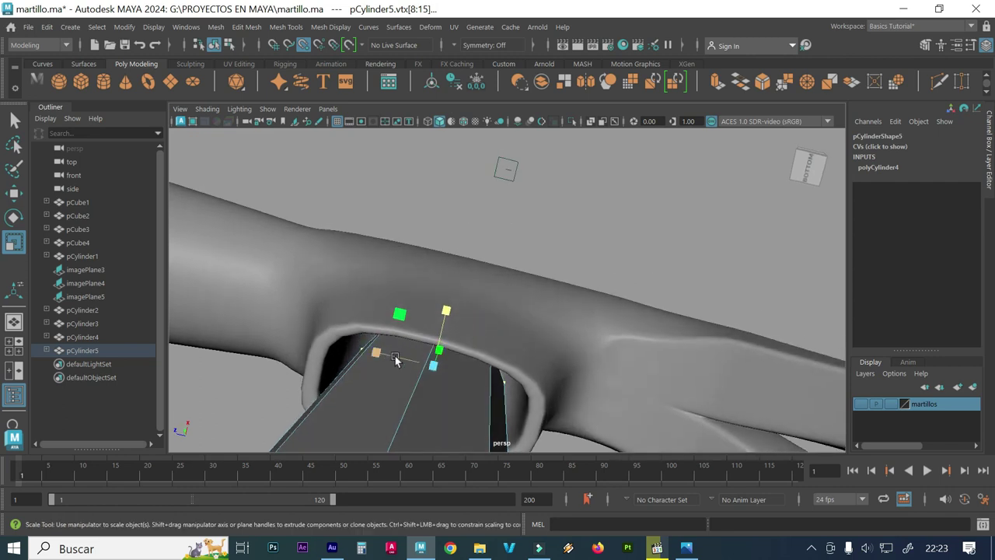
mouse_move(383, 360)
left_mouse_down()
mouse_move(368, 357)
mouse_move(433, 351)
mouse_move(484, 363)
mouse_move(489, 374)
mouse_move(495, 361)
mouse_move(304, 282)
left_mouse_up()
mouse_move(438, 285)
left_mouse_down("alt")
mouse_move(384, 320)
mouse_move(334, 324)
mouse_move(506, 289)
left_mouse_up("alt")
mouse_move(422, 311)
left_mouse_down("alt")
mouse_move(548, 300)
mouse_move(465, 325)
mouse_move(500, 305)
mouse_move(489, 274)
left_mouse_up("alt")
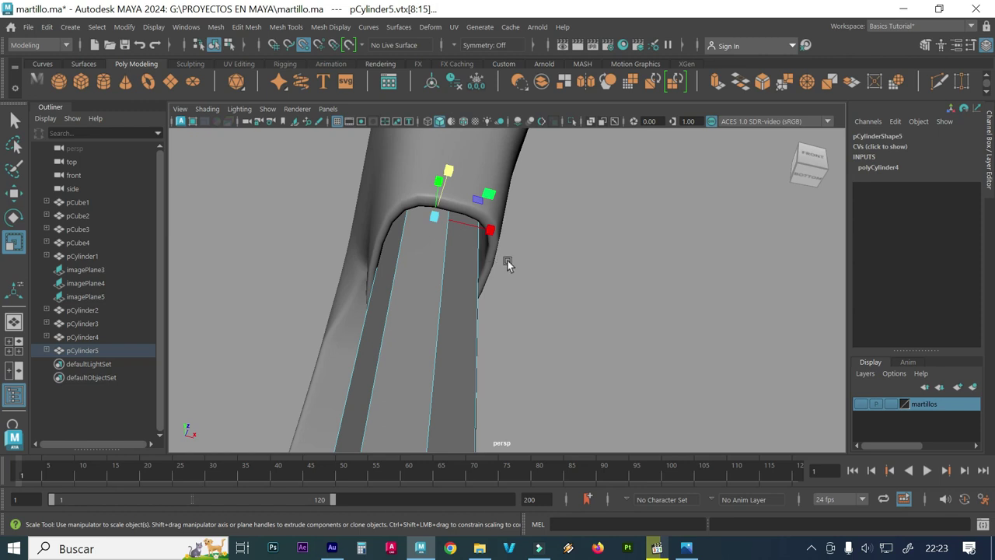
left_click_drag(507, 264, 524, 262, "alt")
left_click_drag(503, 345, 499, 344, "alt")
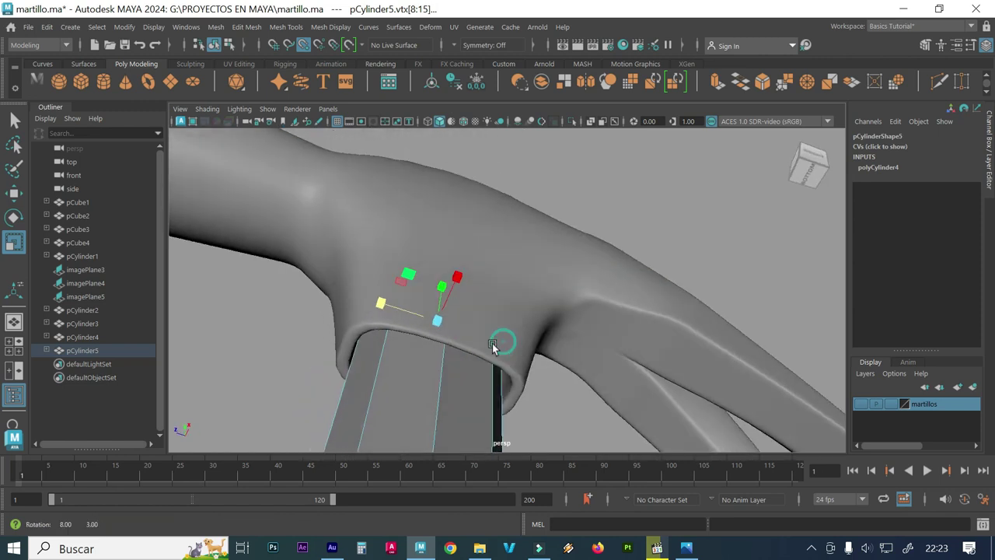
- Switch to the four-view layout and frame the head and handle in the side view
left_click(411, 335)
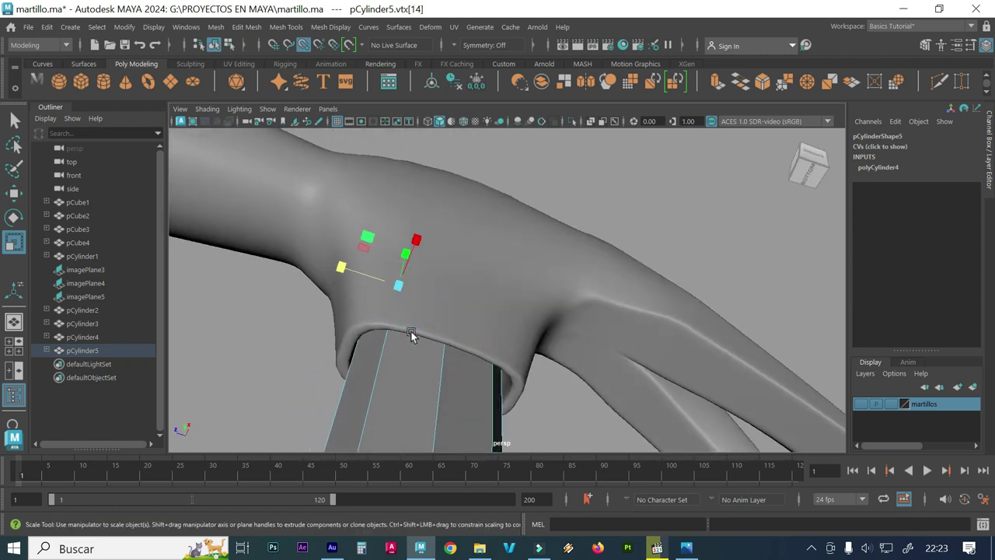
scroll(451, 354, "down", 3)
scroll(389, 340, "down", 2)
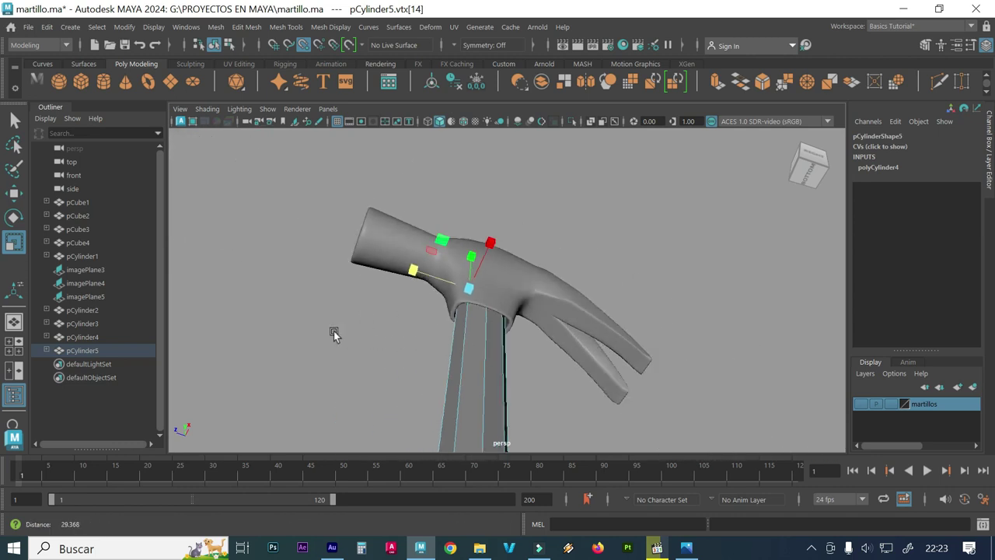
mouse_move(459, 382)
left_mouse_down("alt")
mouse_move(454, 391)
mouse_move(349, 381)
mouse_move(467, 359)
left_mouse_up("alt")
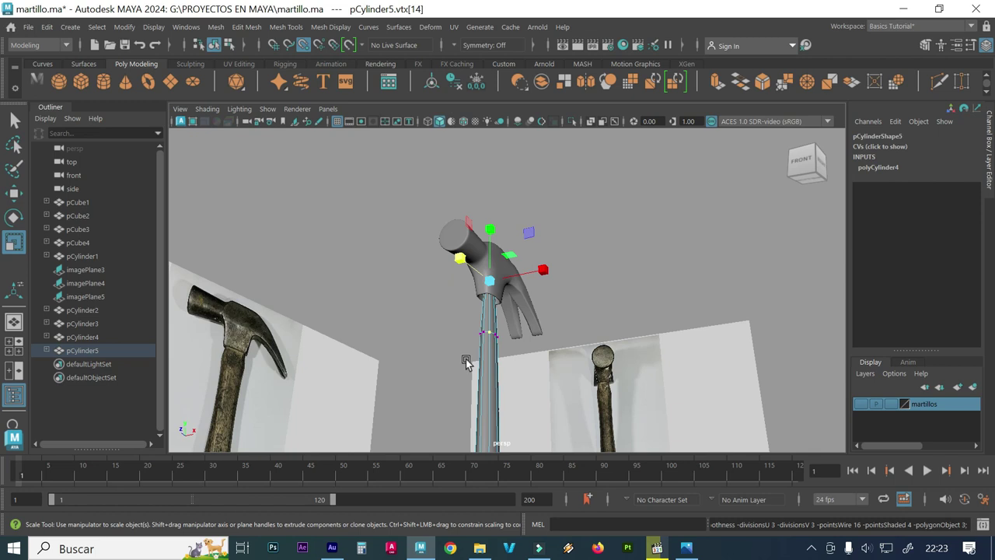
scroll(466, 362, "up", 2)
mouse_move(466, 357)
left_mouse_down("alt")
mouse_move(454, 345)
mouse_move(505, 306)
mouse_move(496, 312)
mouse_move(396, 276)
mouse_move(318, 295)
mouse_move(317, 315)
mouse_move(284, 292)
mouse_move(470, 342)
mouse_move(433, 337)
left_mouse_up("alt")
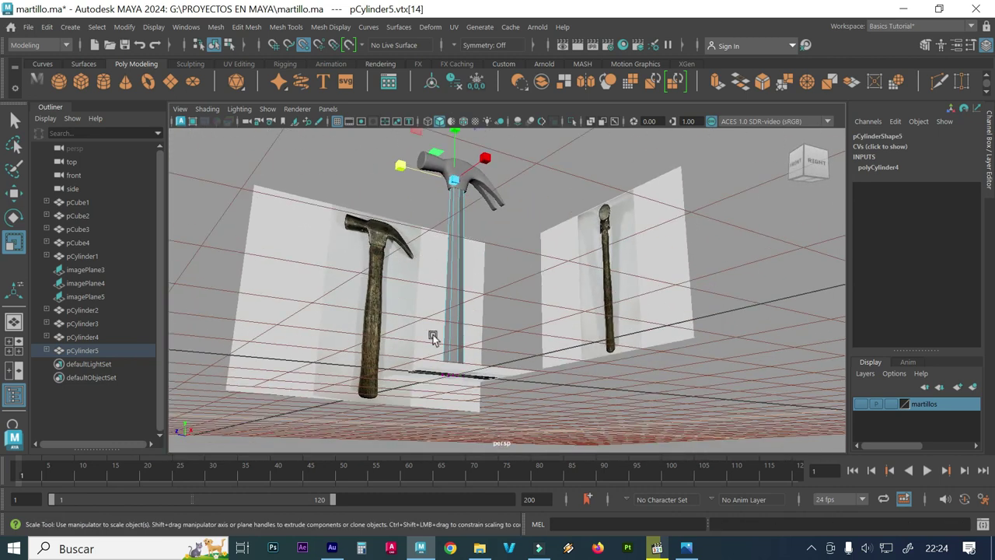
key("space")
key("space")
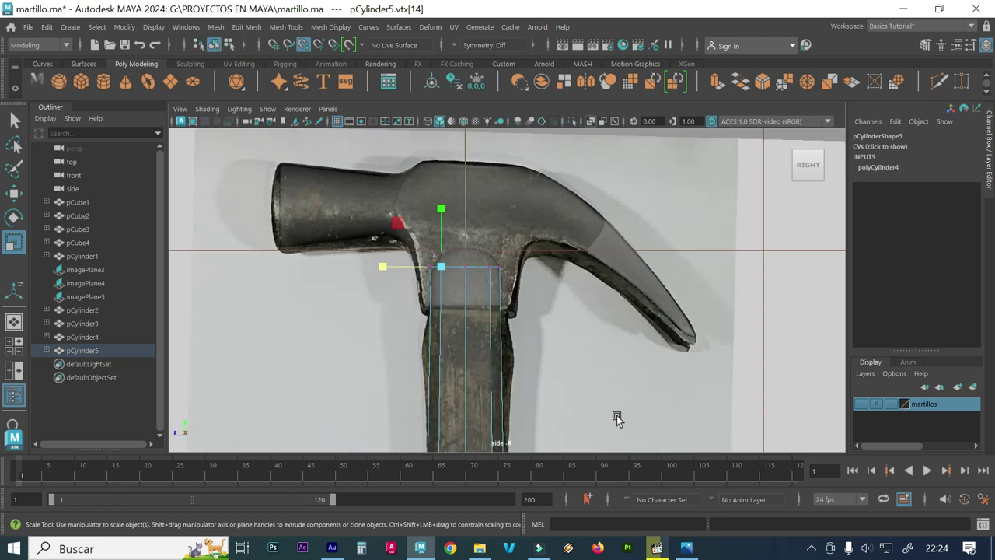
middle_click_drag(519, 384, 514, 300, "alt")
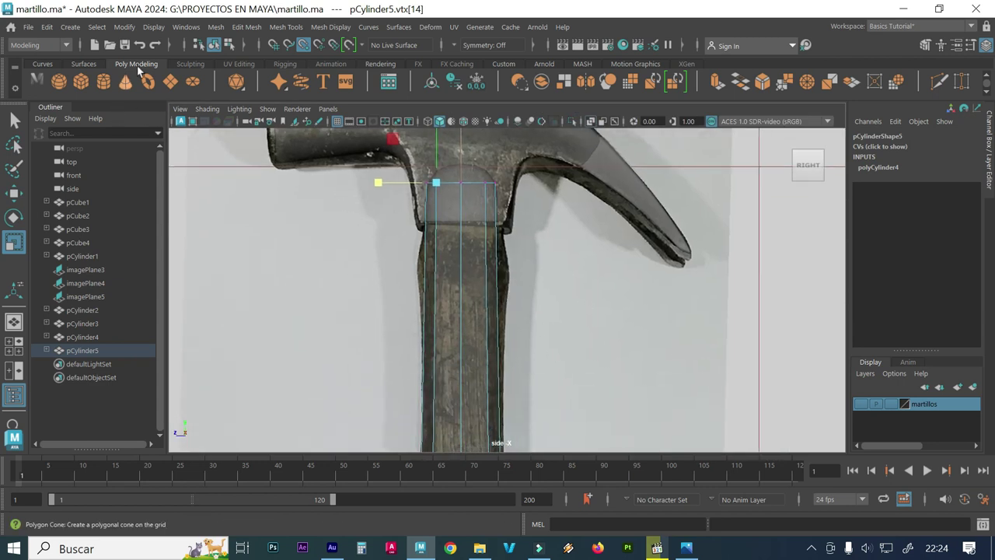
- Insert an edge loop on the handle just under the hammer head
left_click(251, 29)
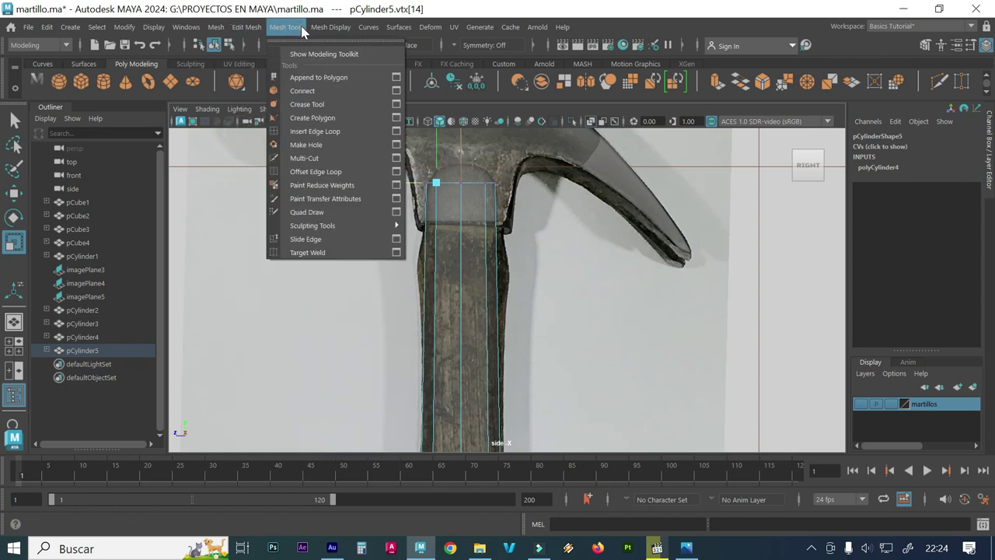
left_click(304, 133)
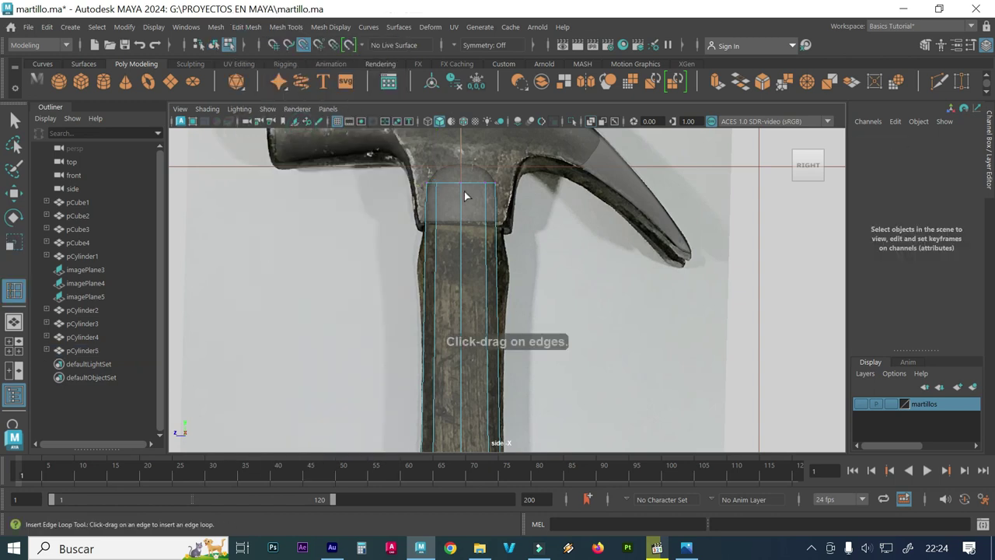
scroll(652, 189, "up", 4)
middle_click_drag(455, 173, 498, 330, "alt")
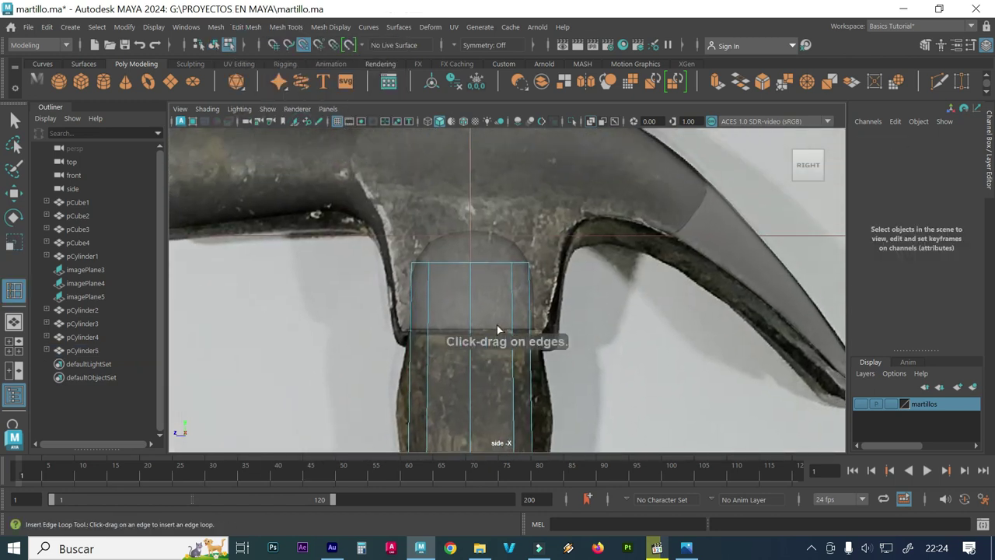
left_click(413, 266)
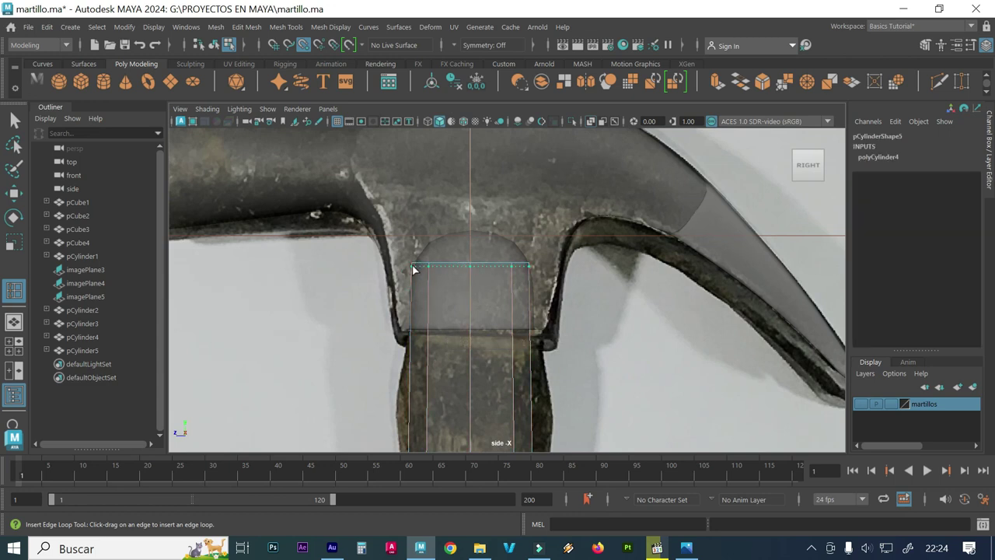
left_click(412, 268)
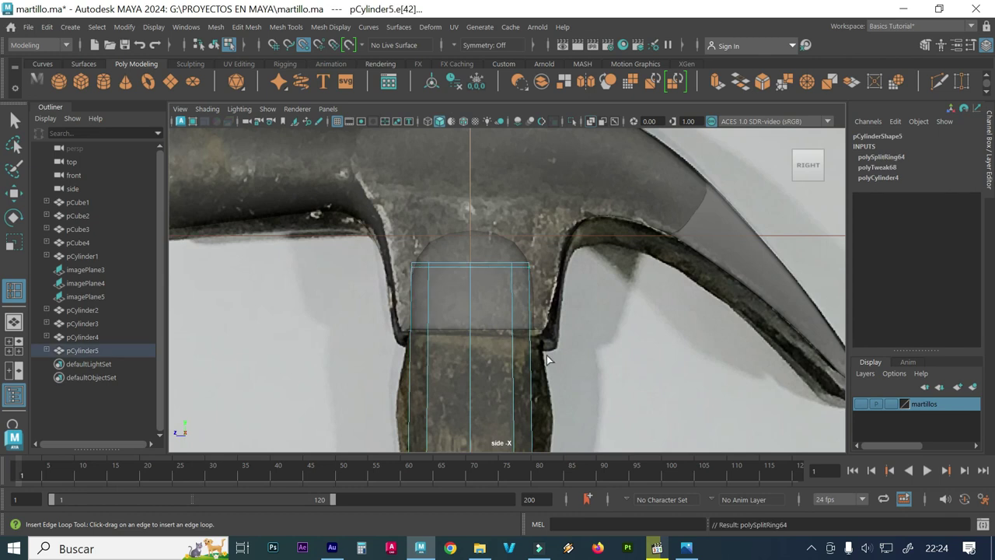
- Add an edge loop near the handle's rounded bottom end
scroll(507, 384, "down", 3)
middle_click_drag(507, 384, 535, 108, "alt")
scroll(536, 107, "up", 2)
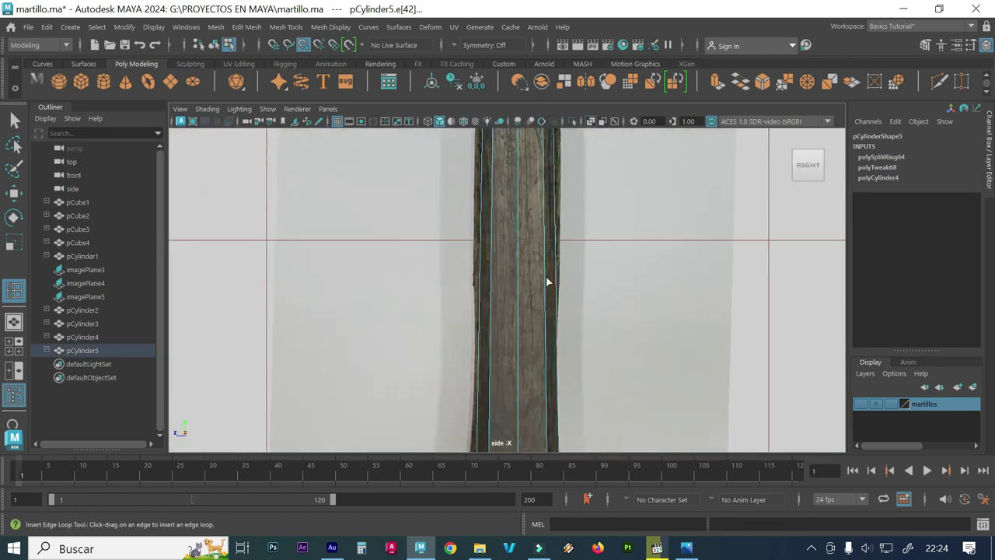
middle_click_drag(547, 282, 547, 215, "alt")
scroll(731, 233, "up", 1)
scroll(629, 222, "up", 1)
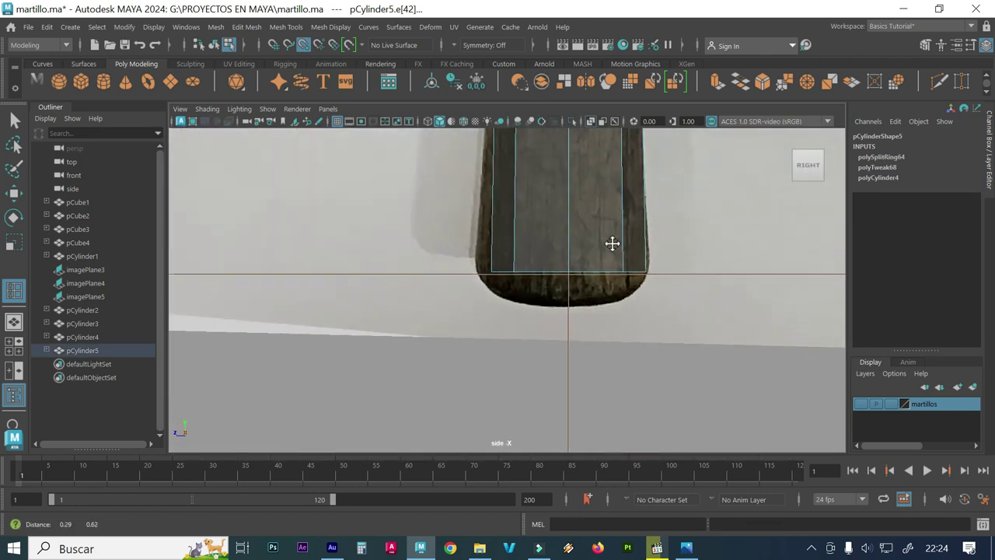
scroll(611, 242, "up", 1)
left_click_drag(483, 264, 483, 291)
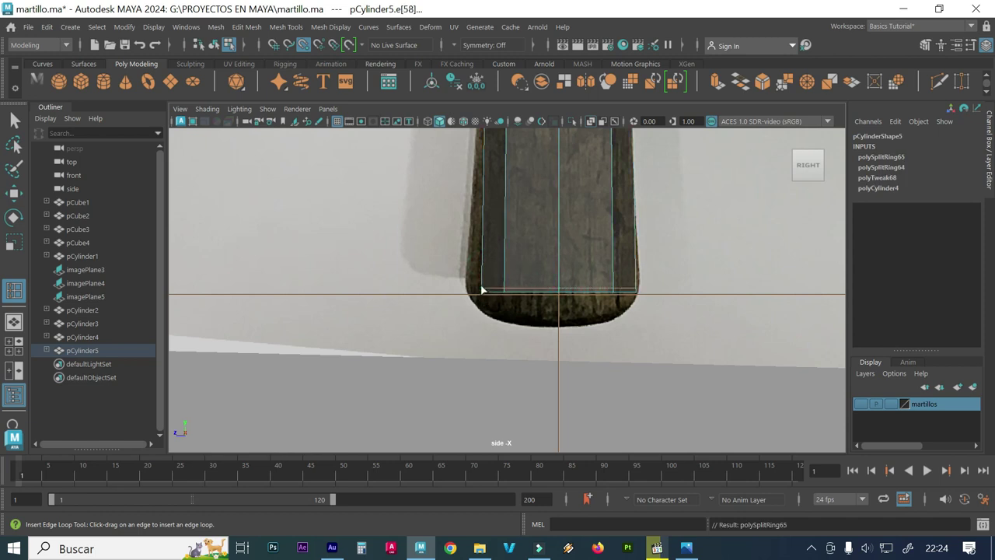
- Add two more edge loops along the middle of the handle's length
scroll(484, 218, "down", 2)
mouse_move(603, 203)
middle_mouse_down("alt")
mouse_move(576, 271)
mouse_move(557, 269)
mouse_move(552, 291)
middle_mouse_up("alt")
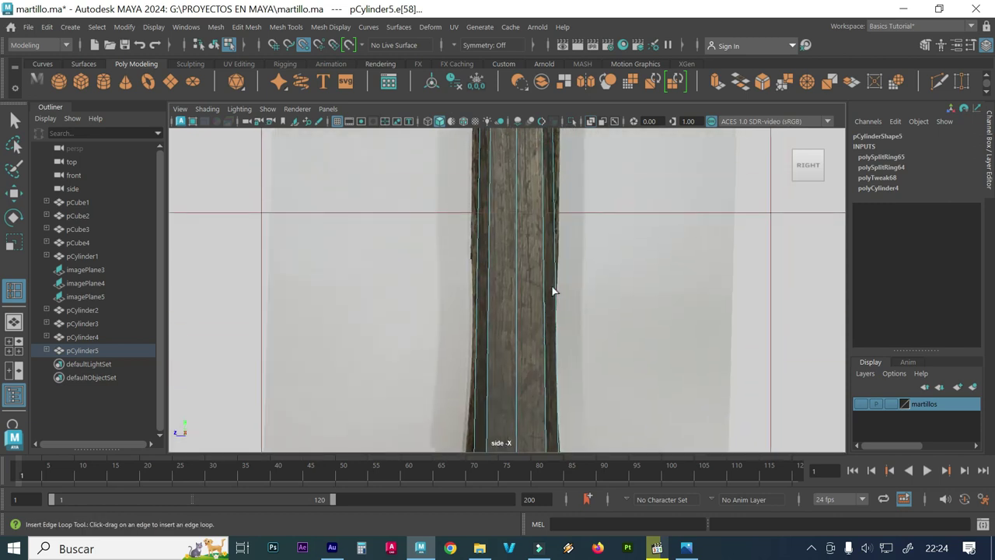
left_click(477, 259)
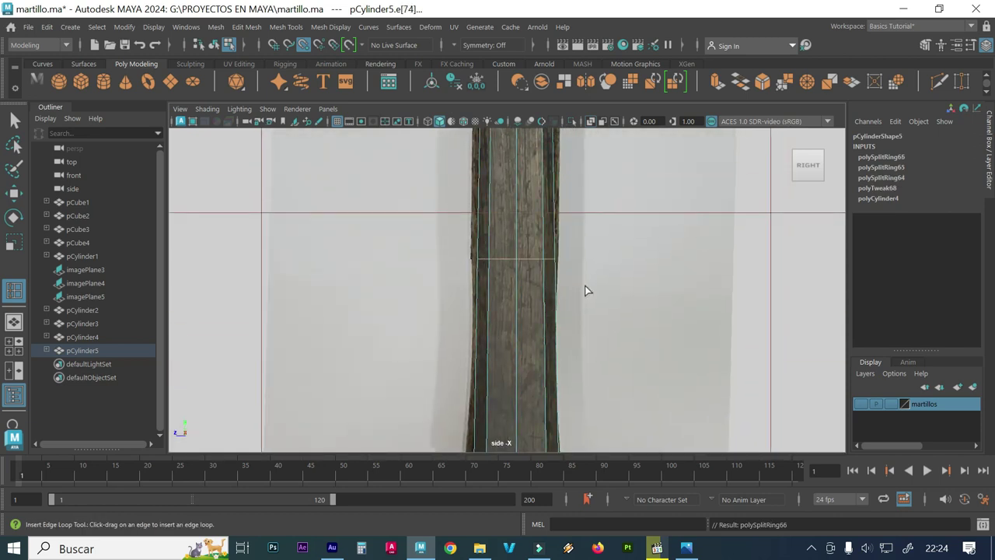
scroll(544, 290, "down", 2)
mouse_move(537, 289)
middle_mouse_down("alt")
mouse_move(511, 311)
mouse_move(518, 329)
mouse_move(546, 275)
mouse_move(527, 295)
middle_mouse_up("alt")
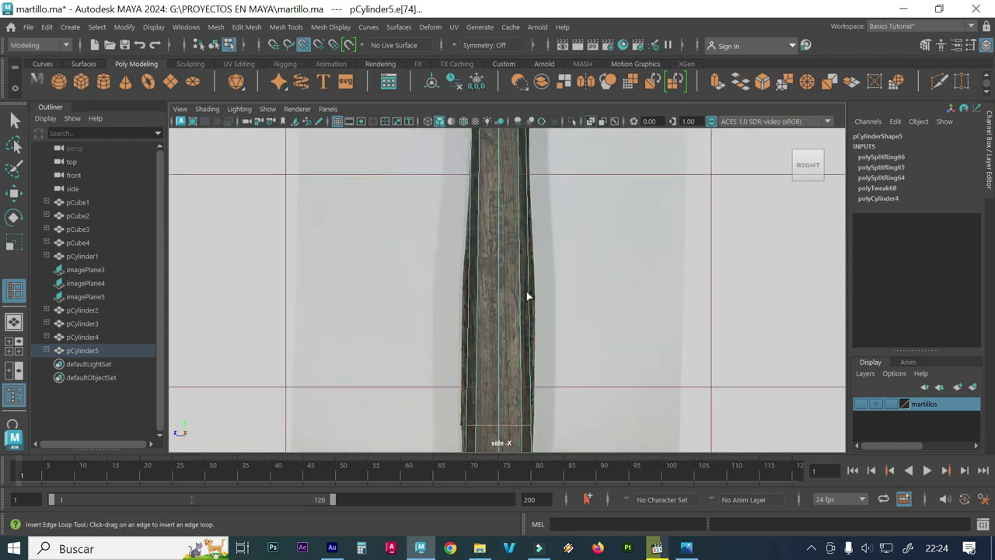
left_click(470, 214)
mouse_move(502, 166)
middle_mouse_down("alt")
mouse_move(531, 304)
mouse_move(527, 292)
middle_mouse_up("alt")
scroll(513, 257, "up", 1)
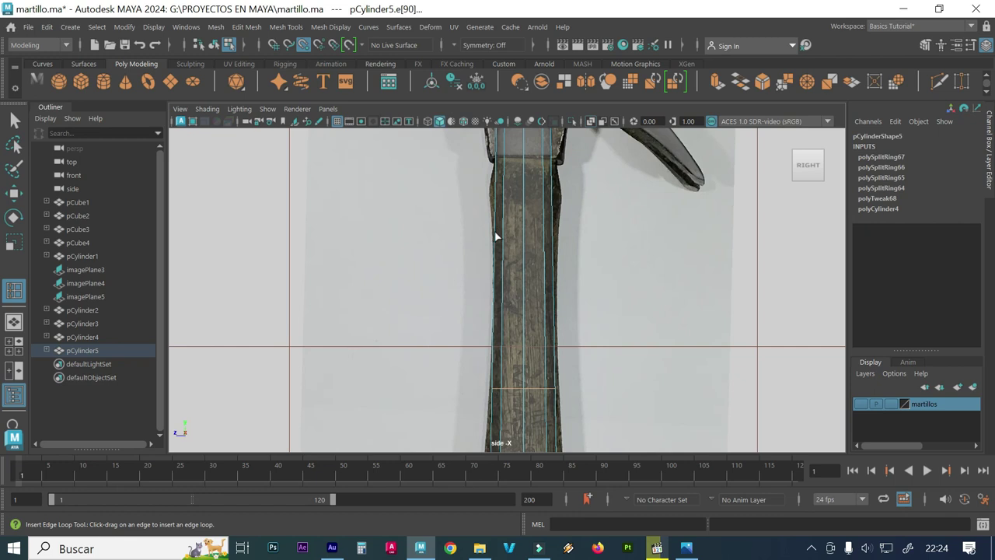
- Insert three edge loops near the top of the handle, sliding the last into place
left_click(498, 191)
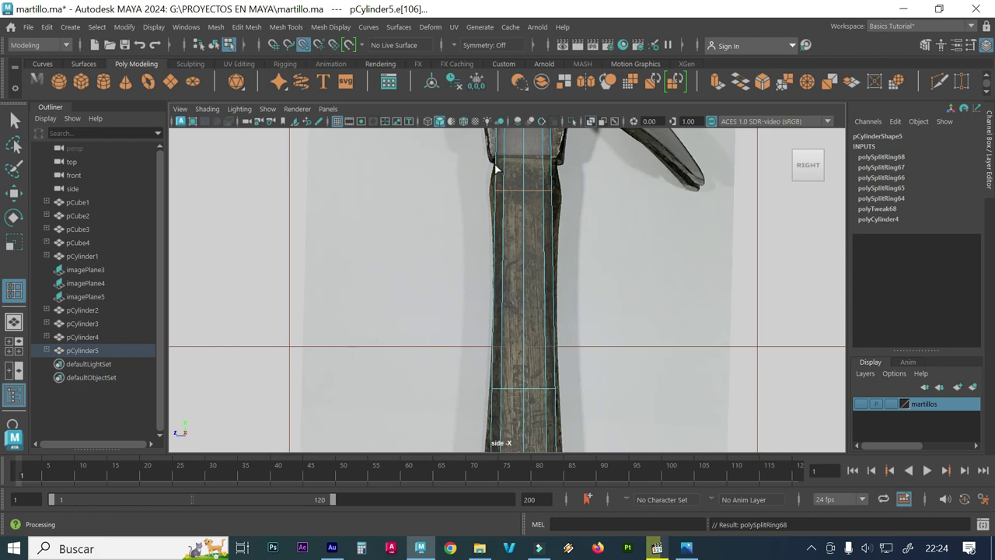
left_click(496, 164)
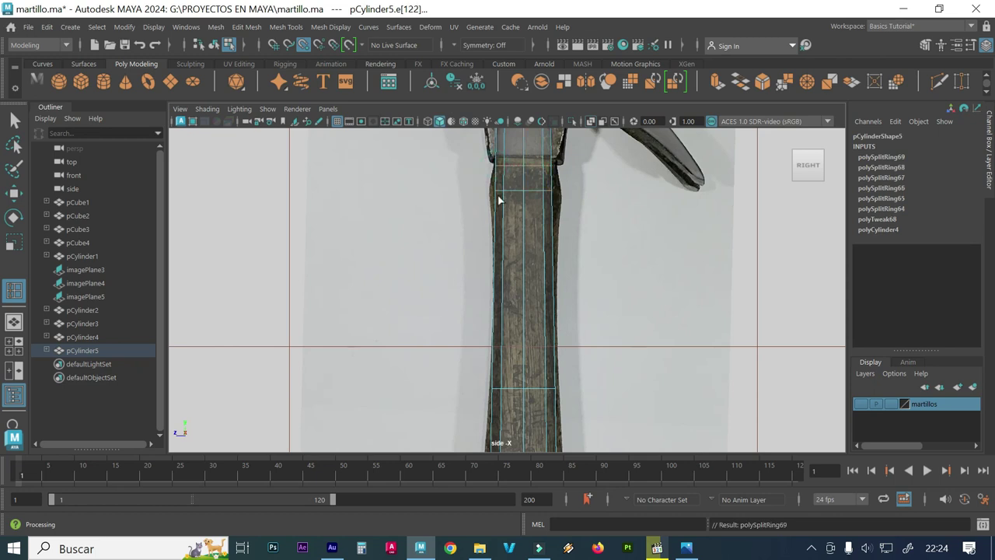
left_click(493, 224)
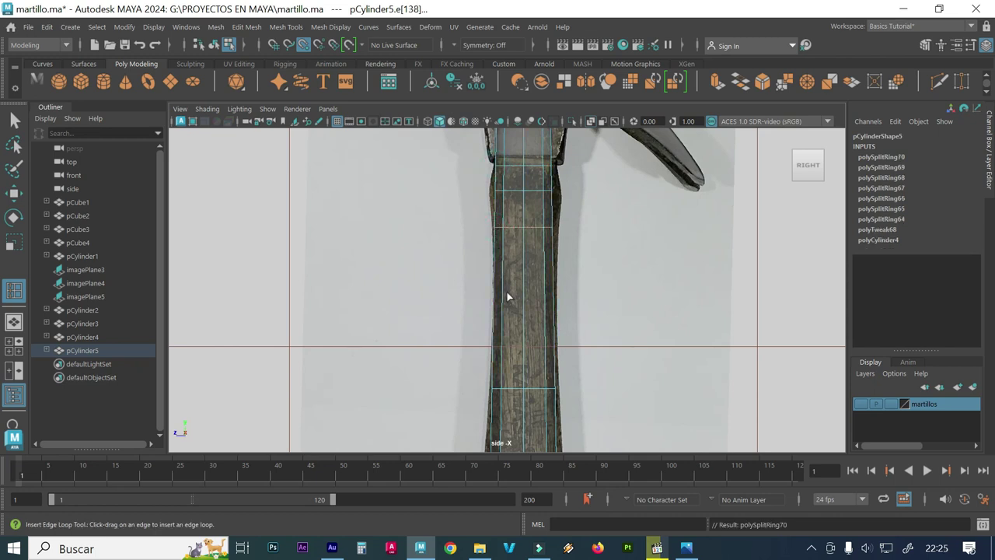
middle_click_drag(506, 288, 524, 215, "alt")
middle_click_drag(536, 268, 526, 356, "alt")
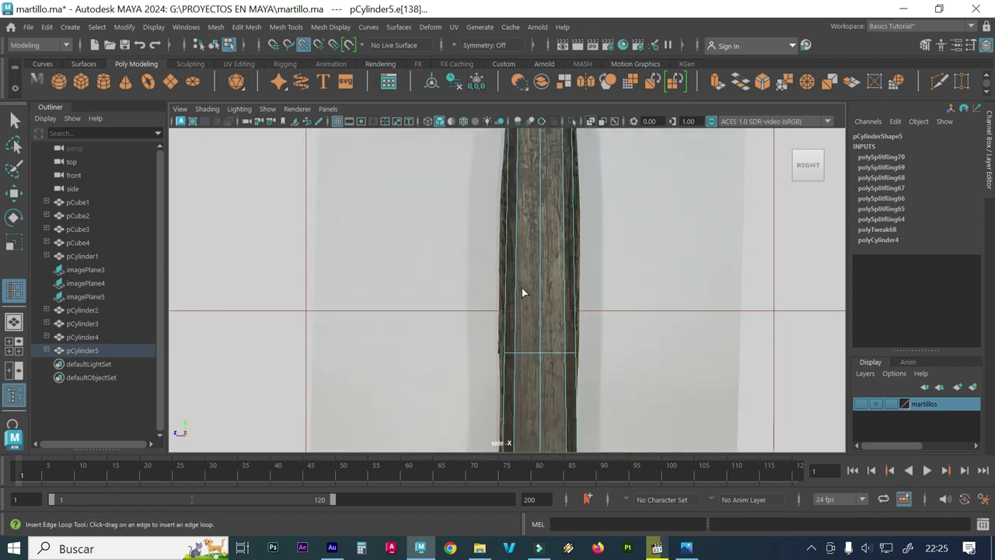
middle_click_drag(523, 293, 522, 250, "alt")
right_click_drag(526, 282, 451, 154)
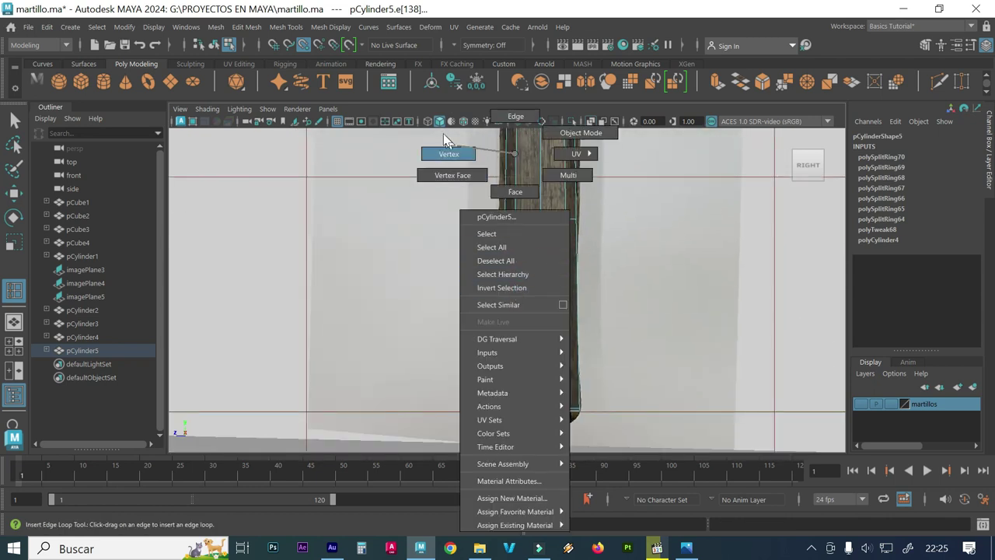
- Select the bottom row of handle vertices and scale it wider
middle_click_drag(566, 302, 555, 239, "alt")
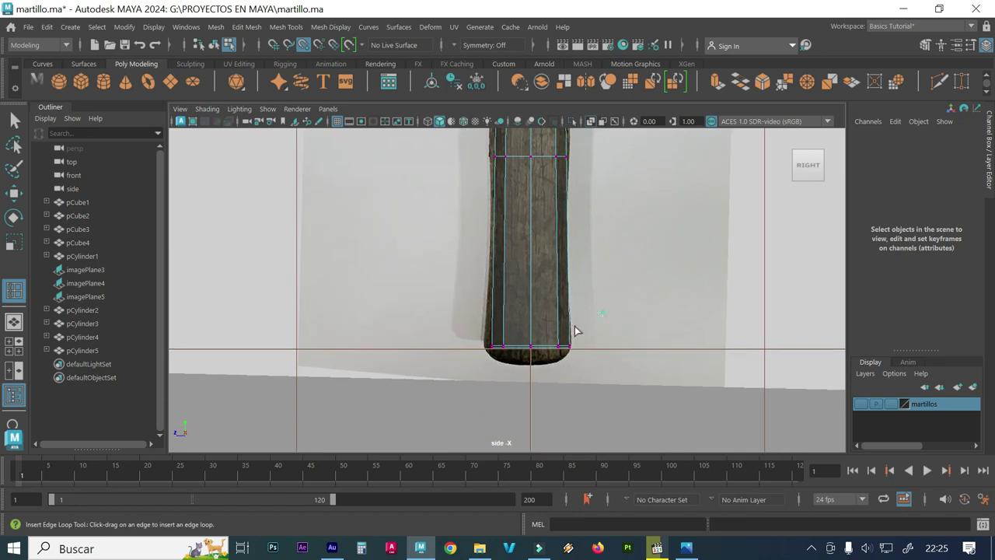
key("F8")
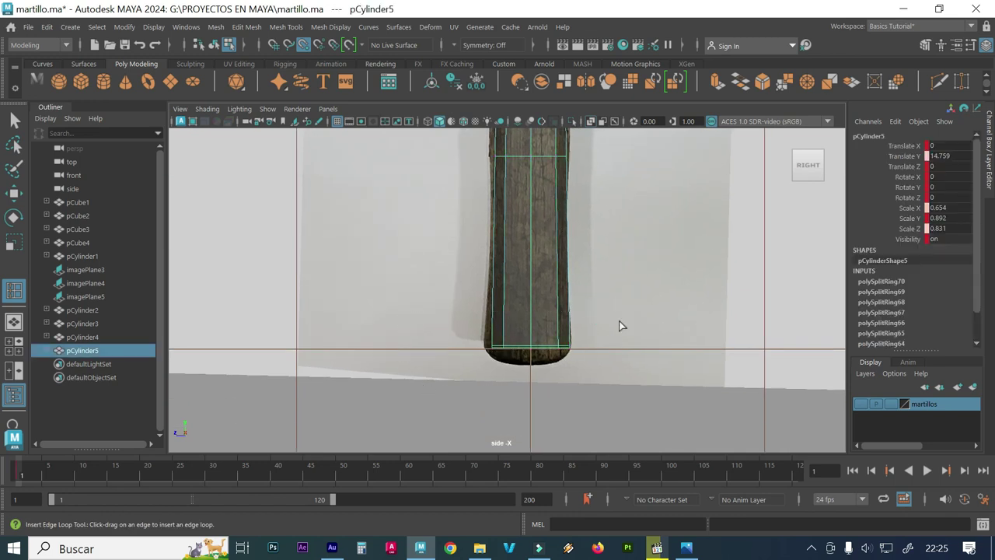
right_click_drag(467, 207, 430, 149)
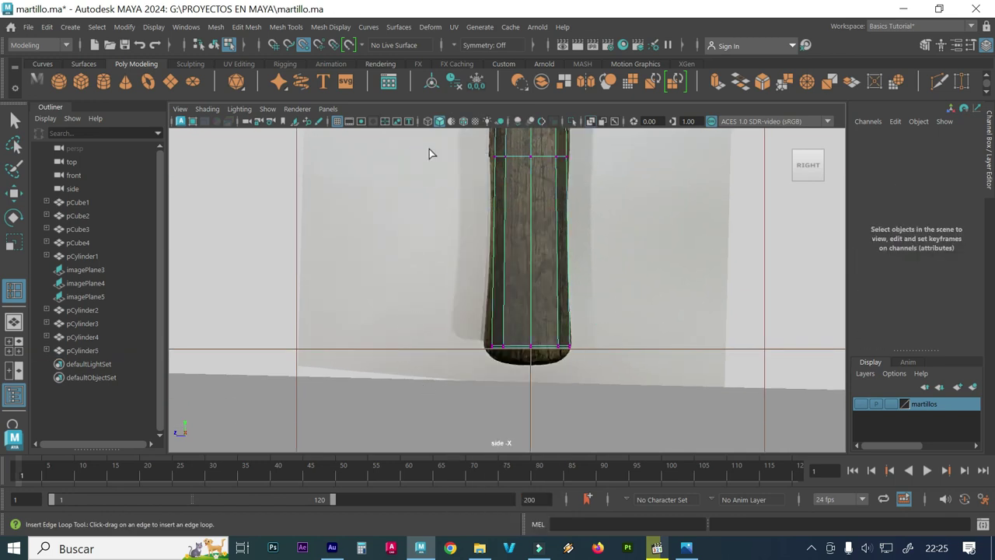
left_click(14, 119)
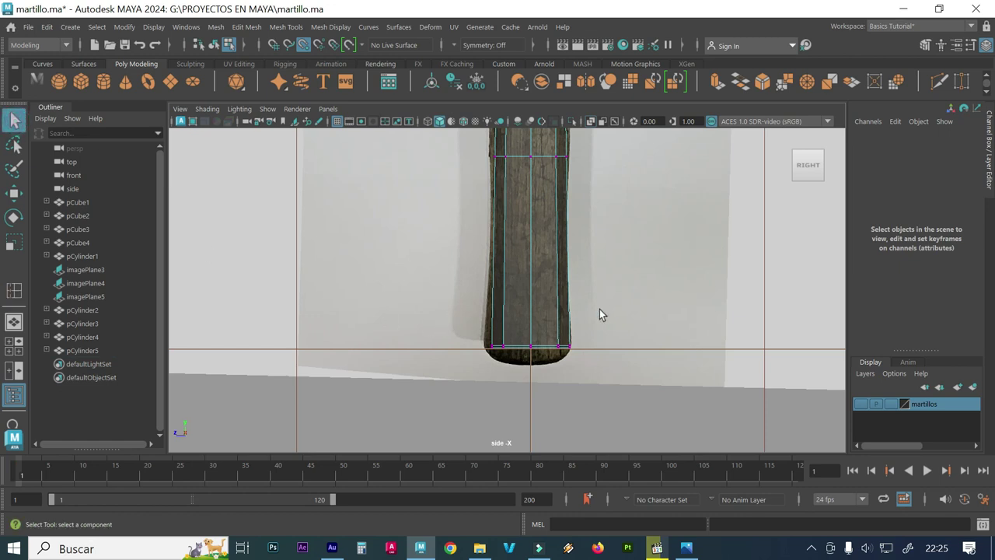
left_click_drag(346, 427, 580, 334)
key("r")
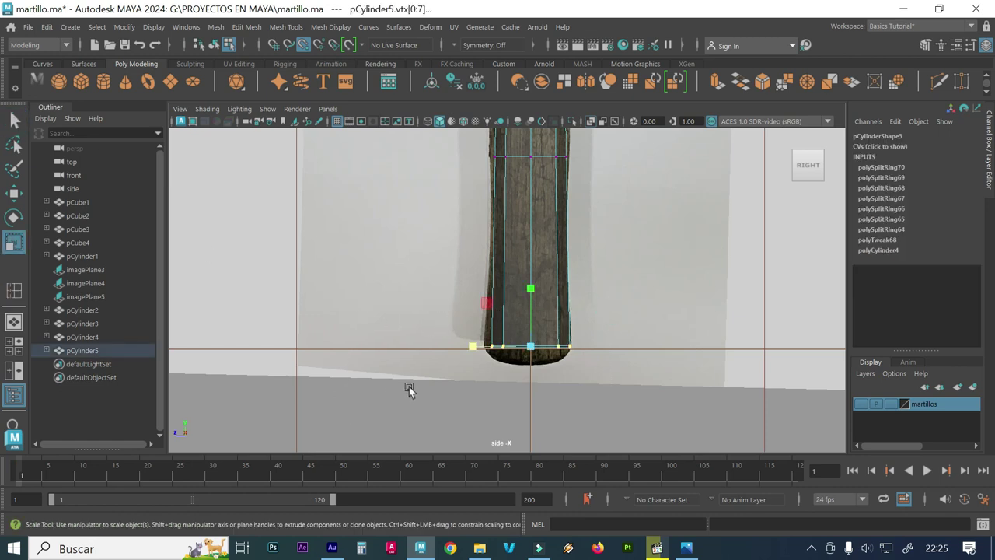
scroll(485, 371, "up", 2)
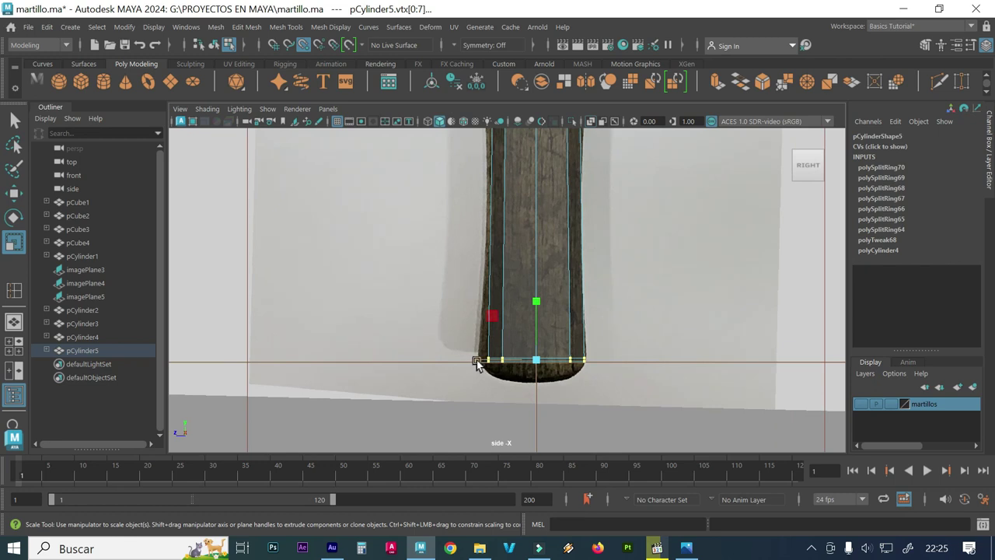
left_click_drag(477, 365, 467, 363)
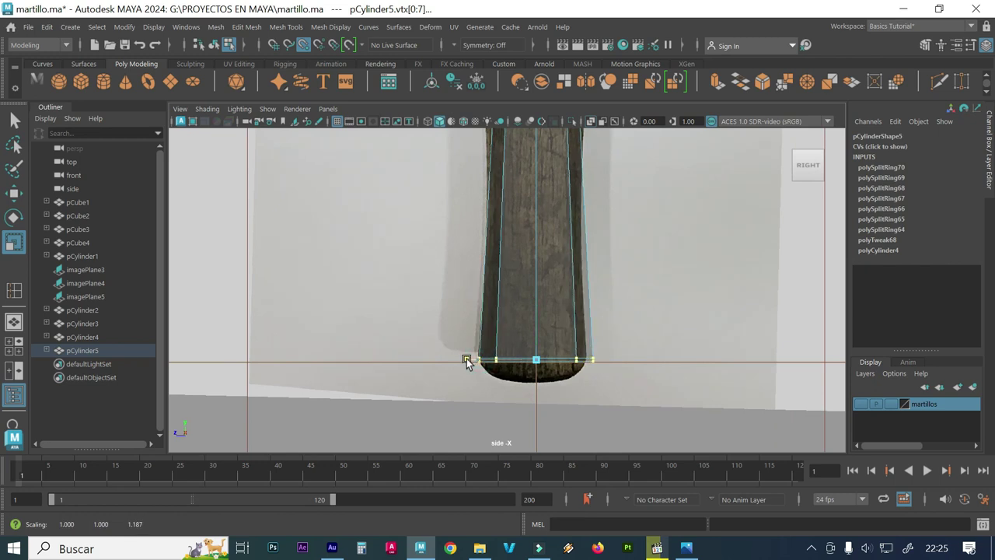
- Widen the higher vertex rows up the handle to match the reference photo
middle_click_drag(571, 317, 570, 400, "alt")
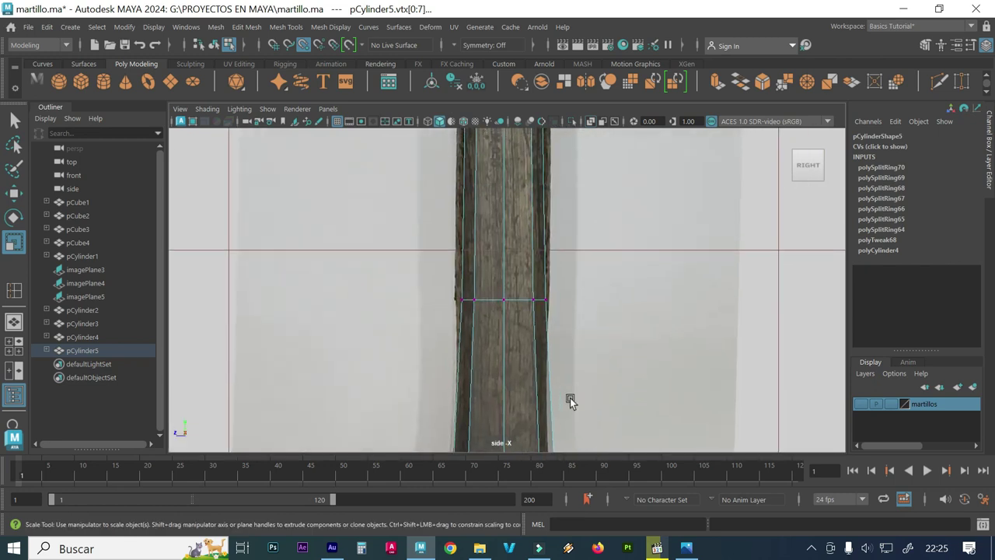
left_click_drag(597, 353, 356, 286)
left_click_drag(445, 303, 436, 303)
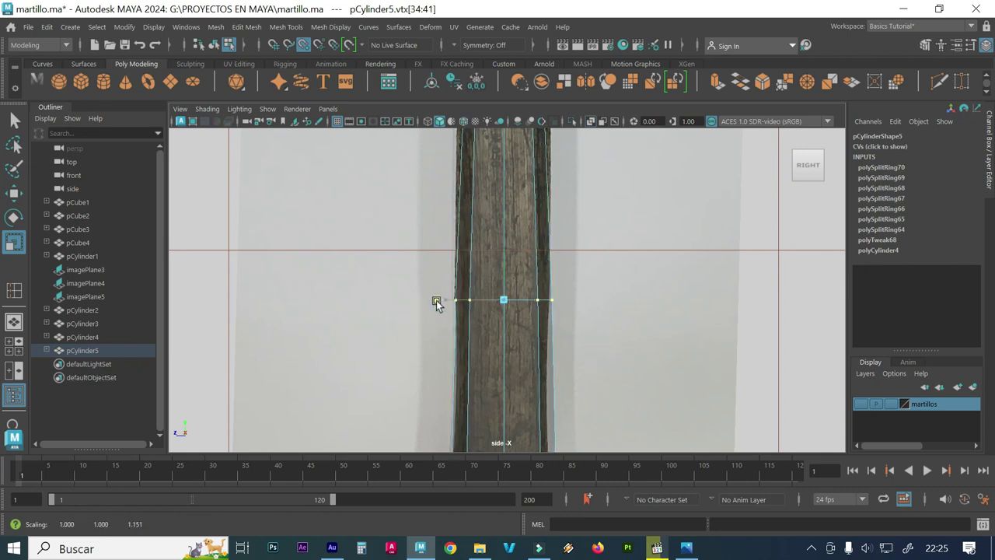
middle_click_drag(535, 365, 580, 293, "alt")
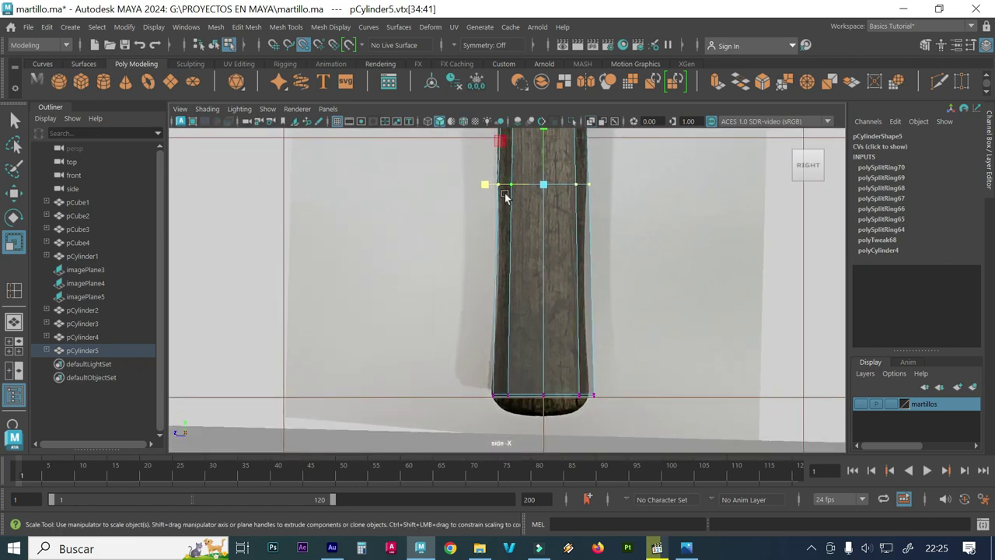
left_click_drag(505, 194, 499, 315)
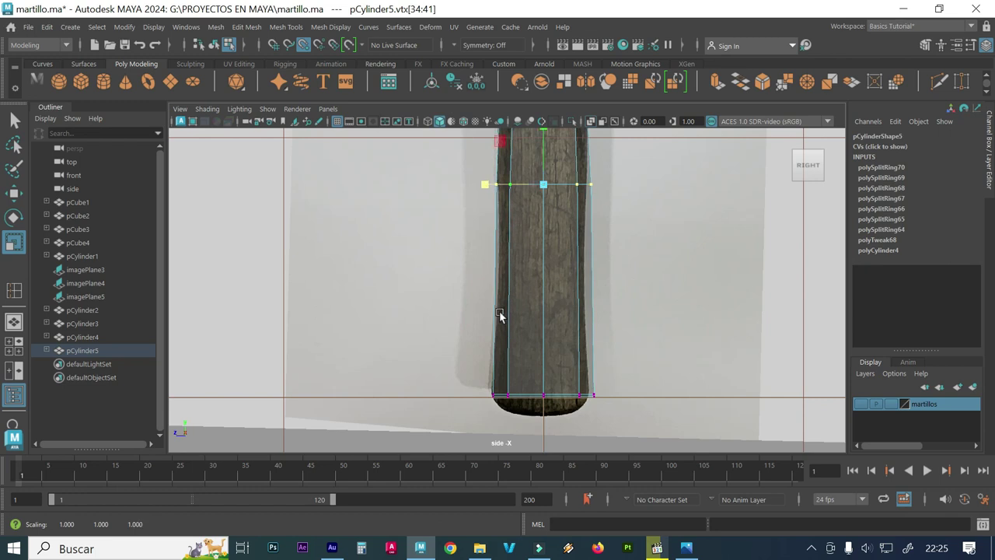
middle_click_drag(660, 240, 631, 422, "alt")
middle_click_drag(496, 217, 496, 310, "alt")
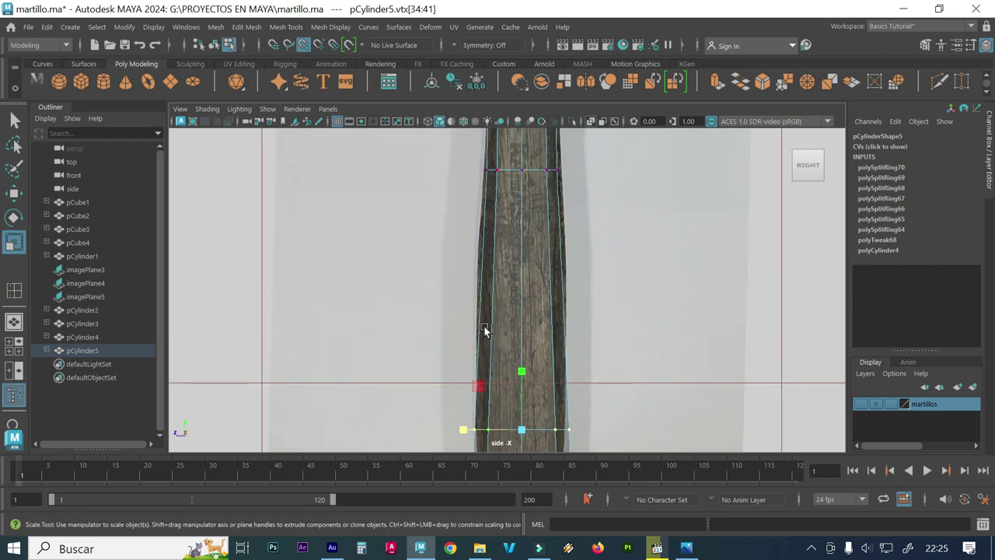
mouse_move(576, 200)
left_mouse_down()
mouse_move(473, 151)
mouse_move(464, 172)
left_mouse_up()
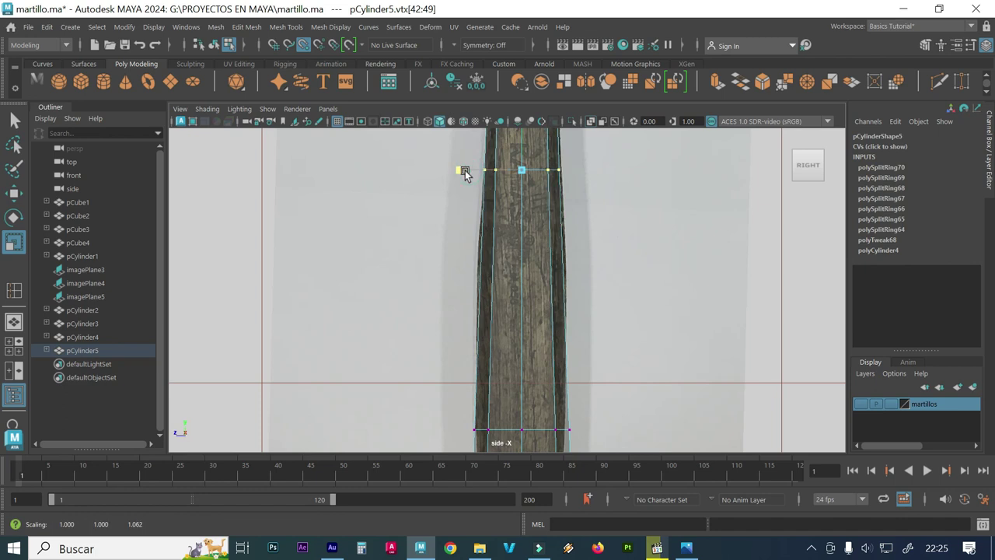
mouse_move(466, 173)
middle_mouse_down("alt")
mouse_move(485, 194)
mouse_move(506, 288)
mouse_move(513, 208)
middle_mouse_up("alt")
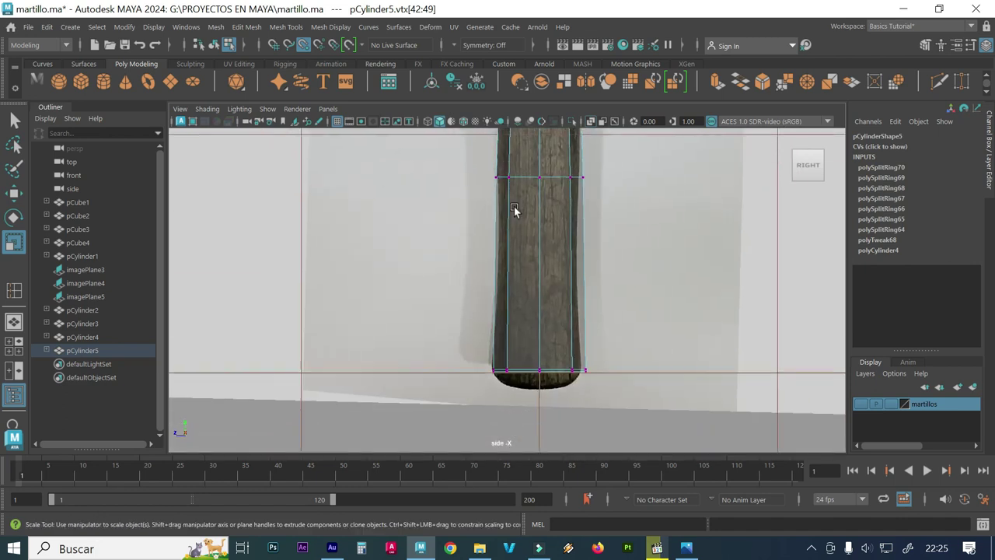
- Insert an edge loop across the middle of the lower handle
left_click(288, 28)
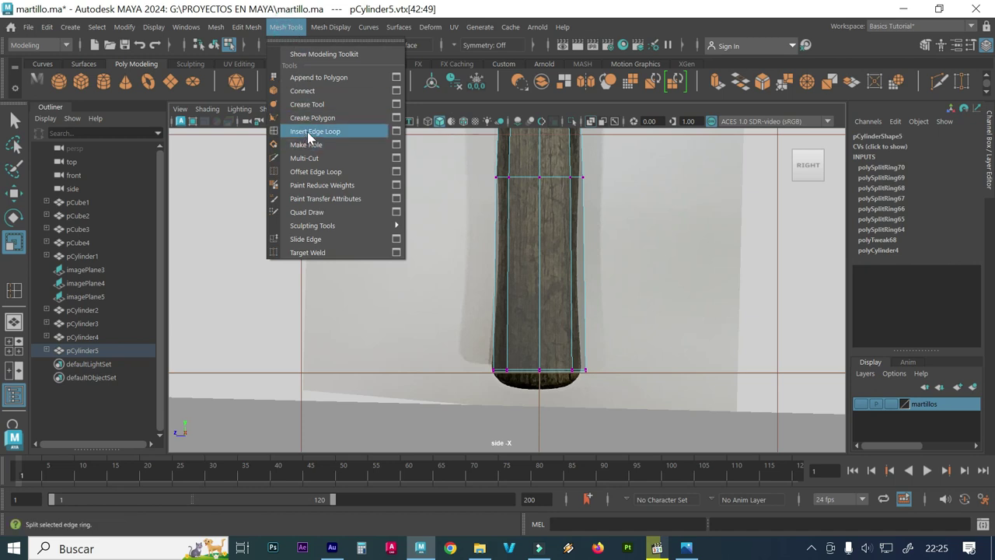
left_click(308, 133)
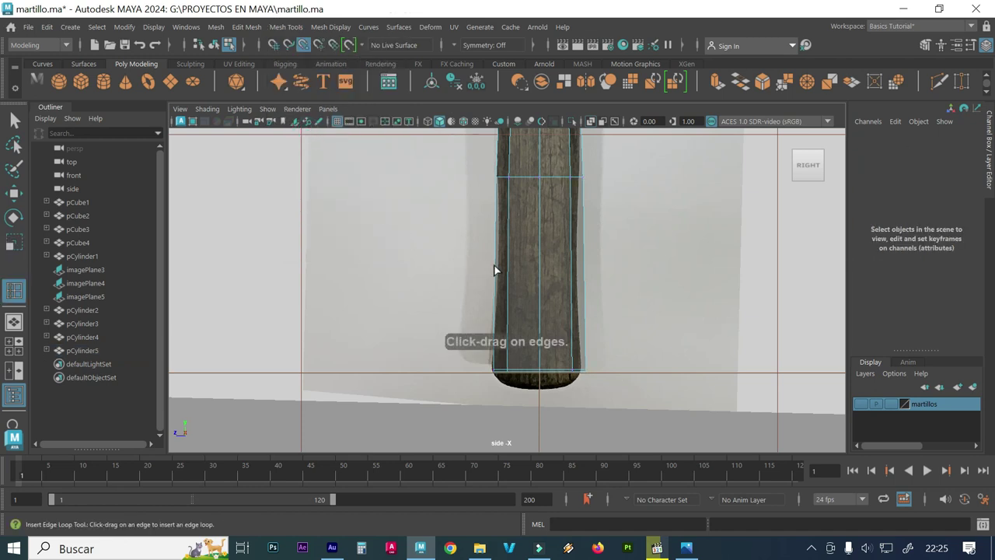
left_click_drag(497, 268, 497, 265)
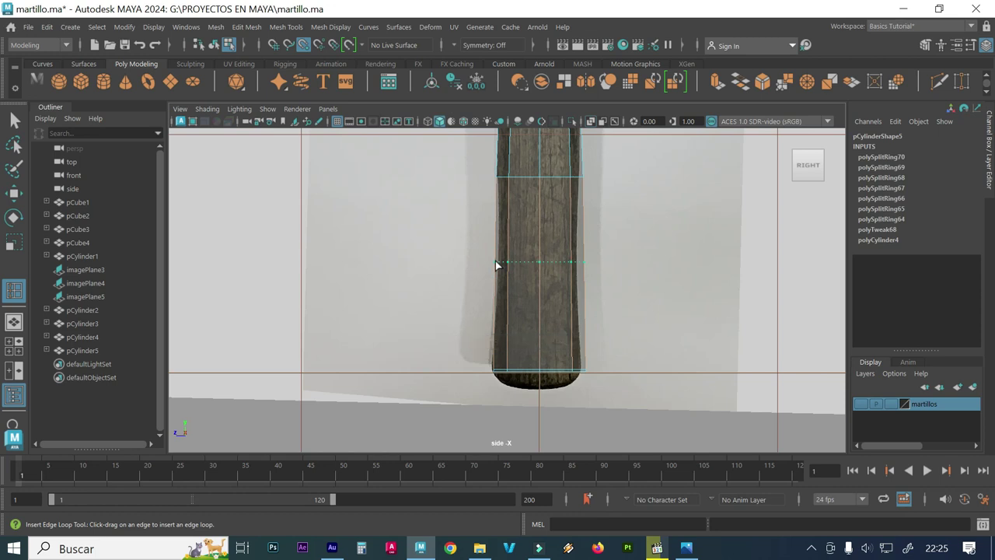
left_click(497, 265)
- Select the new middle vertex row and scale it inward to 0.947
right_click_drag(521, 159, 444, 154)
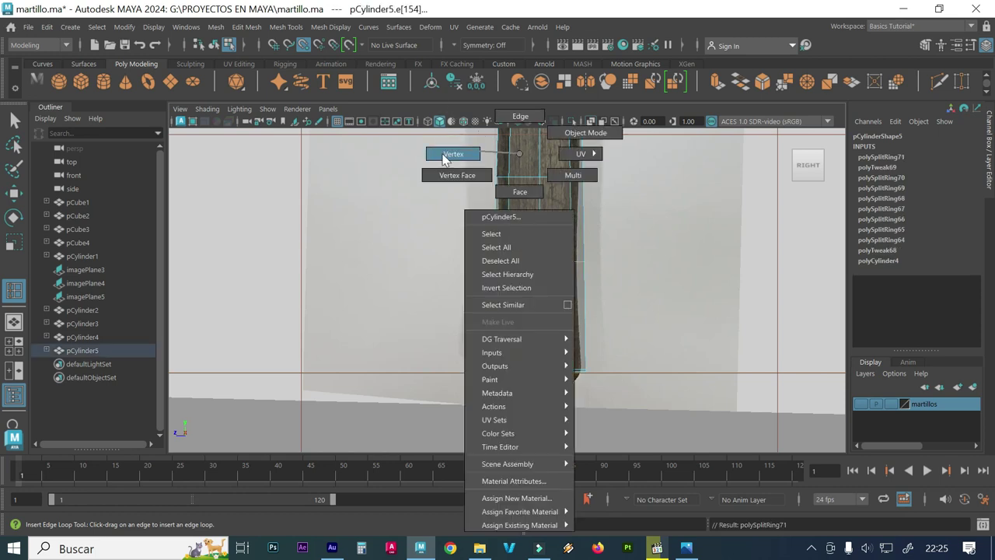
key("F8")
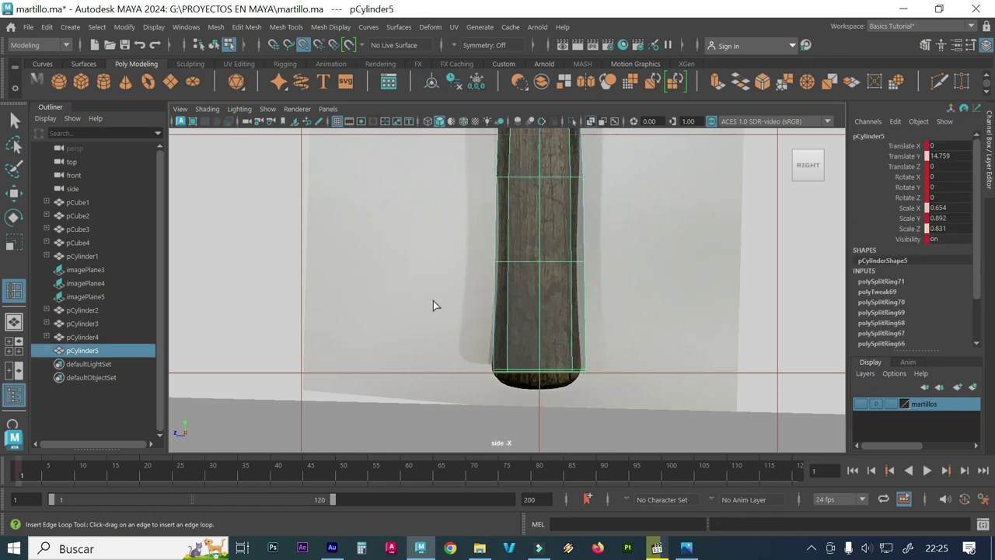
left_click(14, 121)
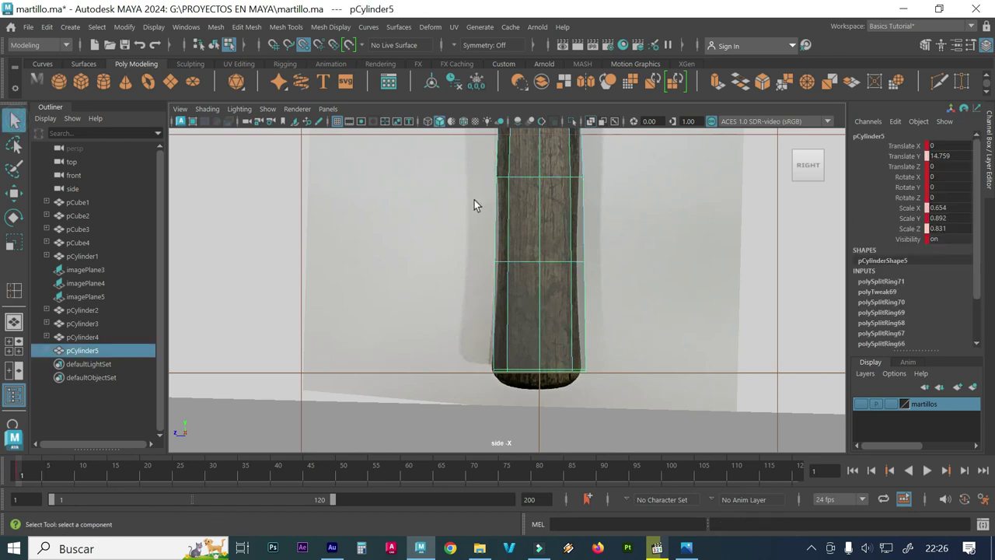
right_click_drag(505, 153, 435, 136)
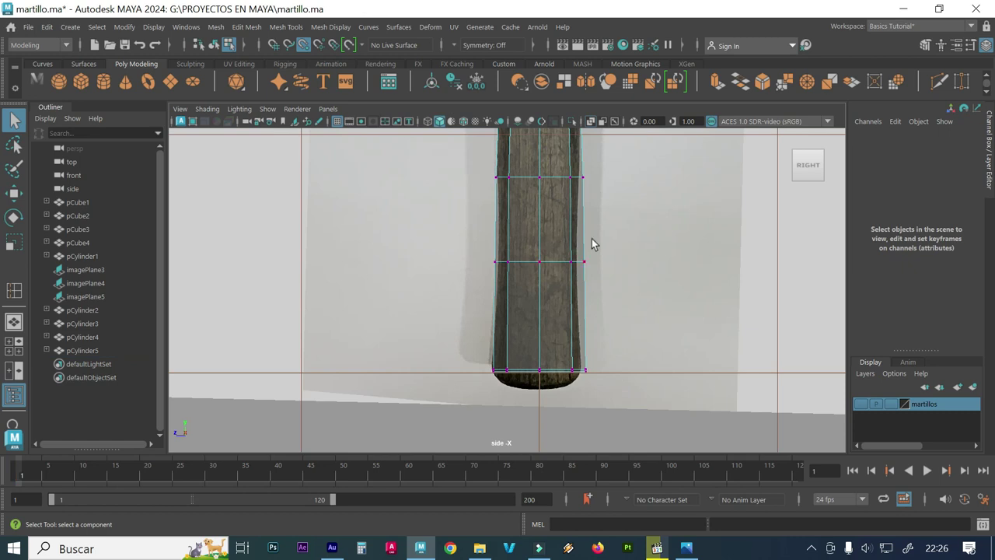
left_click_drag(591, 239, 427, 306)
key("r")
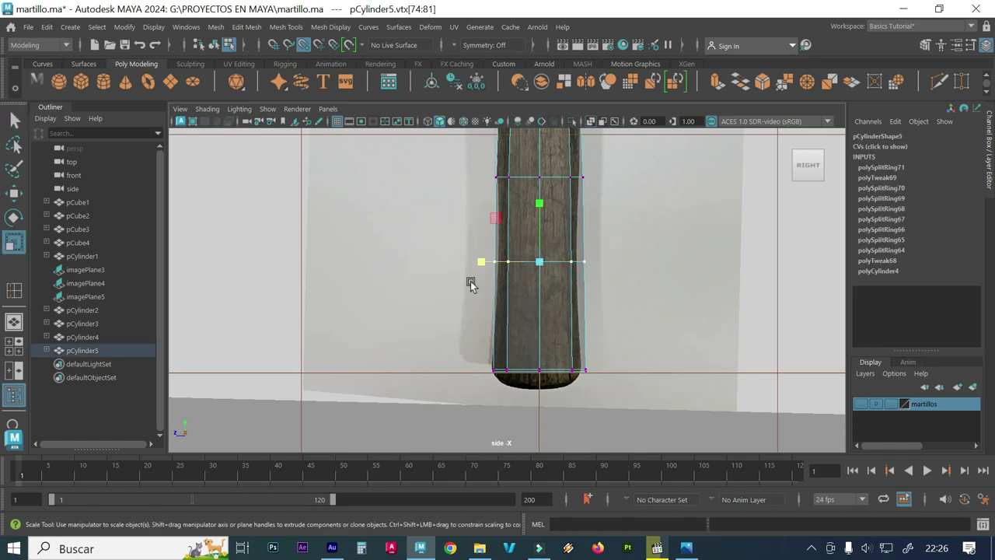
left_click_drag(485, 263, 493, 266)
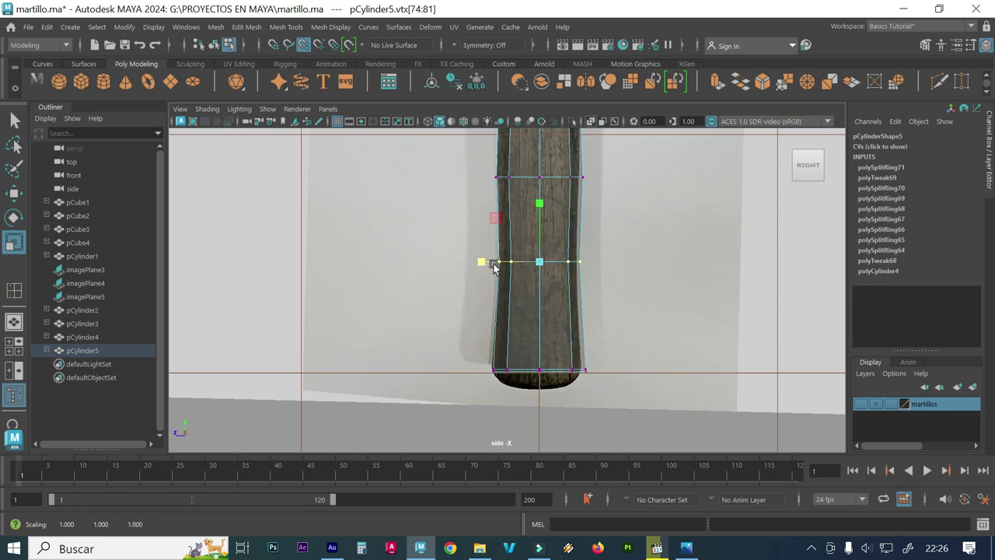
mouse_move(523, 236)
middle_mouse_down("alt")
mouse_move(479, 326)
mouse_move(473, 317)
middle_mouse_up("alt")
middle_click_drag(550, 395, 549, 334, "alt")
mouse_move(582, 384)
left_mouse_down()
mouse_move(432, 342)
mouse_move(456, 359)
left_mouse_up()
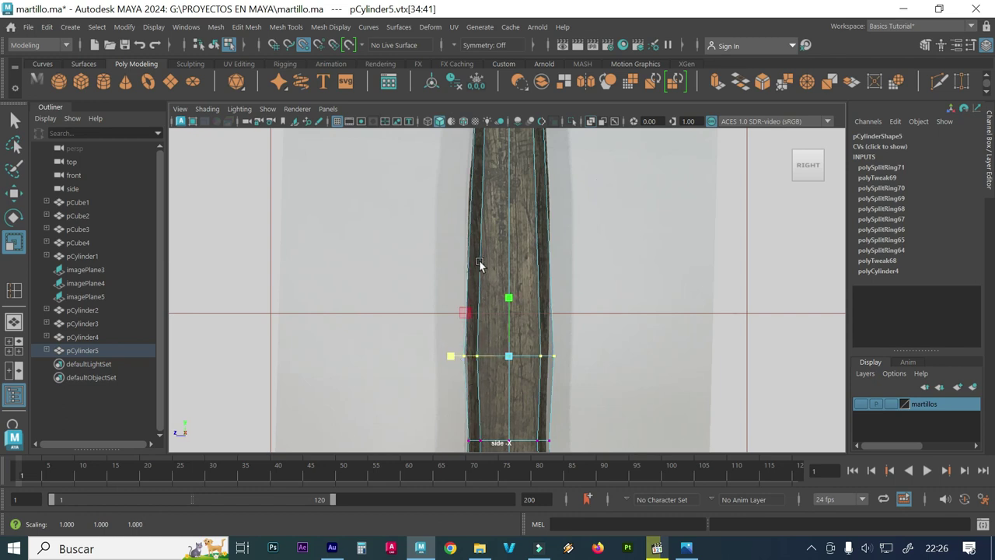
- Add edge loops polySplitRing72 and polySplitRing73 low on the handle, then return to object mode
left_click(286, 26)
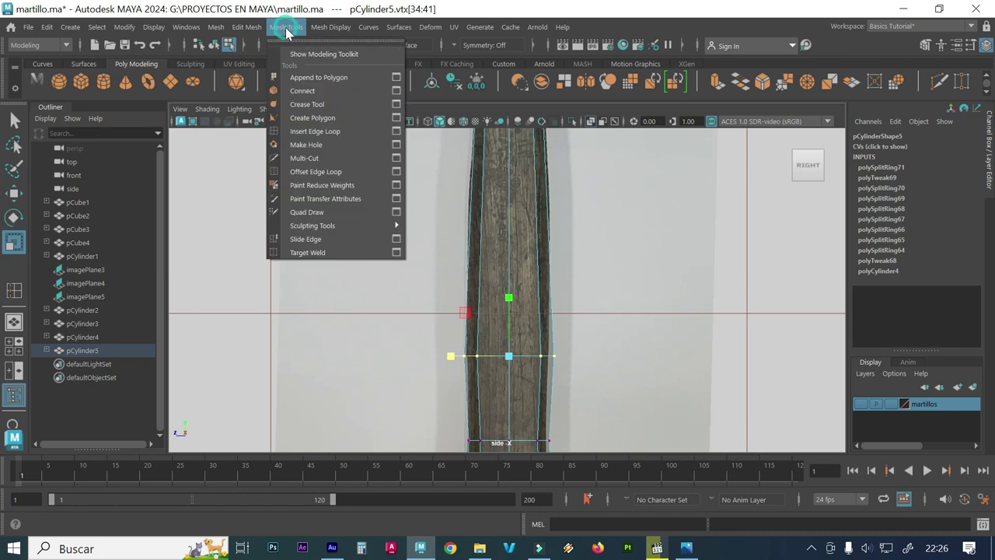
left_click(299, 134)
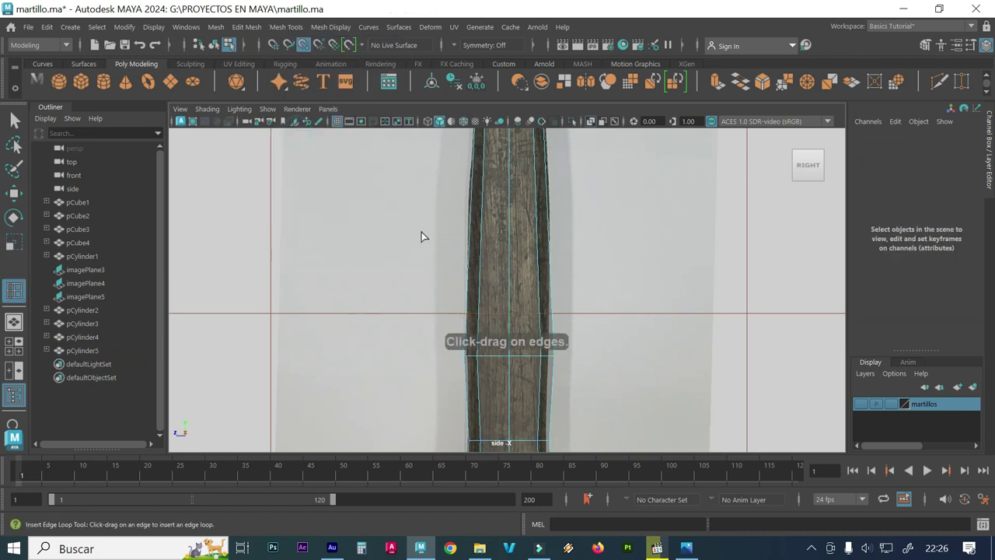
left_click(467, 265)
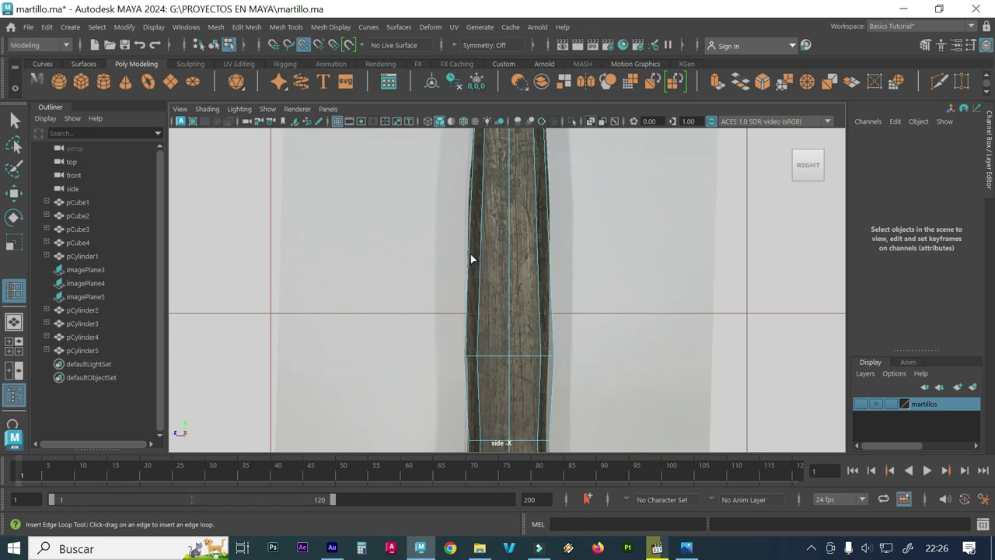
left_click(469, 258)
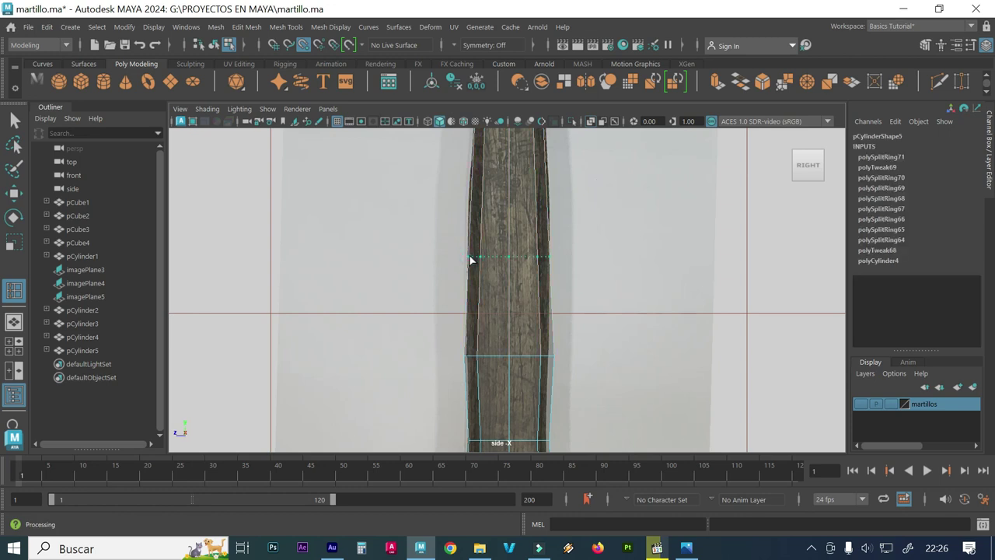
middle_click_drag(485, 196, 490, 255, "alt")
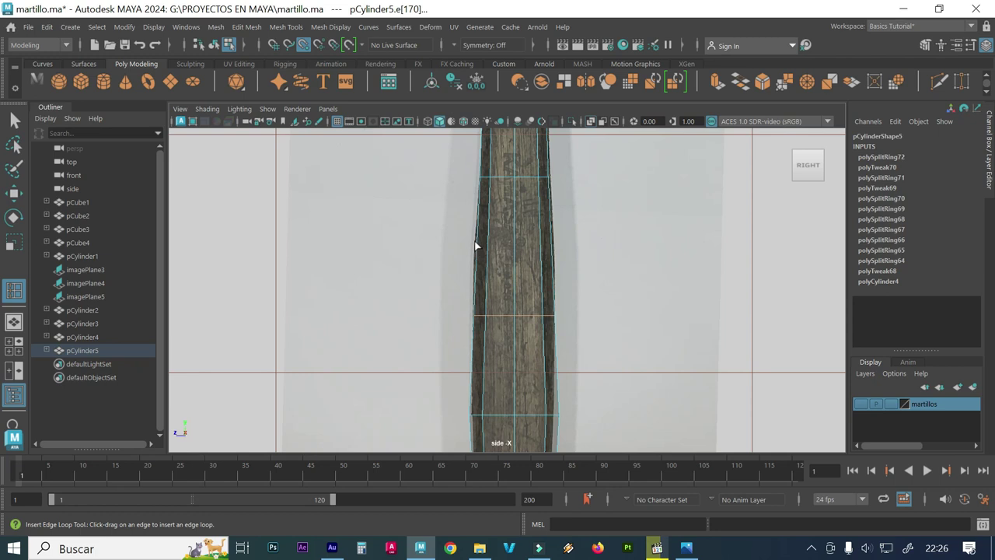
left_click(477, 244)
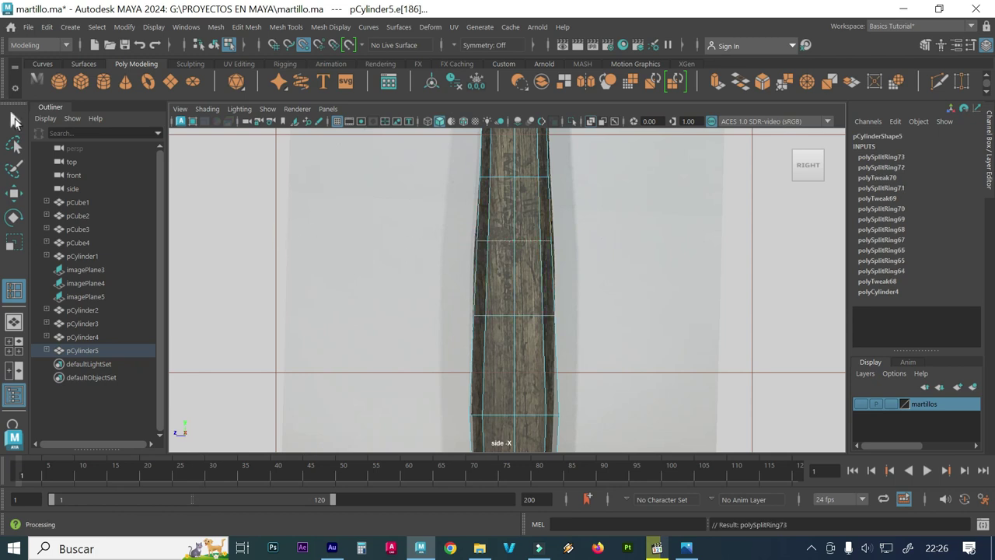
left_click(14, 120)
right_click_drag(537, 181, 585, 132)
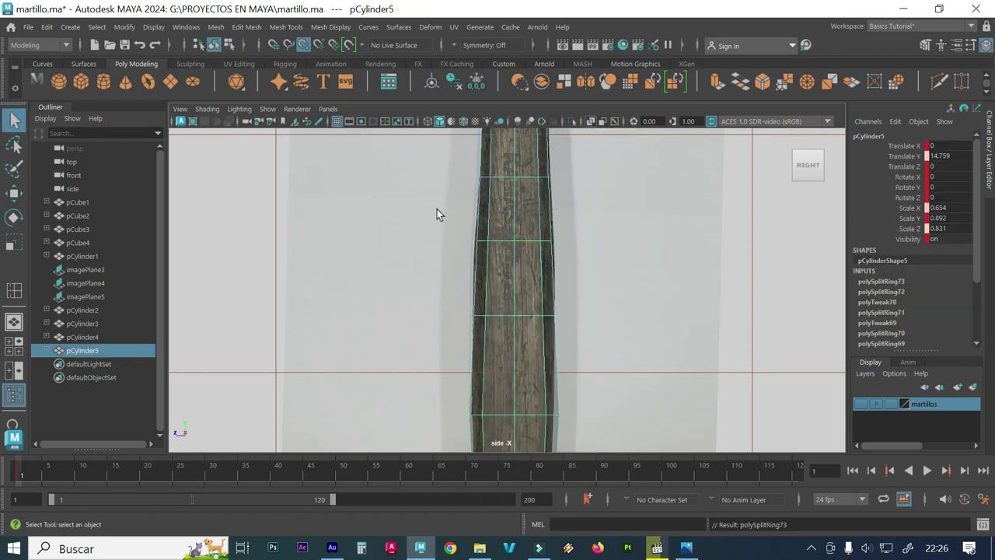
right_click_drag(493, 153, 499, 127)
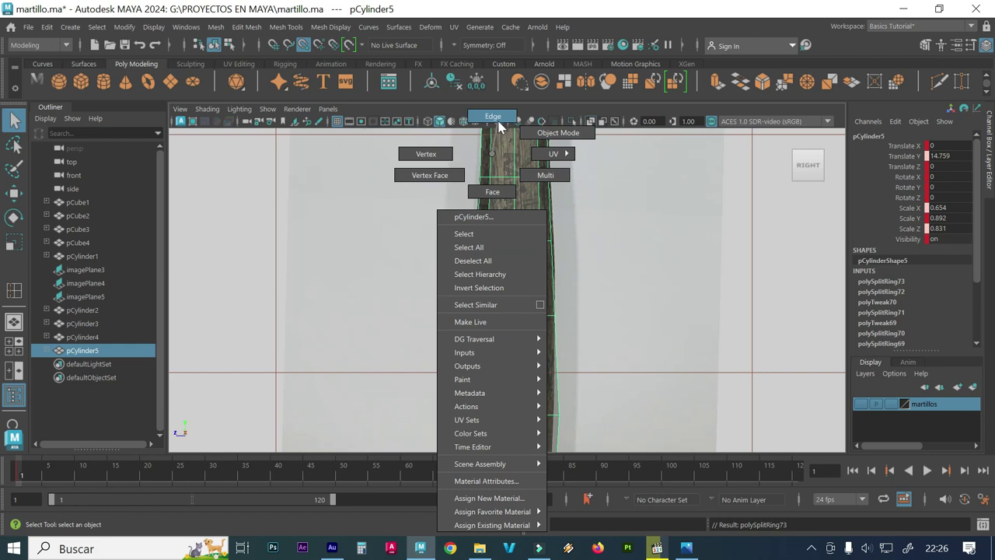
- Select vertex rings on the handle and adjust their width
right_click_drag(497, 154, 461, 153)
middle_click_drag(475, 288, 460, 262, "alt")
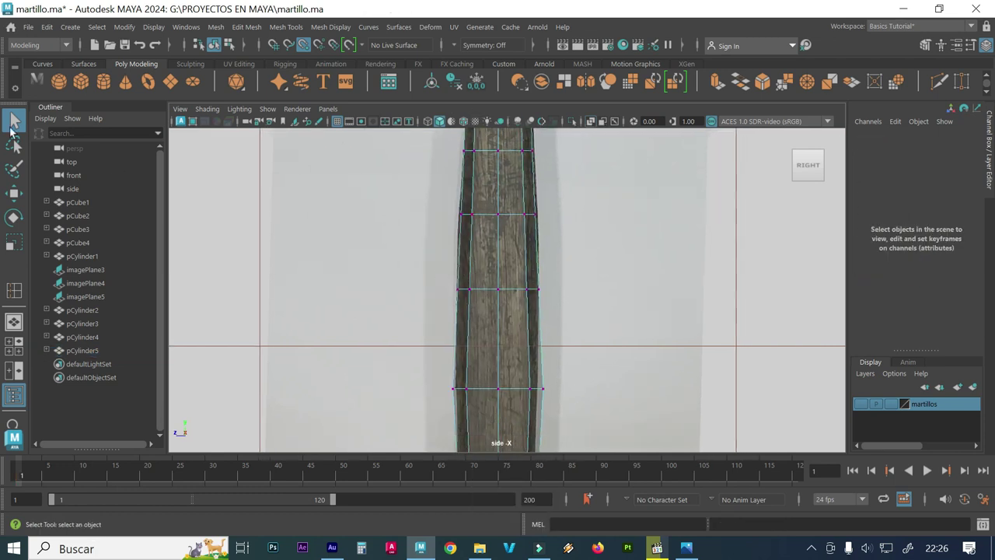
left_click(12, 122)
mouse_move(552, 281)
left_mouse_down()
mouse_move(441, 300)
mouse_move(446, 290)
left_mouse_up()
key("r")
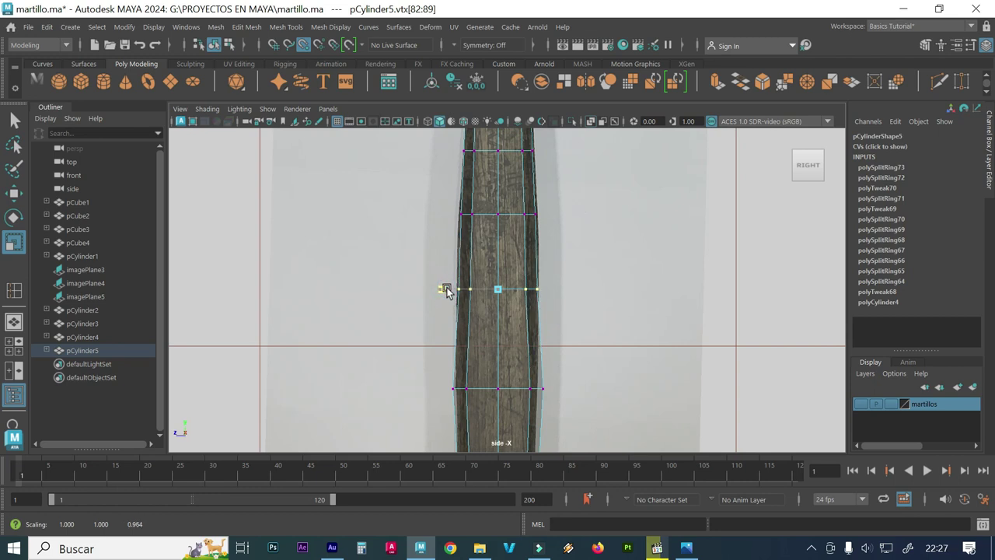
mouse_move(564, 237)
left_mouse_down()
mouse_move(424, 217)
mouse_move(433, 214)
left_mouse_up()
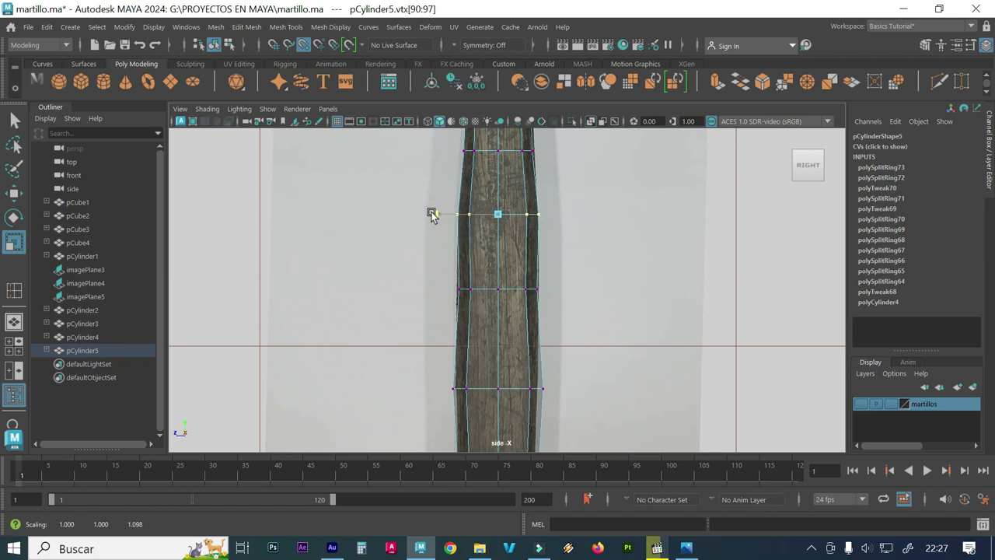
middle_click_drag(461, 216, 457, 268, "alt")
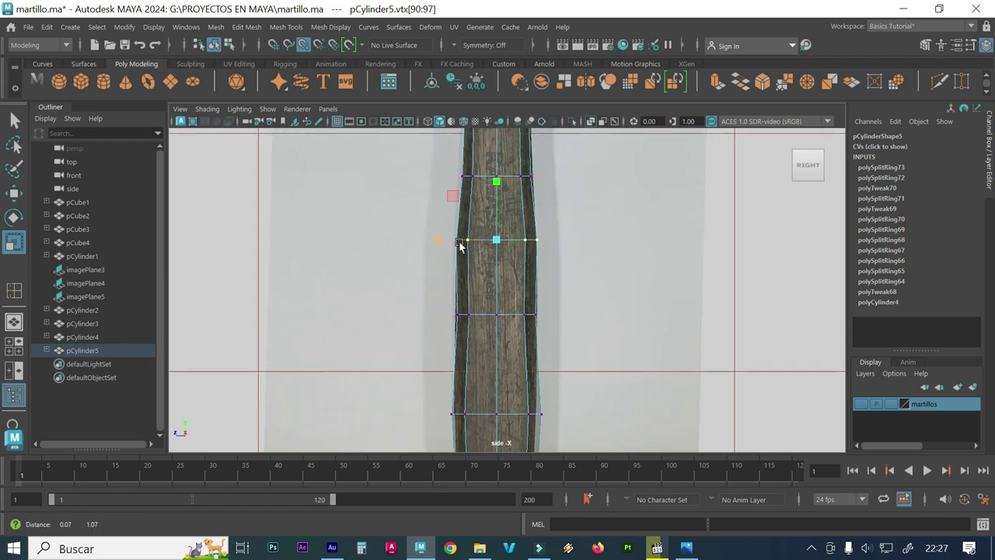
left_click_drag(441, 270, 439, 269)
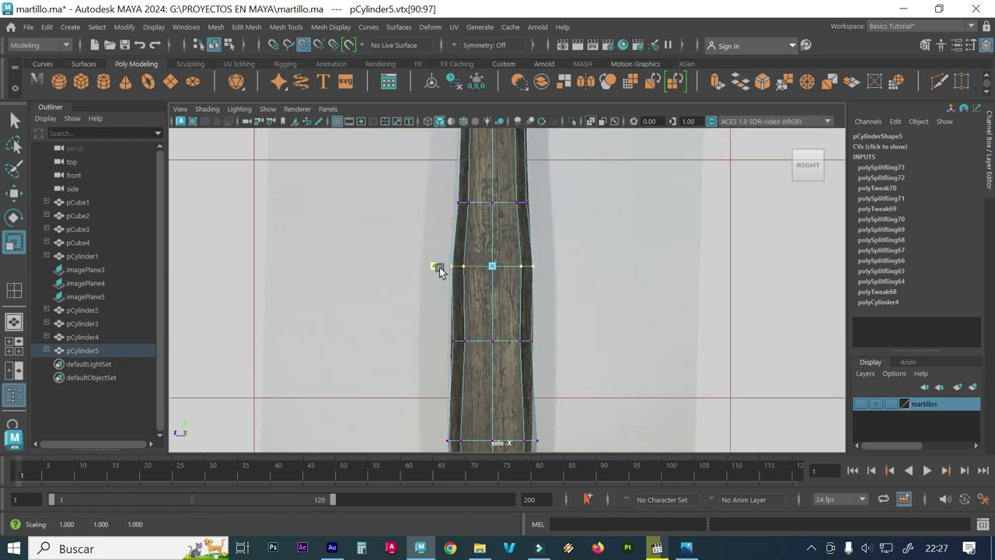
- Scale the upper vertex rows below the hammer head outward to flare the handle
middle_click_drag(475, 244, 484, 309, "alt")
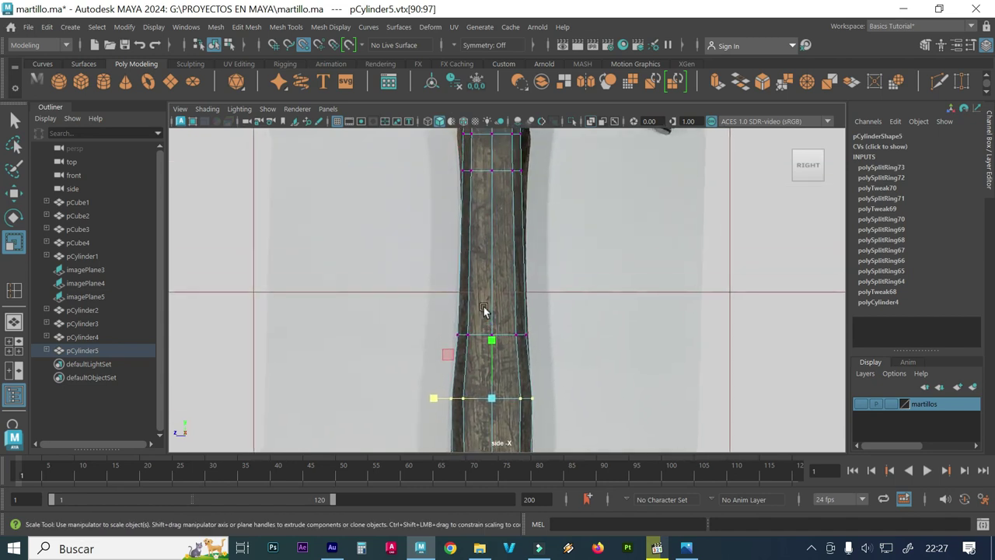
mouse_move(496, 260)
middle_mouse_down("alt")
mouse_move(506, 328)
mouse_move(498, 298)
middle_mouse_up("alt")
right_click_drag(471, 288, 580, 295, "alt")
left_click_drag(582, 300, 441, 272)
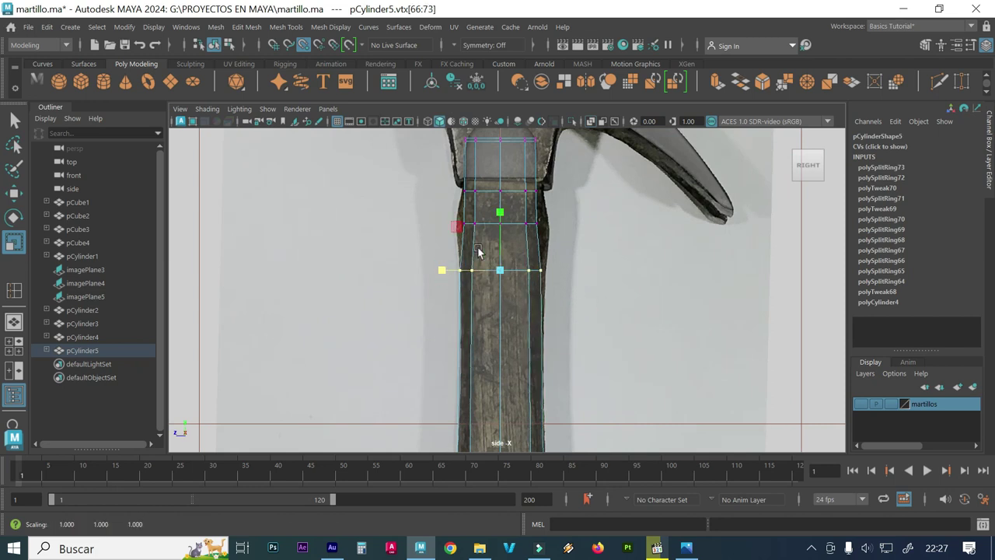
mouse_move(407, 217)
left_mouse_down()
mouse_move(465, 230)
mouse_move(427, 225)
left_mouse_up()
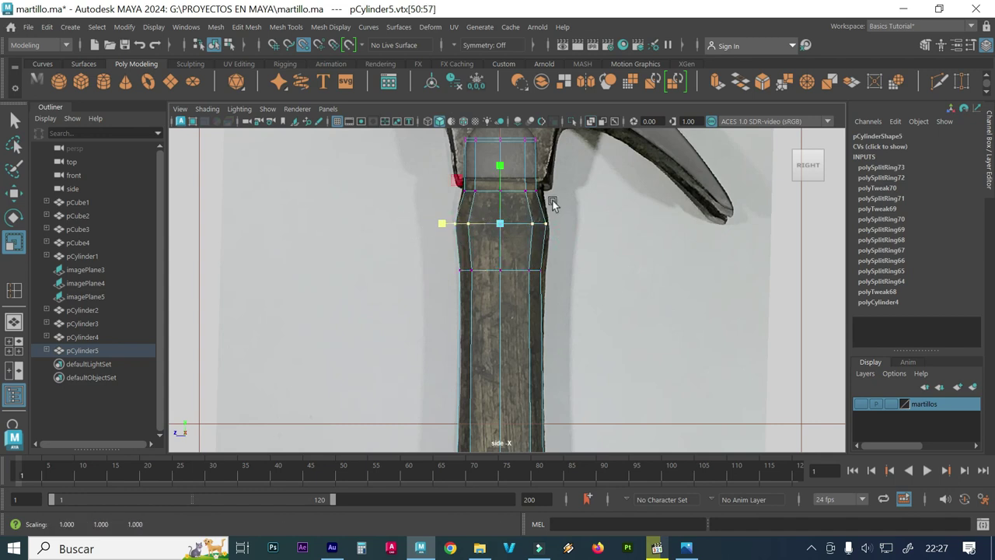
mouse_move(447, 180)
left_mouse_down()
mouse_move(466, 199)
mouse_move(450, 191)
left_mouse_up()
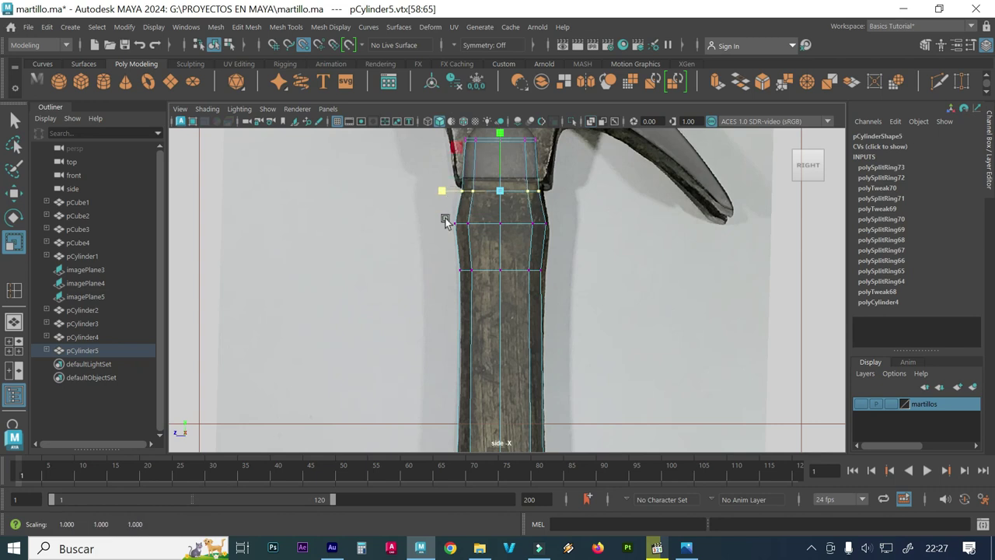
left_click(419, 272)
key("space")
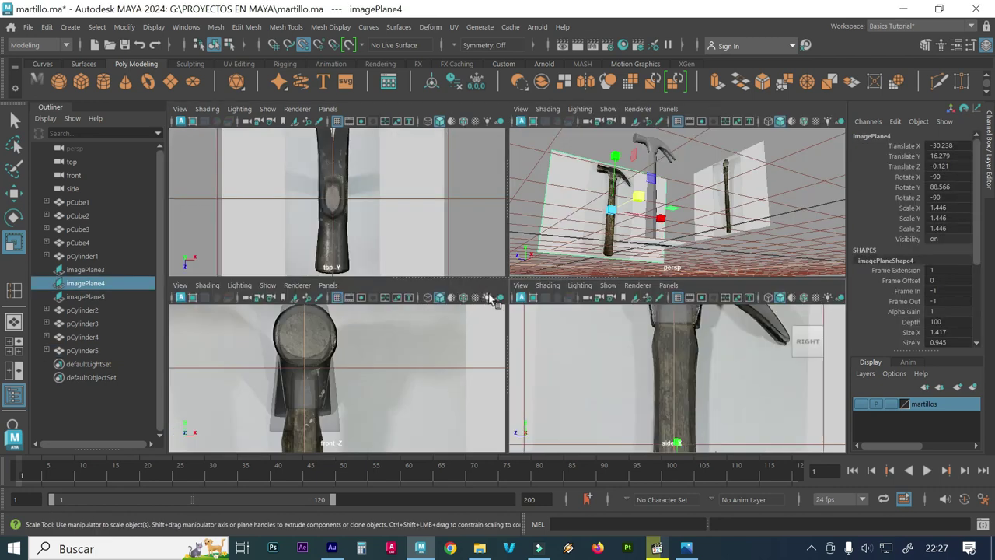
key("space")
mouse_move(468, 326)
left_mouse_down("alt")
mouse_move(435, 347)
mouse_move(453, 311)
mouse_move(451, 342)
left_mouse_up("alt")
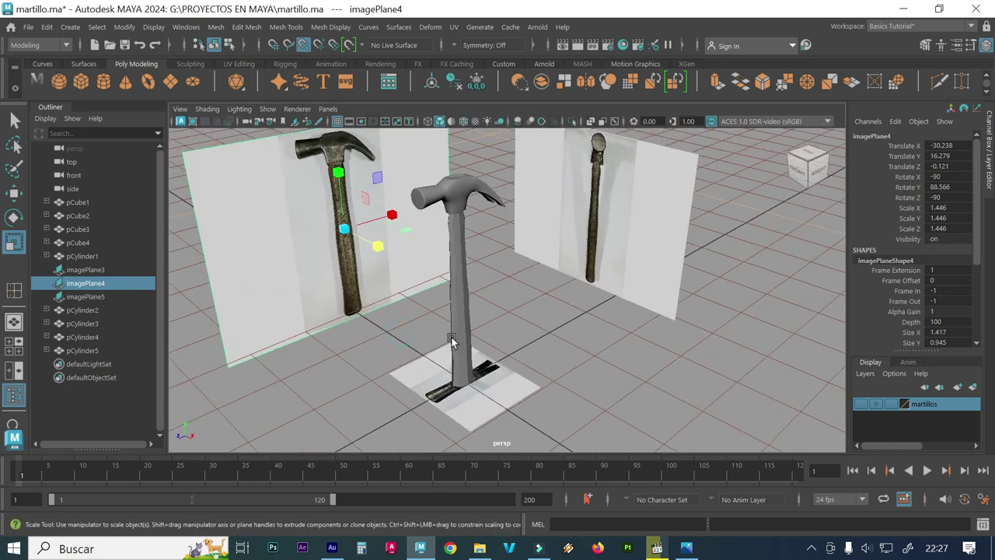
left_click(465, 286)
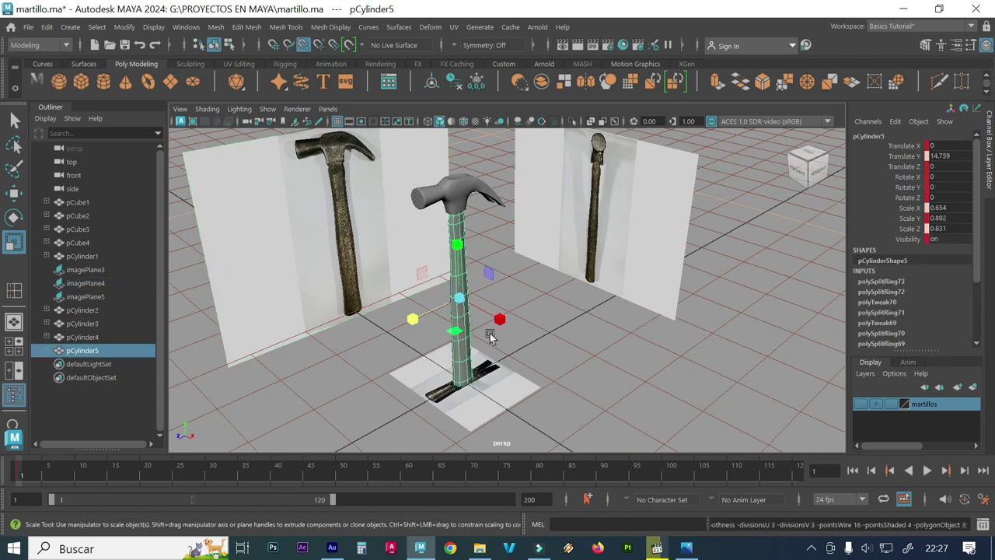
left_click(491, 313)
mouse_move(491, 313)
left_mouse_down("alt")
mouse_move(394, 323)
mouse_move(435, 303)
left_mouse_up("alt")
scroll(478, 292, "up", 5)
middle_click_drag(477, 292, 662, 305, "alt")
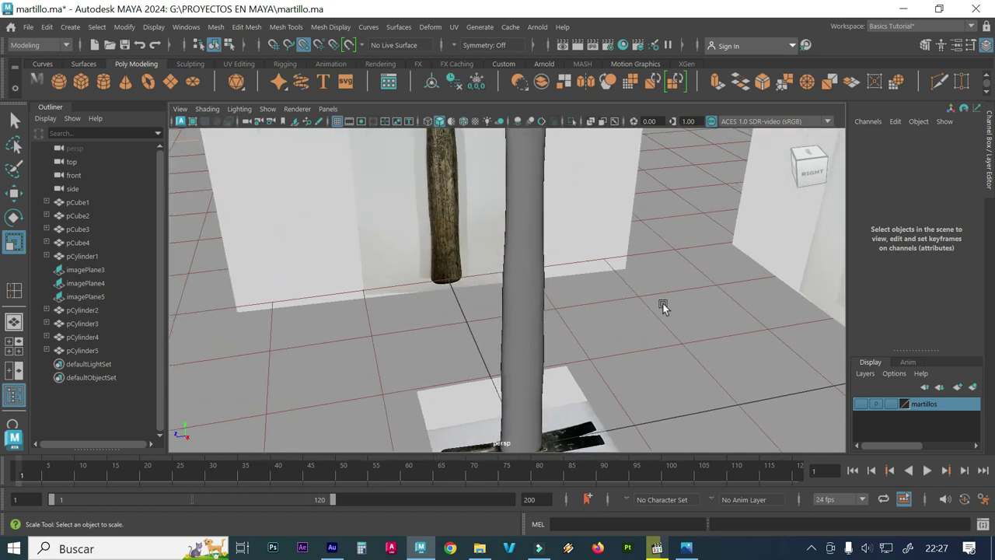
right_click_drag(662, 303, 546, 305, "alt")
mouse_move(507, 282)
left_mouse_down("alt")
mouse_move(500, 277)
mouse_move(591, 269)
mouse_move(575, 304)
mouse_move(548, 283)
mouse_move(567, 271)
mouse_move(491, 272)
mouse_move(525, 287)
mouse_move(469, 282)
mouse_move(531, 278)
mouse_move(569, 188)
left_mouse_up("alt")
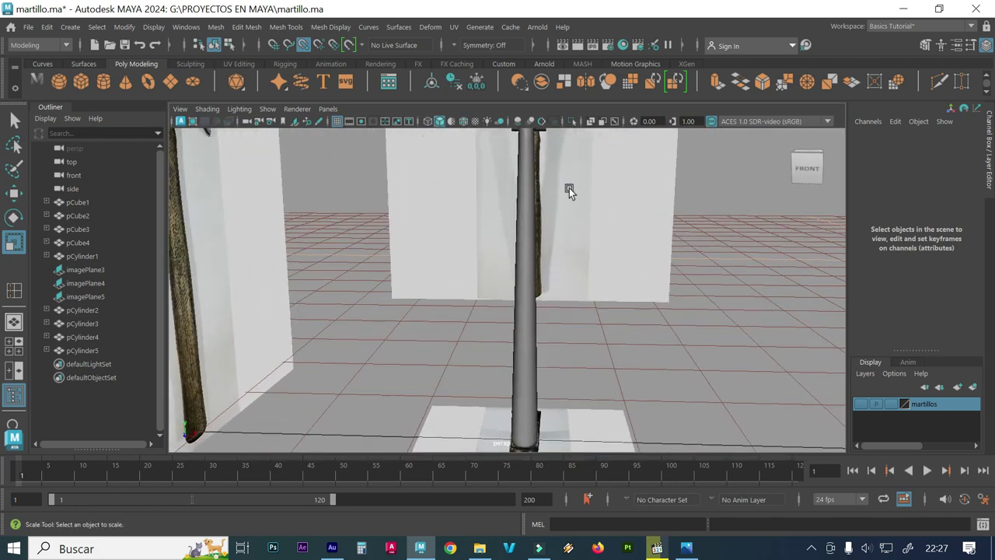
key("space")
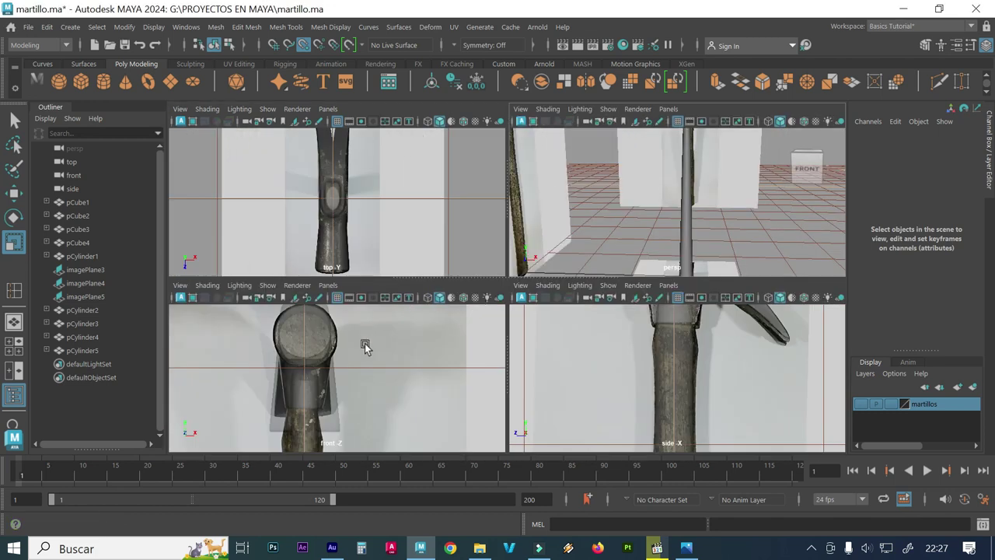
key("space")
scroll(581, 354, "down", 3)
scroll(546, 386, "up", 5)
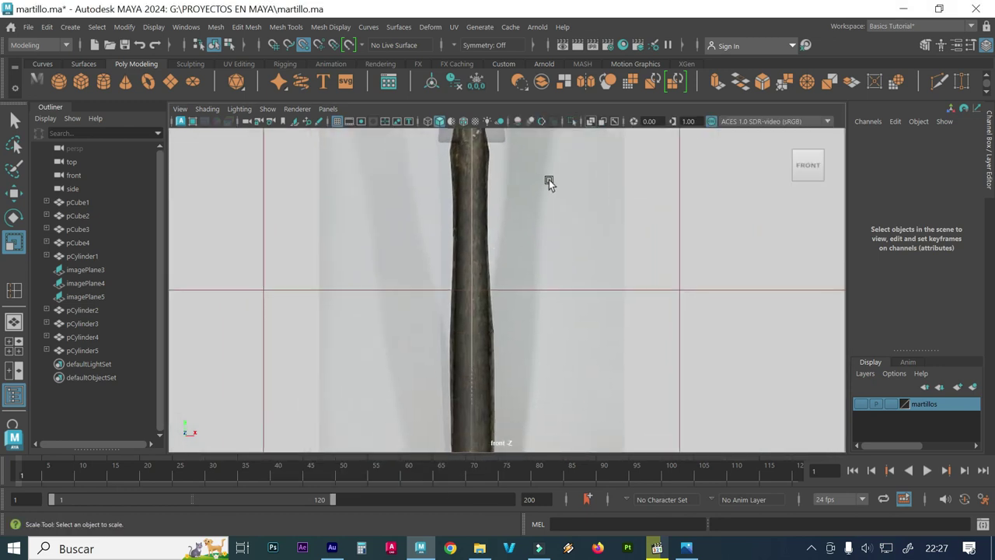
left_click_drag(622, 344, 335, 289)
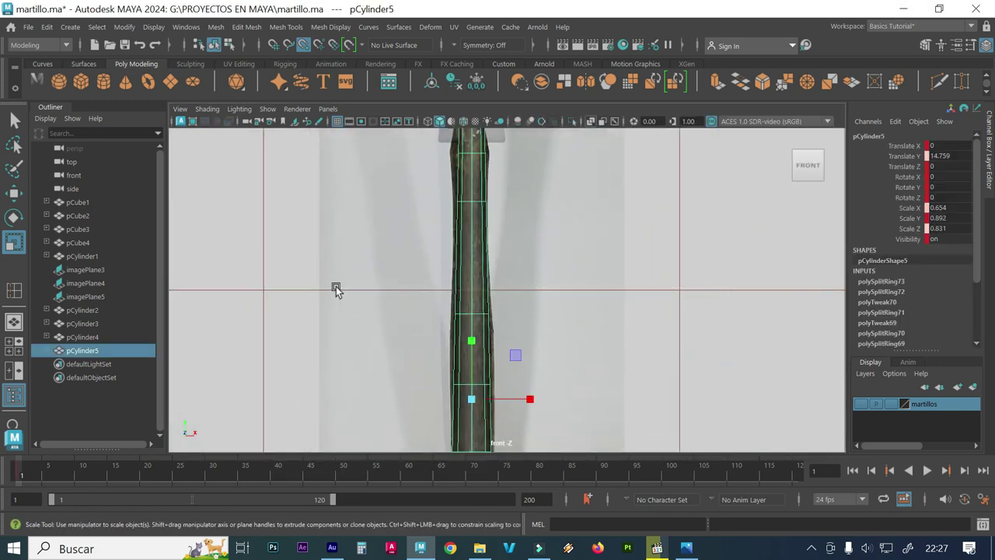
middle_click_drag(447, 334, 479, 296, "alt")
middle_click_drag(497, 405, 502, 284, "alt")
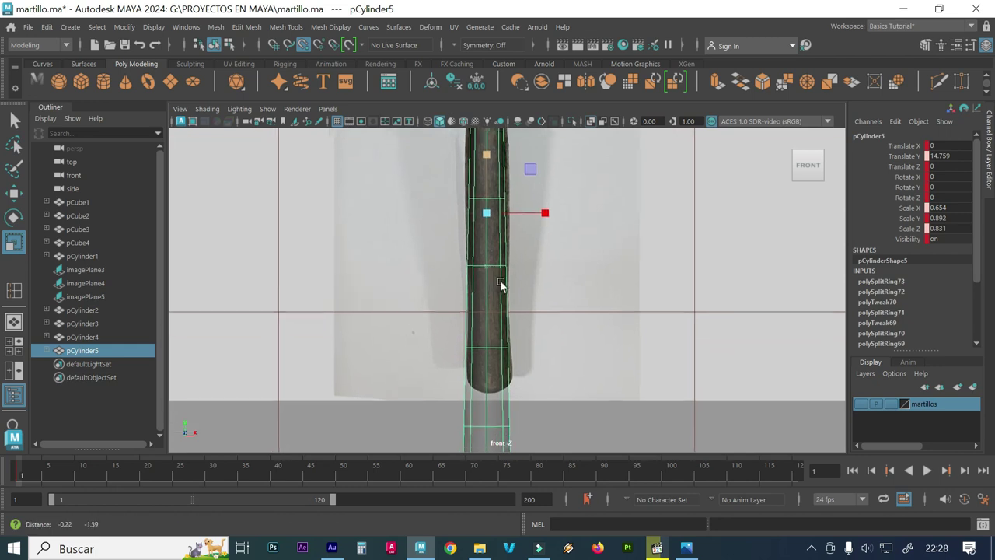
mouse_move(492, 354)
middle_mouse_down("alt")
mouse_move(500, 259)
mouse_move(506, 351)
middle_mouse_up("alt")
middle_click_drag(506, 284, 511, 412, "alt")
middle_click_drag(526, 282, 513, 435, "alt")
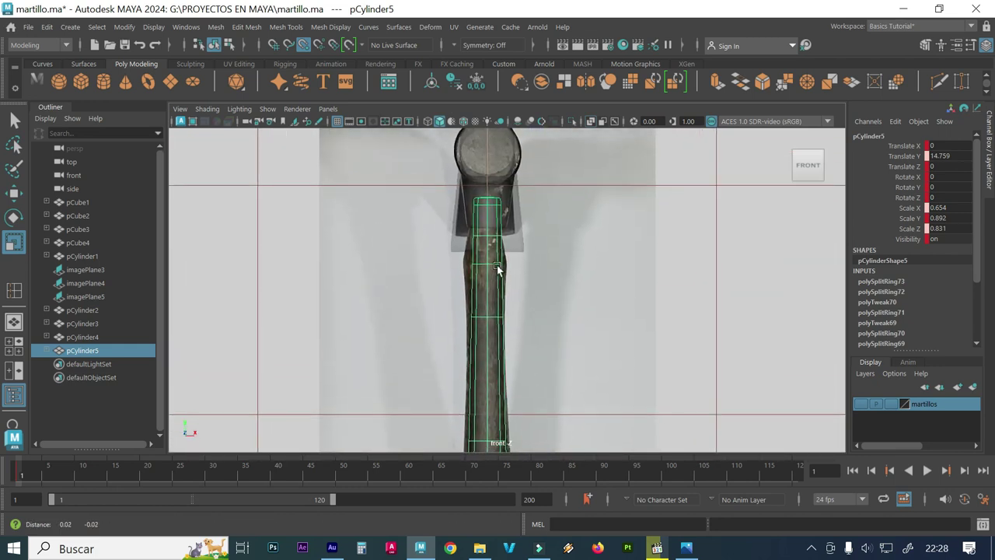
middle_click_drag(509, 241, 518, 218, "alt")
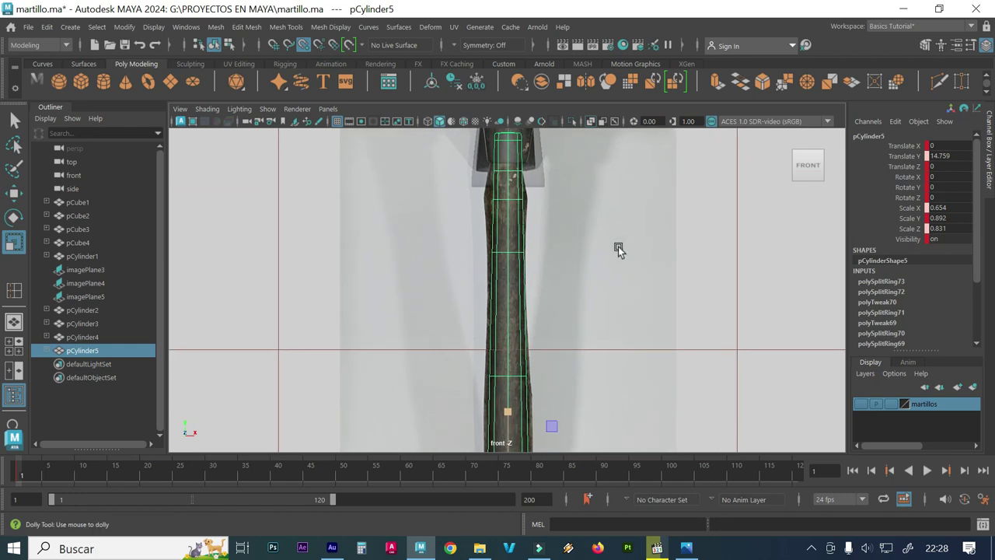
scroll(542, 245, "down", 2)
right_click_drag(581, 291, 487, 286, "alt")
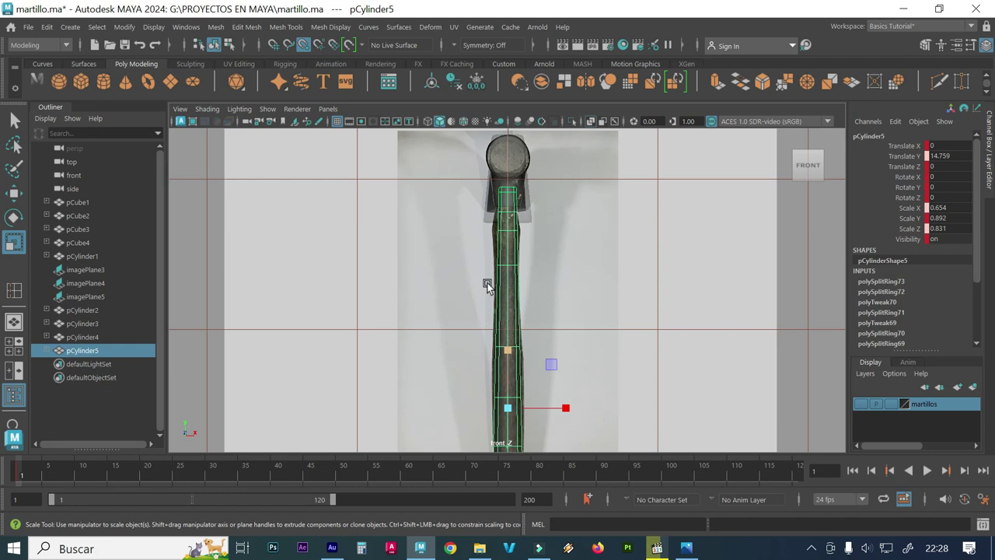
middle_click_drag(563, 302, 518, 315, "alt")
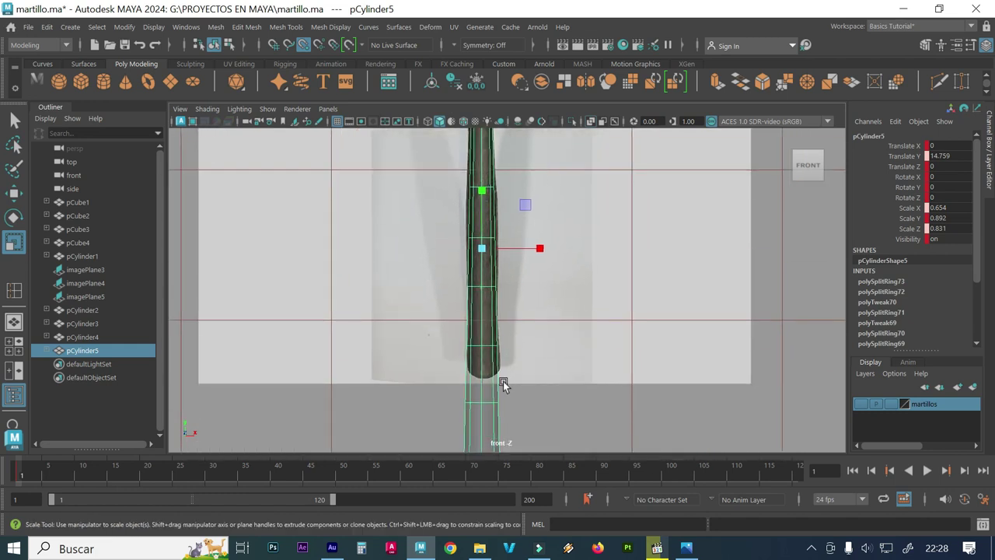
middle_click_drag(503, 385, 510, 297, "alt")
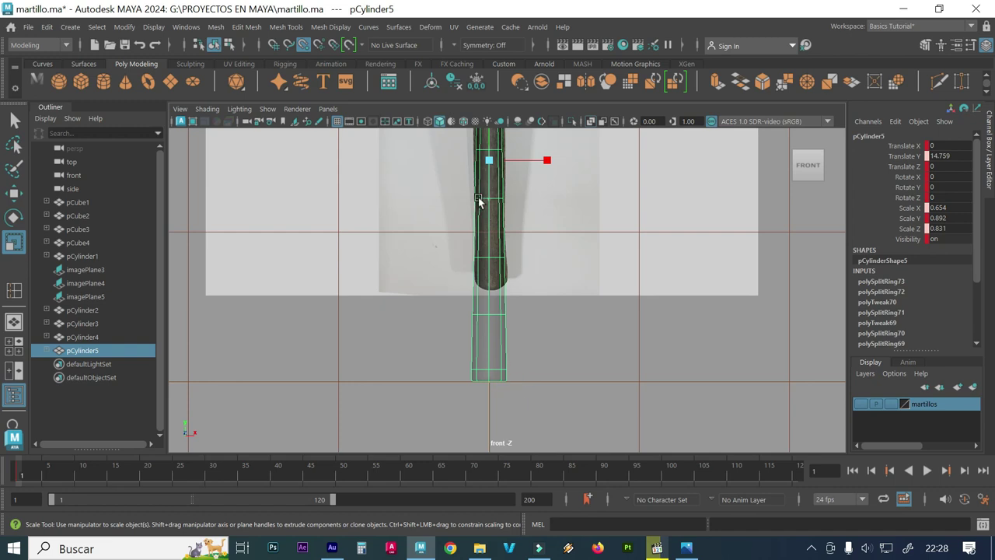
- Maximize the perspective view and orbit and dolly in around the smoothed hammer
key("space")
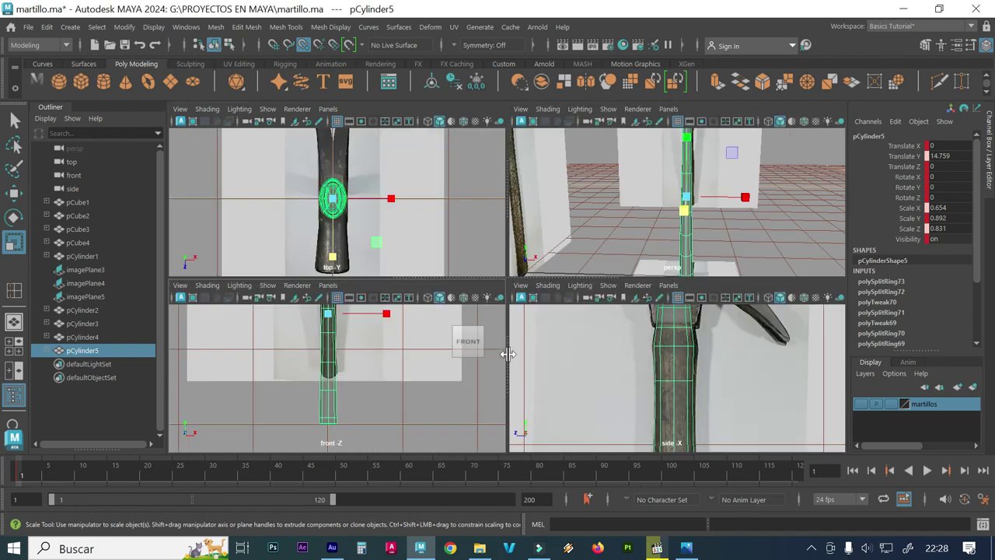
key("space")
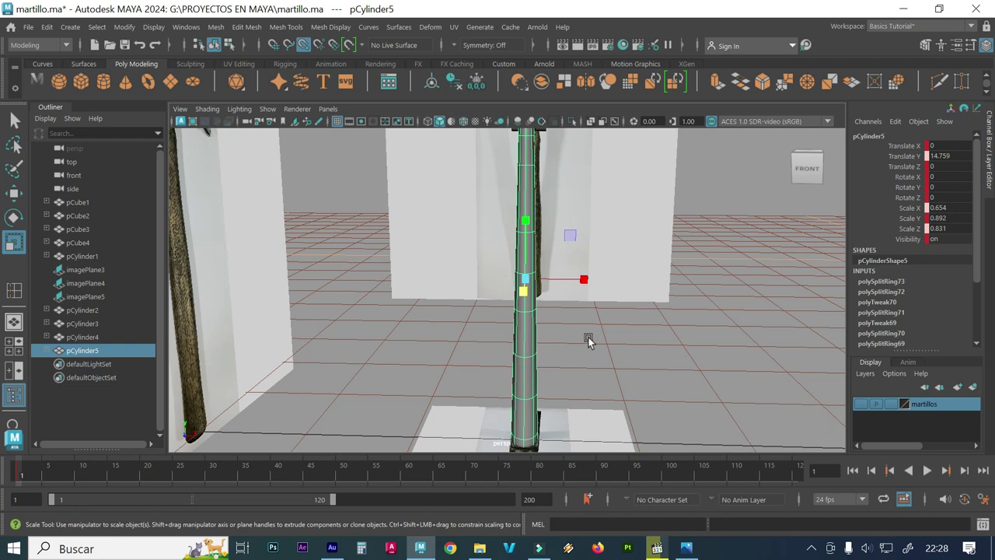
left_click(589, 338)
mouse_move(596, 344)
left_mouse_down("alt")
mouse_move(533, 348)
mouse_move(517, 328)
mouse_move(587, 310)
mouse_move(573, 275)
mouse_move(596, 311)
mouse_move(522, 268)
left_mouse_up("alt")
right_click_drag(522, 268, 598, 278, "alt")
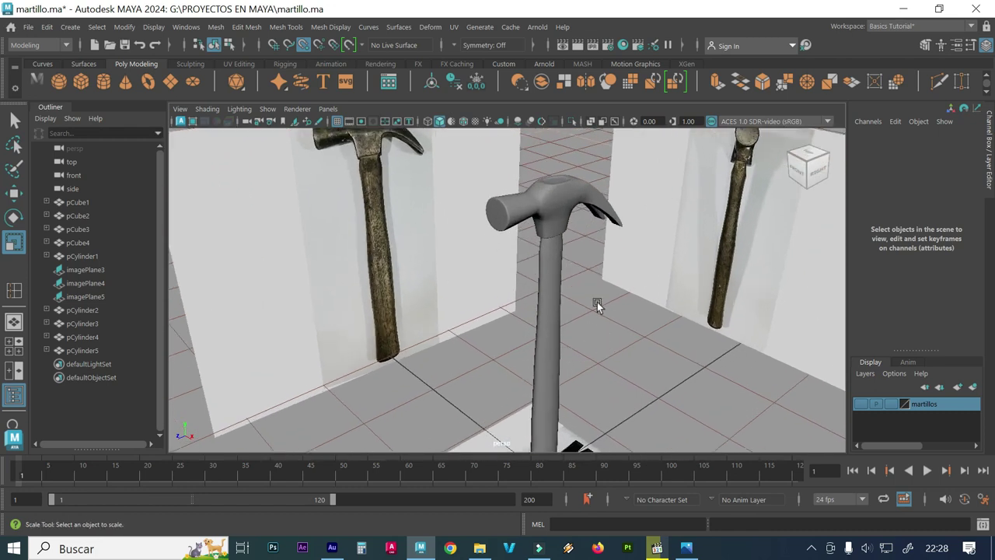
left_click(559, 285)
mouse_move(620, 298)
left_mouse_down("alt")
mouse_move(591, 296)
mouse_move(594, 313)
mouse_move(644, 362)
left_mouse_up("alt")
right_click_drag(563, 352, 715, 346, "alt")
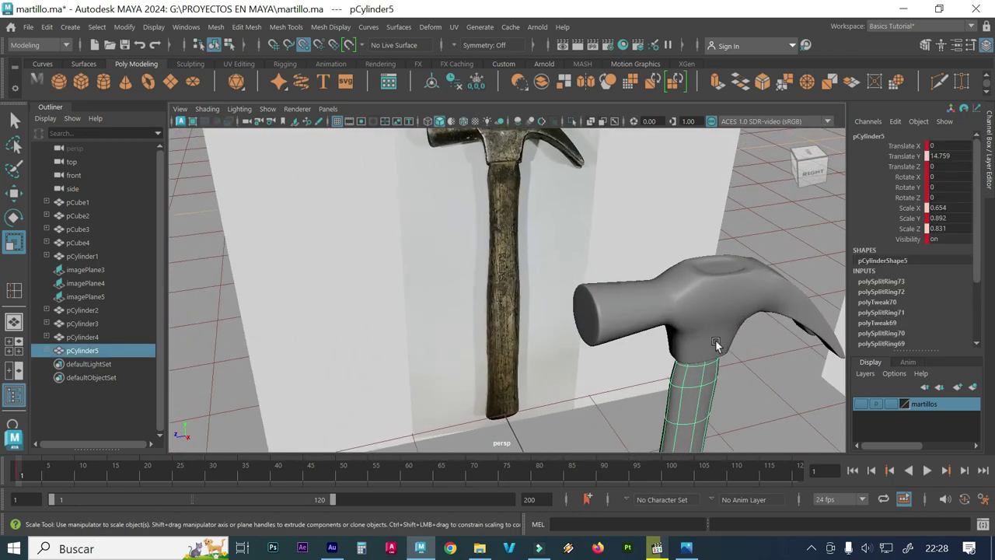
left_click_drag(677, 387, 619, 358, "alt")
left_click_drag(690, 354, 651, 349, "alt")
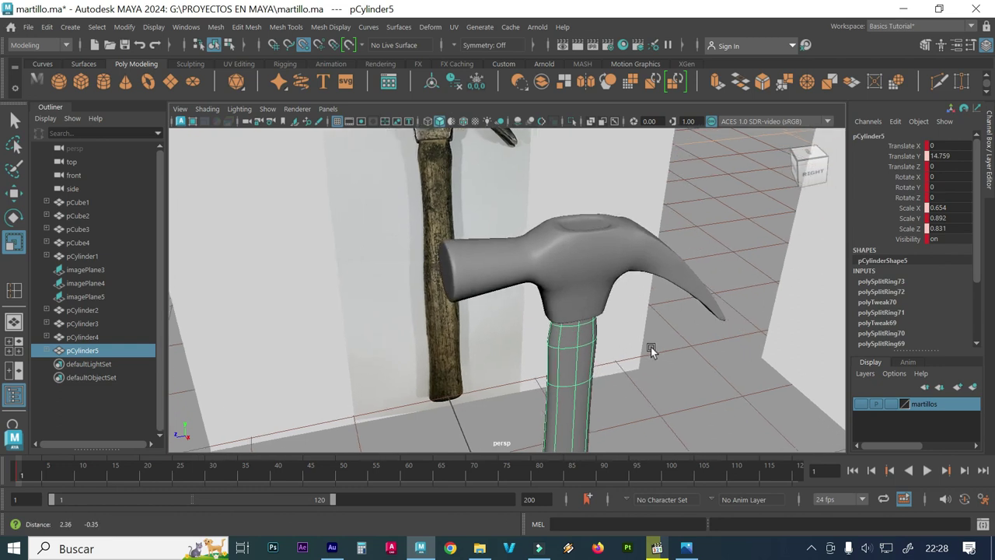
- Select and deselect the pCylinder4 hammer head, then orbit in close around it
left_click(591, 293)
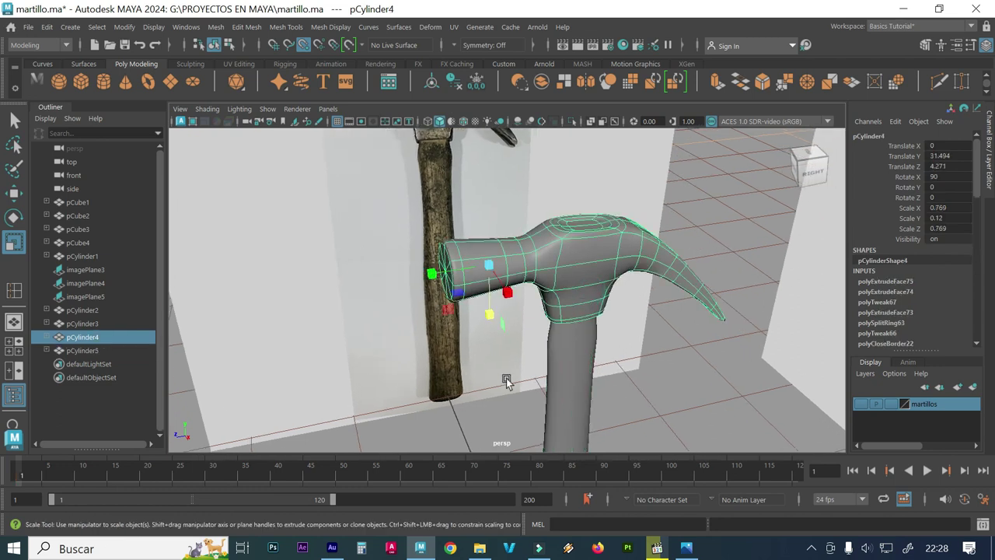
left_click(680, 411)
left_click_drag(528, 280, 536, 290, "alt")
right_click_drag(536, 289, 702, 304, "alt")
mouse_move(702, 304)
left_mouse_down("alt")
mouse_move(642, 316)
mouse_move(596, 304)
mouse_move(581, 286)
mouse_move(614, 274)
mouse_move(672, 296)
mouse_move(552, 327)
left_mouse_up("alt")
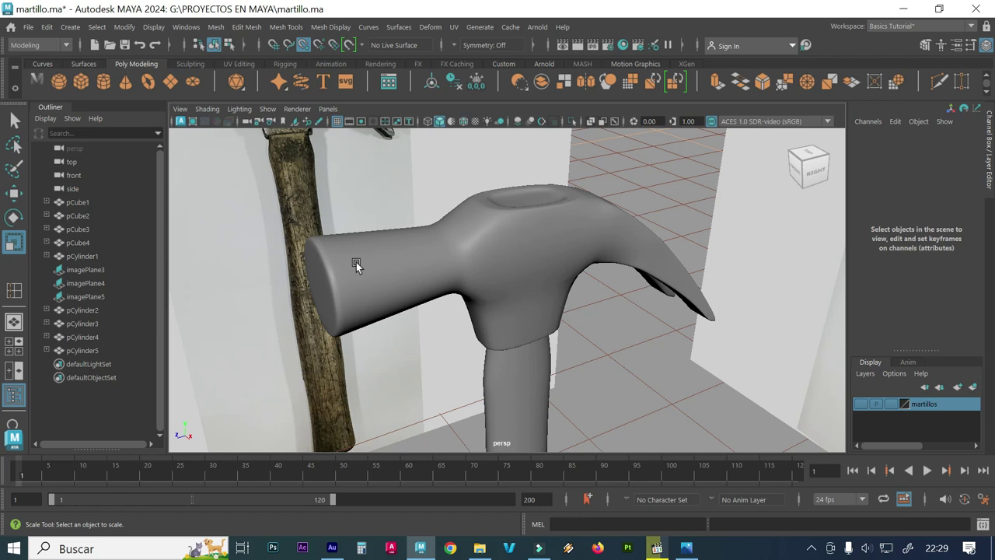
mouse_move(356, 262)
left_mouse_down("alt")
mouse_move(468, 307)
mouse_move(445, 306)
mouse_move(493, 311)
mouse_move(471, 314)
mouse_move(584, 313)
mouse_move(567, 315)
mouse_move(549, 219)
mouse_move(559, 236)
mouse_move(524, 204)
mouse_move(524, 236)
left_mouse_up("alt")
scroll(568, 311, "down", 2)
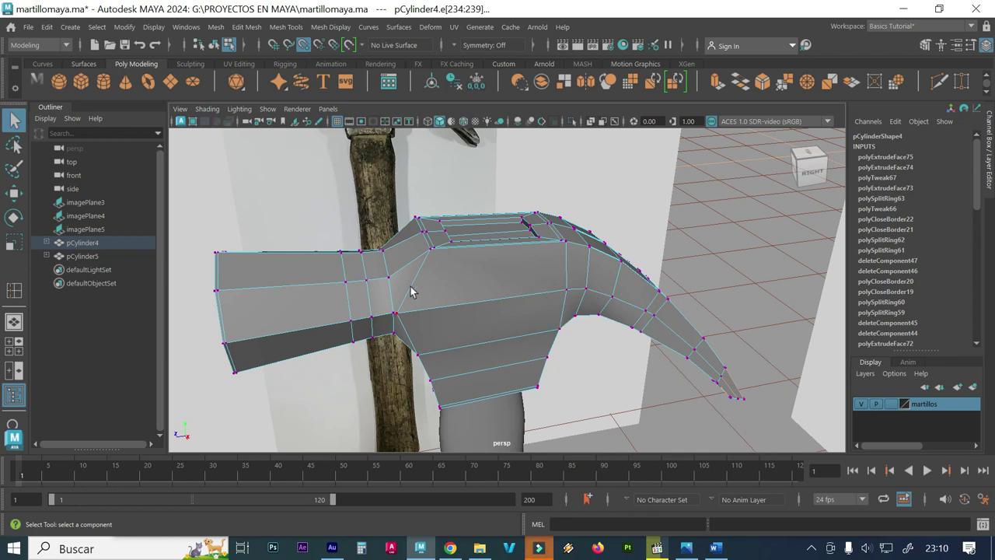
- Turn off smooth preview to show the head's low-poly cage and frame the claw
left_click_drag(597, 338, 536, 318, "alt")
right_click_drag(577, 375, 715, 373, "alt")
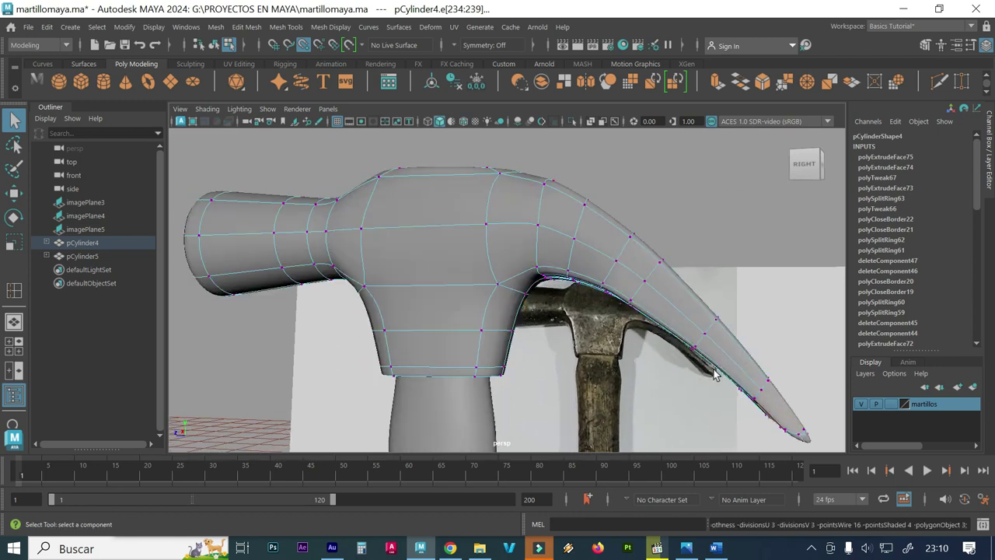
left_click_drag(715, 373, 587, 330, "alt")
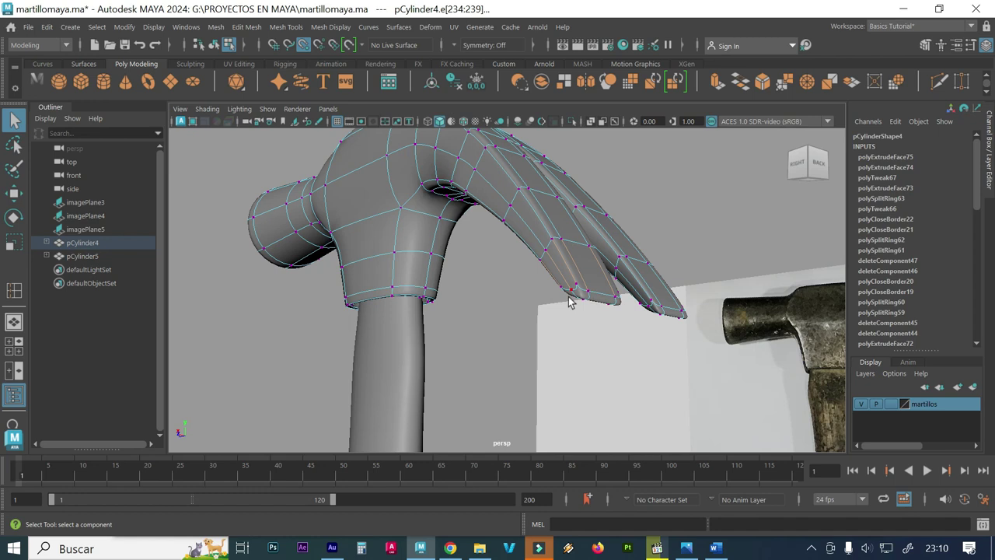
key("1")
left_click_drag(506, 304, 573, 307, "alt")
middle_click_drag(573, 307, 520, 313, "alt")
mouse_move(520, 313)
left_mouse_down("alt")
mouse_move(578, 334)
mouse_move(520, 345)
left_mouse_up("alt")
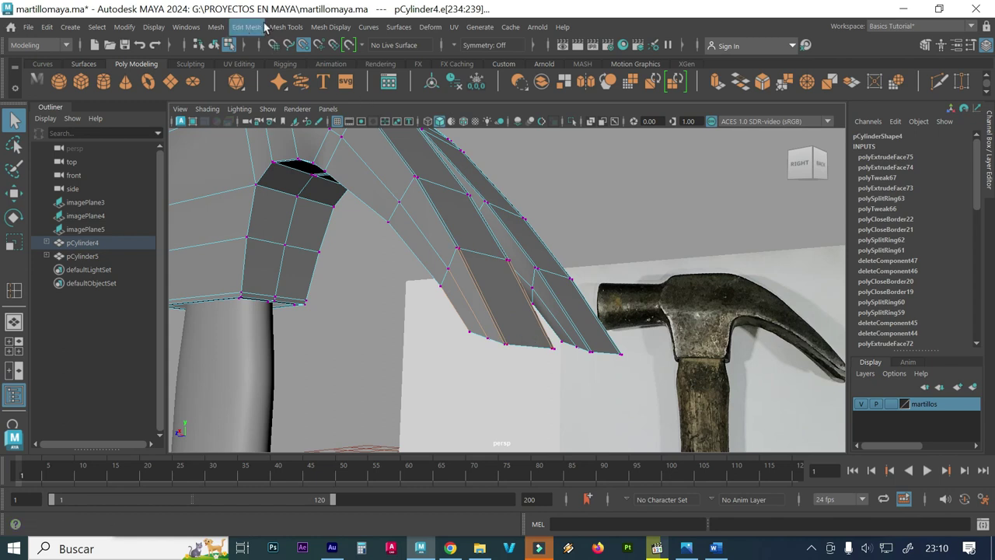
- Insert two edge loops, polySplitRing74 and polySplitRing75, across the claw
left_click(286, 26)
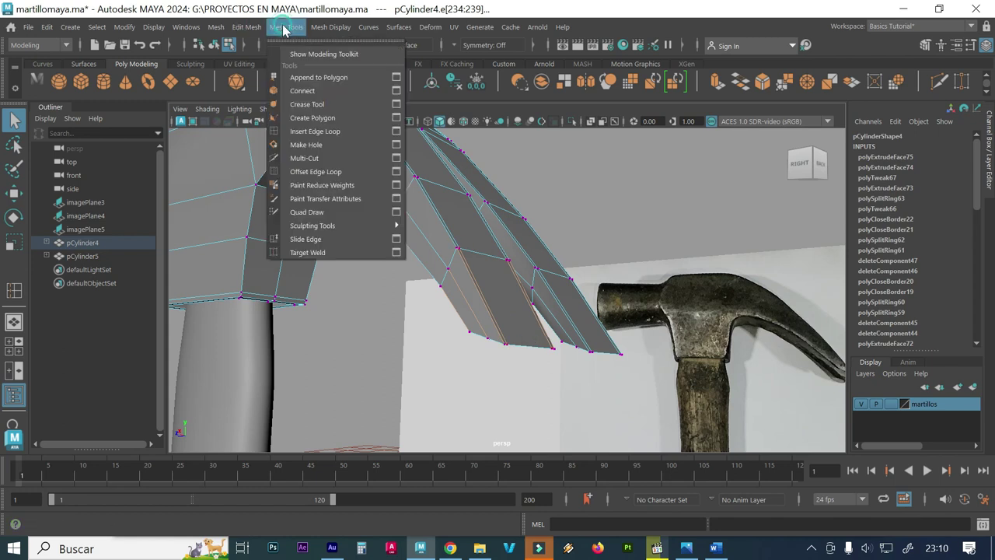
left_click(315, 131)
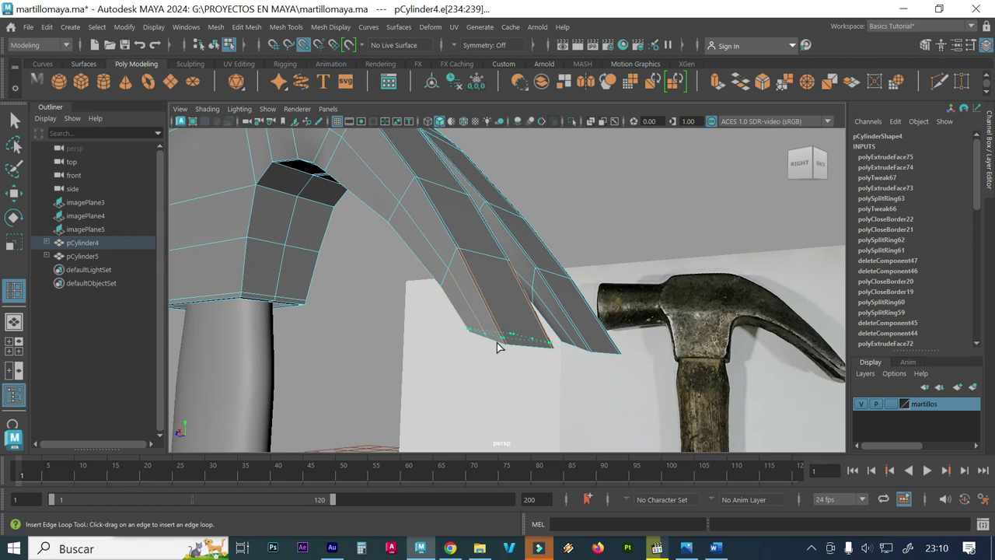
left_click(498, 344)
mouse_move(590, 346)
left_mouse_down()
mouse_move(592, 356)
mouse_move(537, 355)
mouse_move(591, 349)
mouse_move(396, 286)
mouse_move(407, 294)
mouse_move(416, 284)
left_mouse_up()
scroll(568, 369, "up", 3)
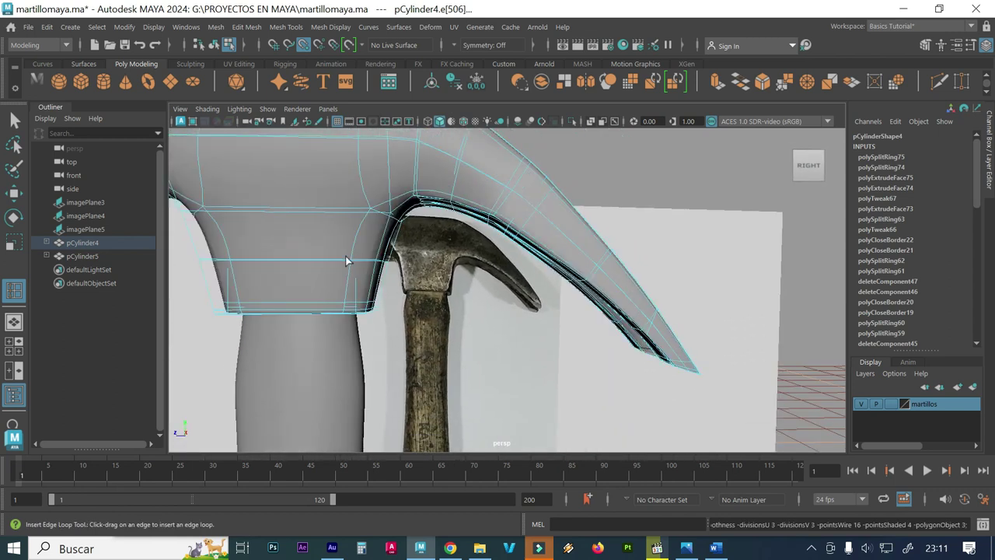
- Return the hammer head to object mode and frame it beside the reference photo
left_click_drag(349, 261, 500, 284, "alt")
right_click(433, 153)
right_click_drag(457, 206, 498, 133)
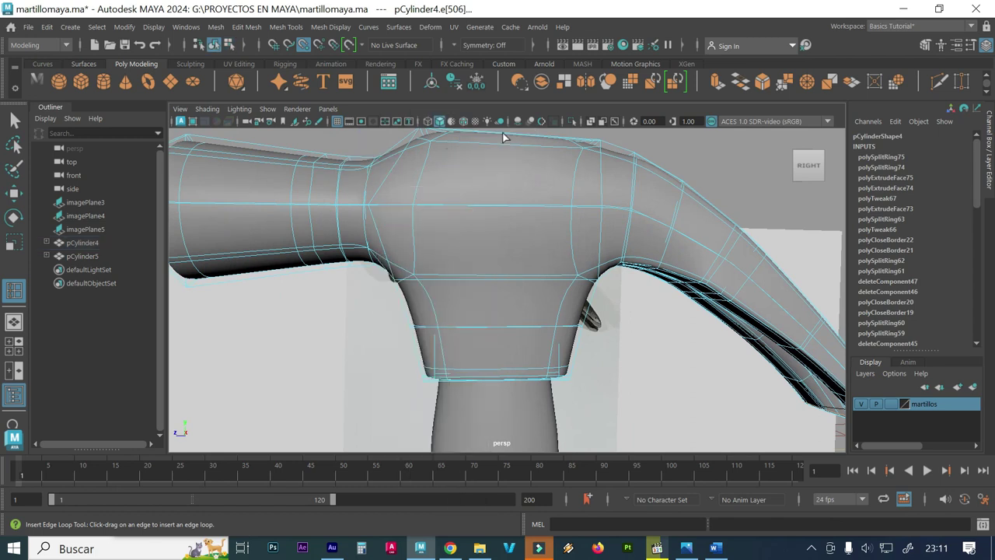
left_click_drag(324, 241, 567, 291, "alt")
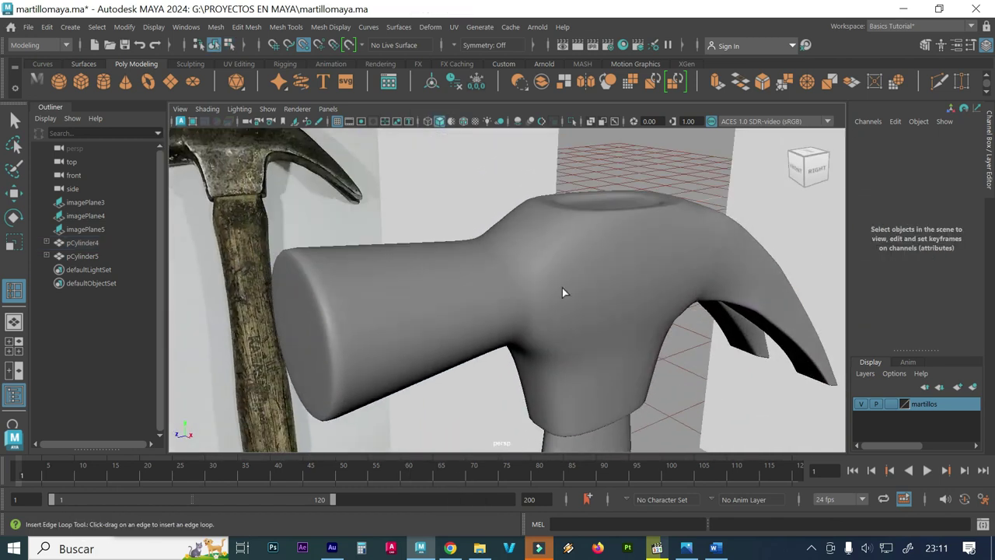
middle_click_drag(544, 291, 579, 302, "alt")
right_click_drag(578, 301, 424, 264, "alt")
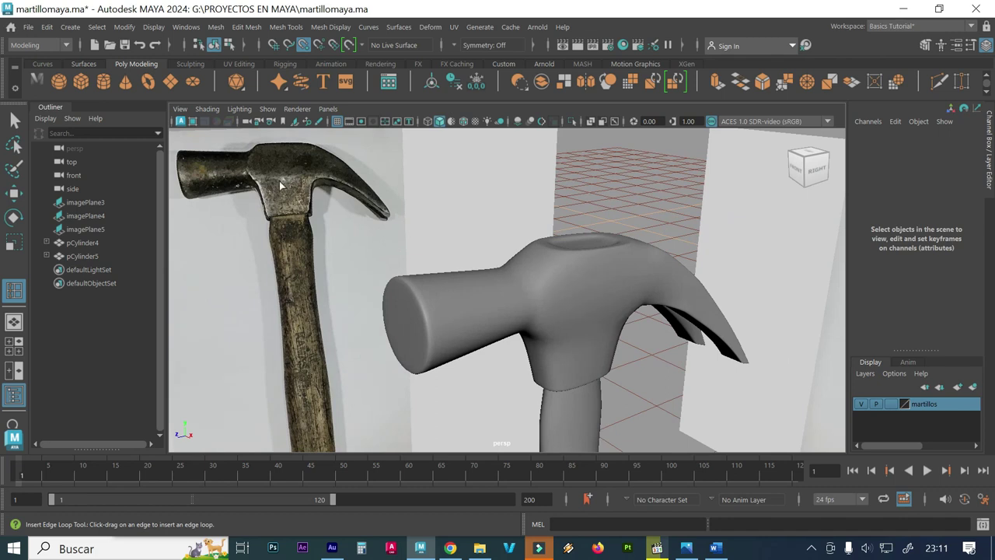
middle_click_drag(282, 185, 356, 262, "alt")
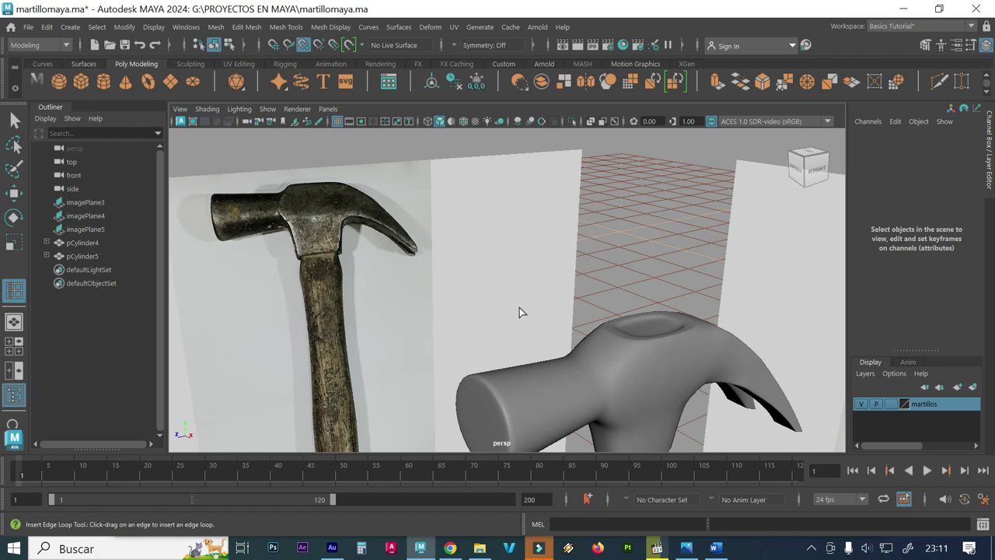
left_click_drag(515, 327, 555, 294, "alt")
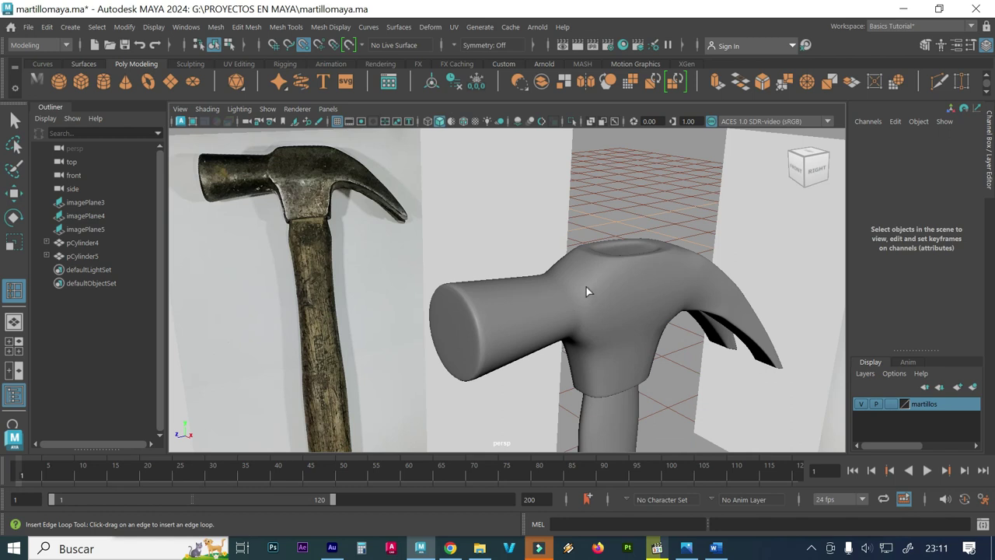
right_click_drag(592, 265, 657, 133)
- Select pCylinder4, turn off smooth preview, and switch to face mode
key("q")
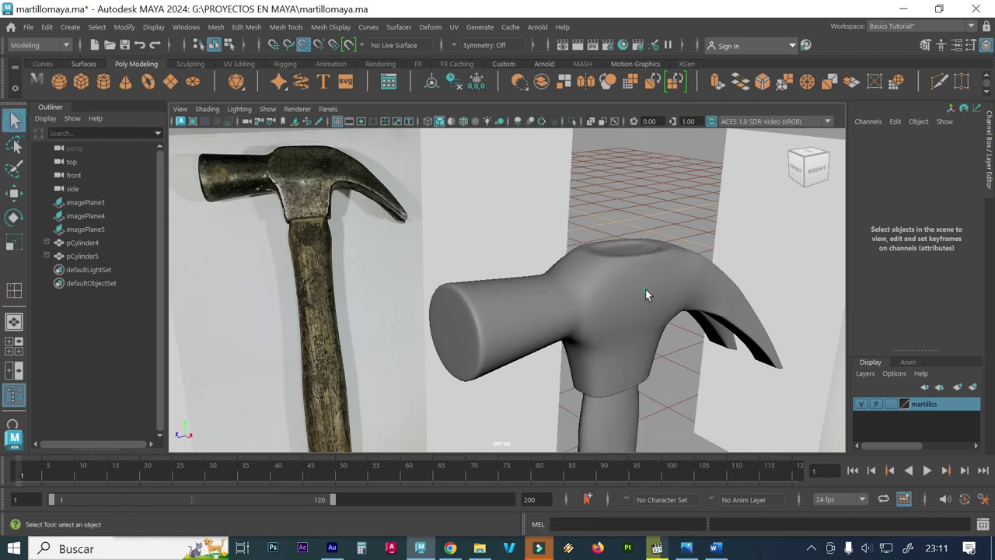
left_click(645, 294)
scroll(662, 333, "up", 5)
key("1")
mouse_move(650, 381)
left_mouse_down("alt")
mouse_move(629, 339)
mouse_move(604, 324)
left_mouse_up("alt")
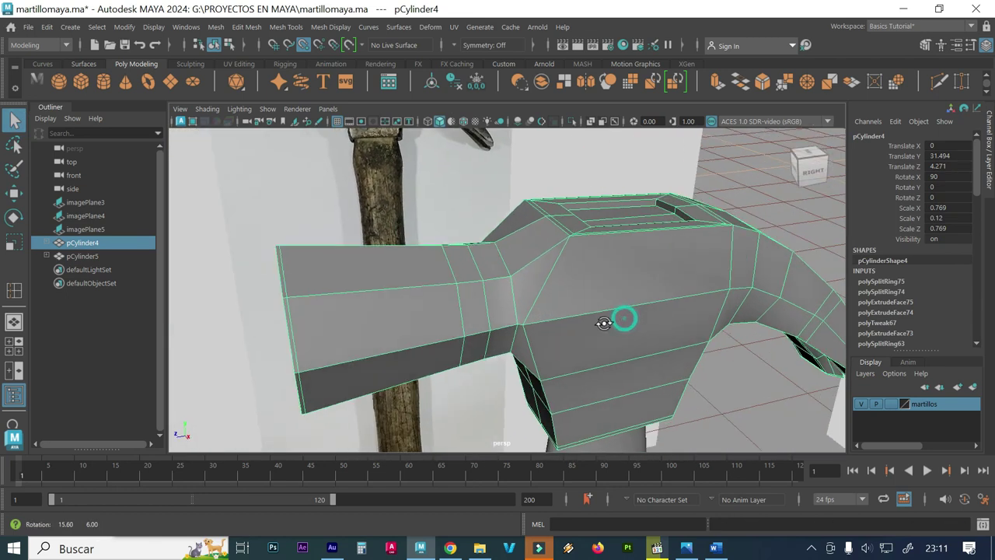
right_click_drag(555, 285, 615, 133)
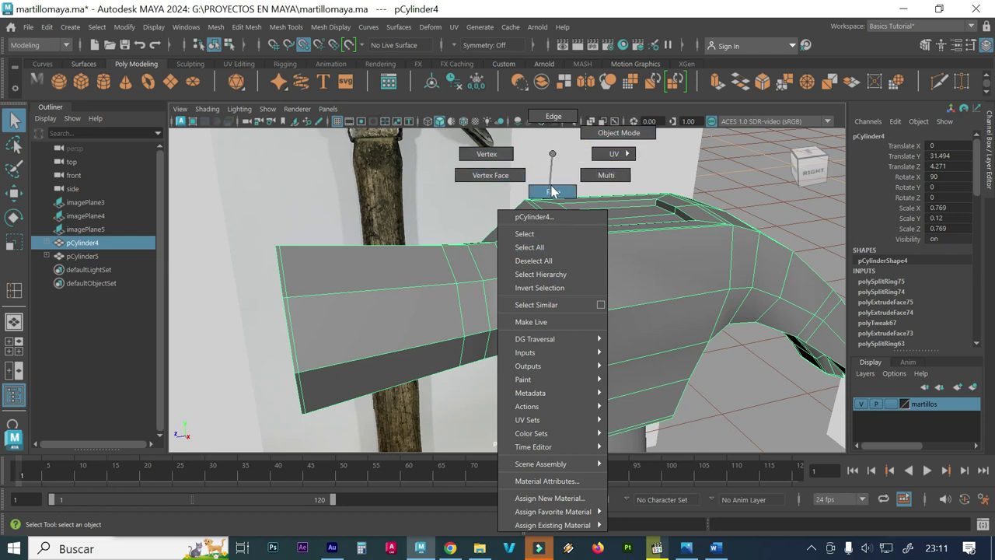
right_click_drag(552, 191, 552, 192)
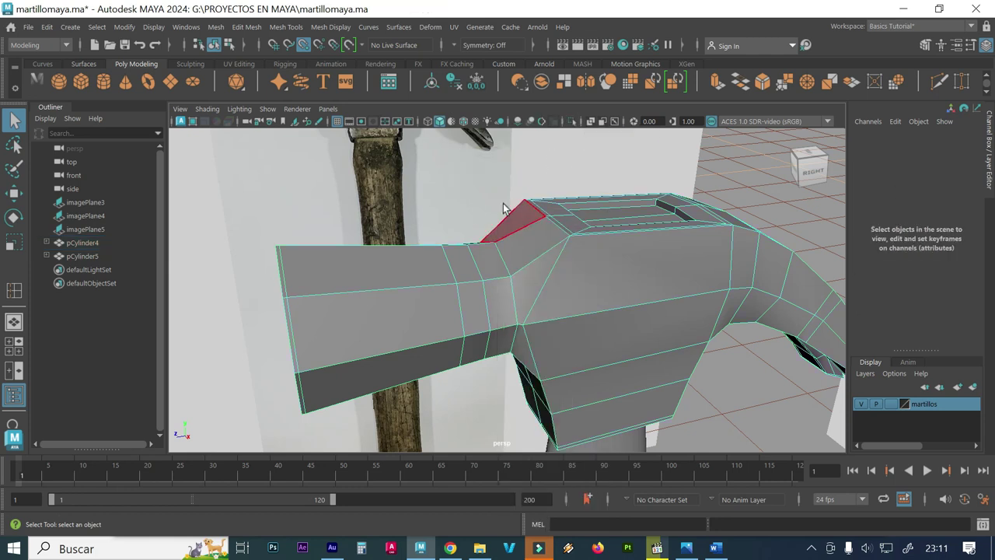
- Insert edge loop polySplitRing76 where the striking end narrows into the body
left_click(285, 27)
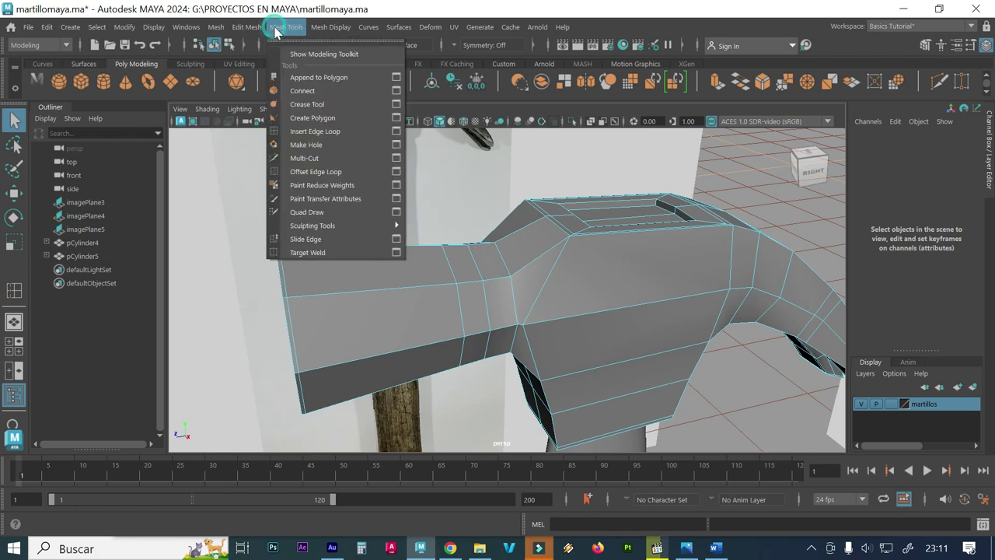
left_click(308, 131)
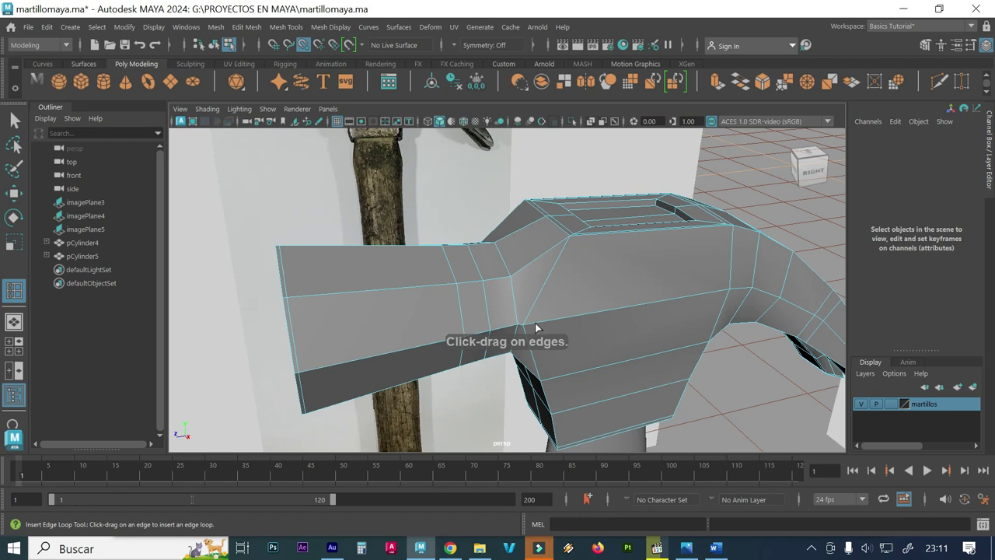
left_click_drag(518, 337, 570, 344, "alt")
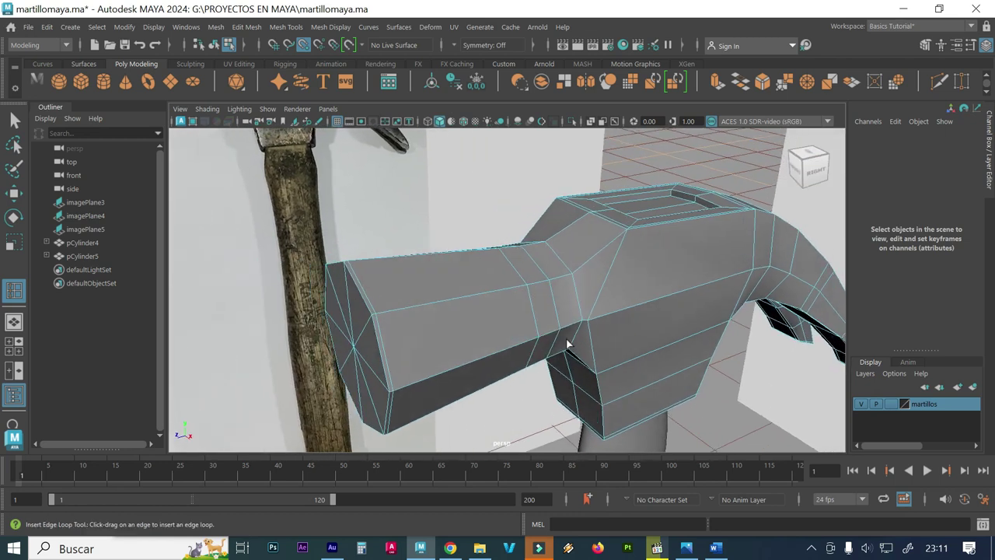
right_click_drag(571, 345, 646, 344, "alt")
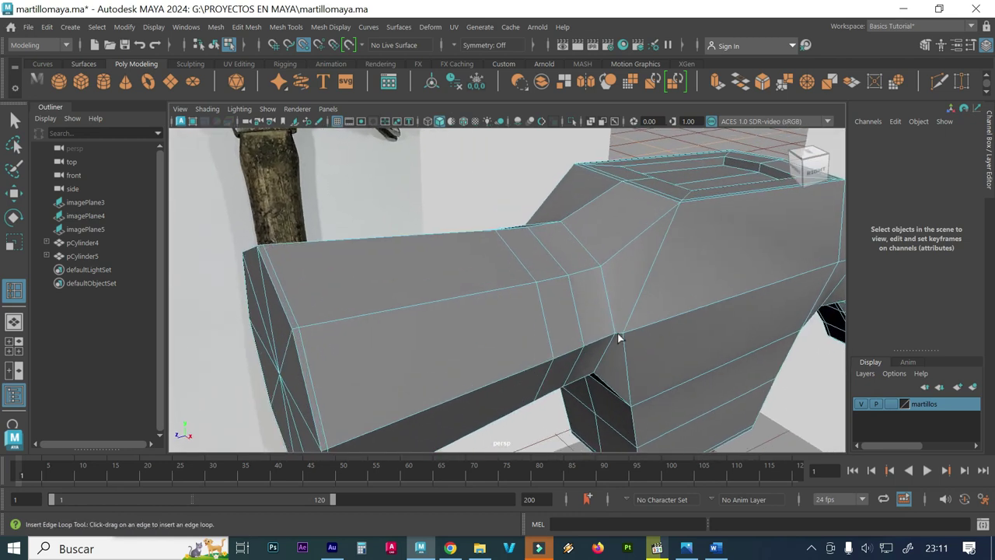
left_click(617, 339)
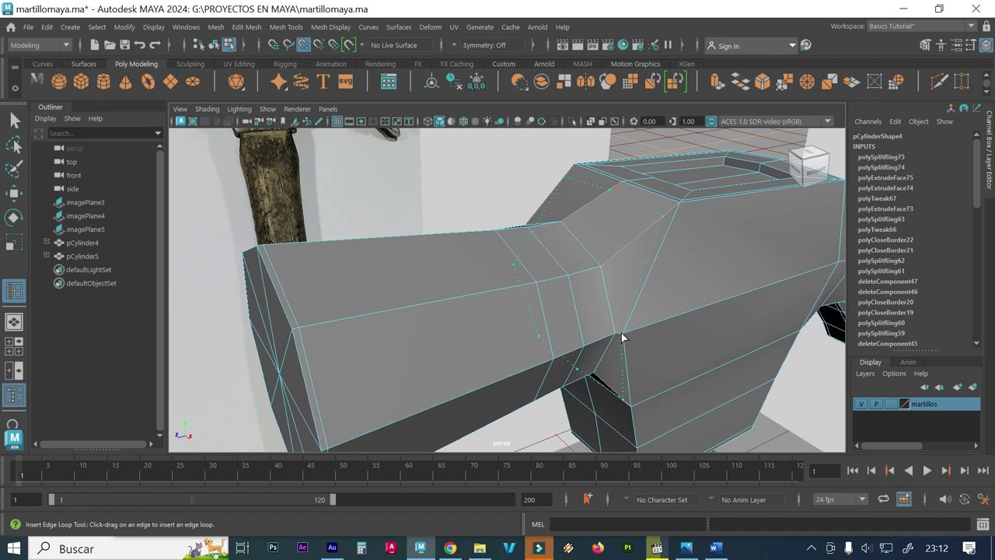
left_click(622, 336)
right_click_drag(621, 336, 603, 328, "alt")
mouse_move(602, 328)
left_mouse_down("alt")
mouse_move(620, 355)
mouse_move(607, 390)
left_mouse_up("alt")
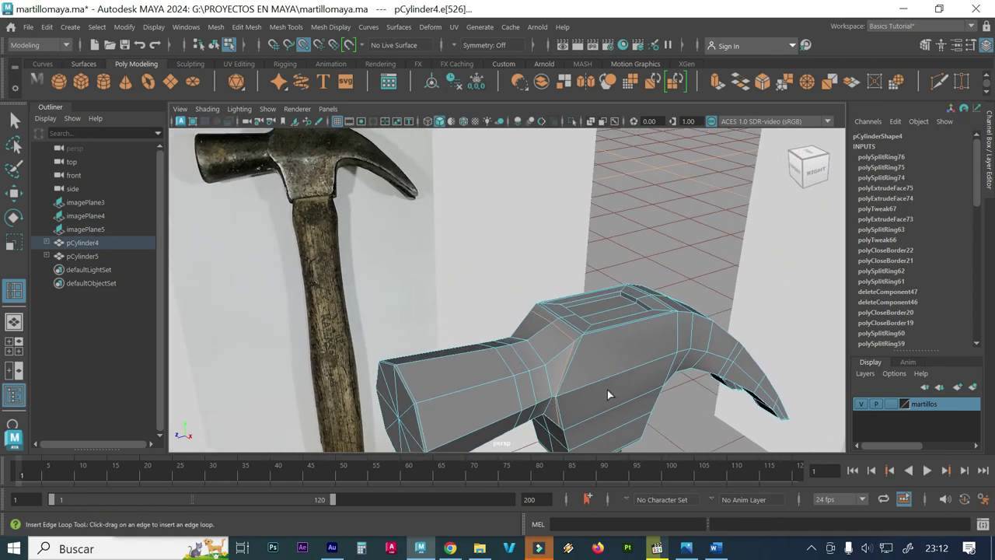
- Turn smooth preview back on and return to object mode
key("3")
right_click_drag(633, 154, 686, 132)
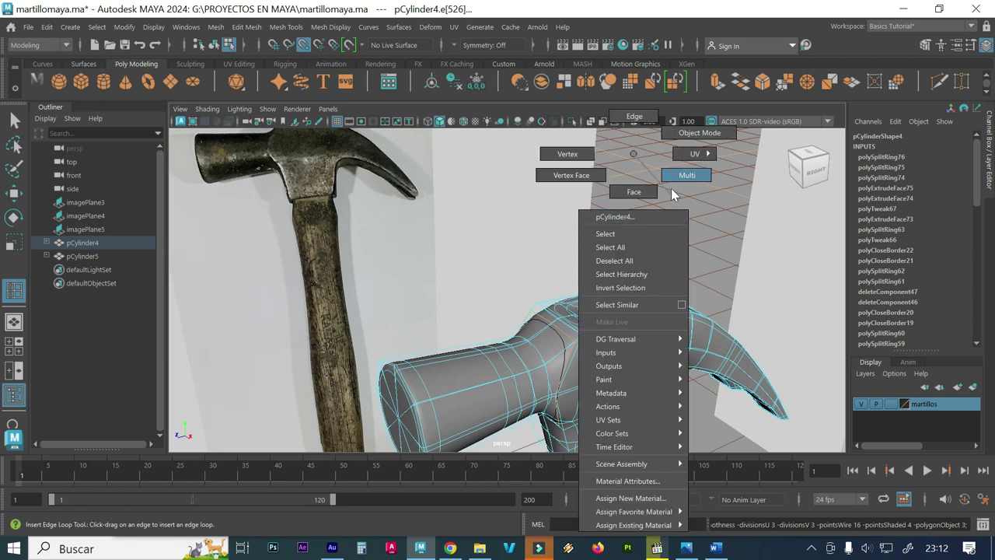
mouse_move(603, 324)
left_mouse_down("alt")
mouse_move(599, 382)
mouse_move(589, 367)
mouse_move(629, 351)
mouse_move(556, 355)
mouse_move(589, 345)
mouse_move(615, 358)
mouse_move(607, 267)
left_mouse_up("alt")
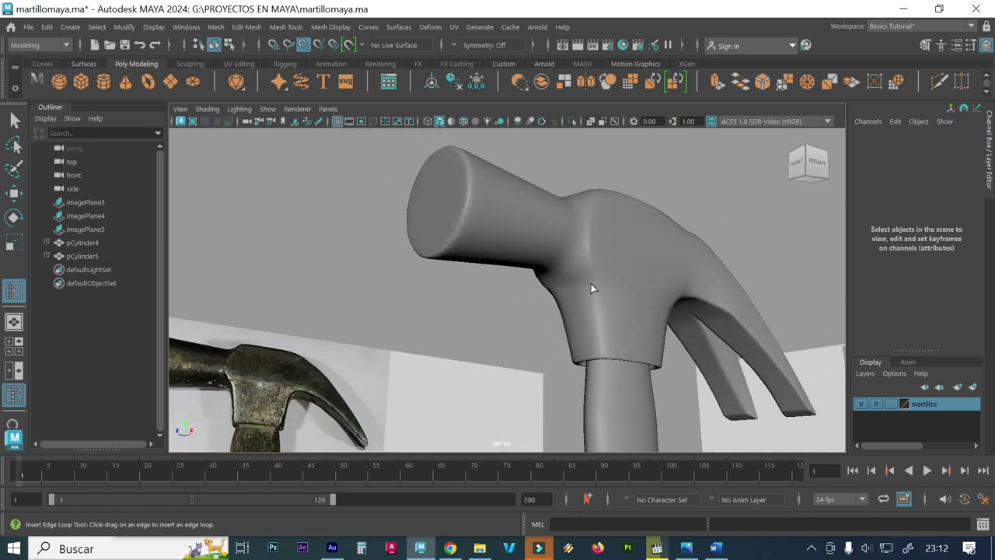
- Undo the last edge loop and view the head's faceted low-poly neck up close
left_click_drag(631, 295, 626, 286, "alt")
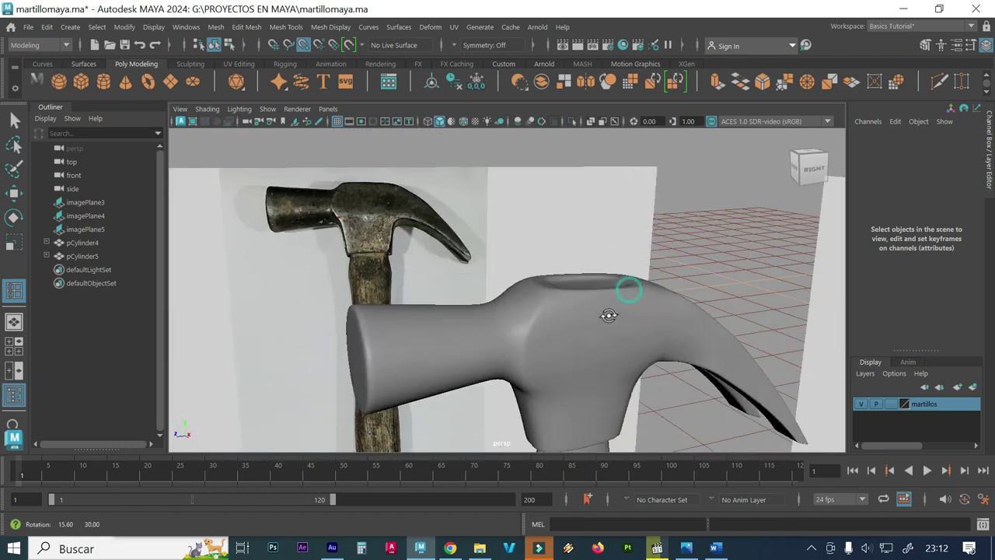
left_click(607, 318)
key("ctrl+z")
right_click_drag(607, 318, 646, 344, "alt")
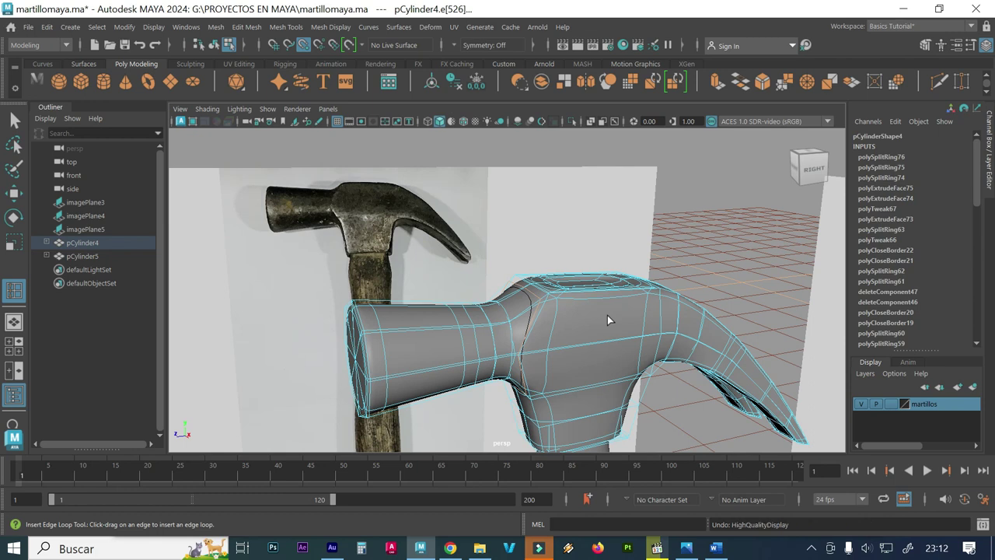
key("1")
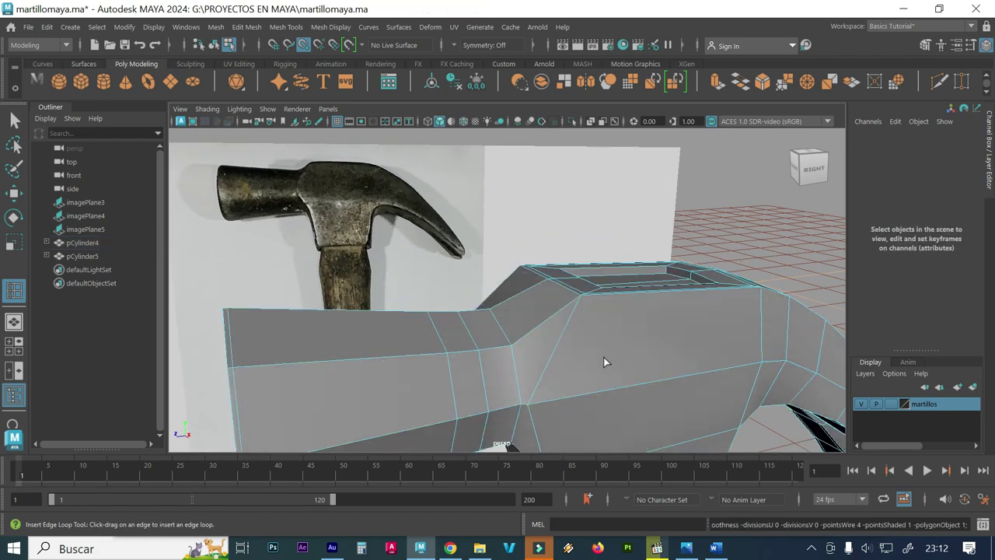
left_click_drag(604, 356, 614, 325, "alt")
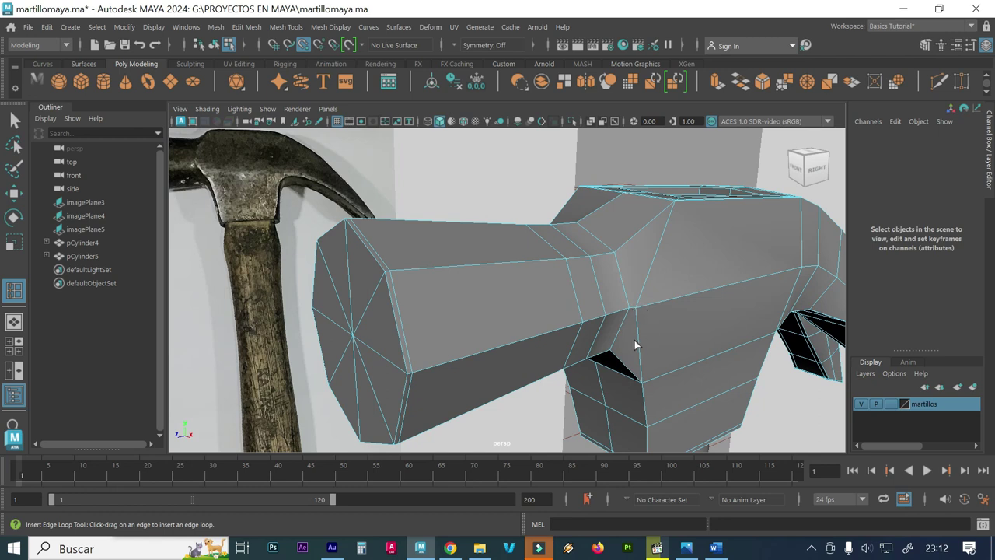
right_click_drag(650, 312, 640, 340, "alt")
right_click_drag(539, 340, 632, 306, "alt")
middle_click_drag(632, 306, 611, 276, "alt")
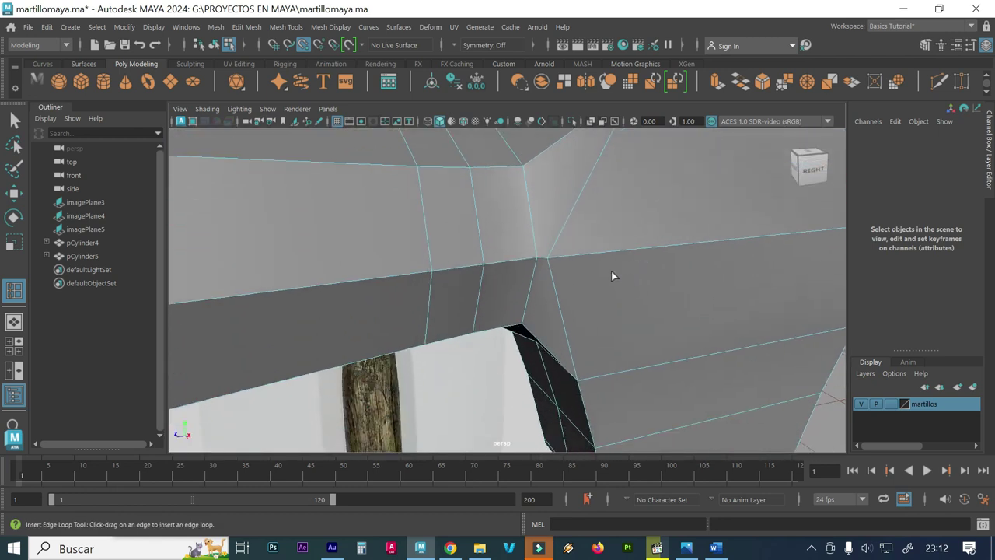
scroll(591, 263, "down", 3)
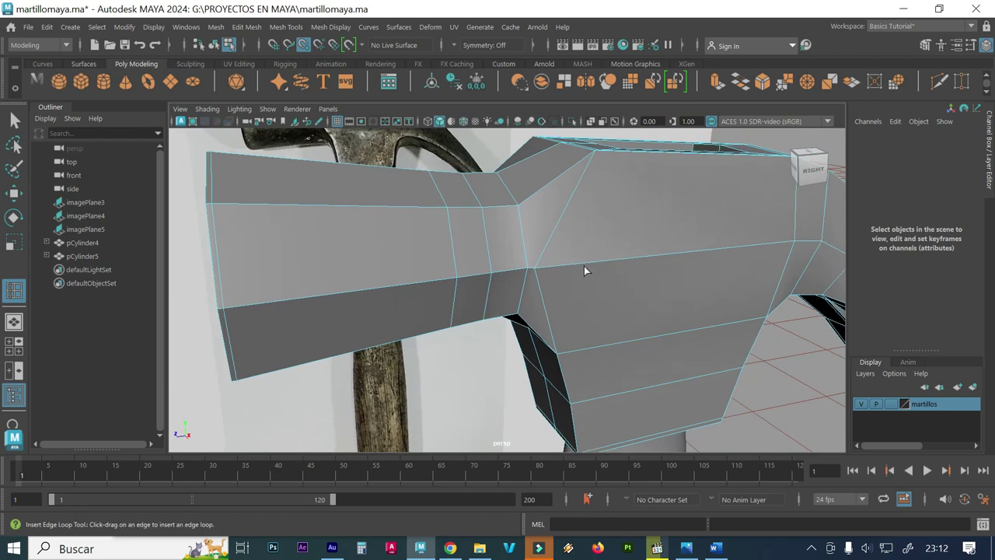
- Add an edge loop around the head's neck, inspect it, and return to object mode
mouse_move(555, 269)
left_mouse_down()
mouse_move(526, 274)
mouse_move(539, 272)
left_mouse_up()
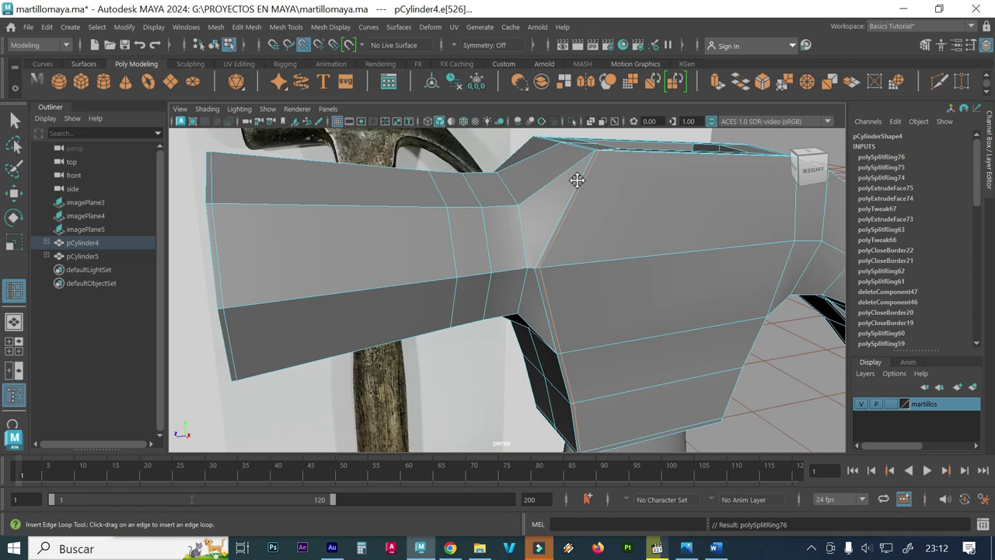
left_click_drag(576, 180, 579, 237, "alt")
left_click_drag(569, 396, 601, 309, "alt")
mouse_move(700, 220)
left_mouse_down("alt")
mouse_move(599, 215)
mouse_move(584, 249)
left_mouse_up("alt")
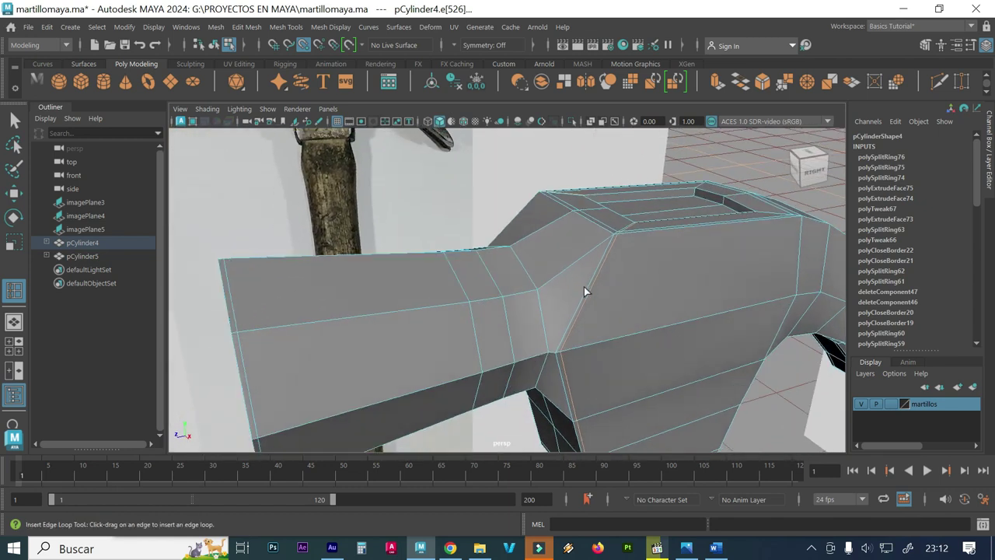
mouse_move(584, 314)
left_mouse_down("alt")
mouse_move(599, 304)
mouse_move(576, 311)
mouse_move(574, 280)
left_mouse_up("alt")
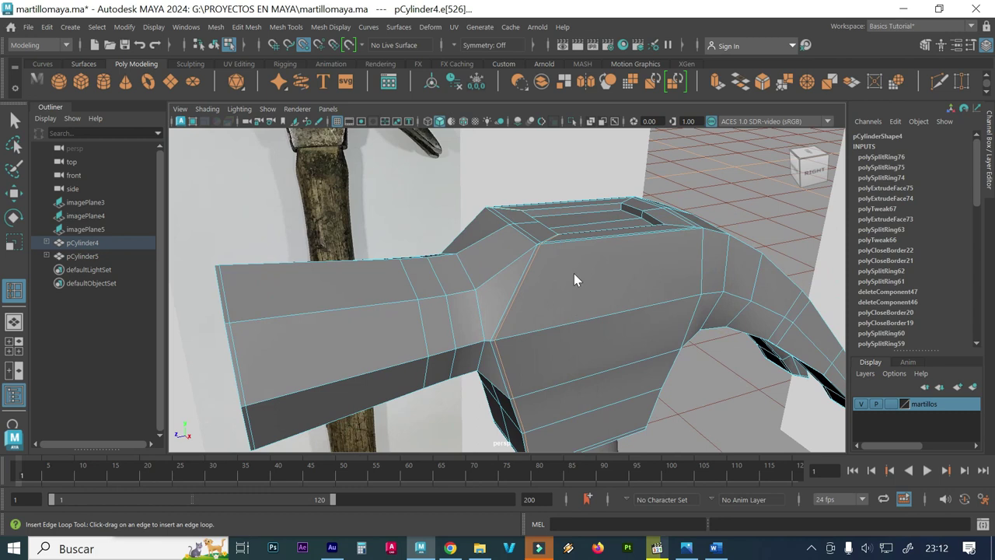
right_click_drag(644, 164, 640, 127)
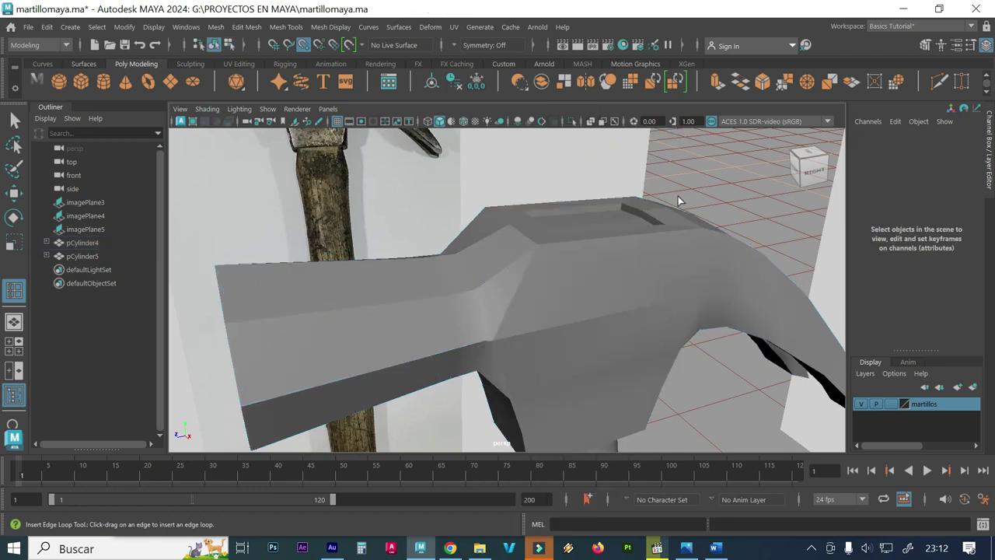
left_click(14, 121)
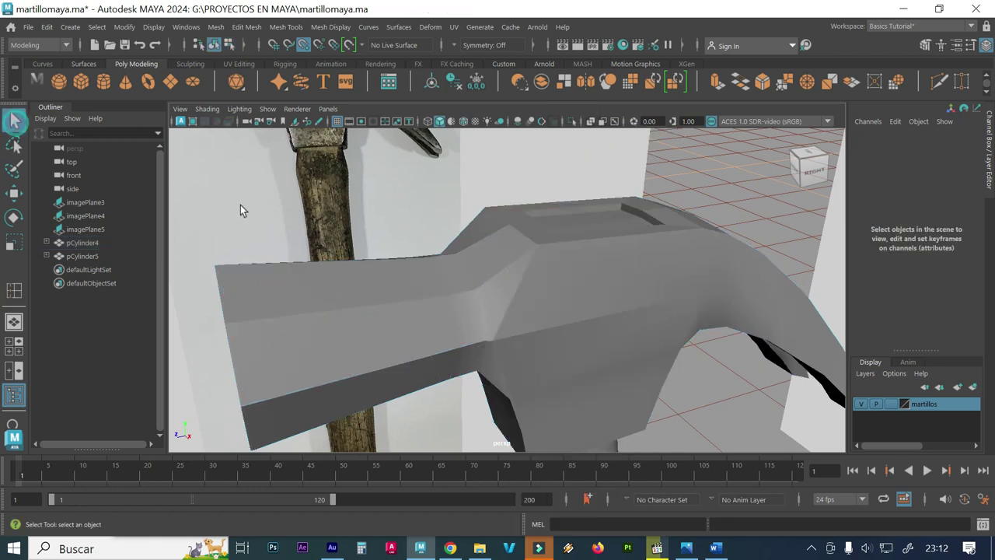
- Turn on Smooth Mesh Preview (3) for the hammer head and orbit around it
left_click(562, 269)
key("3")
left_click(687, 164)
mouse_move(679, 189)
left_mouse_down("alt")
mouse_move(629, 269)
mouse_move(536, 306)
mouse_move(559, 294)
mouse_move(612, 298)
left_mouse_up("alt")
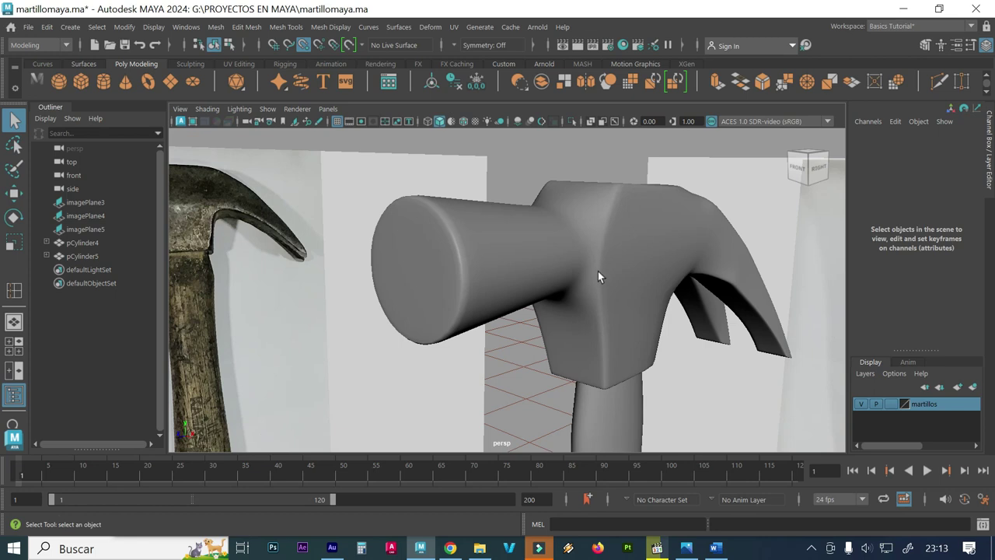
left_click_drag(604, 332, 544, 324, "alt")
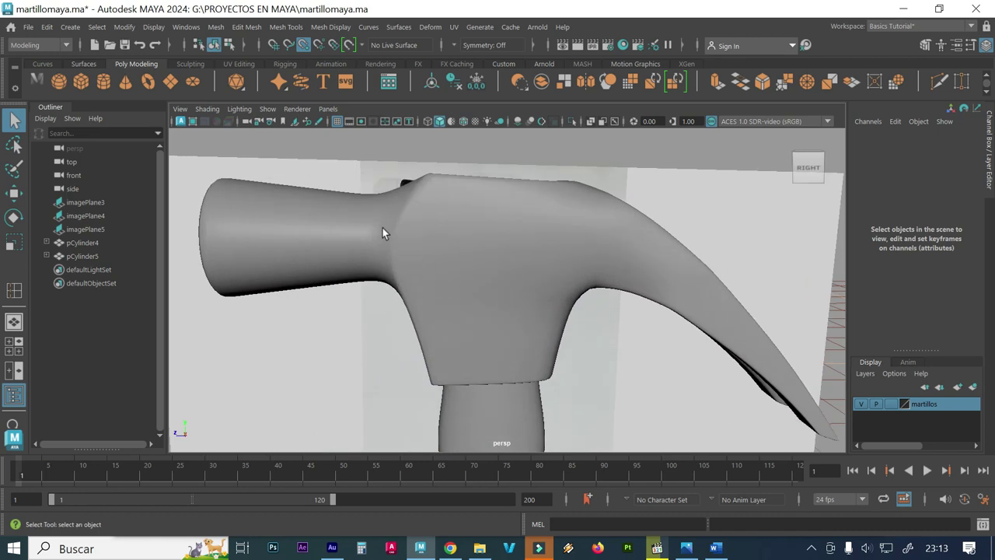
scroll(403, 257, "down", 3)
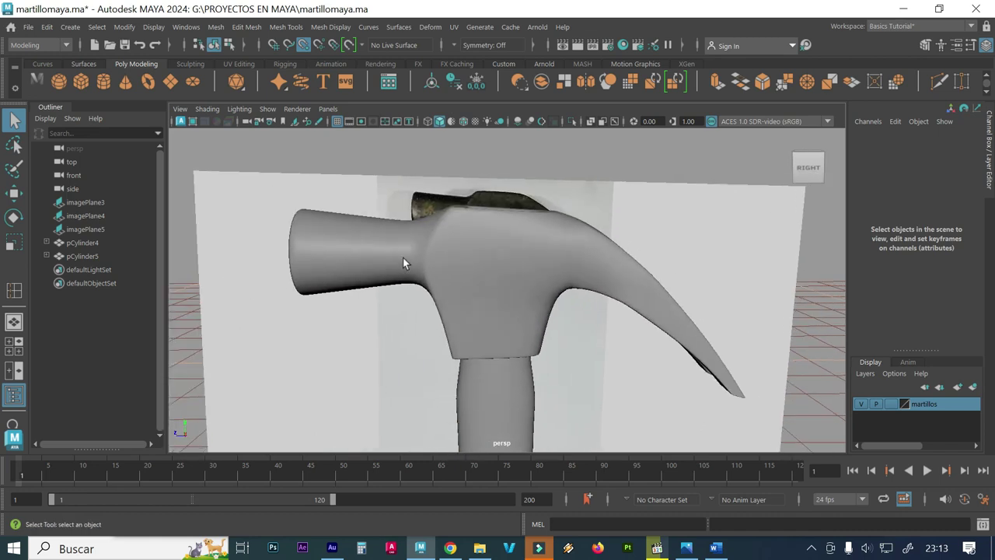
- Compare the smoothed head with the wooden handle and reference photo end-on, then reselect the head
left_click_drag(403, 257, 424, 264, "alt")
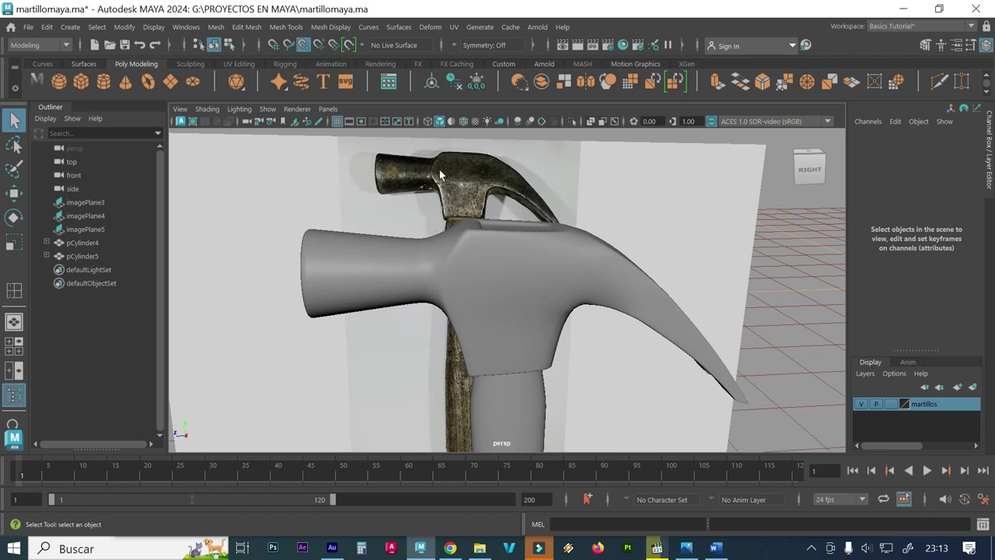
left_click_drag(547, 278, 528, 280, "alt")
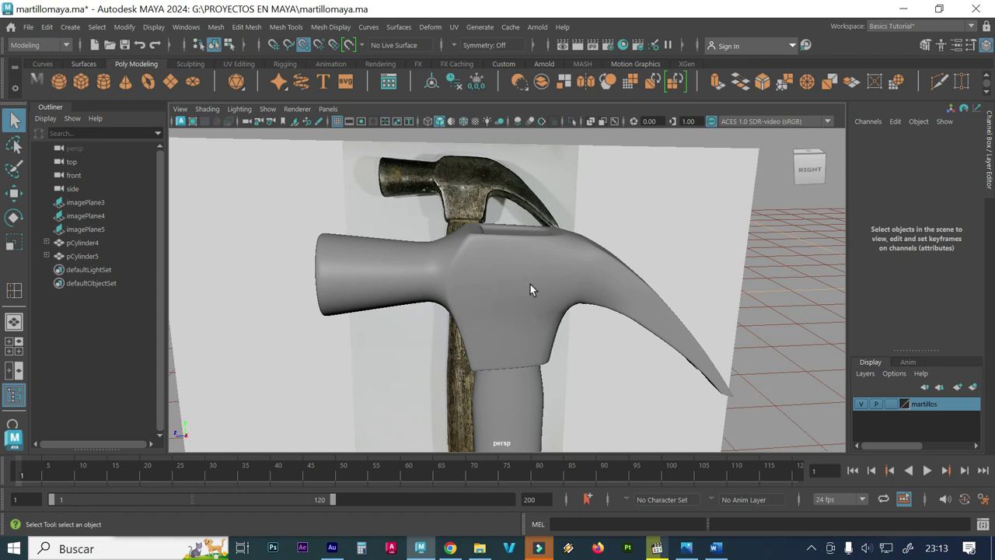
mouse_move(457, 296)
left_mouse_down("alt")
mouse_move(506, 311)
mouse_move(529, 301)
left_mouse_up("alt")
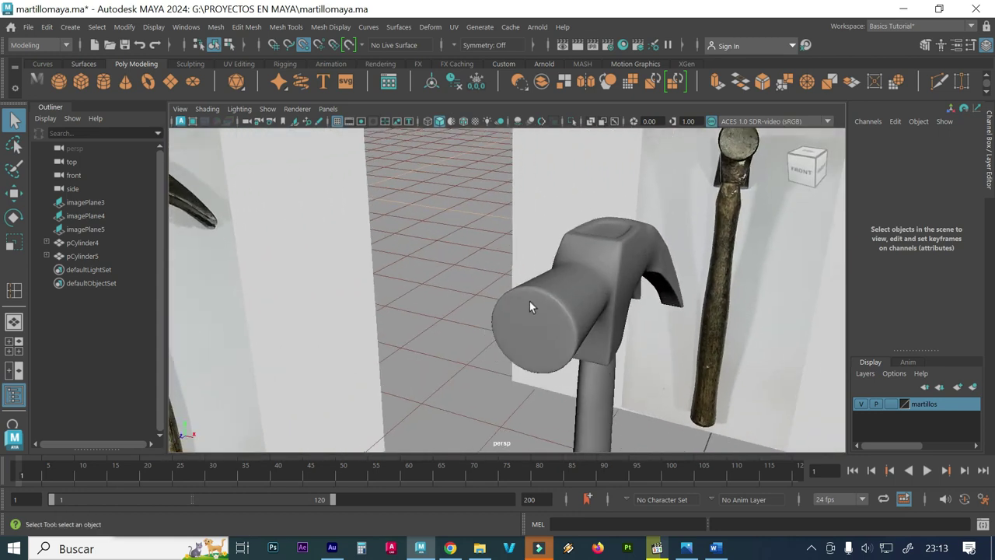
left_click(610, 289)
mouse_move(620, 296)
left_mouse_down("alt")
mouse_move(637, 299)
mouse_move(616, 292)
mouse_move(633, 278)
left_mouse_up("alt")
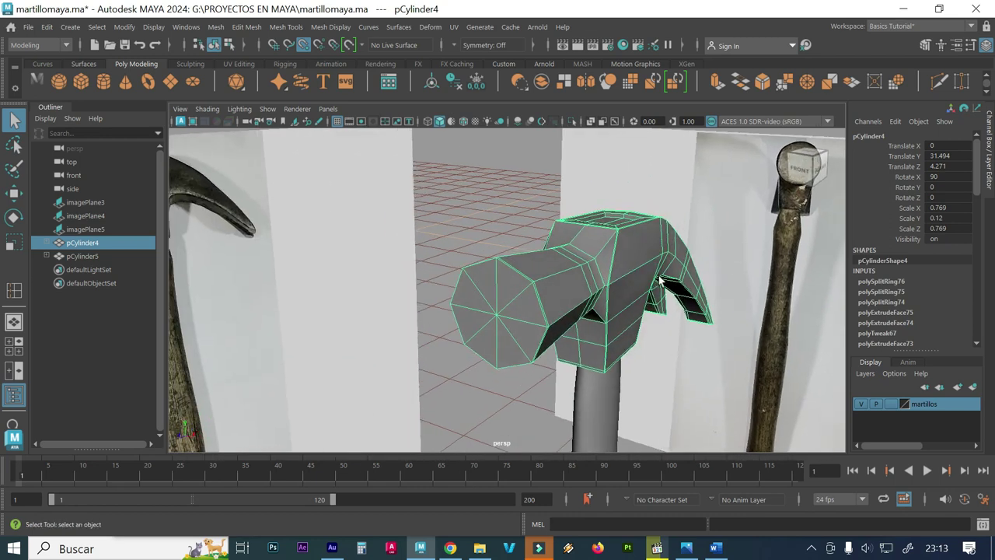
- Scale an edge on the side of the hammer head slightly wider in edge mode
right_click_drag(628, 154, 596, 177)
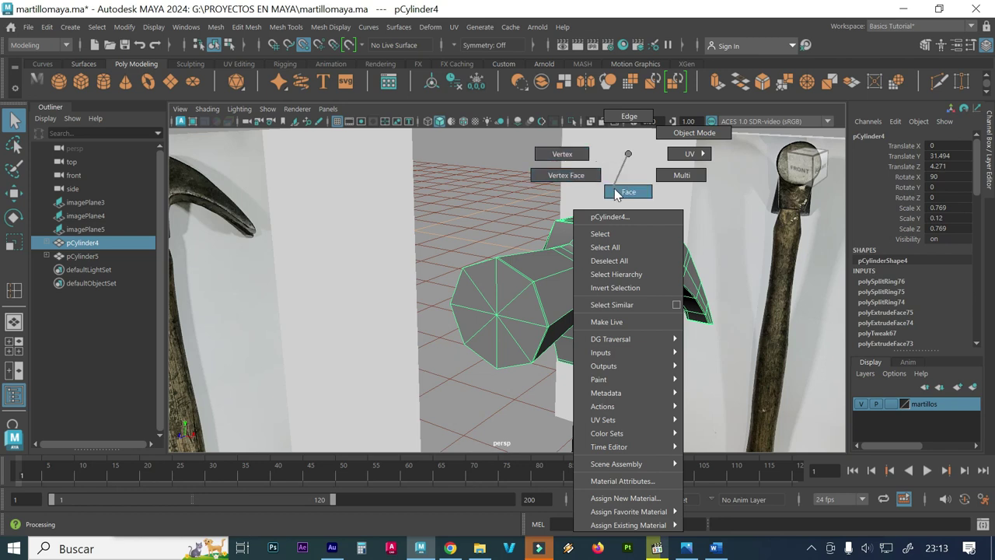
right_click_drag(636, 124, 629, 117)
scroll(720, 313, "up", 3)
left_click(706, 262)
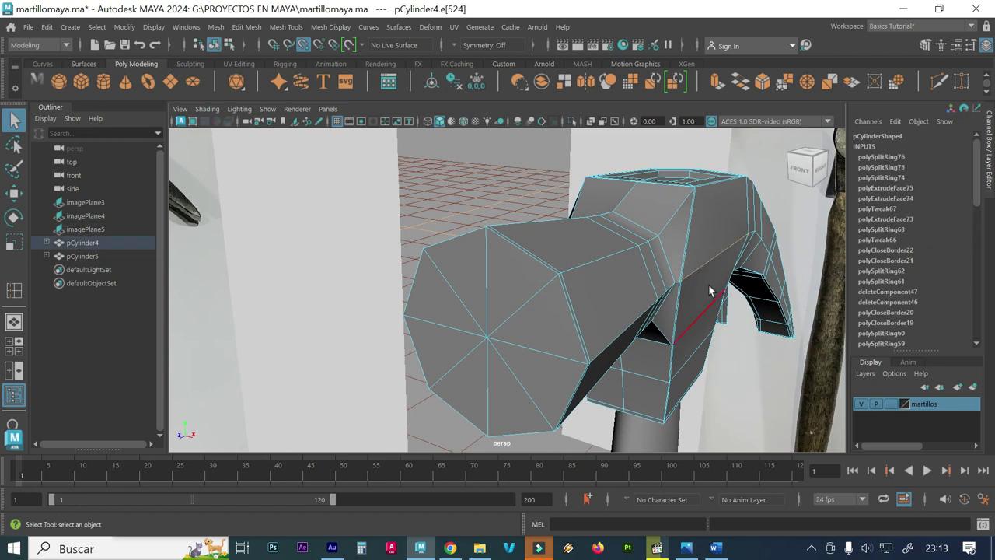
key("w")
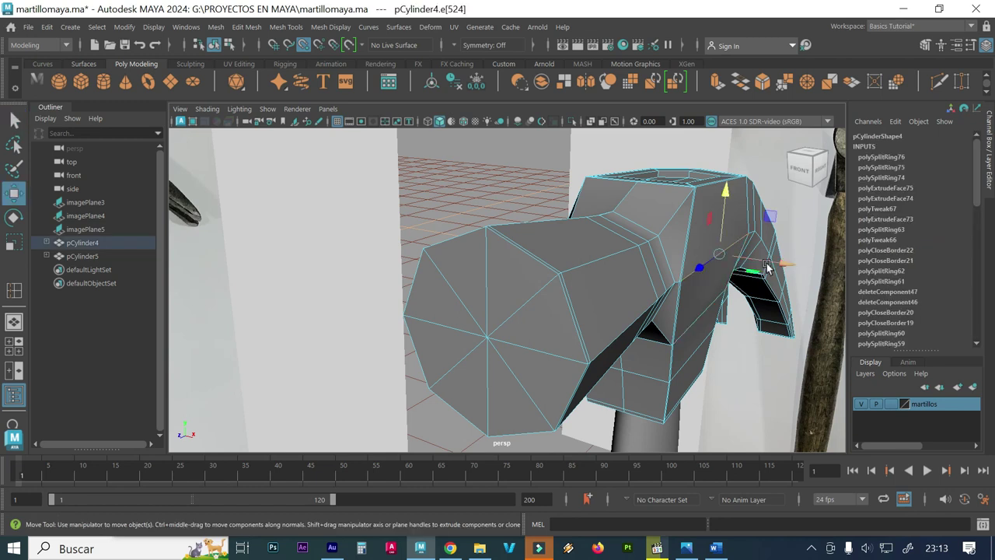
left_click_drag(648, 266, 653, 256, "alt")
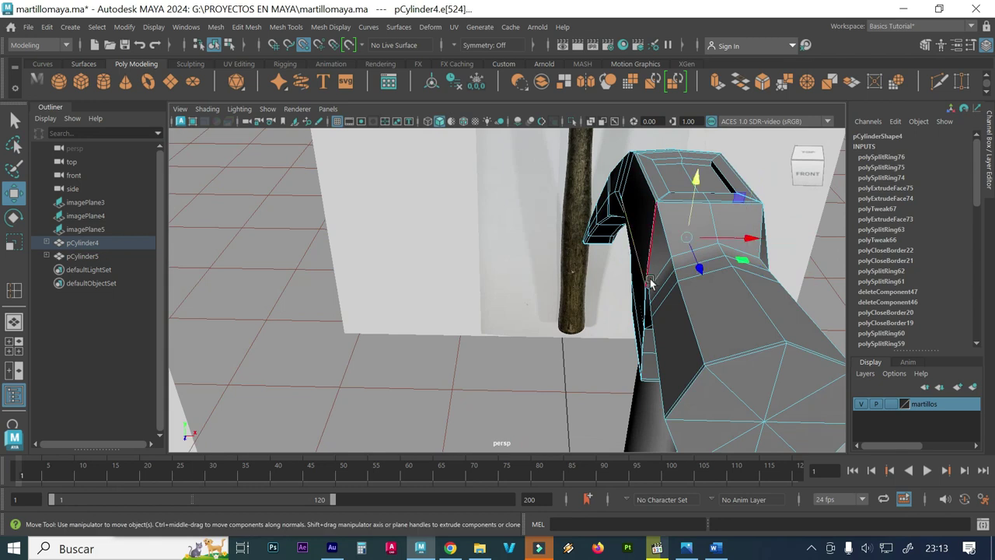
left_click_drag(636, 250, 546, 276, "alt")
key("r")
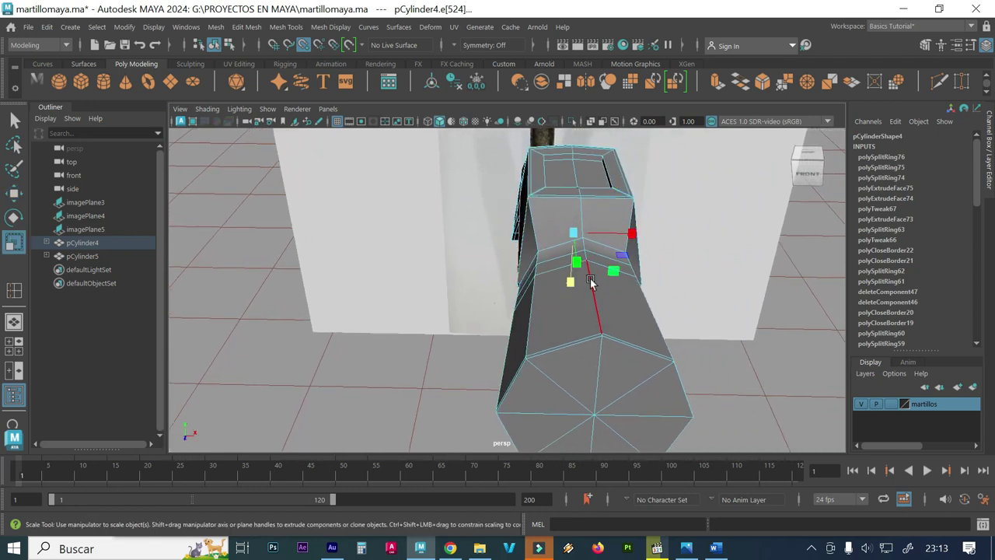
mouse_move(633, 234)
left_mouse_down()
mouse_move(642, 242)
mouse_move(617, 285)
mouse_move(591, 286)
left_mouse_up()
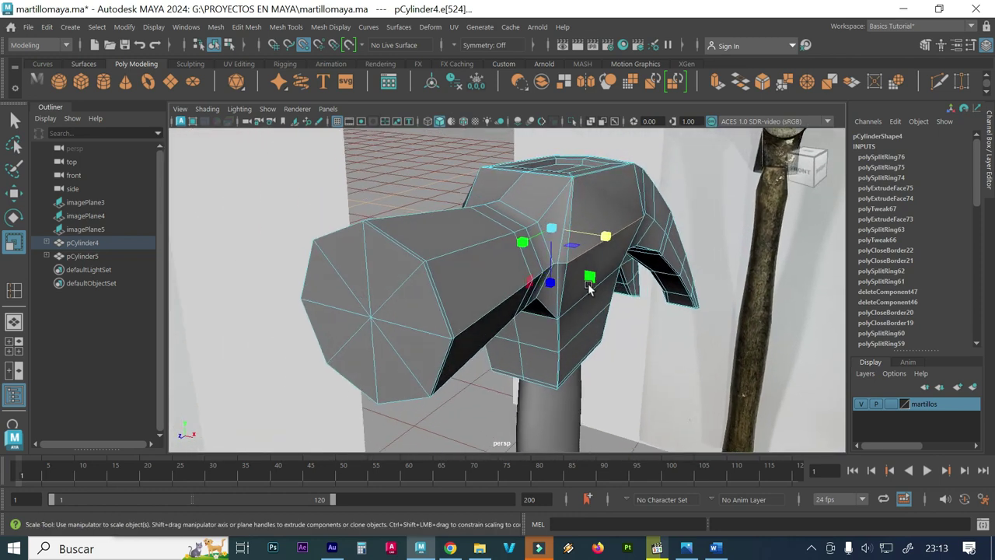
- Preview the head smoothed again, clear the edge selection and return to Object Mode
key("3")
left_click(517, 387)
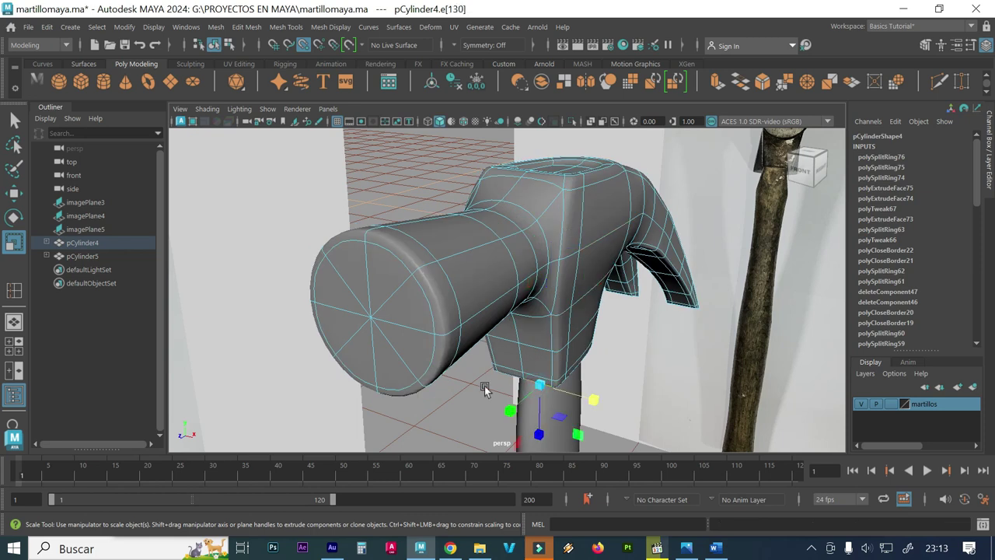
left_click(484, 386)
right_click_drag(560, 191, 614, 175)
left_click(450, 192)
mouse_move(427, 193)
left_mouse_down("alt")
mouse_move(482, 226)
mouse_move(518, 220)
mouse_move(386, 215)
mouse_move(496, 193)
left_mouse_up("alt")
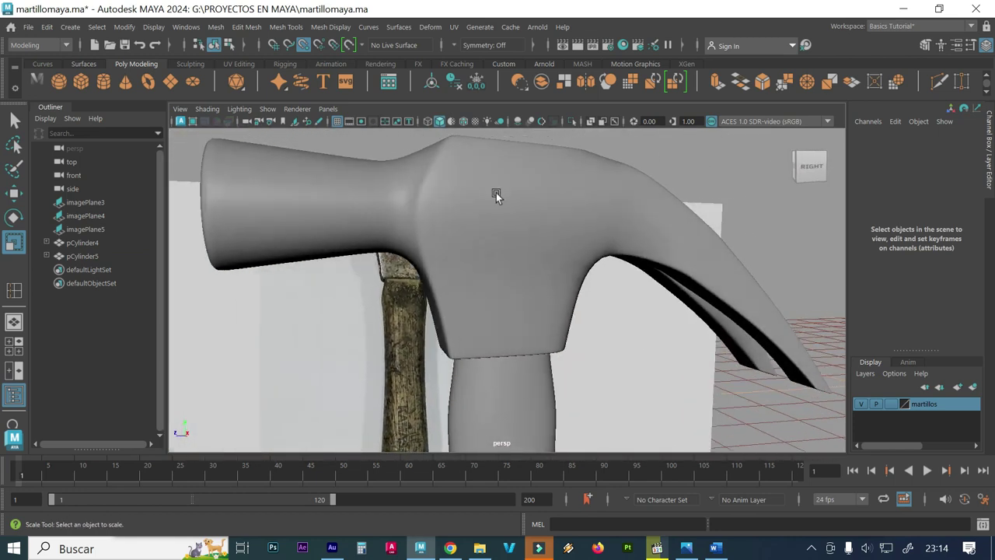
mouse_move(503, 230)
left_mouse_down("alt")
mouse_move(587, 229)
mouse_move(574, 241)
mouse_move(587, 242)
mouse_move(549, 222)
mouse_move(571, 236)
mouse_move(593, 226)
mouse_move(631, 241)
mouse_move(613, 241)
left_mouse_up("alt")
left_click(614, 240)
key("F10")
double_click(614, 240)
left_click_drag(579, 272, 573, 253)
left_click_drag(641, 241, 631, 247, "alt")
left_click(722, 242)
left_click_drag(704, 260, 597, 258, "alt")
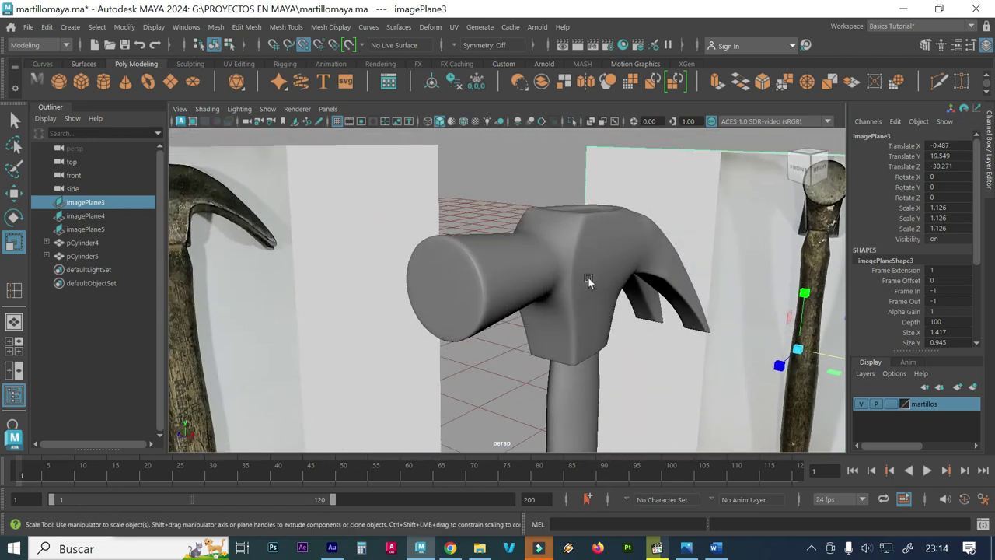
left_click_drag(594, 261, 589, 267, "alt")
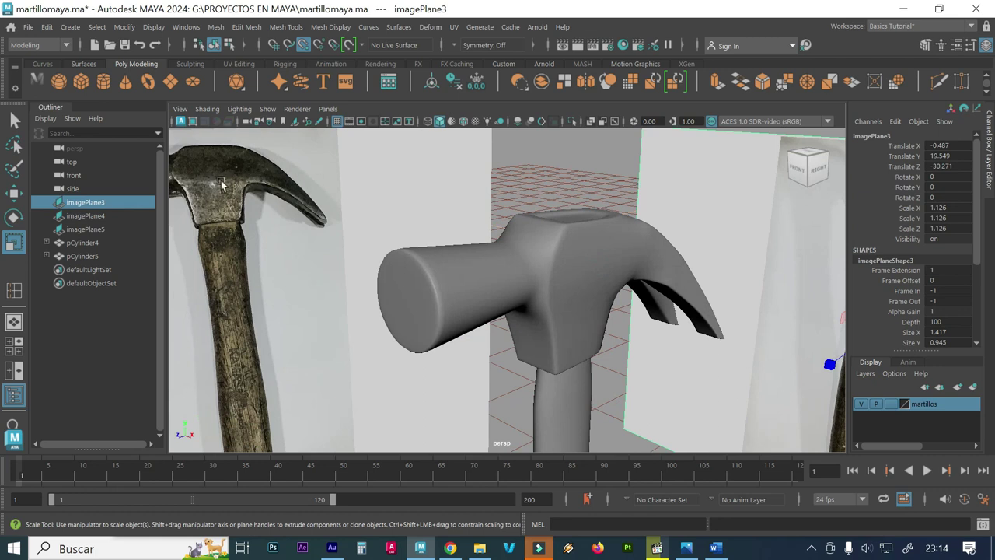
left_click_drag(495, 323, 447, 323, "alt")
scroll(447, 324, "up", 2)
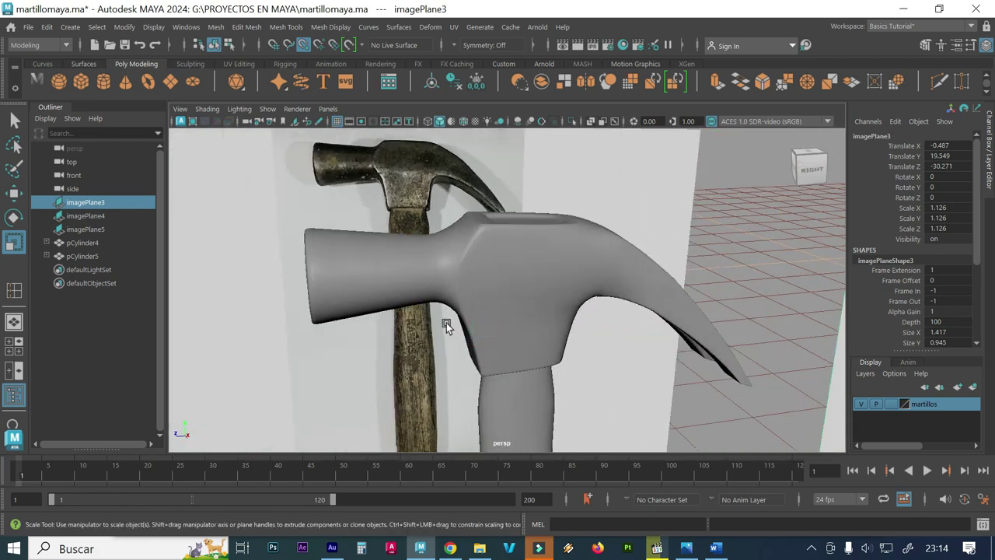
scroll(521, 306, "up", 1)
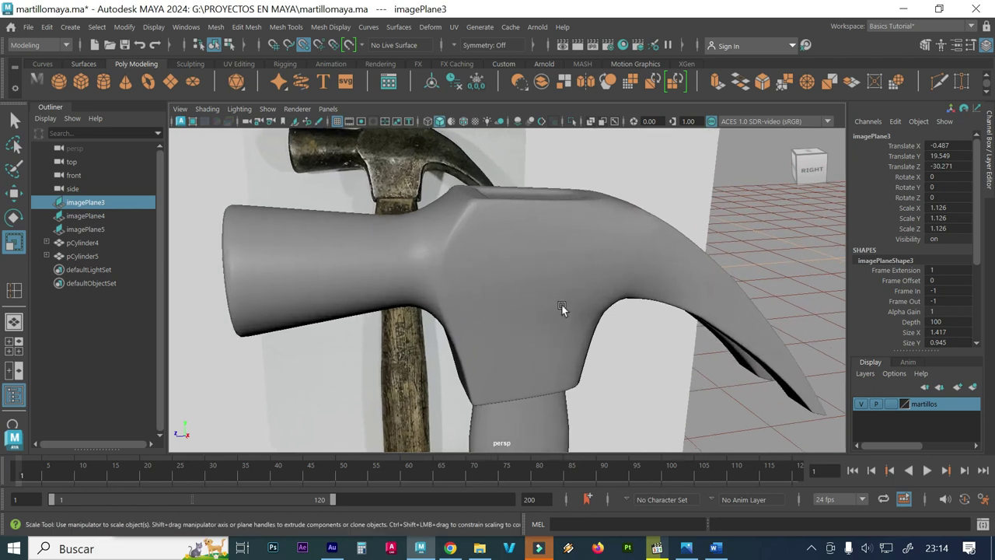
scroll(522, 300, "up", 2)
scroll(520, 290, "down", 1)
left_click_drag(520, 291, 522, 292, "alt")
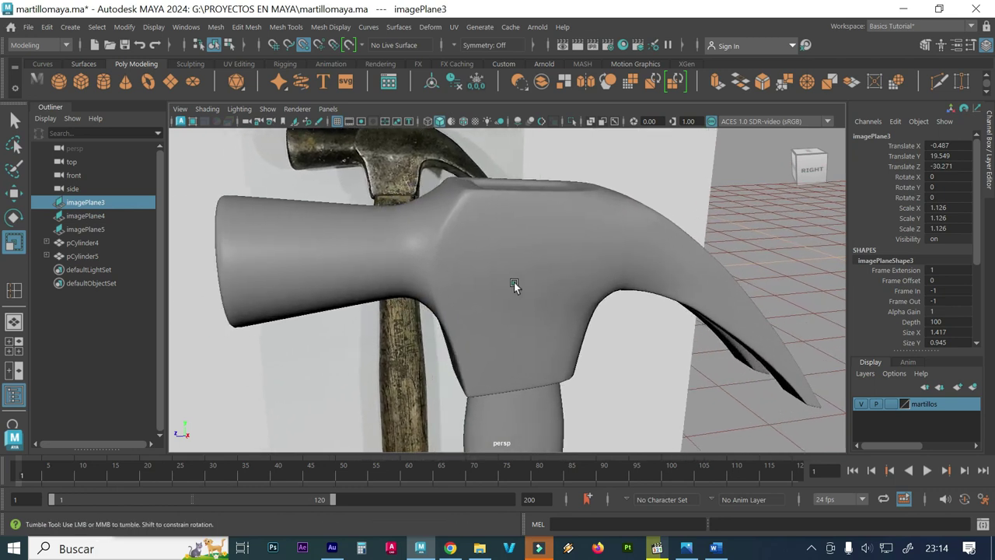
scroll(522, 292, "up", 2)
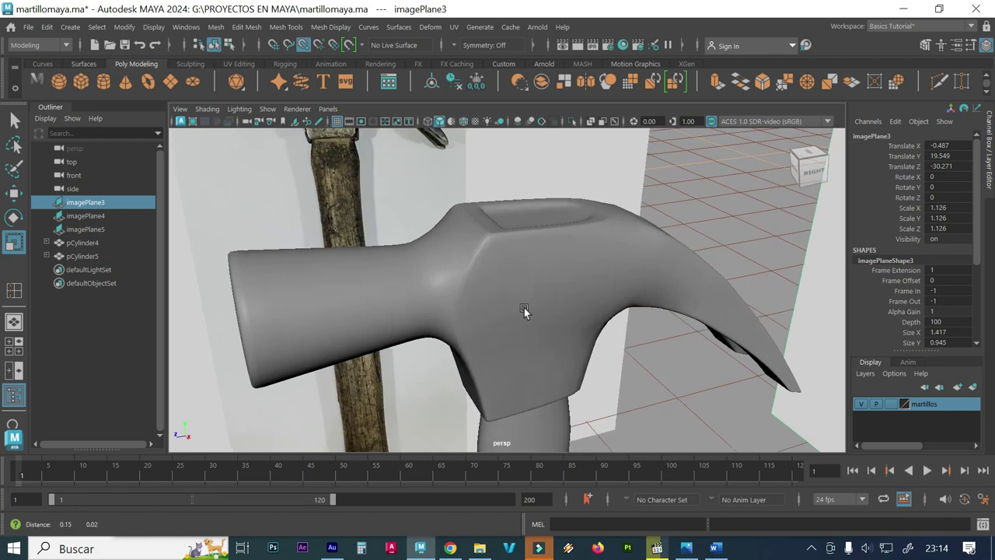
scroll(526, 311, "down", 1)
scroll(513, 288, "up", 1)
left_click_drag(536, 293, 545, 293, "alt")
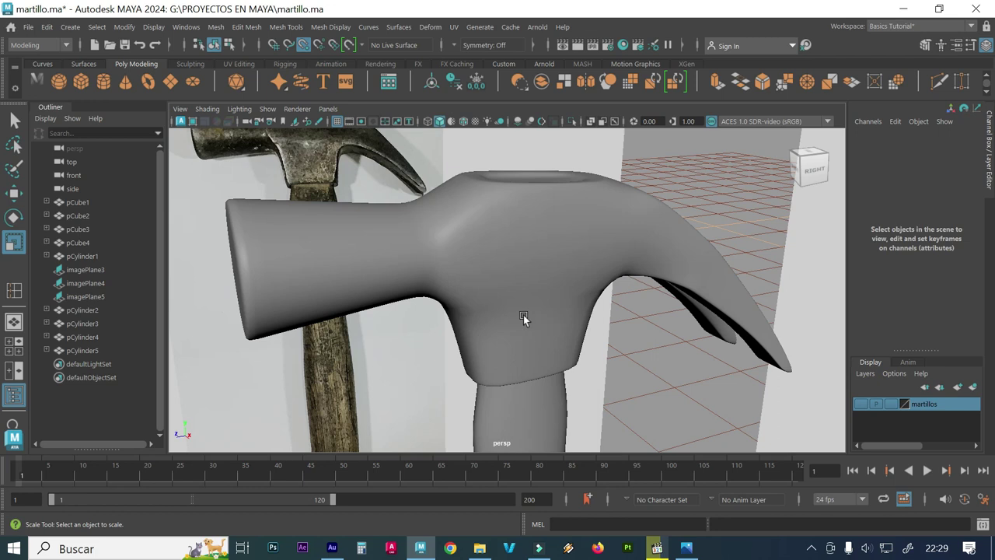
mouse_move(515, 304)
left_mouse_down("alt")
mouse_move(555, 286)
mouse_move(509, 301)
left_mouse_up("alt")
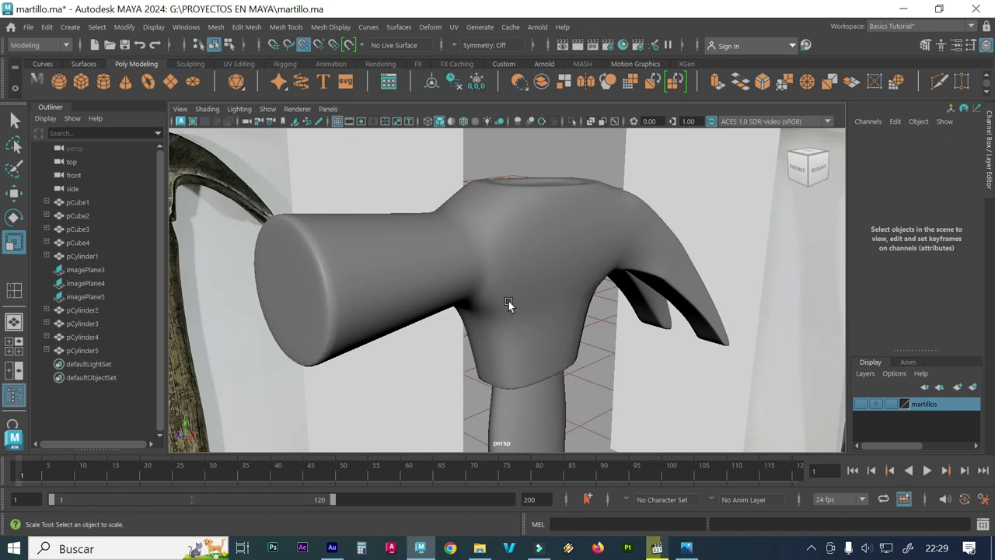